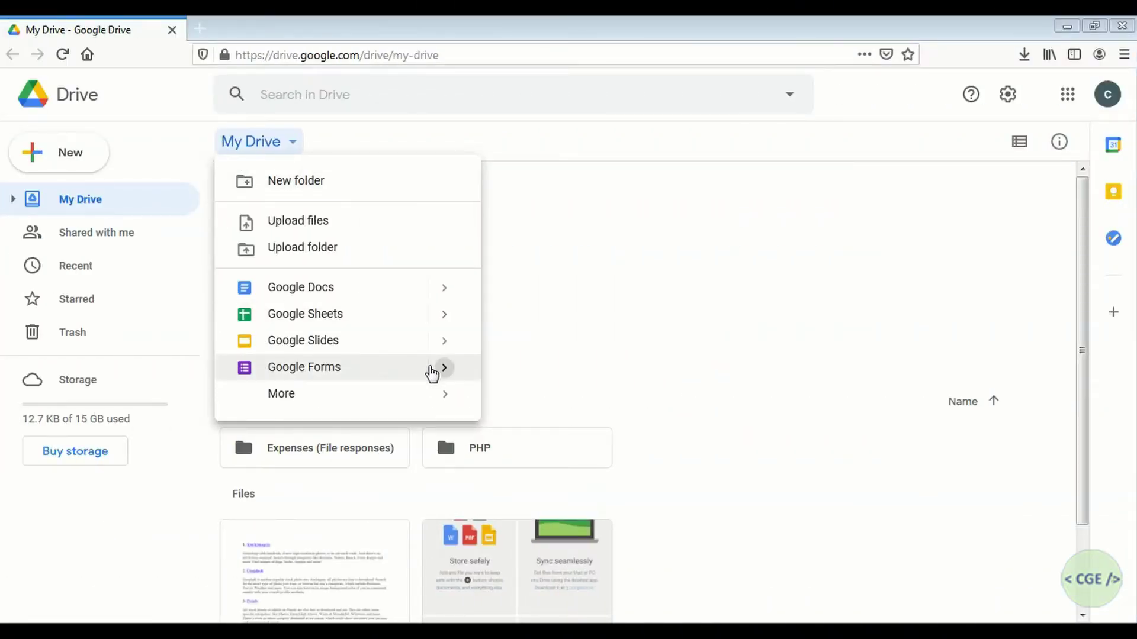
Create a blank Google Form from Drive and name it Expenses.
mouse_move(443, 373)
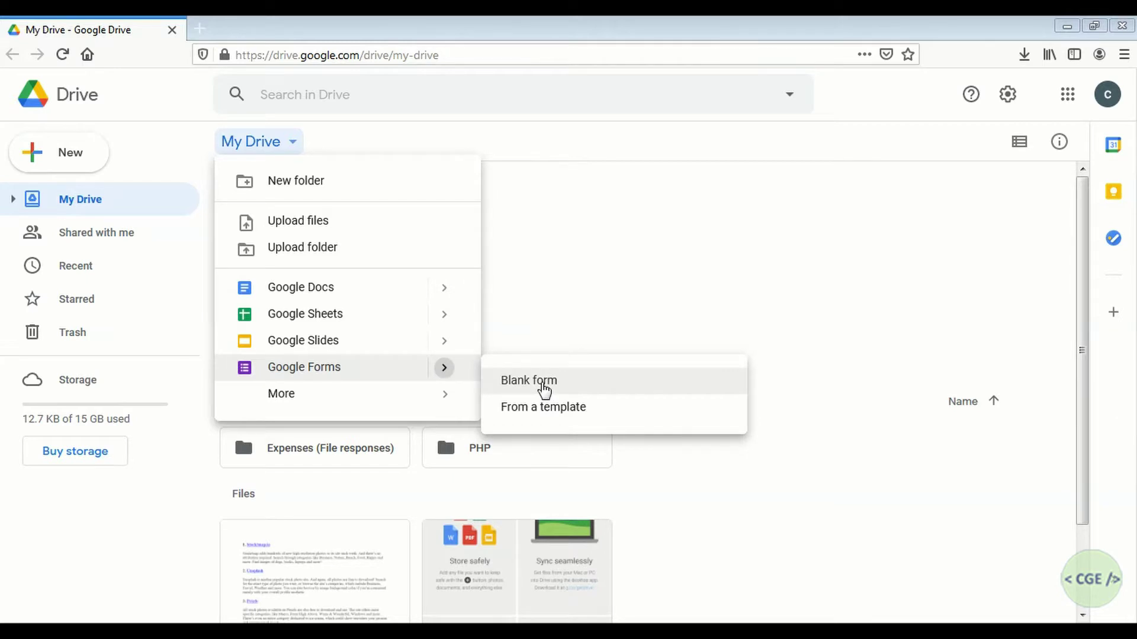
left_click(544, 390)
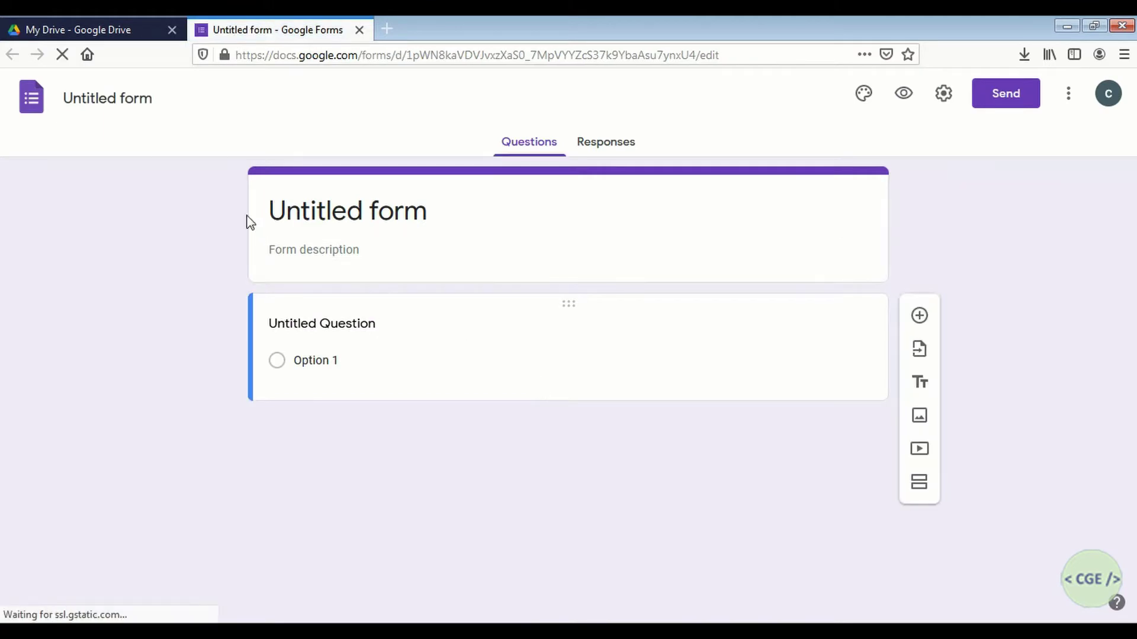
left_click(106, 86)
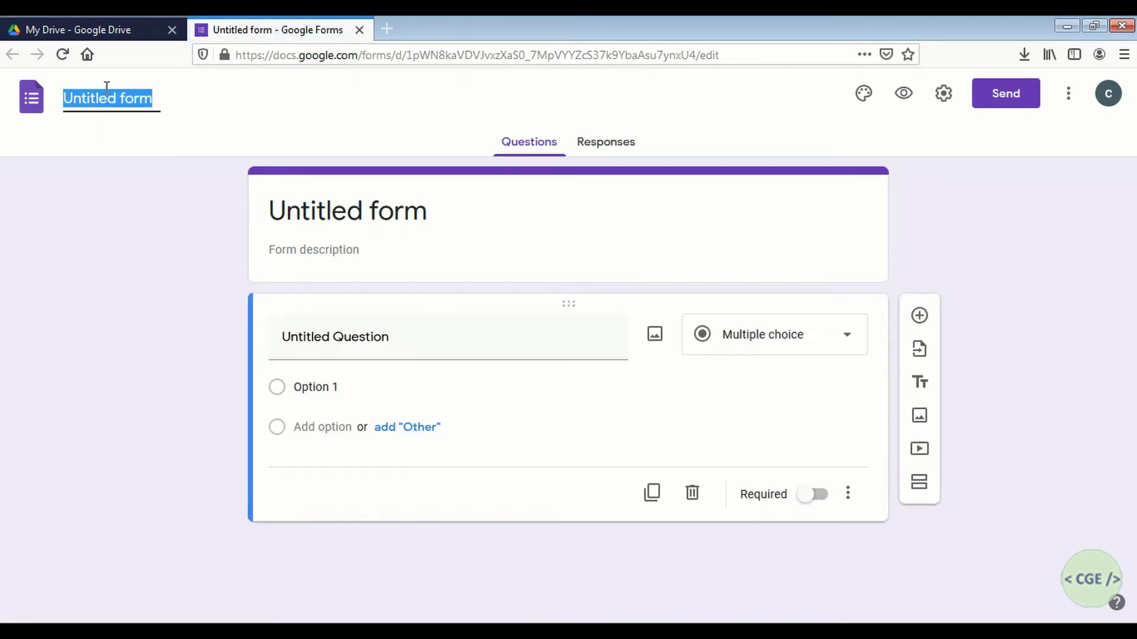
type("Expen")
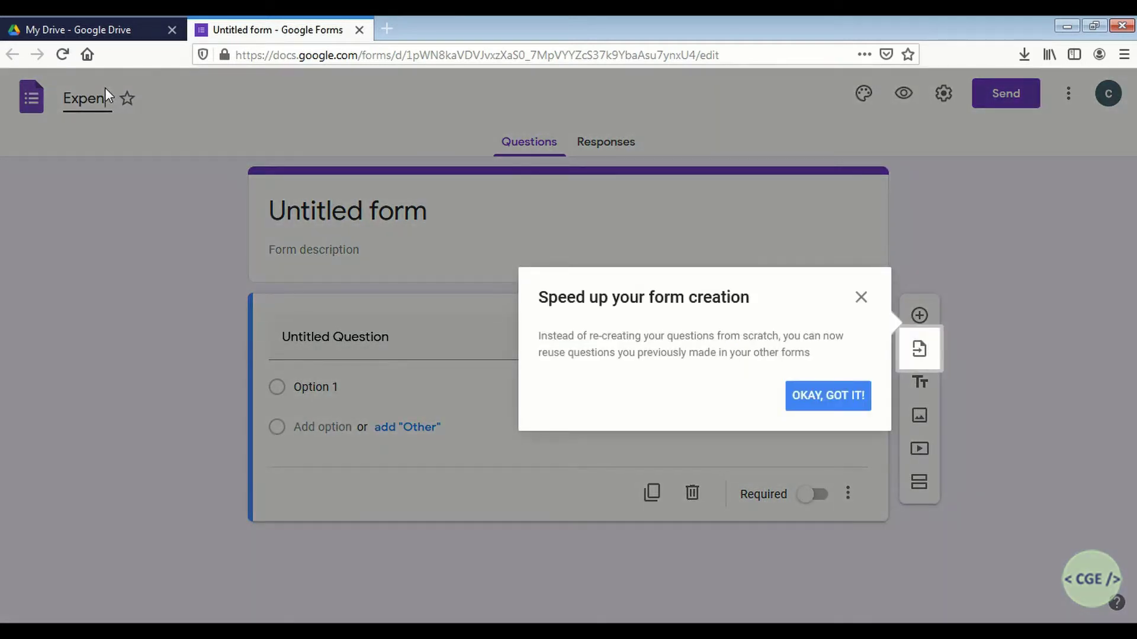
left_click(850, 395)
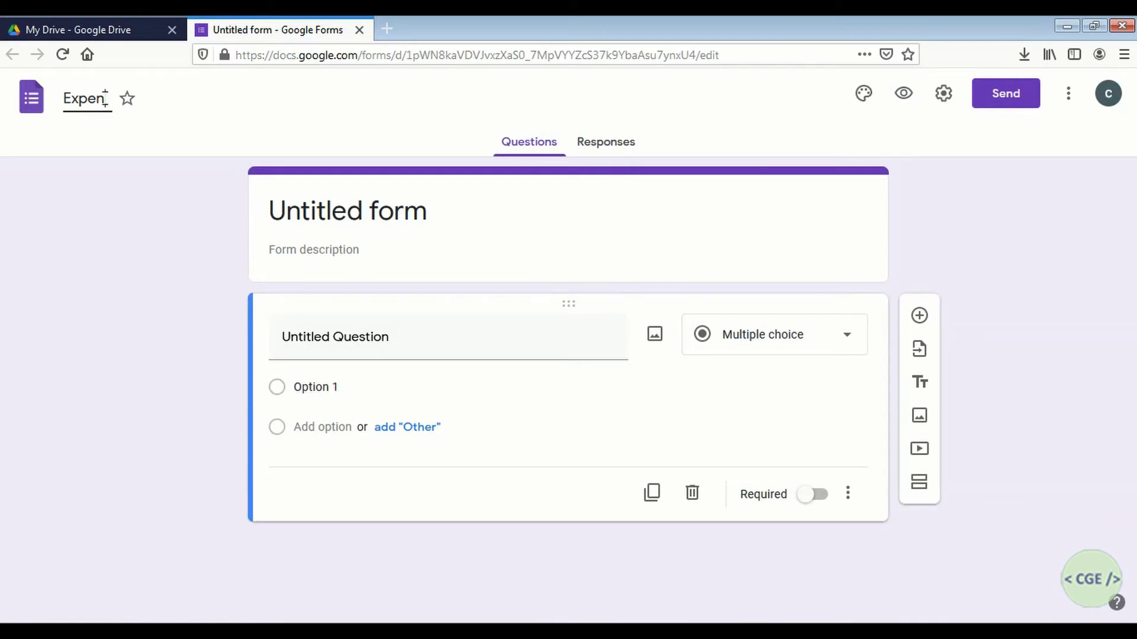
type("ses")
Make the first question a required Date question titled Purchase Date, and add a blank question below it.
left_click(368, 339)
type("Pu")
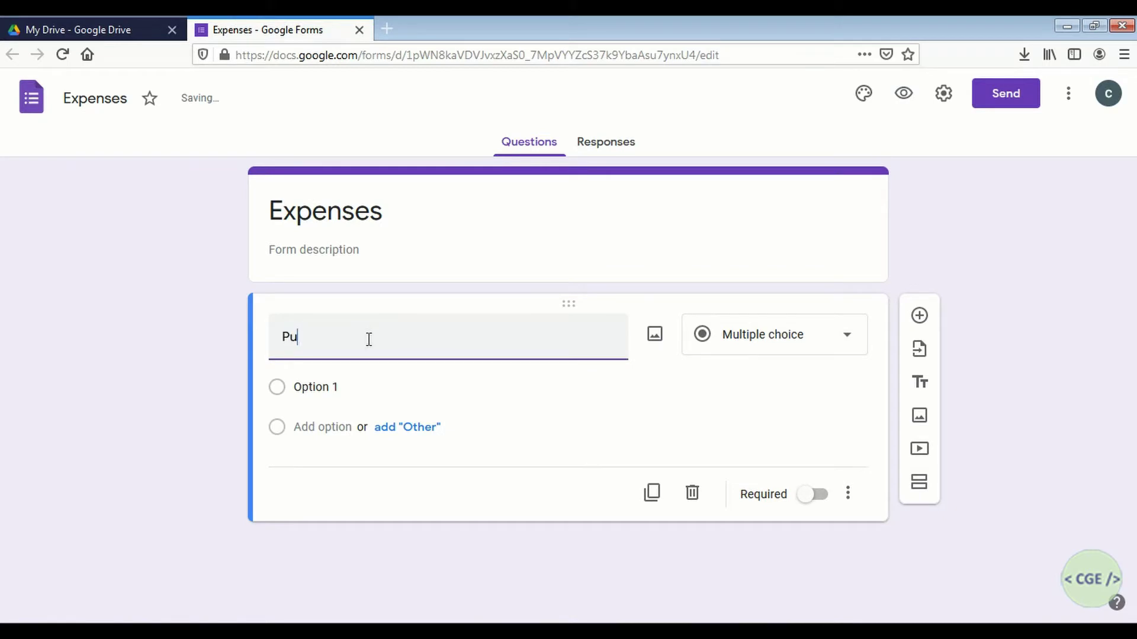
type("rchase Date")
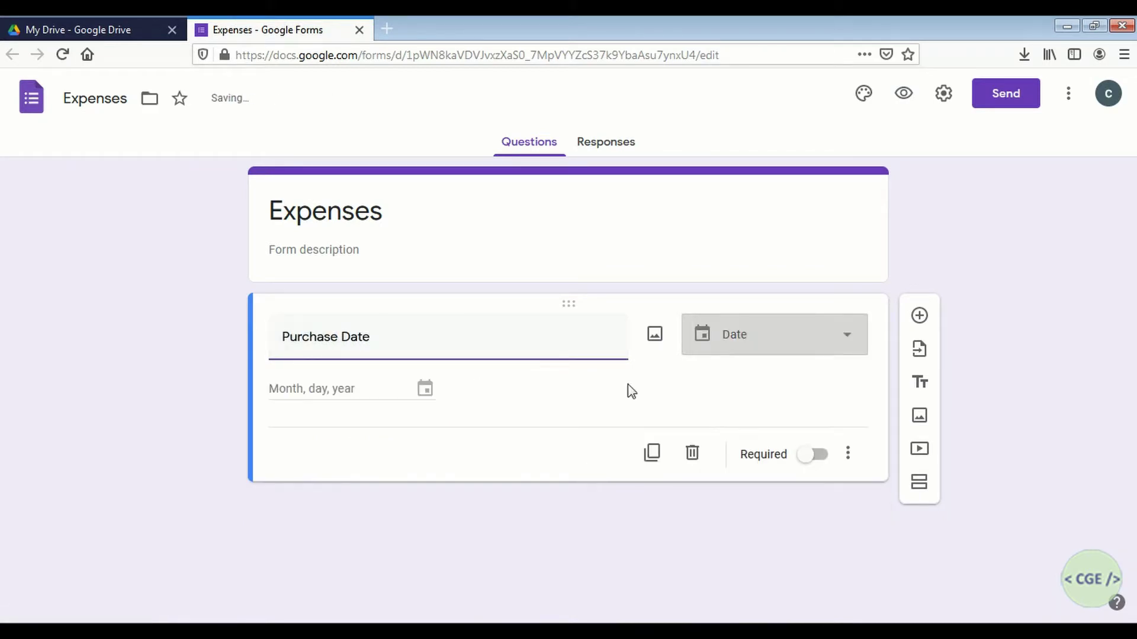
left_click(431, 396)
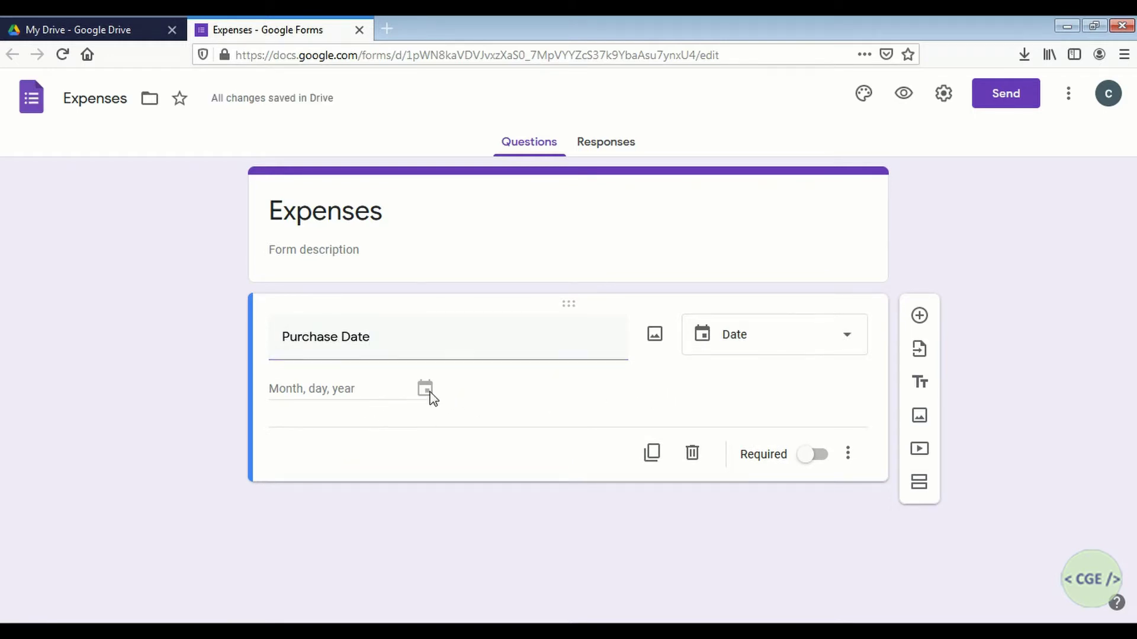
left_click(926, 320)
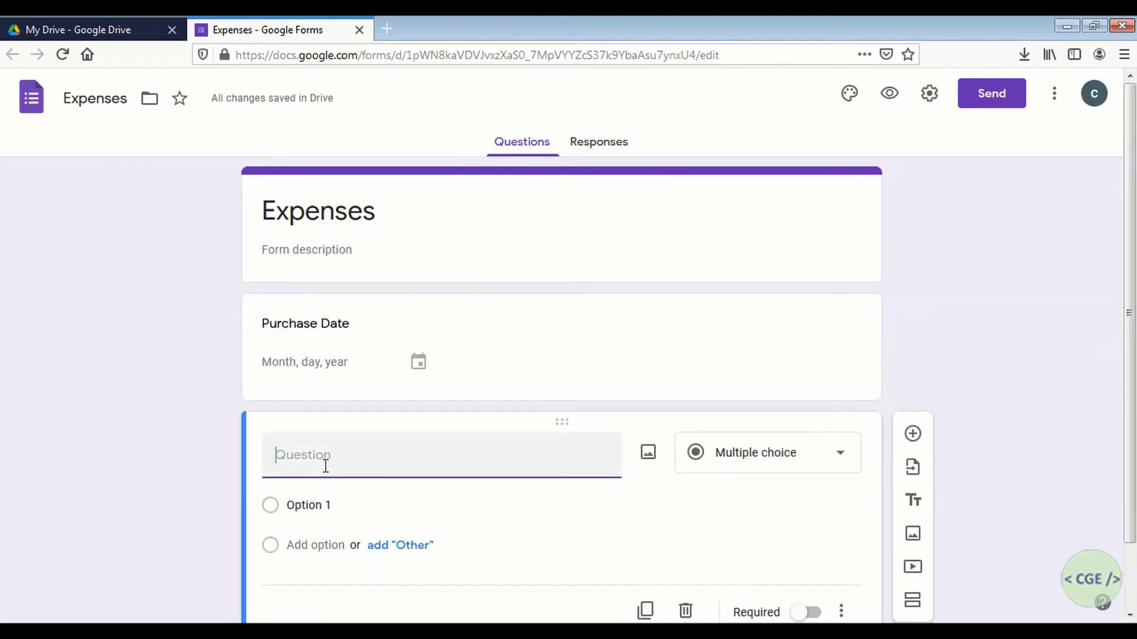
left_click(459, 398)
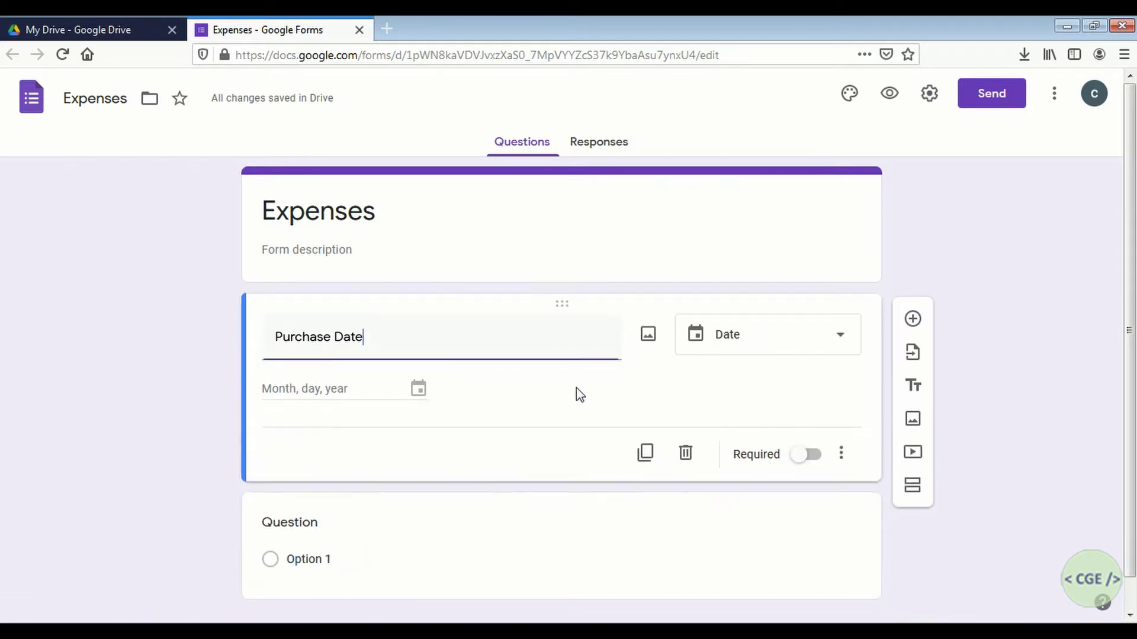
left_click(806, 456)
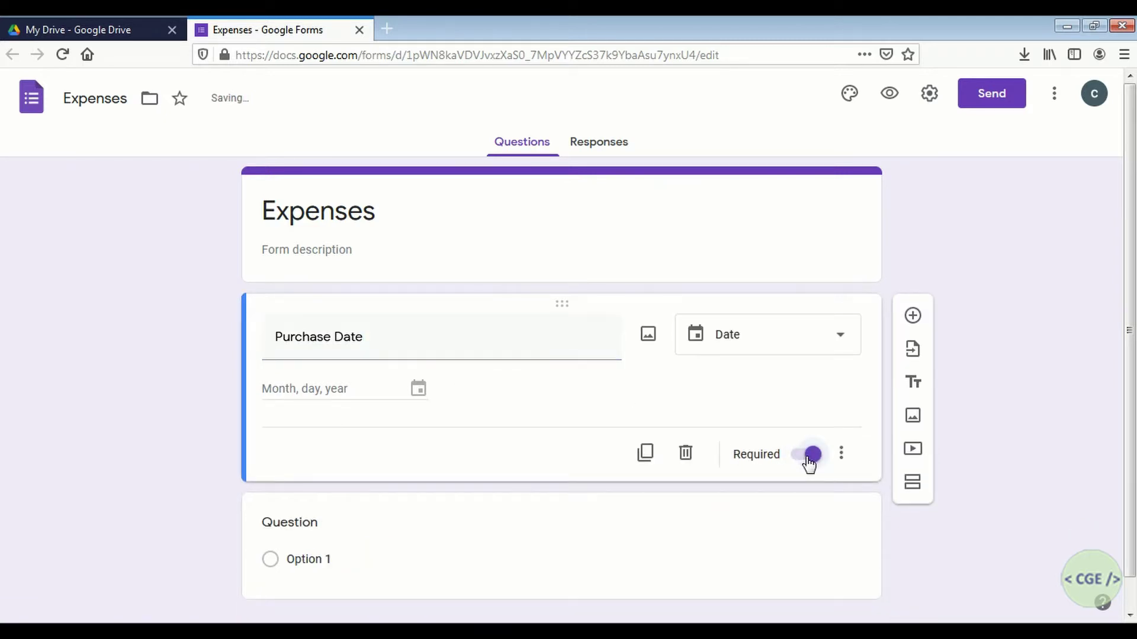
Make the blank question a required short-answer question titled Item.
scroll(692, 438, "down", 1)
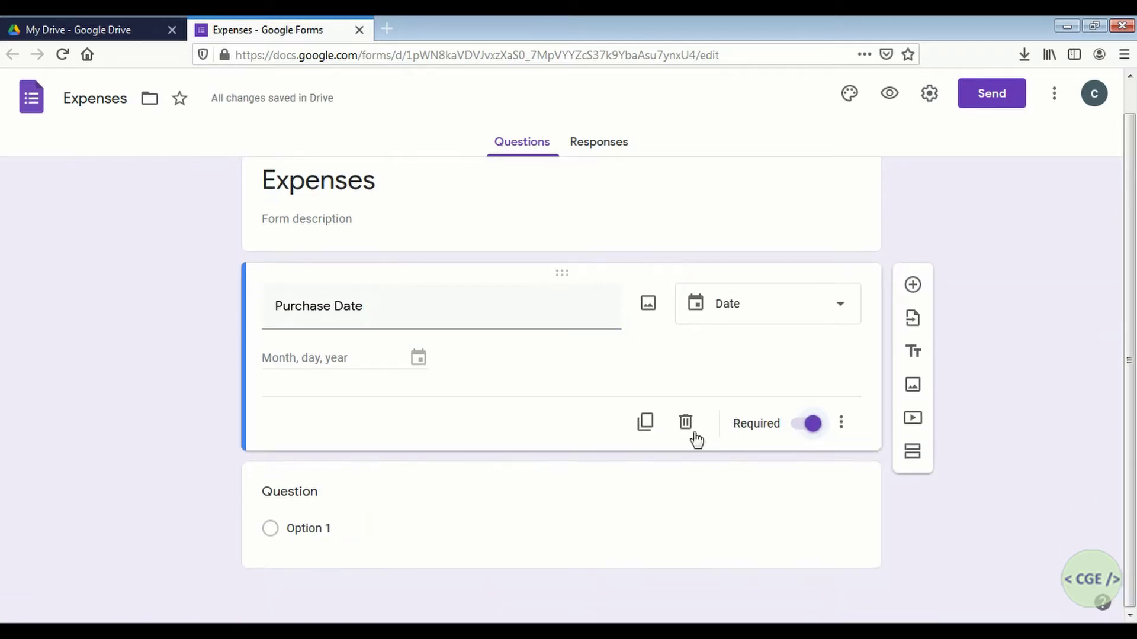
left_click(305, 505)
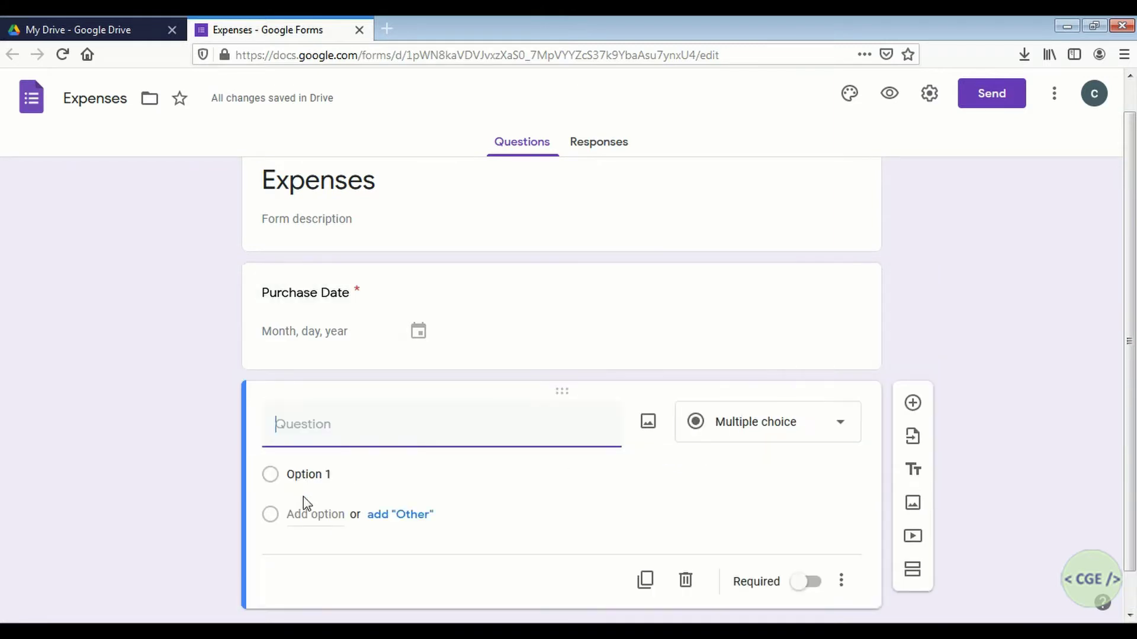
type("Item")
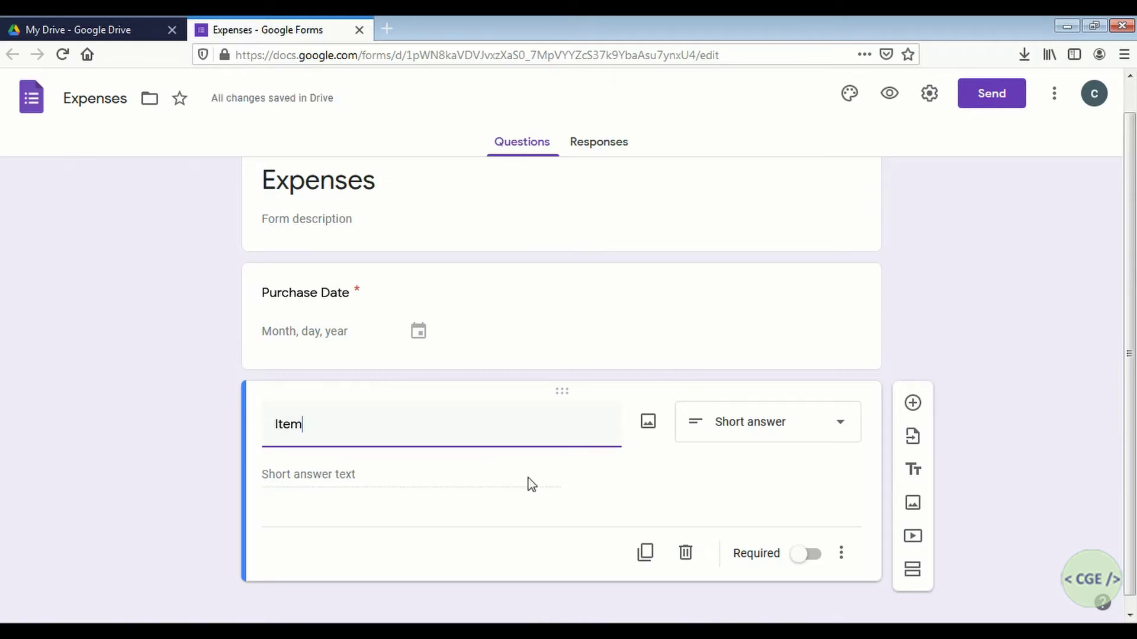
left_click(803, 557)
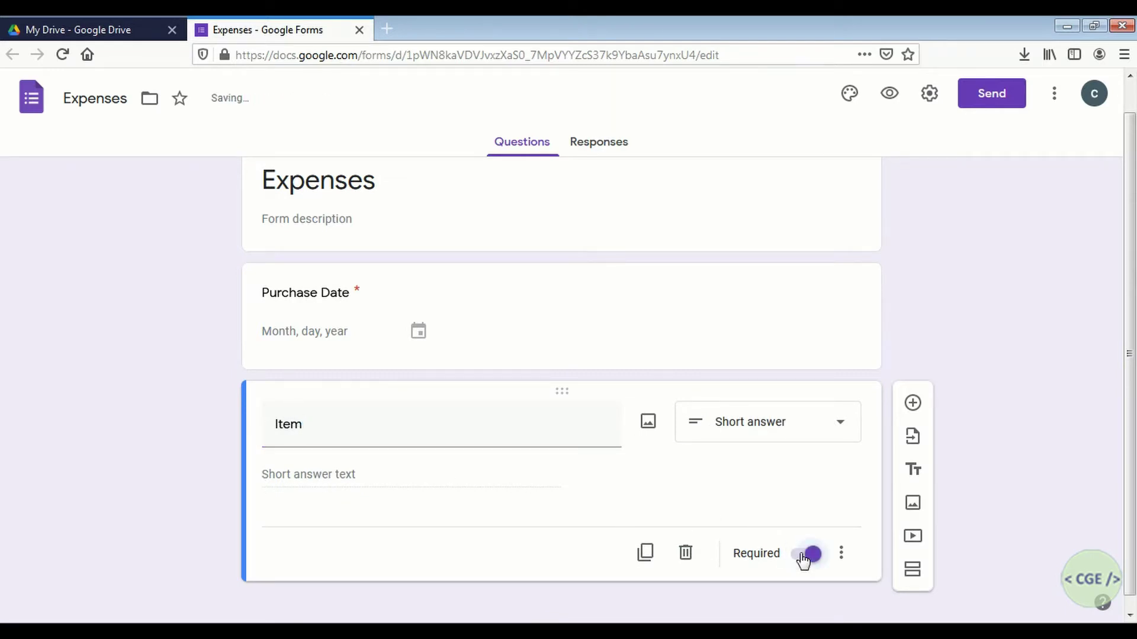
Add a required short-answer question titled Amount below the Item question.
left_click(914, 405)
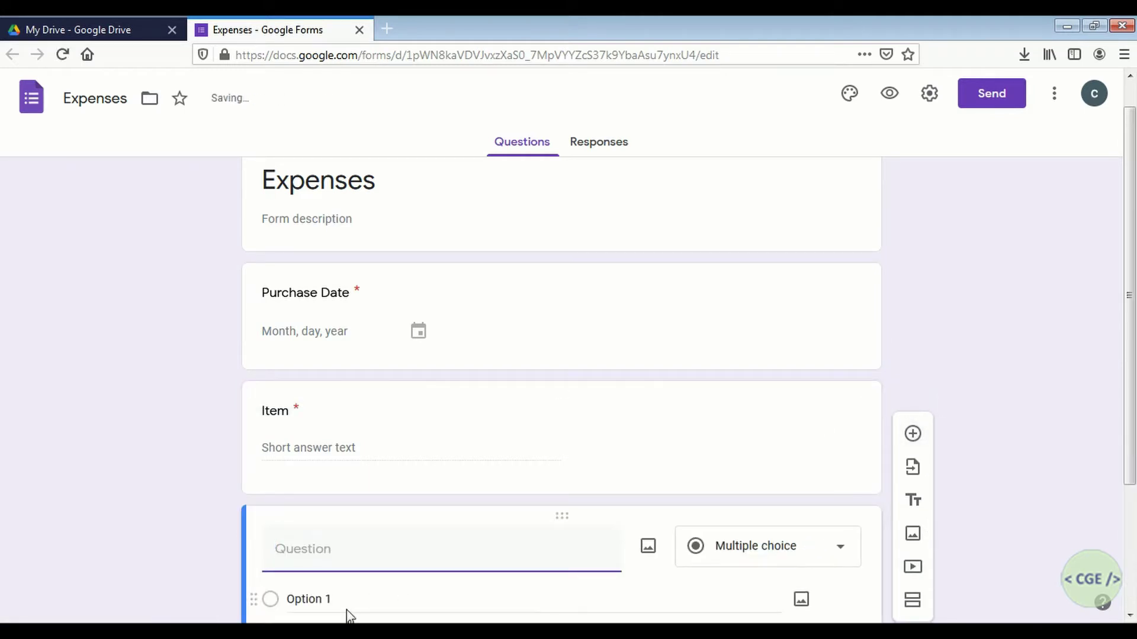
type("Amount")
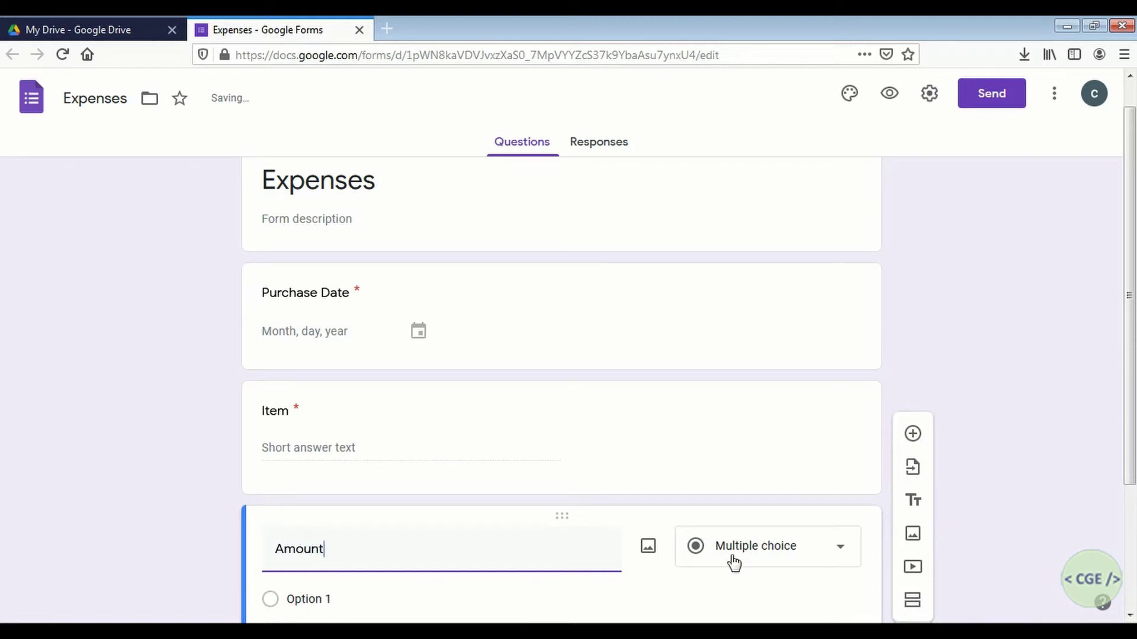
left_click(1132, 597)
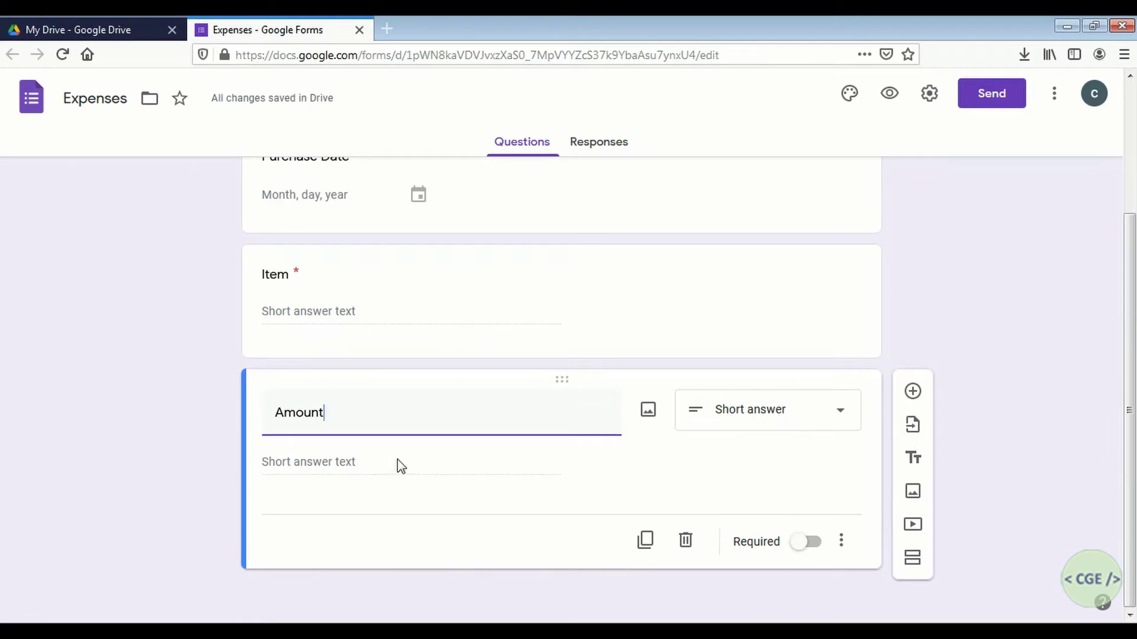
left_click(807, 543)
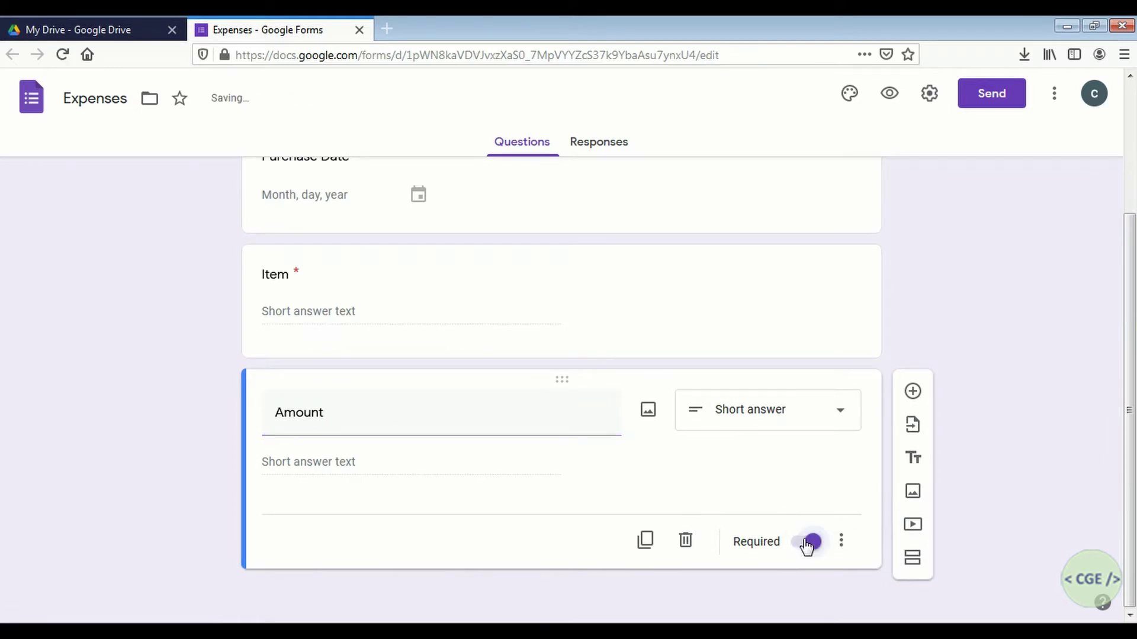
Add response validation to the Amount question with the rule Number, Is number.
left_click(845, 539)
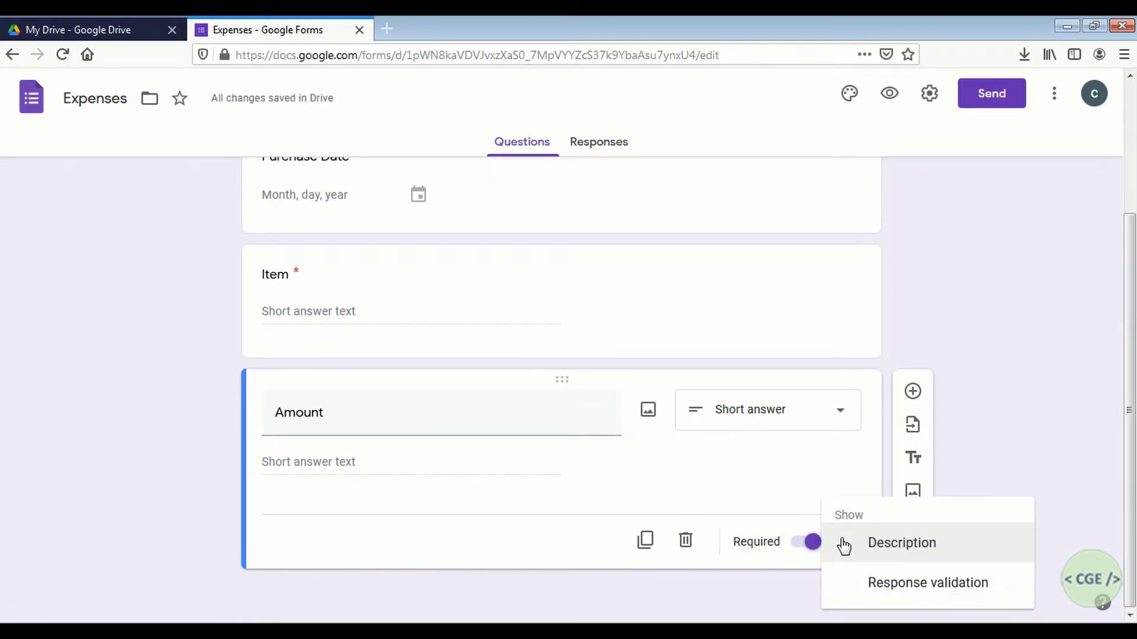
left_click(899, 586)
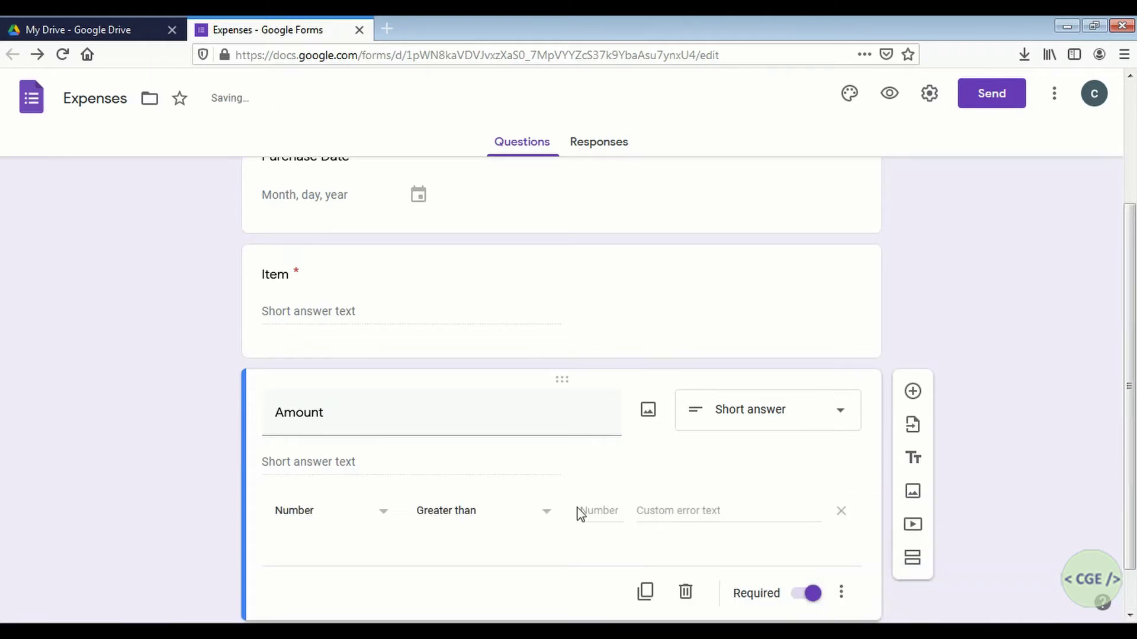
left_click(544, 517)
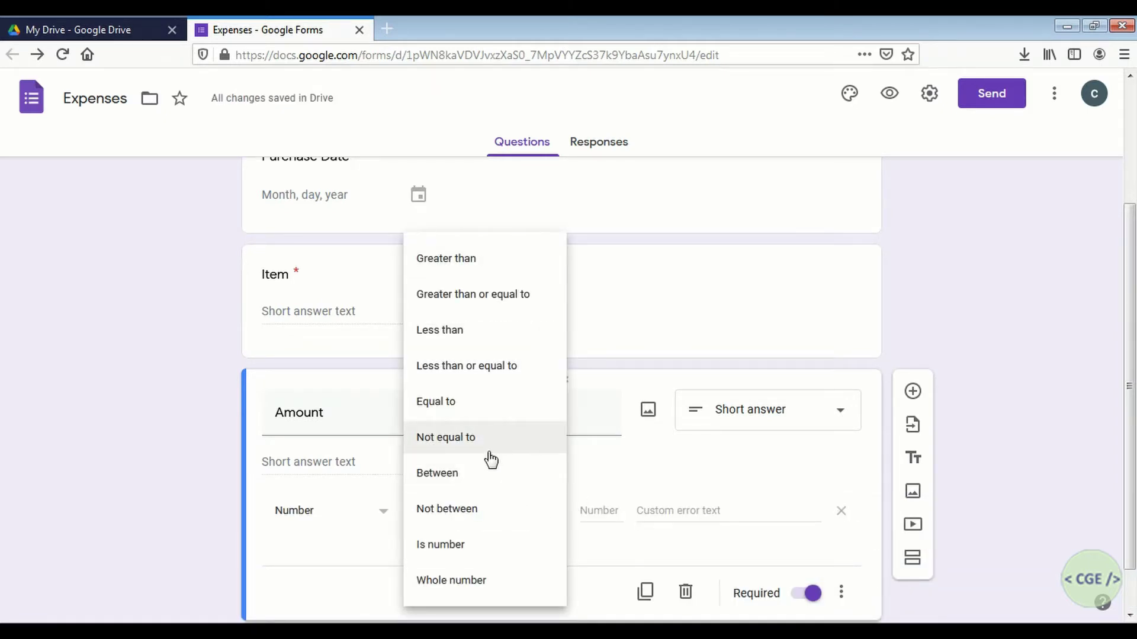
left_click(483, 543)
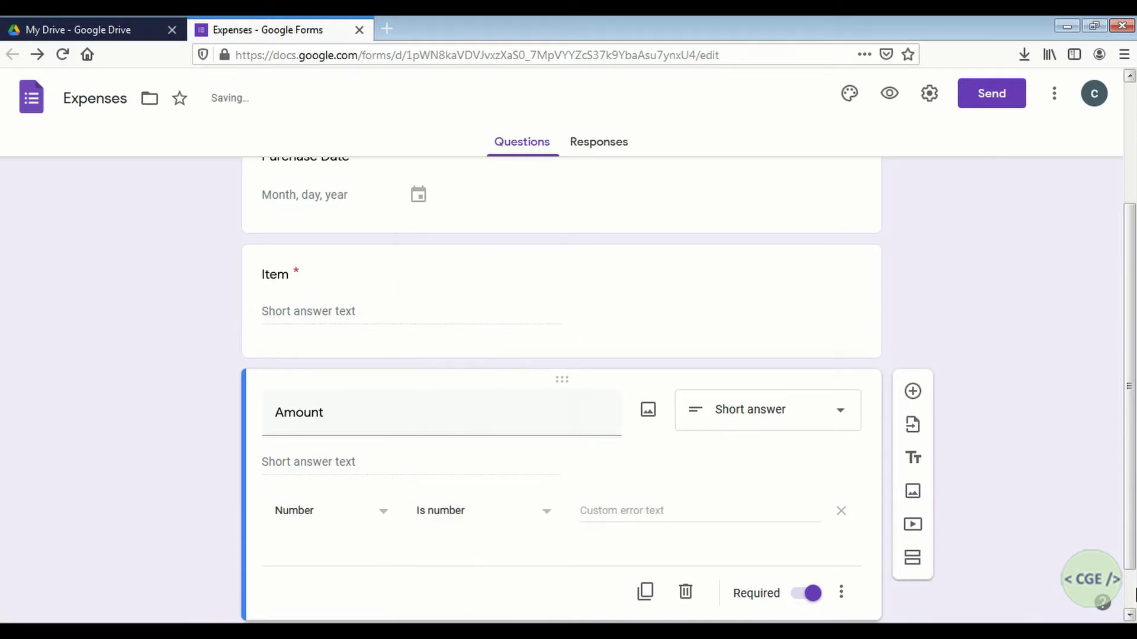
Add a Dropdown question titled Category below the Amount question.
scroll(1133, 598, "down", 2)
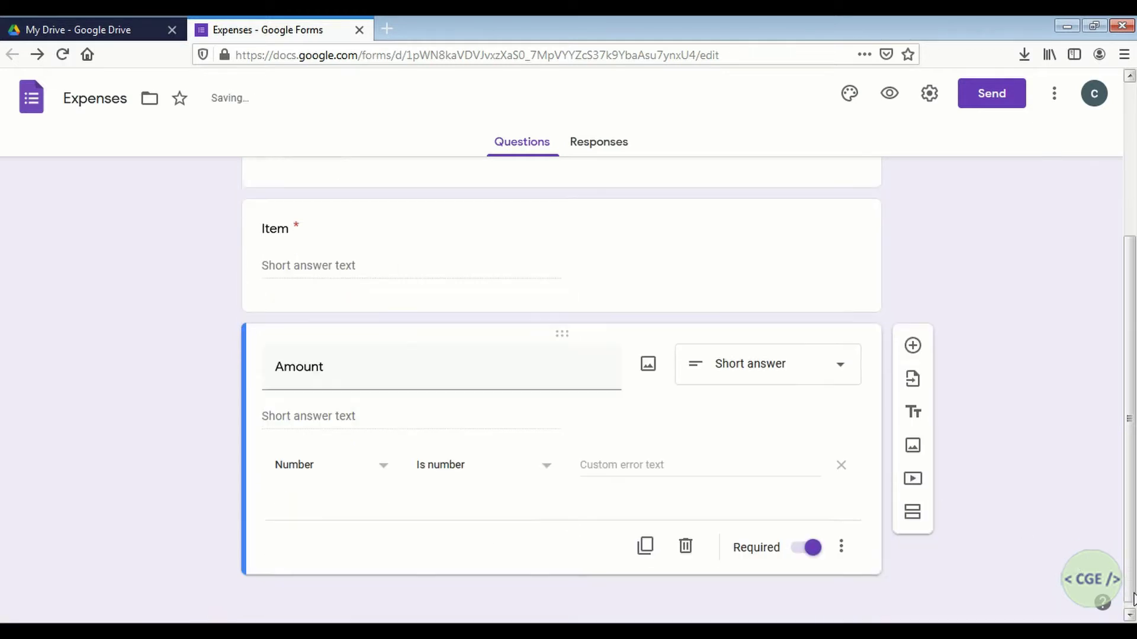
left_click(912, 340)
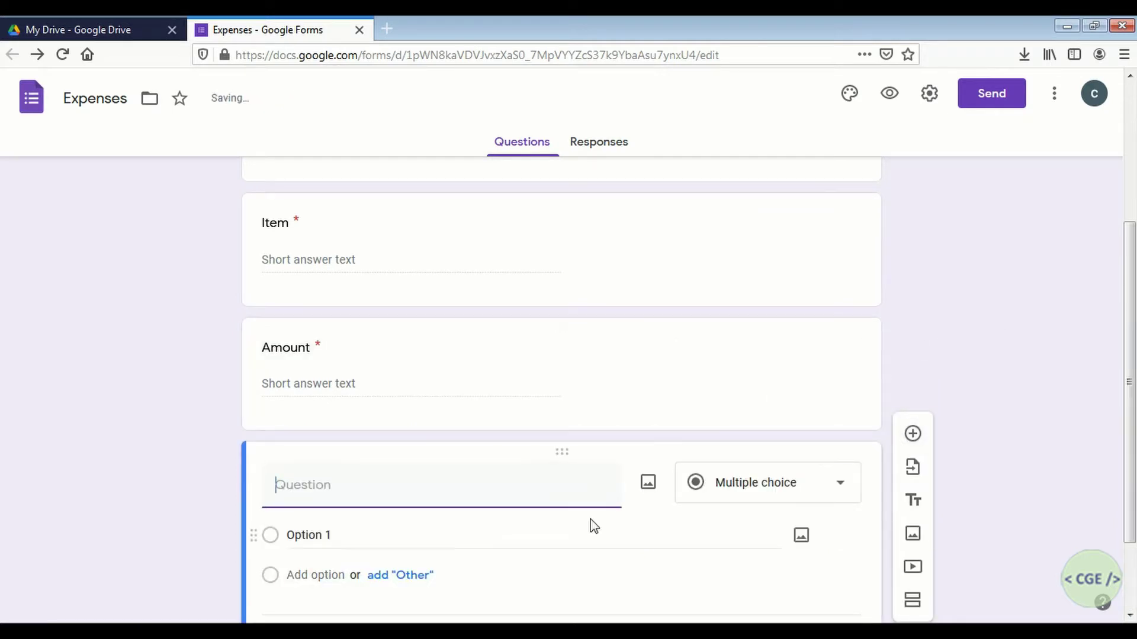
type("Category")
Enter Category 1, Category 2 and Category 3 as the first three dropdown options, reusing the question title's text.
double_click(312, 486)
key("ctrl+c")
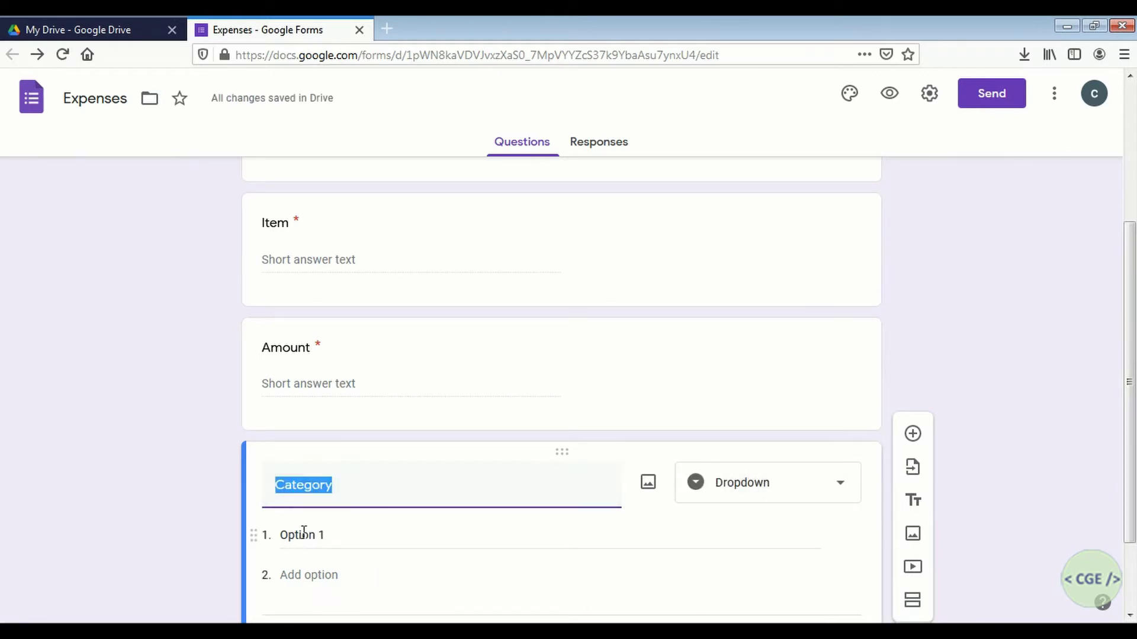
double_click(303, 533)
key("ctrl+v")
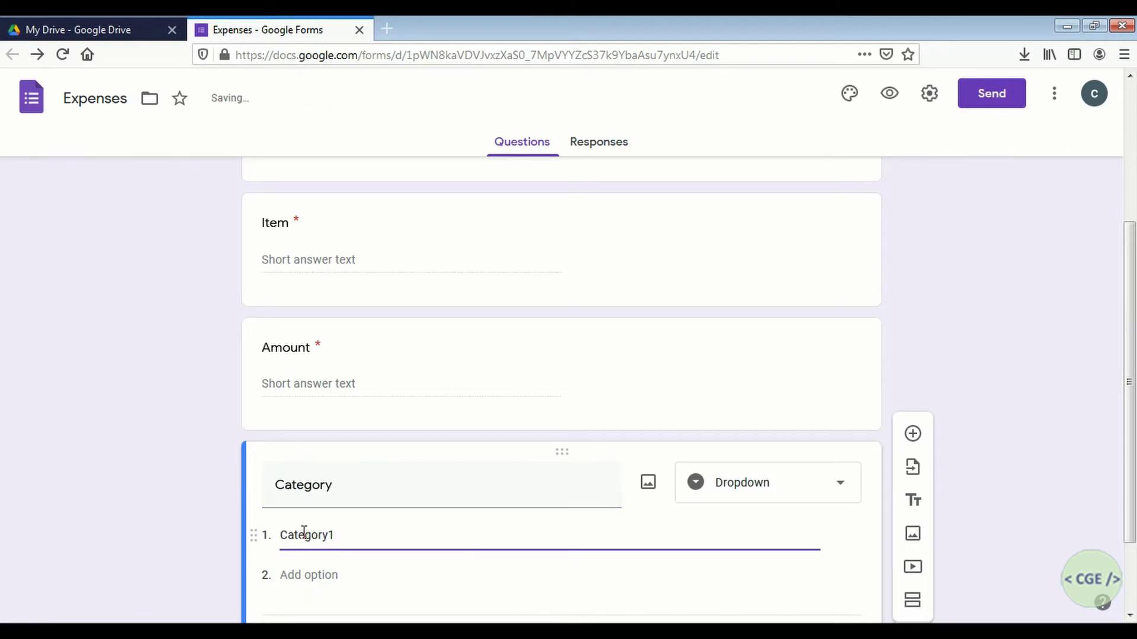
key("Left")
left_click(306, 580)
key("ctrl+v")
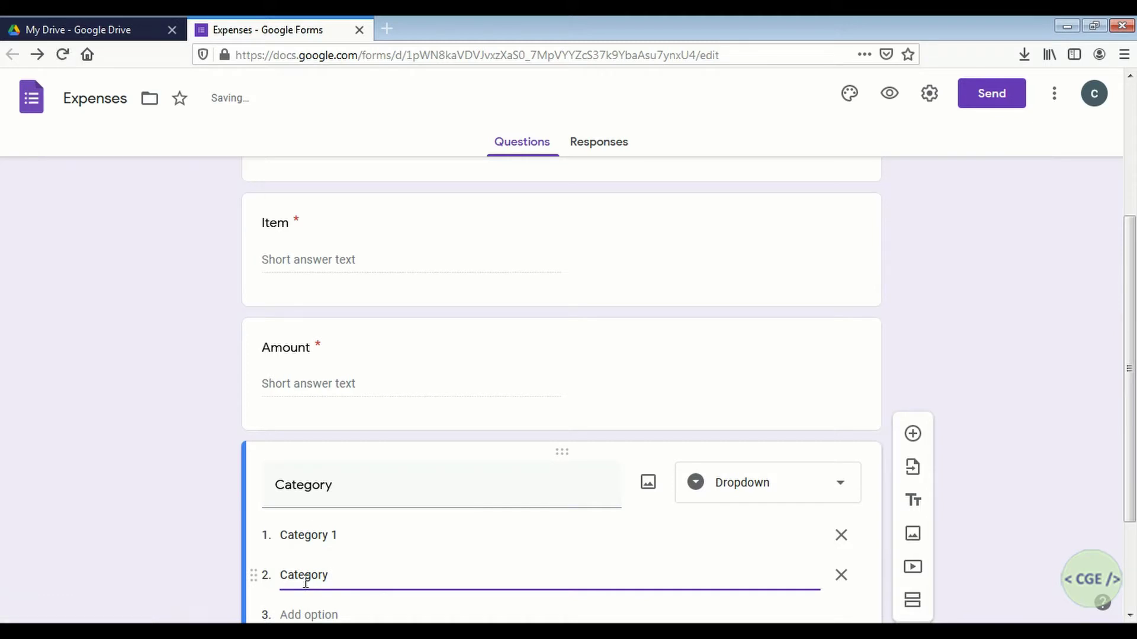
type("2")
left_click(309, 616)
key("ctrl+v")
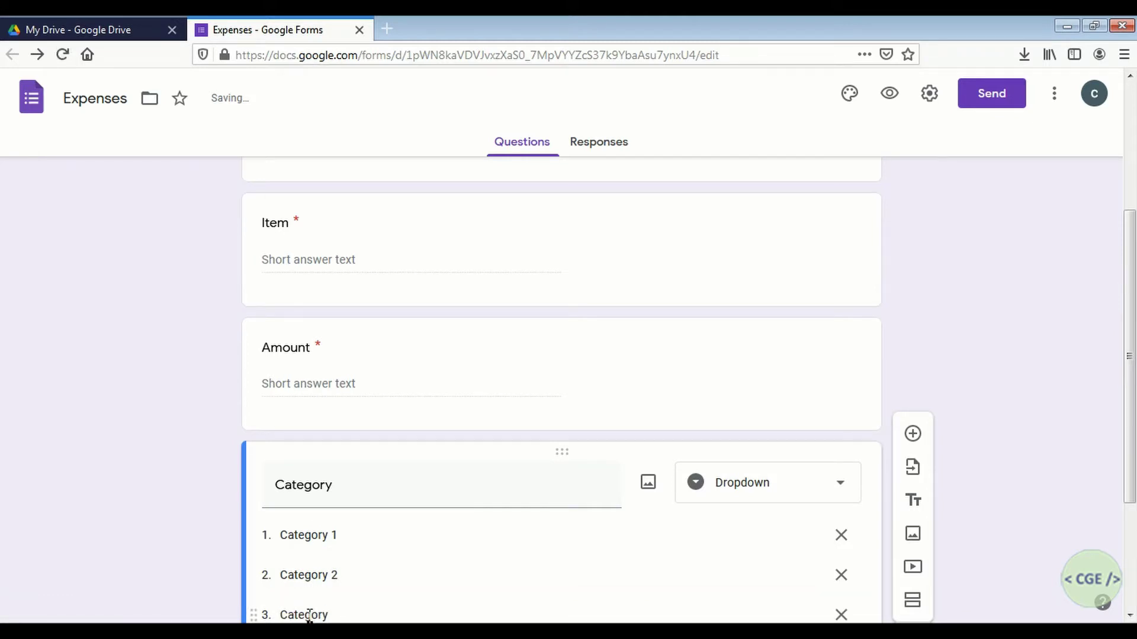
type("3")
Add Category 4 and Category 5 as further options of the Category dropdown.
scroll(1132, 581, "down", 3)
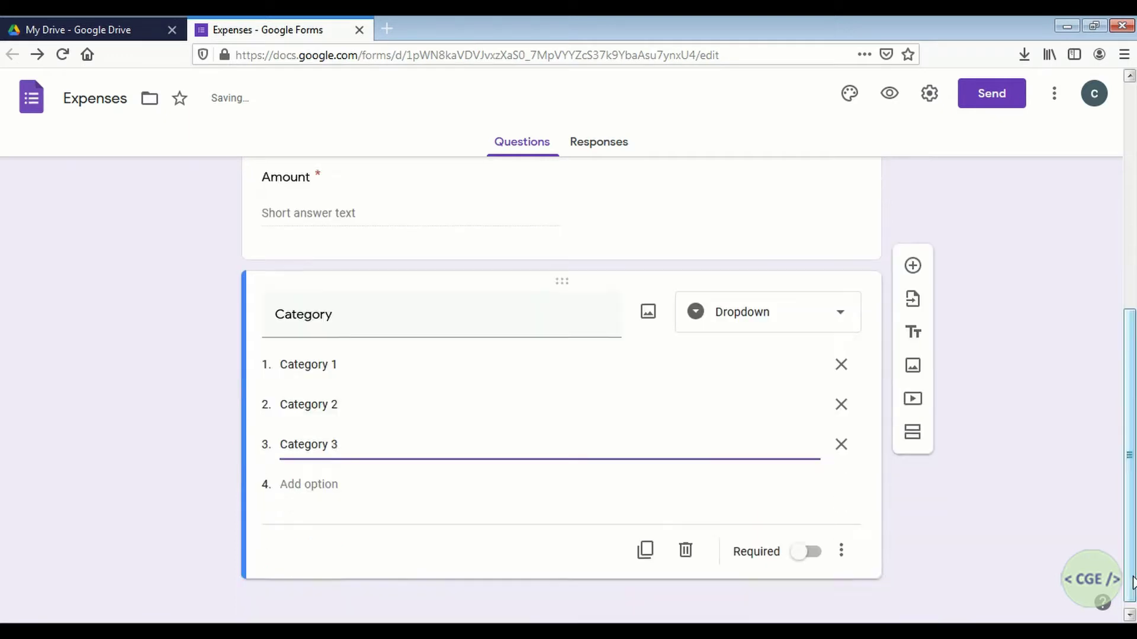
left_click(325, 474)
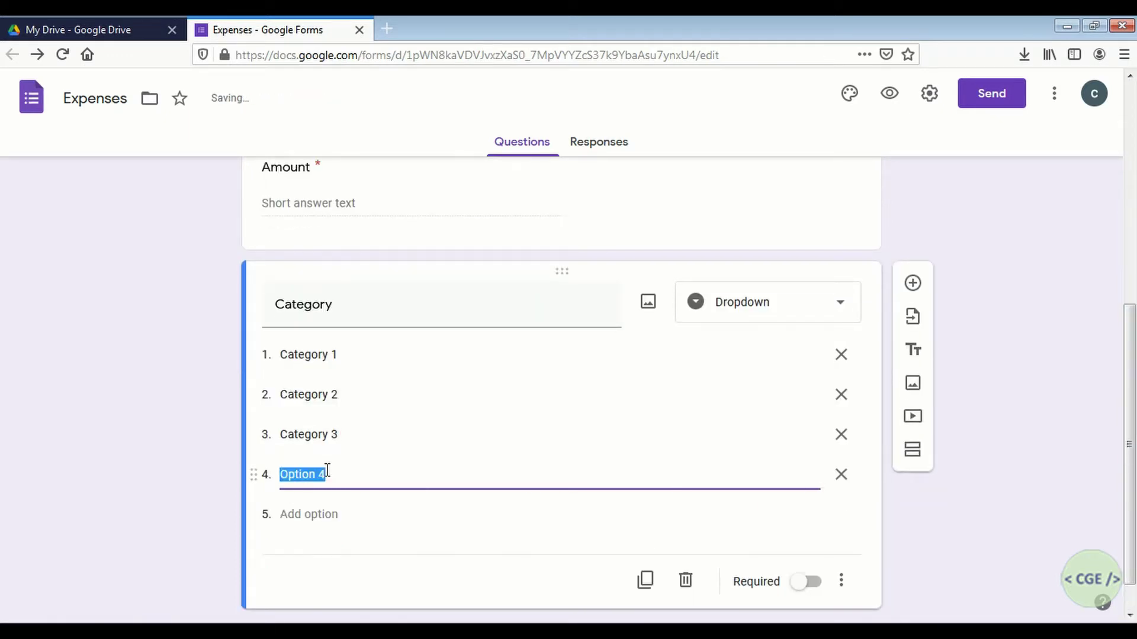
key("ctrl+v")
type("4")
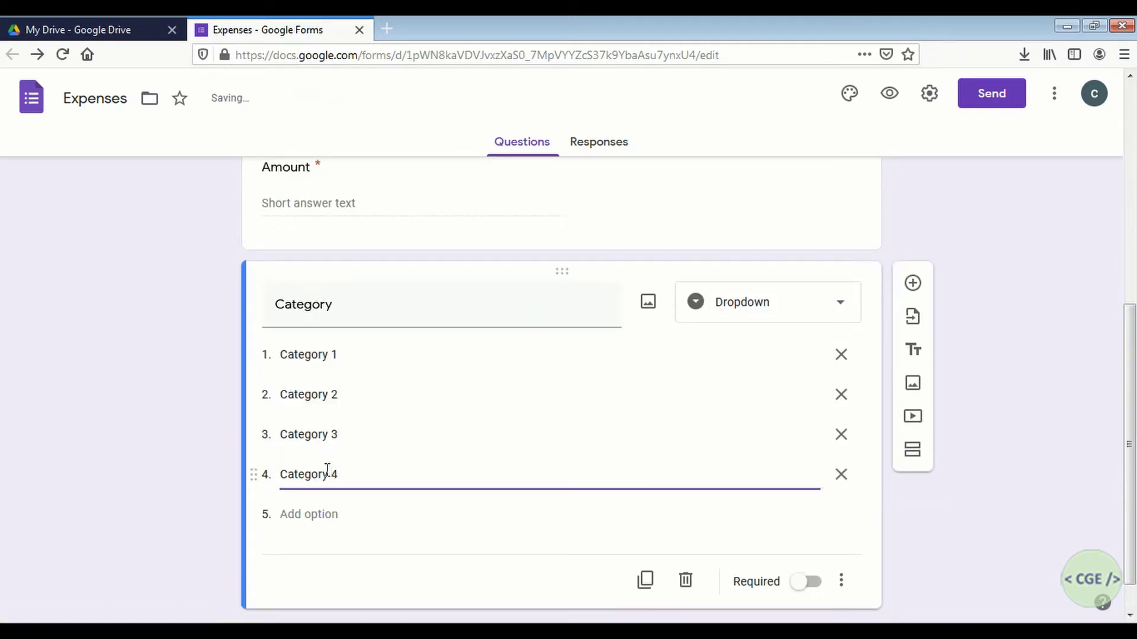
left_click(319, 513)
key("ctrl+v")
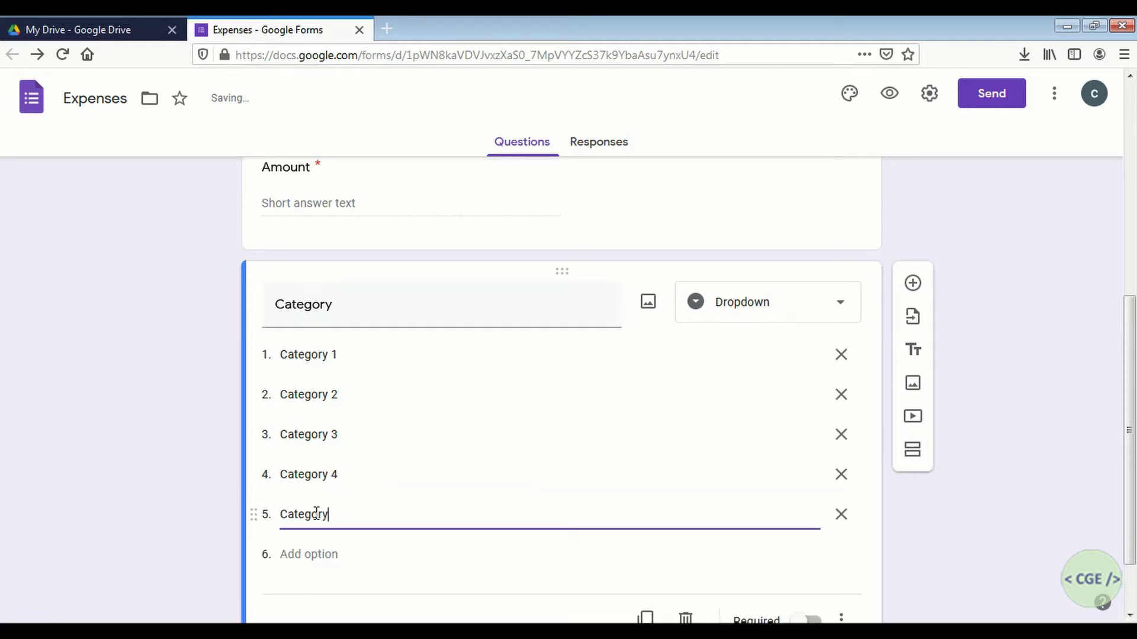
type("5")
Add a File upload question titled Receipt below the Category question and allow a maximum of 5 files.
left_click(912, 284)
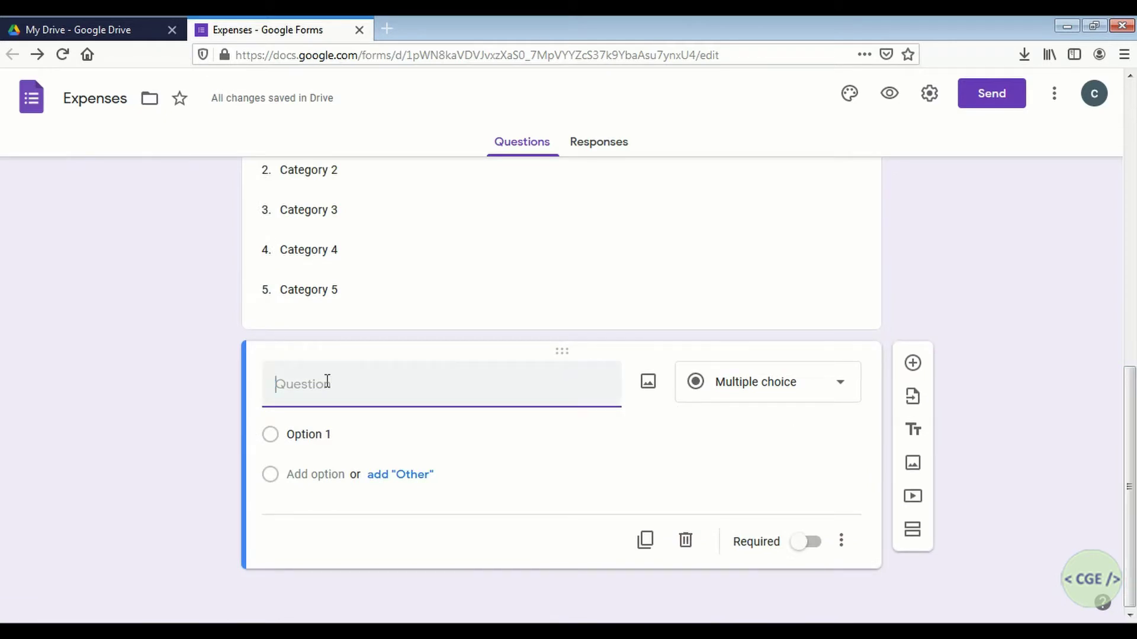
type("Receipt")
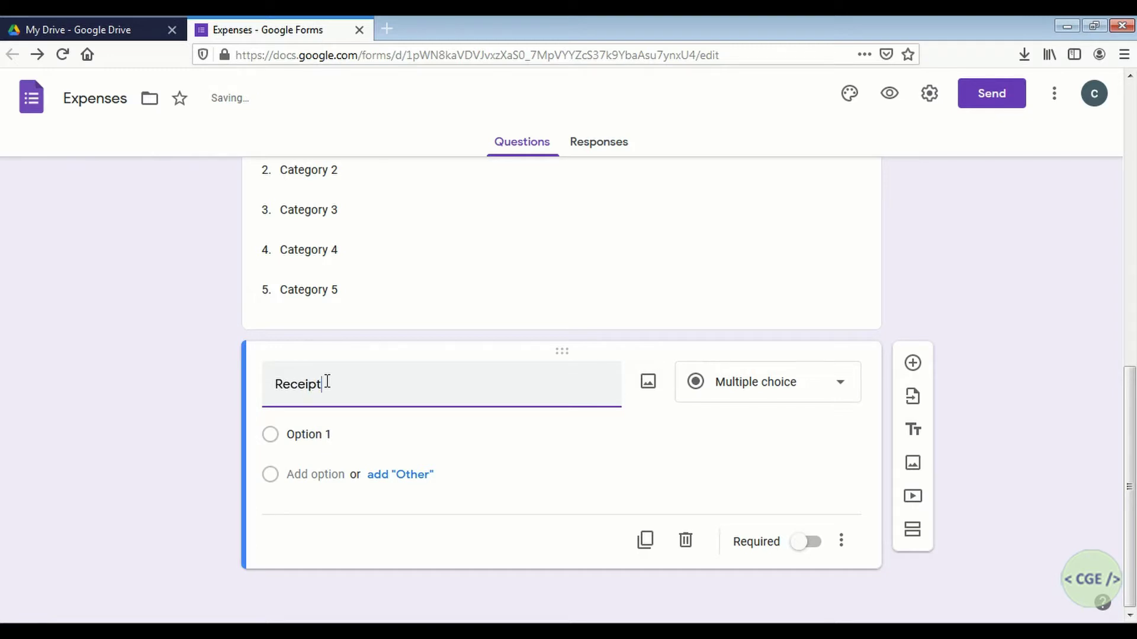
left_click(841, 388)
left_click(758, 346)
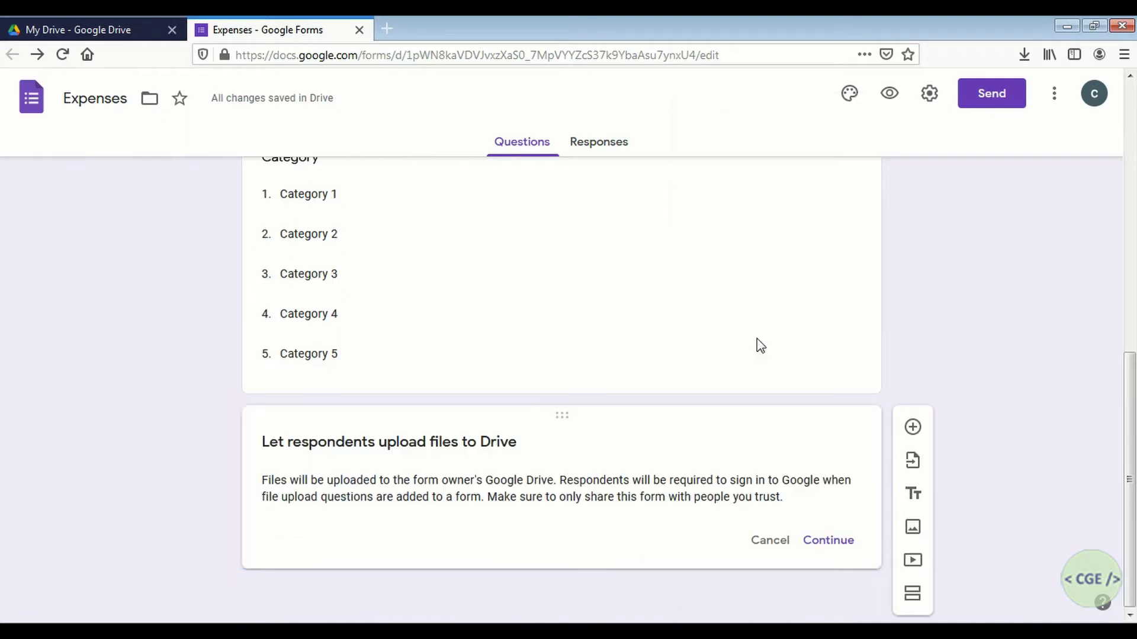
left_click(851, 540)
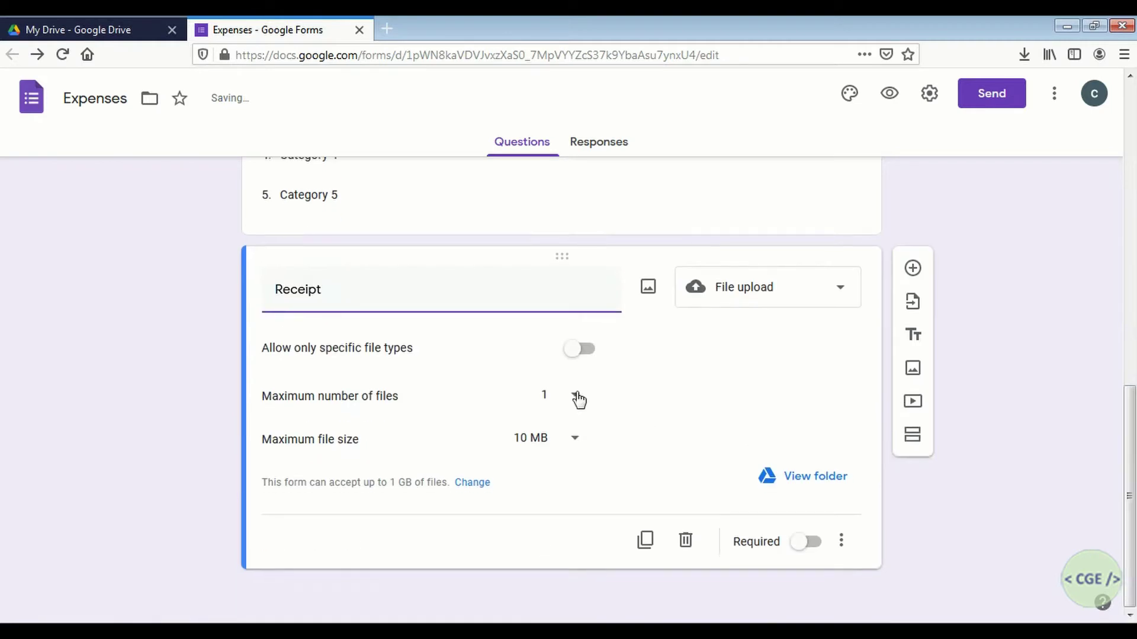
left_click(577, 398)
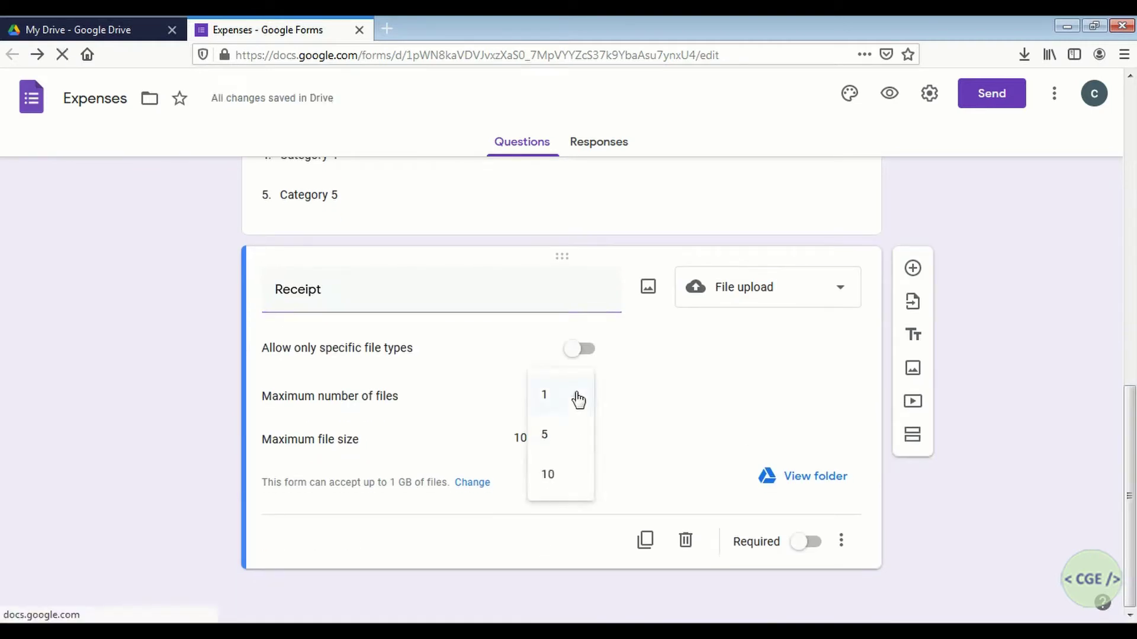
left_click(550, 448)
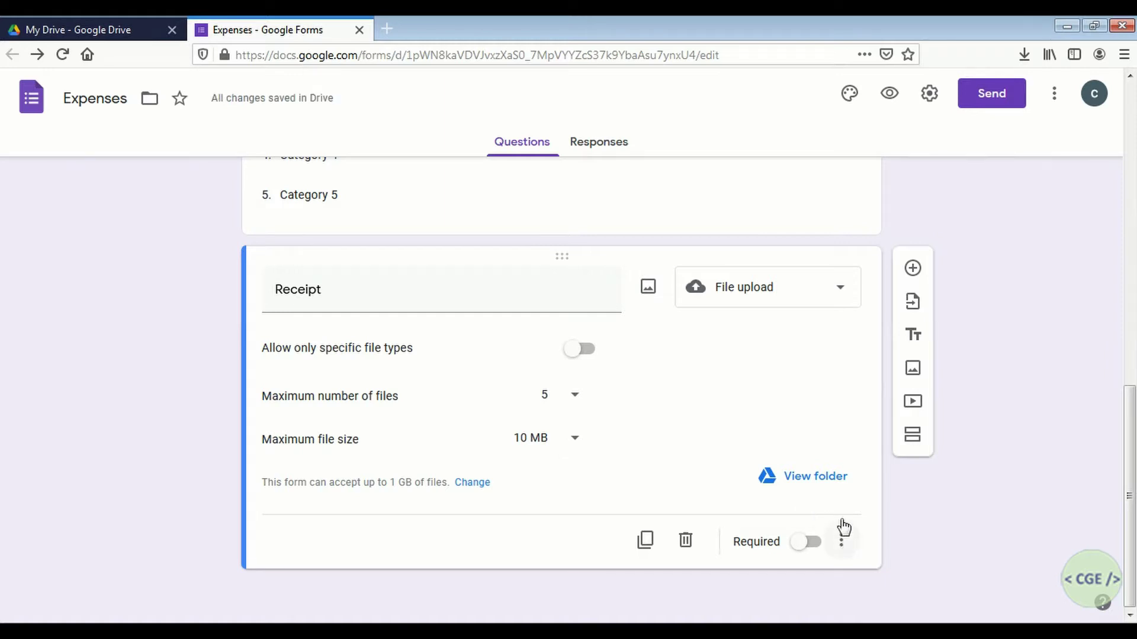
Preview the Expenses form, review all its questions from Purchase Date to Receipt, and close the preview.
left_click(890, 95)
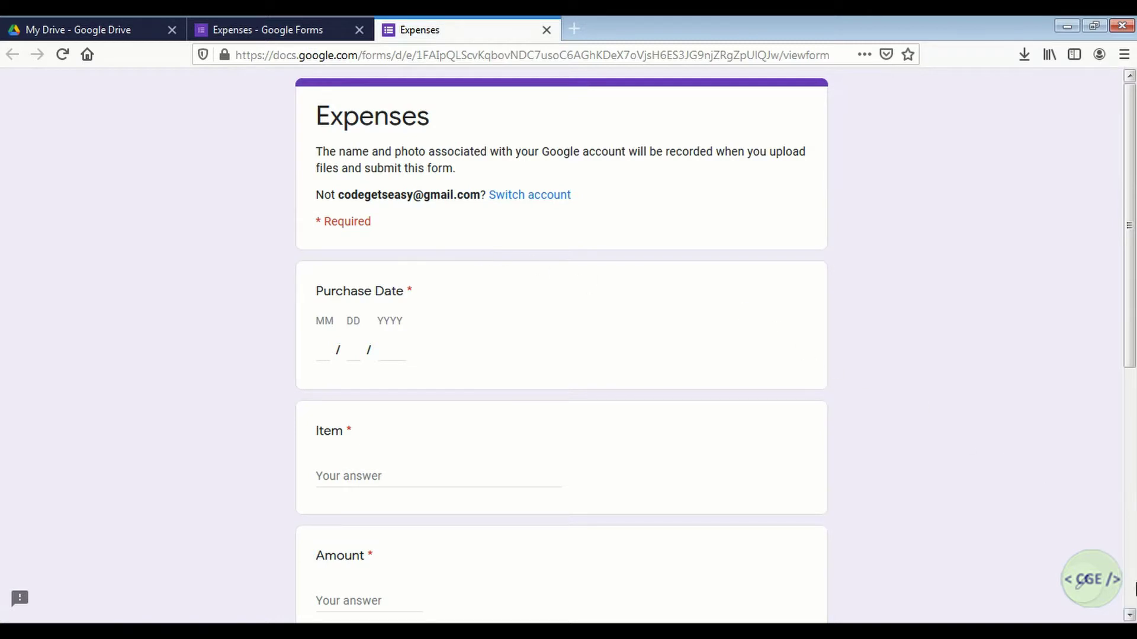
scroll(1129, 616, "down", 5)
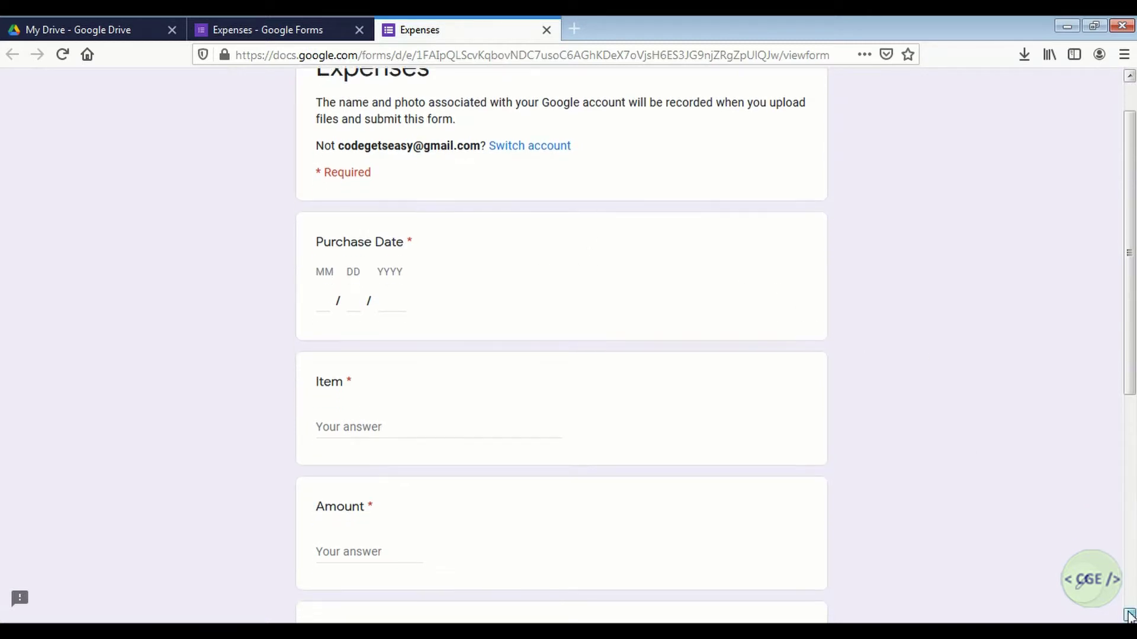
scroll(1129, 616, "down", 5)
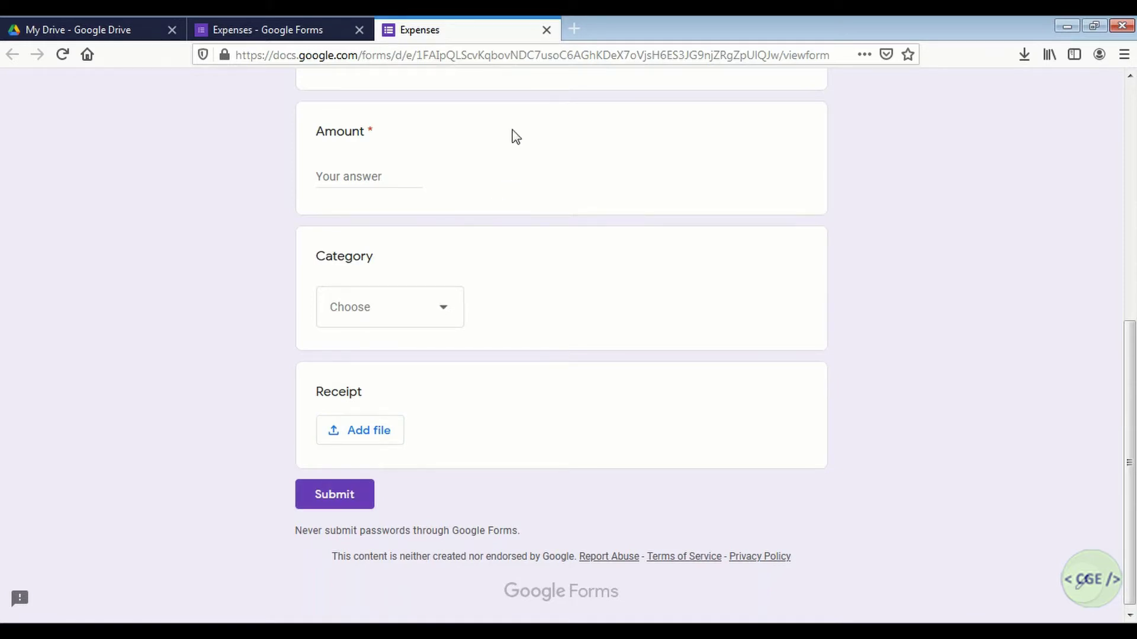
left_click(1133, 111)
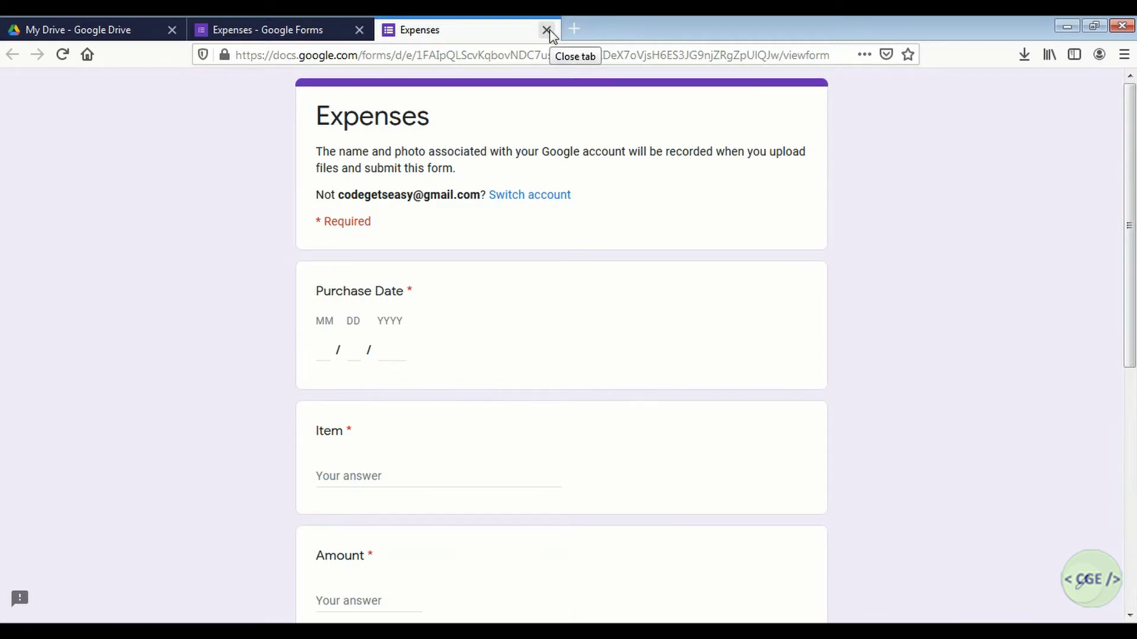
left_click(546, 29)
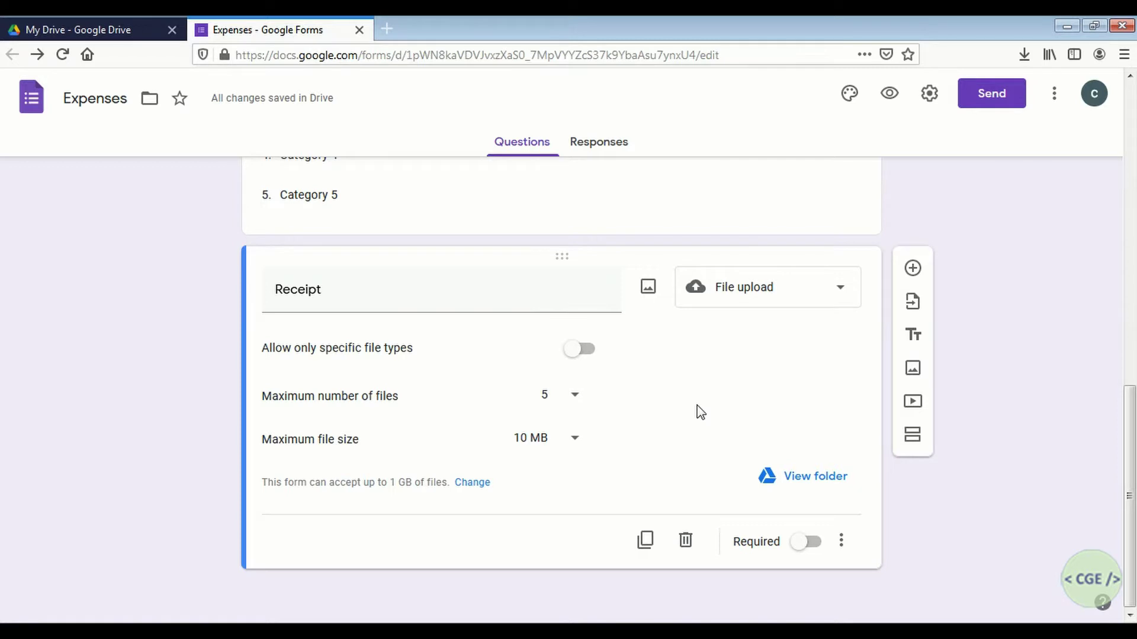
Link the form's responses to a new spreadsheet named Expenses (Responses) and open that spreadsheet.
left_click(592, 143)
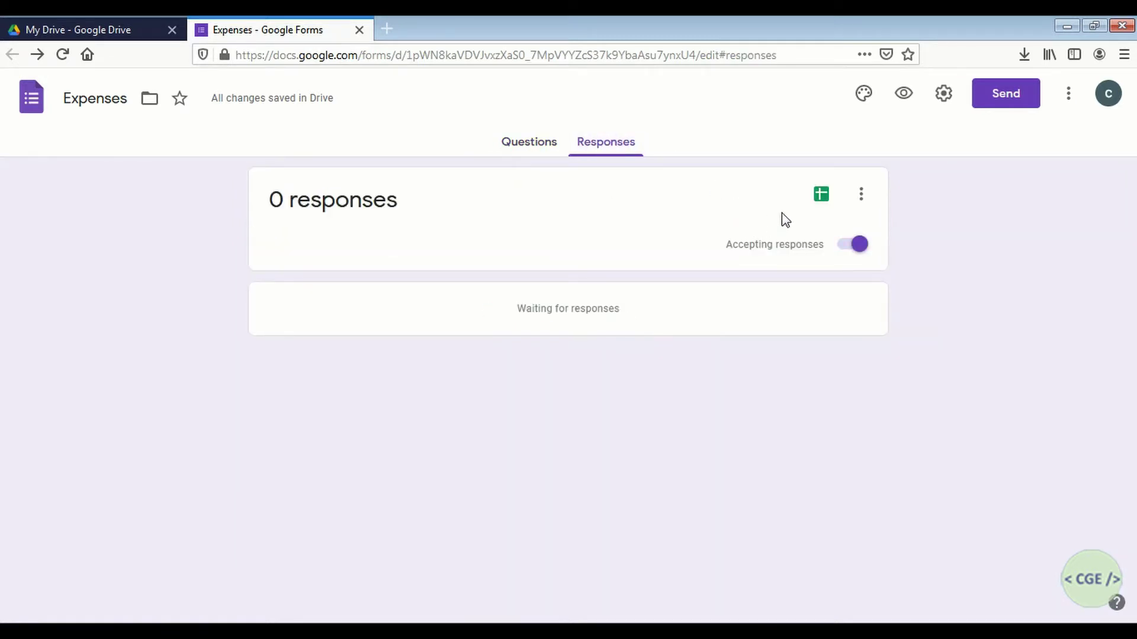
left_click(821, 194)
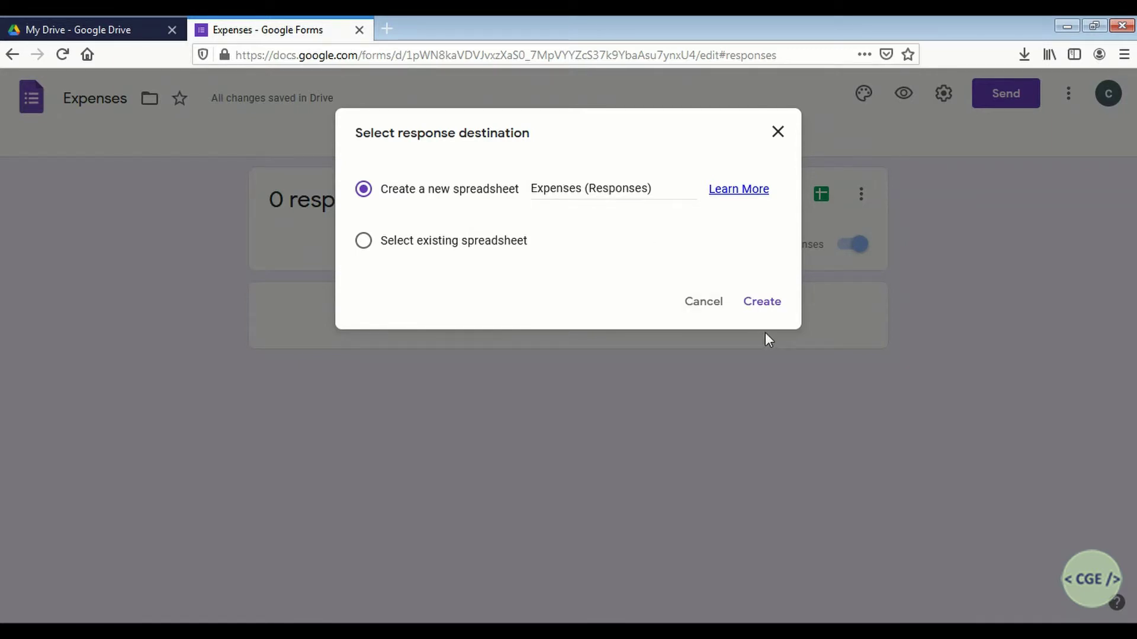
left_click(764, 303)
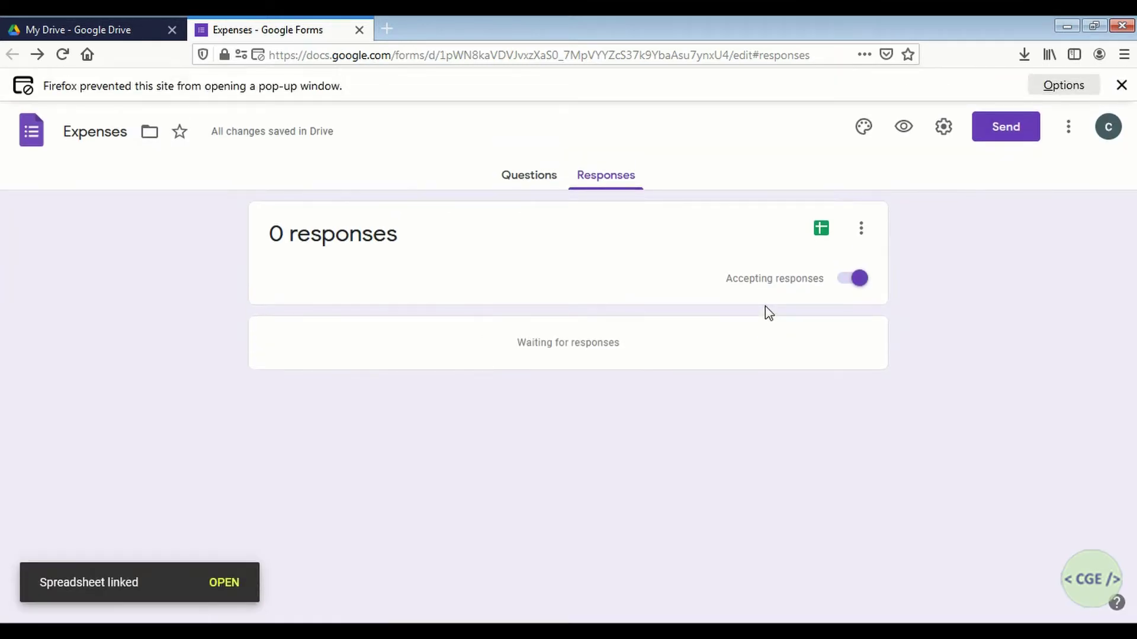
left_click(224, 584)
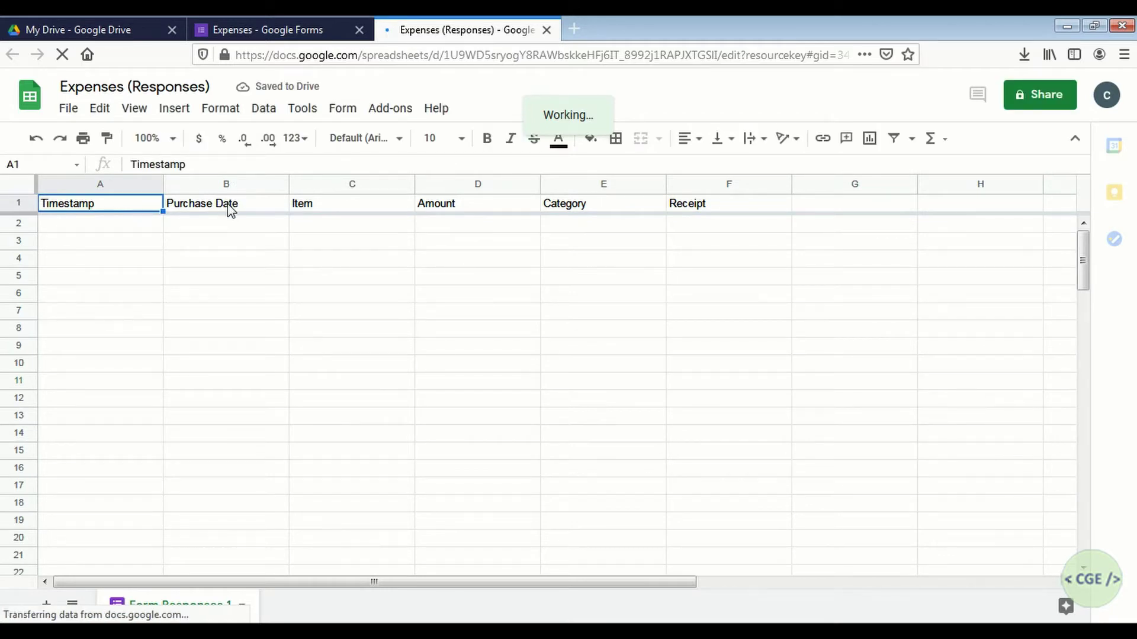
Dismiss the cell edit history tip and check the row 1 column headers from Purchase Date through Receipt.
left_click(230, 211)
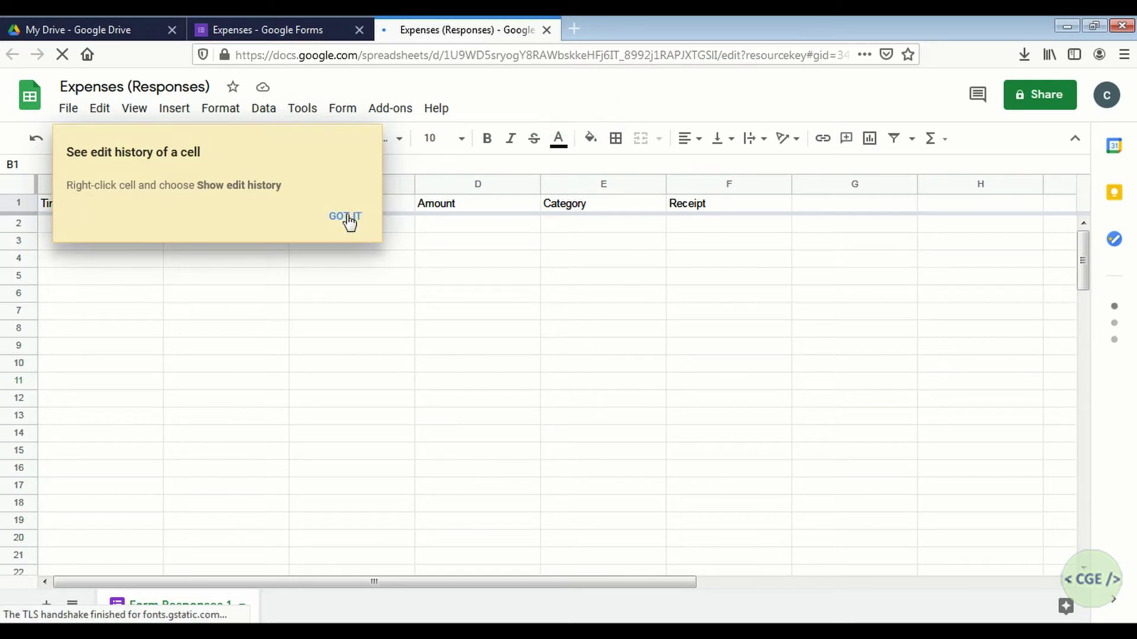
left_click(348, 218)
left_click(349, 212)
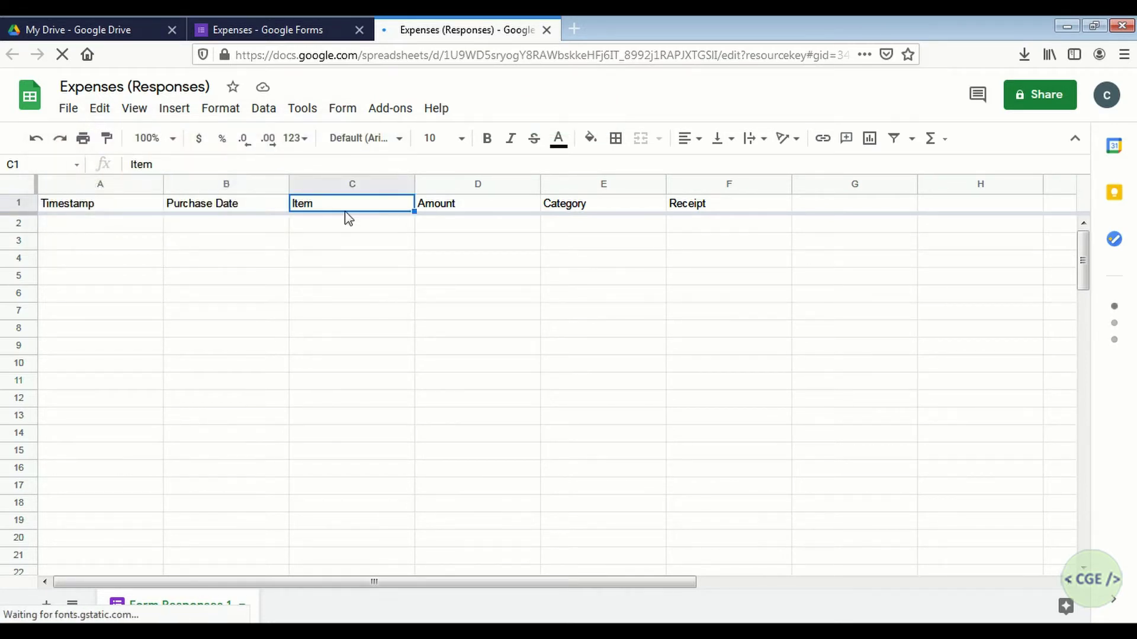
left_click(455, 206)
left_click(578, 209)
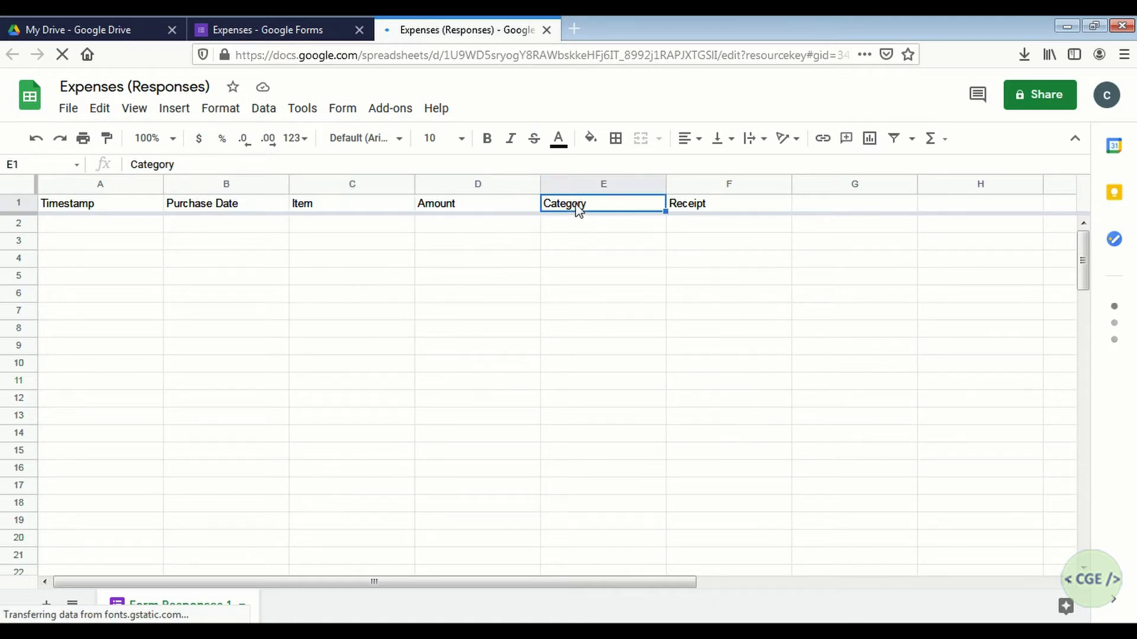
left_click(691, 211)
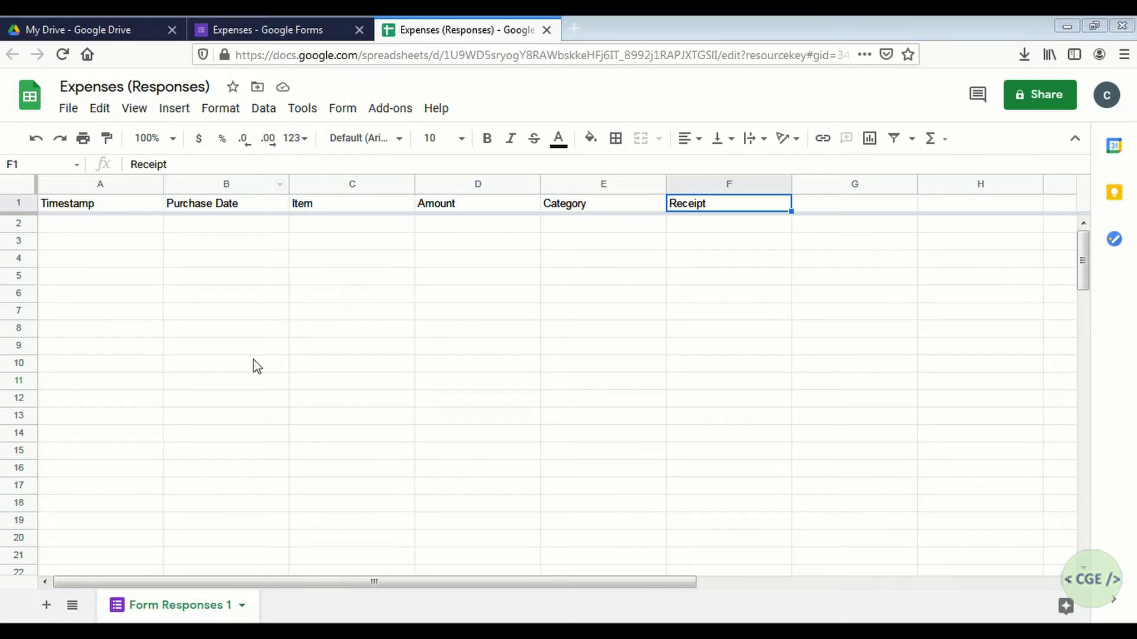
Rename the form responses sheet as Expenses.
double_click(185, 605)
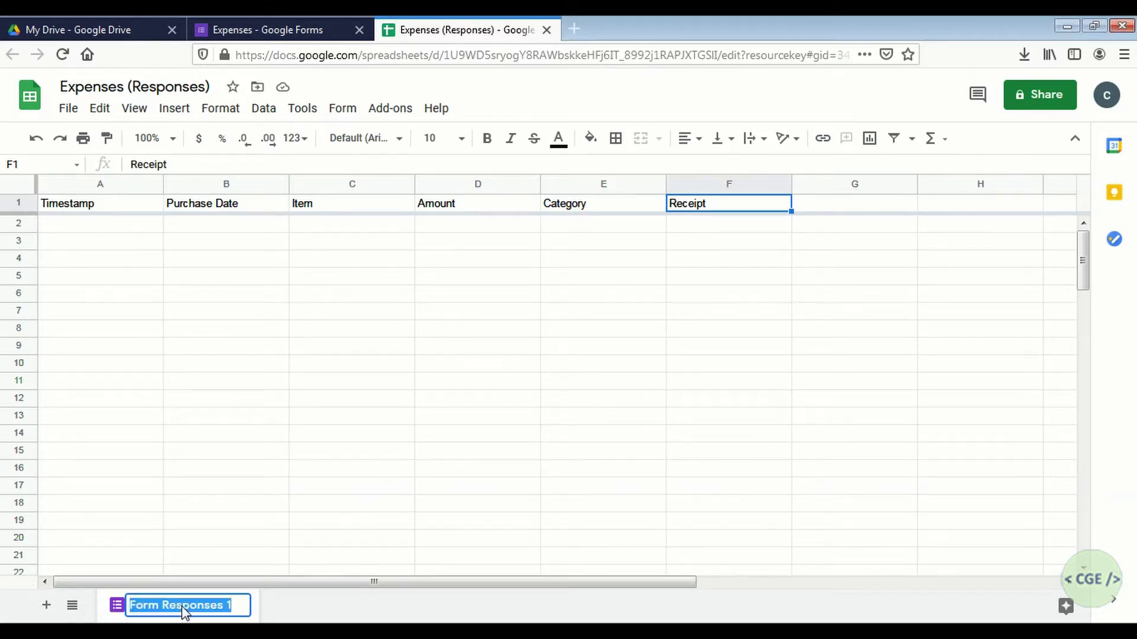
type("Expenses")
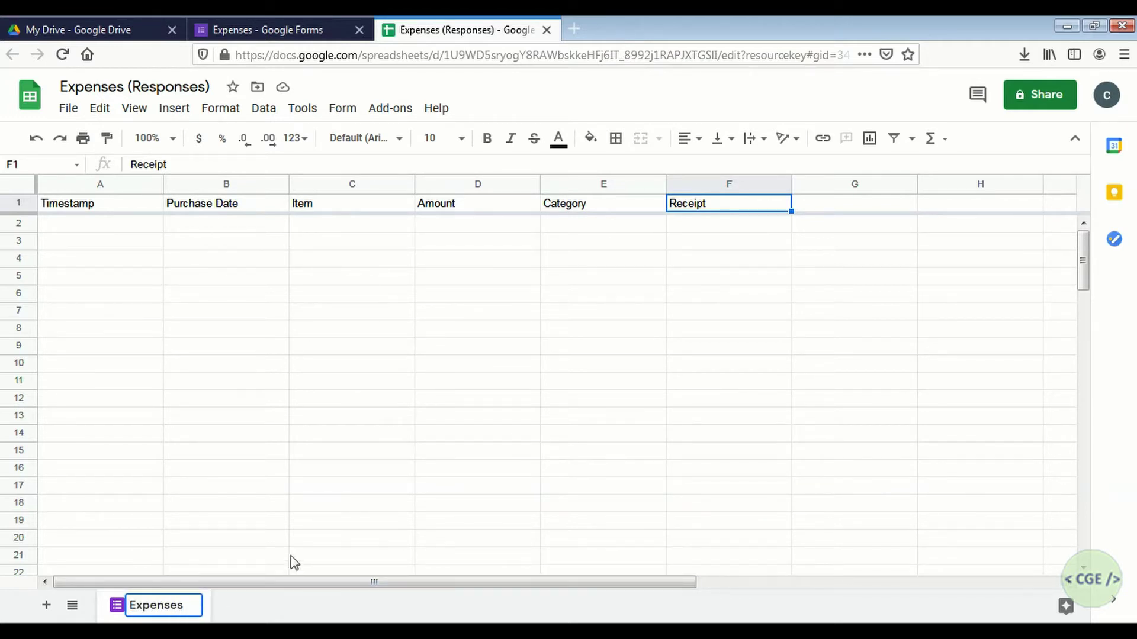
left_click(304, 546)
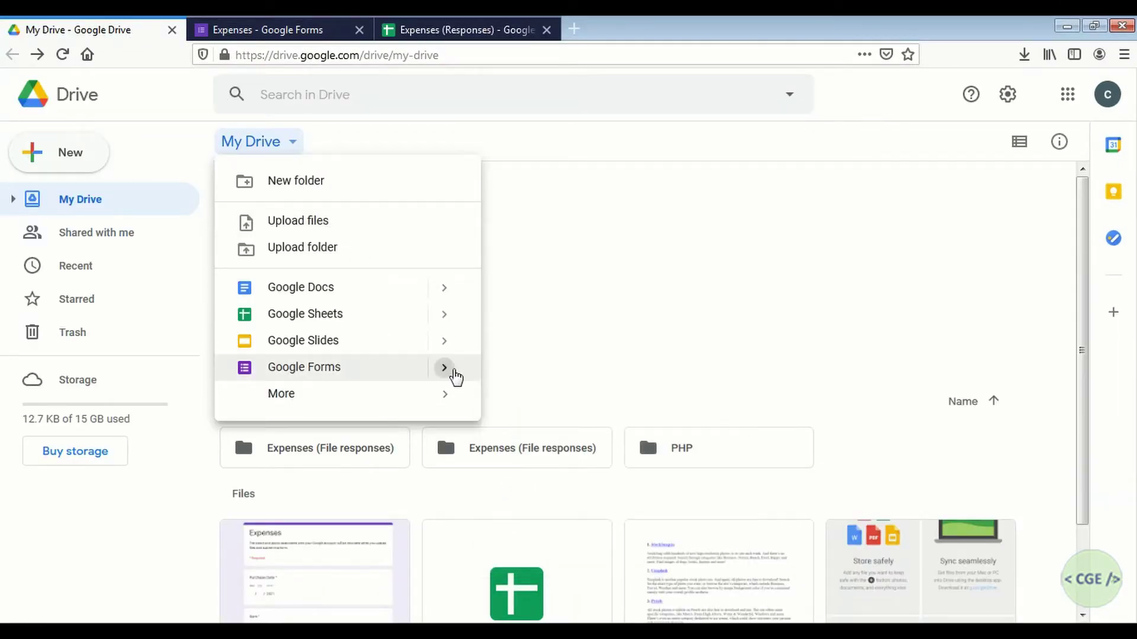
Create a blank Google Form from My Drive in Google Drive and name it Income.
mouse_move(446, 378)
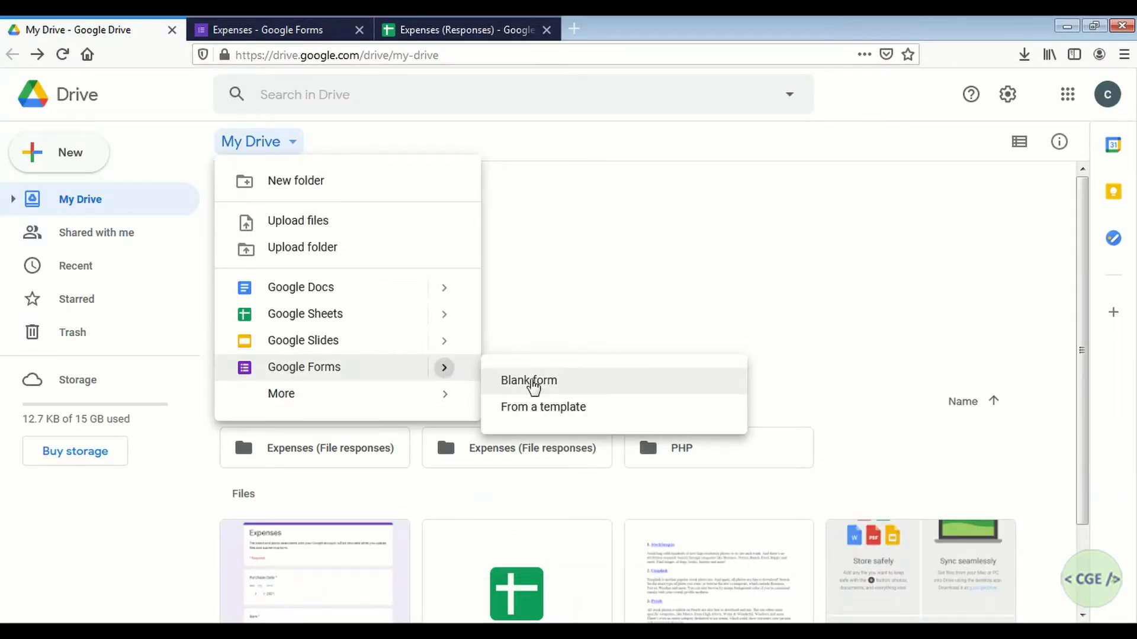
left_click(534, 388)
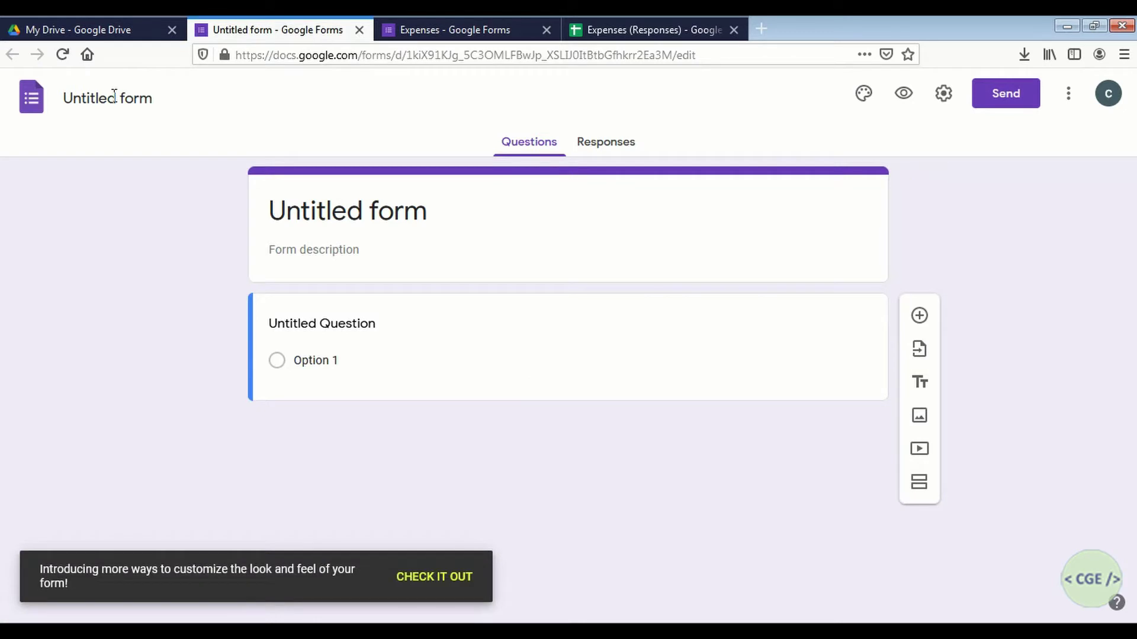
left_click(114, 96)
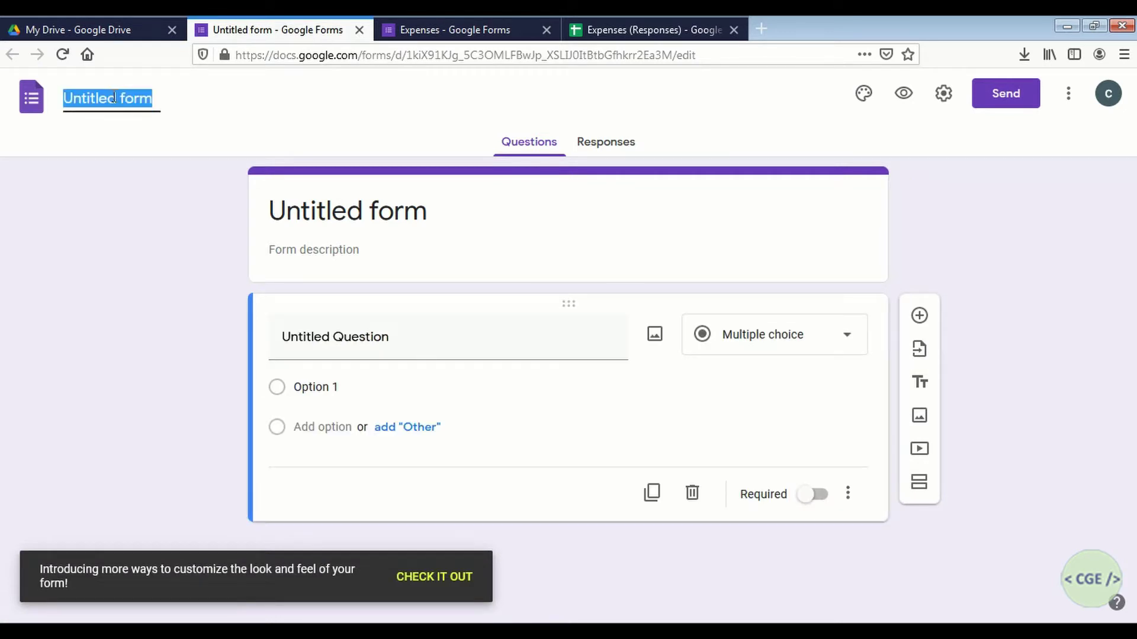
key("BackSpace")
type("Income")
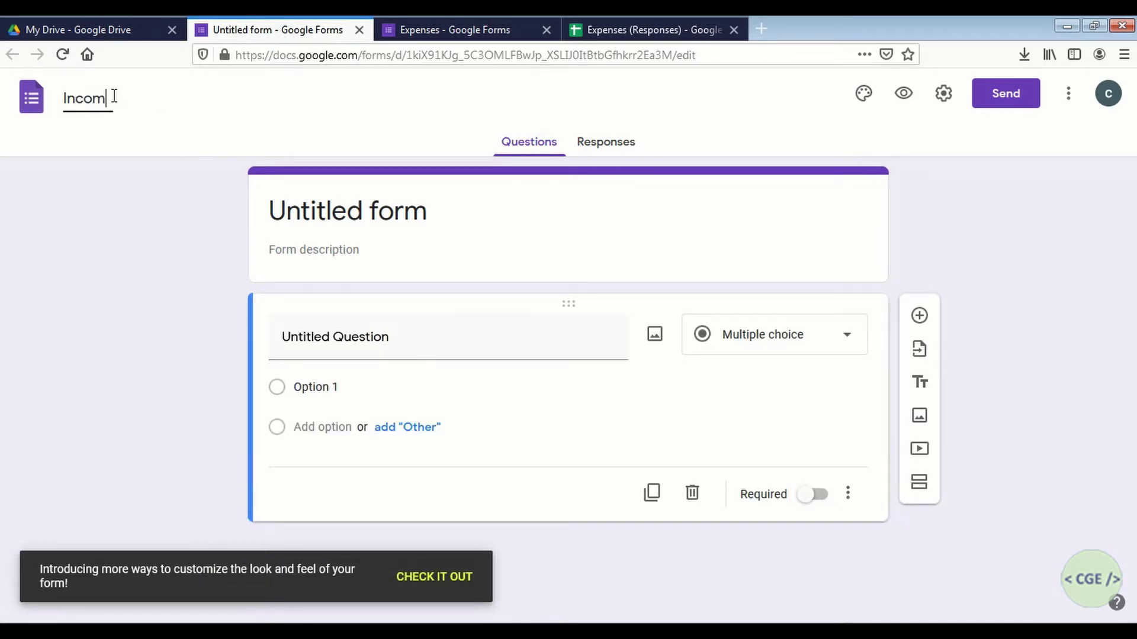
Title the Income form's first question Date and make it a Date question.
left_click(343, 336)
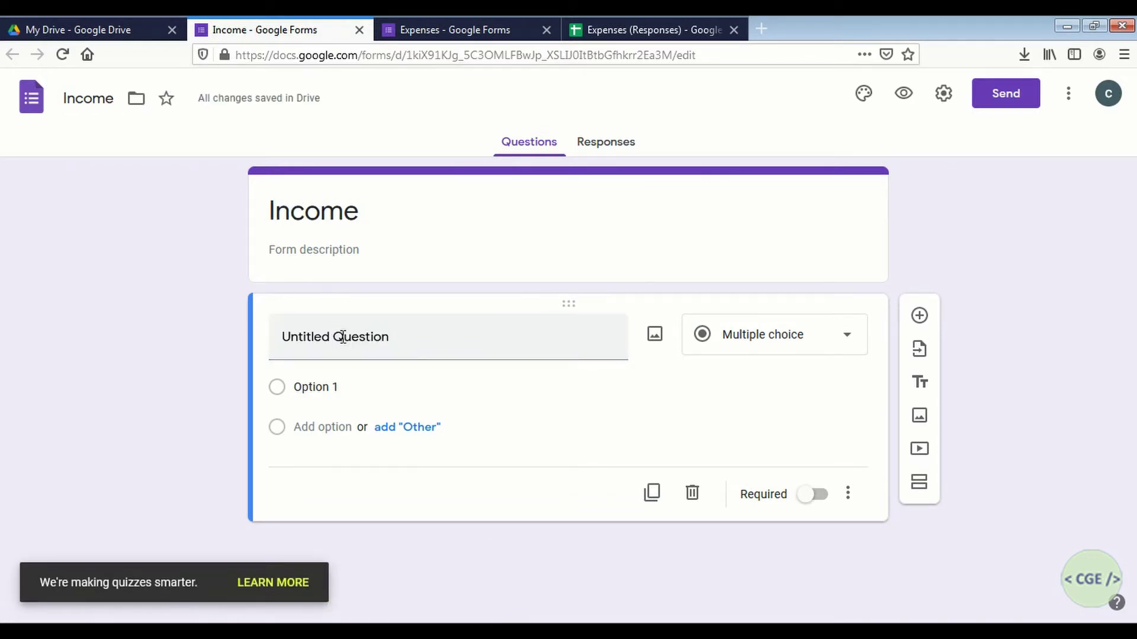
left_click(342, 337)
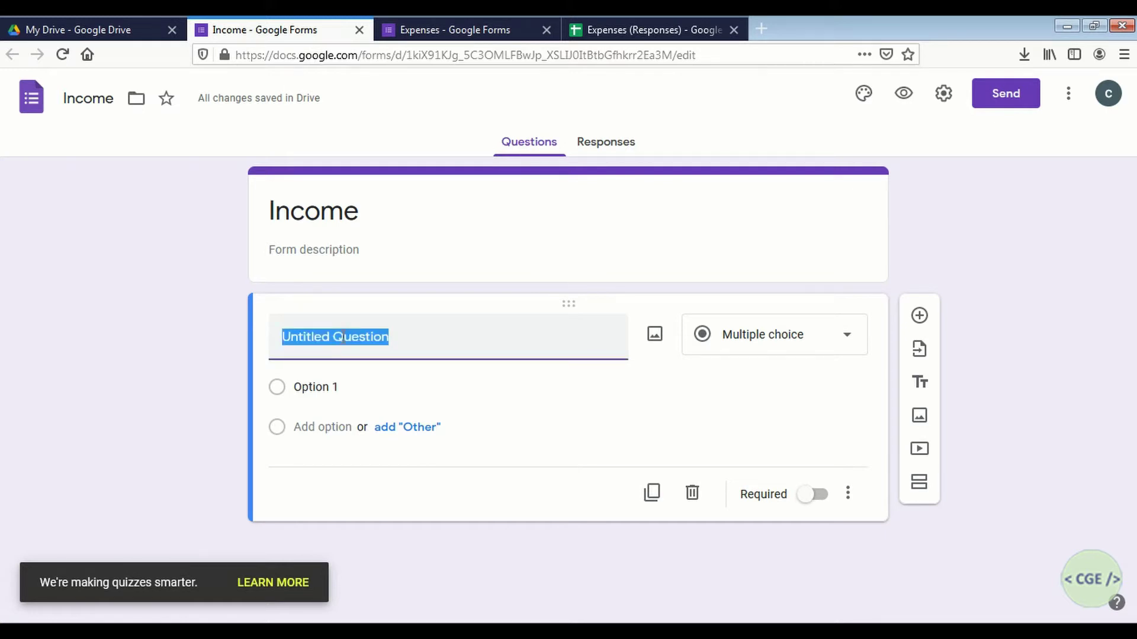
type("Da")
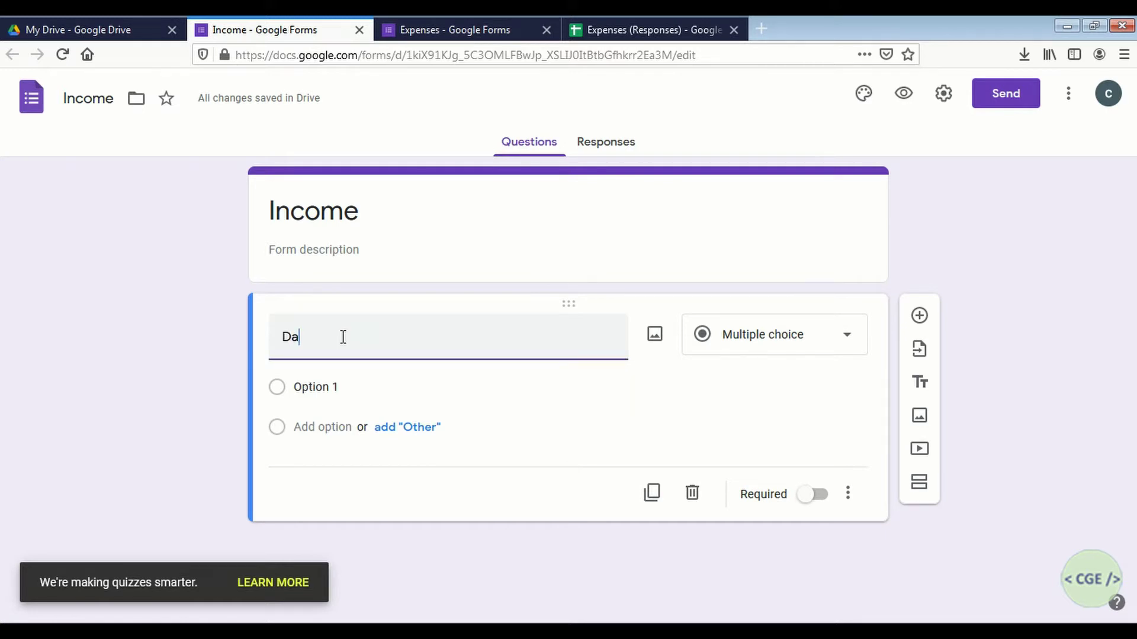
type("te")
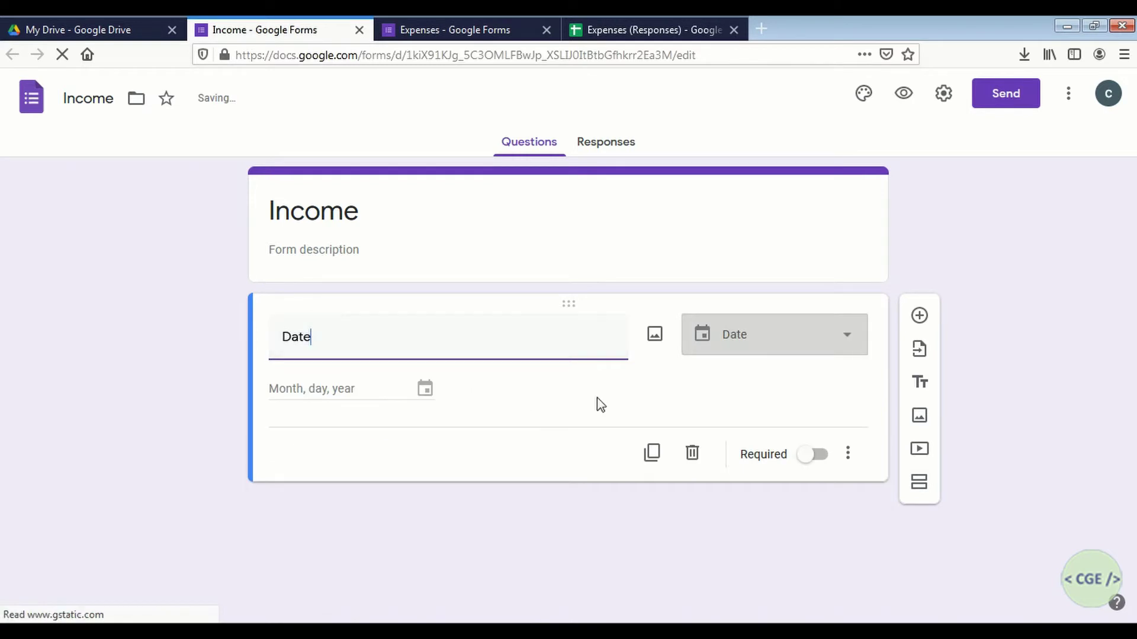
Add a Dropdown question titled Income Source below the Date question.
left_click(920, 317)
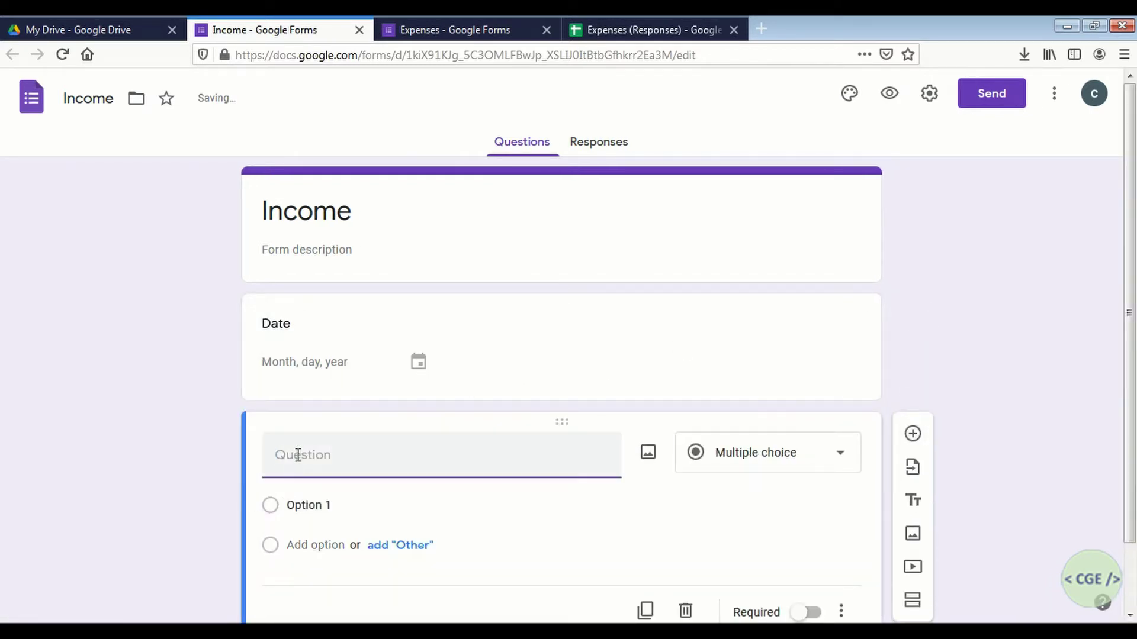
type("In")
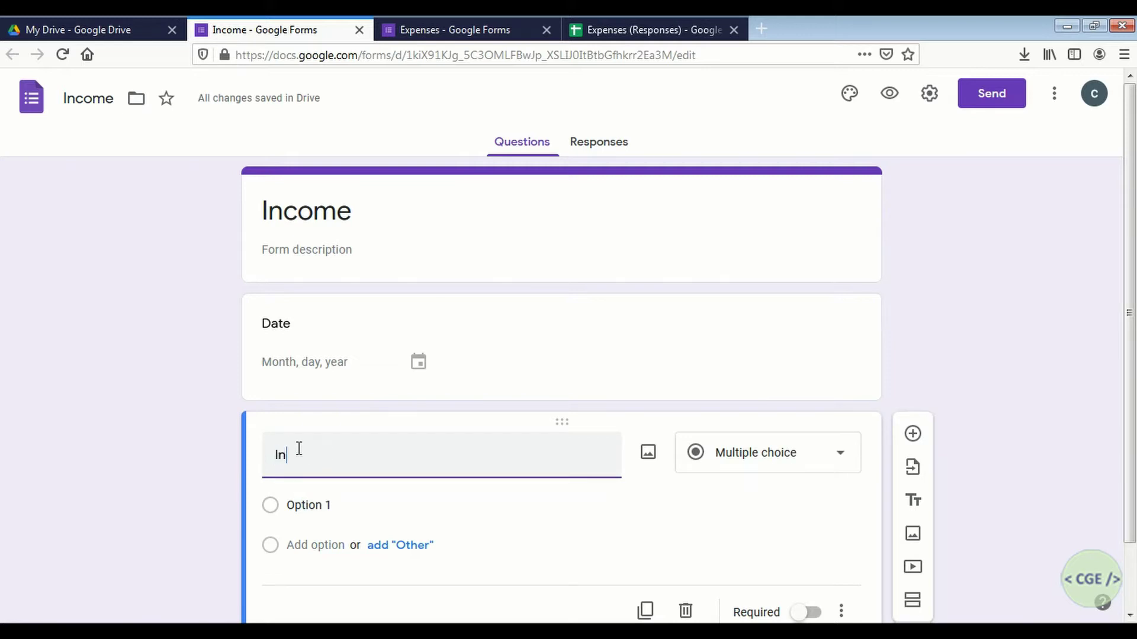
type("come Source")
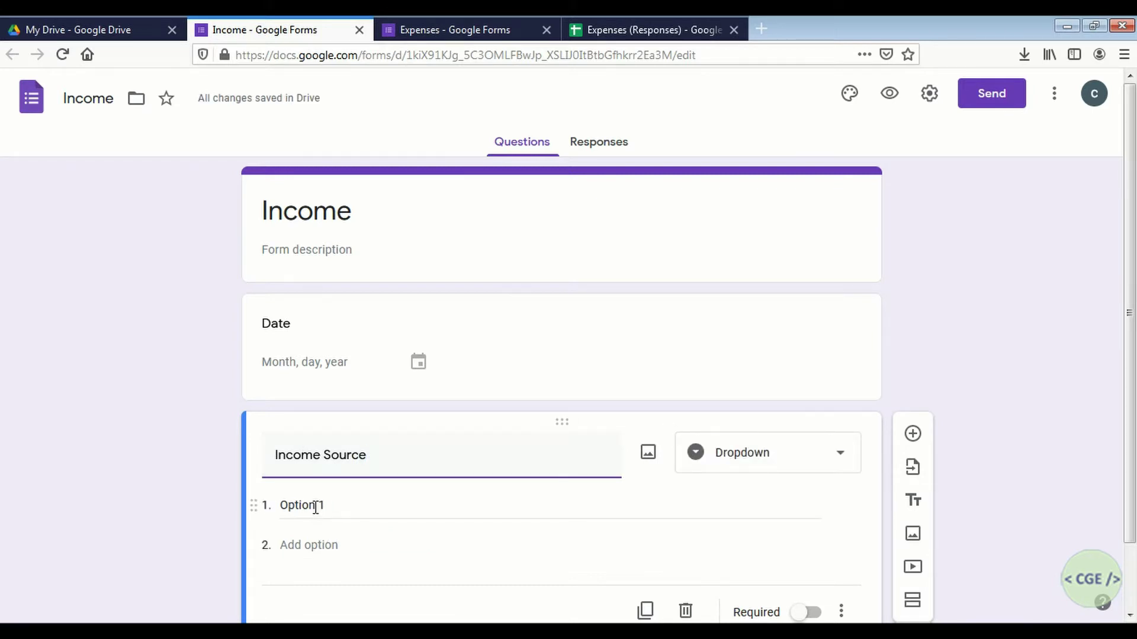
Fill the Income Source dropdown with the options Income Source 1, Income Source 2 and Income Source 3.
triple_click(328, 456)
key("ctrl+c")
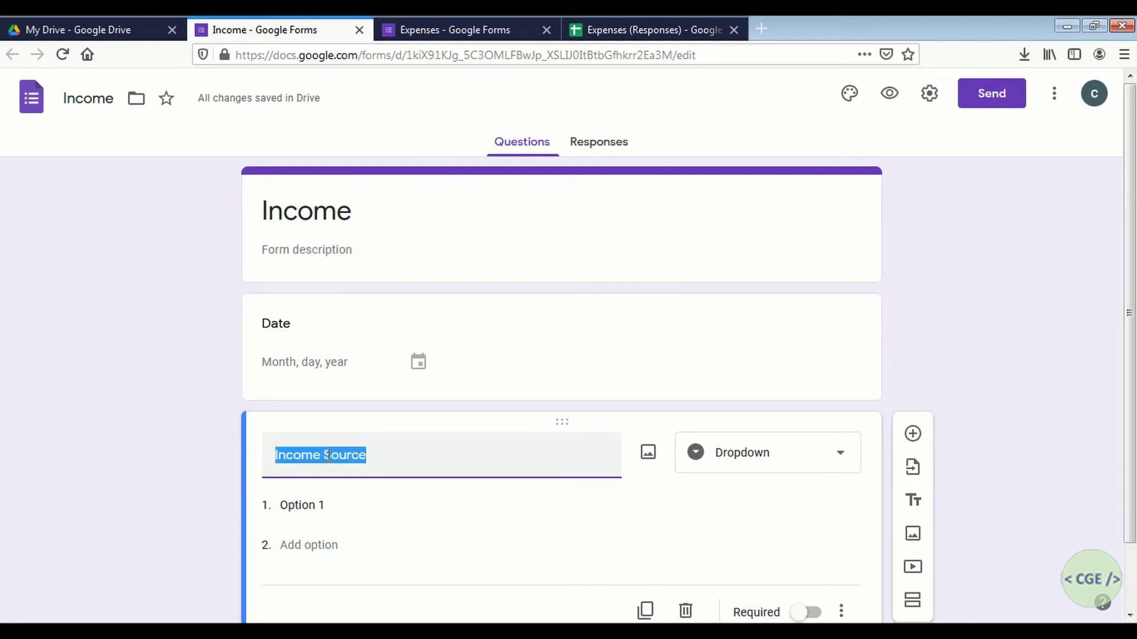
left_click(311, 520)
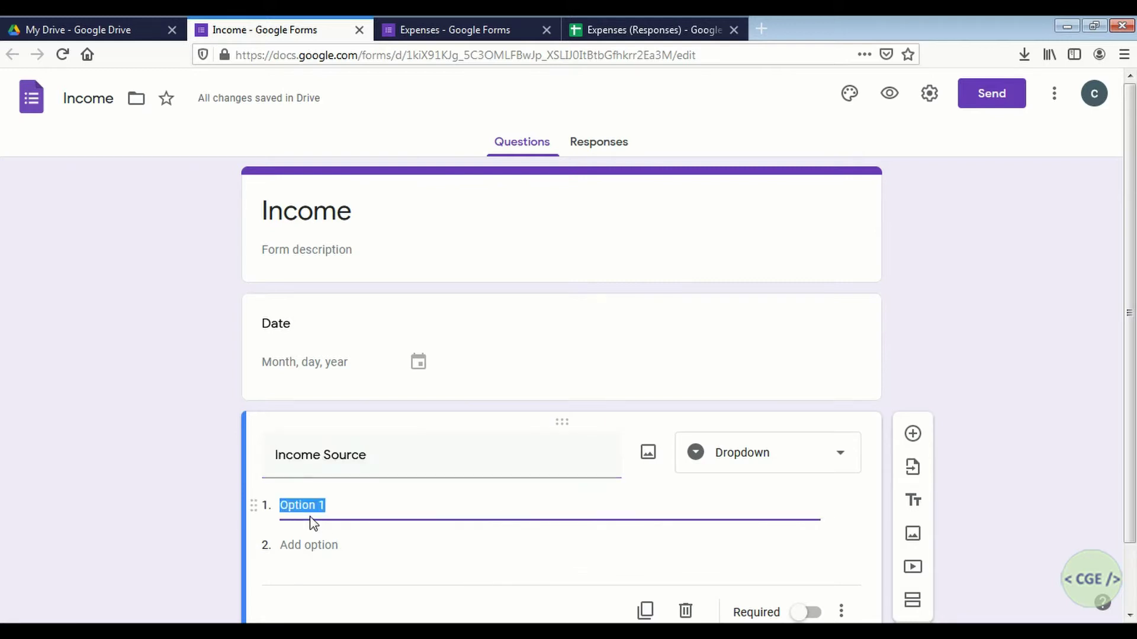
key("ctrl+v")
type("1")
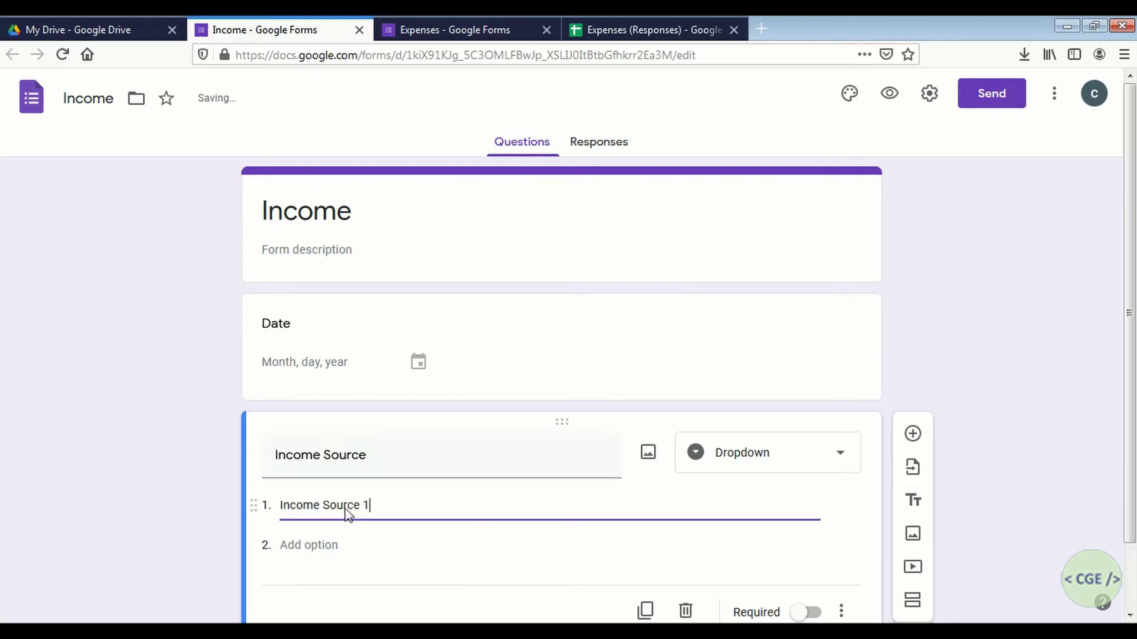
left_click(334, 546)
key("ctrl+v")
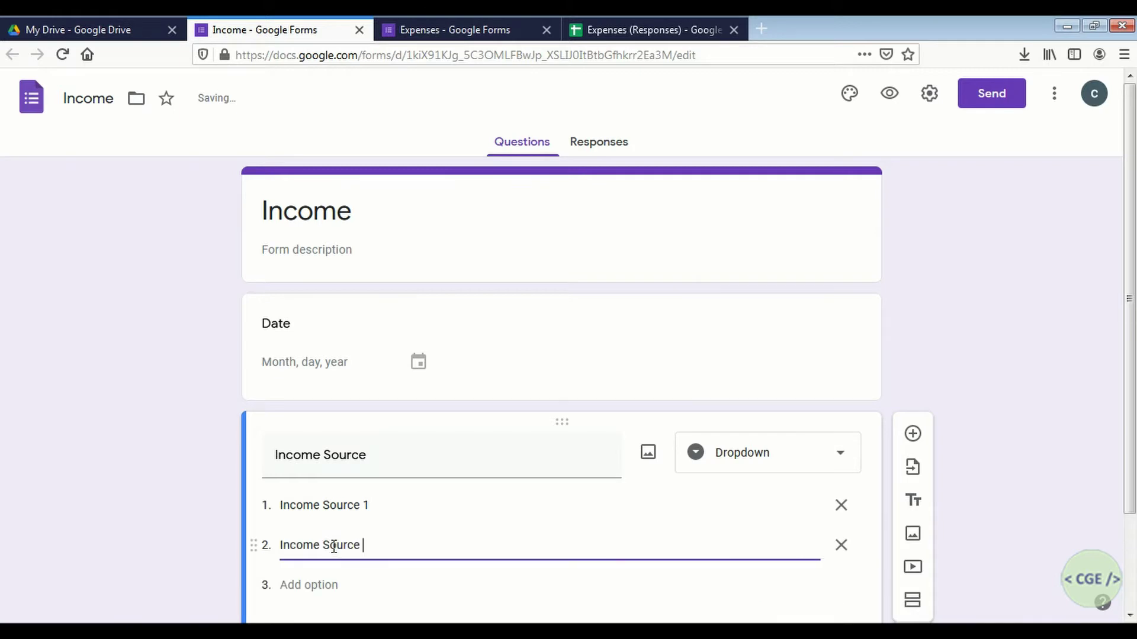
left_click(333, 583)
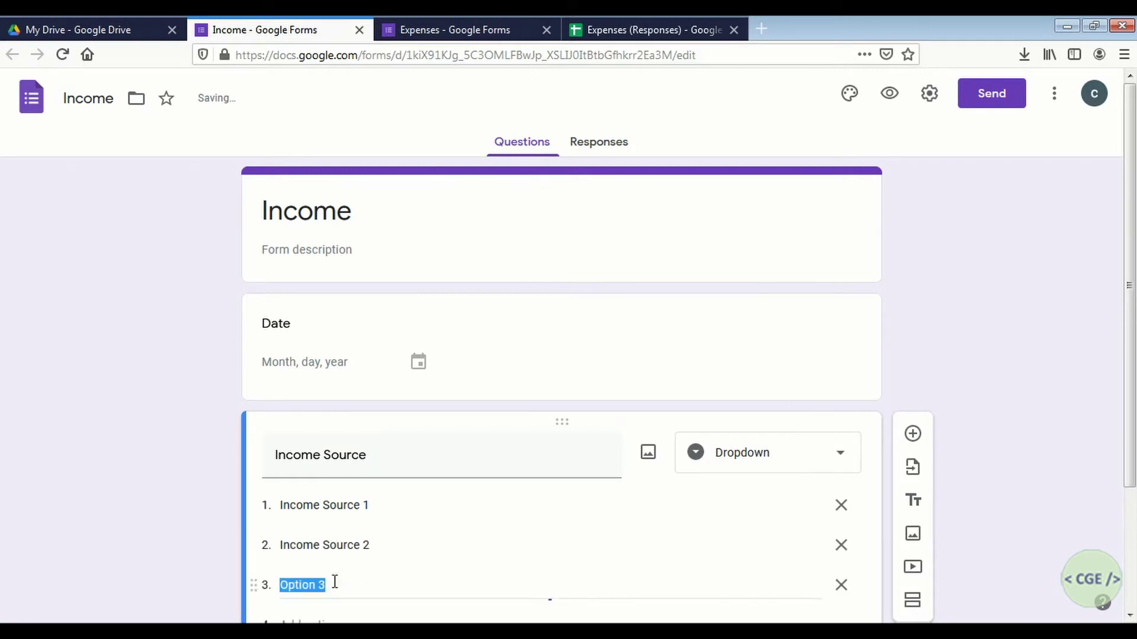
key("ctrl+v")
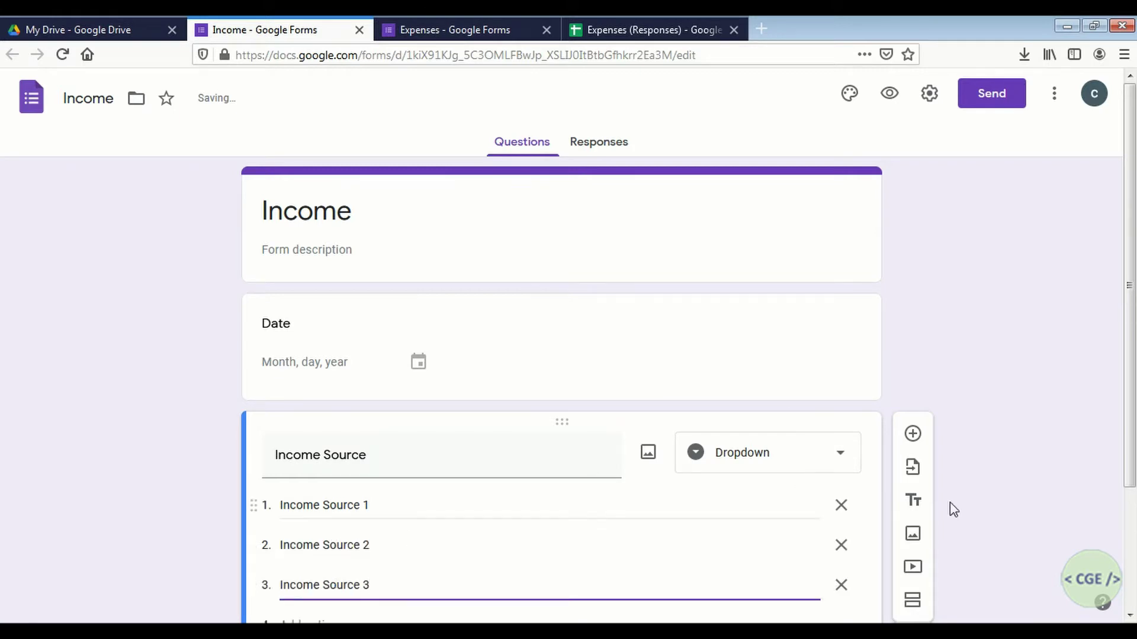
Make both the Income Source and Date questions required.
scroll(834, 469, "down", 3)
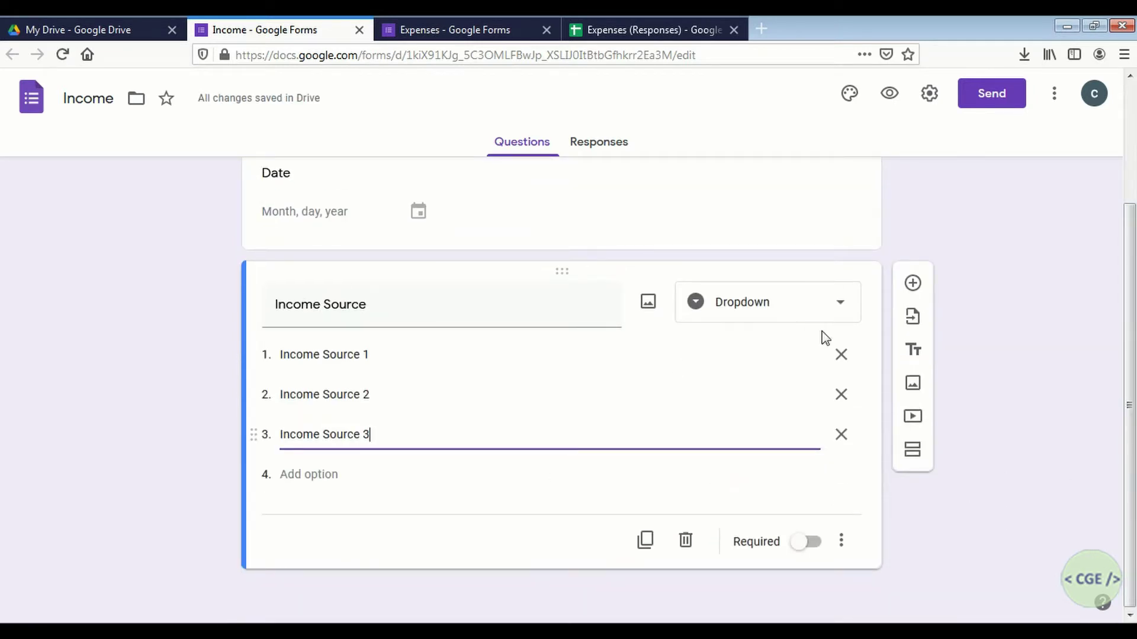
left_click(806, 542)
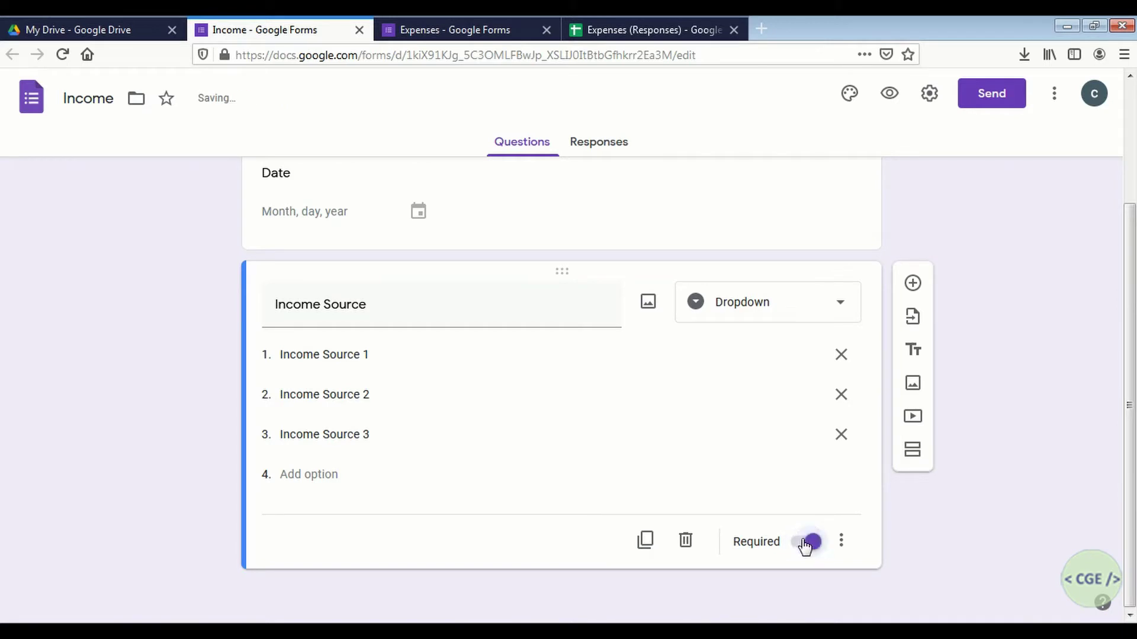
left_click(742, 246)
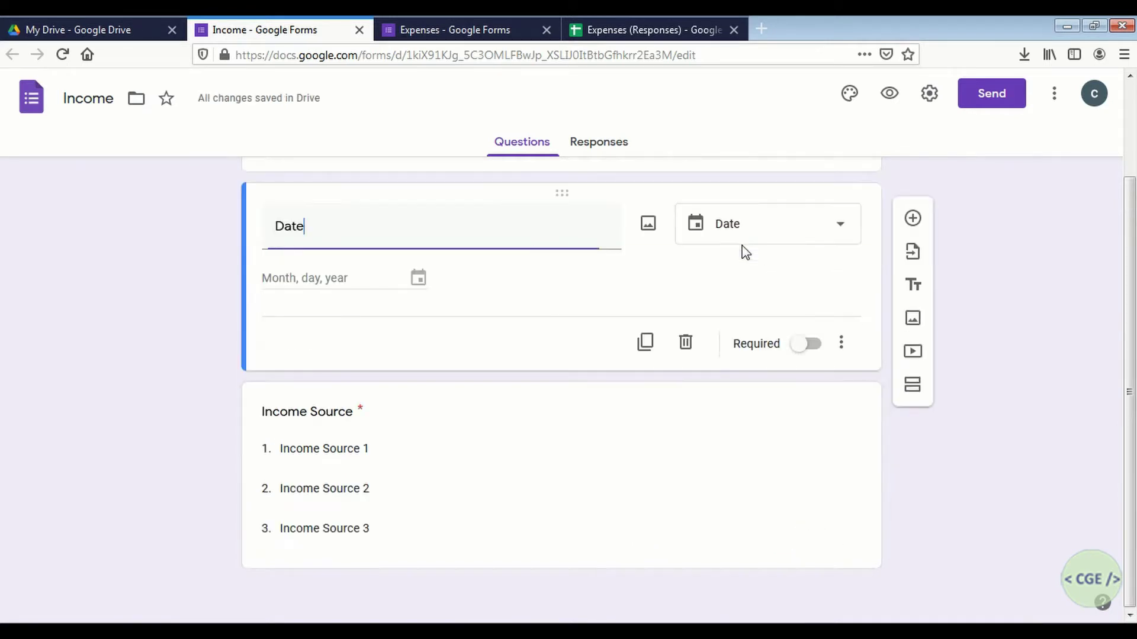
left_click(810, 346)
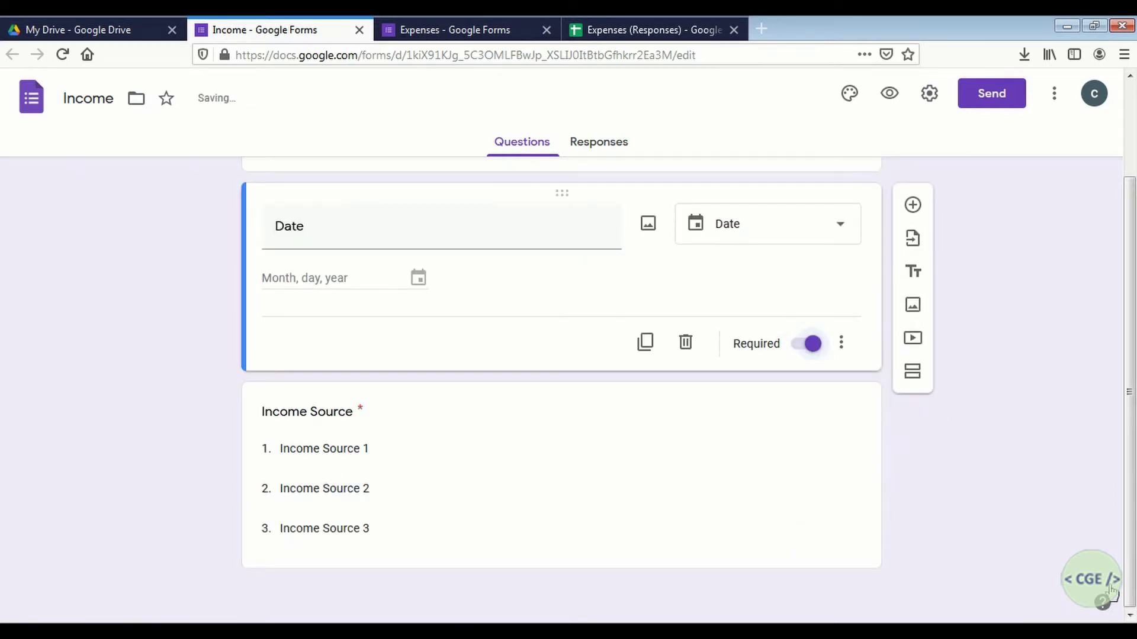
Add a Short answer question titled Income Amount below the Income Source question.
left_click(914, 206)
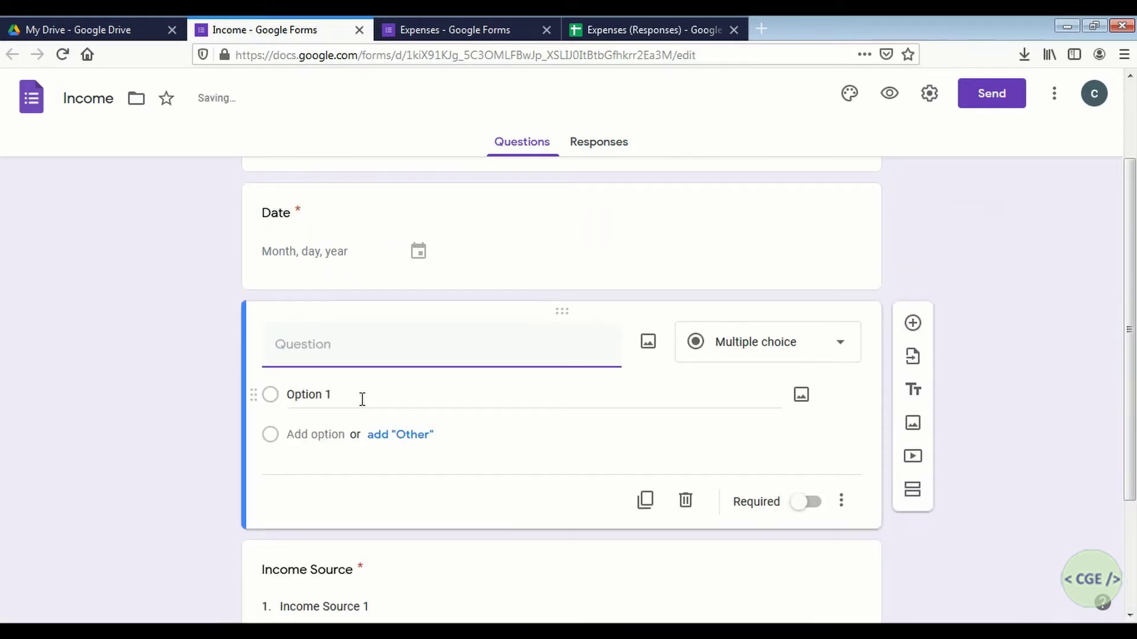
key("ctrl+z")
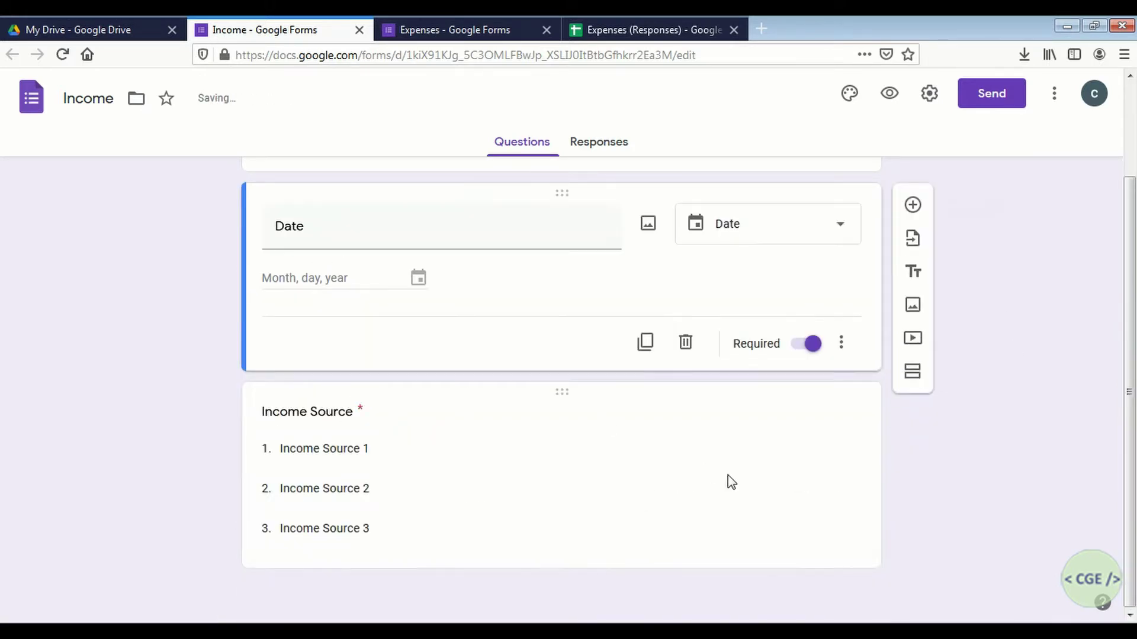
left_click(867, 567)
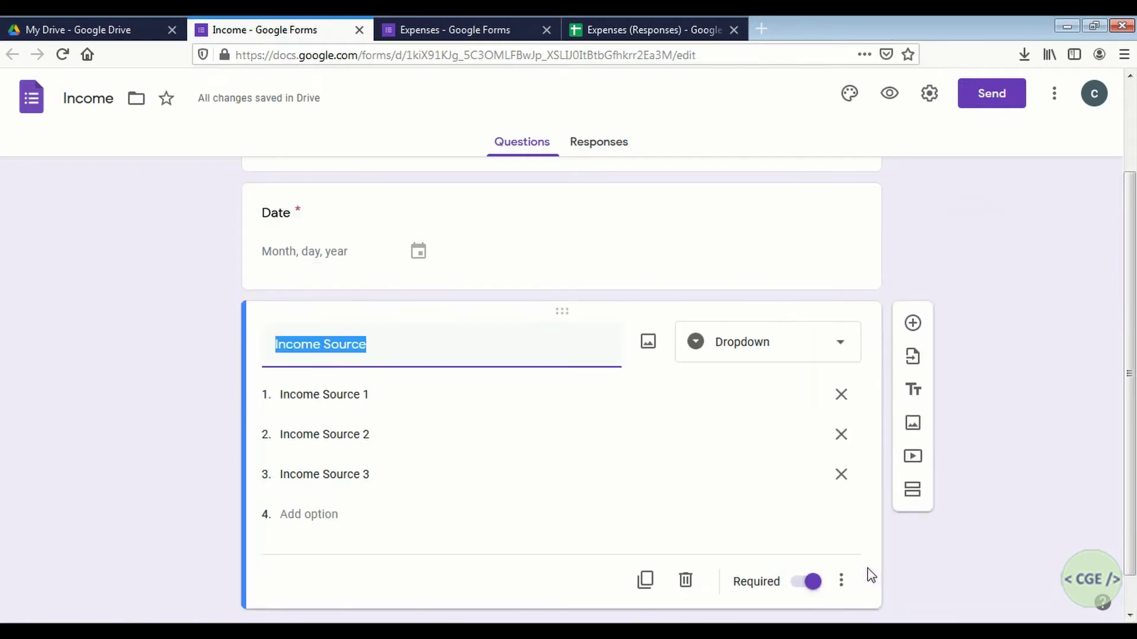
left_click(913, 324)
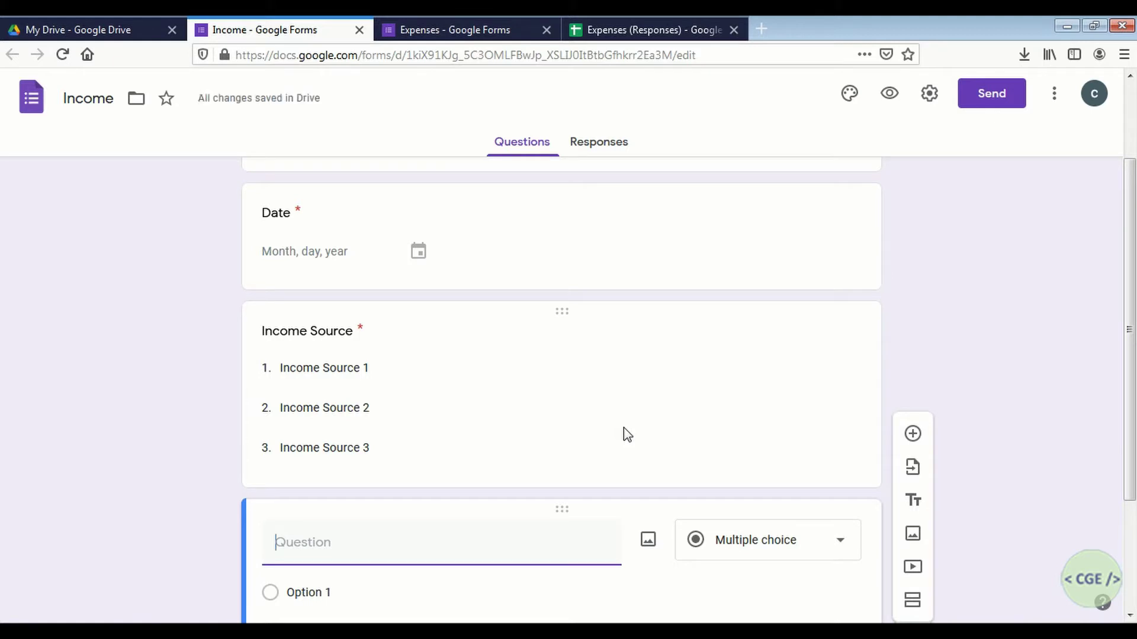
type("Income Amount")
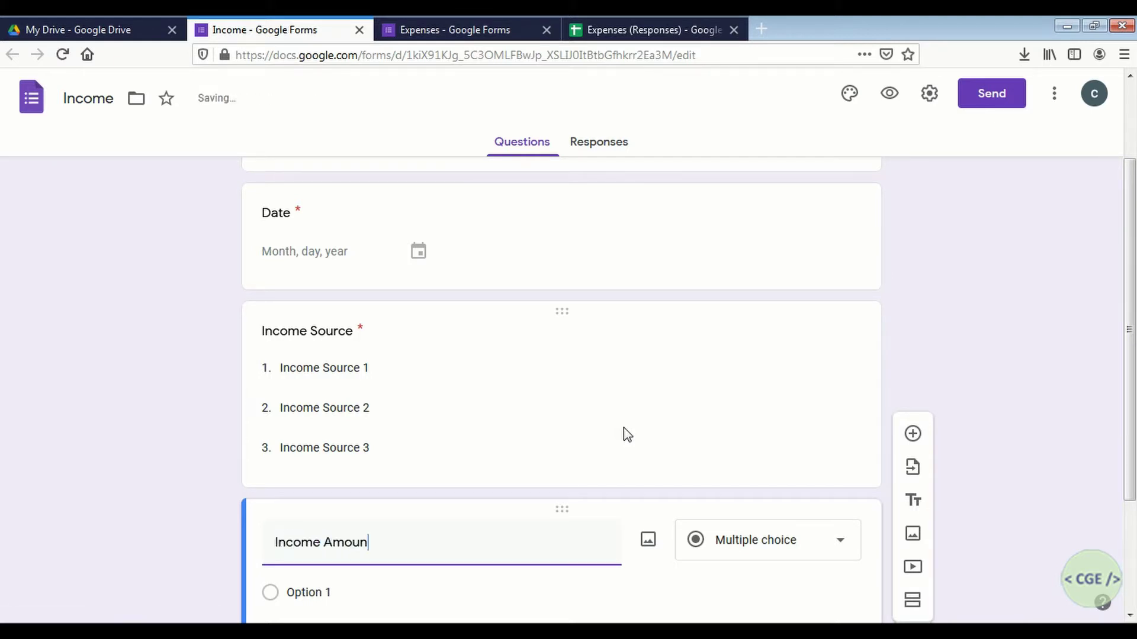
left_click(1131, 577)
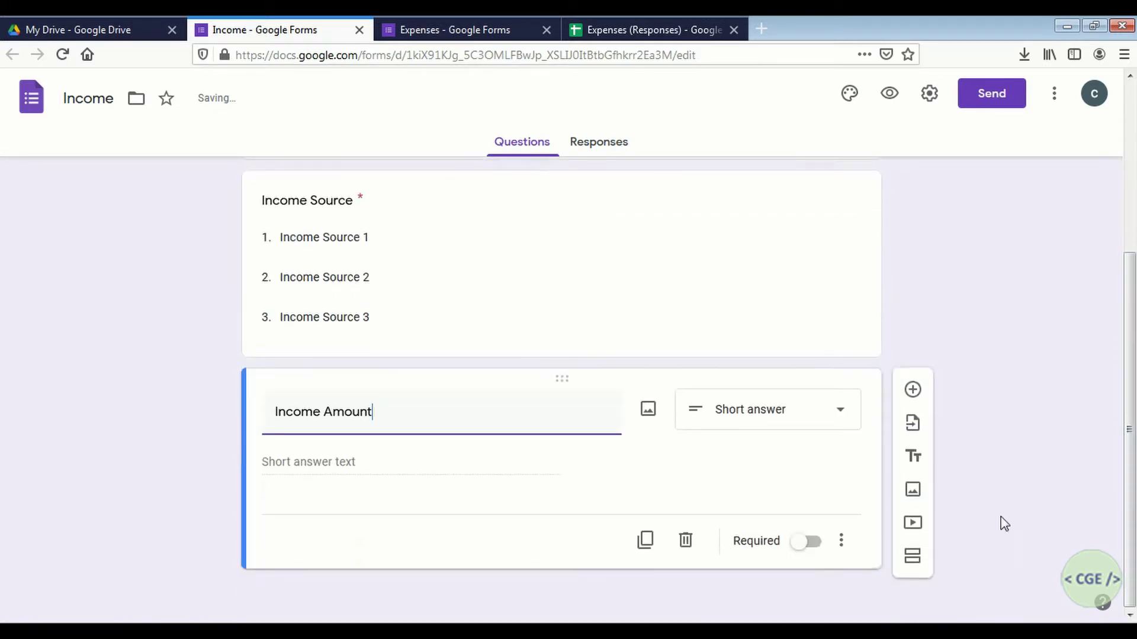
Make the Income Amount question required and add response validation of Number, Is number.
left_click(808, 546)
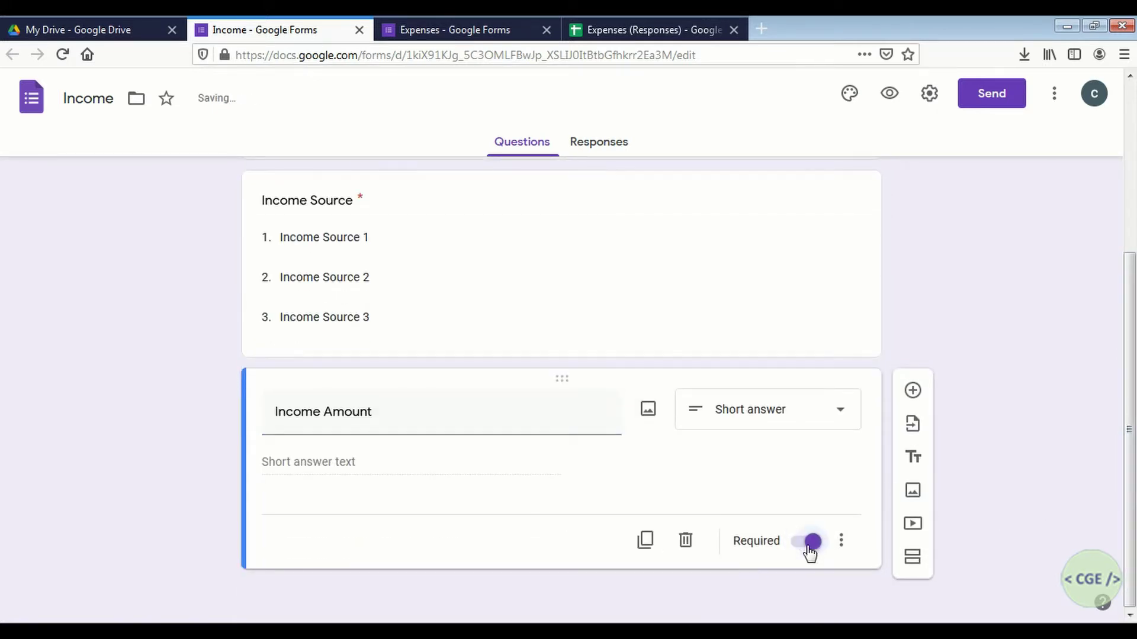
left_click(842, 542)
left_click(899, 586)
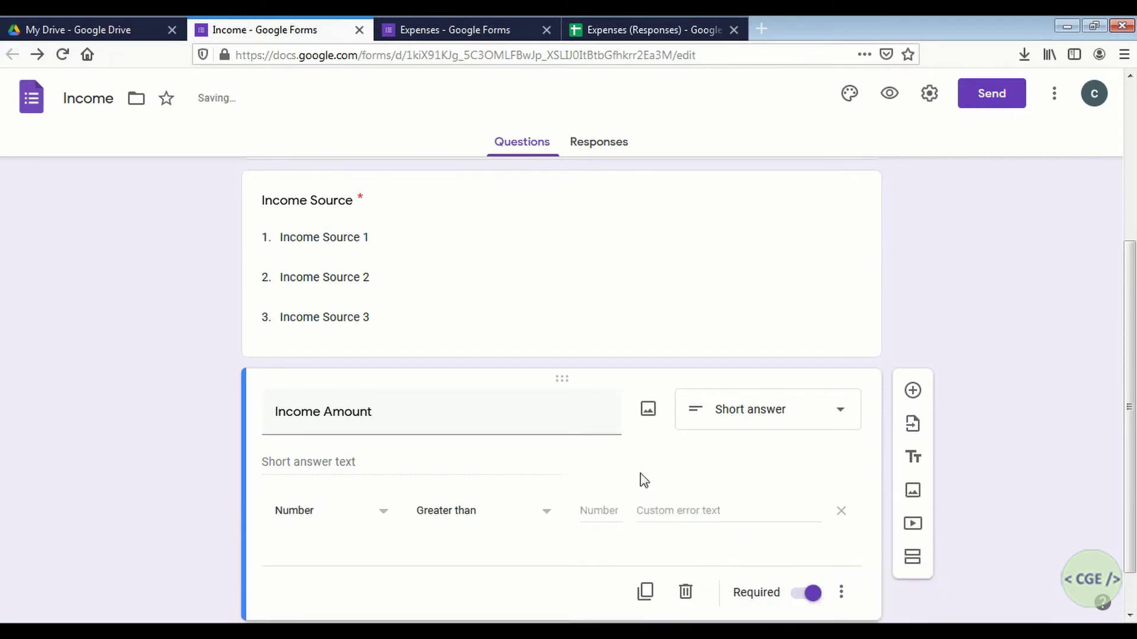
left_click(503, 514)
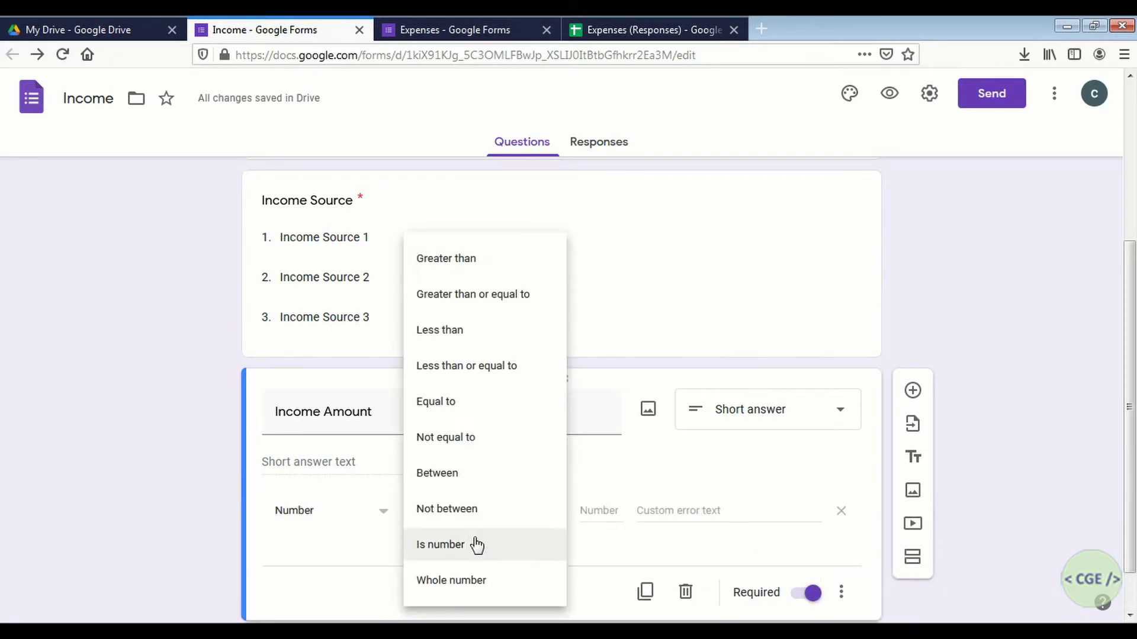
left_click(473, 550)
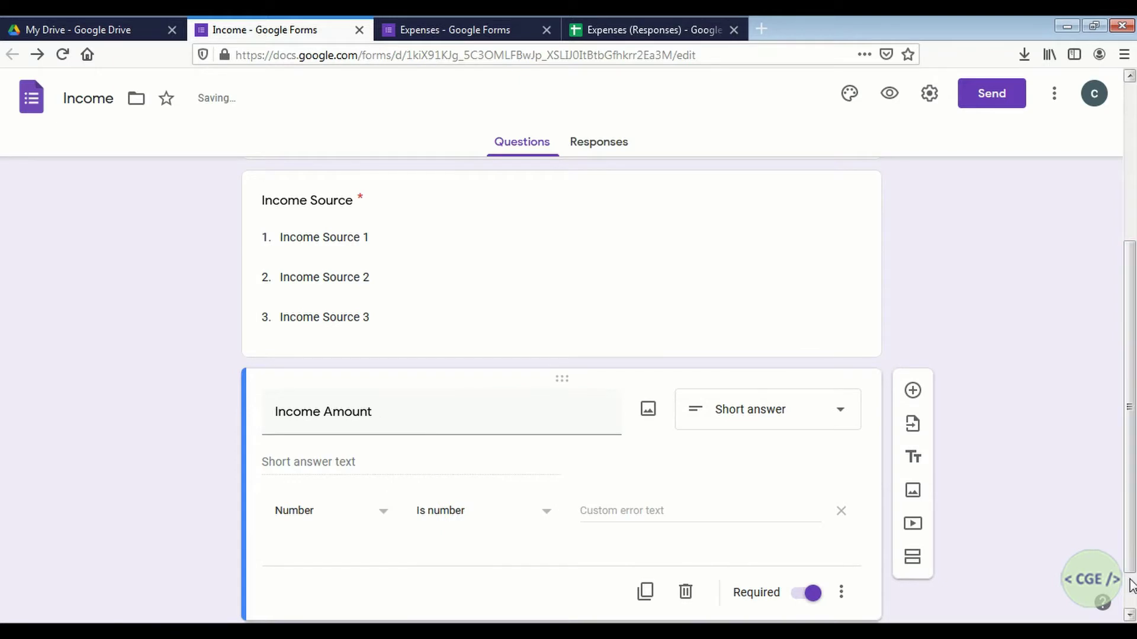
Add a question titled Invoice/ Pay Slip below the Income Amount question.
left_click(919, 343)
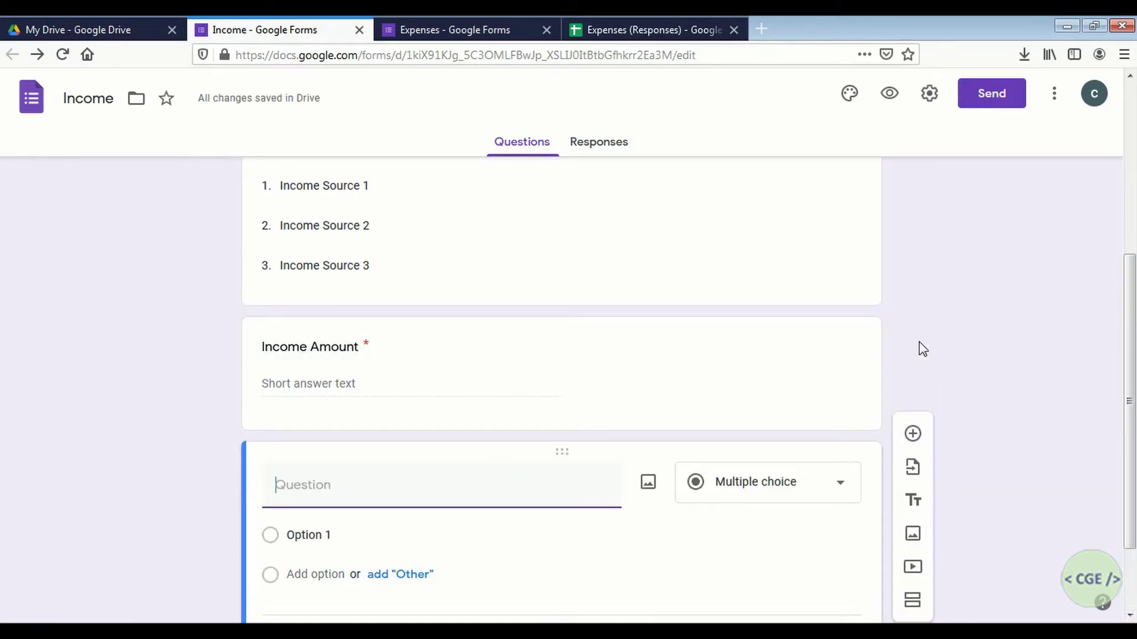
type("Invoic")
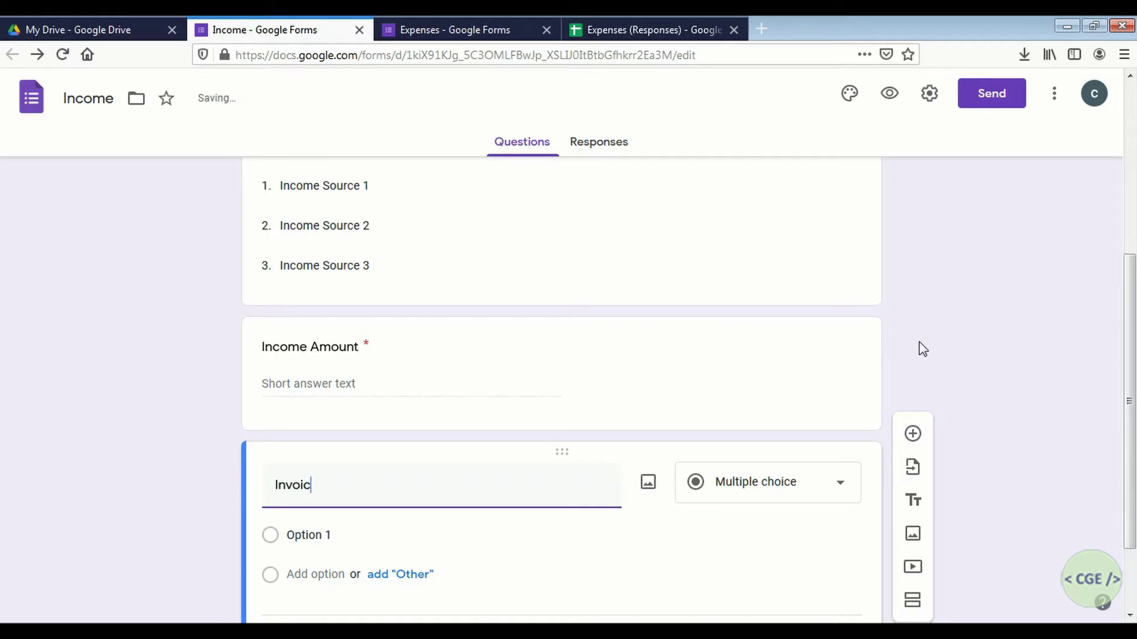
type("e/ Pay Slp")
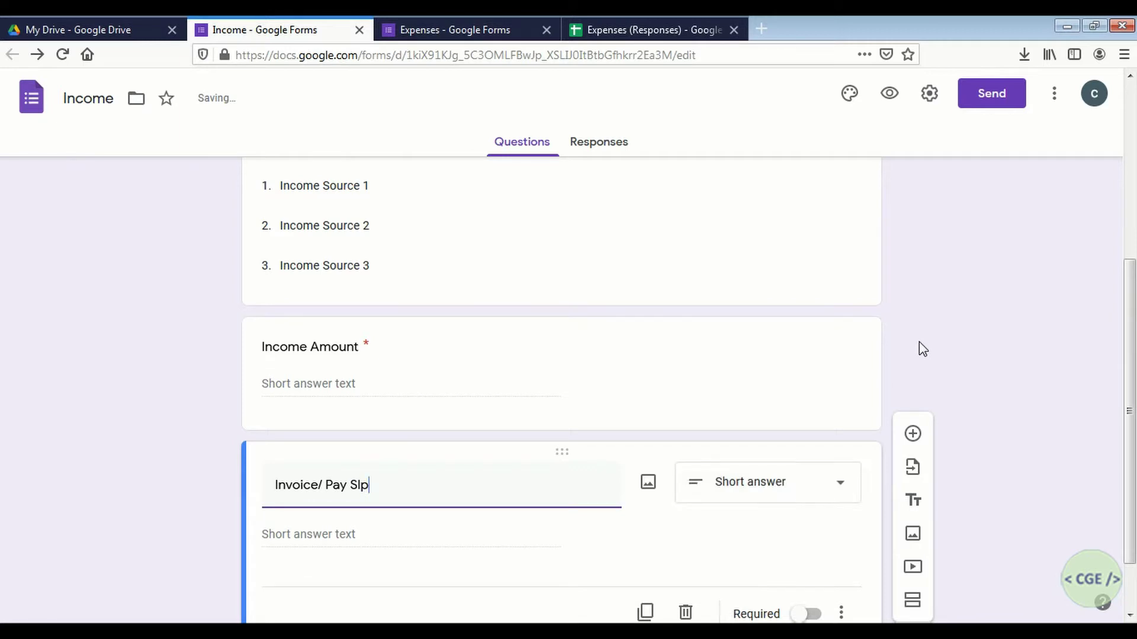
key("BackSpace")
type("ip")
Make the Invoice/ Pay Slip question a File upload that accepts a maximum of 5 files.
left_click(843, 486)
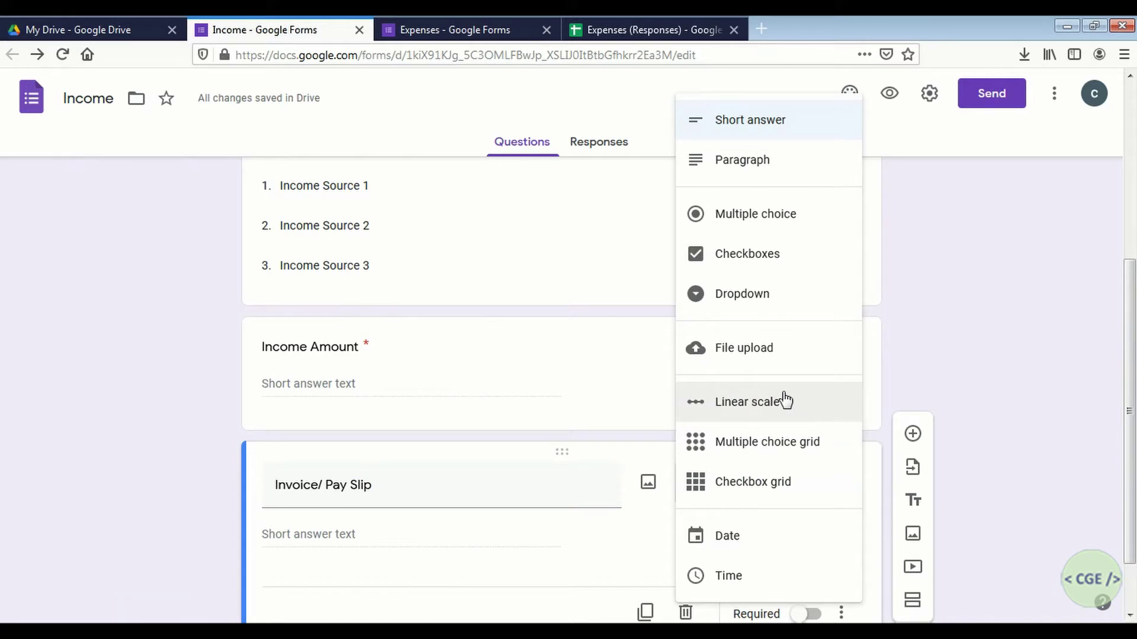
left_click(753, 354)
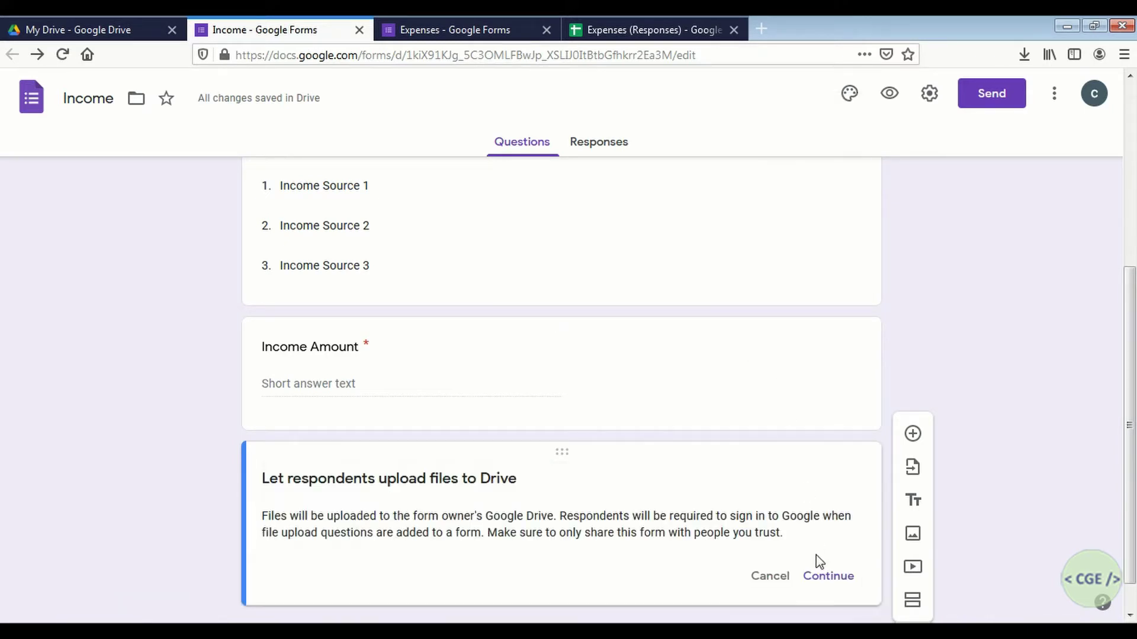
left_click(829, 576)
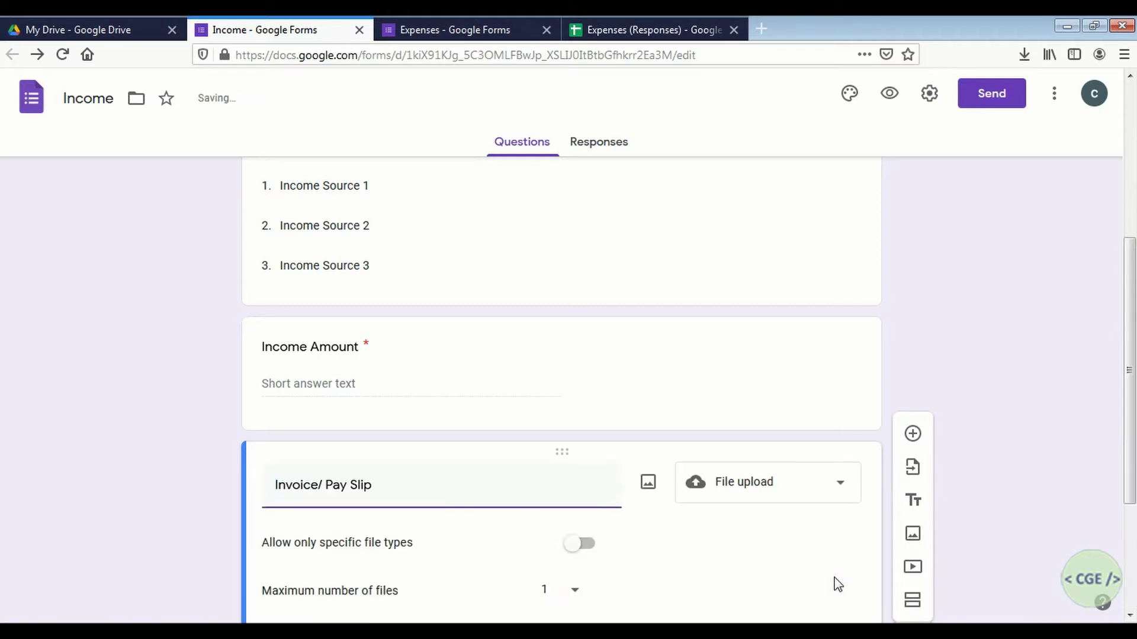
left_click(578, 590)
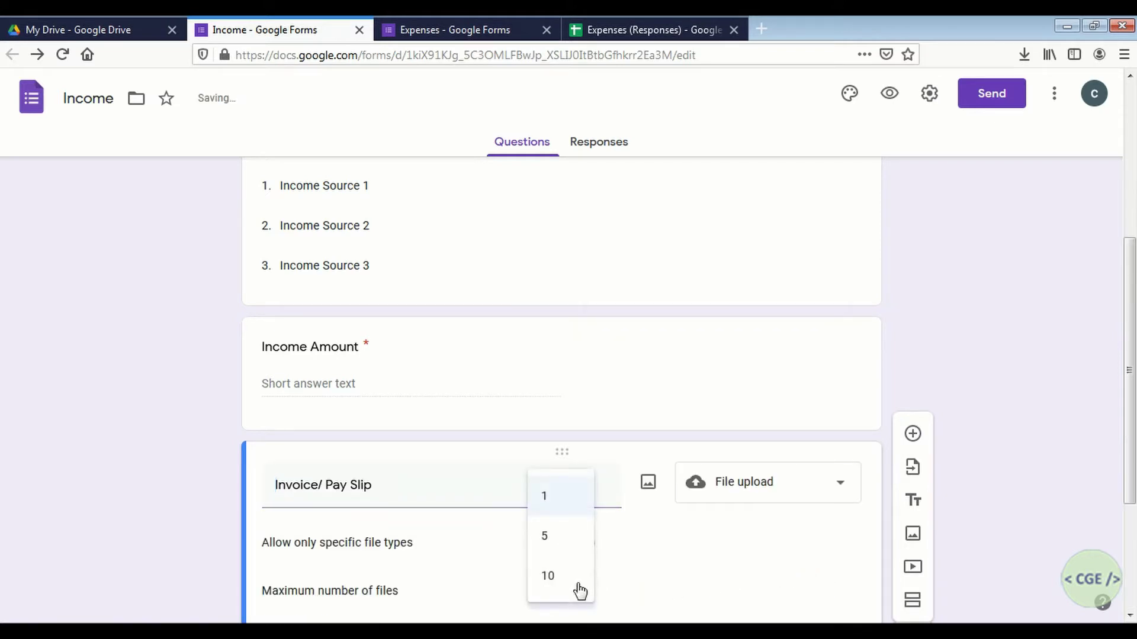
left_click(553, 541)
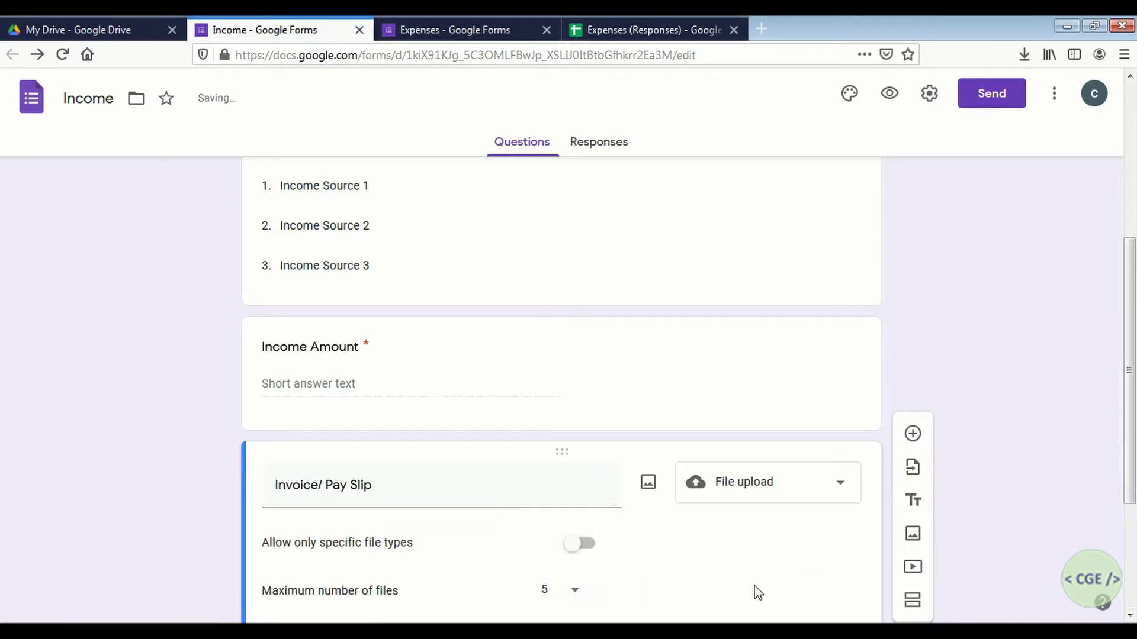
scroll(1048, 542, "down", 3)
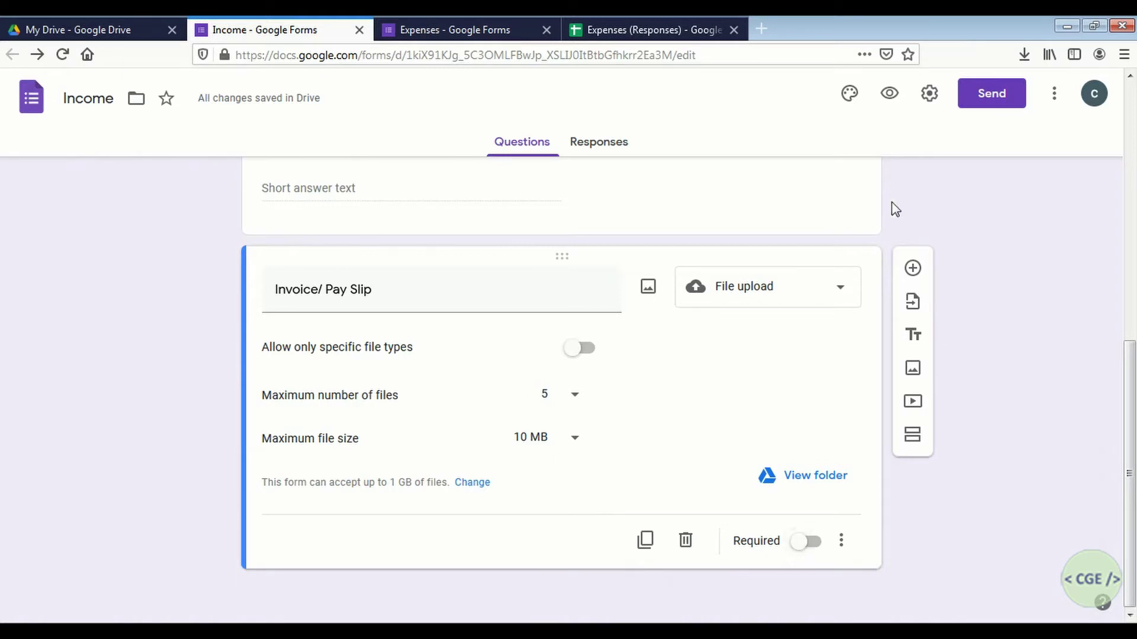
Preview the whole Income form, and close both the preview and the Expenses form.
left_click(890, 94)
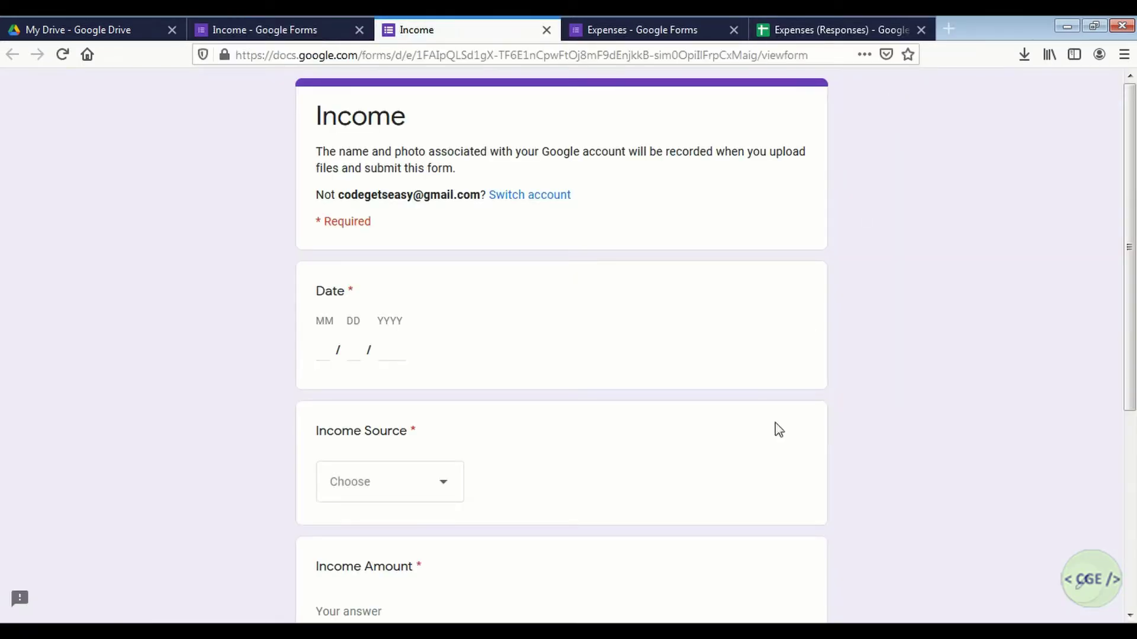
left_click(1130, 595)
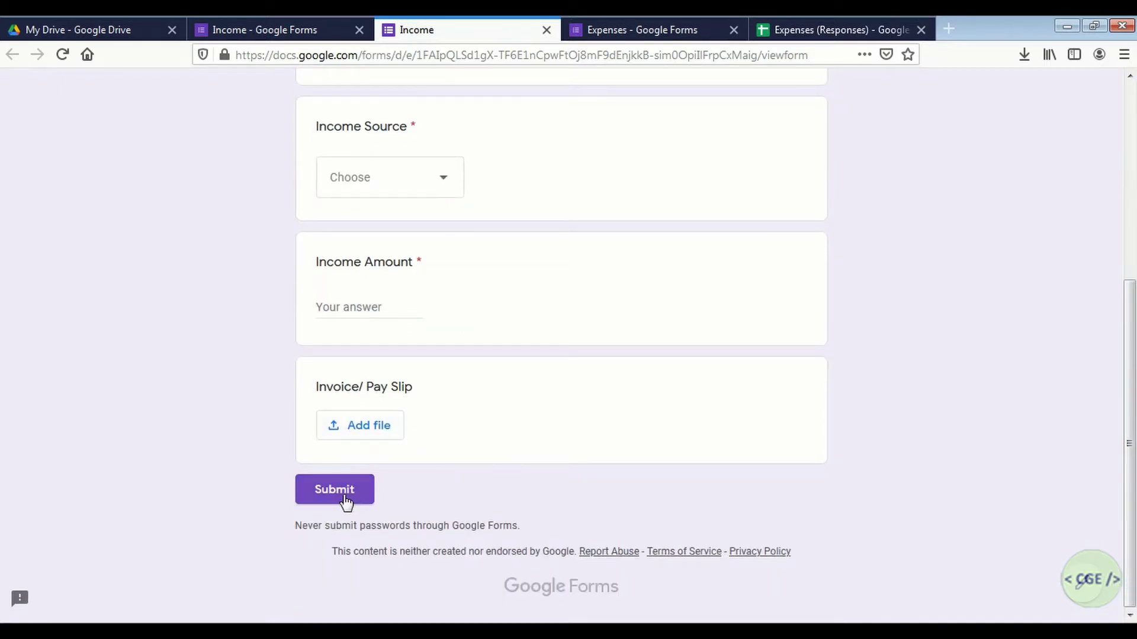
left_click(546, 29)
left_click(546, 30)
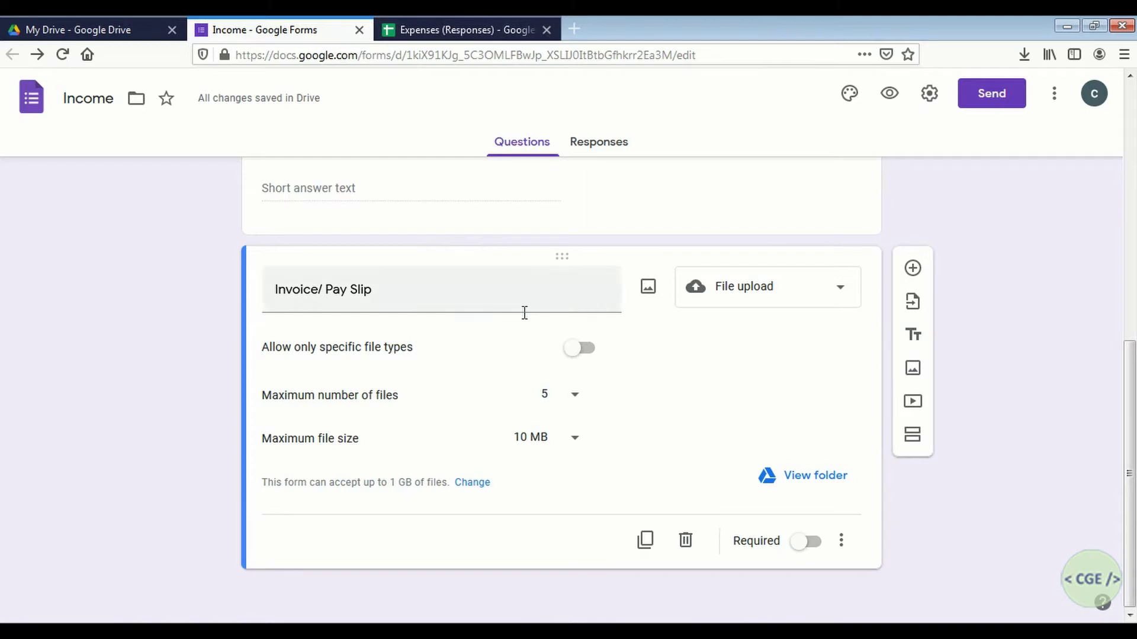
Link the Income form's responses to the existing spreadsheet Expenses (Responses).
left_click(595, 145)
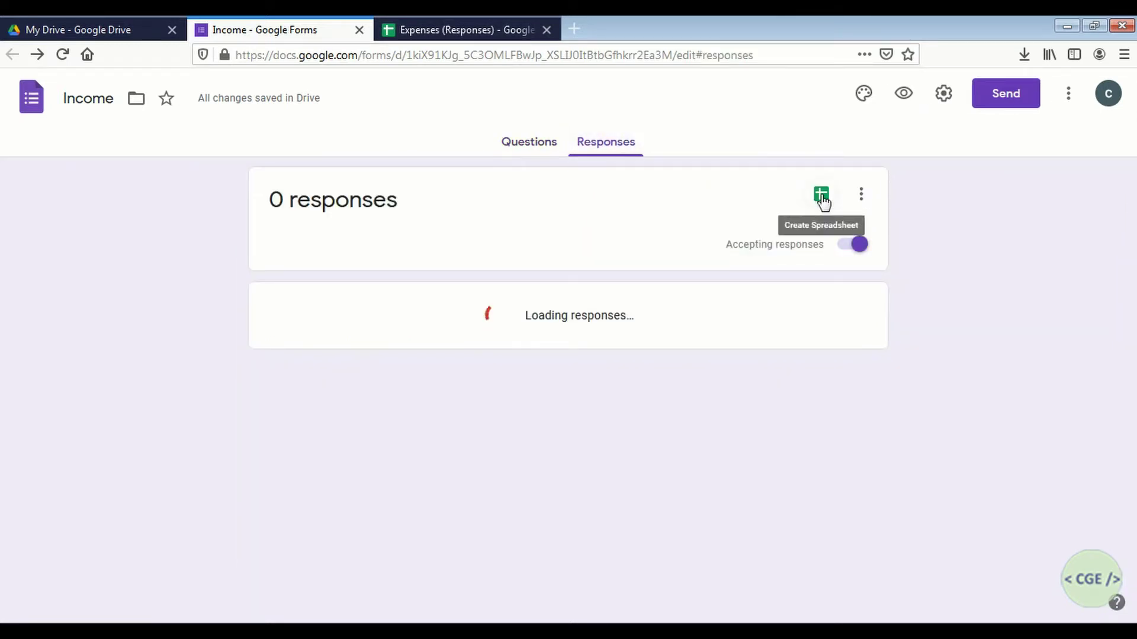
left_click(822, 197)
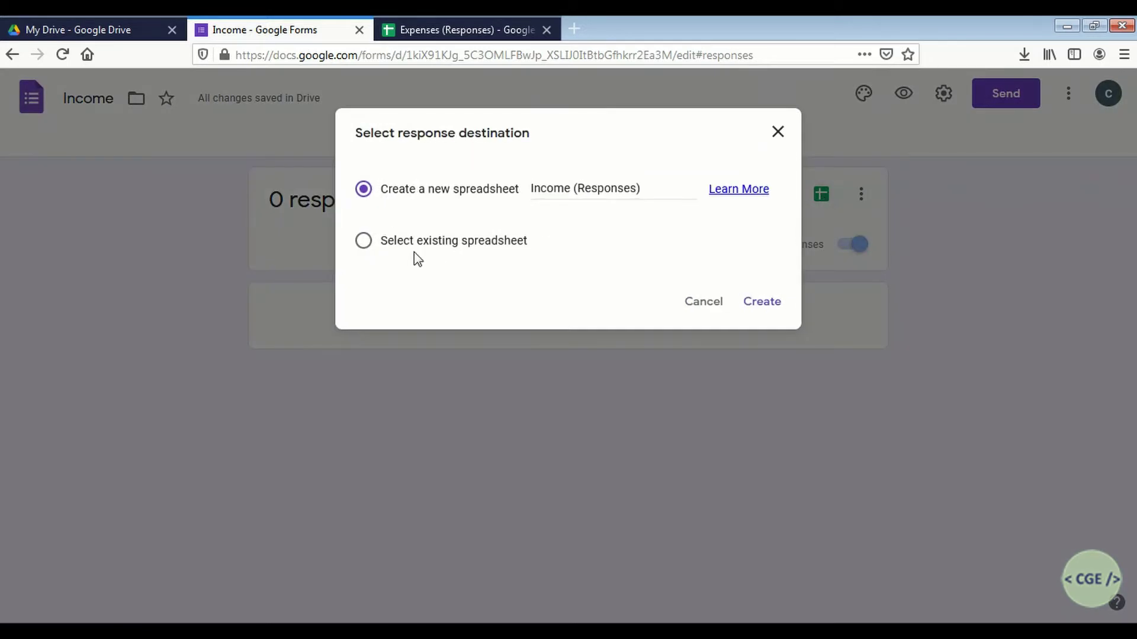
left_click(363, 240)
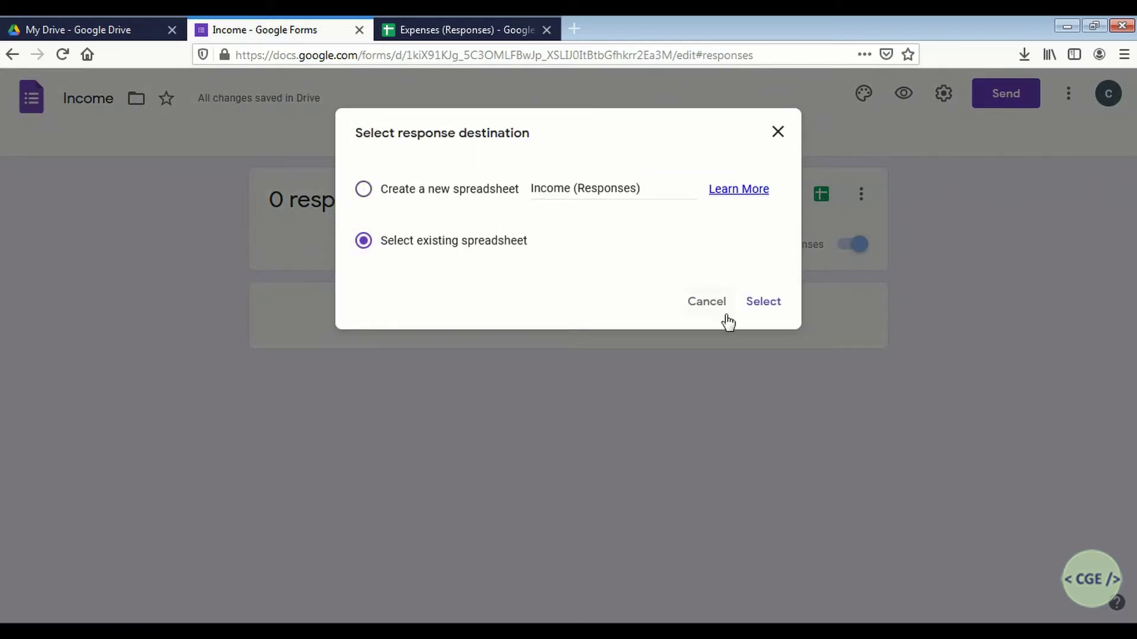
left_click(767, 309)
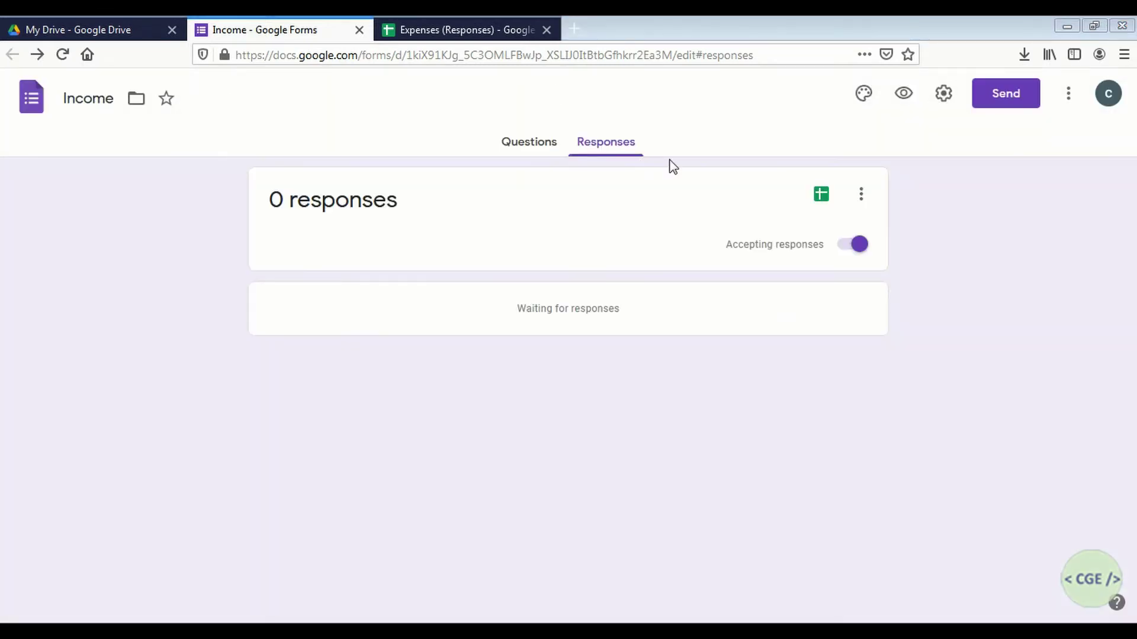
left_click(822, 197)
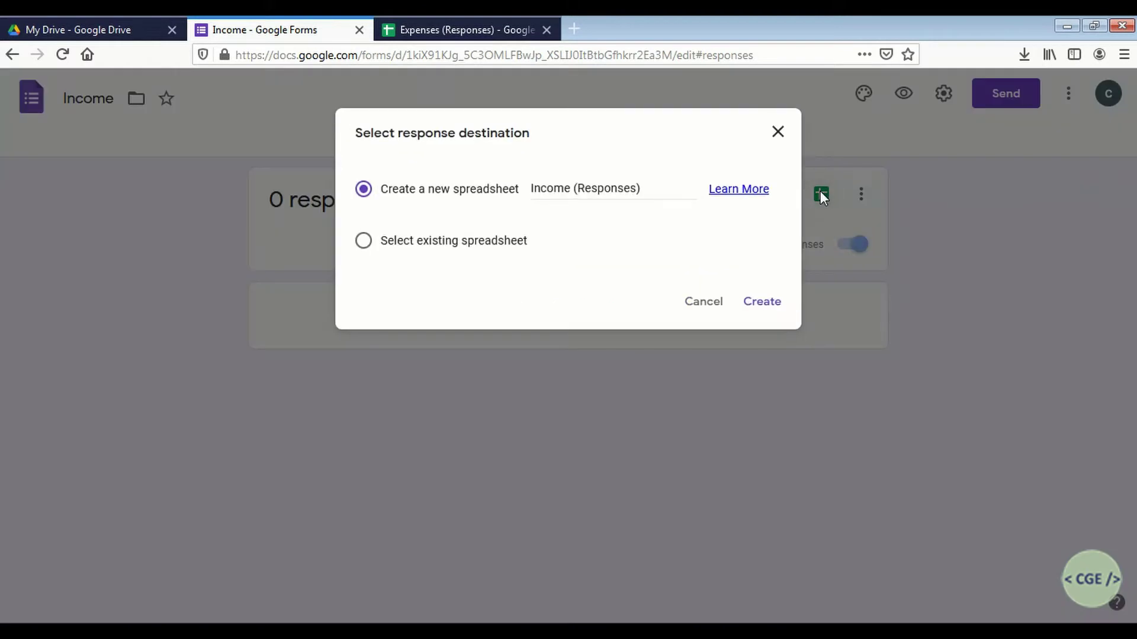
left_click(362, 243)
left_click(769, 306)
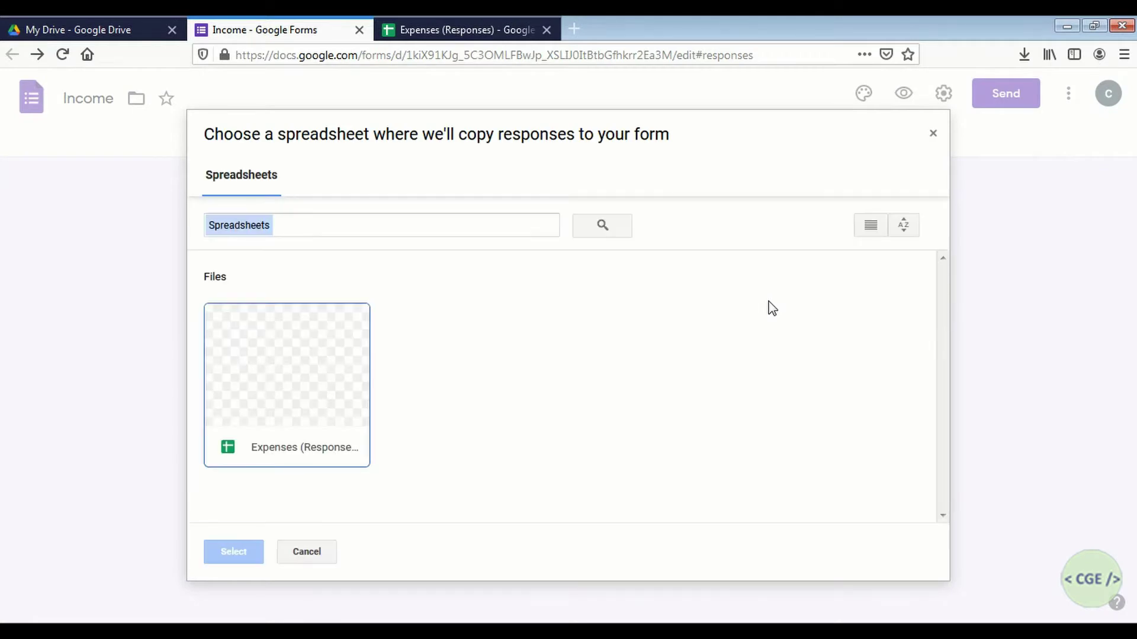
left_click(273, 400)
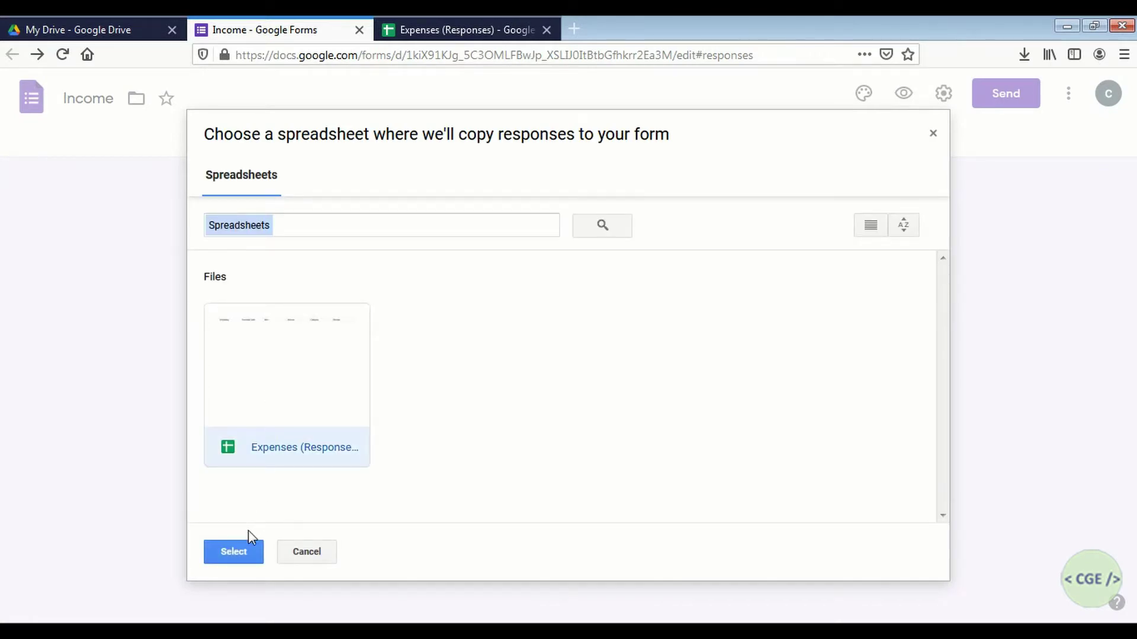
left_click(242, 554)
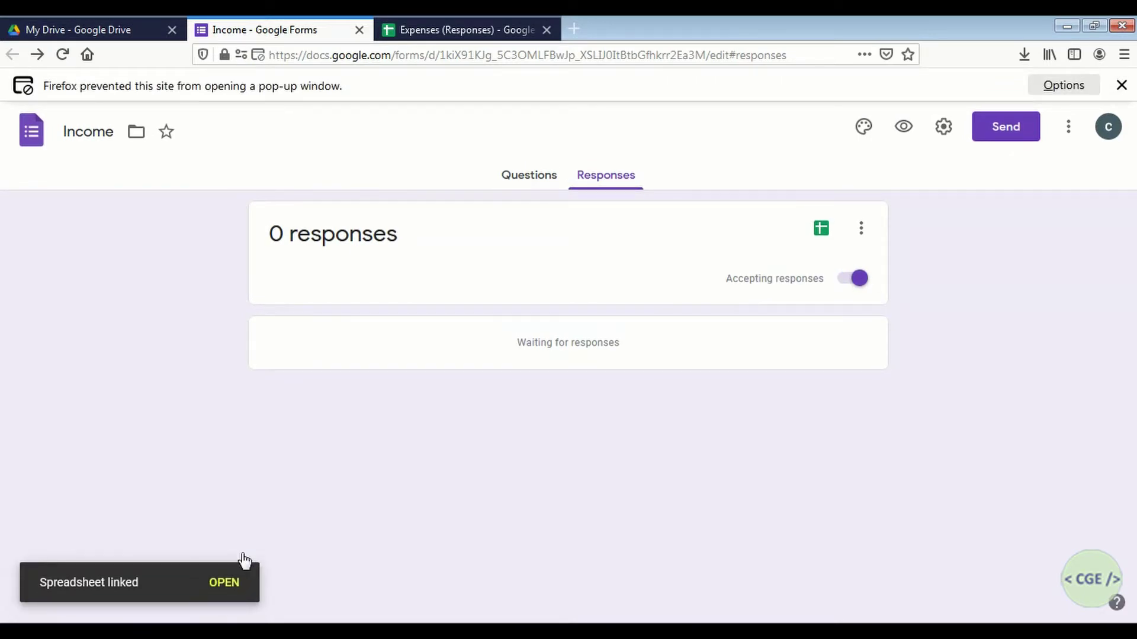
Open the linked spreadsheet, rename the Form Responses 2 sheet as Income, and dismiss the document status tip.
left_click(225, 583)
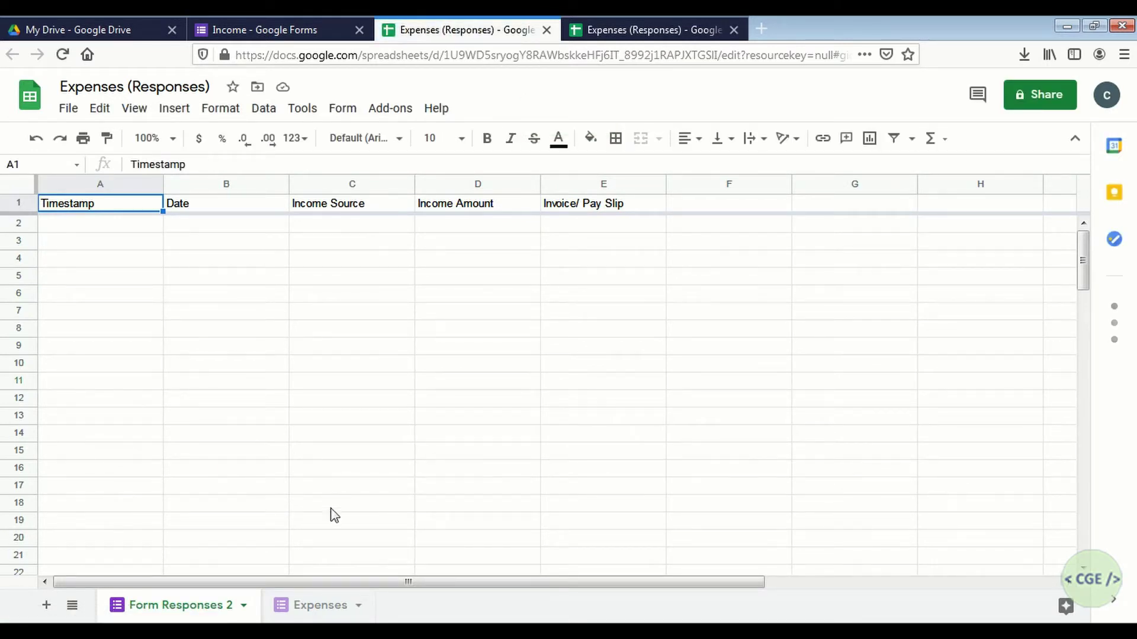
double_click(194, 606)
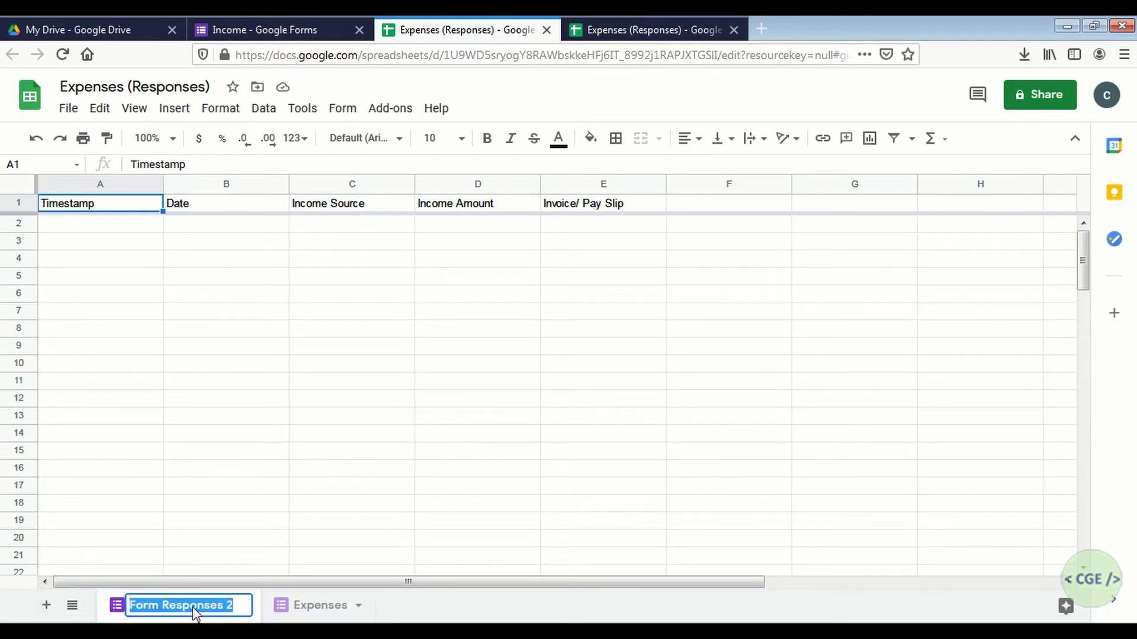
type("Income")
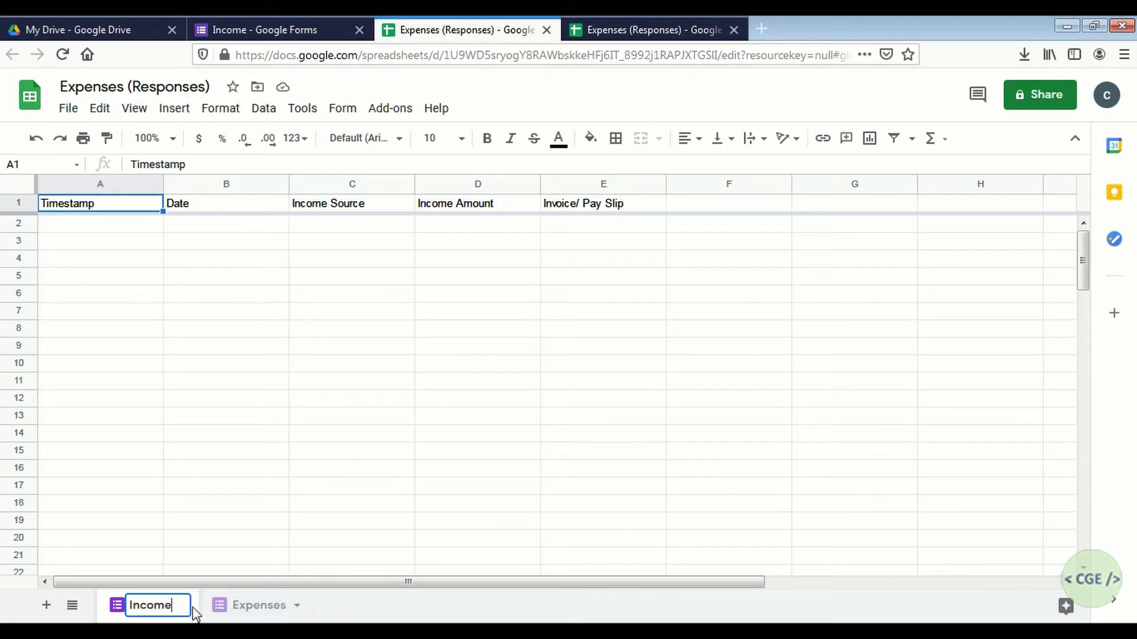
left_click(307, 513)
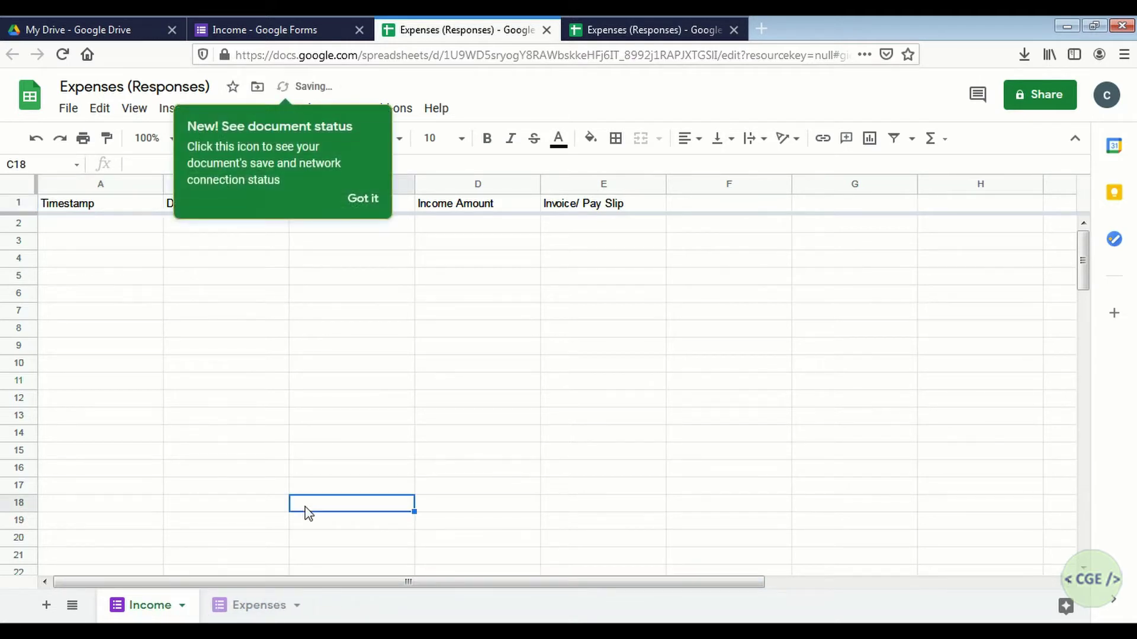
left_click(364, 200)
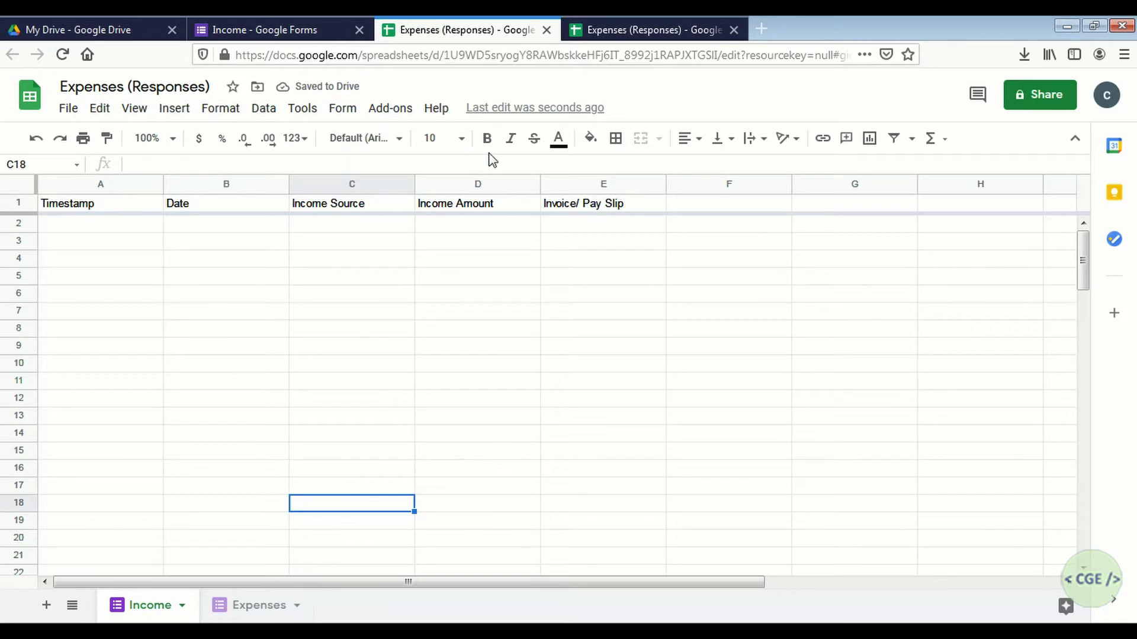
Check the column headers in row 1 of the Income sheet against the Income form's questions.
left_click(141, 209)
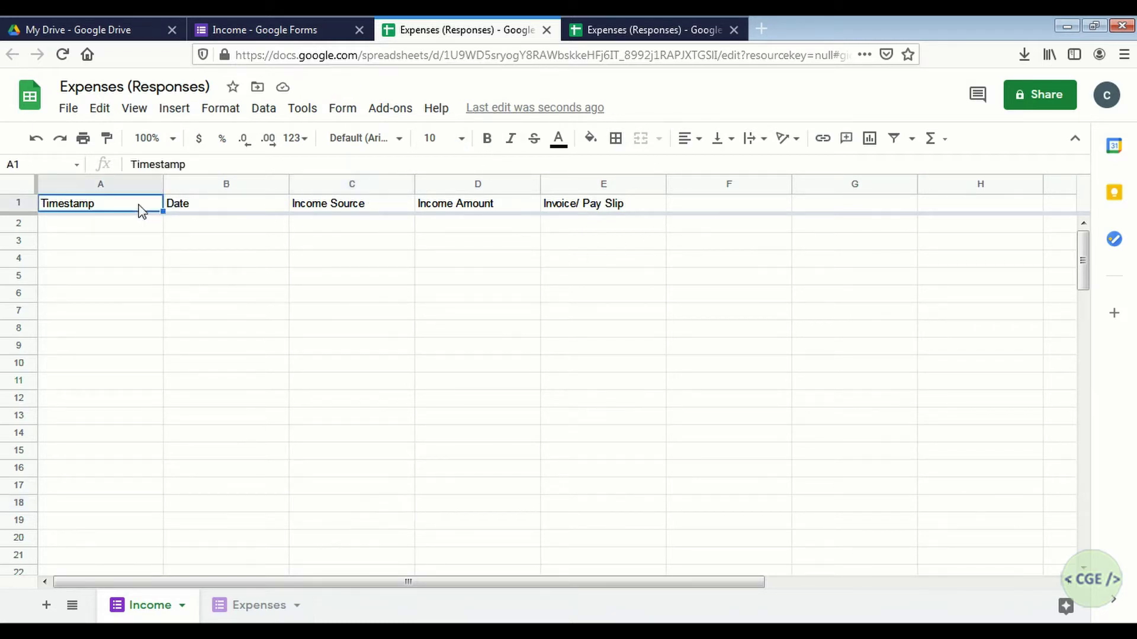
left_click(201, 207)
left_click(336, 209)
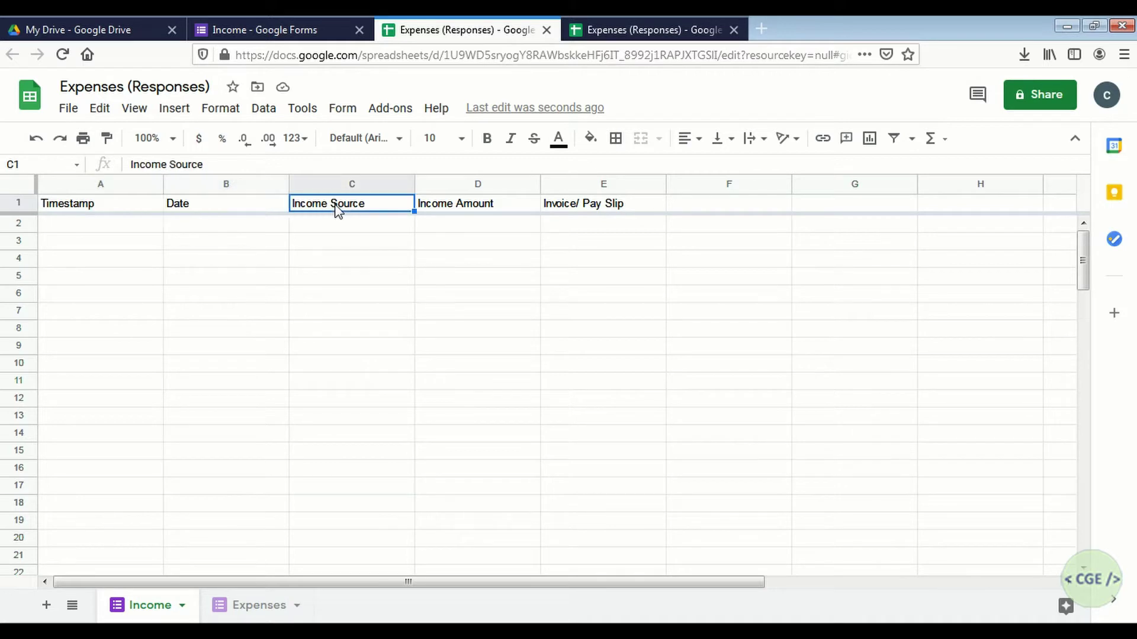
left_click(435, 210)
left_click(591, 214)
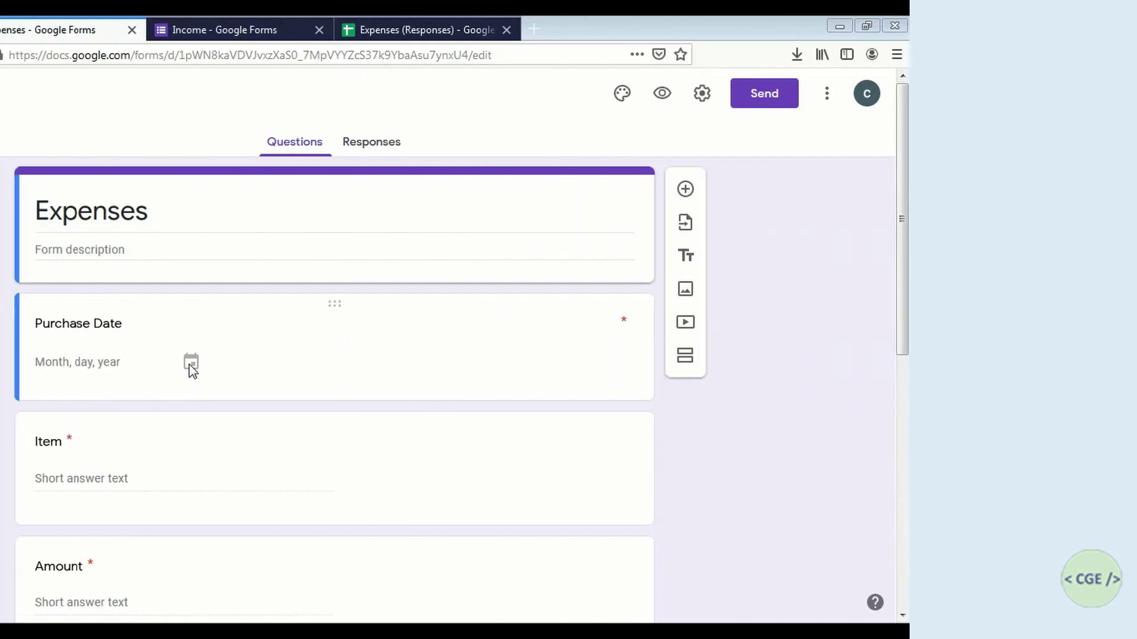
Open the Expenses form's preview and enter 01/01/2021 as the Purchase Date.
left_click(417, 364)
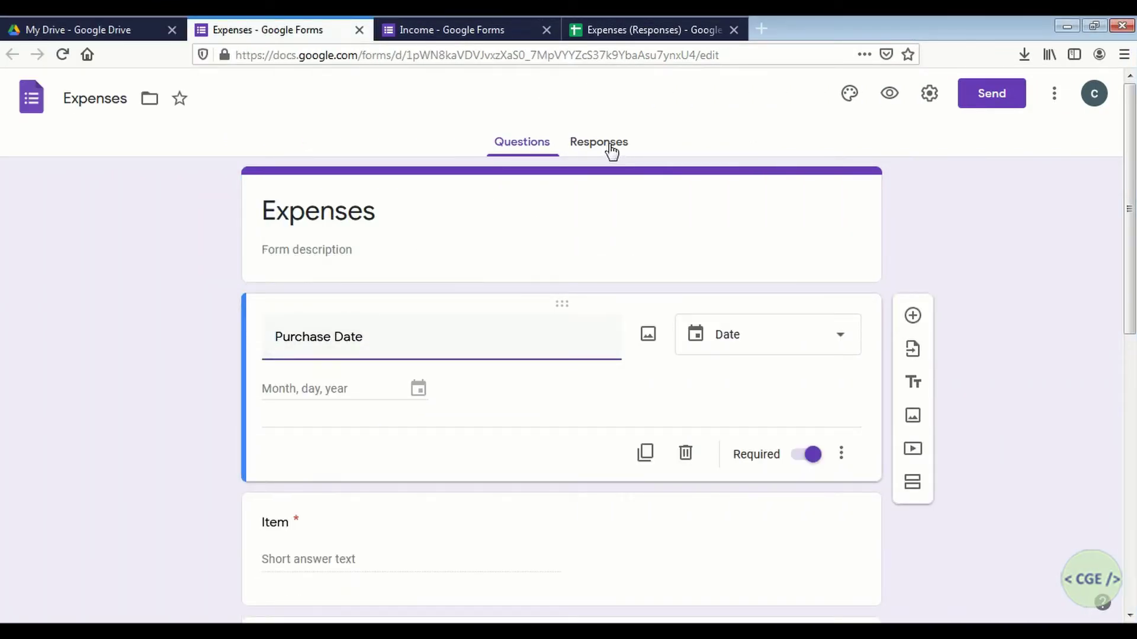
left_click(888, 99)
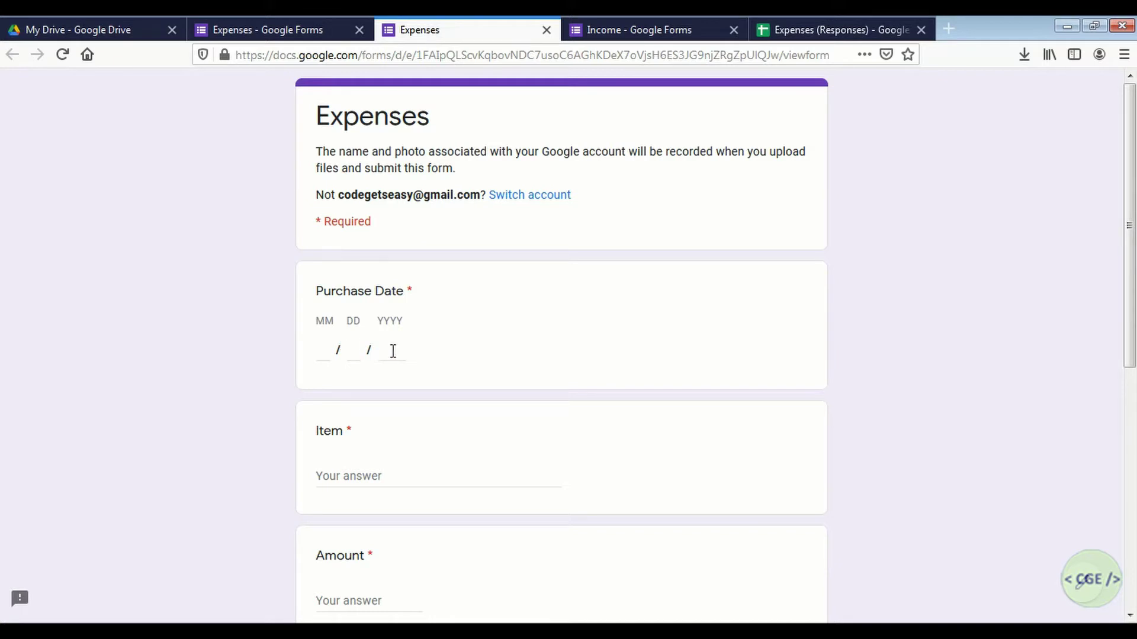
left_click(331, 351)
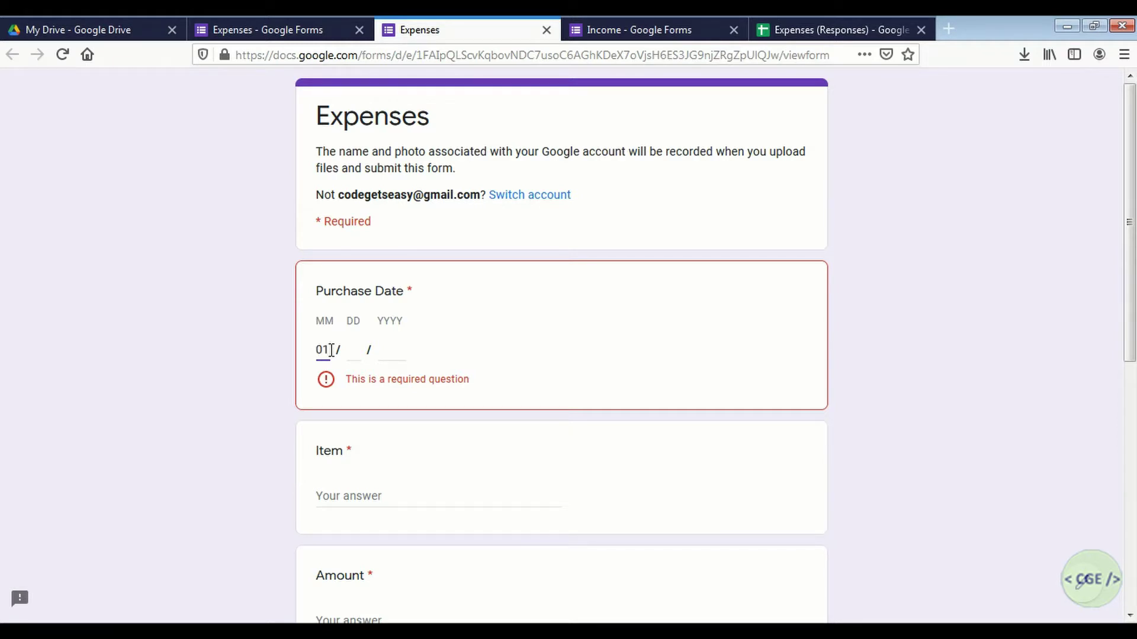
key("Tab")
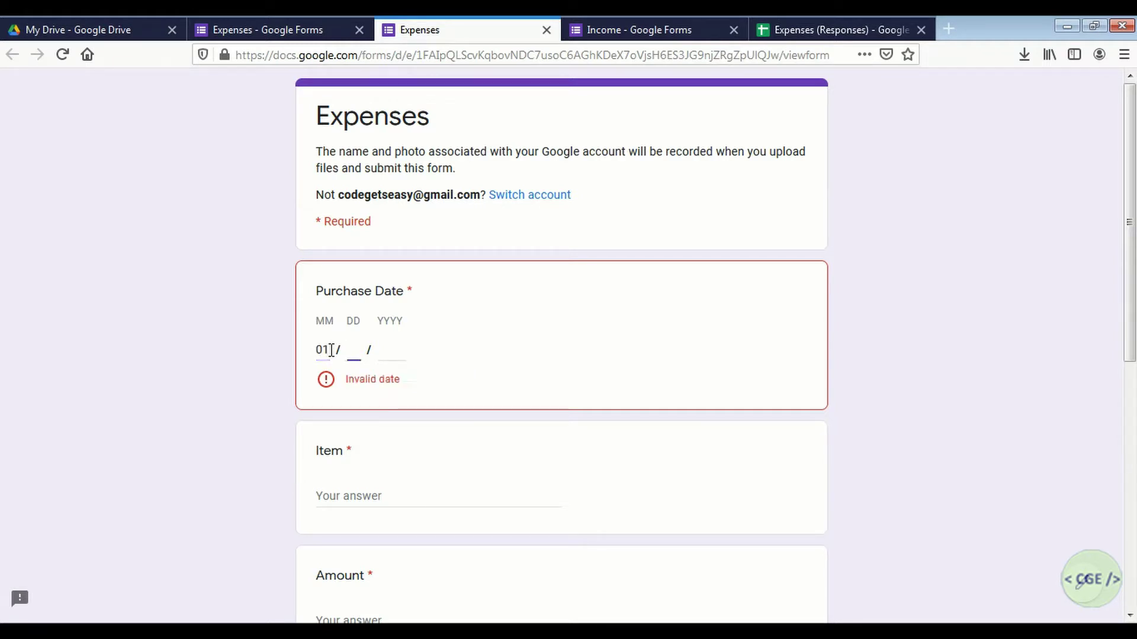
key("Tab")
type("2021")
key("Tab")
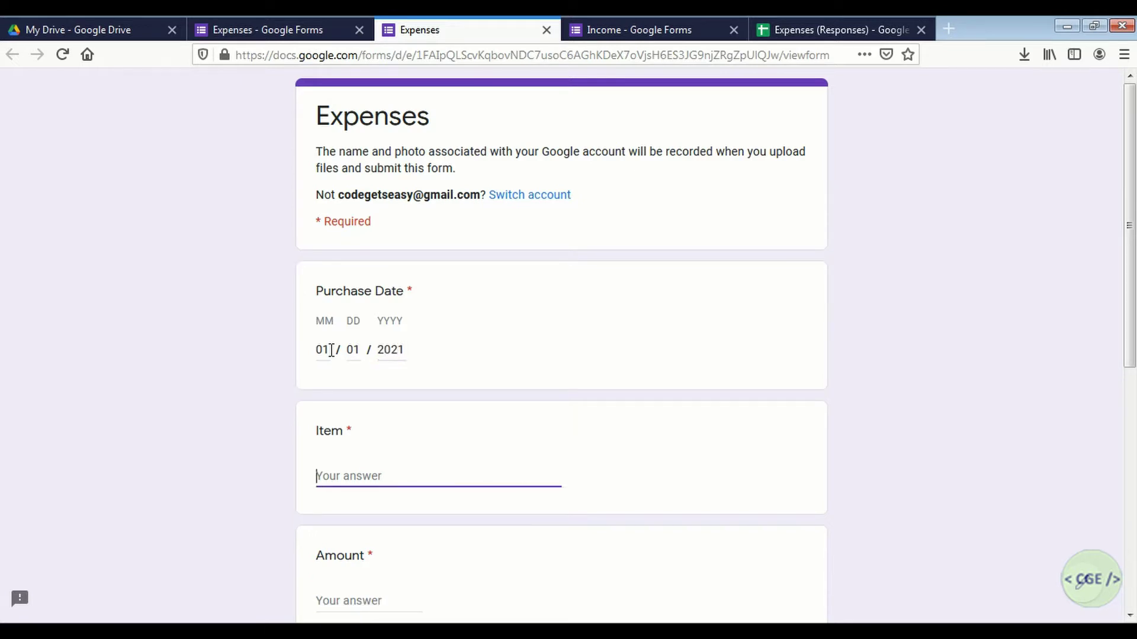
Fill in Item 1 as the item, 5000 as the amount and Category 1 as the category, and submit the Expenses response.
type("Item 1")
key("Tab")
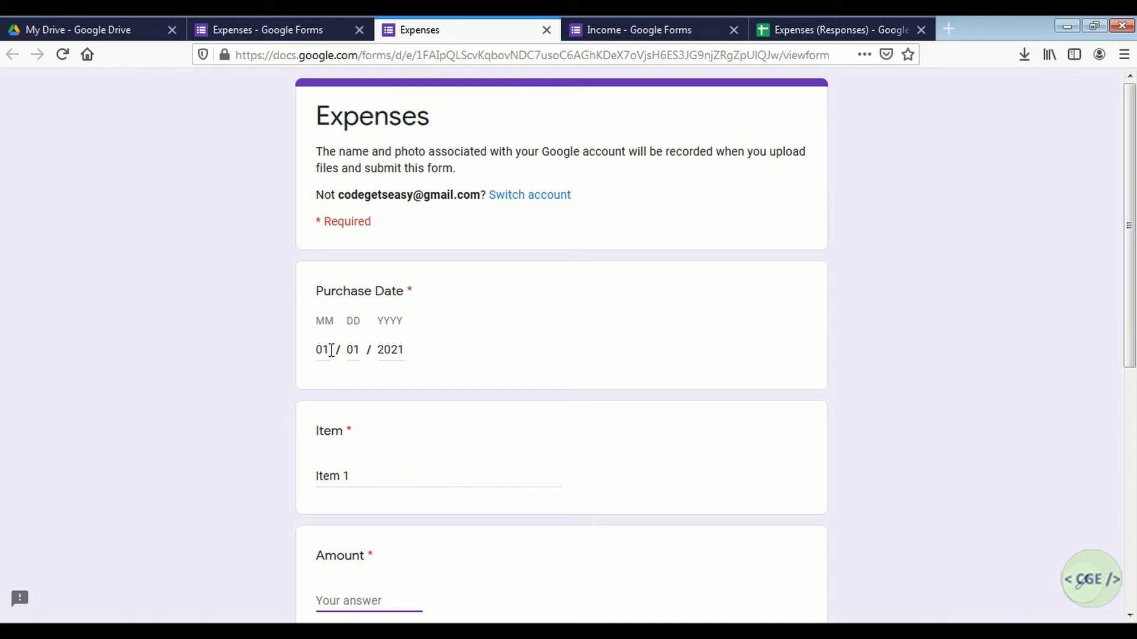
type("5000")
scroll(331, 350, "down", 2)
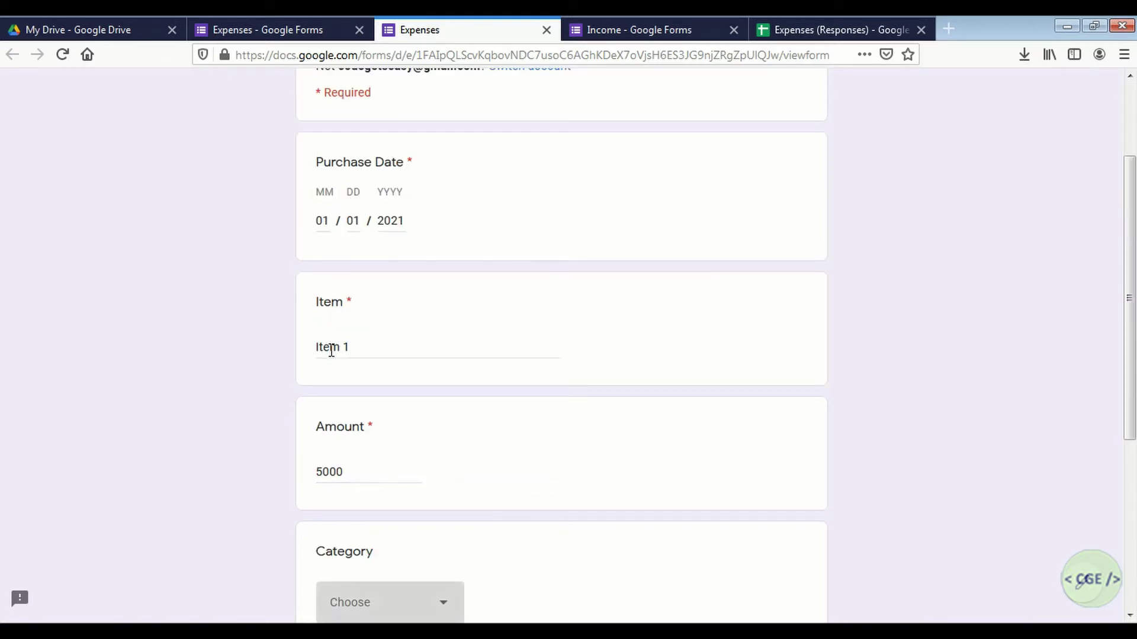
key("Down")
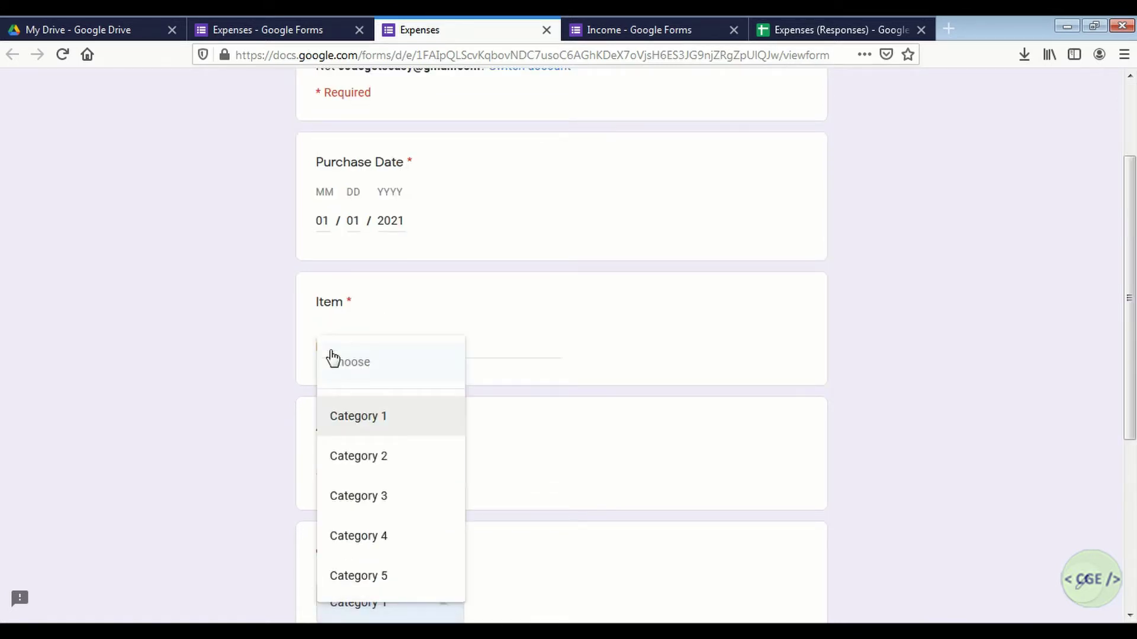
left_click(362, 414)
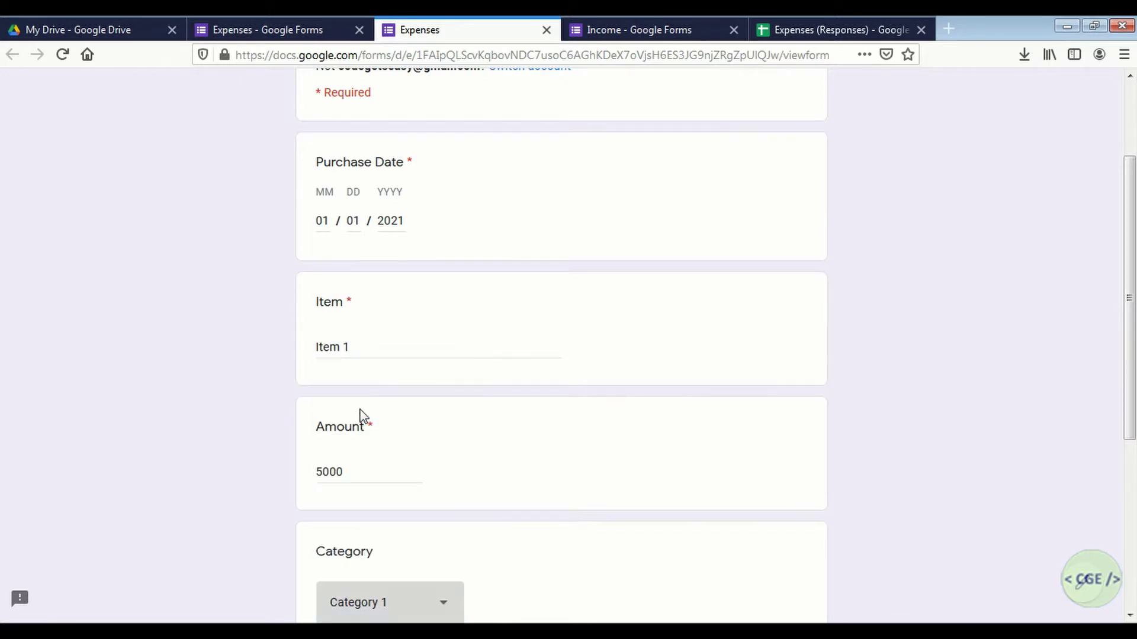
left_click(1126, 593)
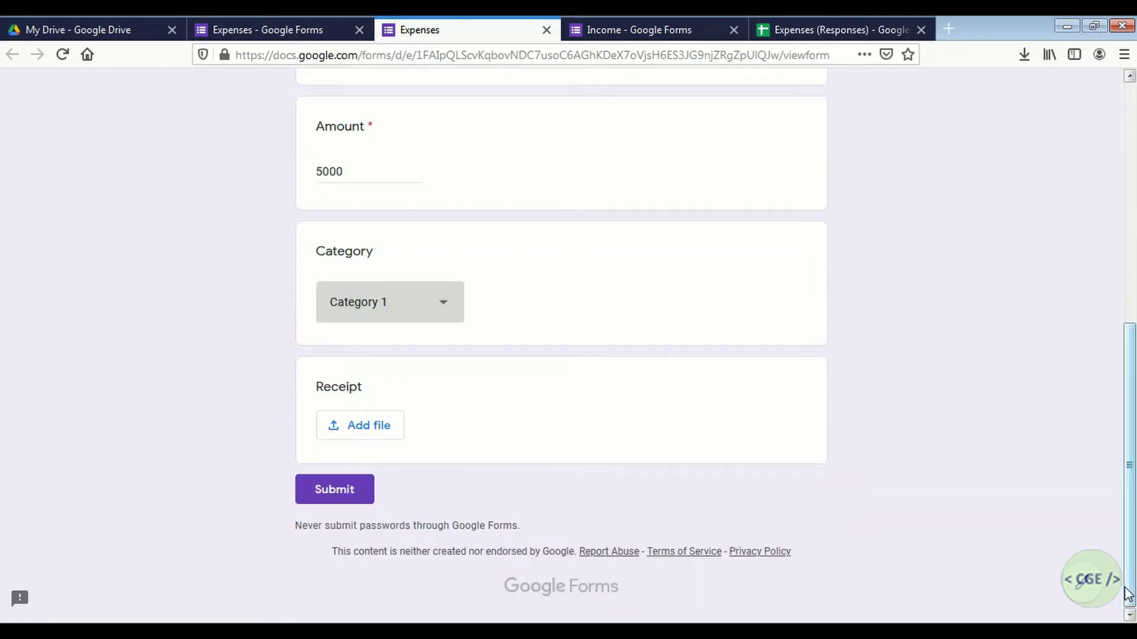
left_click(352, 496)
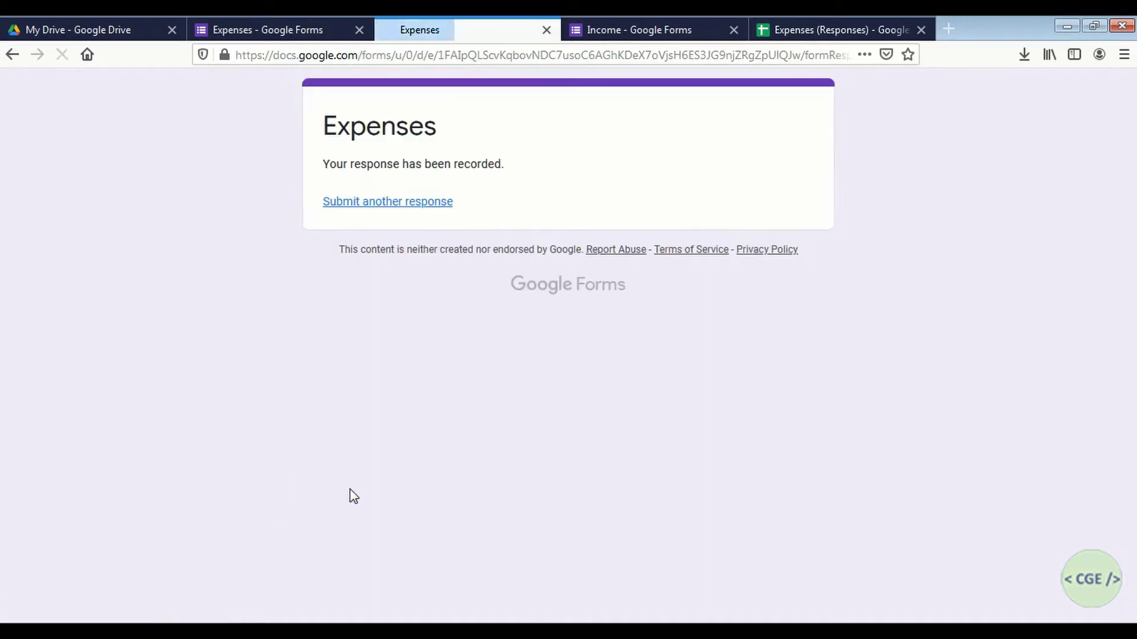
Start another Expenses response with 01/01/2021 as the Purchase Date.
left_click(411, 206)
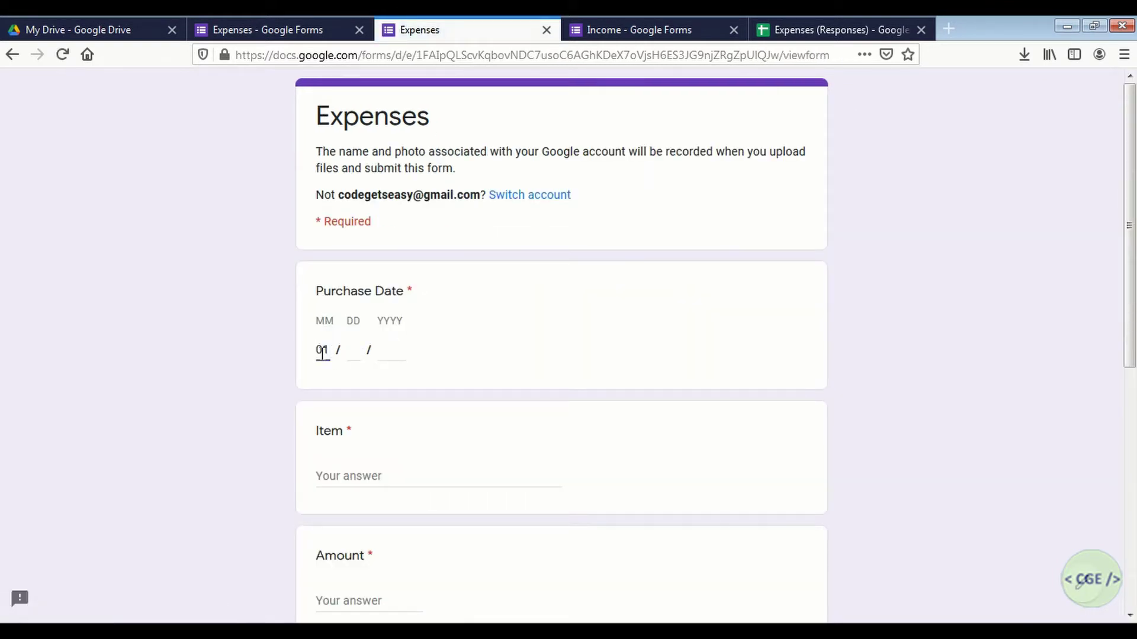
left_click(321, 352)
type("0101")
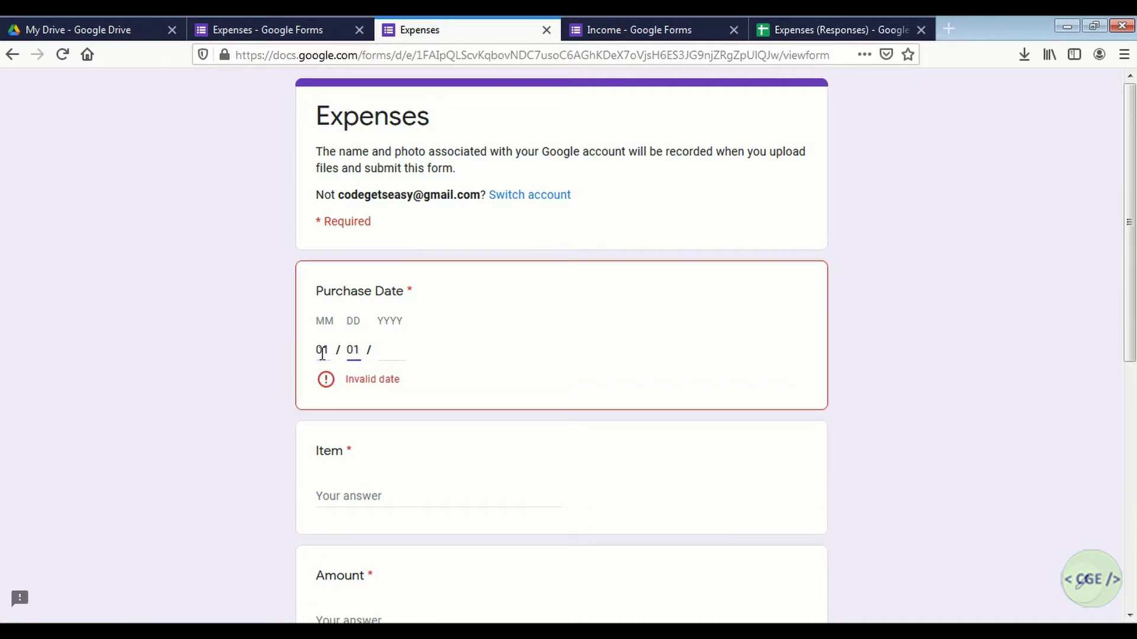
type("2021")
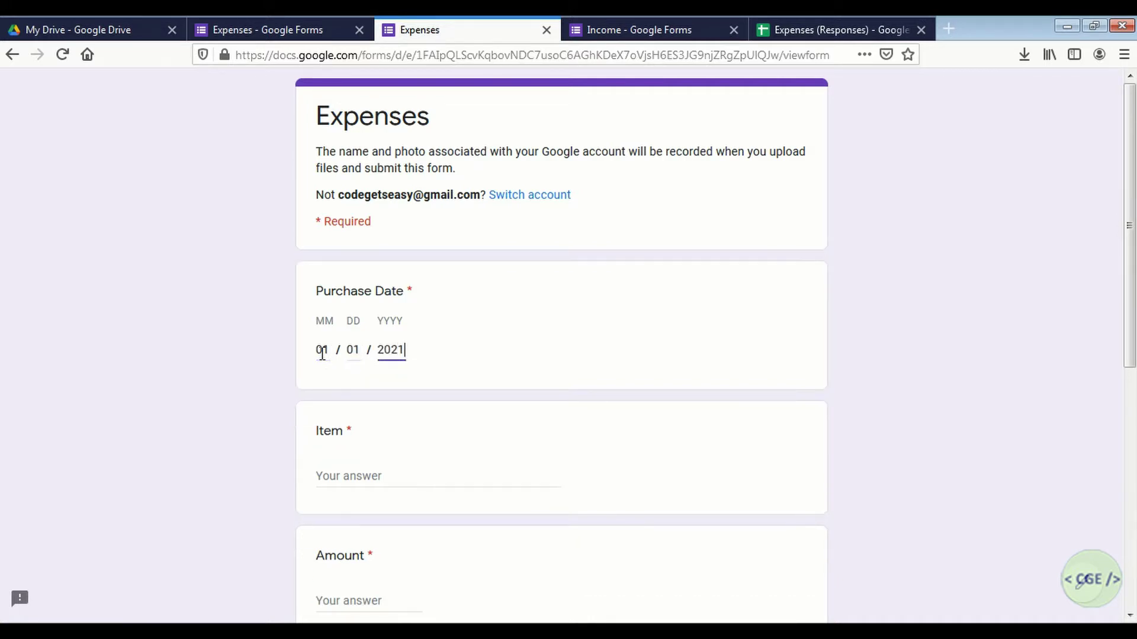
key("Tab")
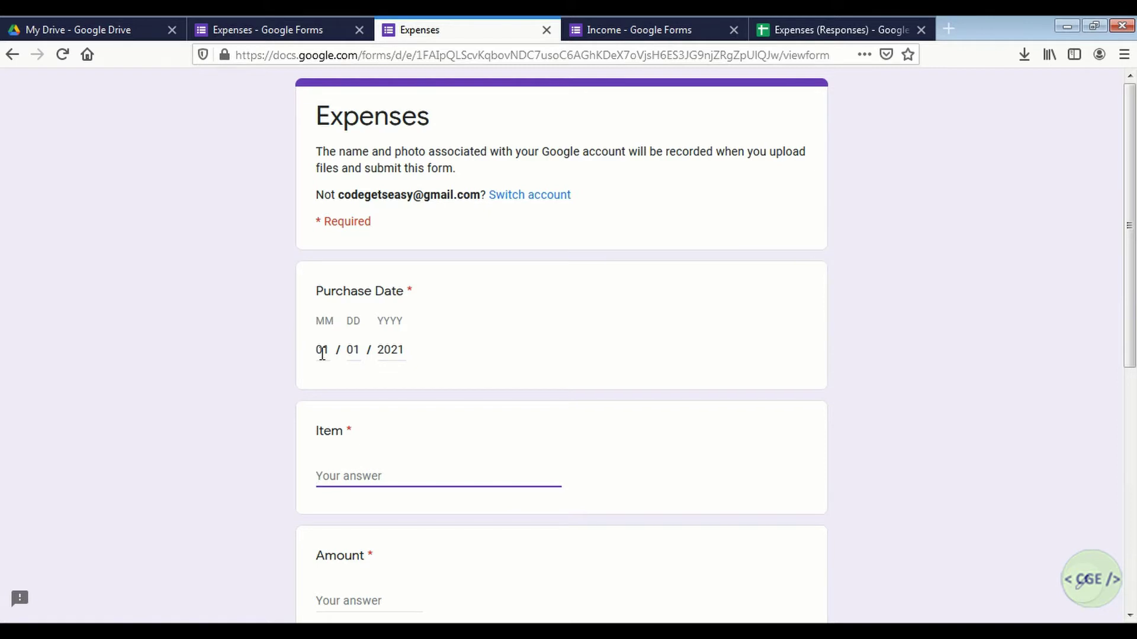
Fill in Item 2 as the item, 200 as the amount and Category 2 as the category, and submit the Expenses response.
type("Item 2")
key("Tab")
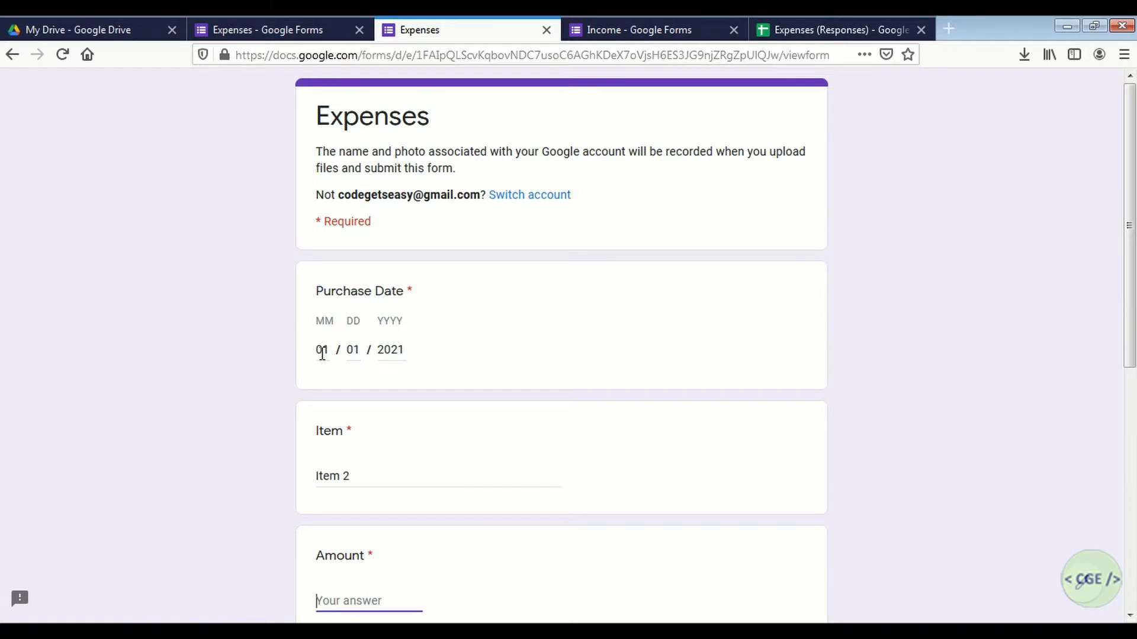
type("200")
key("Tab")
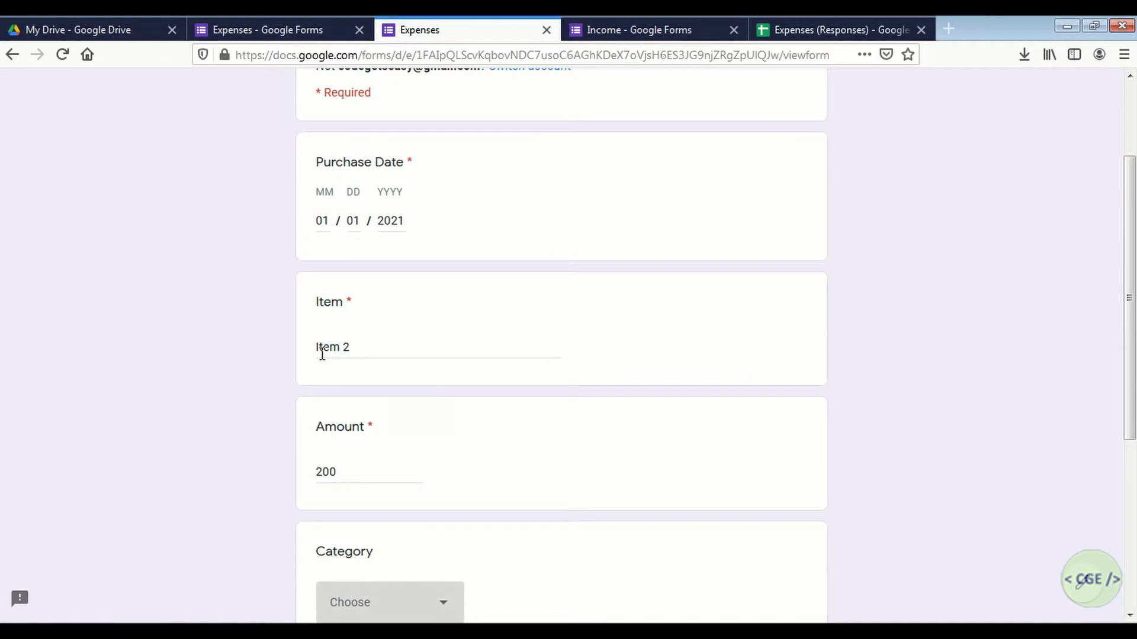
key("Down")
key("Down")
left_click(403, 466)
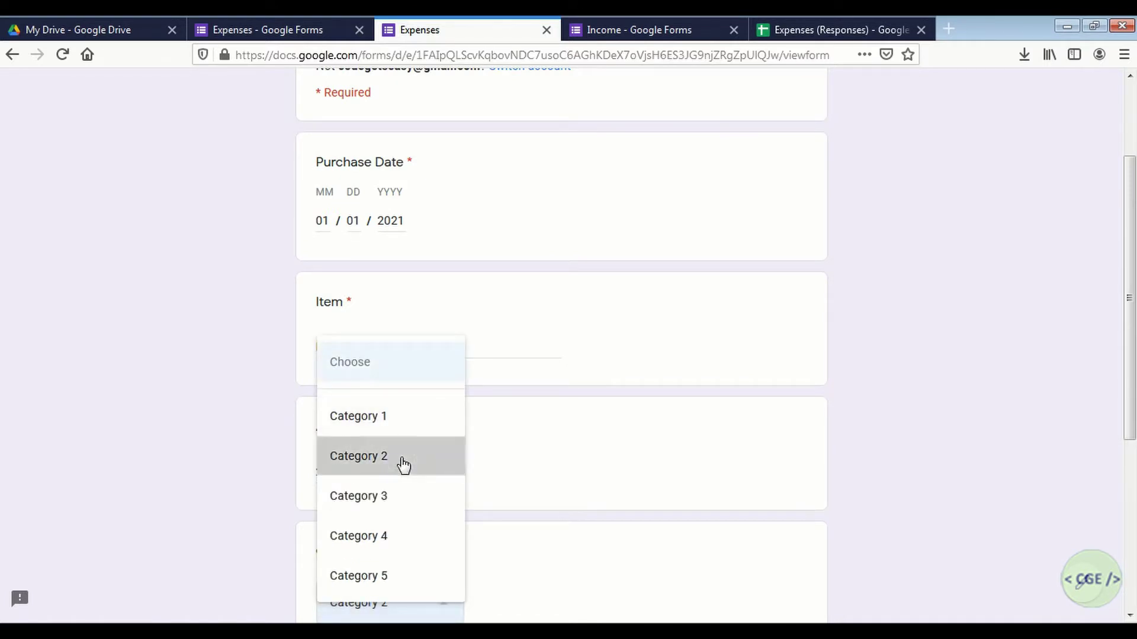
left_click(1130, 615)
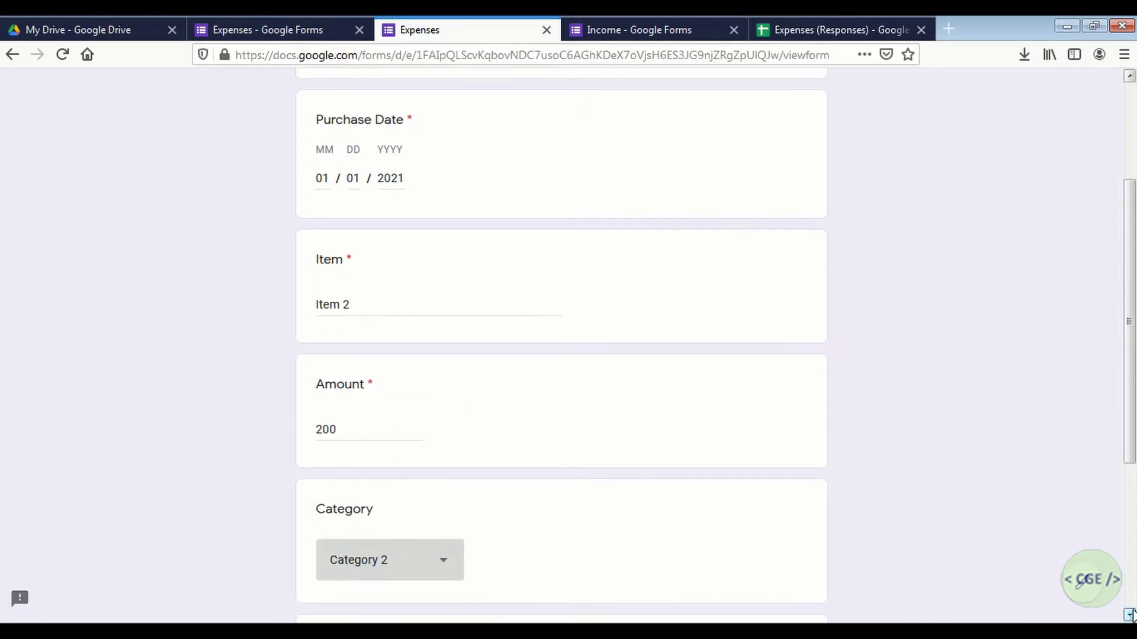
scroll(1129, 615, "down", 5)
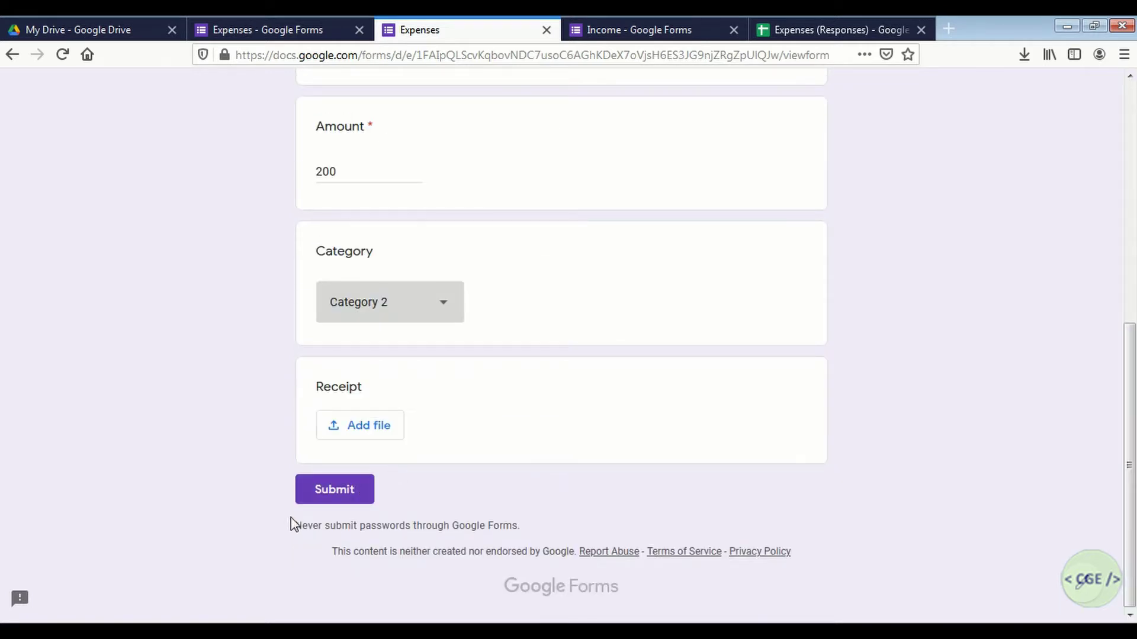
left_click(349, 495)
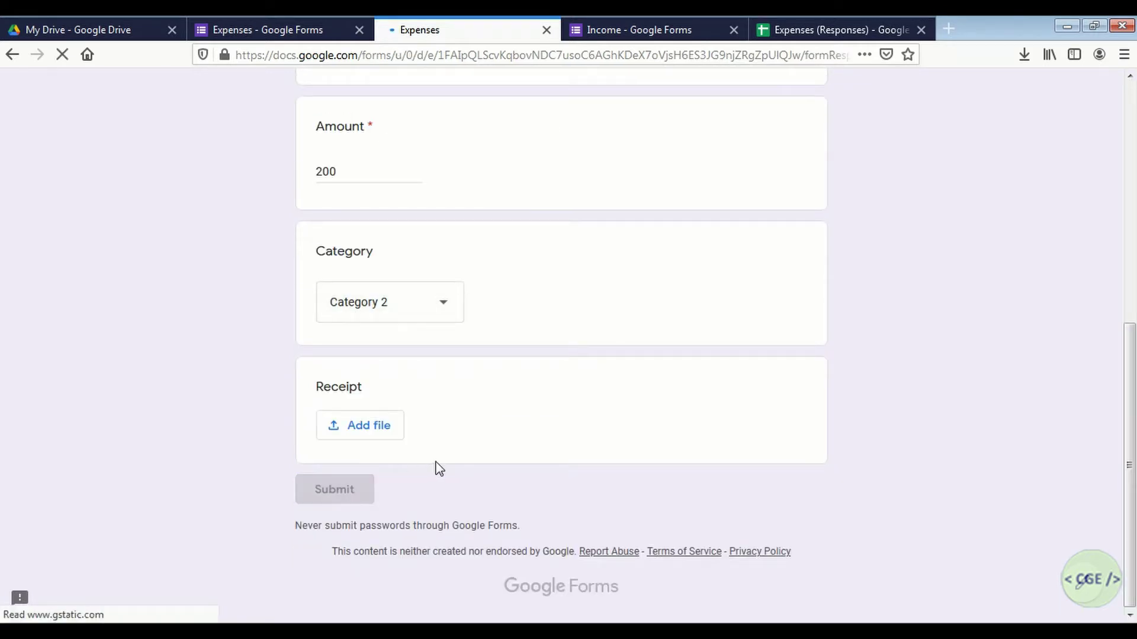
Start another Expenses response with 01/02/2021 as the Purchase Date, Item 3 as the item and 3000 as the amount.
left_click(422, 204)
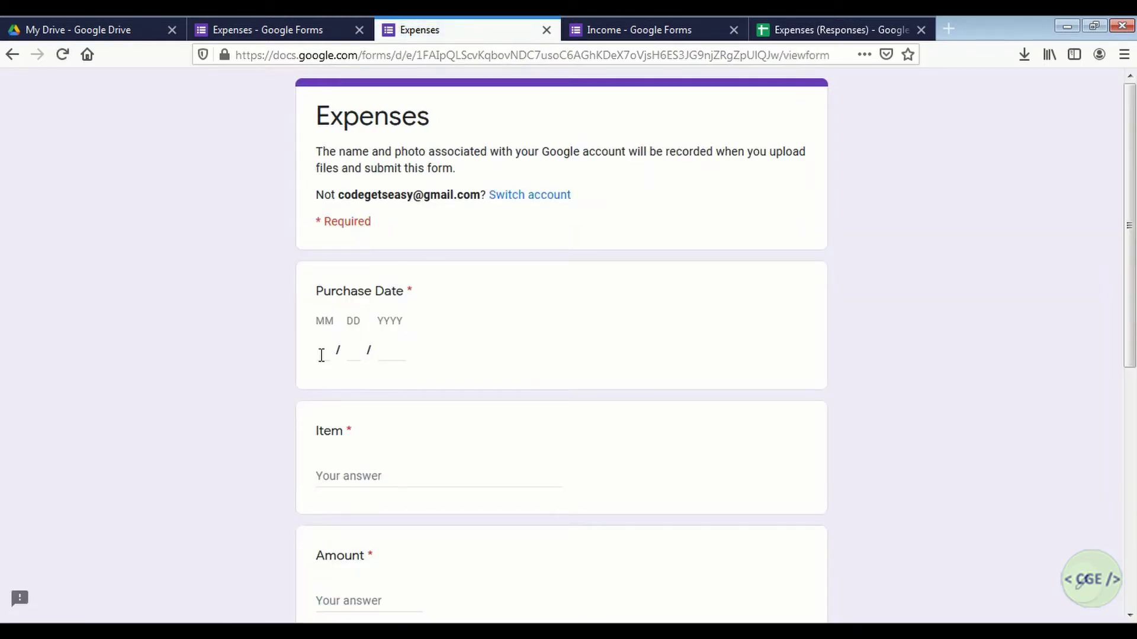
type("01 / 02 / ")
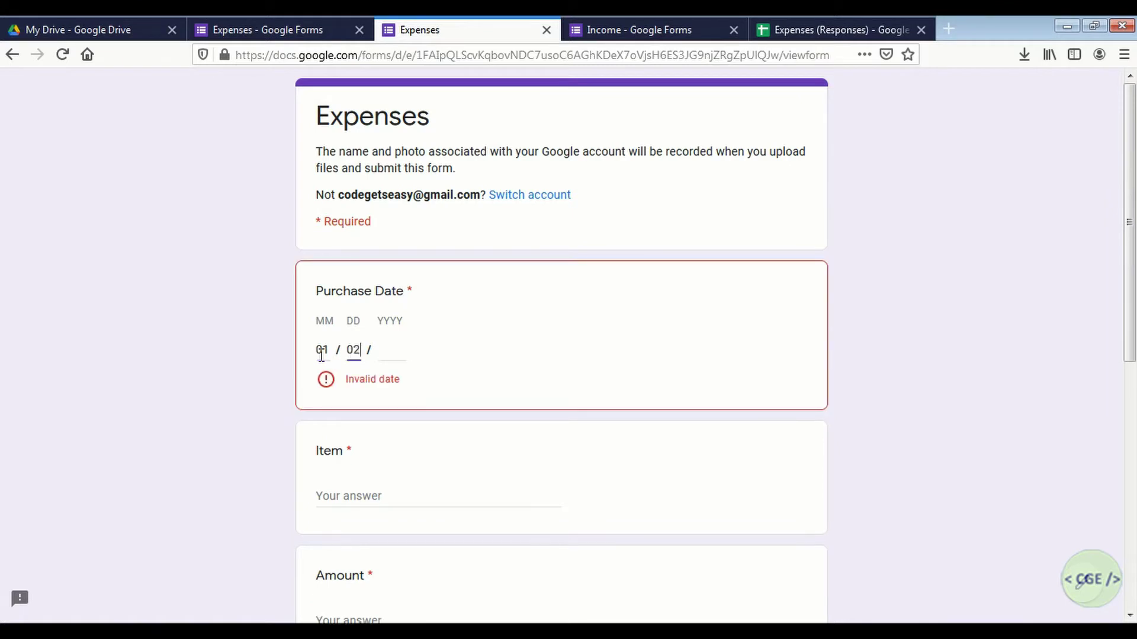
type("2021")
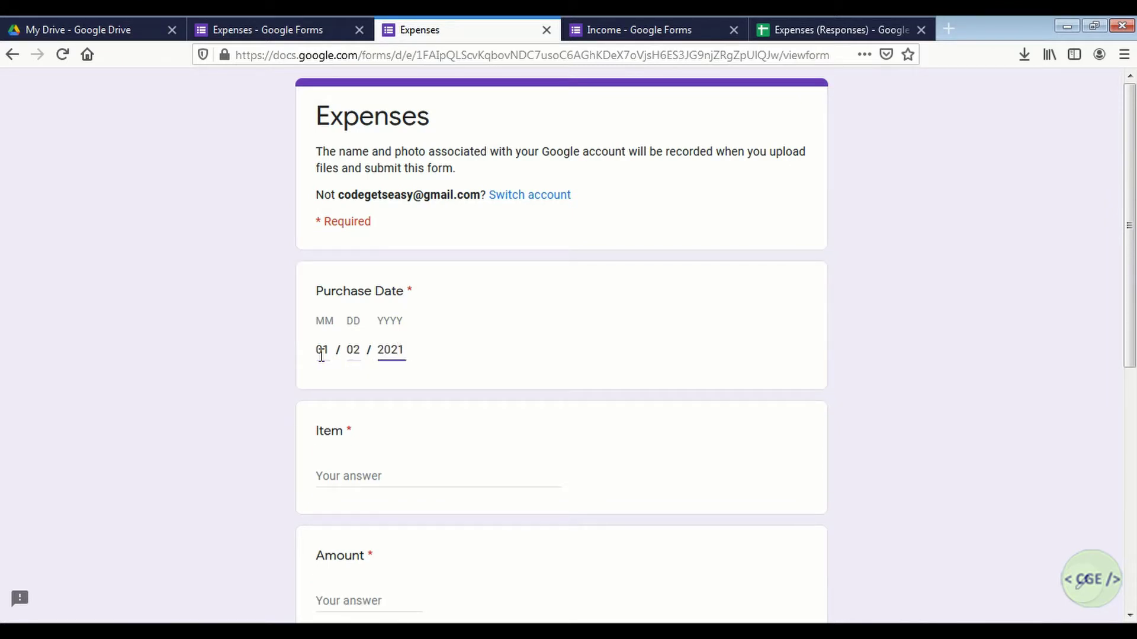
key("Tab")
type("I")
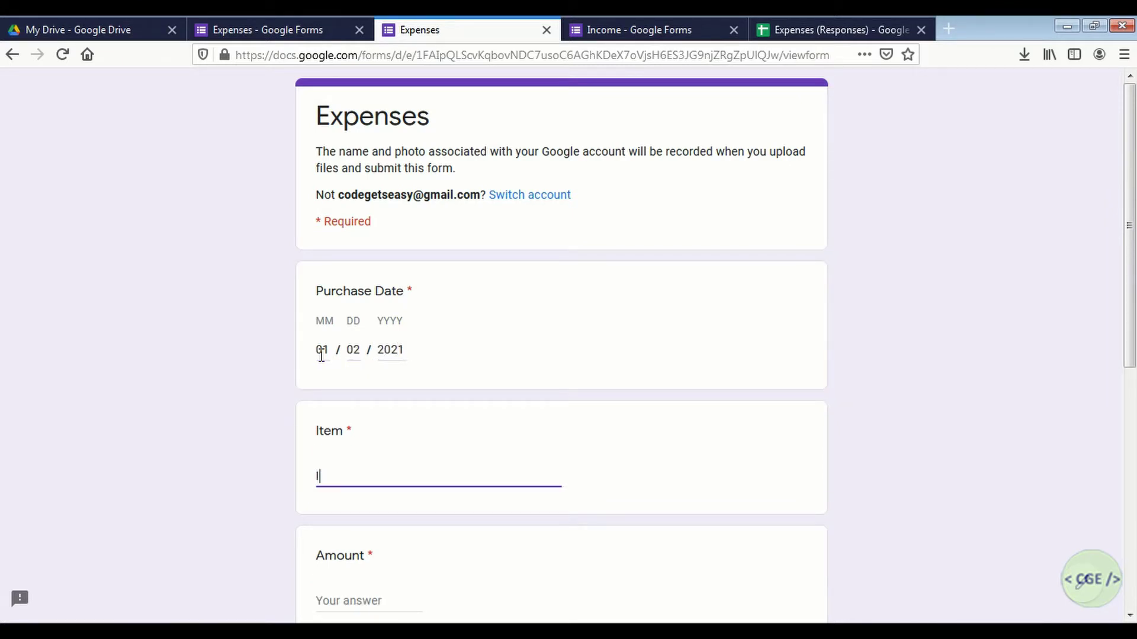
type("tem 3")
key("Tab")
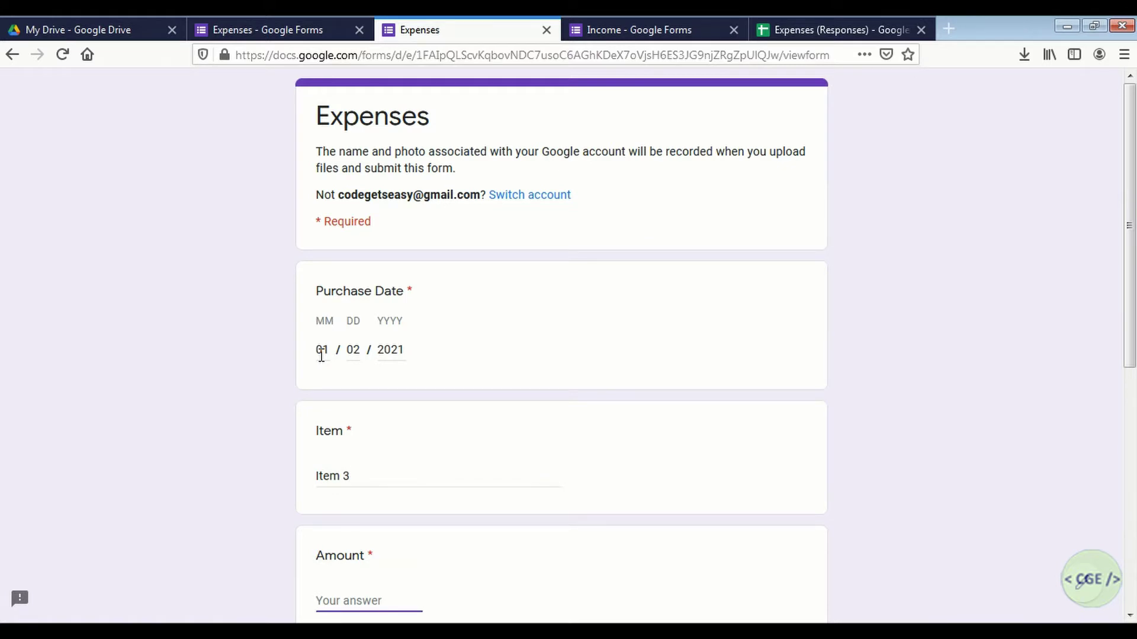
type("3000")
key("Tab")
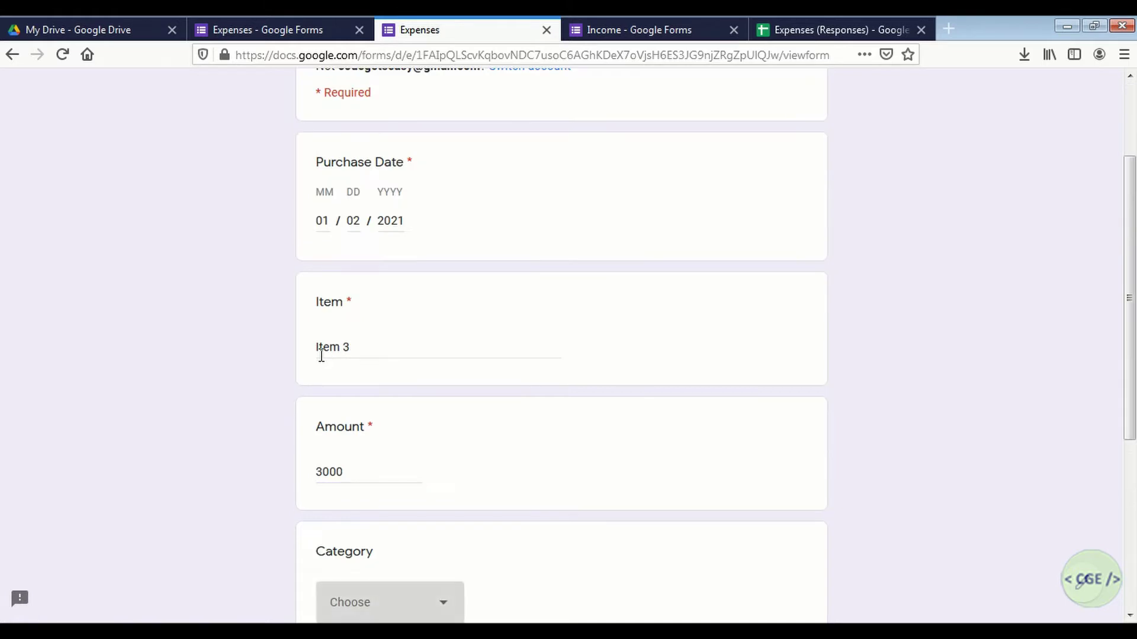
Choose Category 3 for the Item 3 expense and submit the response.
key("Down")
key("Down")
key("Down")
key("Down")
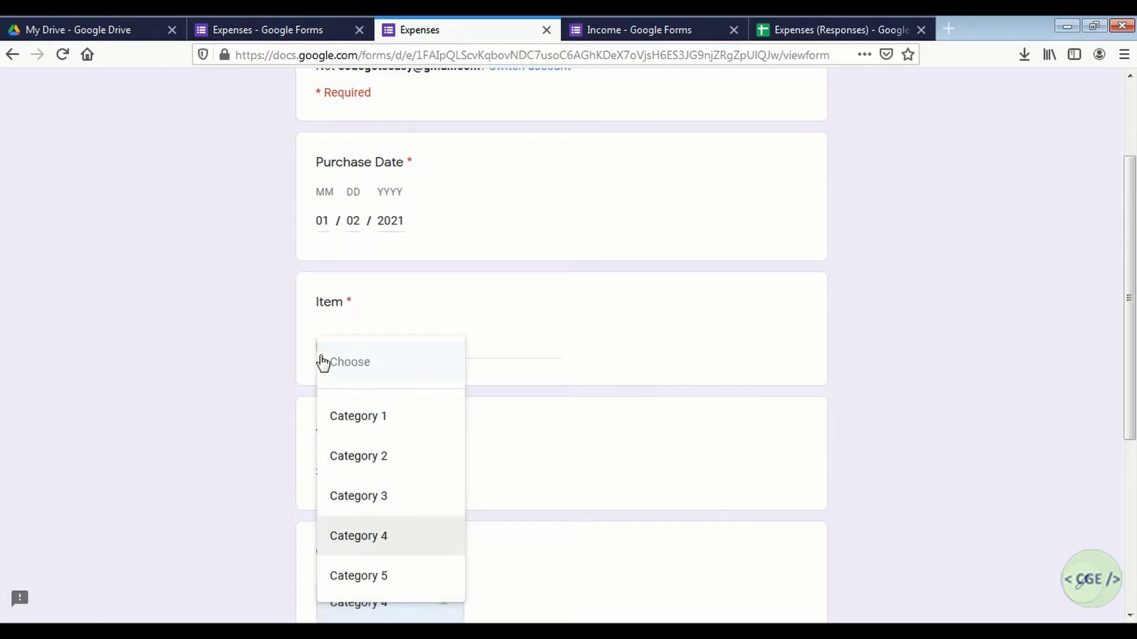
key("Up")
key("Return")
scroll(320, 361, "down", 3)
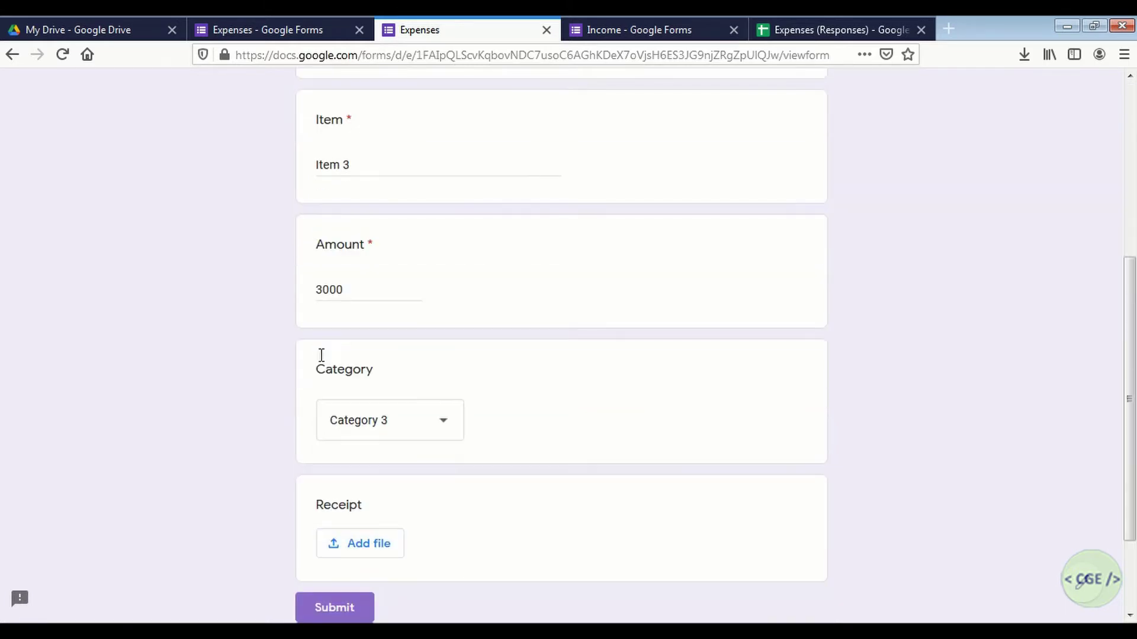
left_click(342, 613)
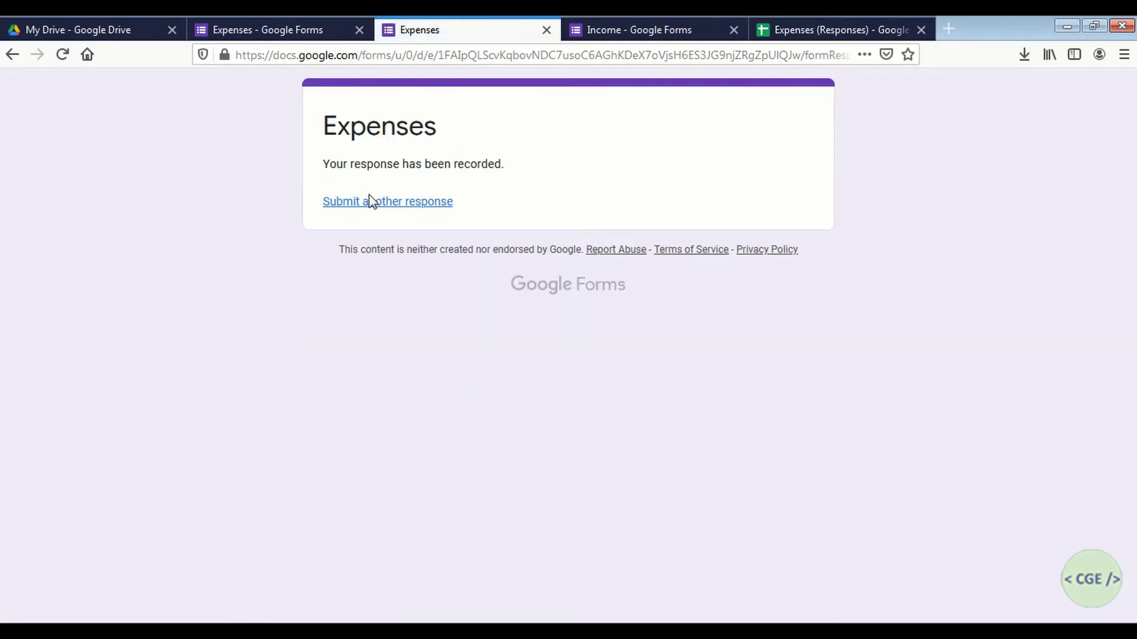
Start another Expenses response with 01/02/2021 as the Purchase Date.
left_click(373, 204)
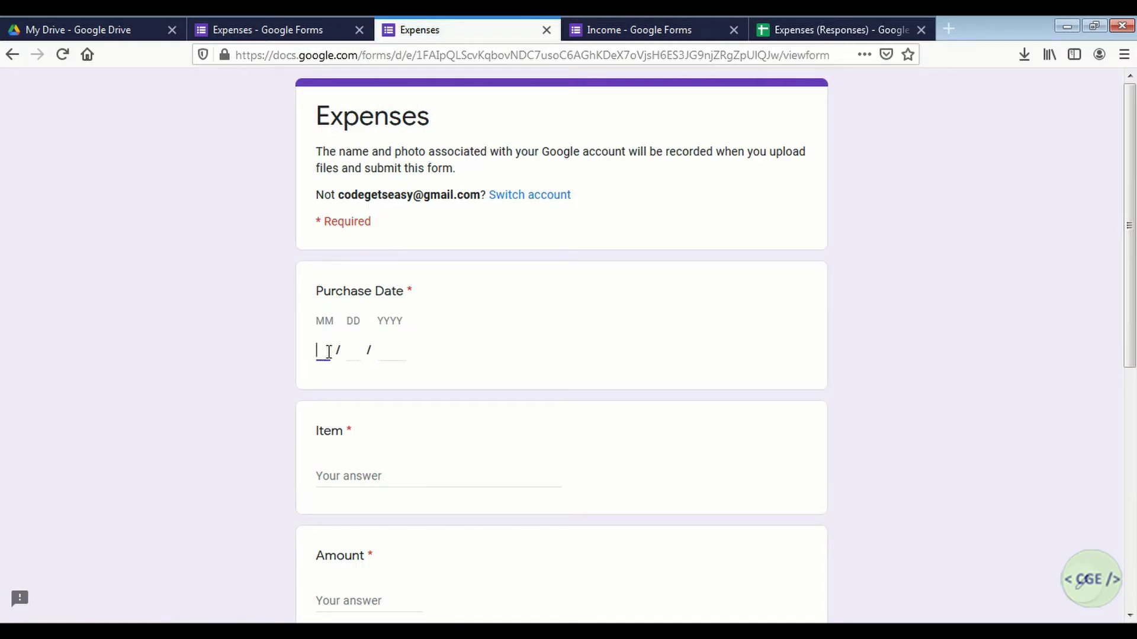
type("0")
key("Tab")
type("-1")
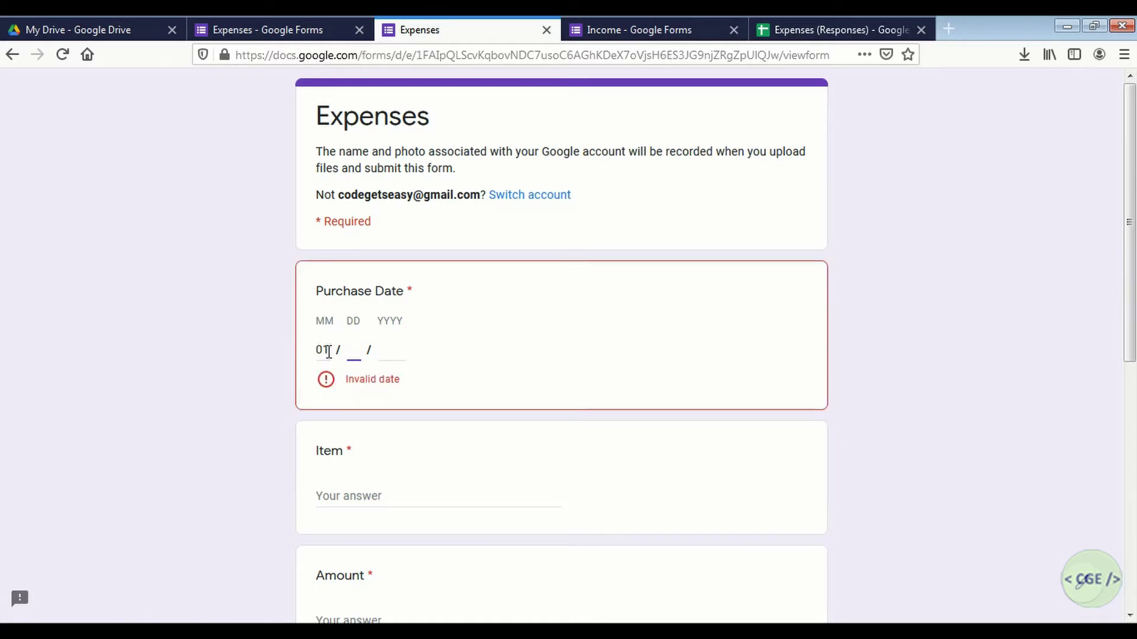
type("2")
key("Tab")
type("2021")
key("Tab")
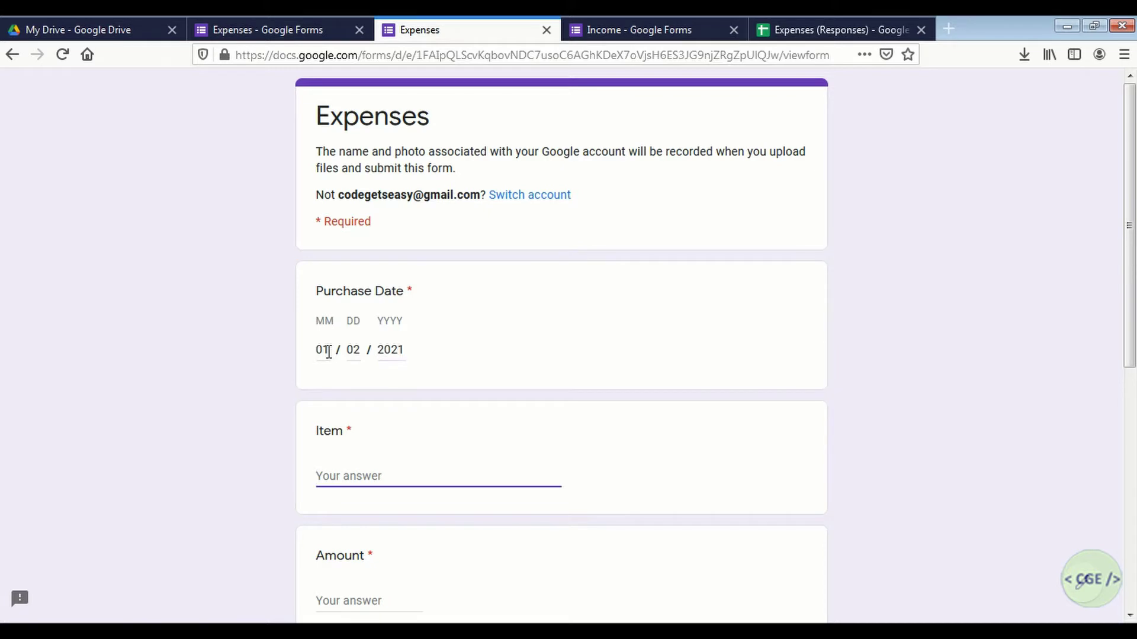
Fill in Item 4 as the item, 800 as the amount and Category 4 as the category, and submit the Expenses response.
type("Item 4")
key("Tab")
type("800")
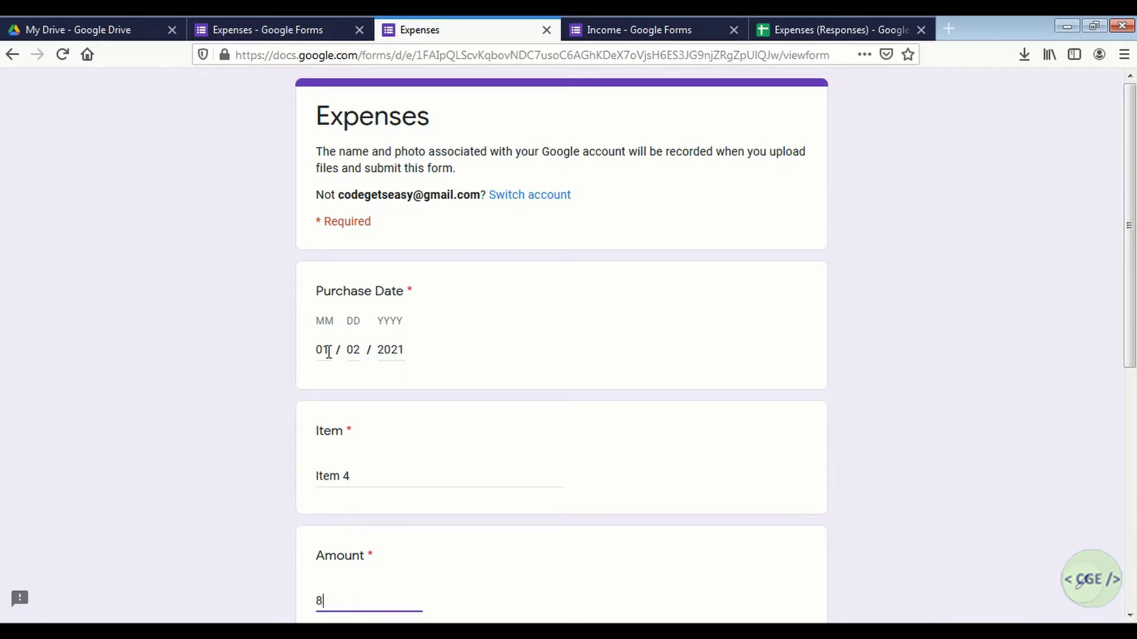
key("Tab")
key("Down")
key("Down")
key("Down")
key("Down")
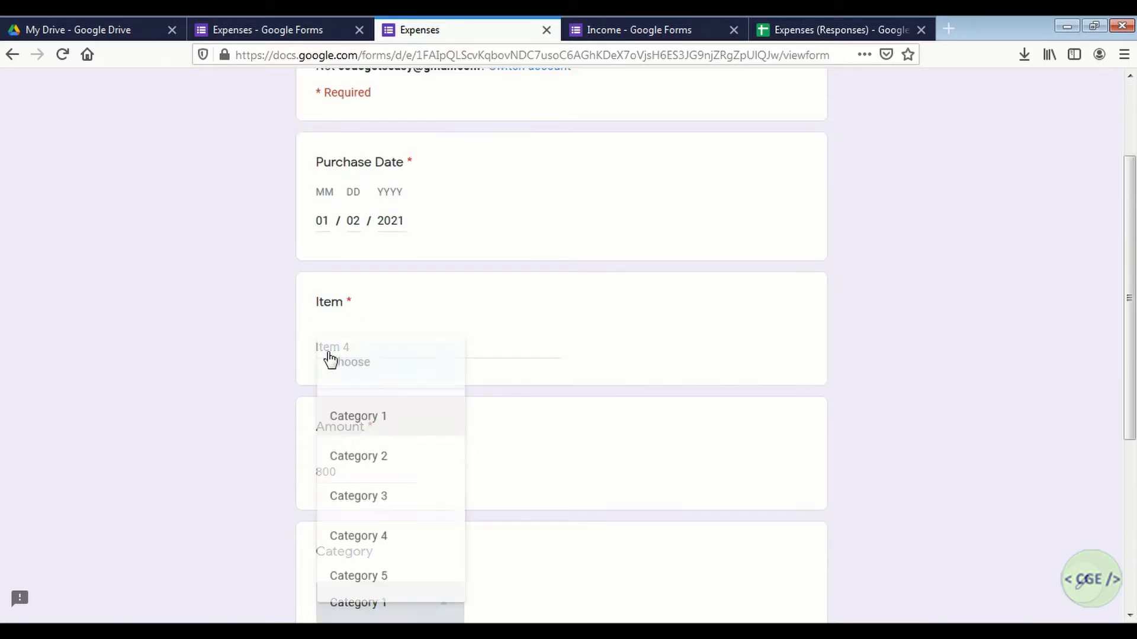
key("Return")
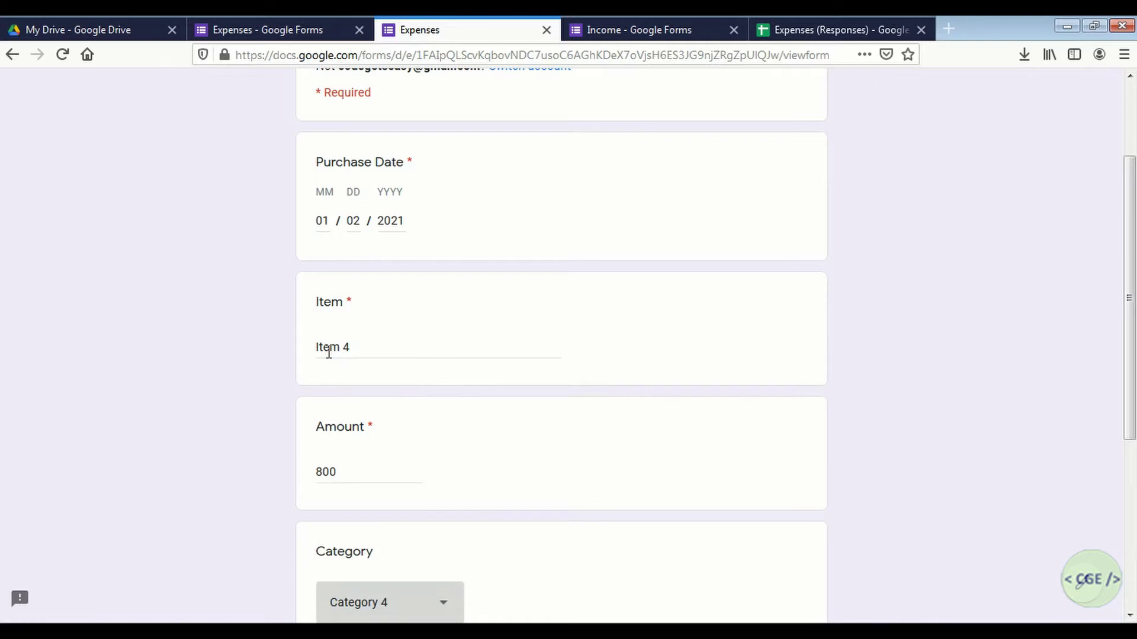
scroll(331, 360, "down", 3)
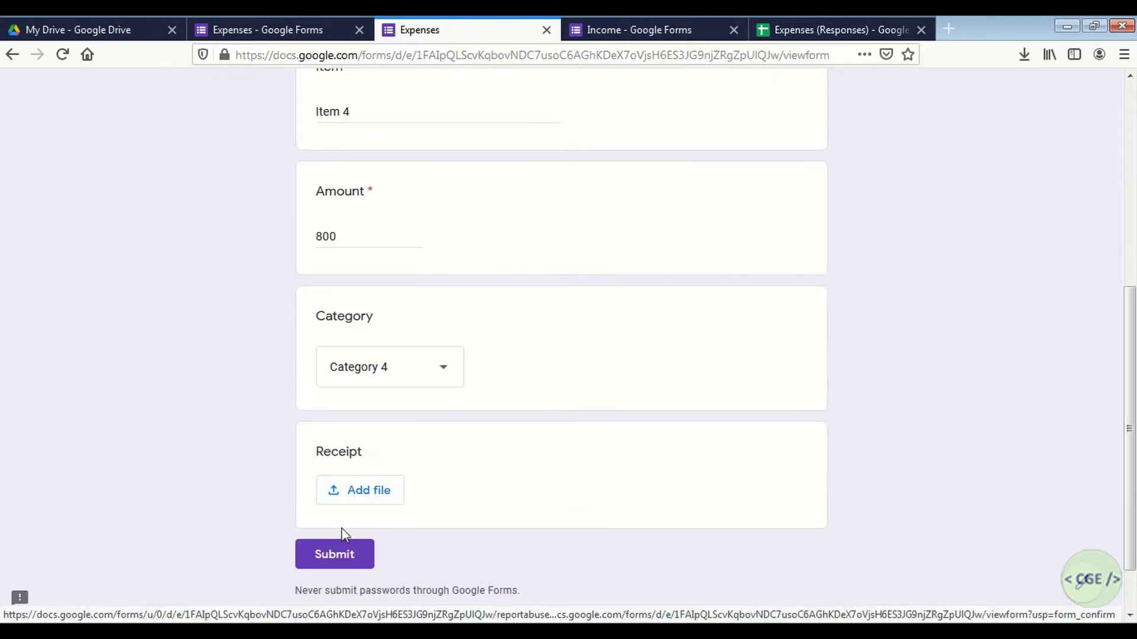
left_click(341, 552)
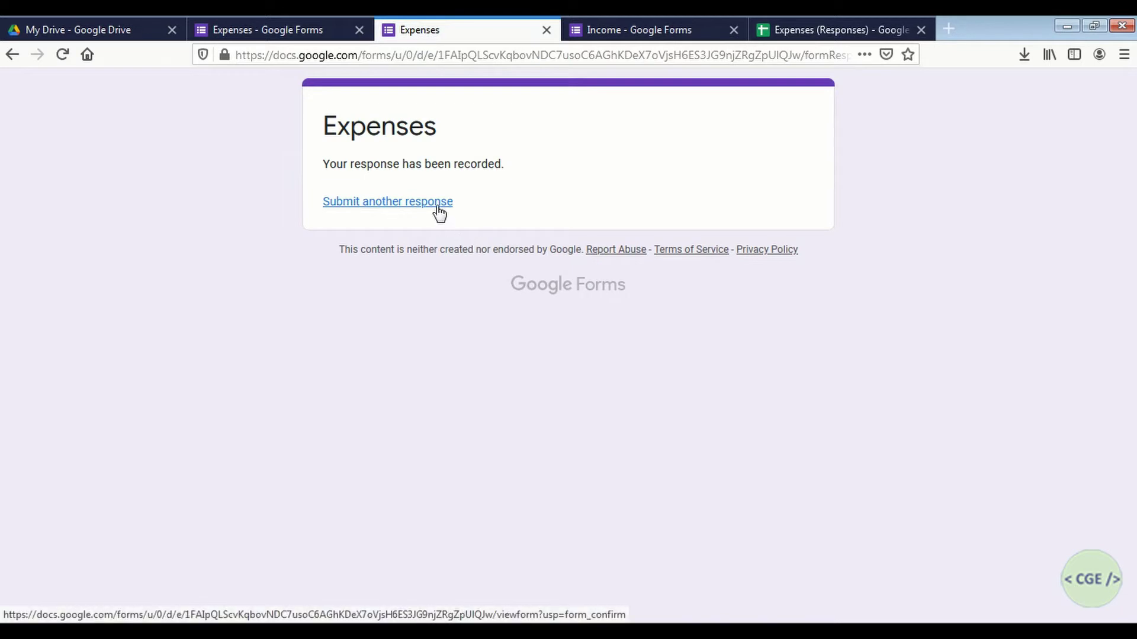
Start another Expenses response with 01/02/2021 as the Purchase Date, Item 5 as the item and 9000 as the amount.
left_click(437, 207)
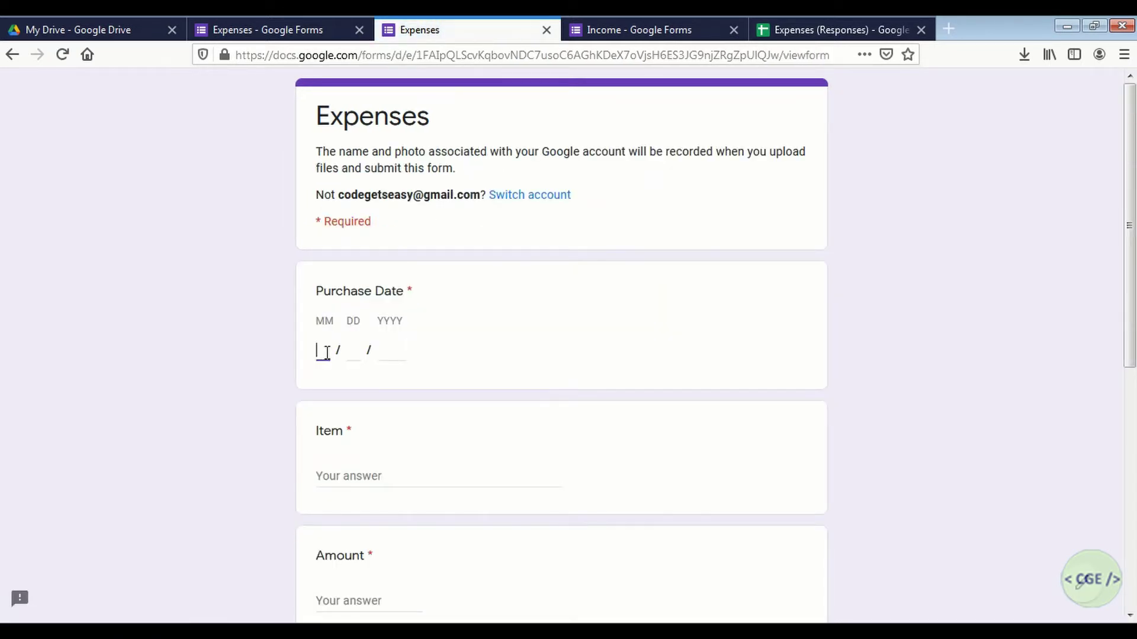
type("01 / ")
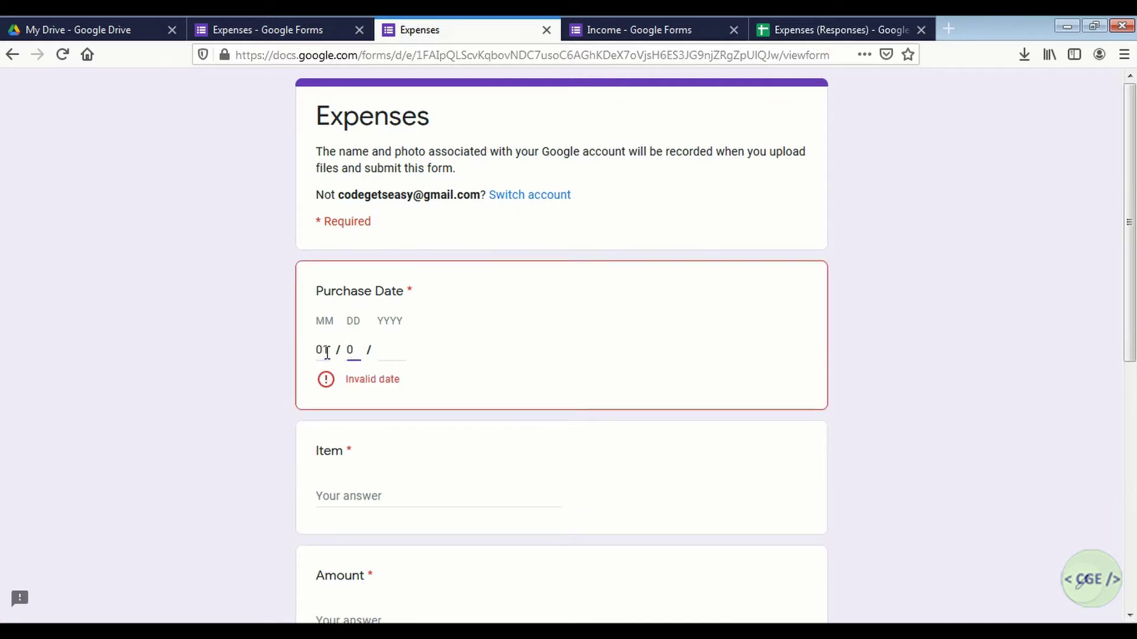
type("02 / 2021")
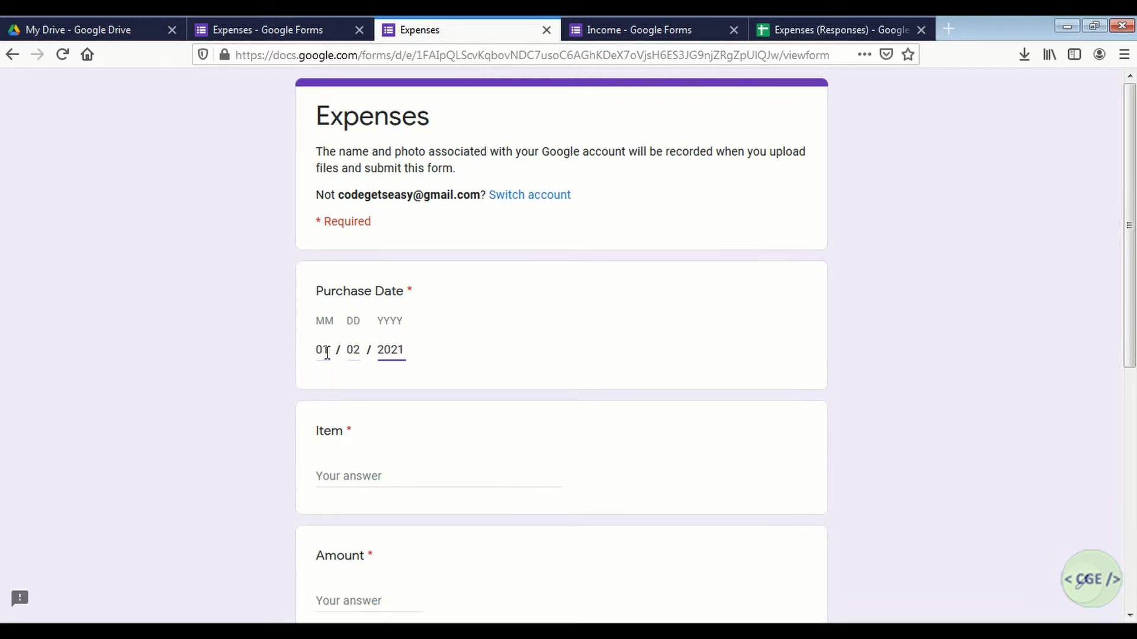
key("Tab")
type("I")
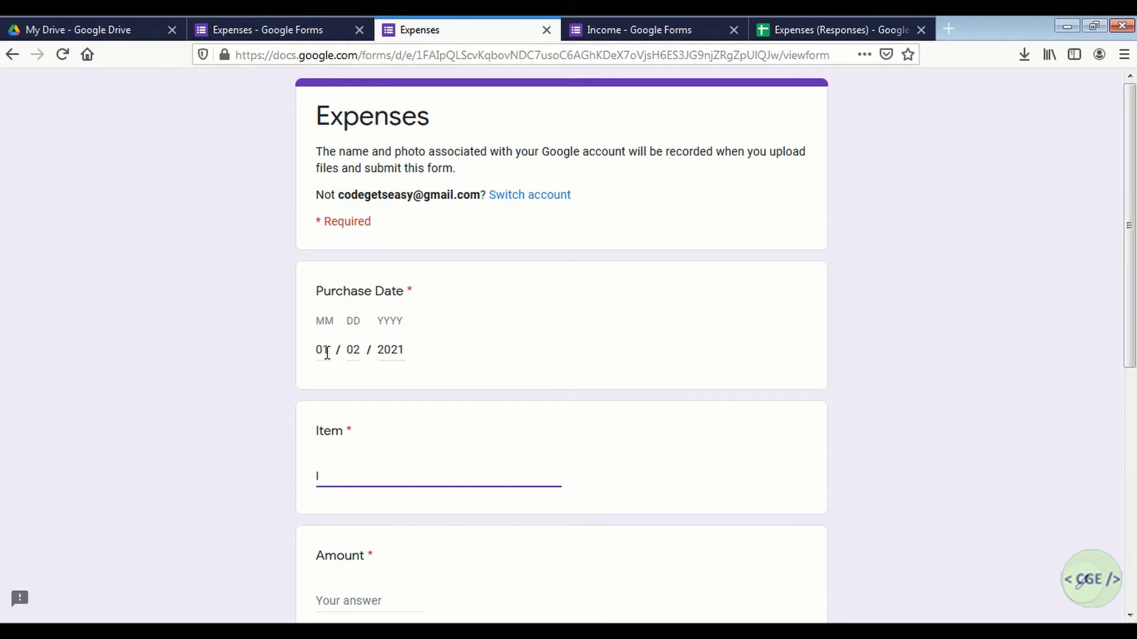
type("tem 5")
key("Tab")
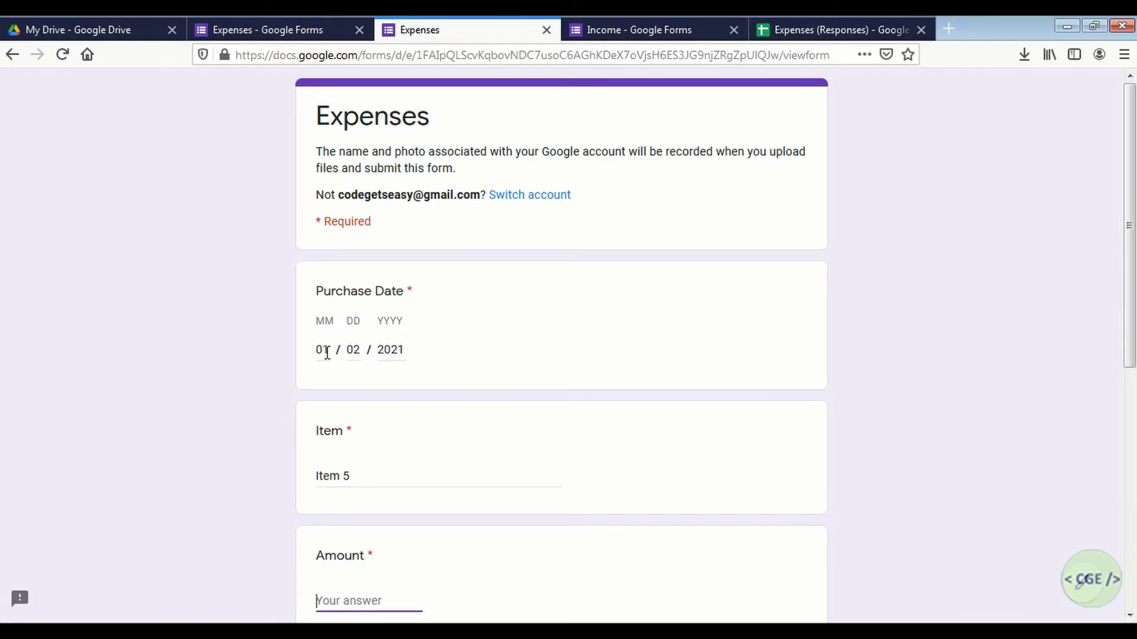
type("9000")
key("Tab")
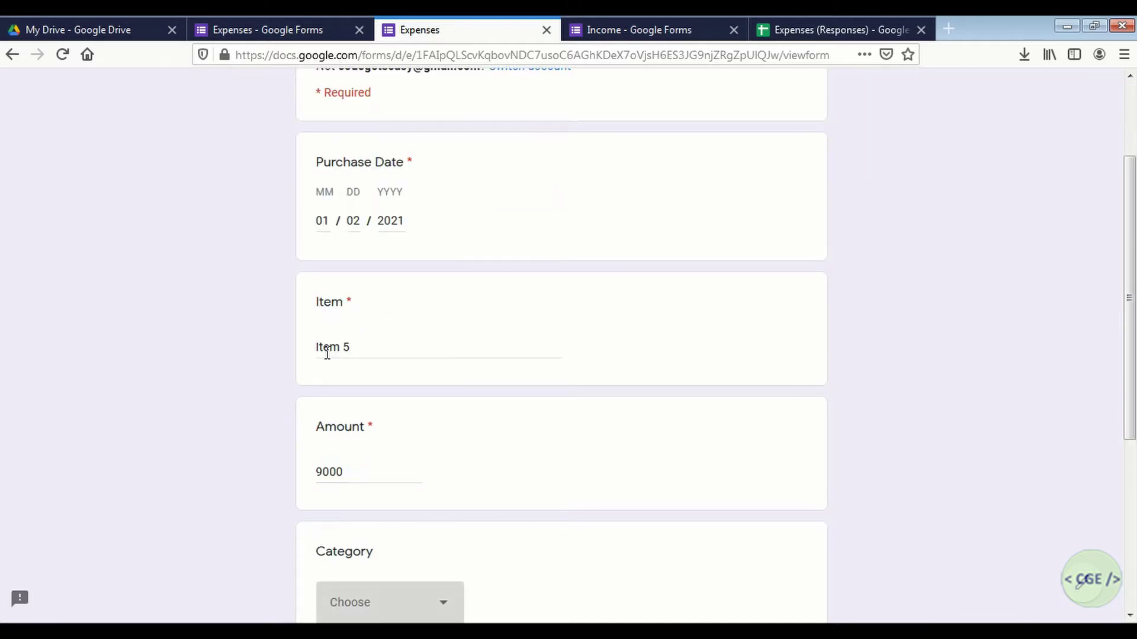
Choose Category 5 for the Item 5 expense, submit the response and open the linked responses spreadsheet.
key("space")
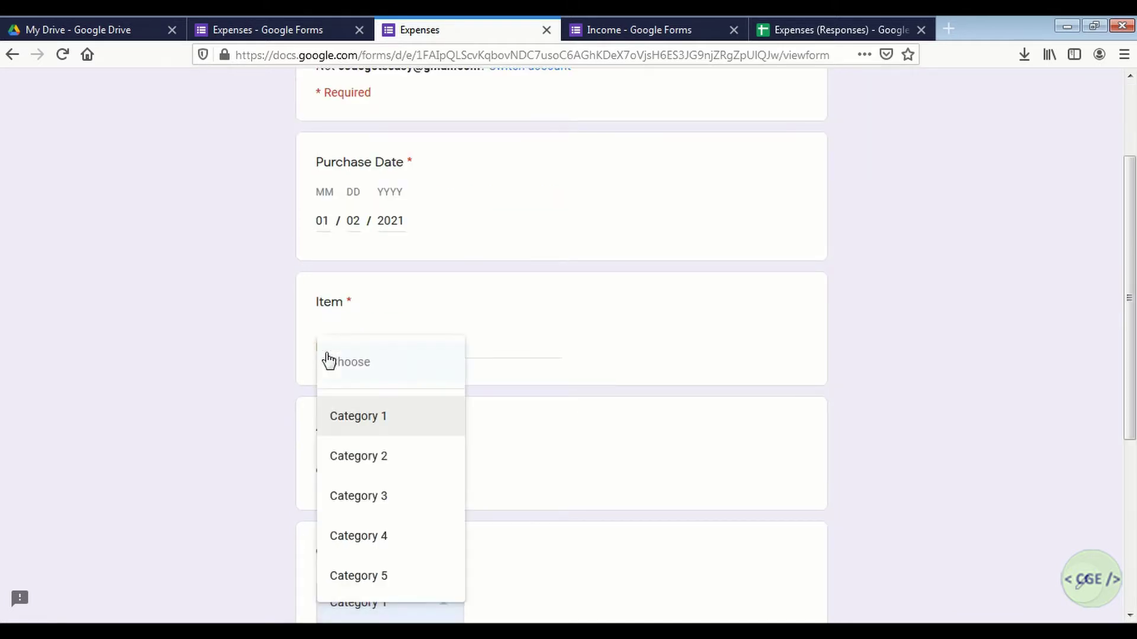
left_click(364, 577)
scroll(361, 580, "down", 3)
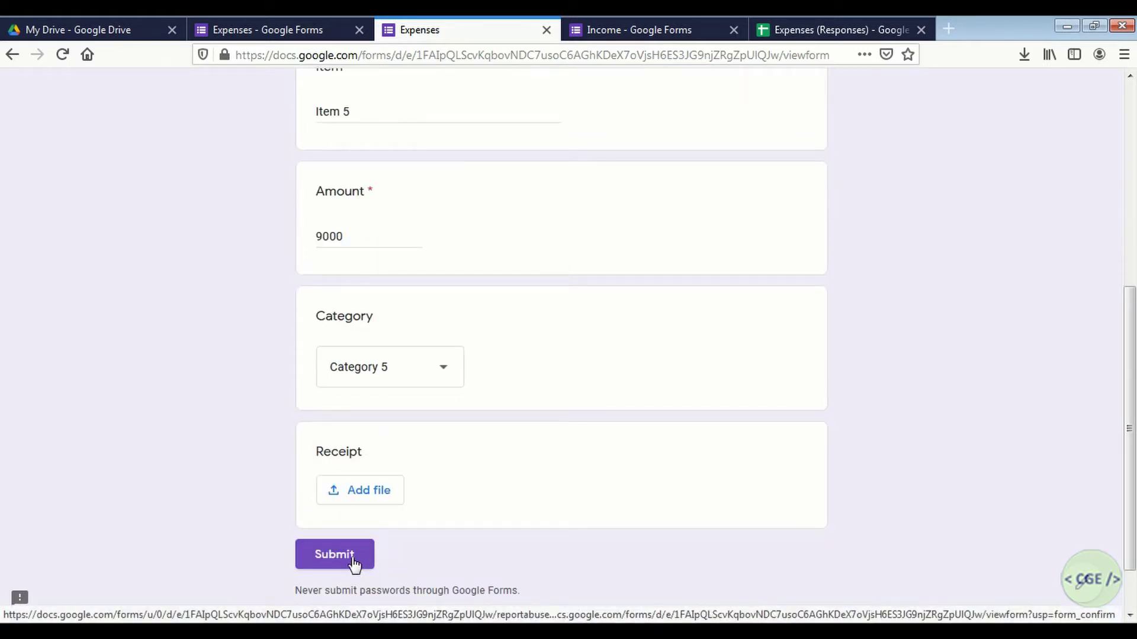
left_click(334, 555)
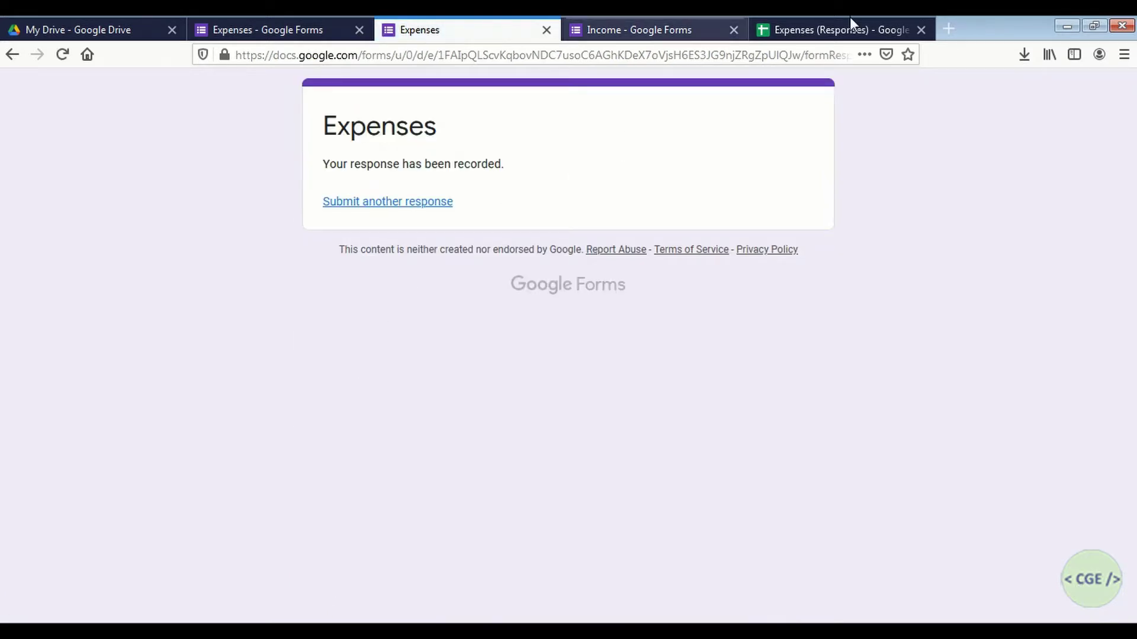
left_click(841, 29)
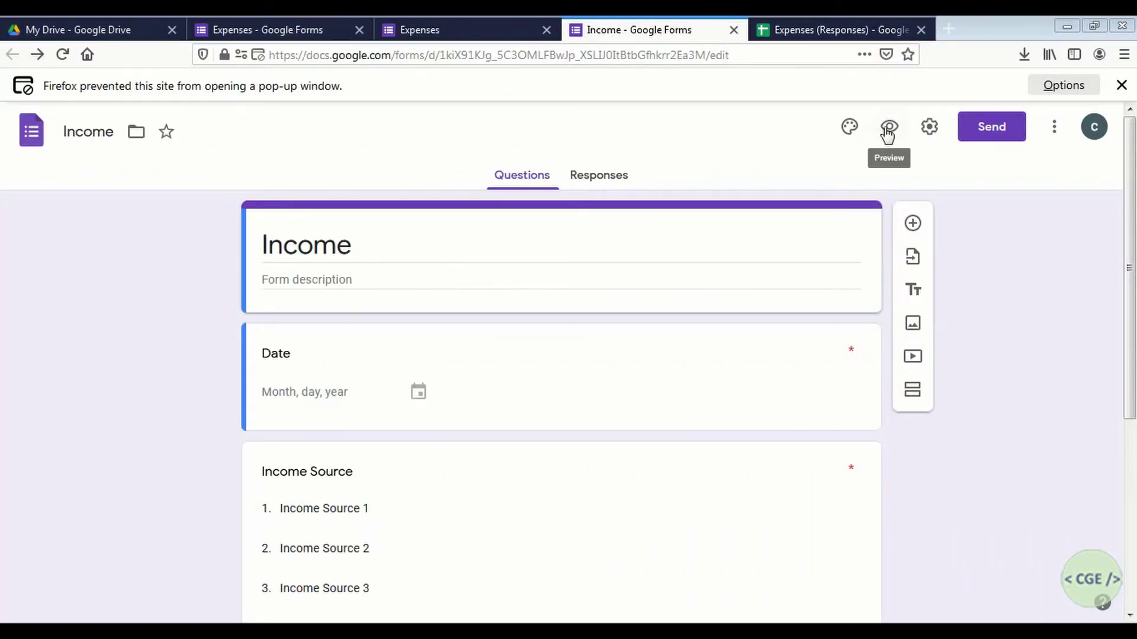
Open the preview of the Income form and enter 01/01/2021 as the Date.
left_click(887, 131)
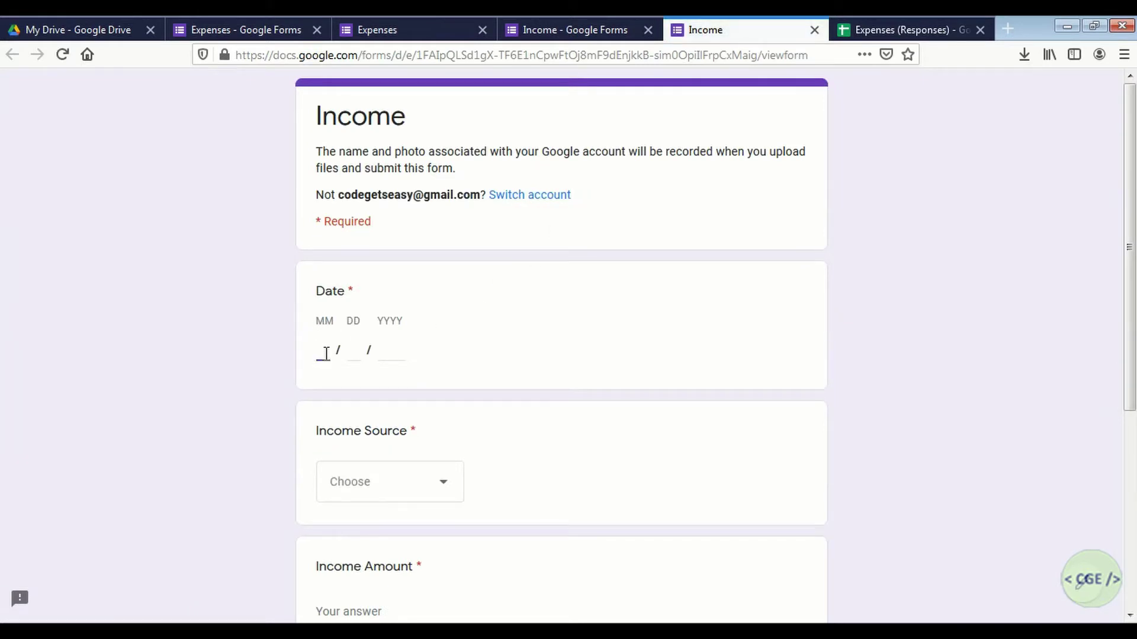
type("0")
key("Tab")
type("01 / 2")
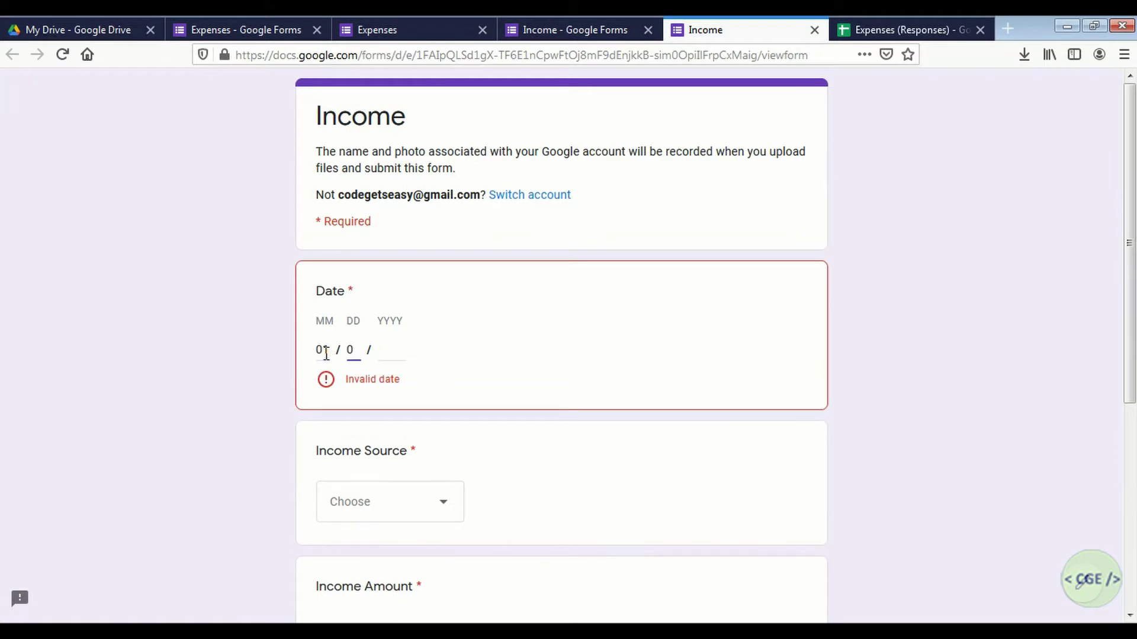
type("0")
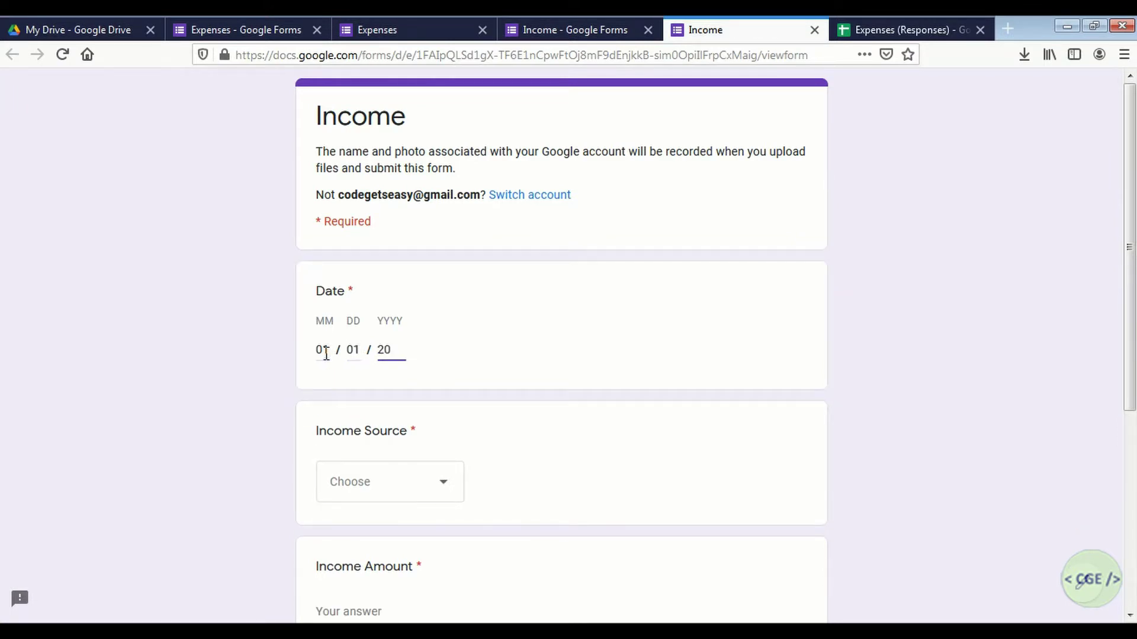
type("21")
key("Tab")
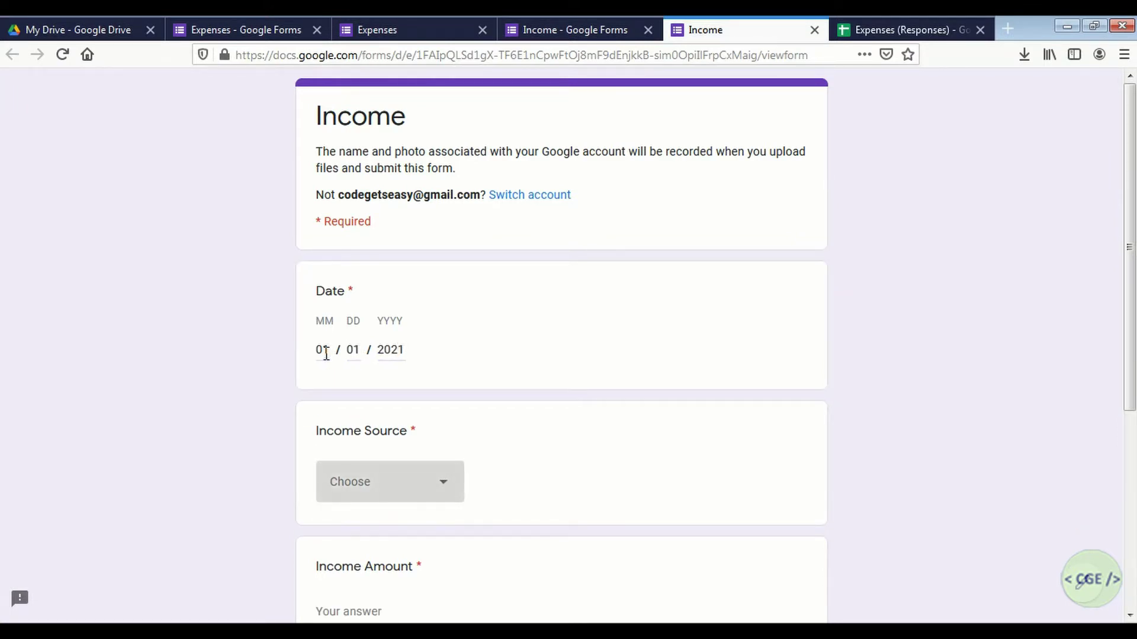
Choose Income Source 1, enter 5000 as the Income Amount and submit the Income response.
key("space")
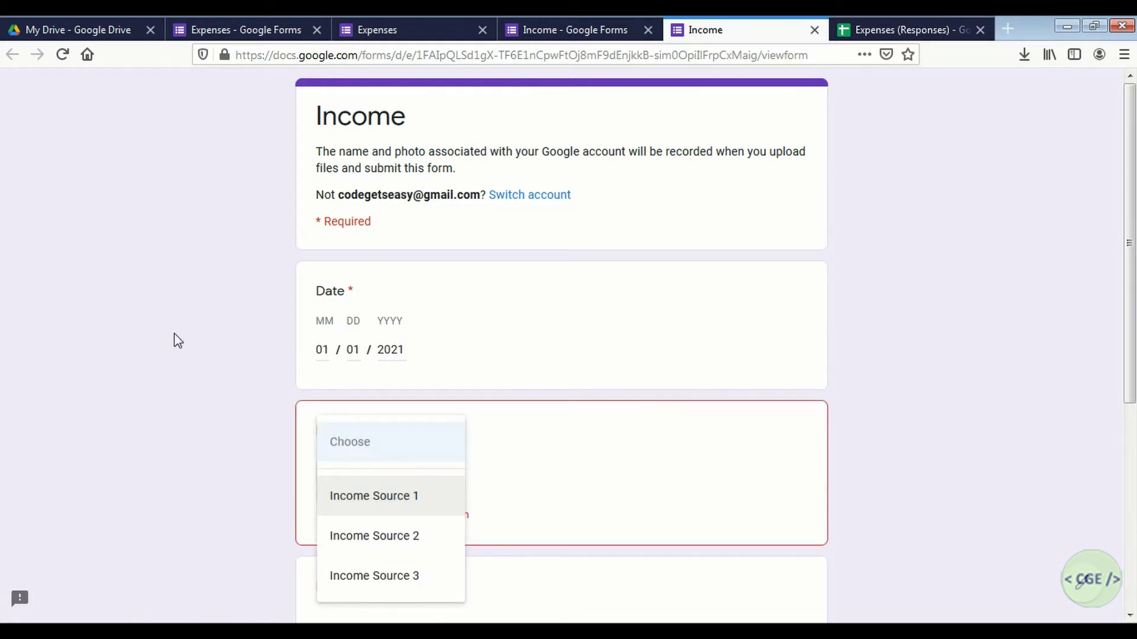
left_click(386, 500)
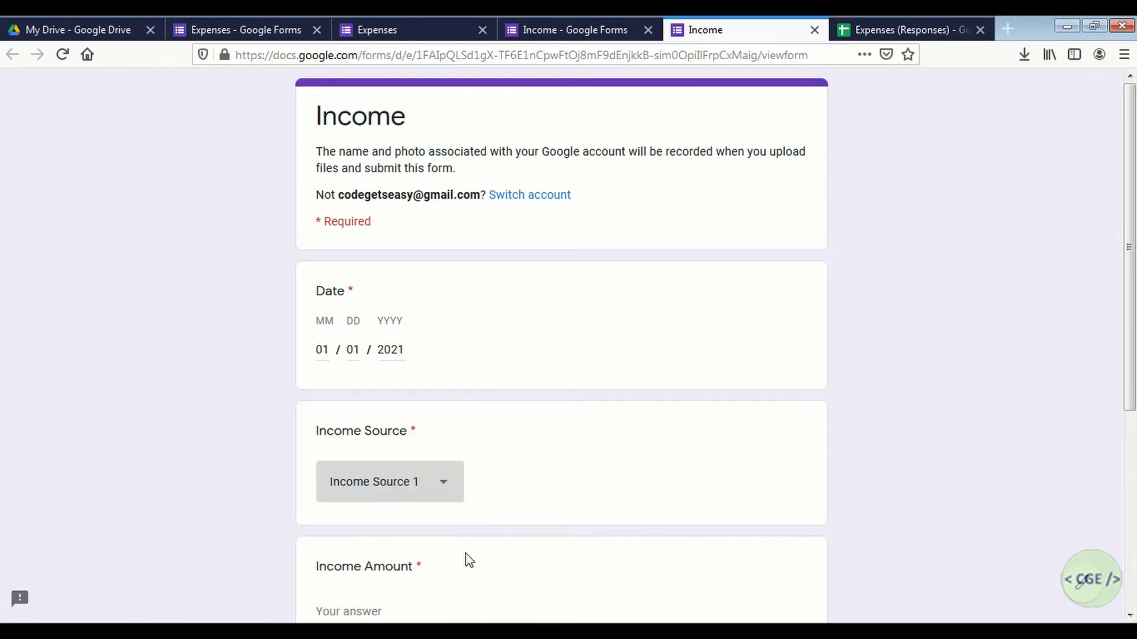
left_click(367, 611)
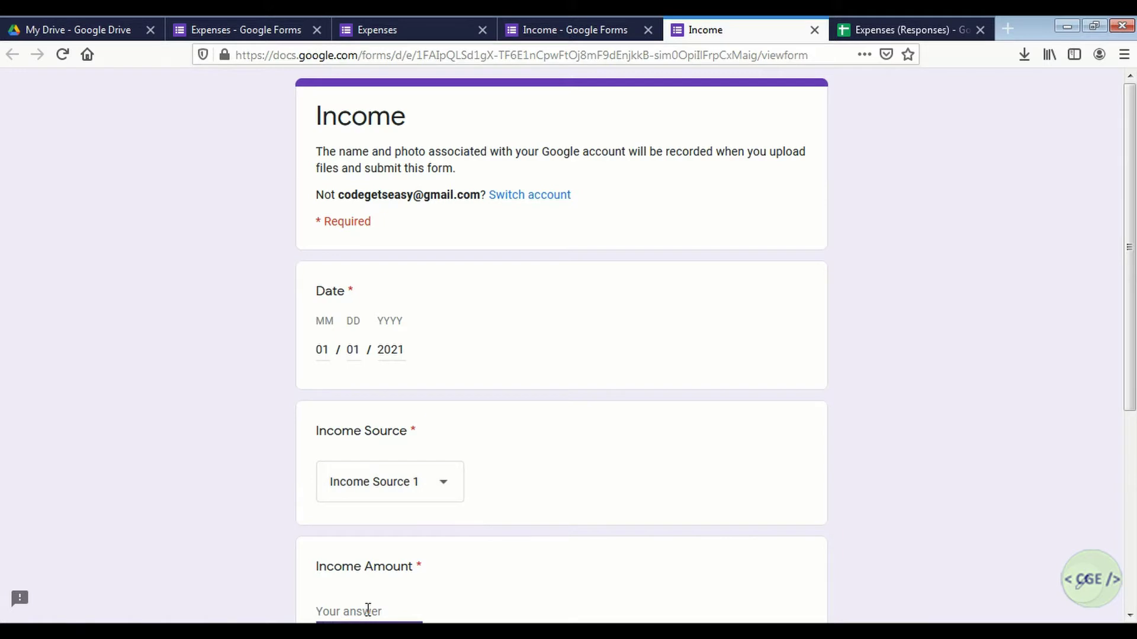
type("5000")
scroll(368, 612, "down", 2)
scroll(368, 614, "down", 1)
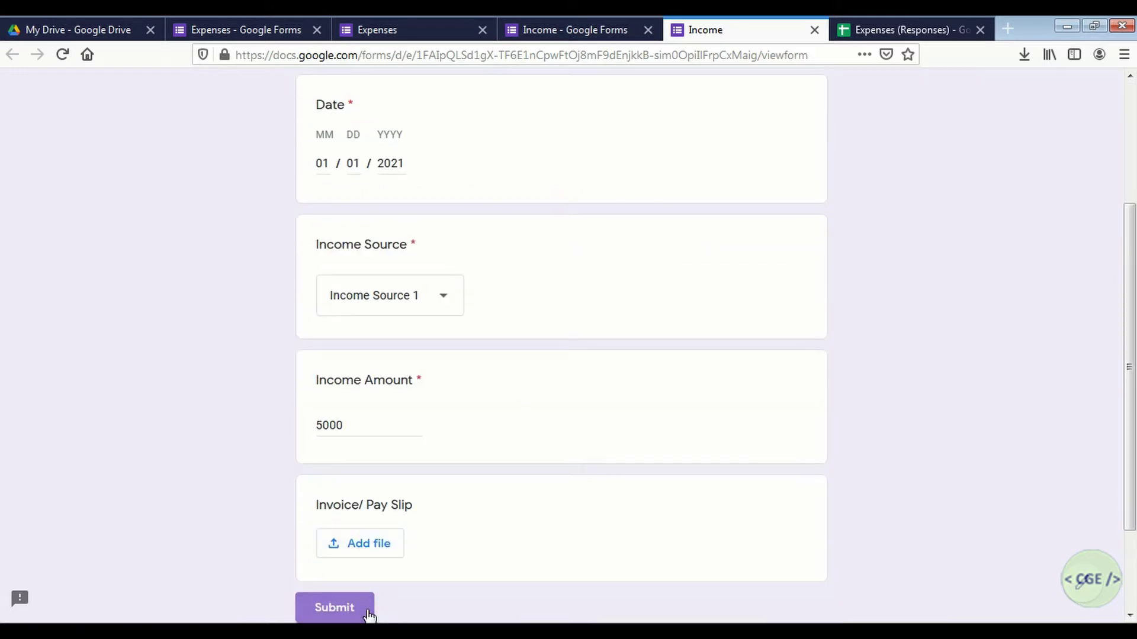
left_click(368, 614)
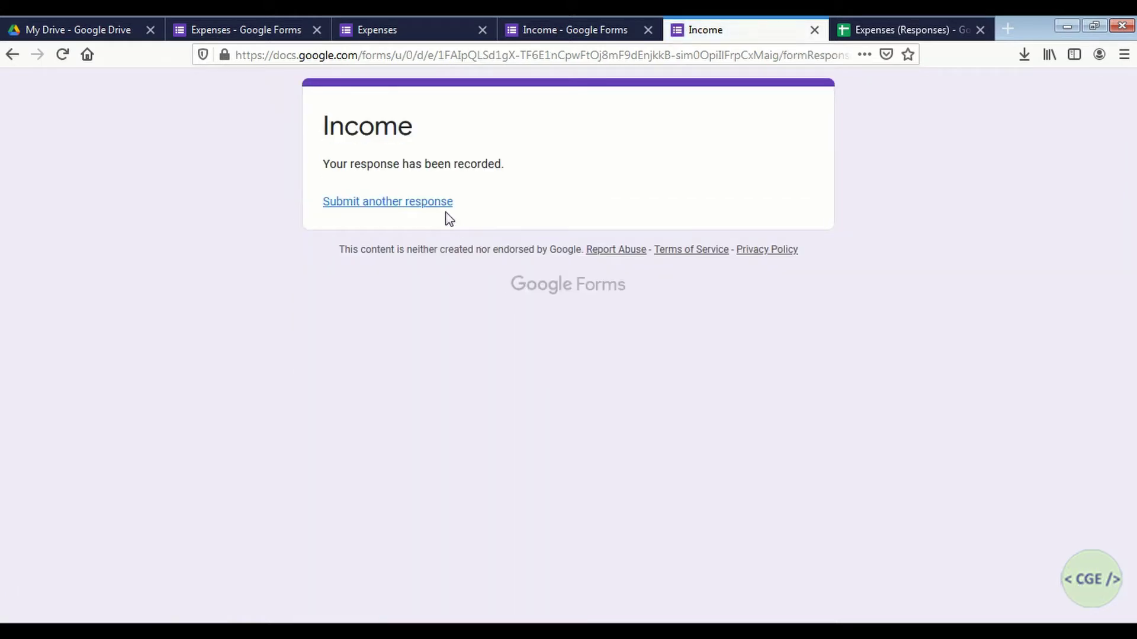
Start another Income response with 01/01/2021 as the Date.
left_click(442, 209)
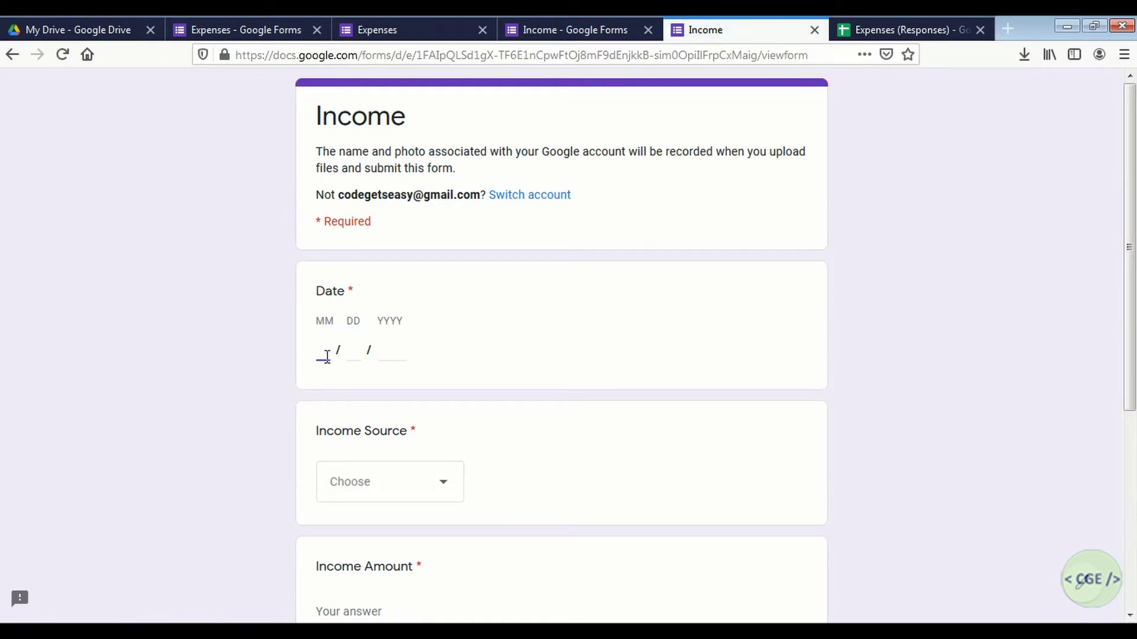
left_click(327, 357)
type("01")
key("Tab")
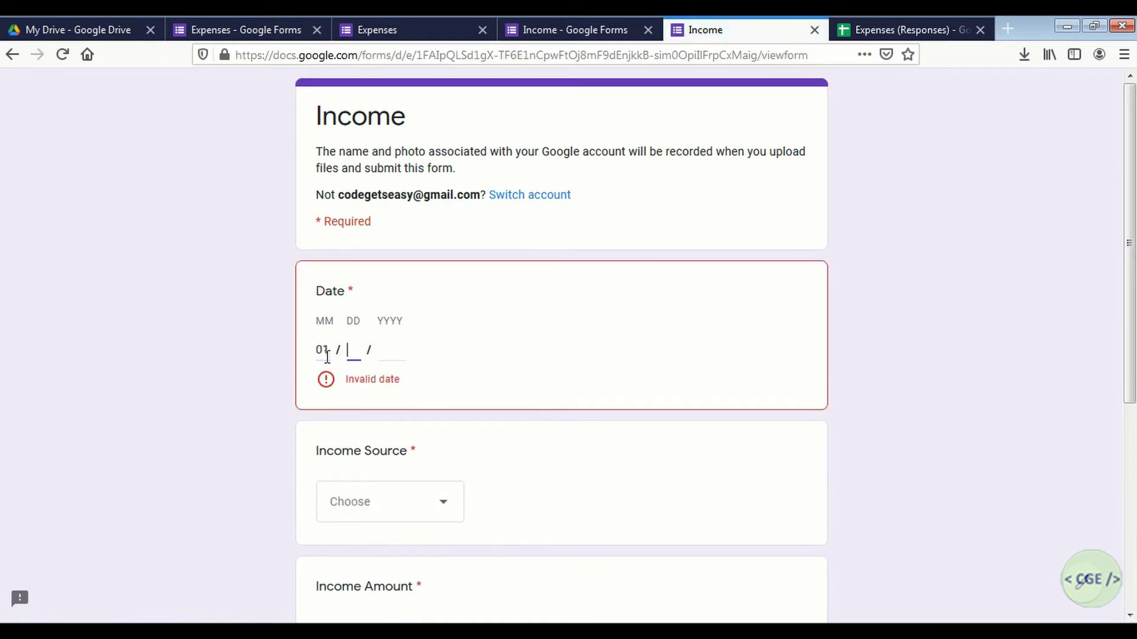
type("01")
key("Tab")
type("2")
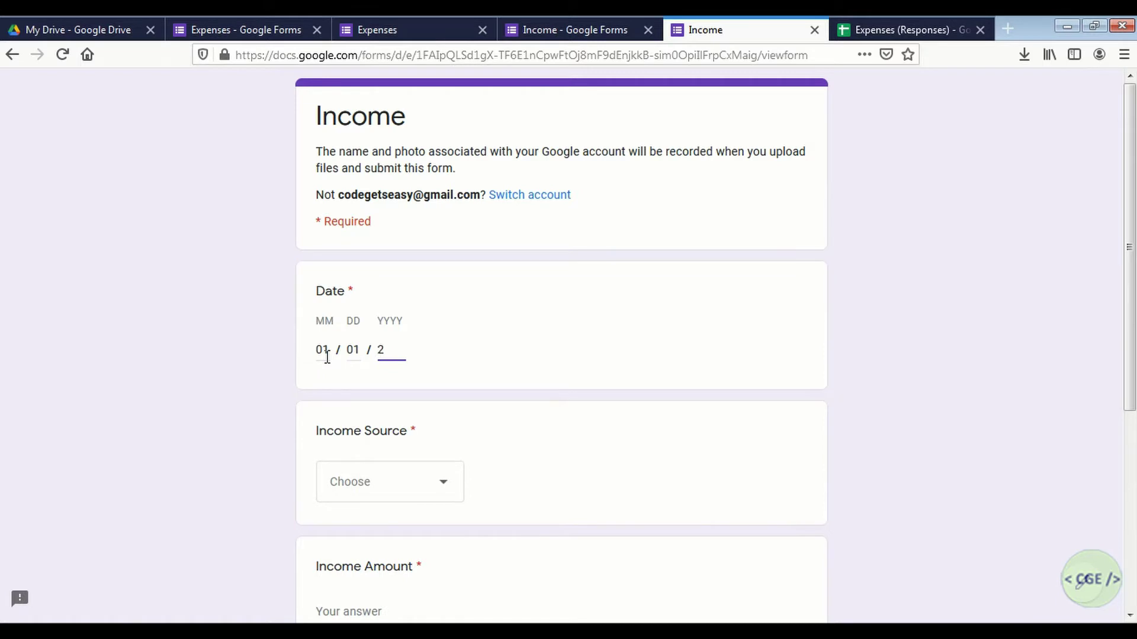
type("021")
key("Tab")
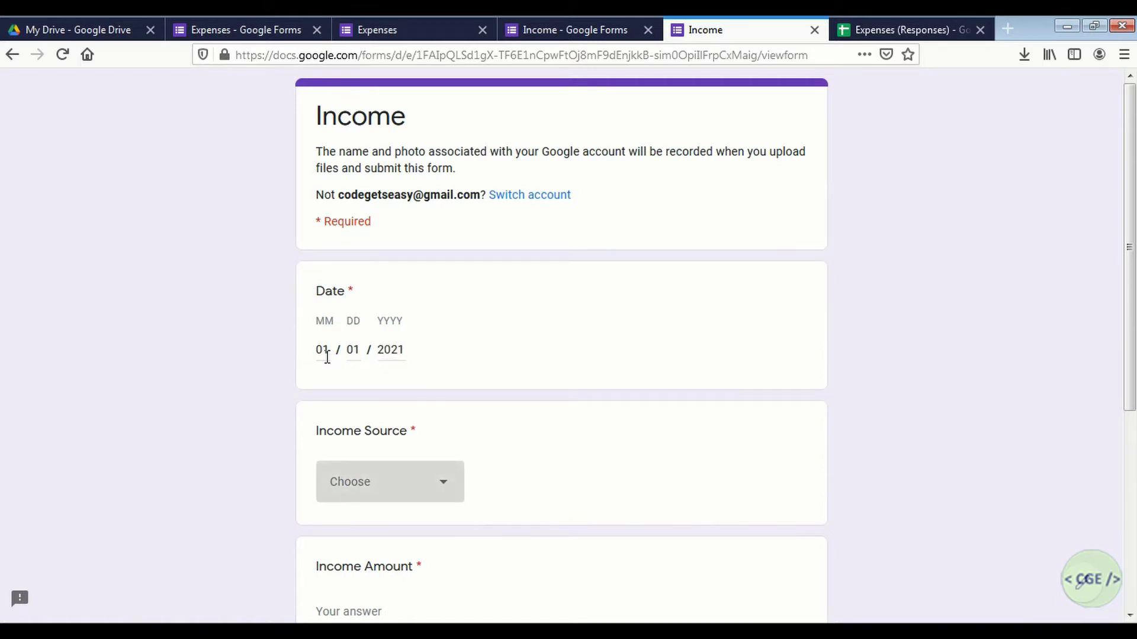
Choose Income Source 2, enter 3500 as the Income Amount and submit the Income response.
key("space")
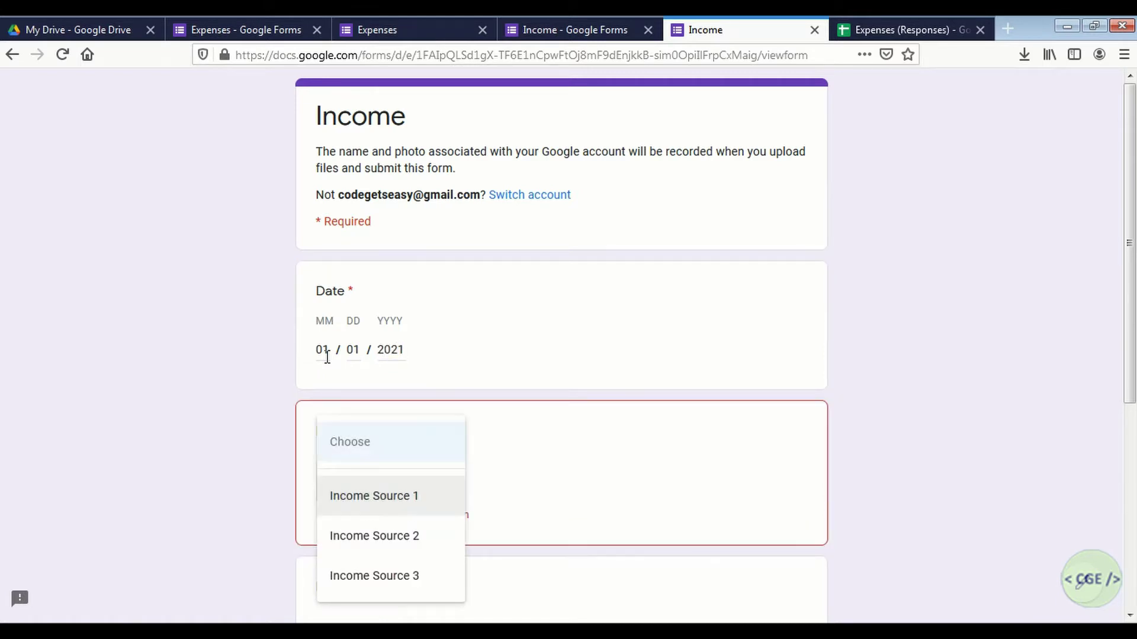
left_click(366, 534)
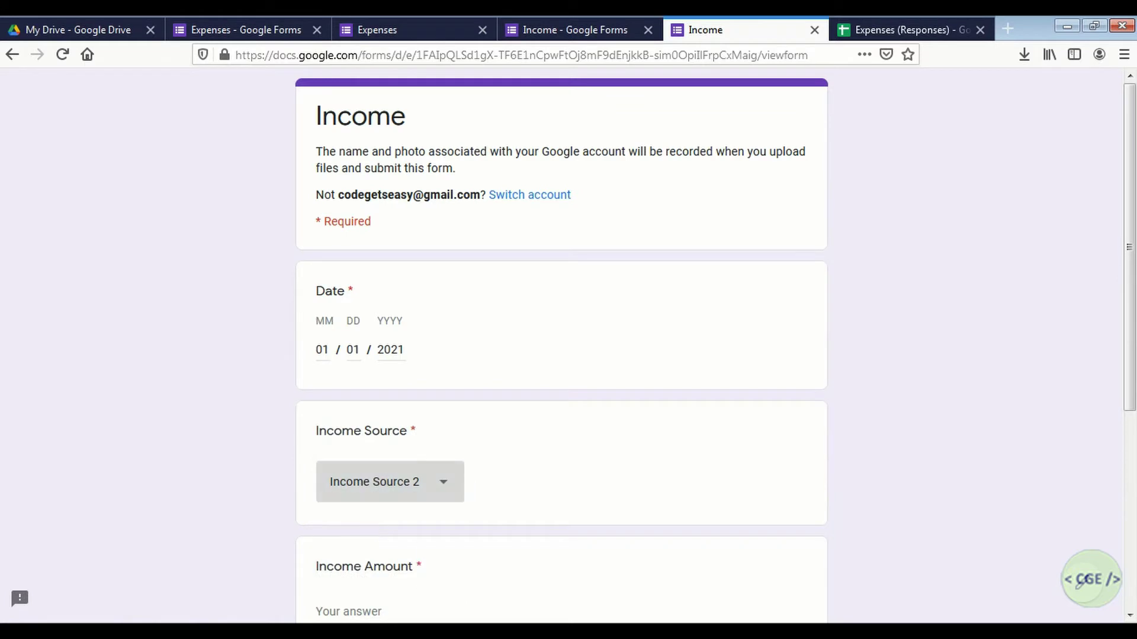
left_click(384, 616)
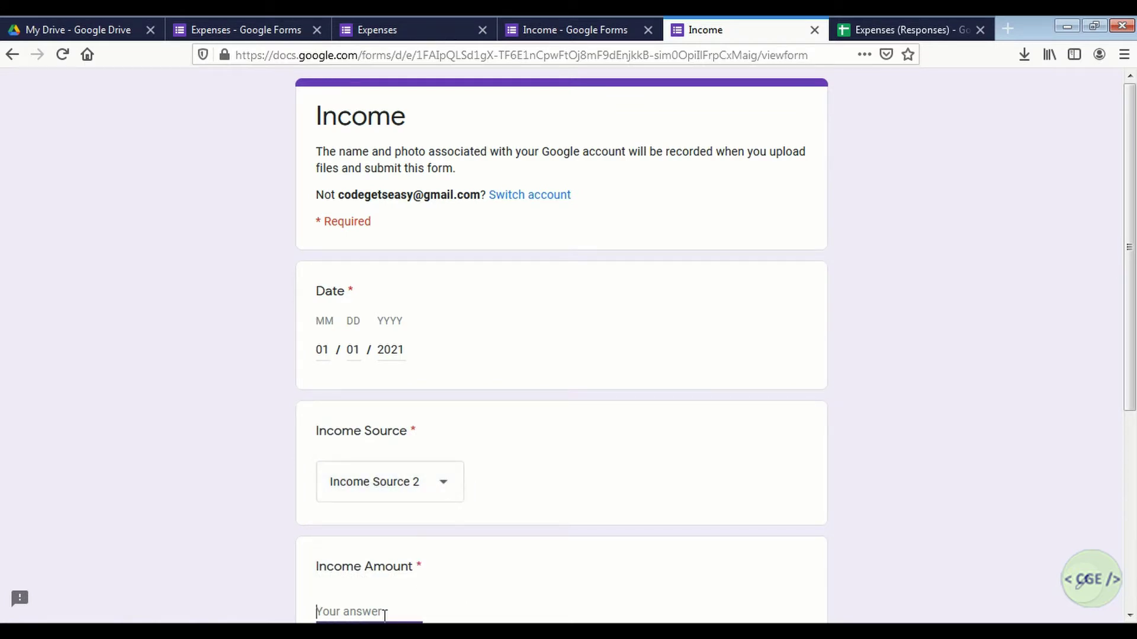
type("3500")
scroll(385, 615, "down", 3)
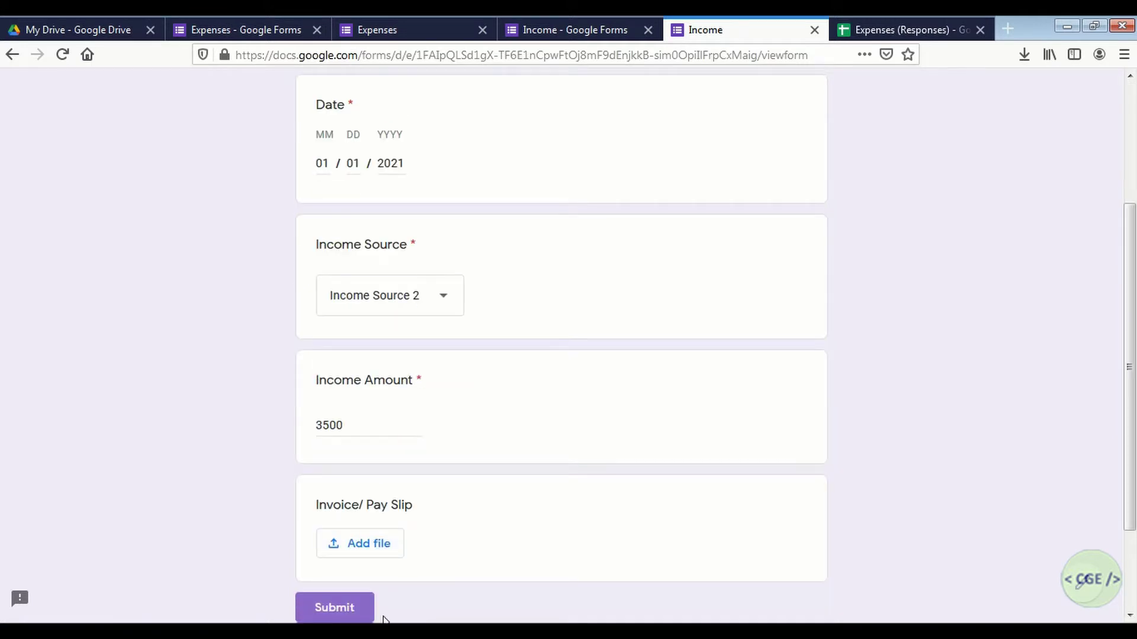
left_click(358, 605)
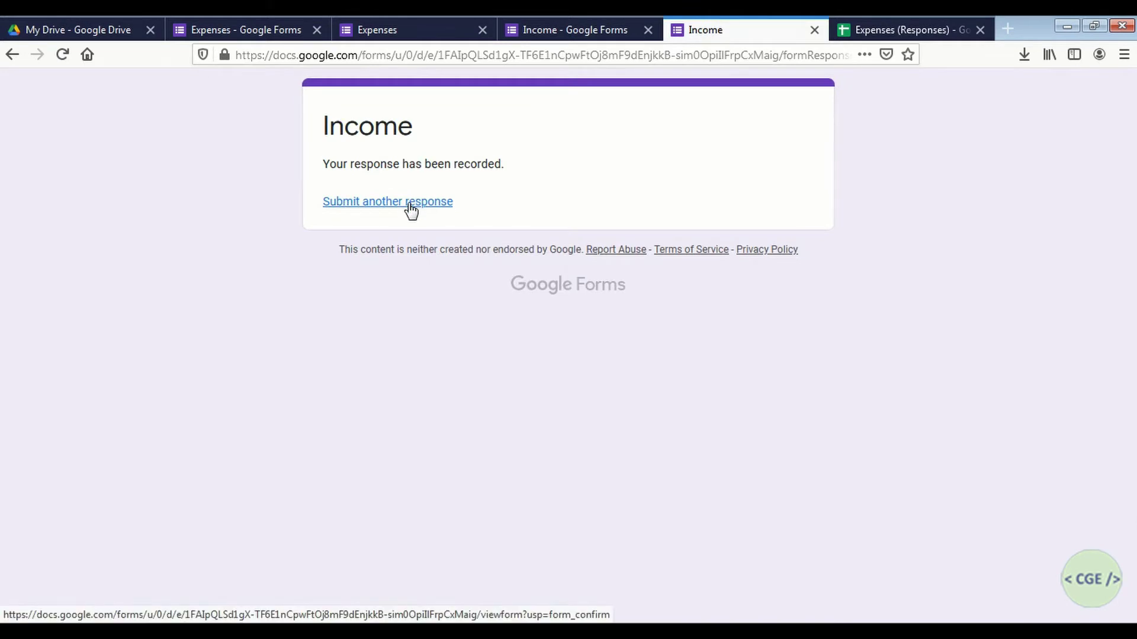
Start another Income response with 01/01/2021 as the Date.
left_click(409, 203)
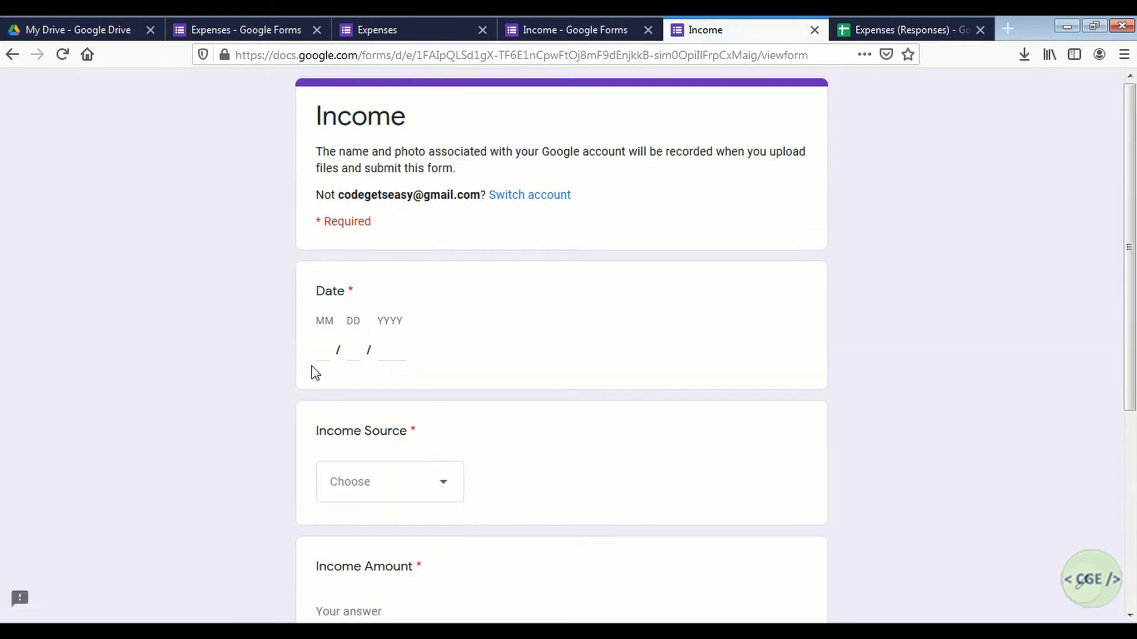
left_click(330, 351)
type("01 / ")
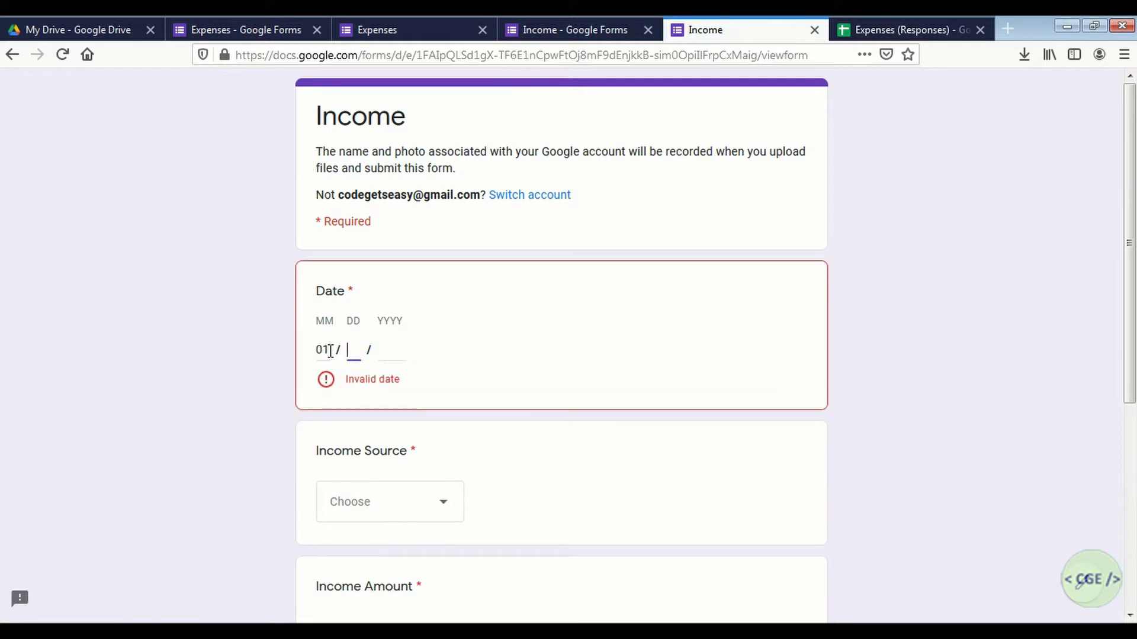
type("01 / 292")
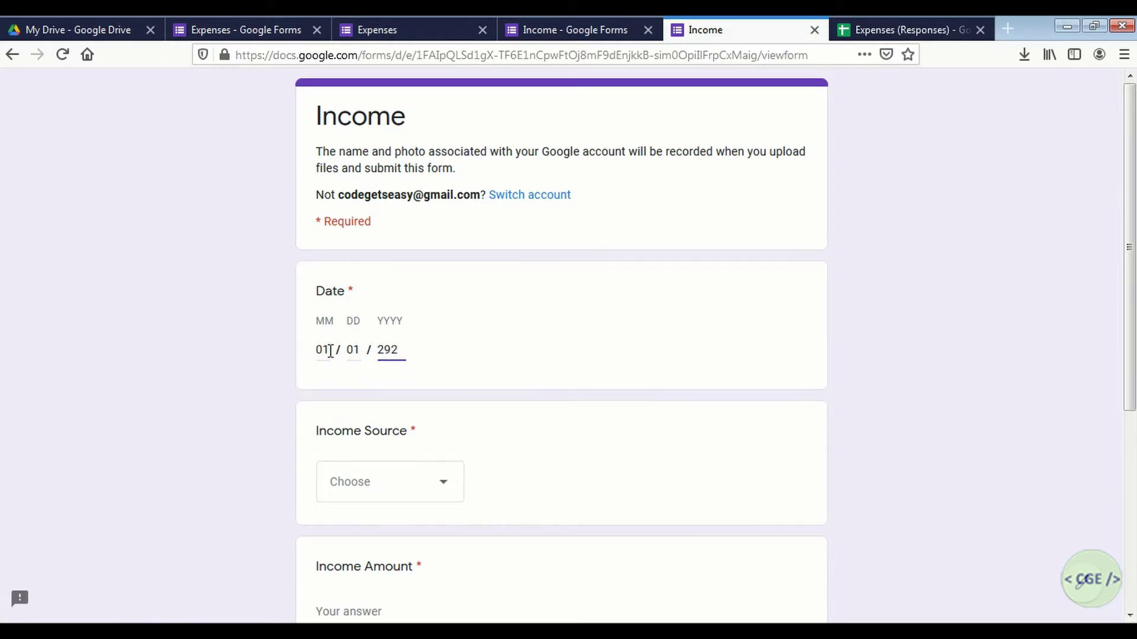
key("BackSpace")
key("BackSpace")
key("BackSpace")
type("021")
key("Tab")
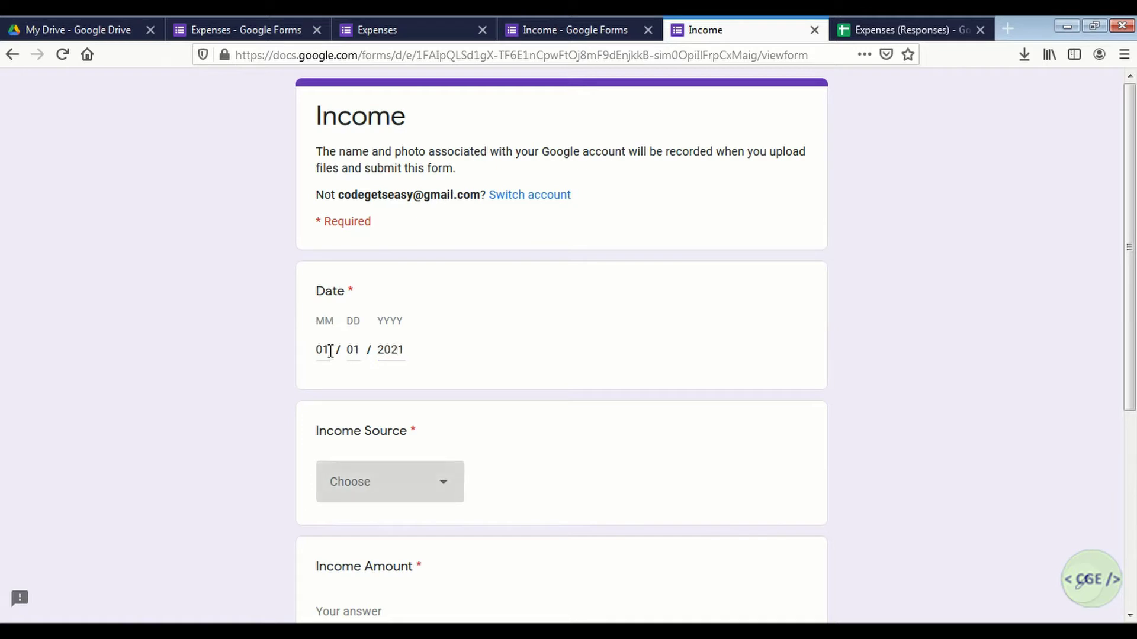
Choose Income Source 3, enter 800 as the Income Amount and submit the Income response.
key("space")
key("Down")
key("Down")
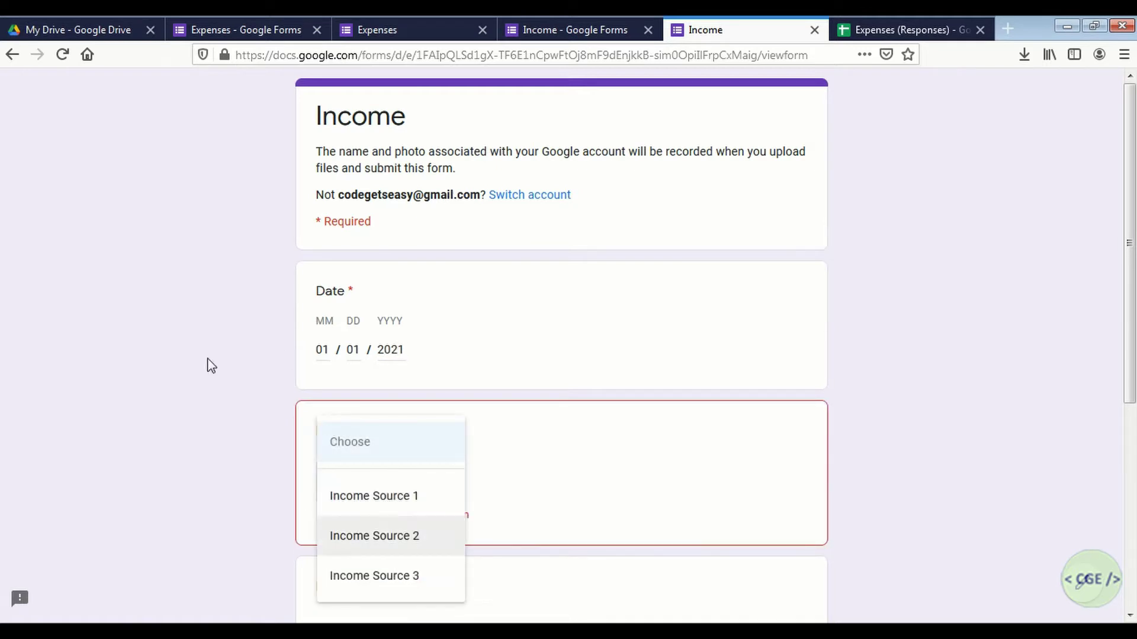
left_click(367, 577)
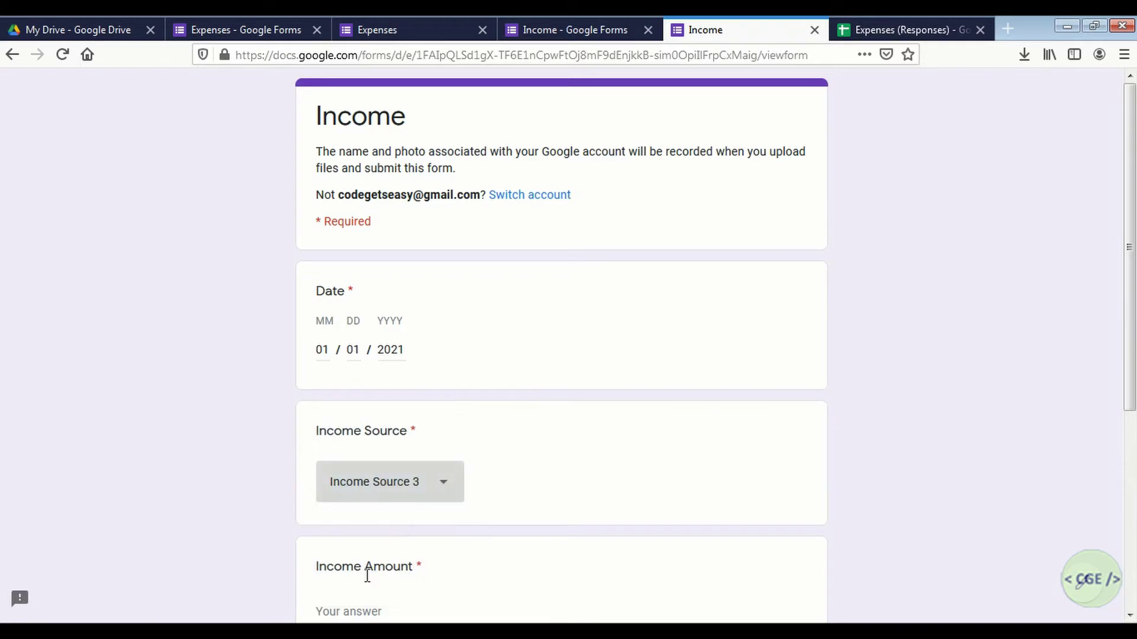
left_click(344, 598)
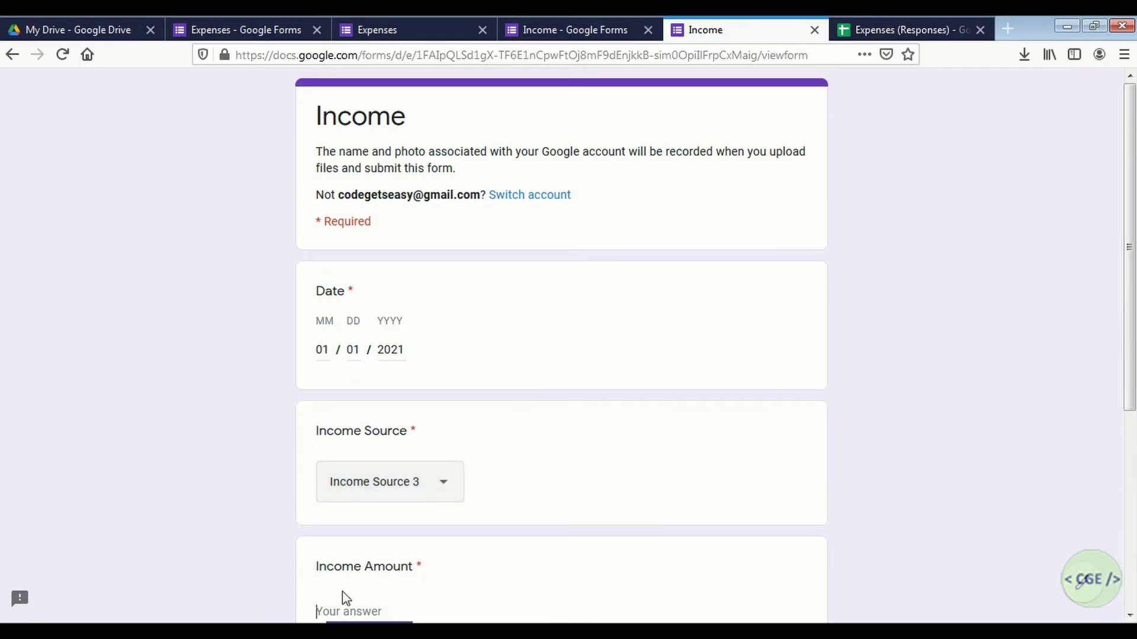
type("800")
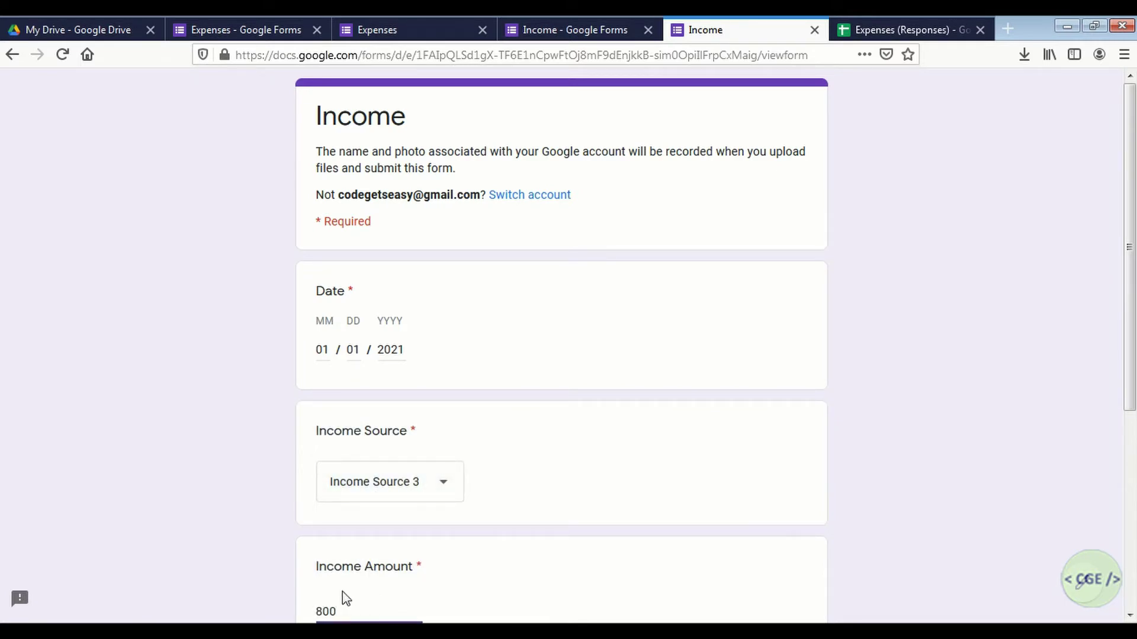
scroll(343, 592, "down", 3)
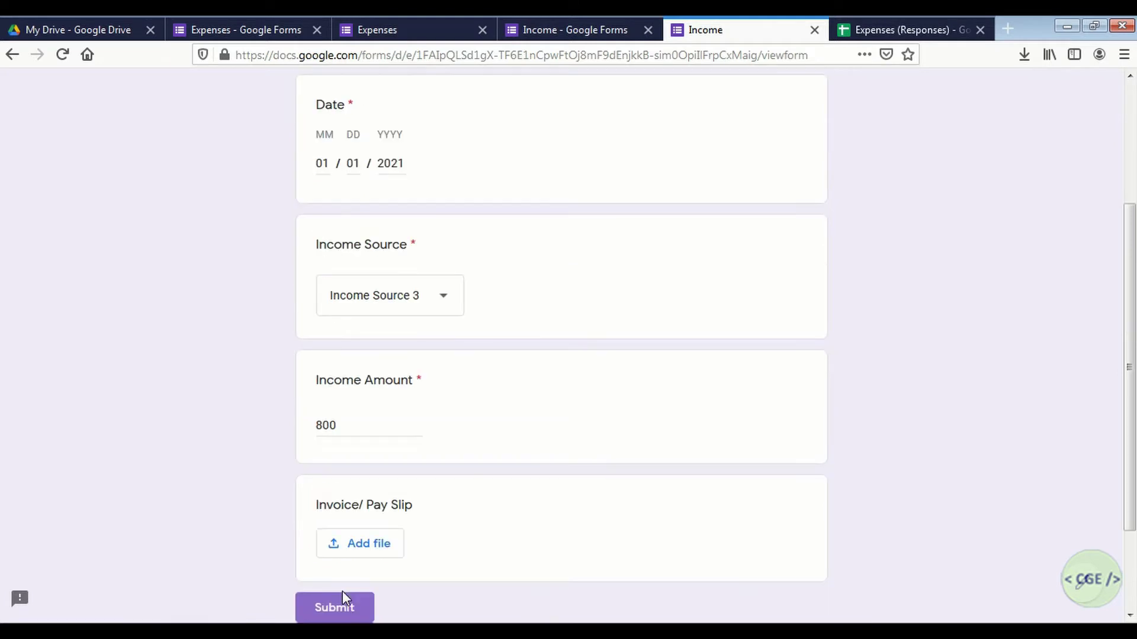
left_click(349, 610)
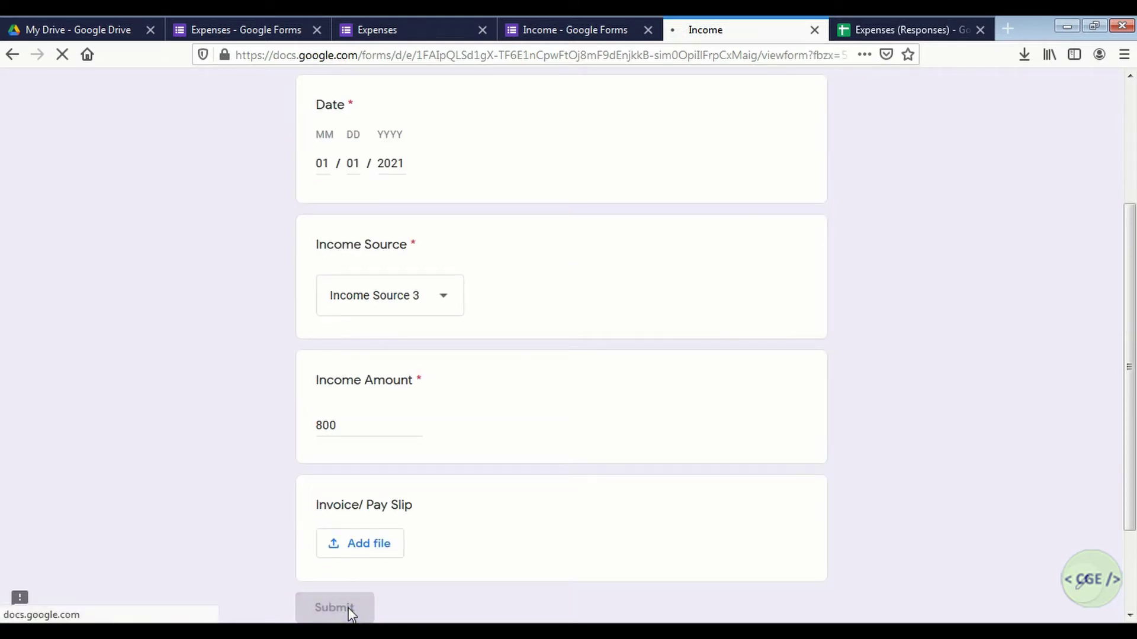
Start another Income response with 01/02/2021 as the Date.
left_click(441, 206)
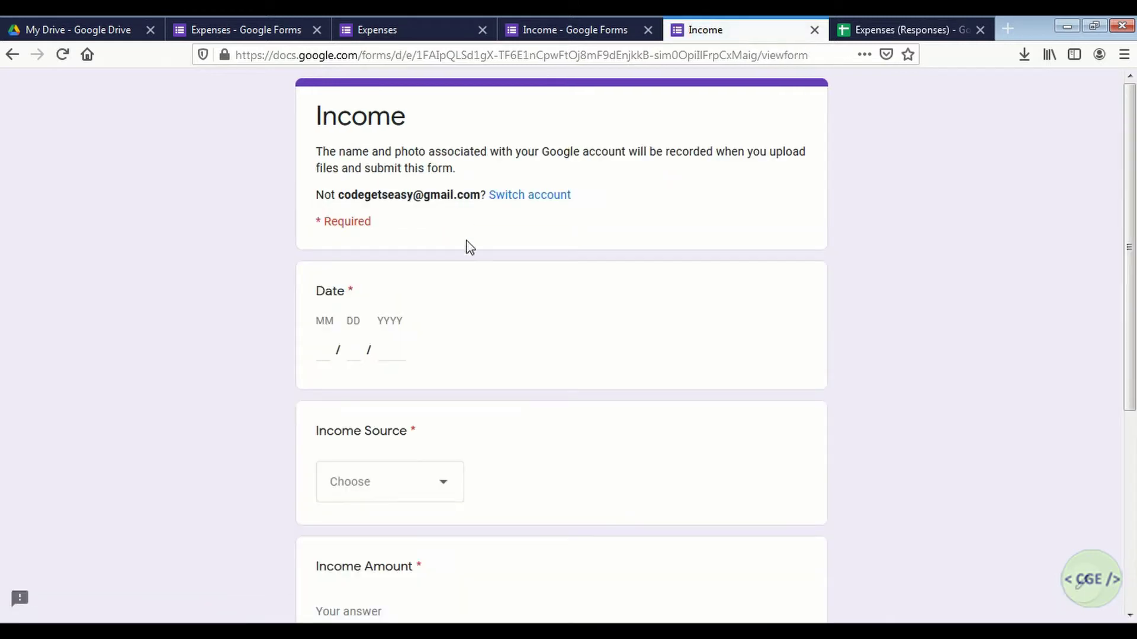
left_click(320, 349)
type("61")
key("Tab")
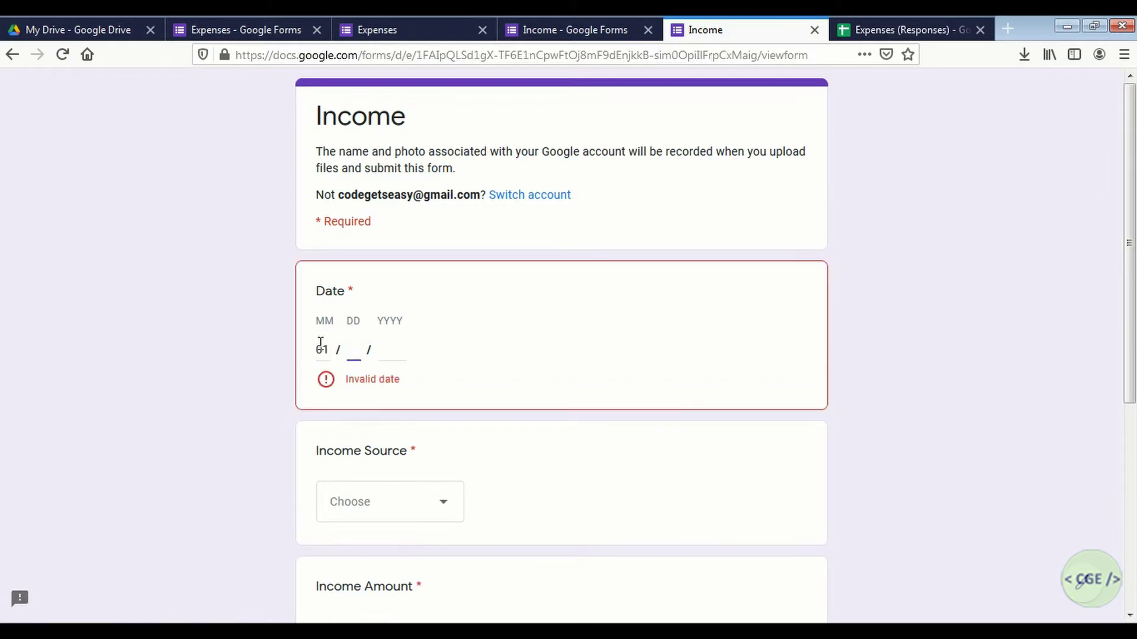
type("02 / 2")
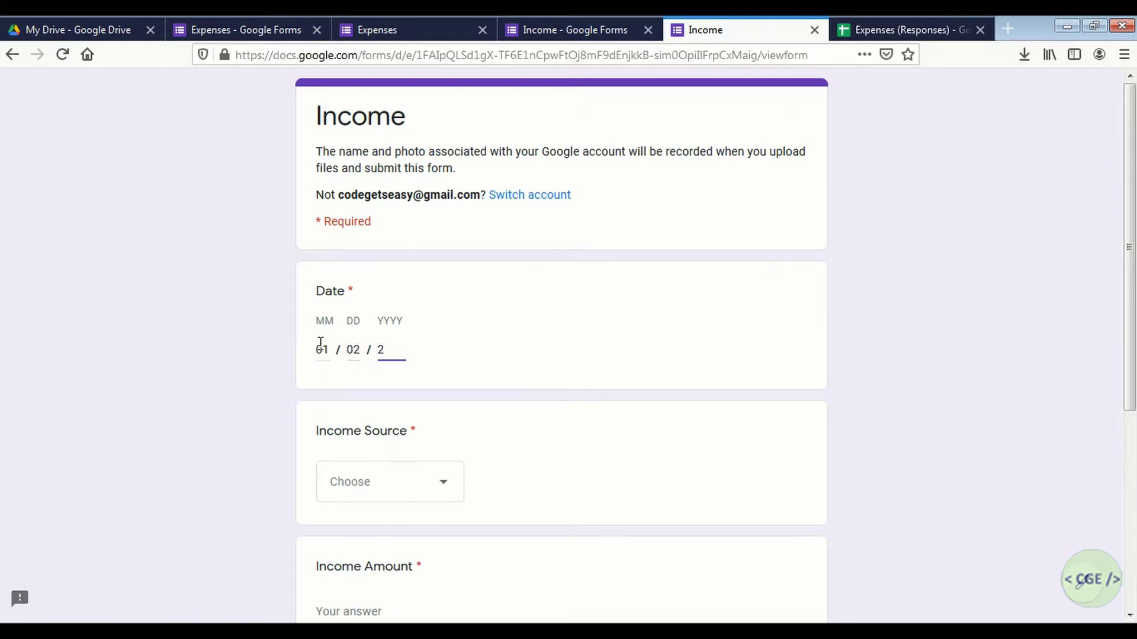
type("021")
key("Tab")
Choose Income Source 1, enter 4000 as the Income Amount and submit the Income response.
key("space")
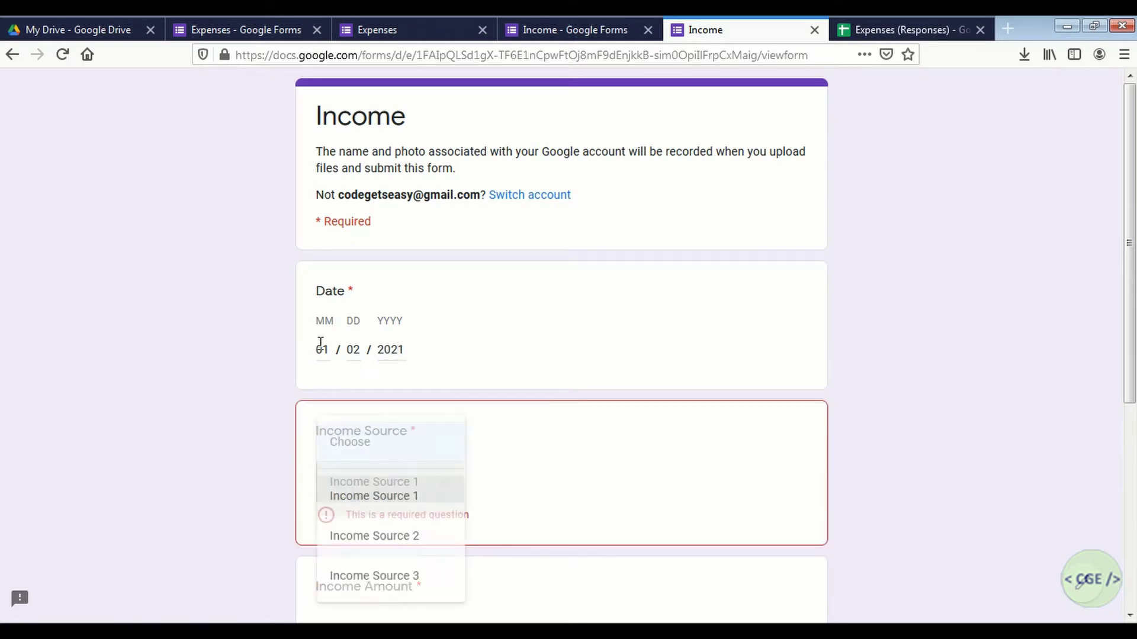
left_click(392, 497)
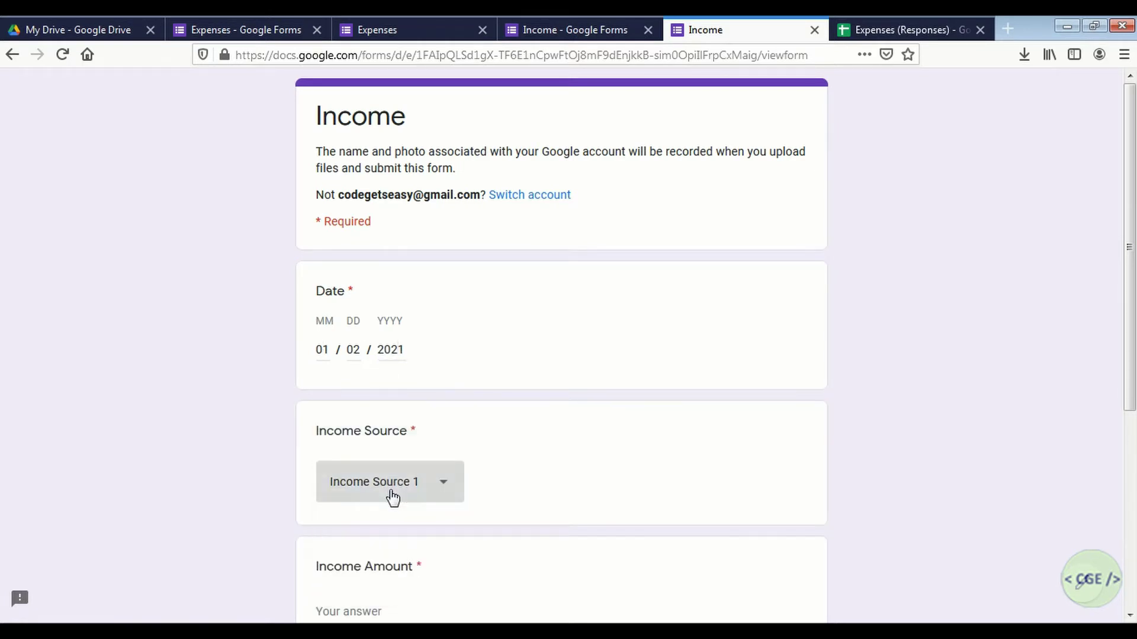
key("Tab")
type("4000")
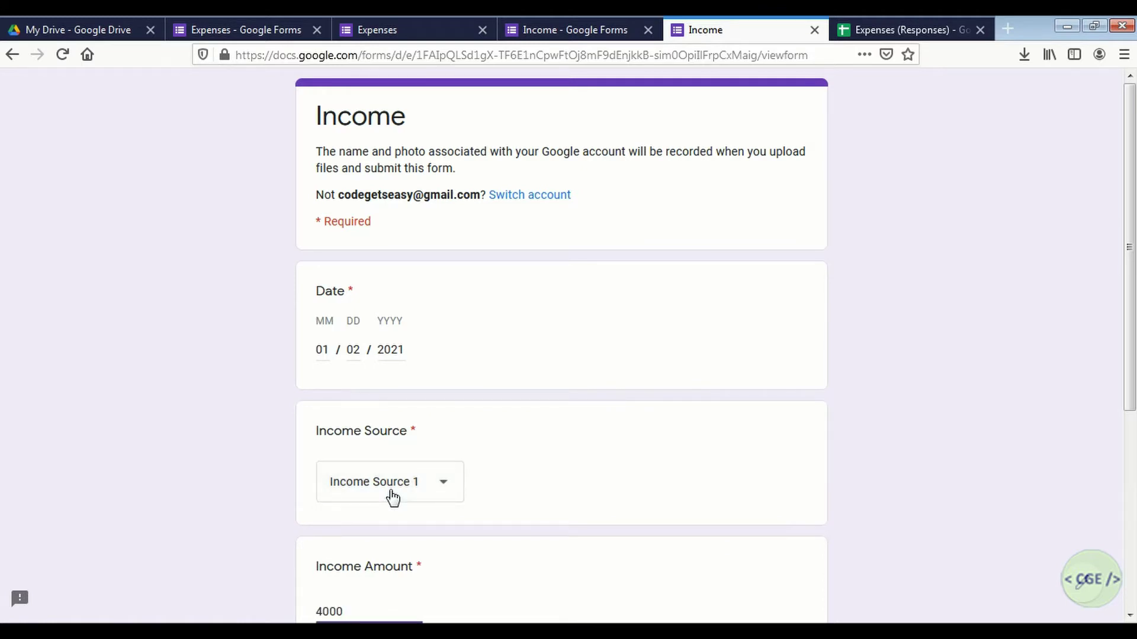
scroll(392, 497, "down", 2)
scroll(392, 497, "down", 2)
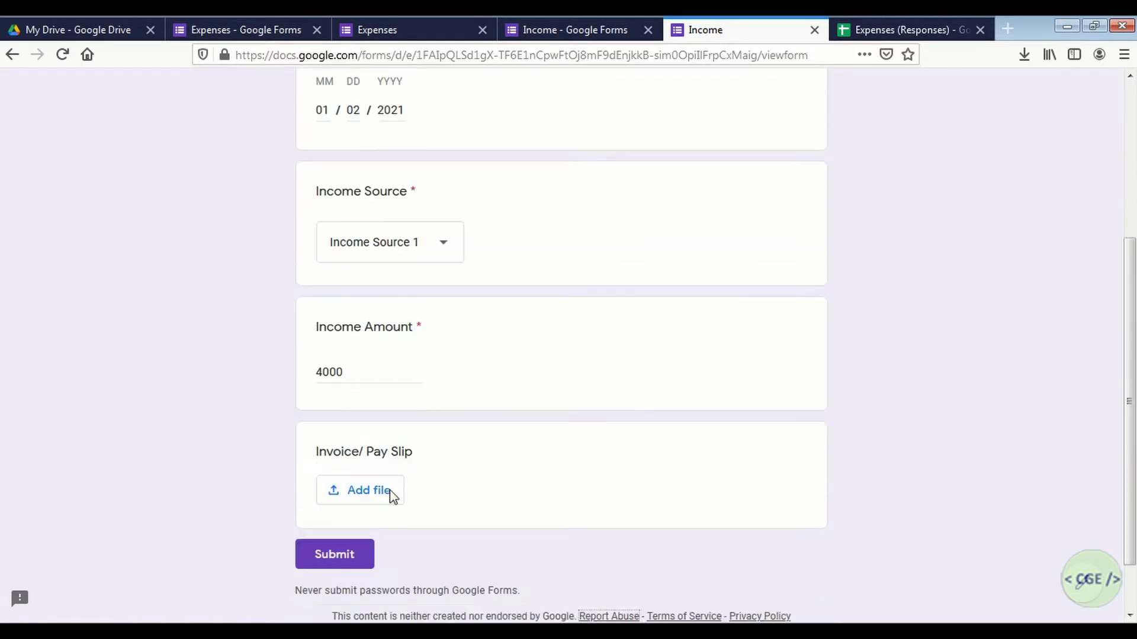
left_click(348, 559)
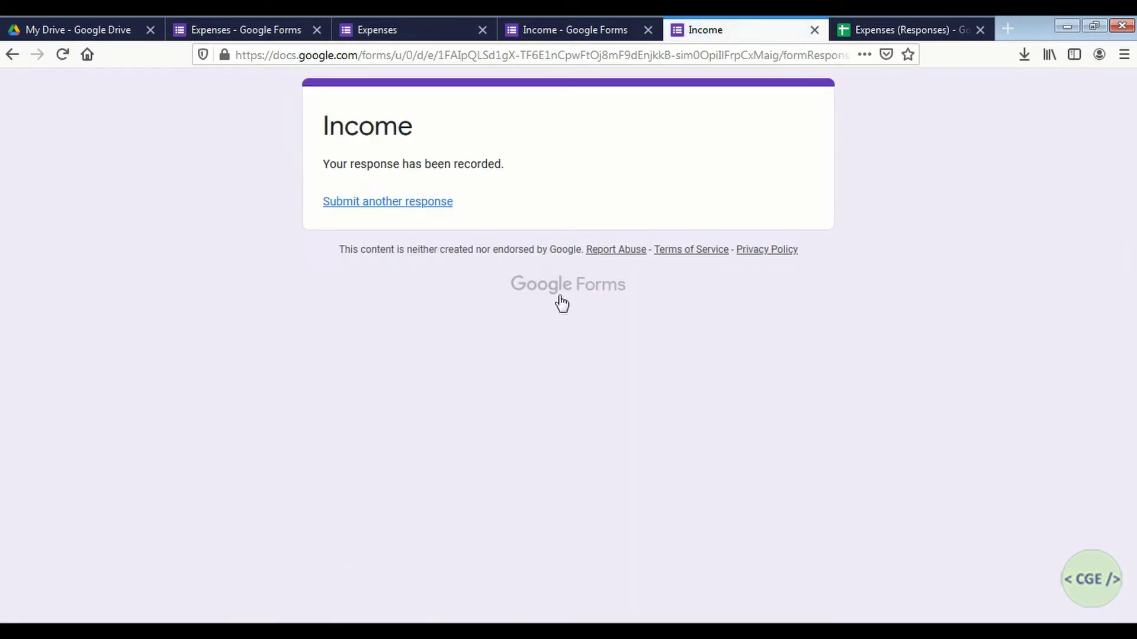
Show the Income sheet in the linked responses spreadsheet and rename the spreadsheet as Code Gets Easy's Income Expenses.
left_click(872, 33)
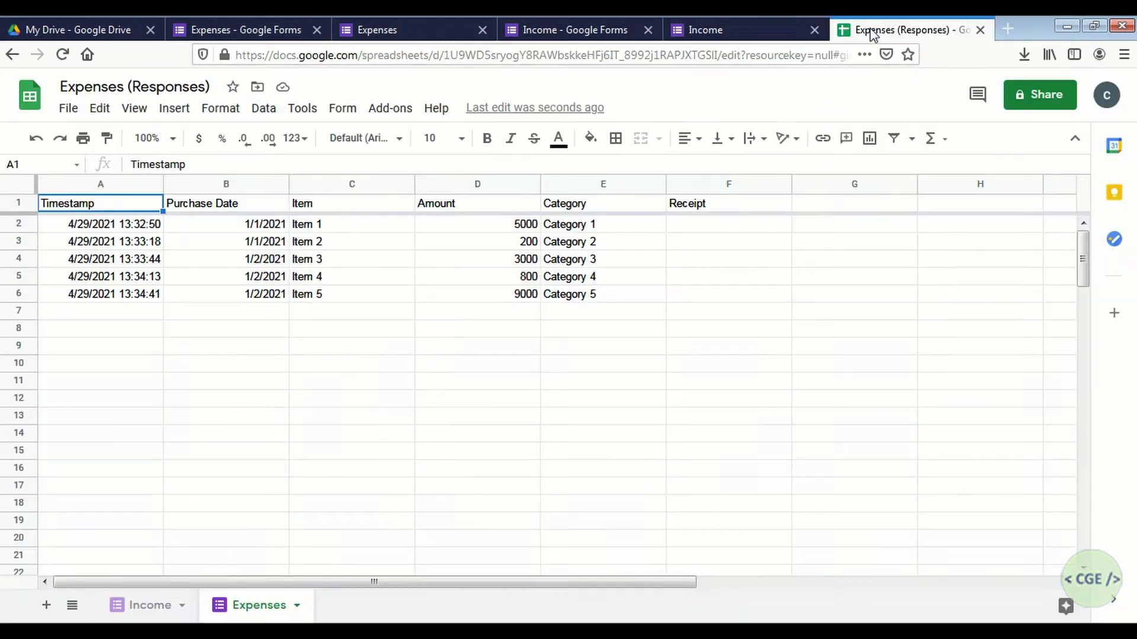
left_click(149, 605)
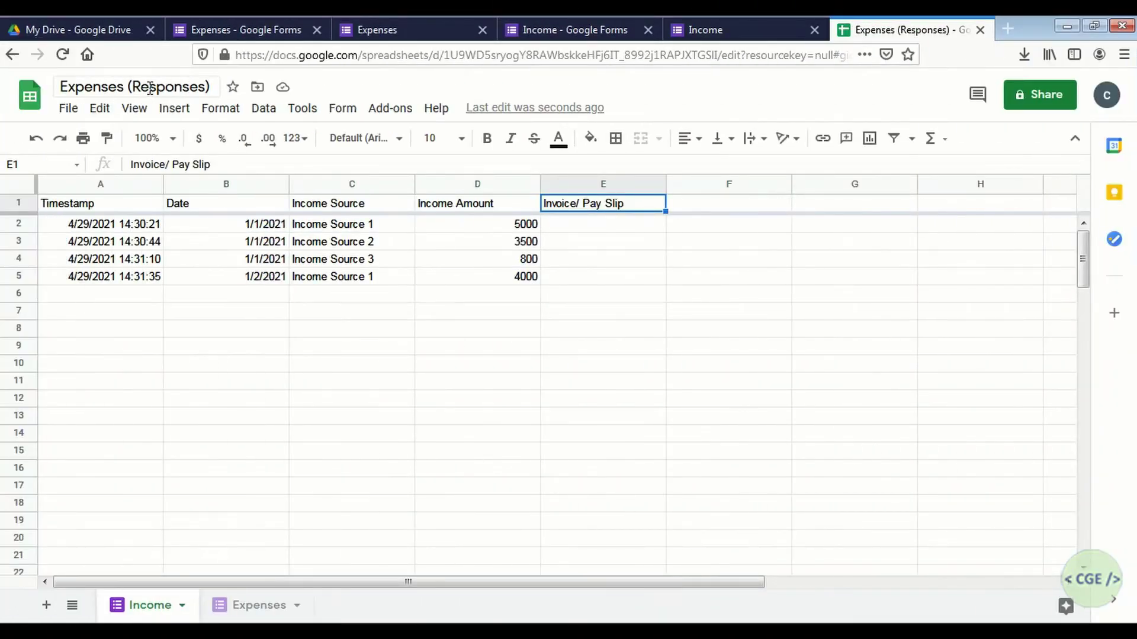
left_click(150, 88)
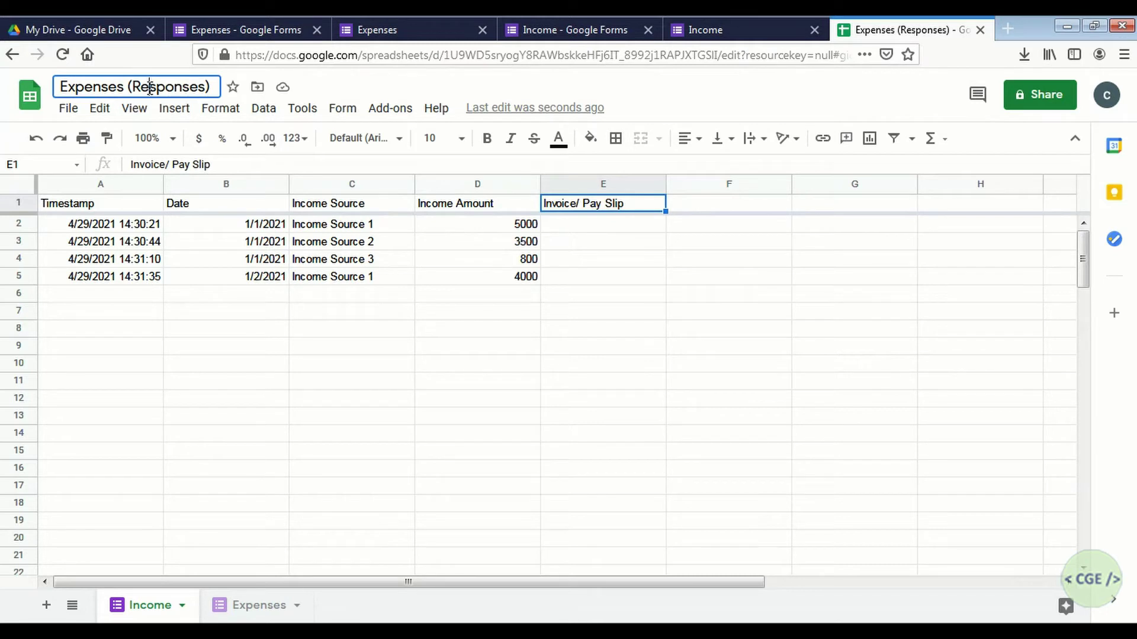
double_click(150, 88)
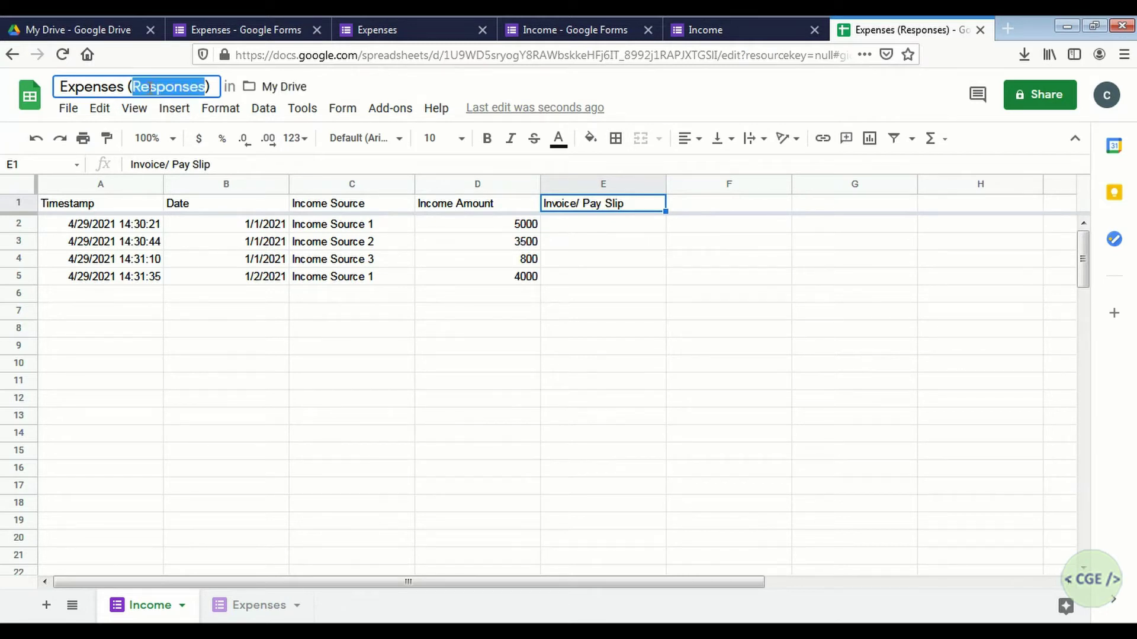
key("ctrl+a")
type("Co")
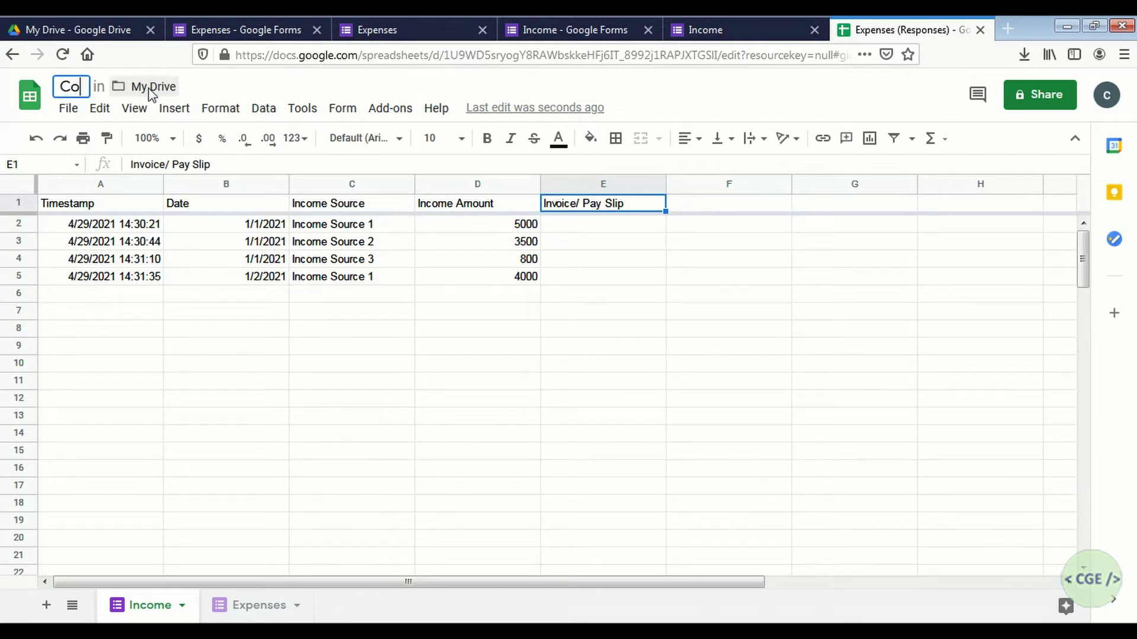
type("de Get")
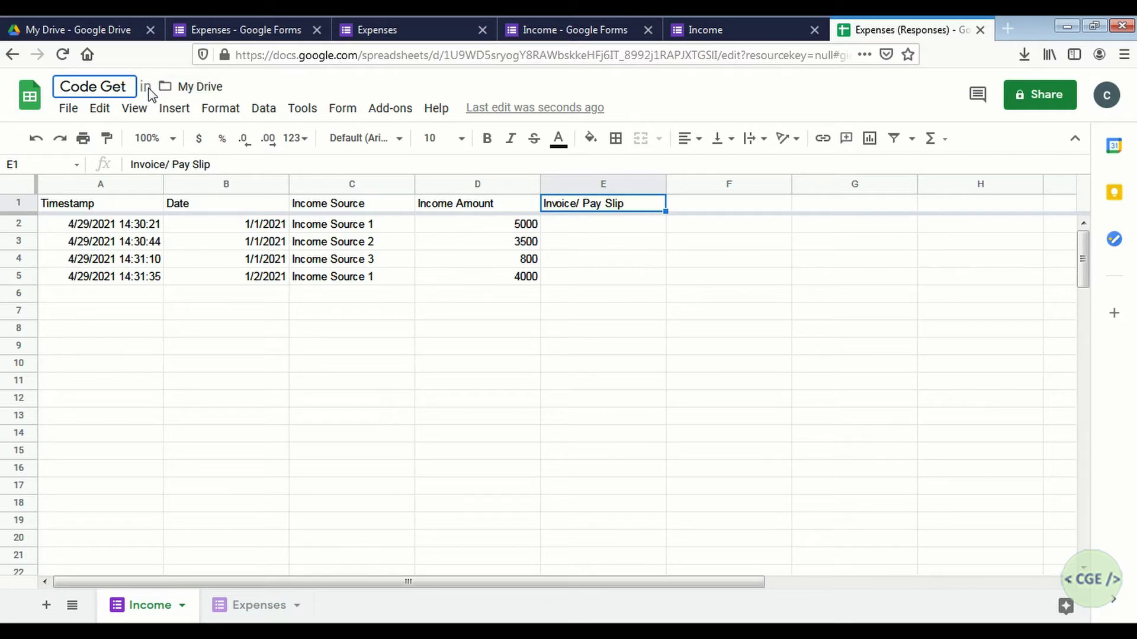
type("s Easy")
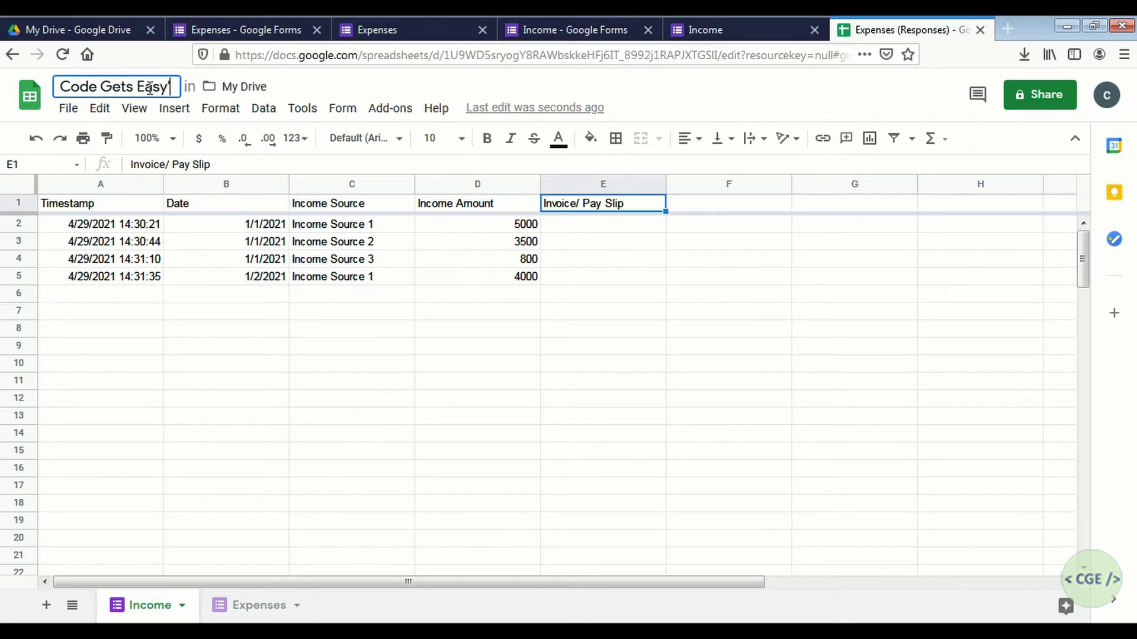
type("'s Inc")
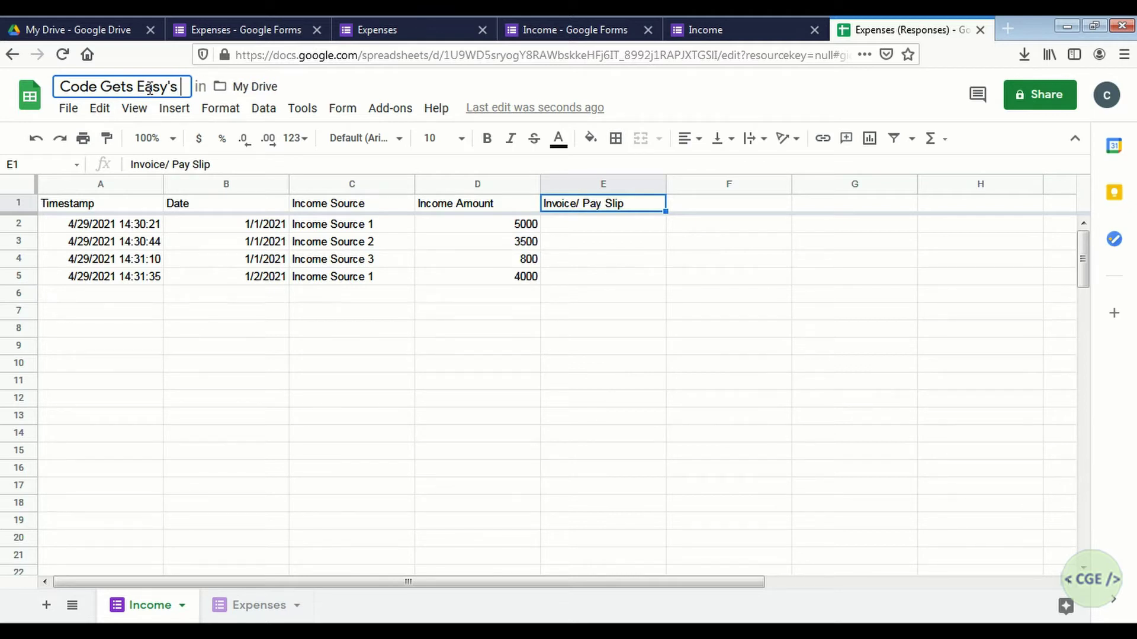
type("ome")
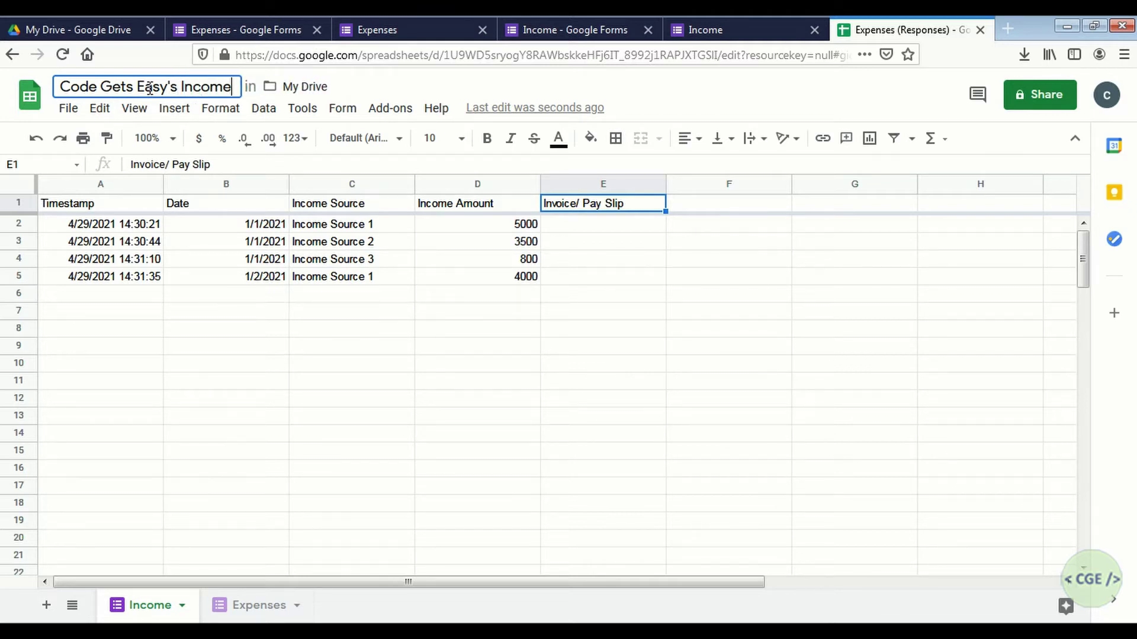
type(" E")
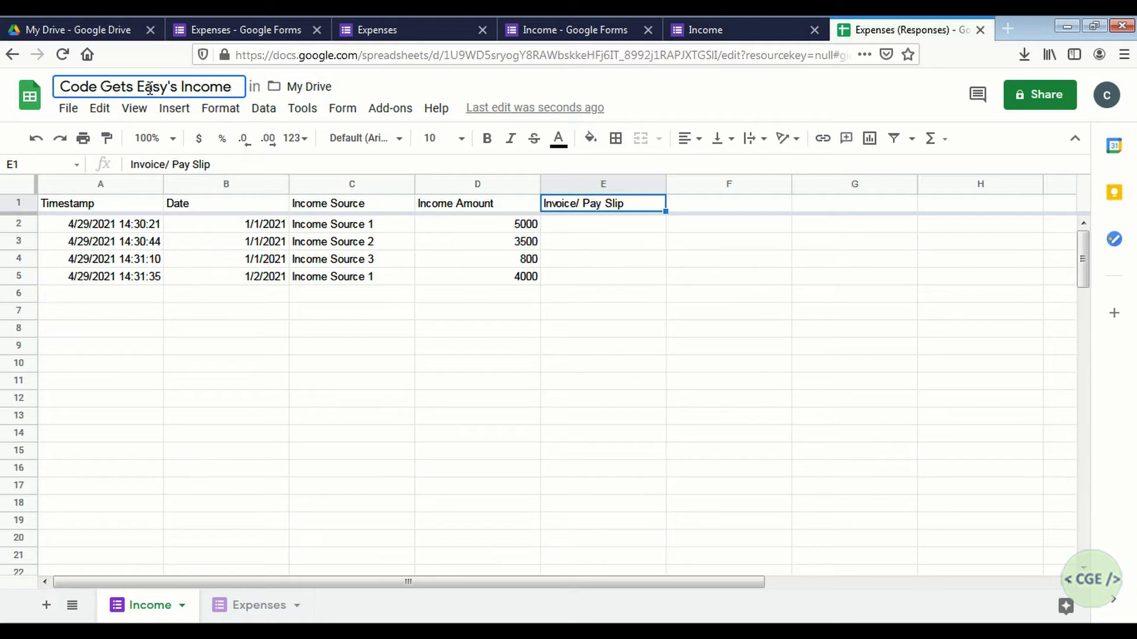
type(" Exp")
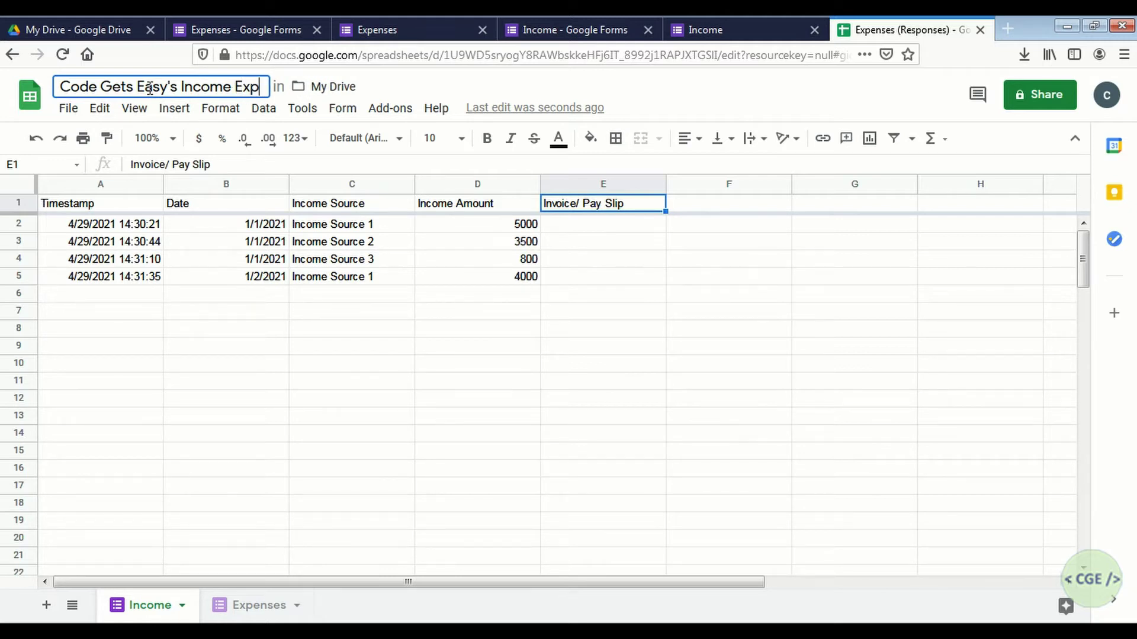
type("enses")
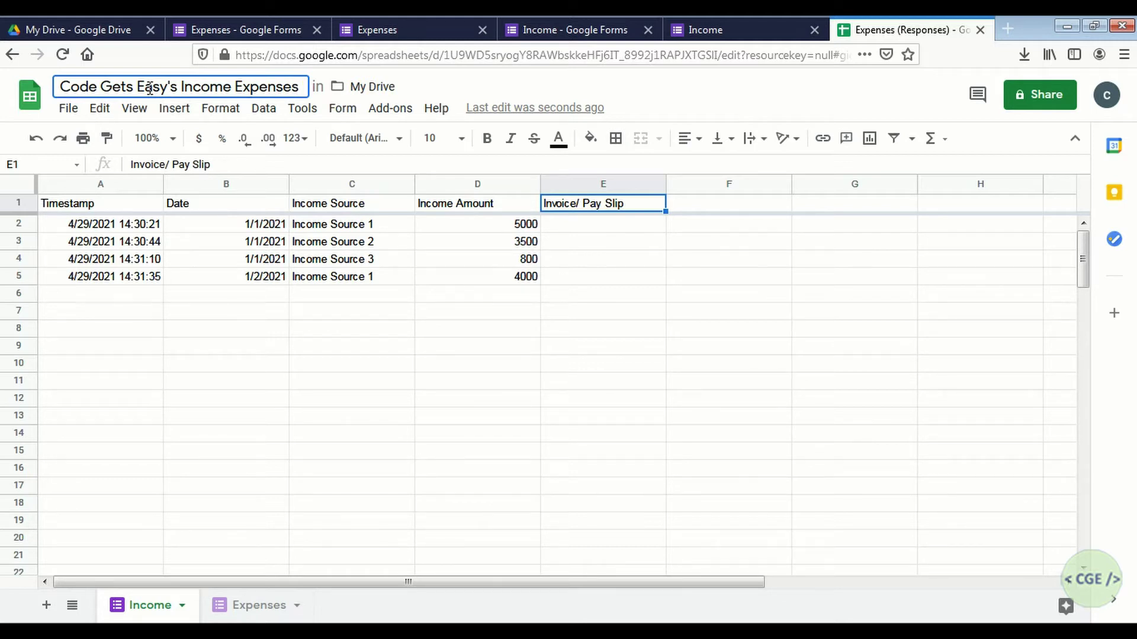
left_click(408, 371)
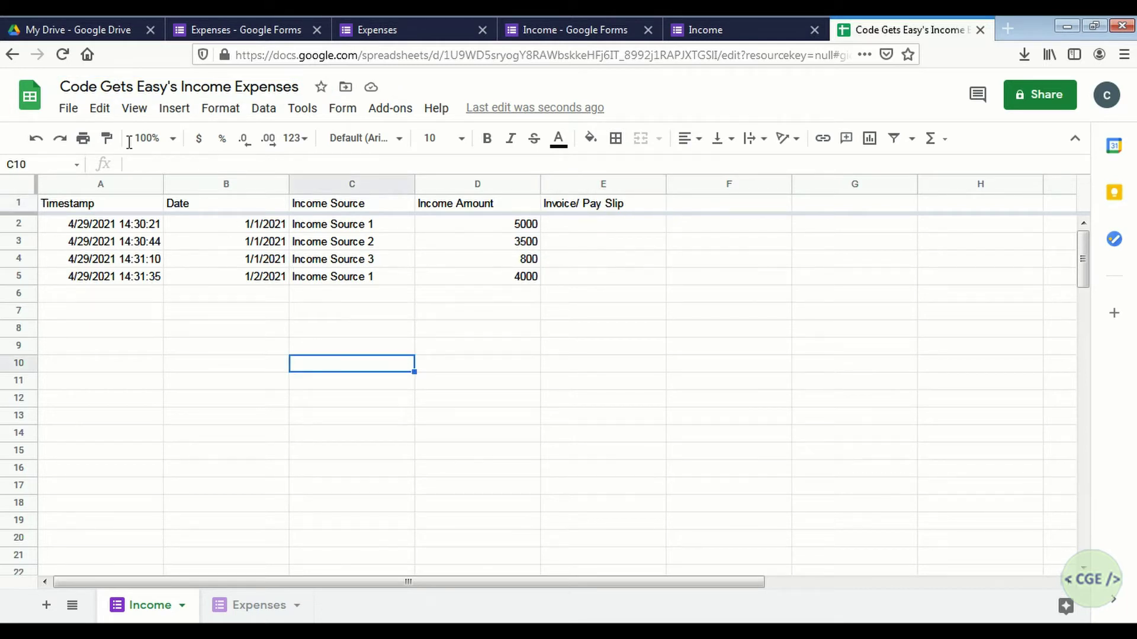
Set the spreadsheet's locale to India and its time zone to (GMT+05:30) India Standard Time, and save the settings.
left_click(68, 109)
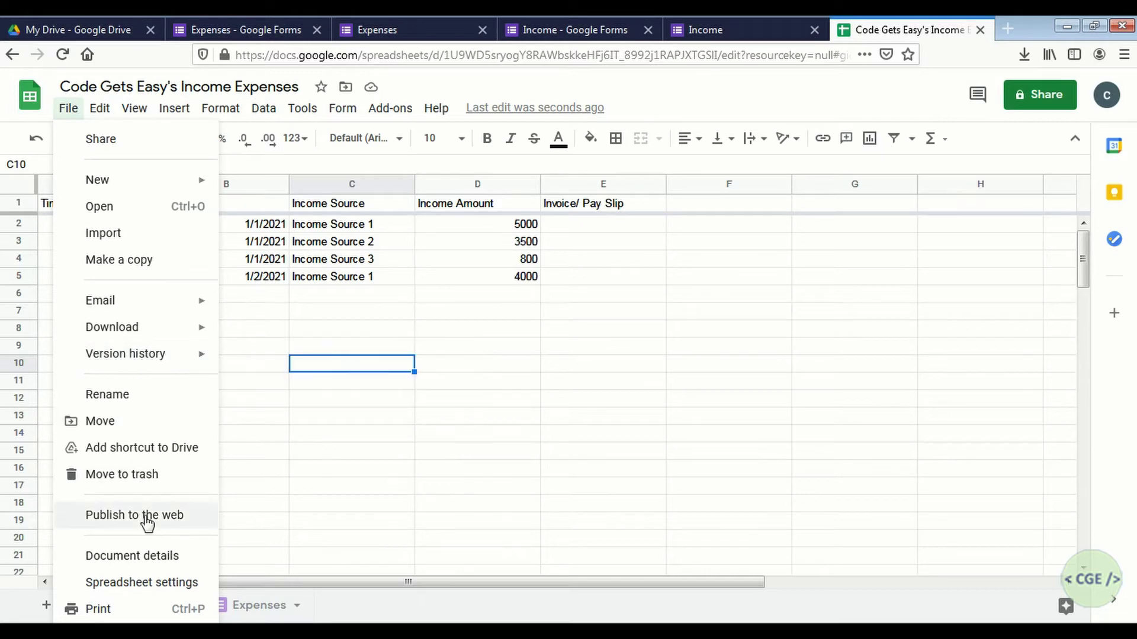
left_click(142, 583)
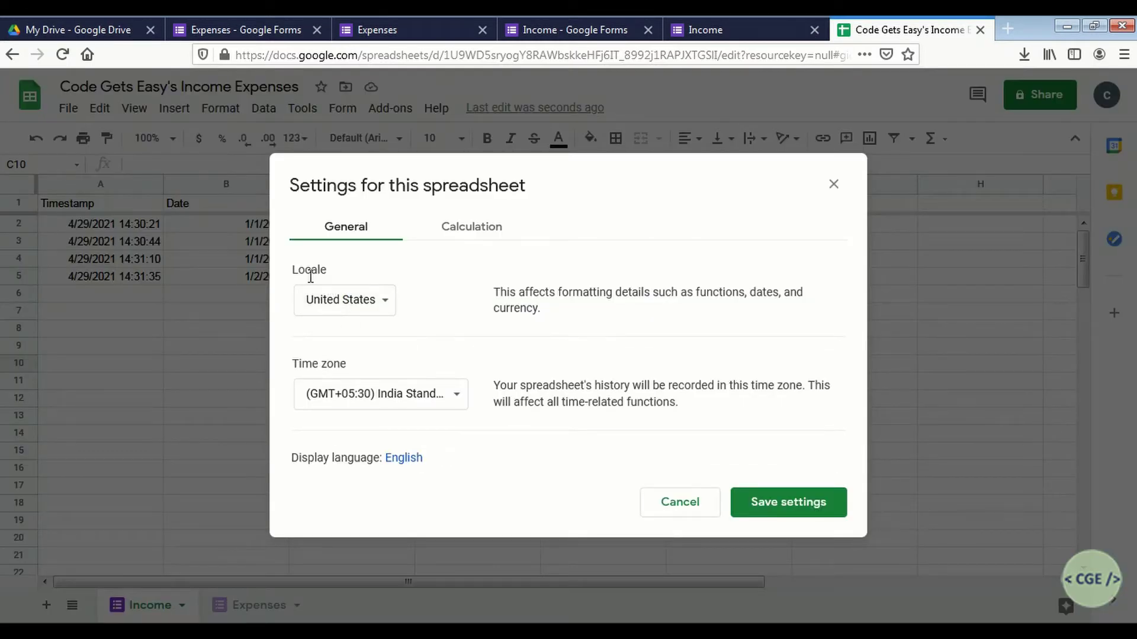
double_click(317, 267)
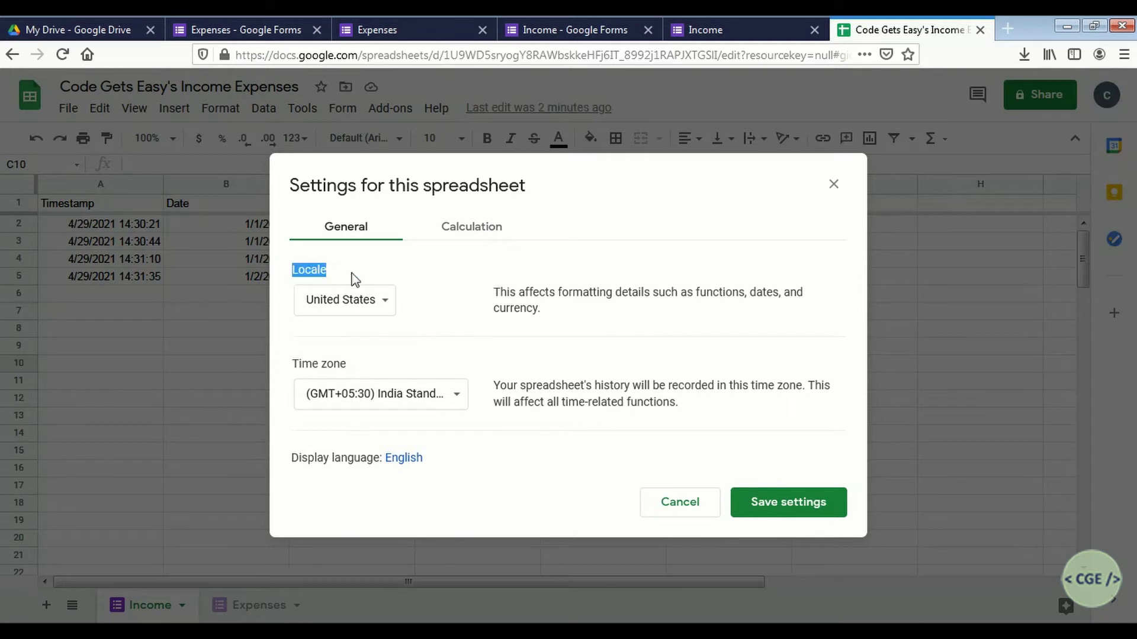
left_click(382, 301)
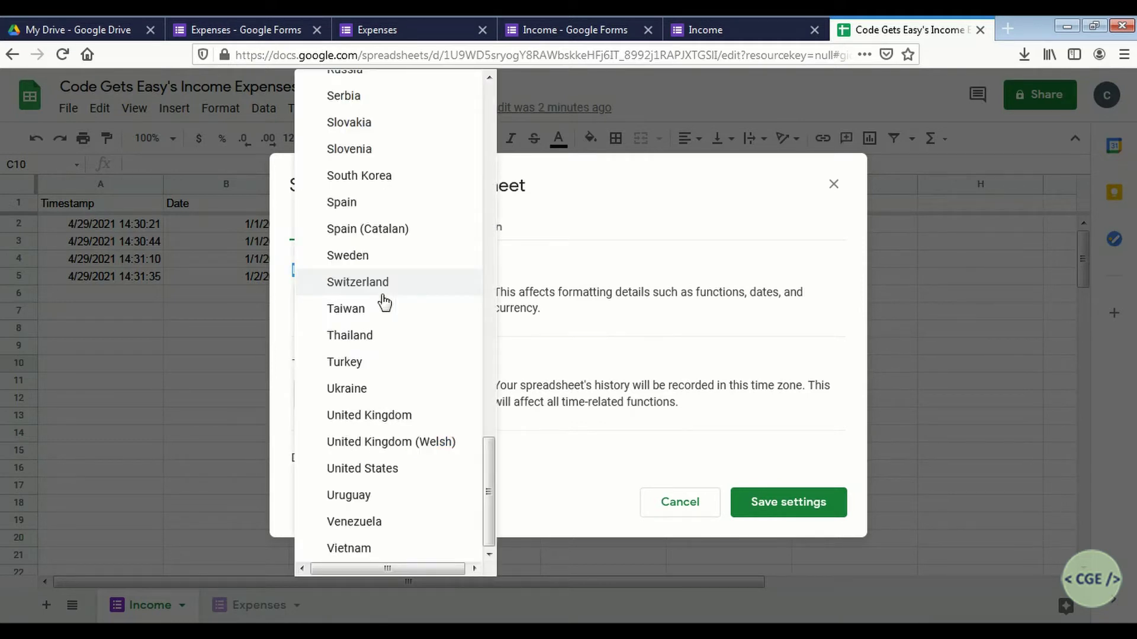
scroll(383, 302, "up", 10)
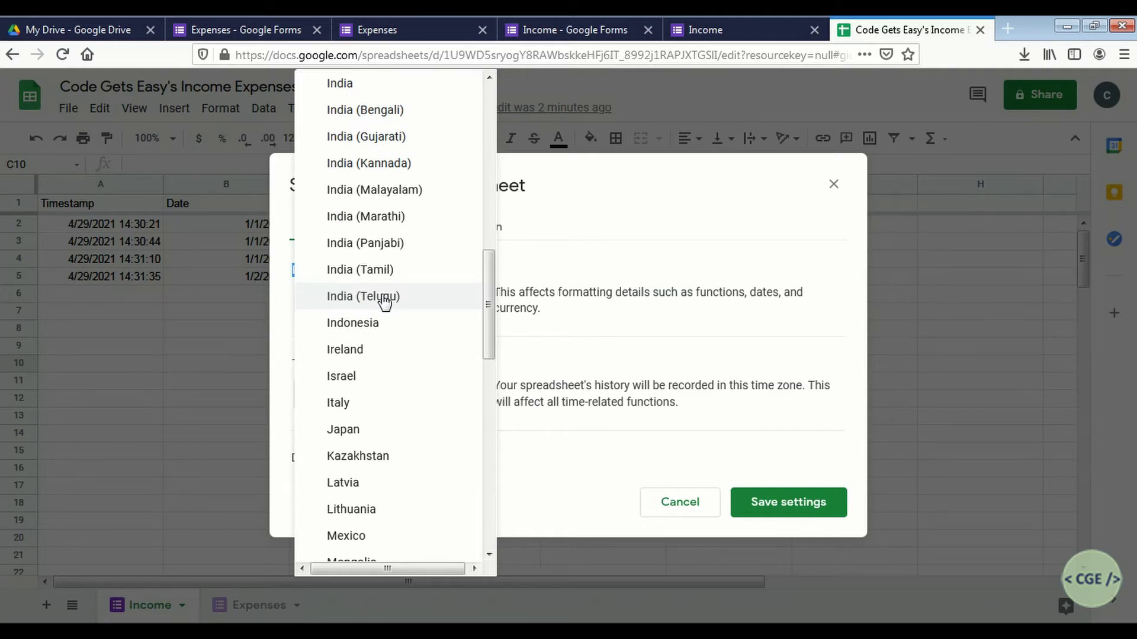
left_click(362, 85)
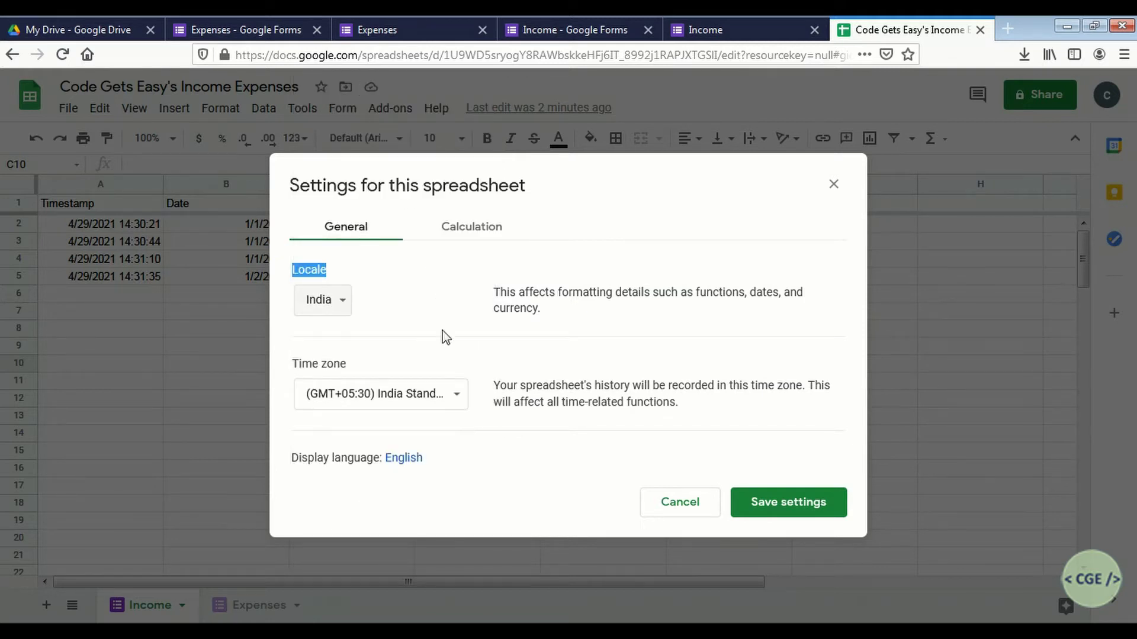
left_click(460, 395)
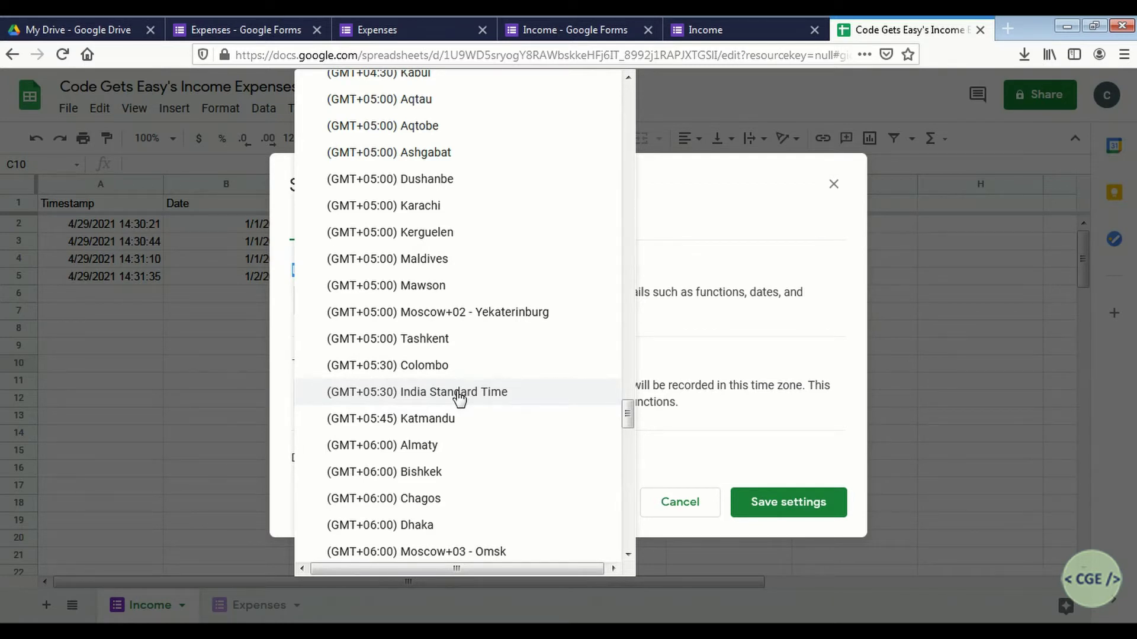
left_click(460, 393)
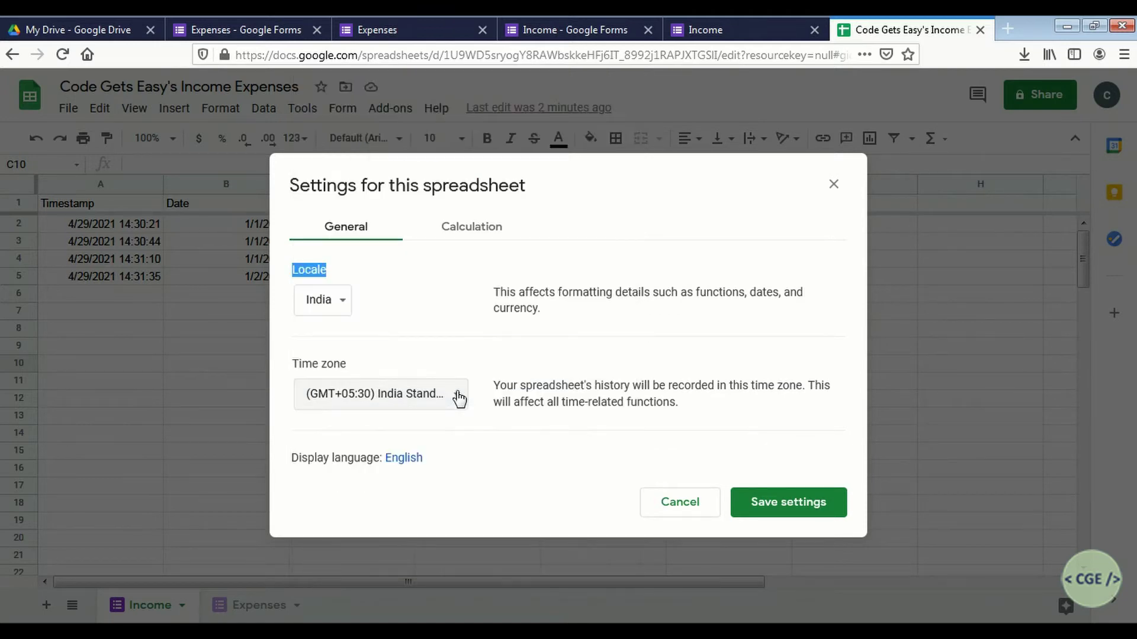
left_click(793, 502)
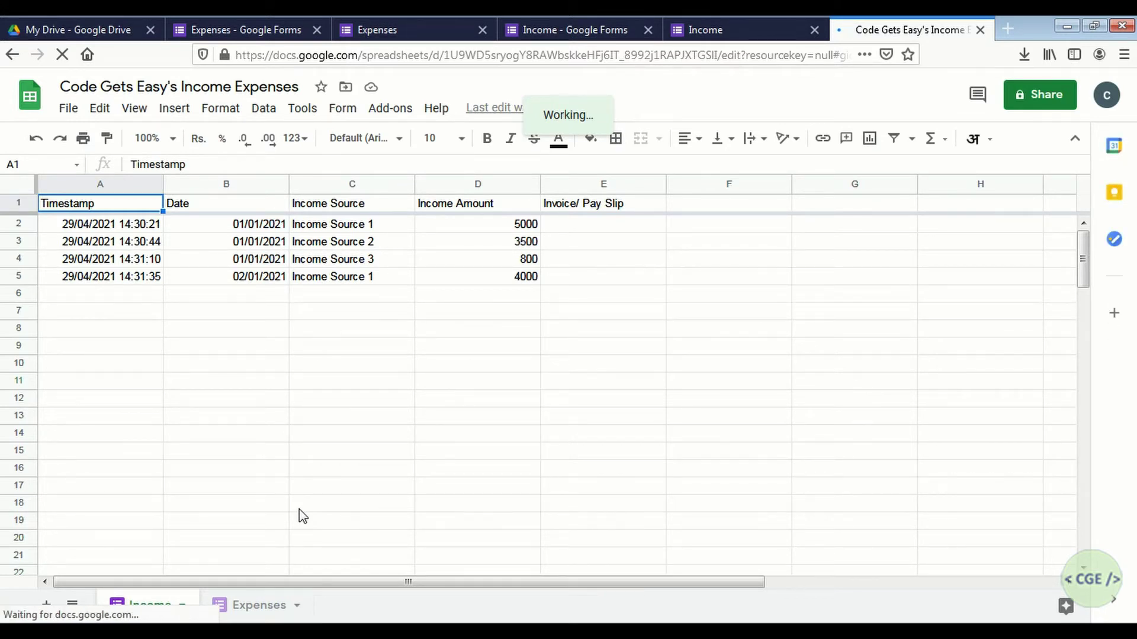
Add a new sheet after the Expenses sheet and name it Main DashboardM.
left_click(254, 609)
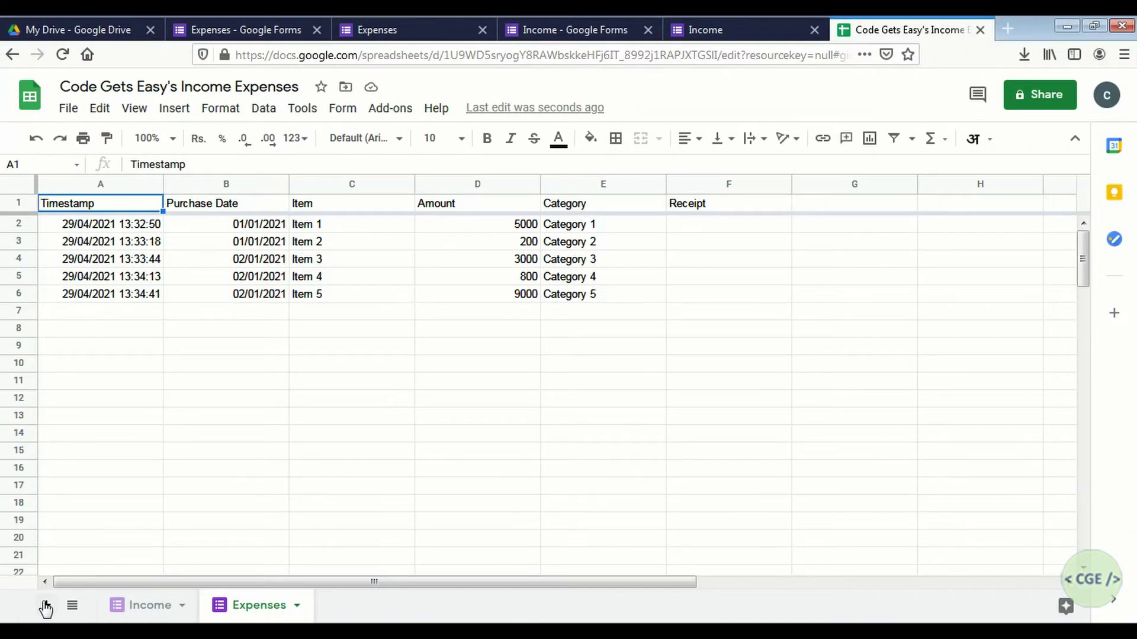
left_click(46, 607)
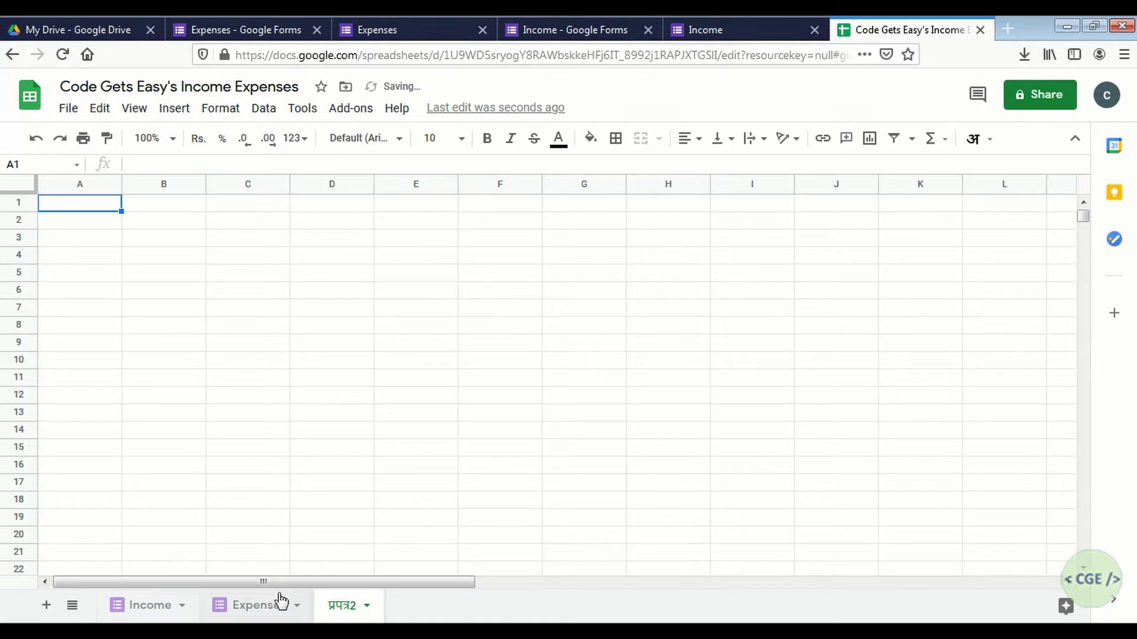
double_click(347, 611)
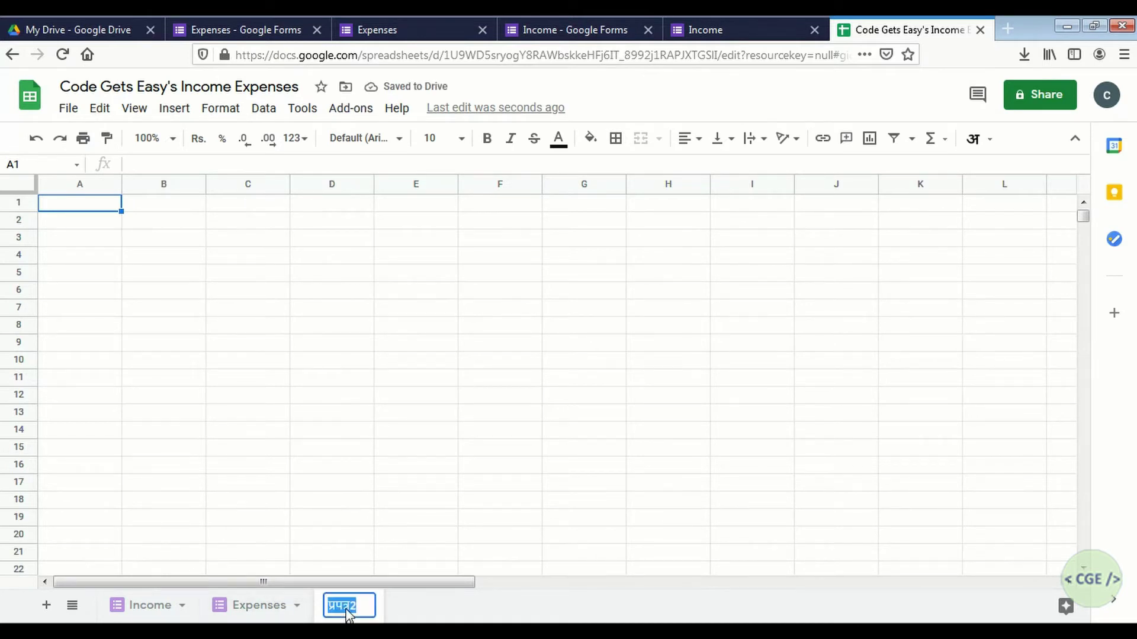
type("M")
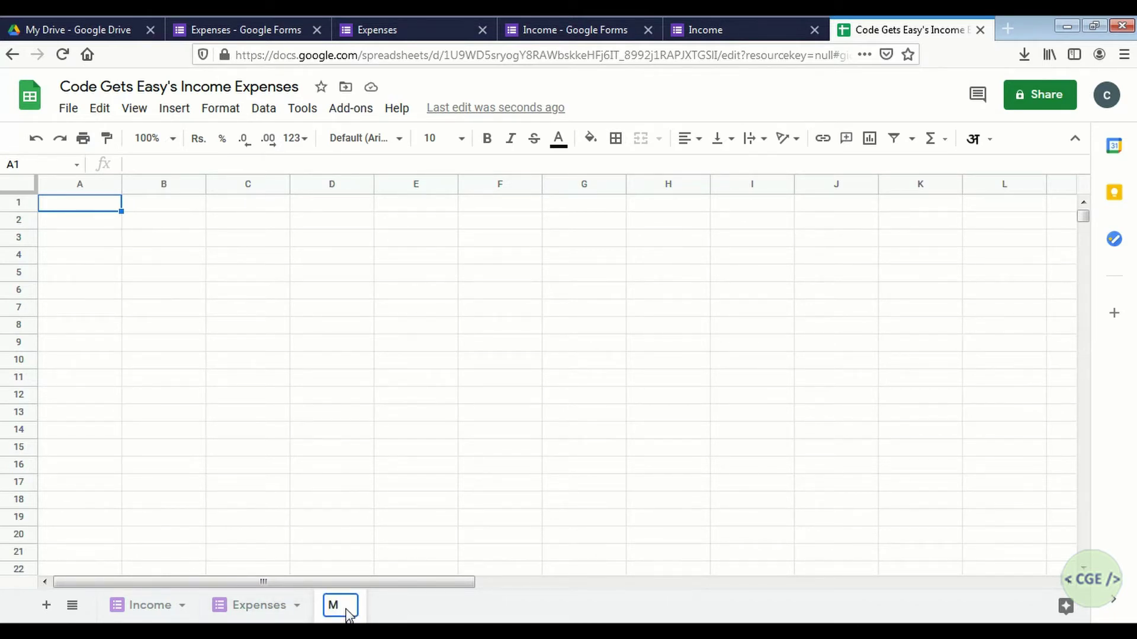
type("ajn")
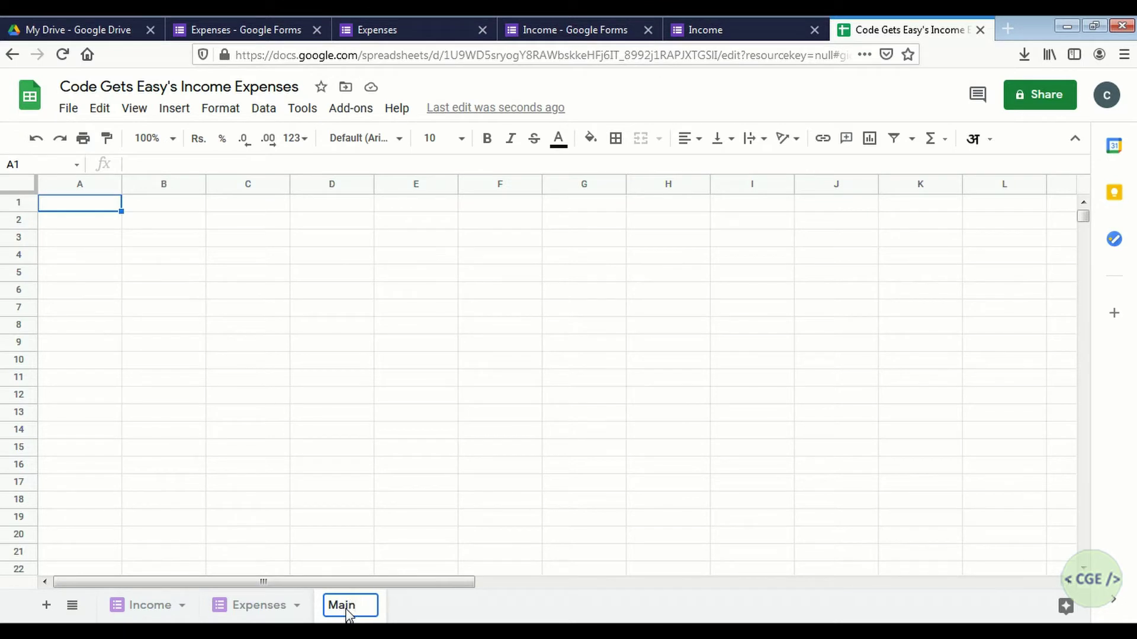
type(" Dashb")
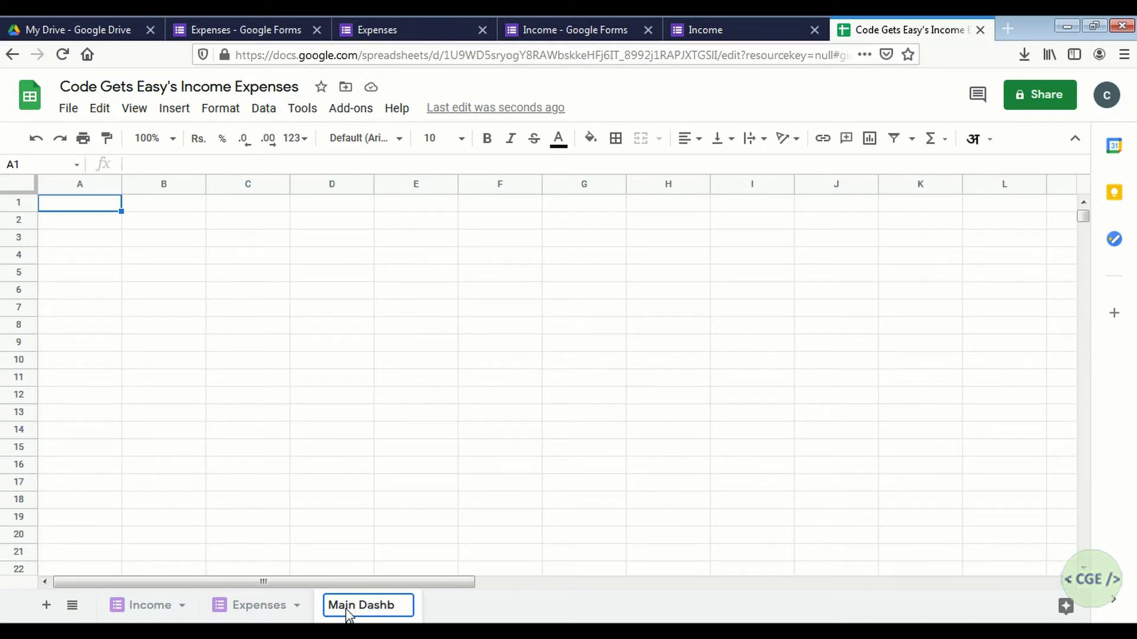
type("oard")
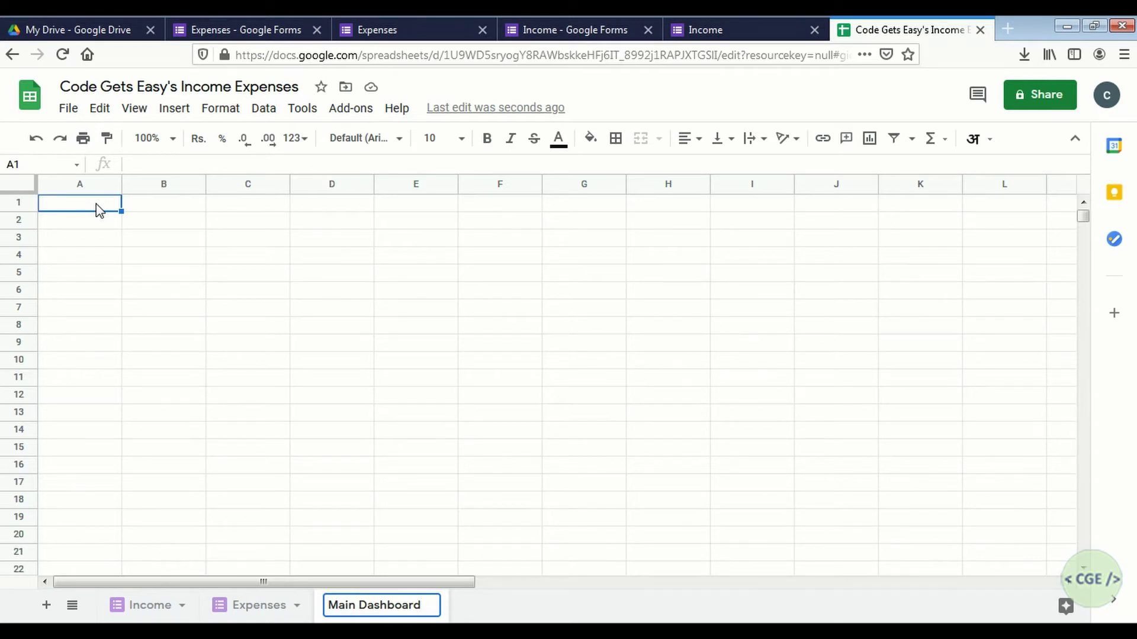
type("M")
key("Return")
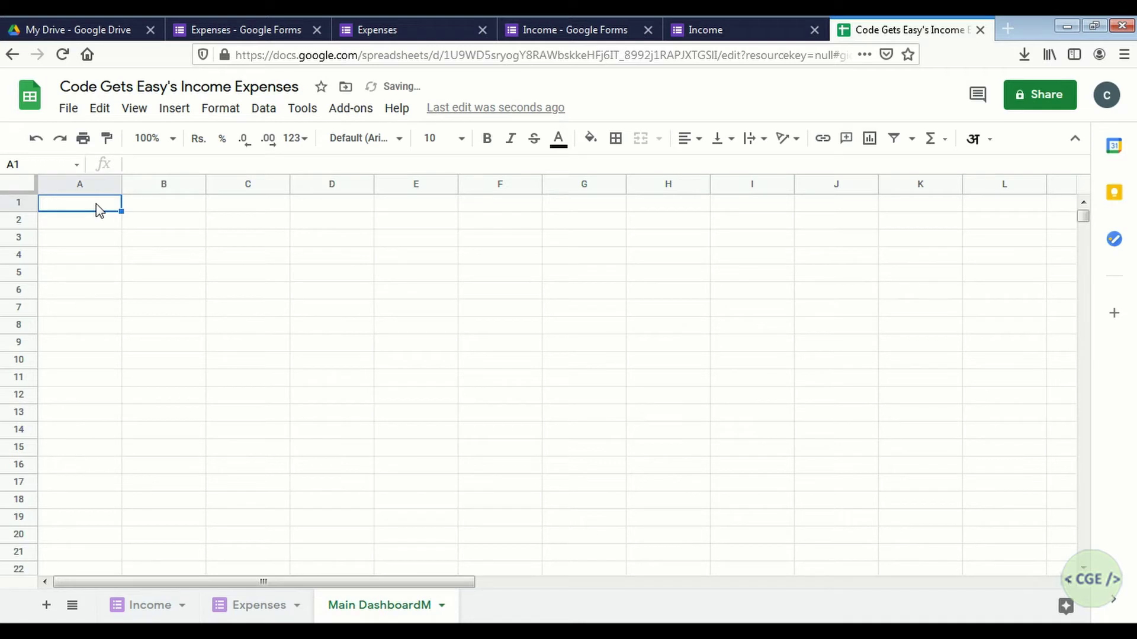
Rename the Main DashboardM sheet as Main Dashboard.
double_click(432, 606)
key("End")
key("BackSpace")
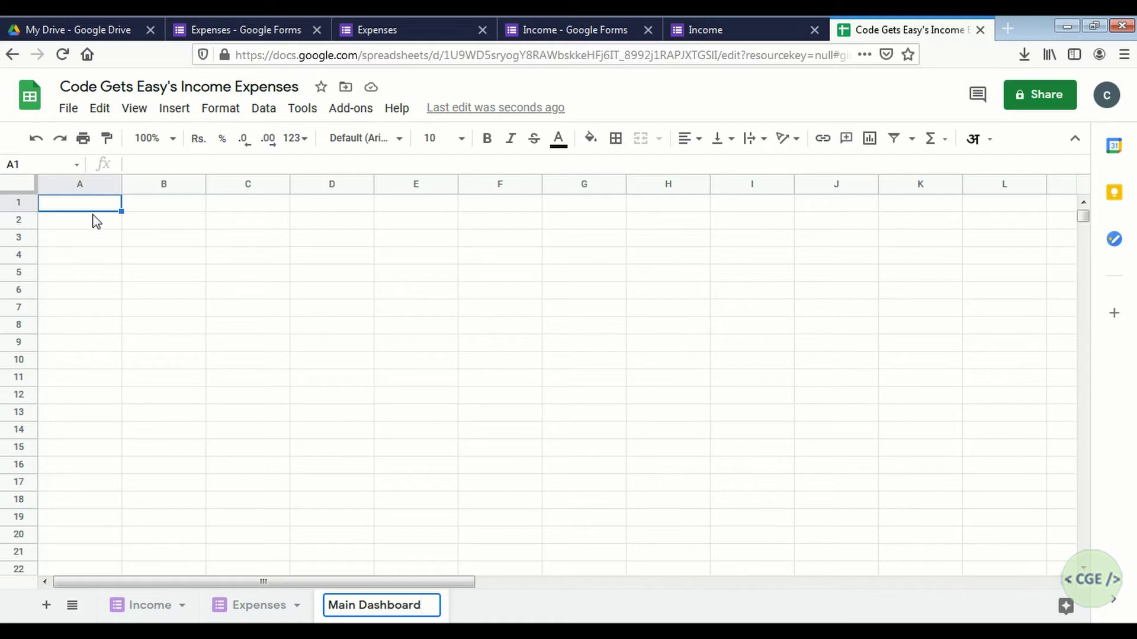
key("Return")
Enter the header Month in cell A1 and Category 1 in cell B1.
type("Month")
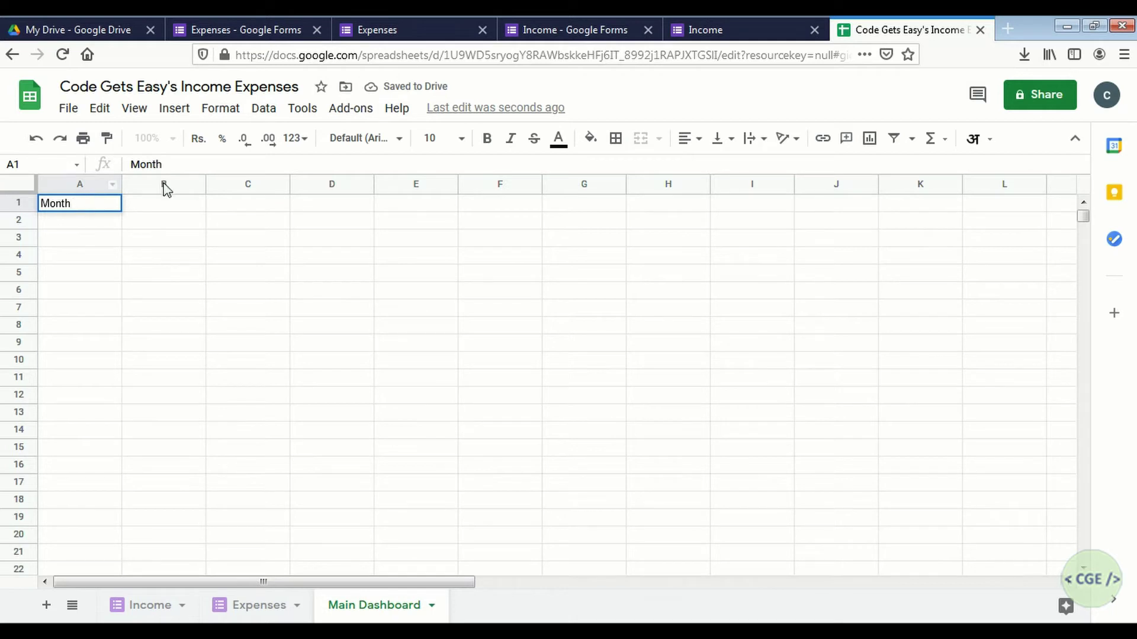
left_click(161, 206)
type("C")
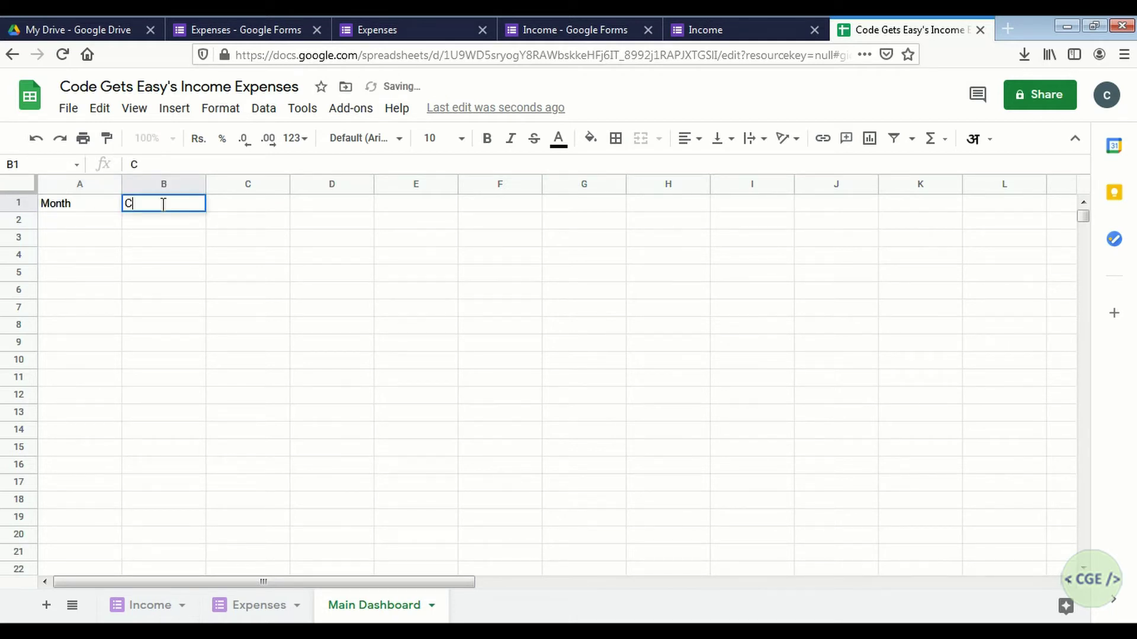
type("ateg")
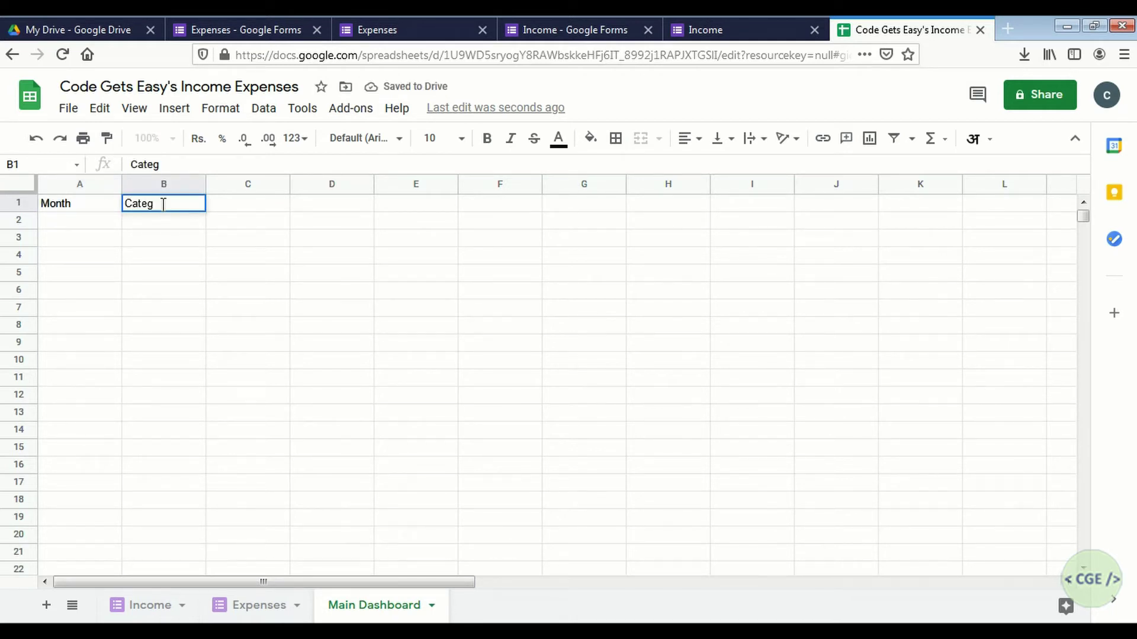
type("ory 1")
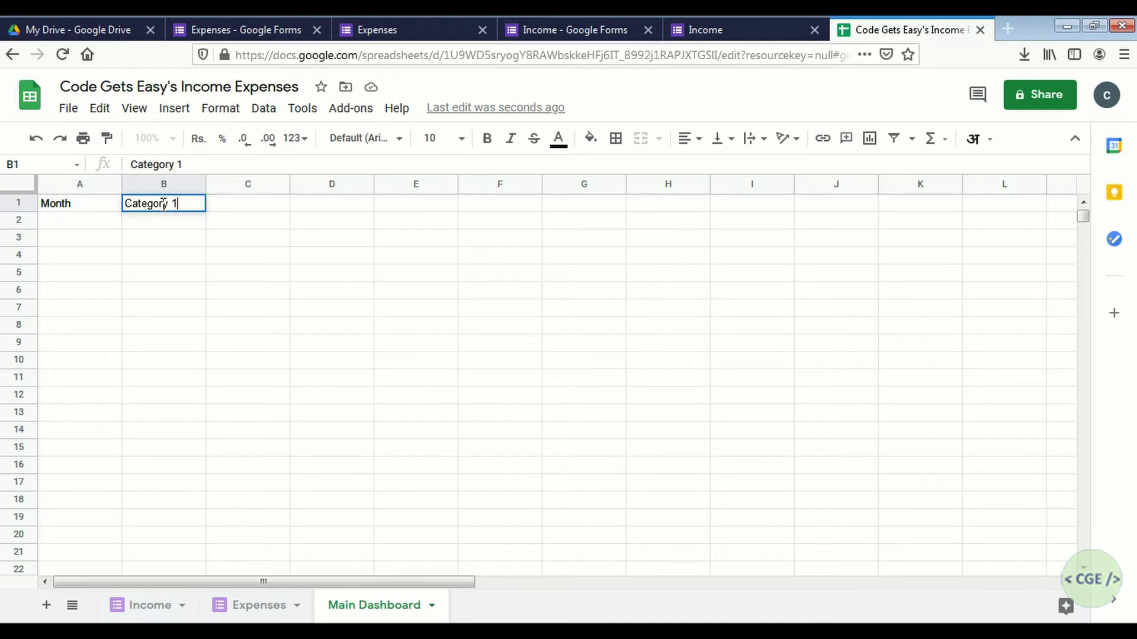
Enter Category 2 in cell C1 and extend the category header series across to Category 5 in F1.
left_click(238, 208)
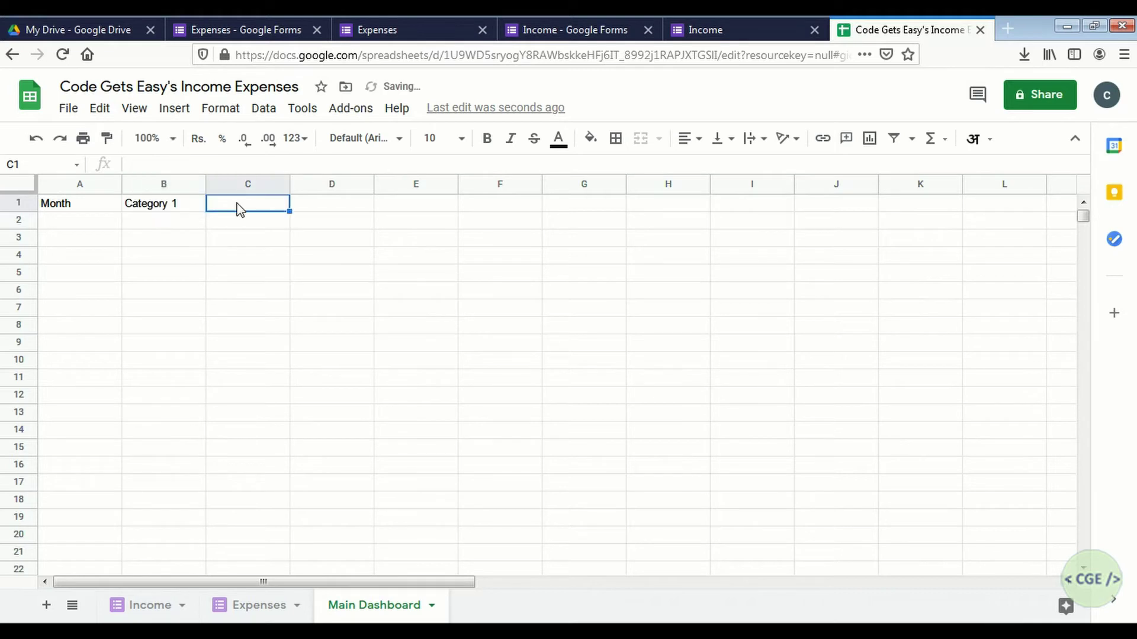
type("Categ")
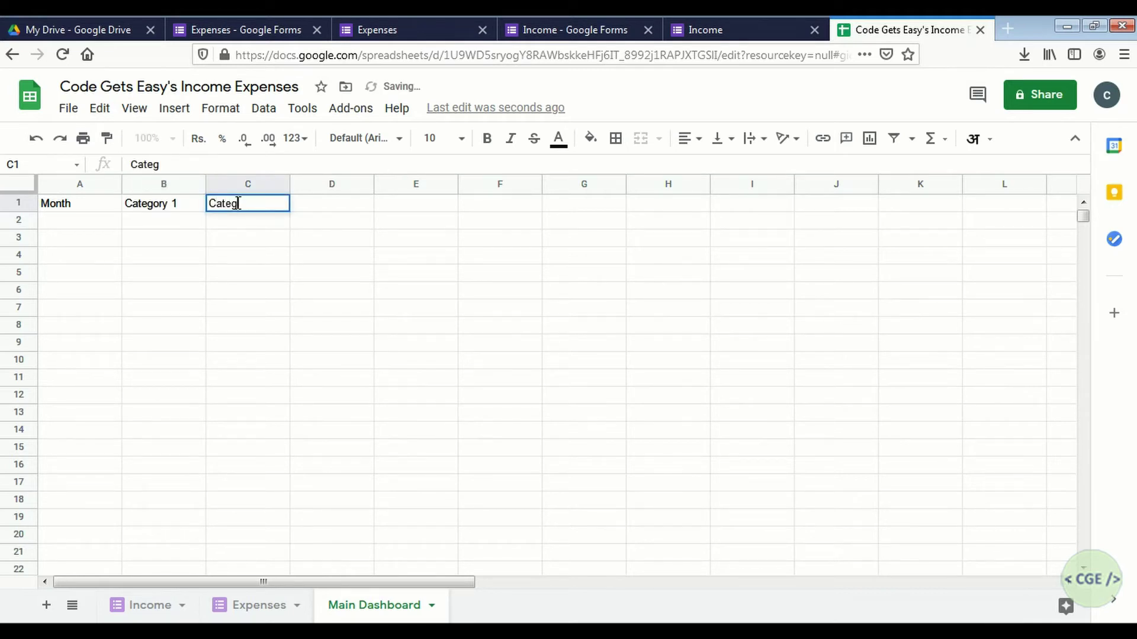
type("ory 2")
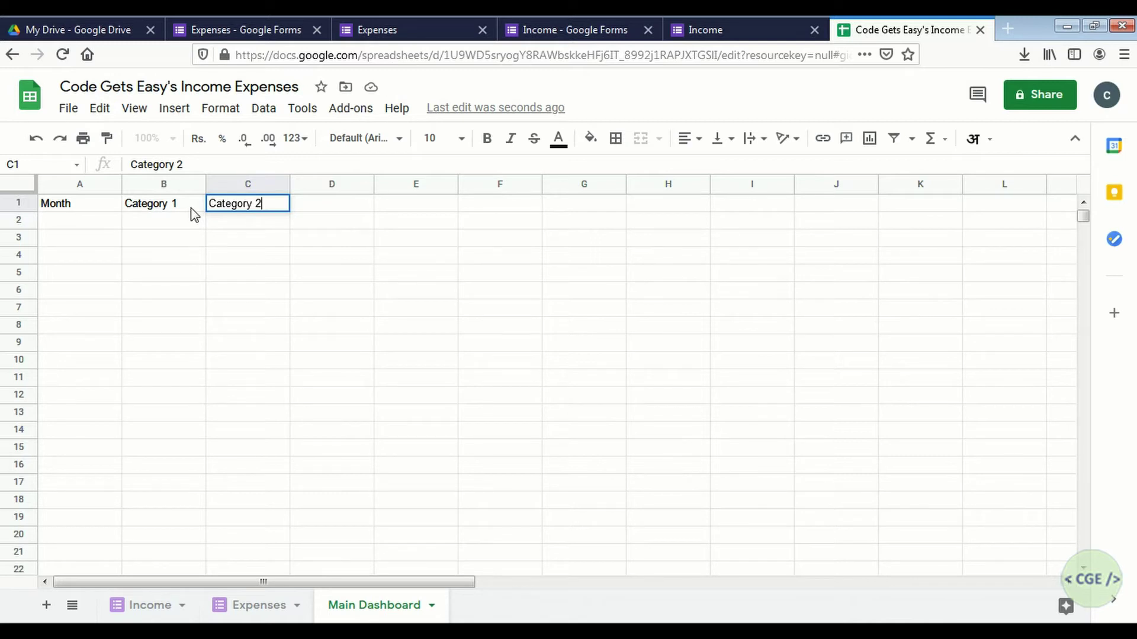
left_click_drag(191, 207, 208, 209)
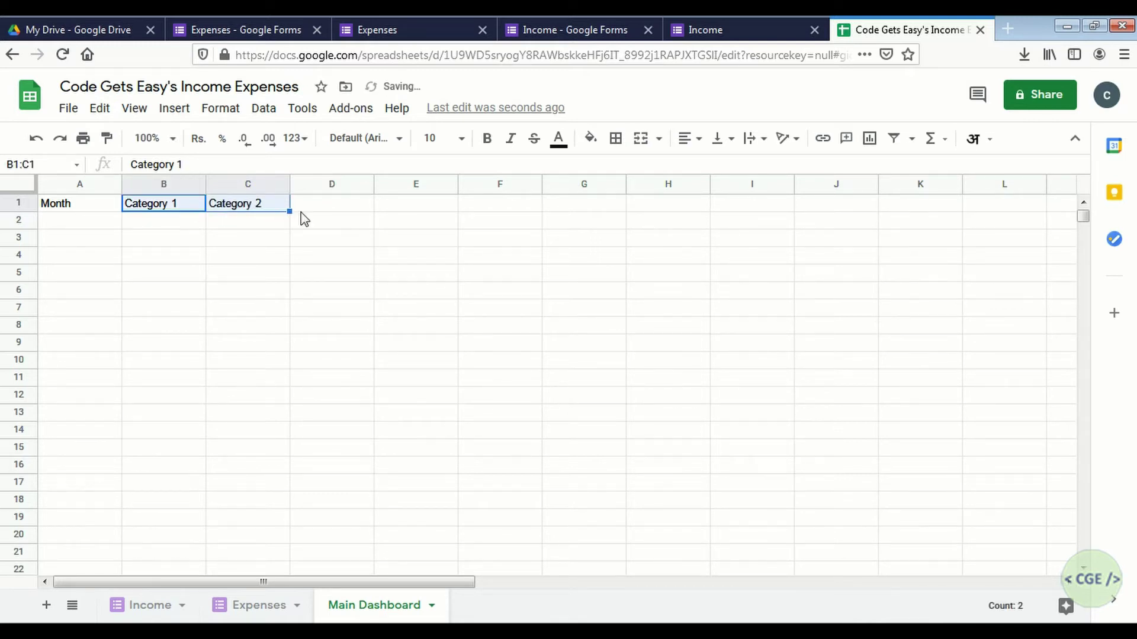
left_click_drag(300, 213, 498, 217)
Enter the header Total Expenditure in cell G1.
left_click(572, 209)
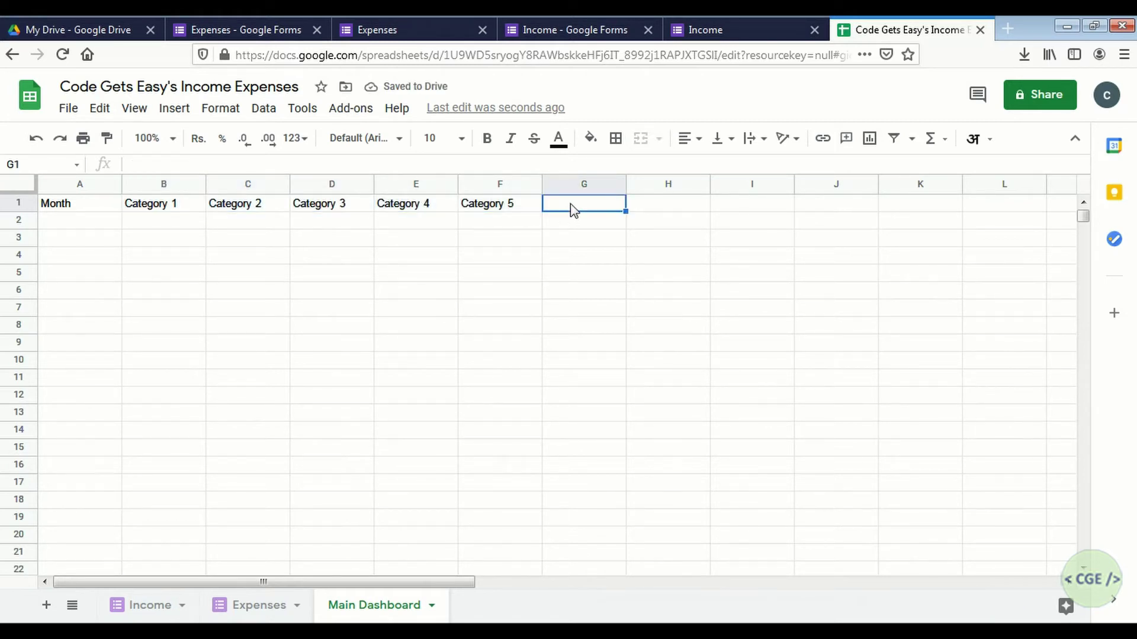
type("Tota")
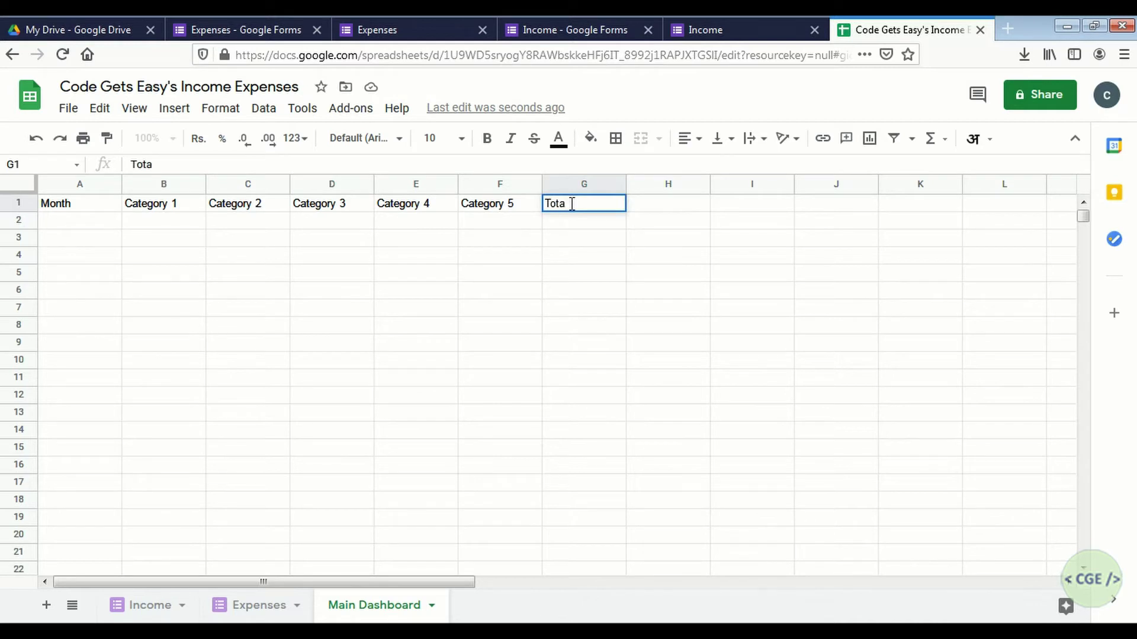
type("l Expenditure")
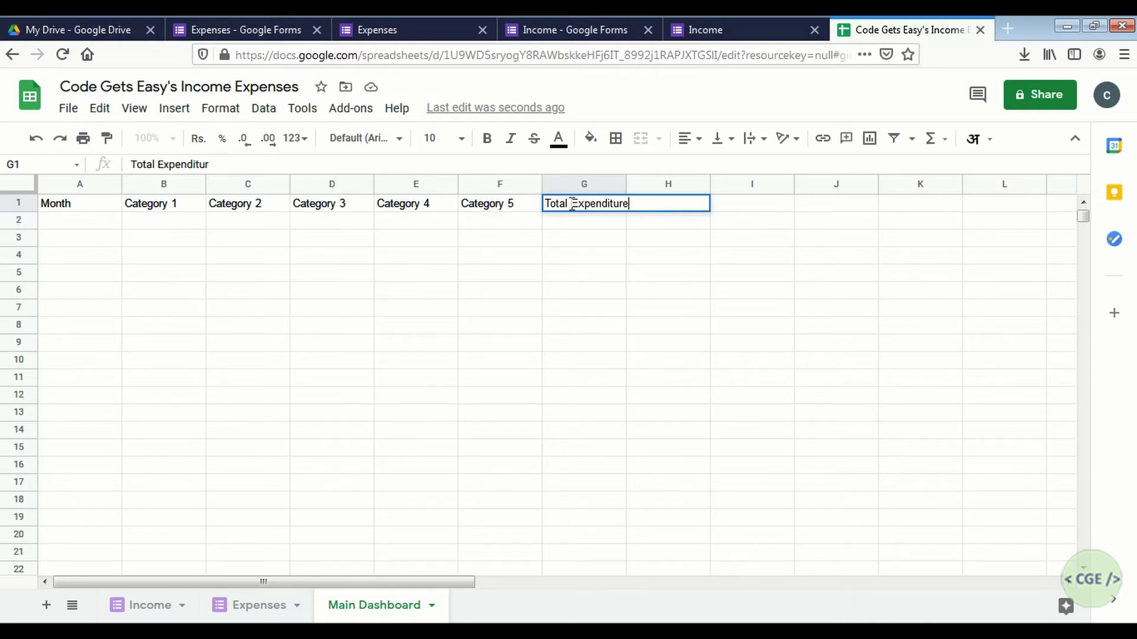
left_click(669, 256)
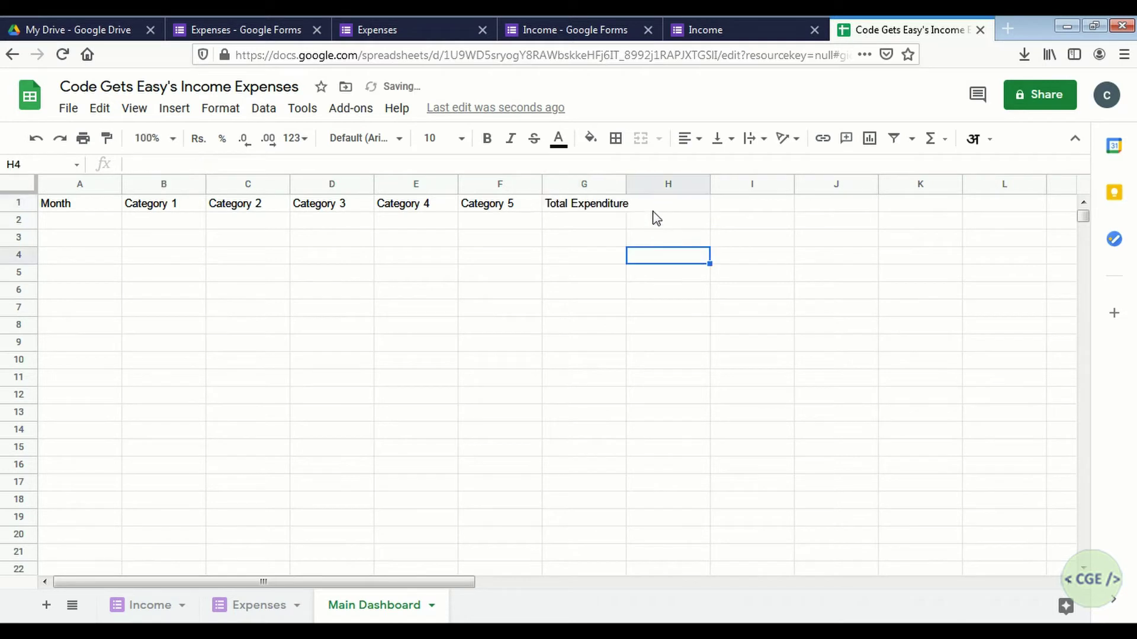
Enter the header Total Income in cell H1.
left_click(656, 207)
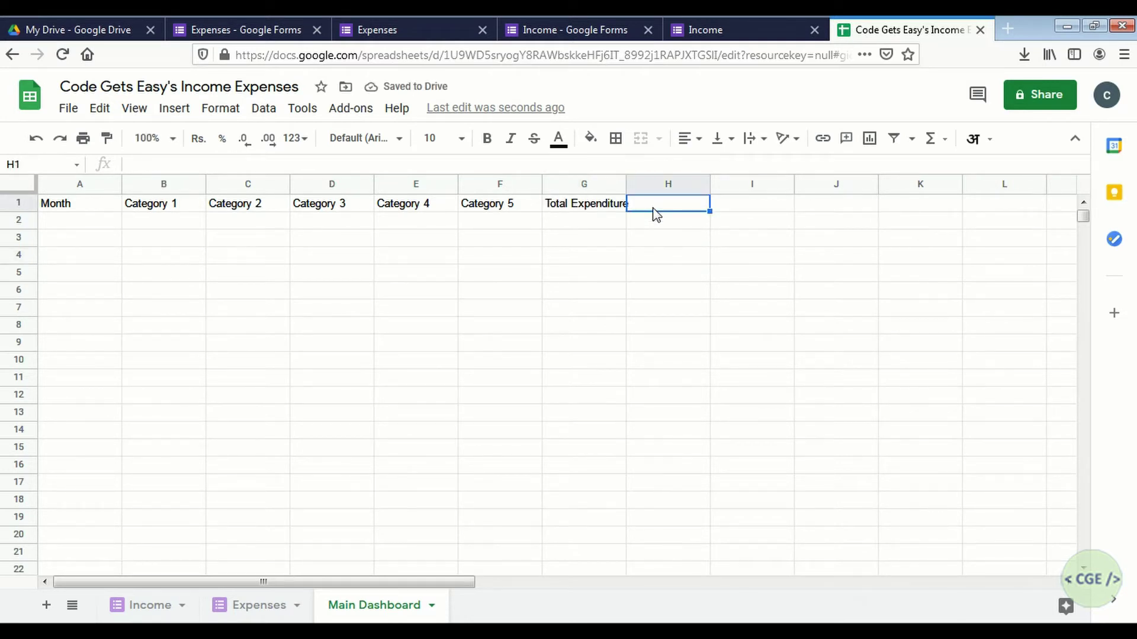
type("T")
type("o")
key("BackSpace")
type("o")
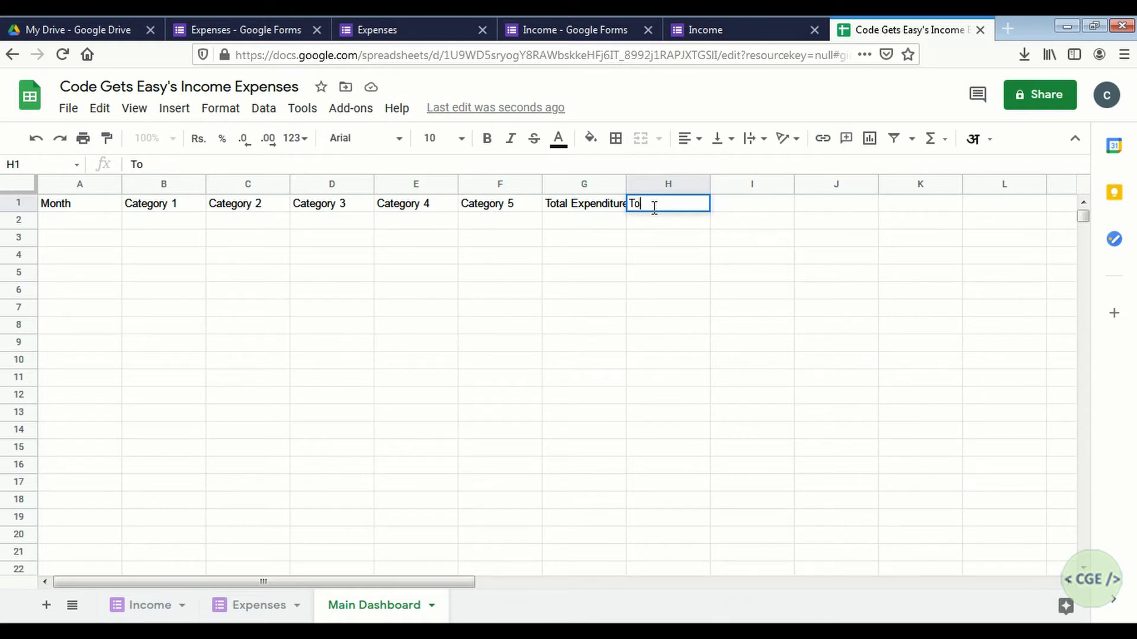
type("tal Income")
Enter the header Gross Saving in cell I1.
left_click(731, 213)
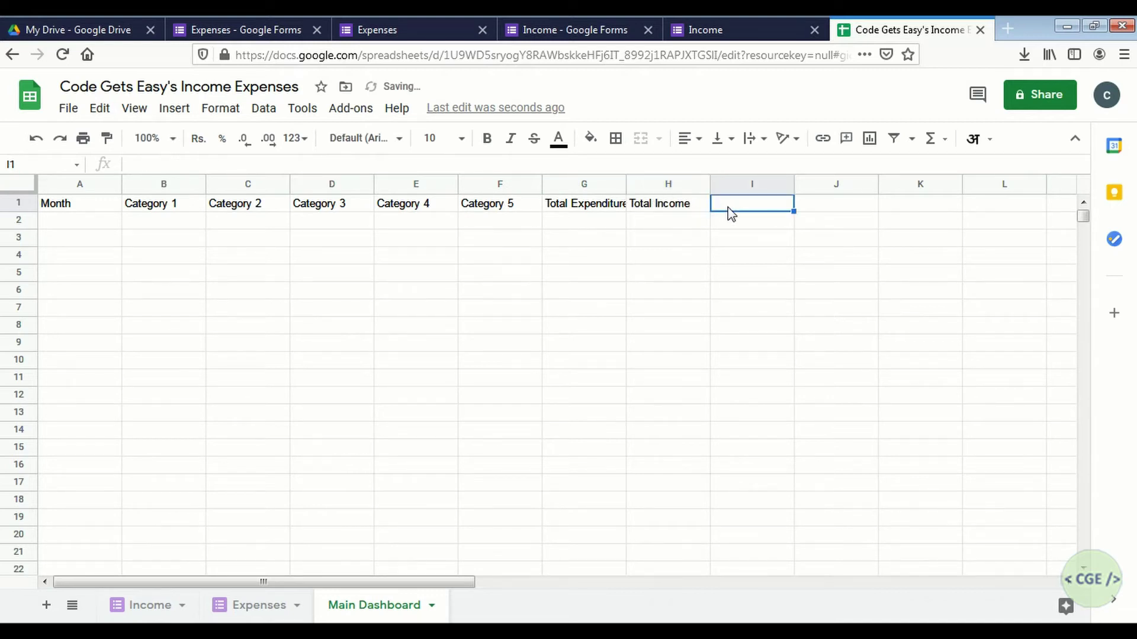
type("Gross ")
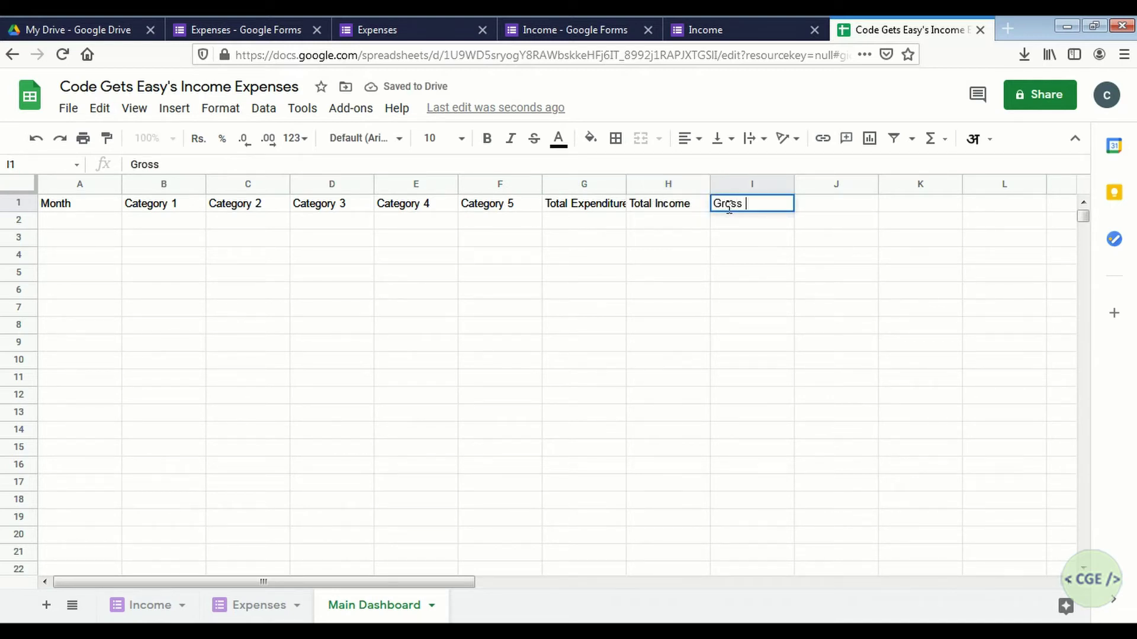
type("Saving")
left_click(623, 234)
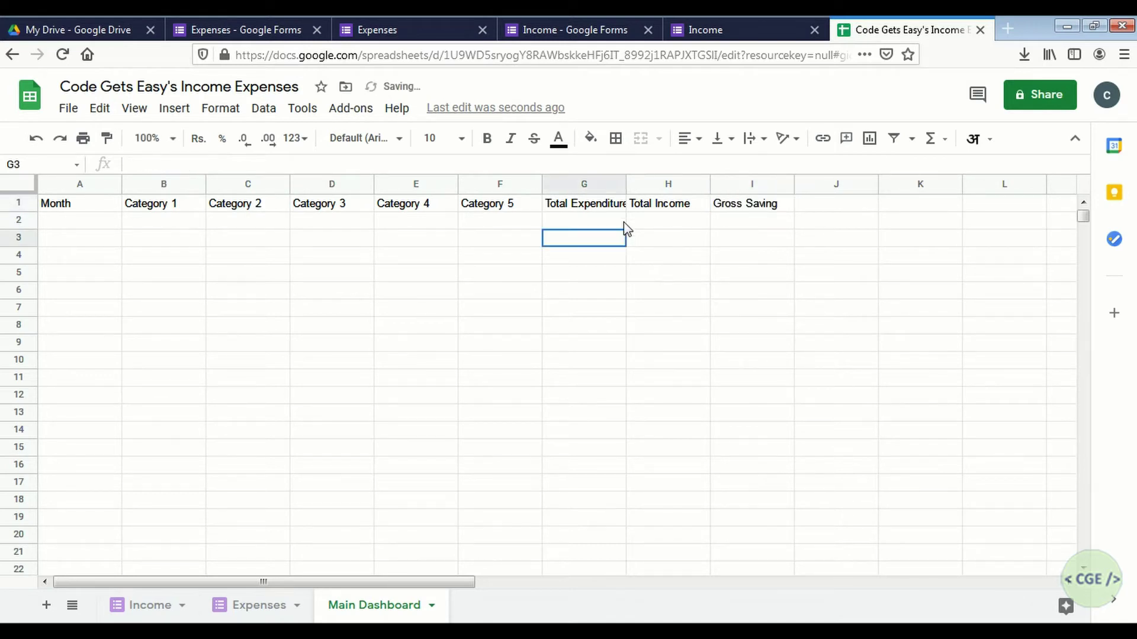
Fit the width of column G to its Total Expenditure header.
double_click(624, 190)
left_click(79, 184)
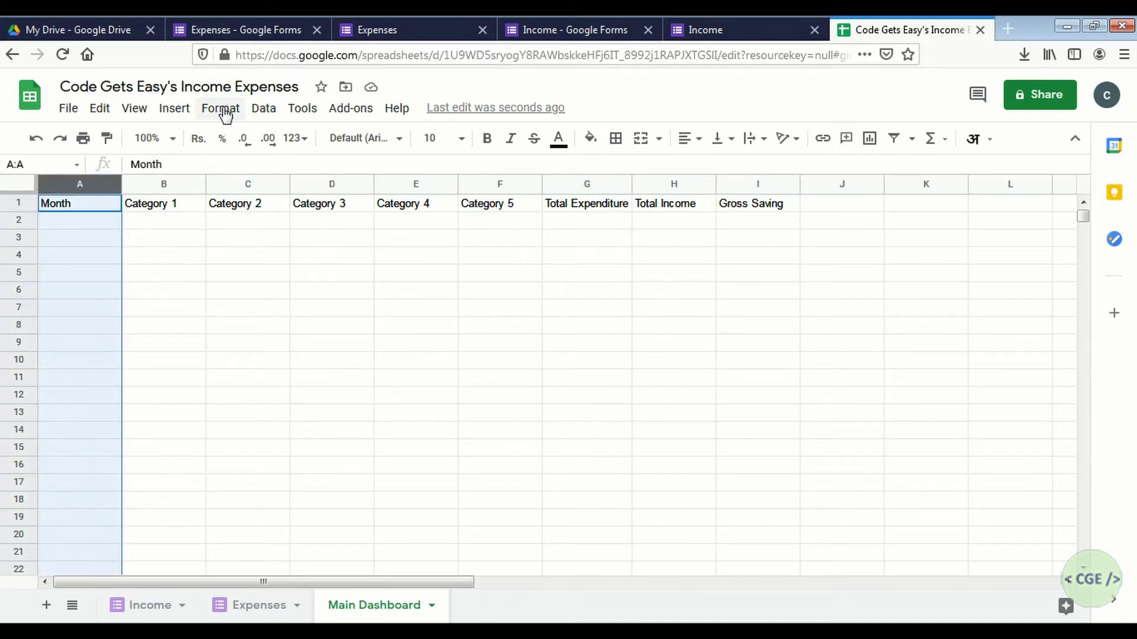
left_click(183, 274)
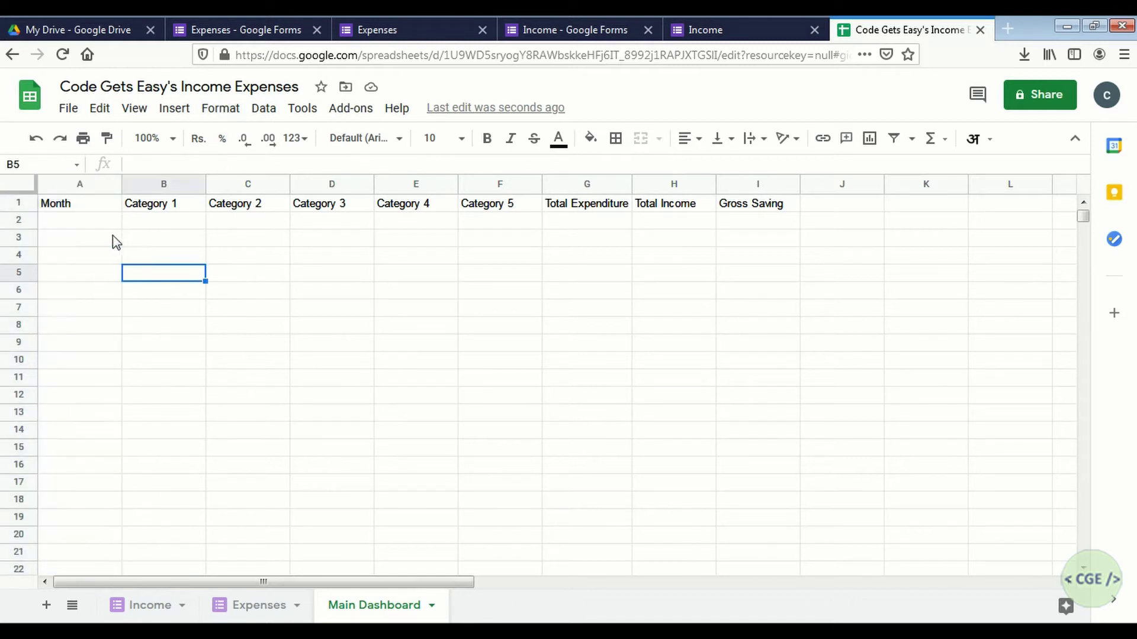
Enter 1/1/2021 and 1/2/2021 in A2 and A3, and extend the monthly date series down to 1/12/2021 in A13.
left_click(94, 226)
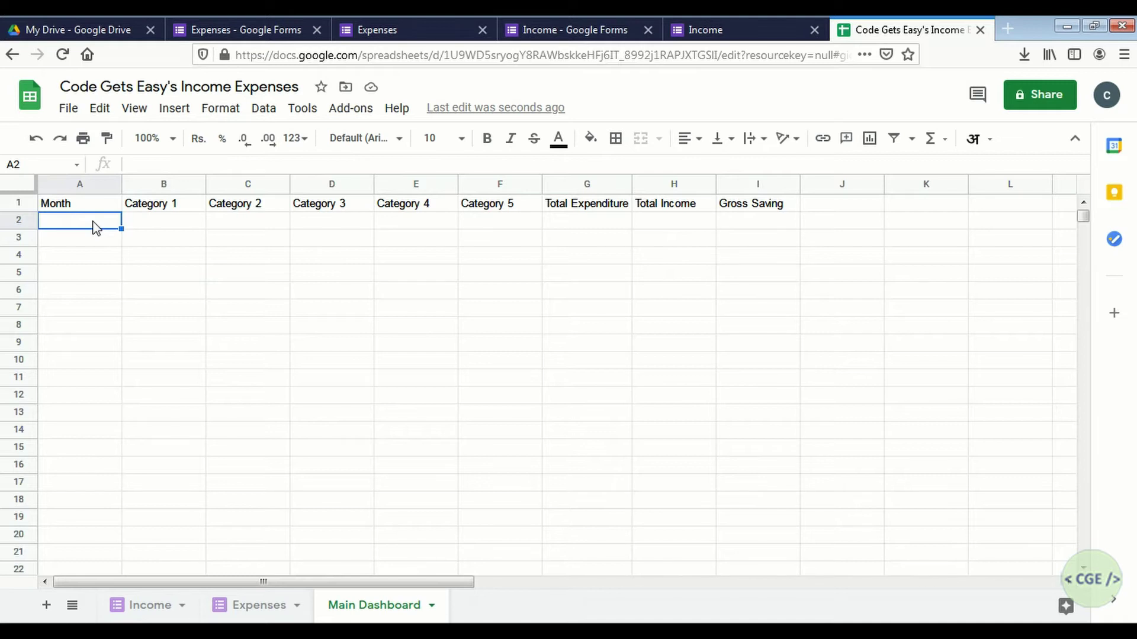
type("1/1/")
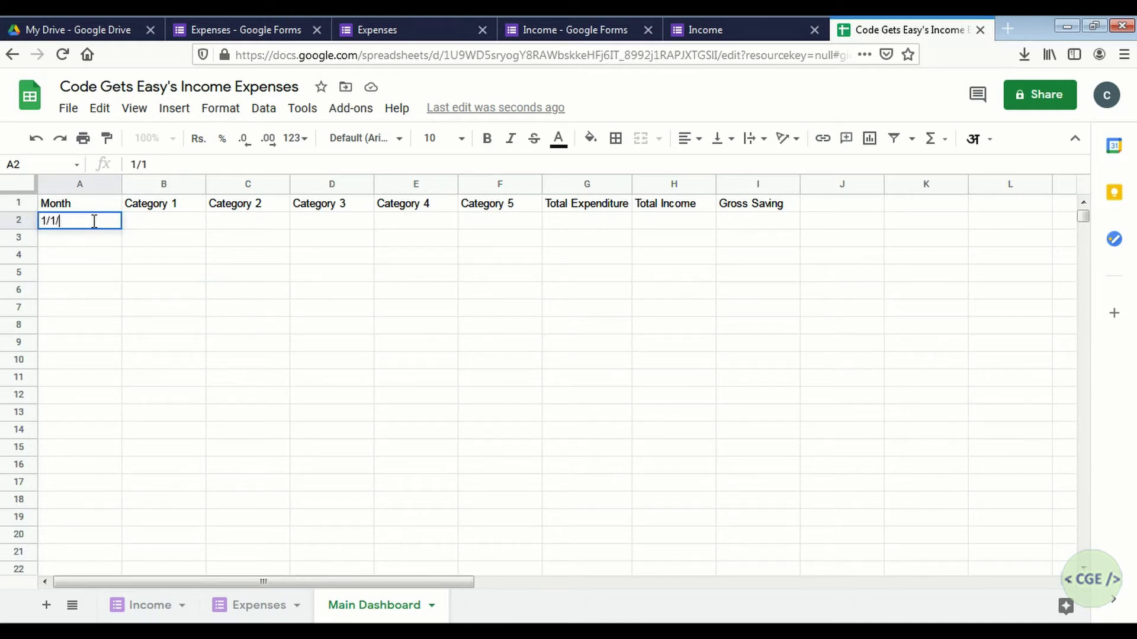
type("2021")
key("Return")
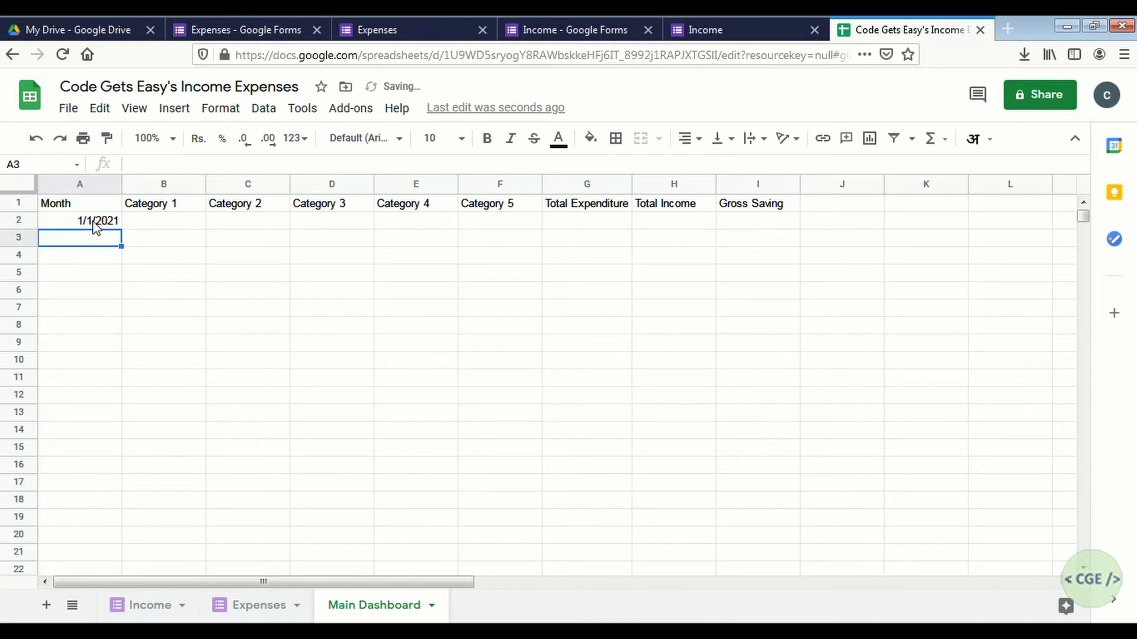
type("1/2/")
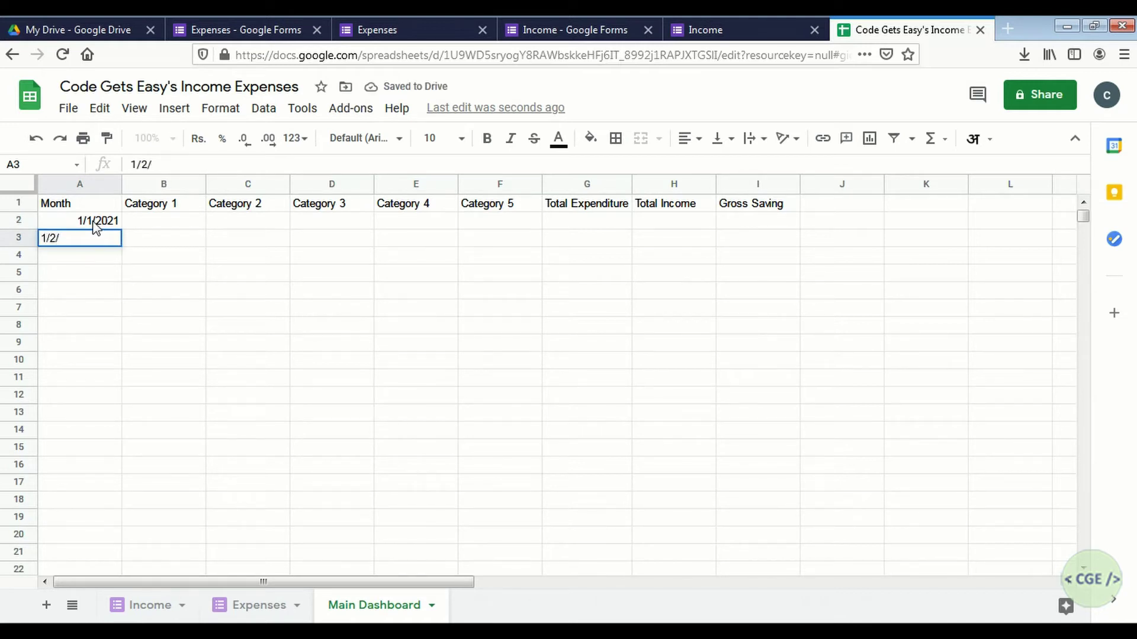
type("2021")
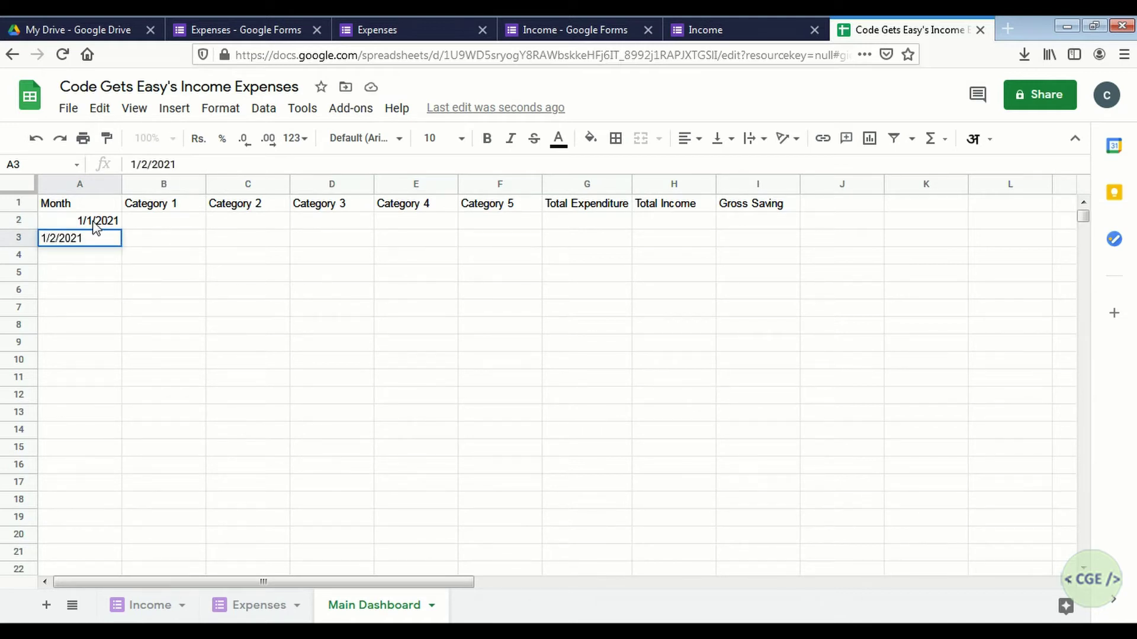
left_click(94, 227)
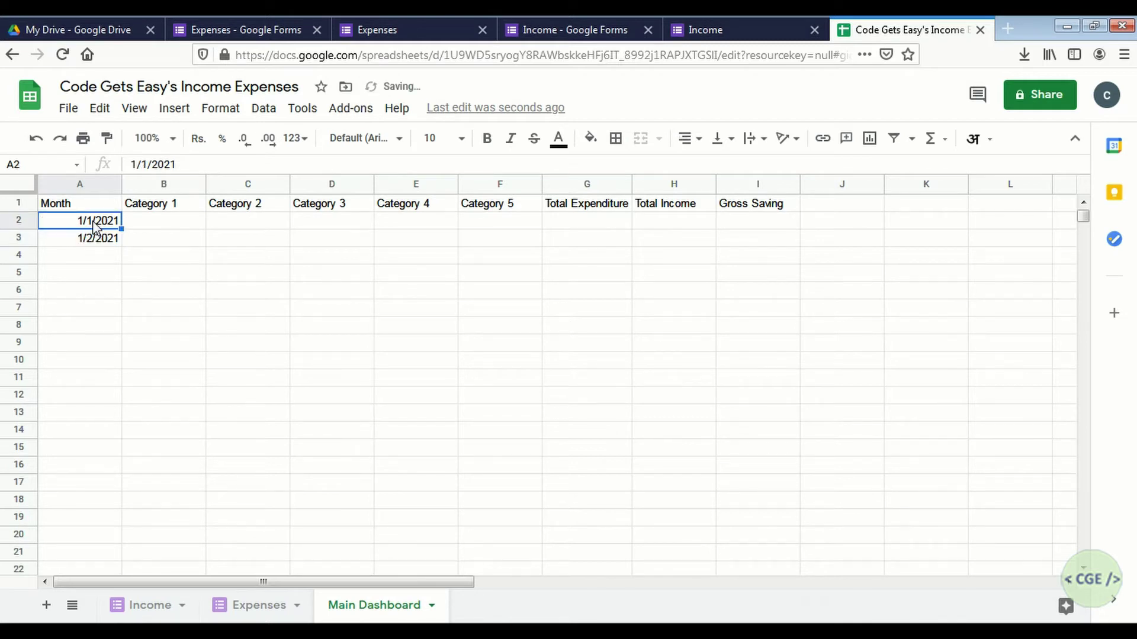
left_click_drag(93, 224, 122, 416)
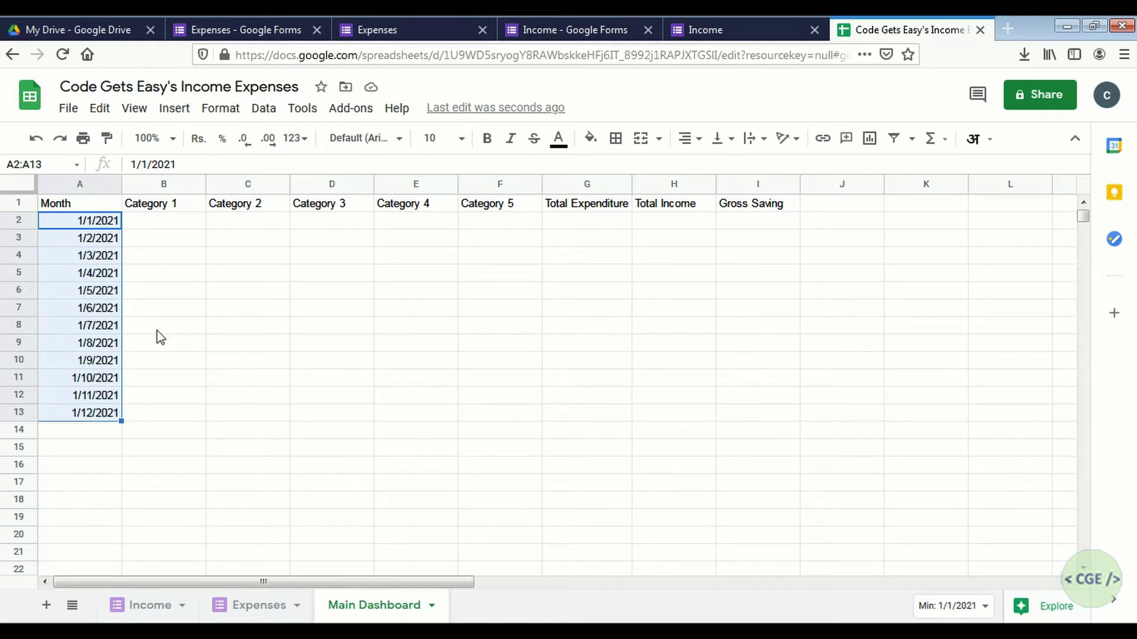
Fill the Category 1 header cell with orange and the Category 2 header cell with yellow.
left_click(189, 207)
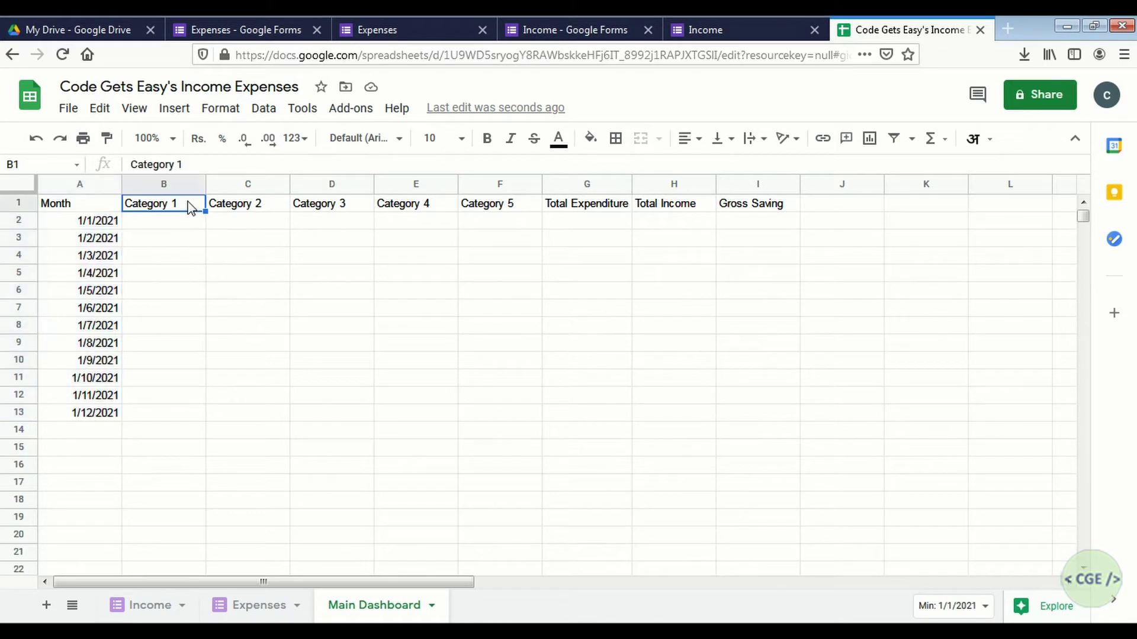
left_click(590, 138)
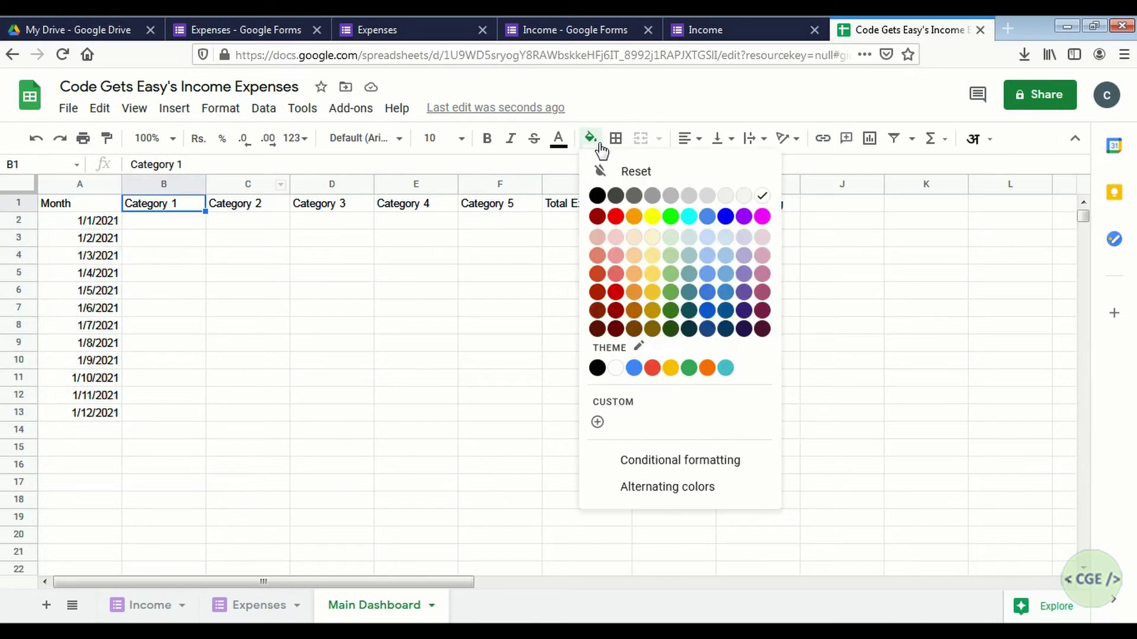
left_click(634, 216)
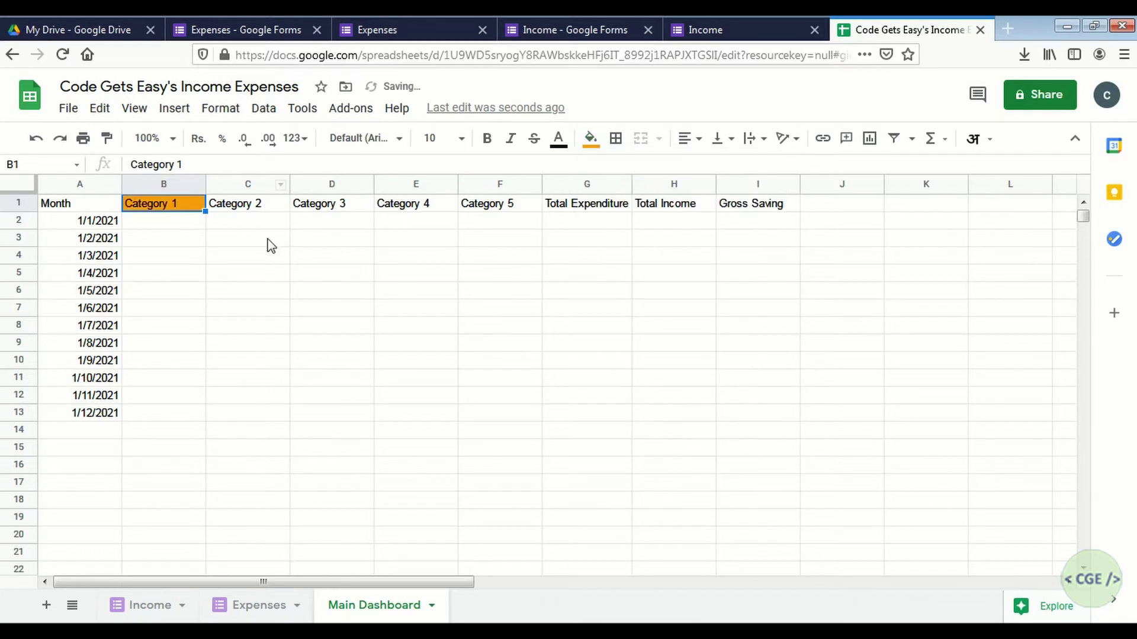
left_click(258, 205)
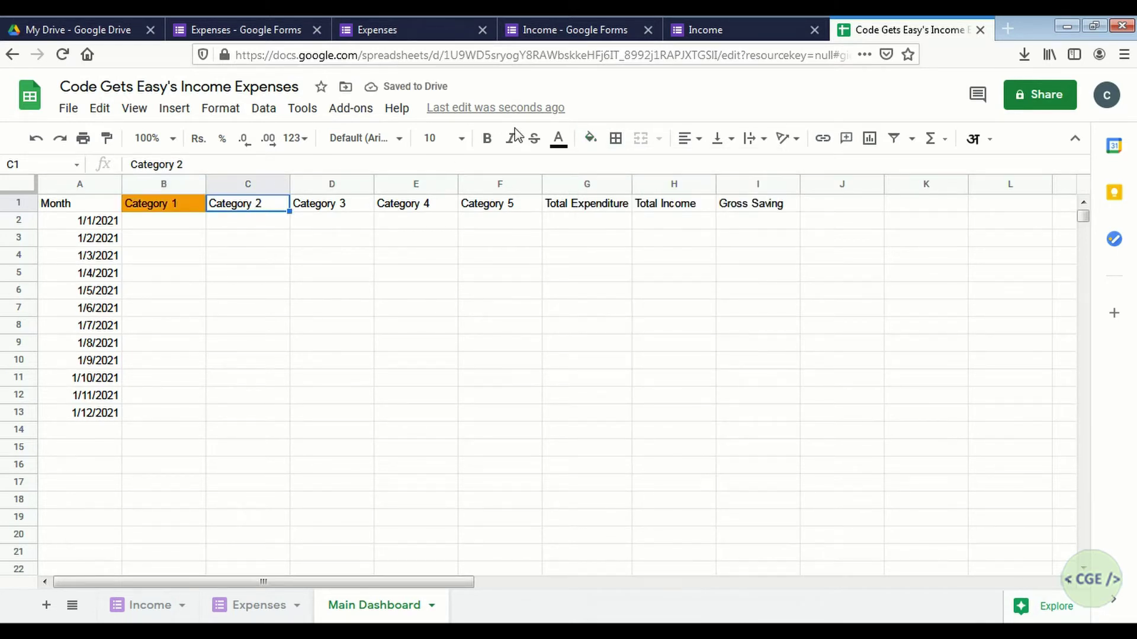
left_click(597, 142)
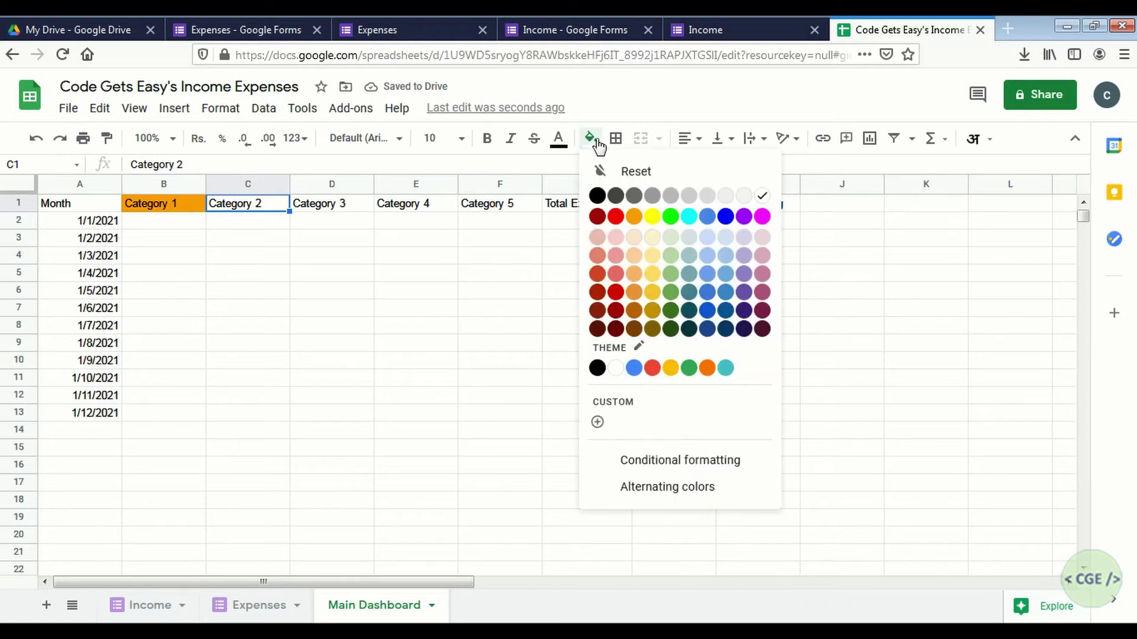
left_click(646, 218)
Fill the Category 3 header cell with light red and the Category 4 header cell with light orange.
left_click(359, 208)
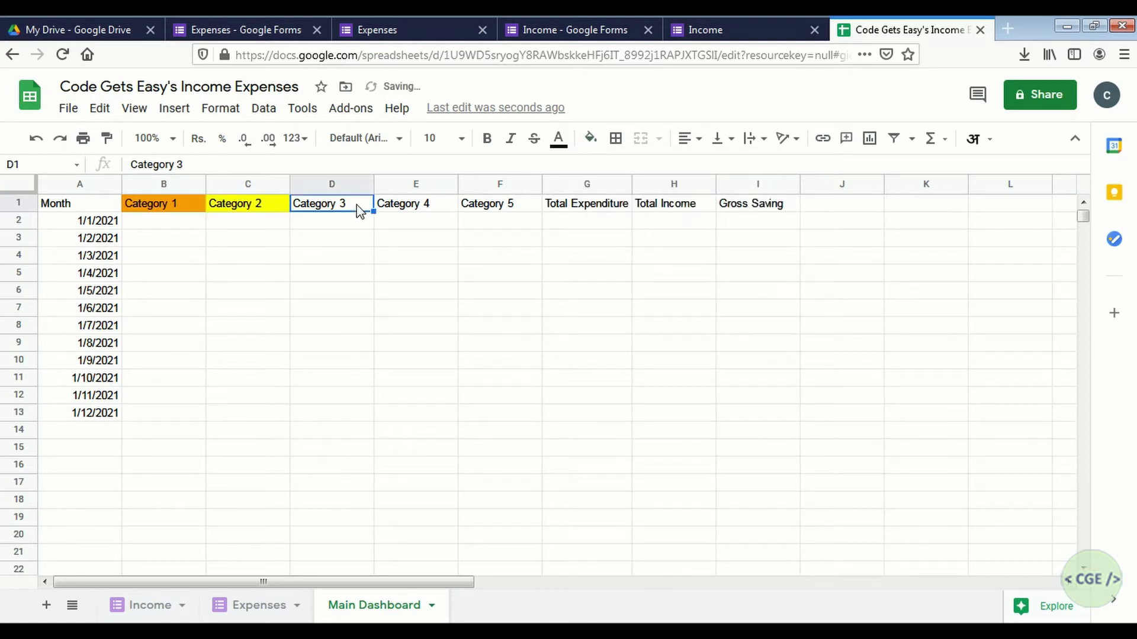
left_click(590, 140)
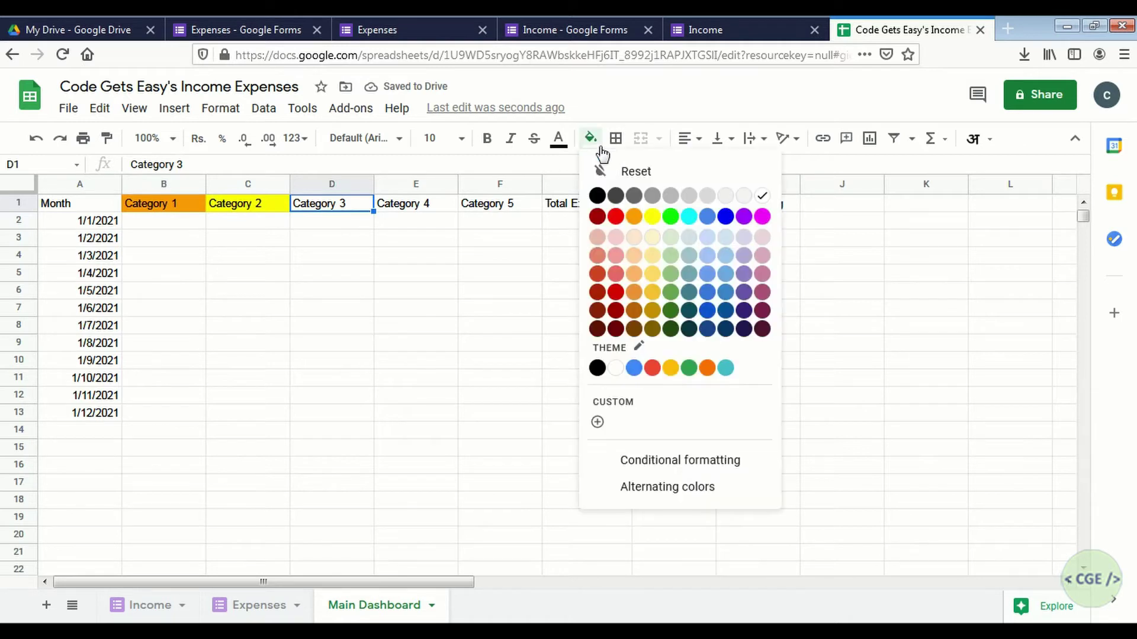
left_click(615, 257)
left_click(433, 208)
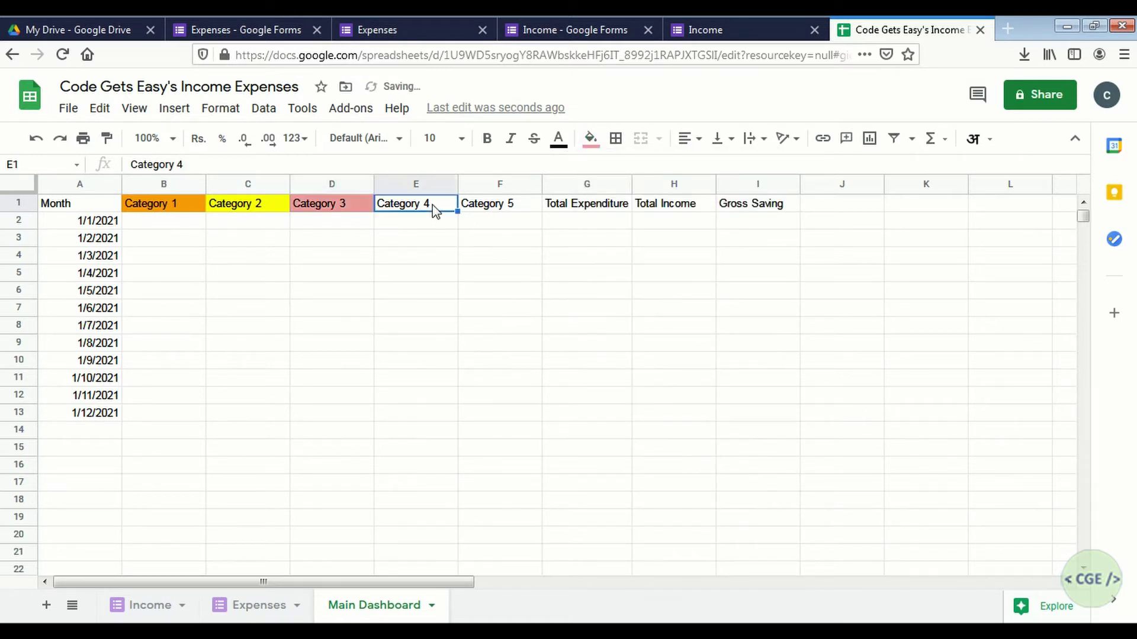
left_click(592, 140)
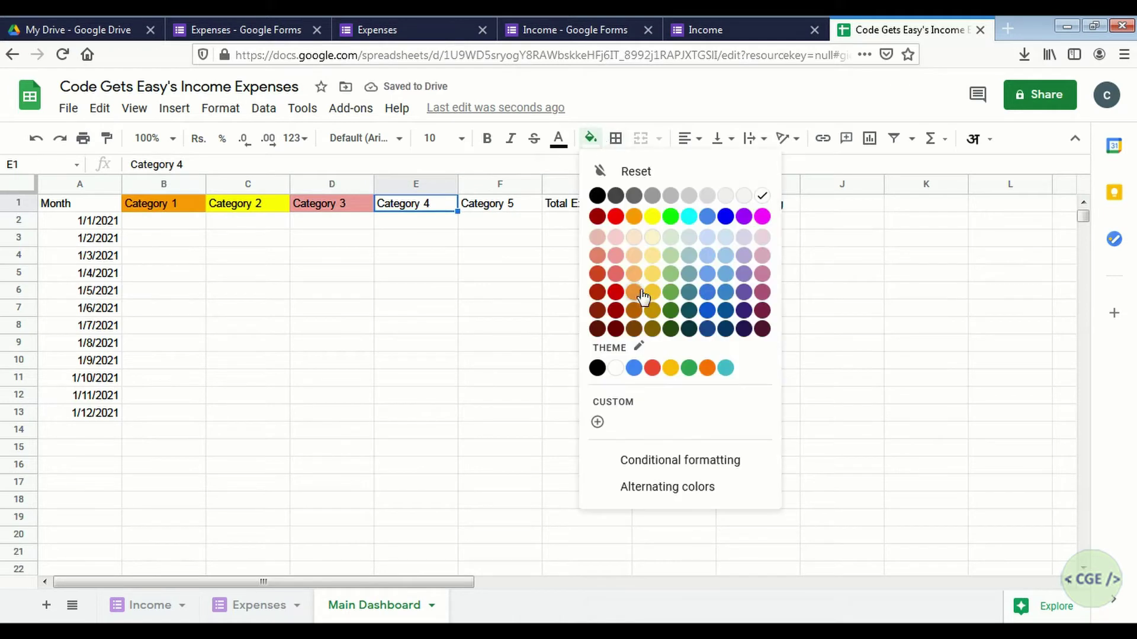
left_click(634, 274)
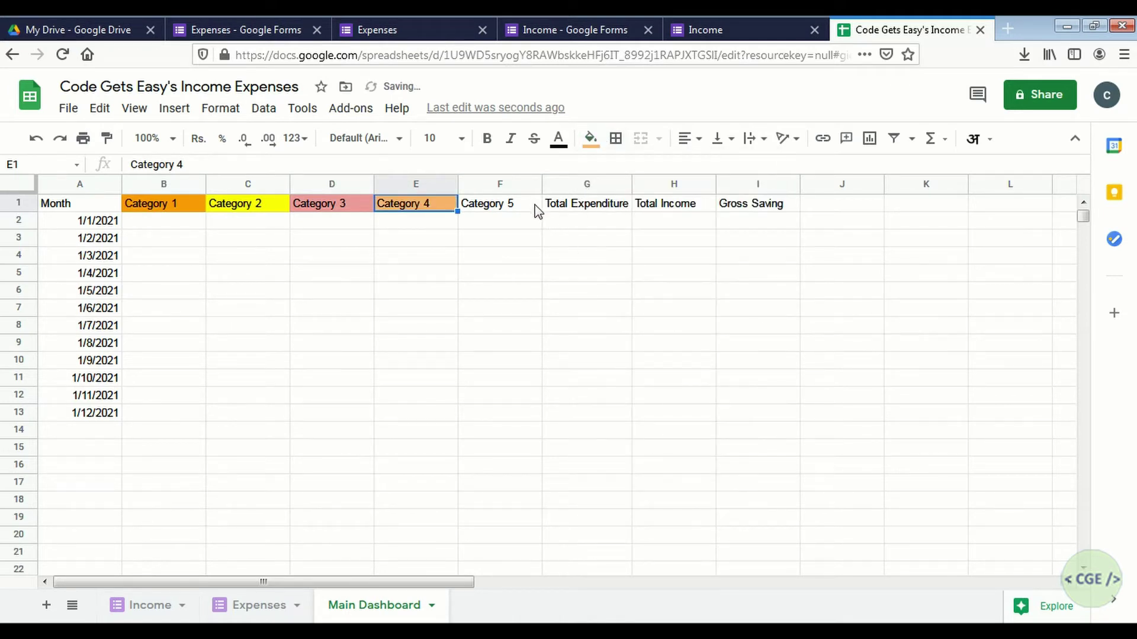
Fill the Category 5 header cell with light red berry.
left_click(536, 209)
left_click(592, 141)
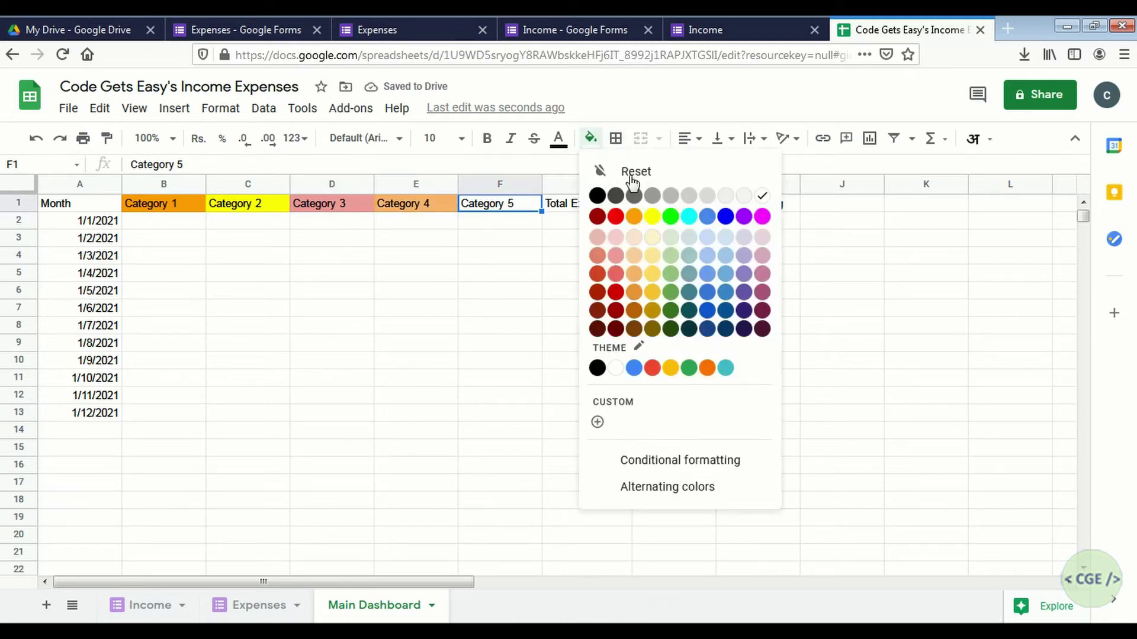
left_click(671, 274)
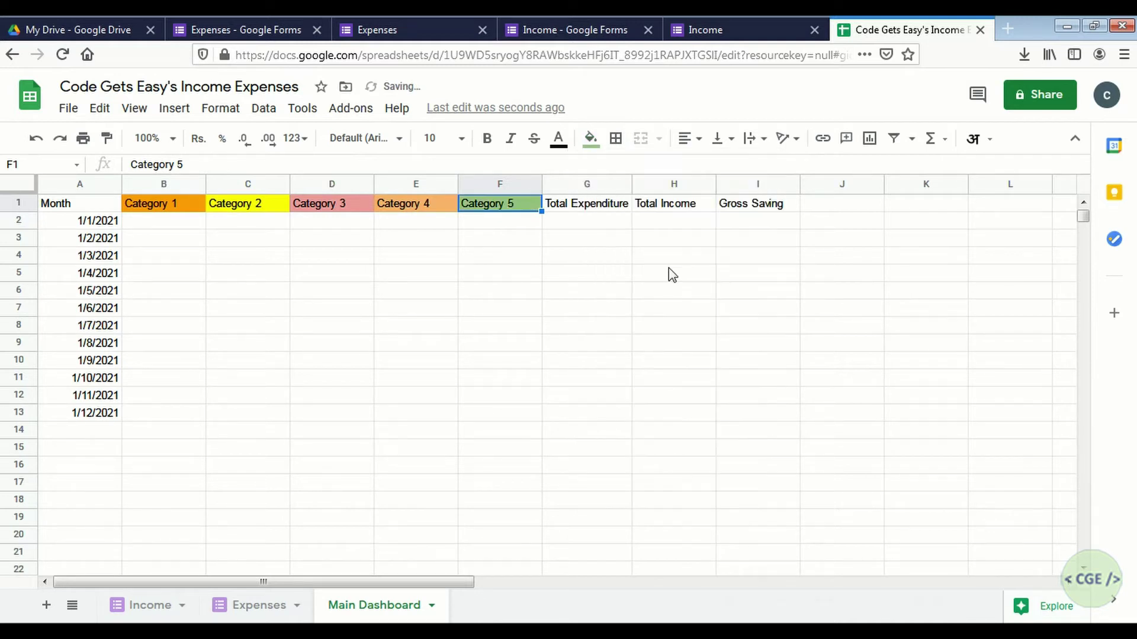
left_click(591, 139)
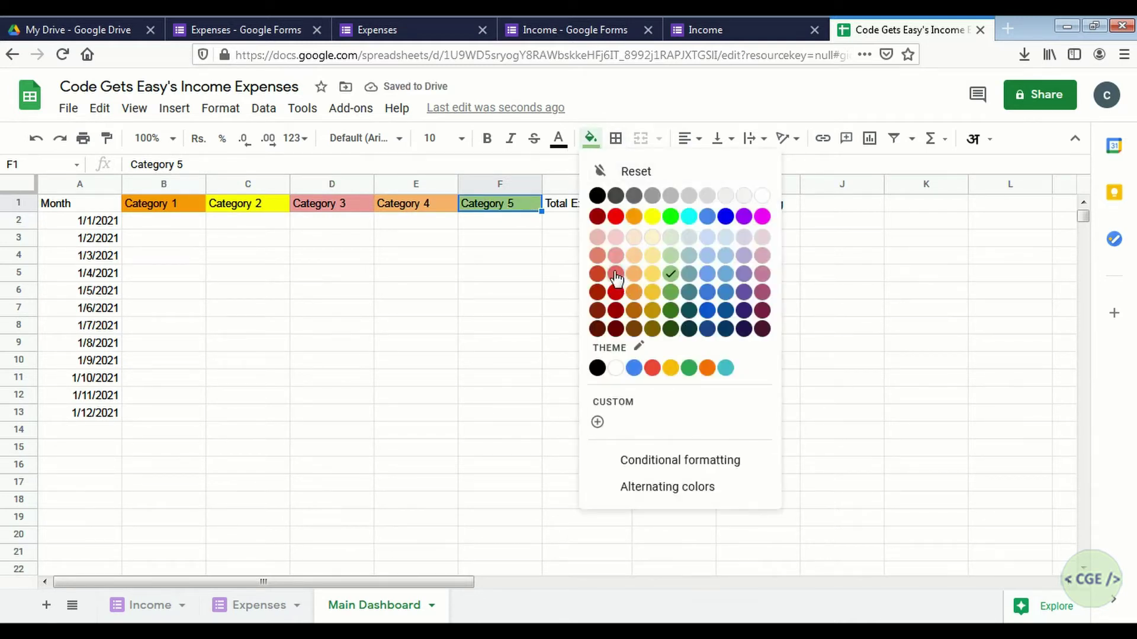
left_click(597, 256)
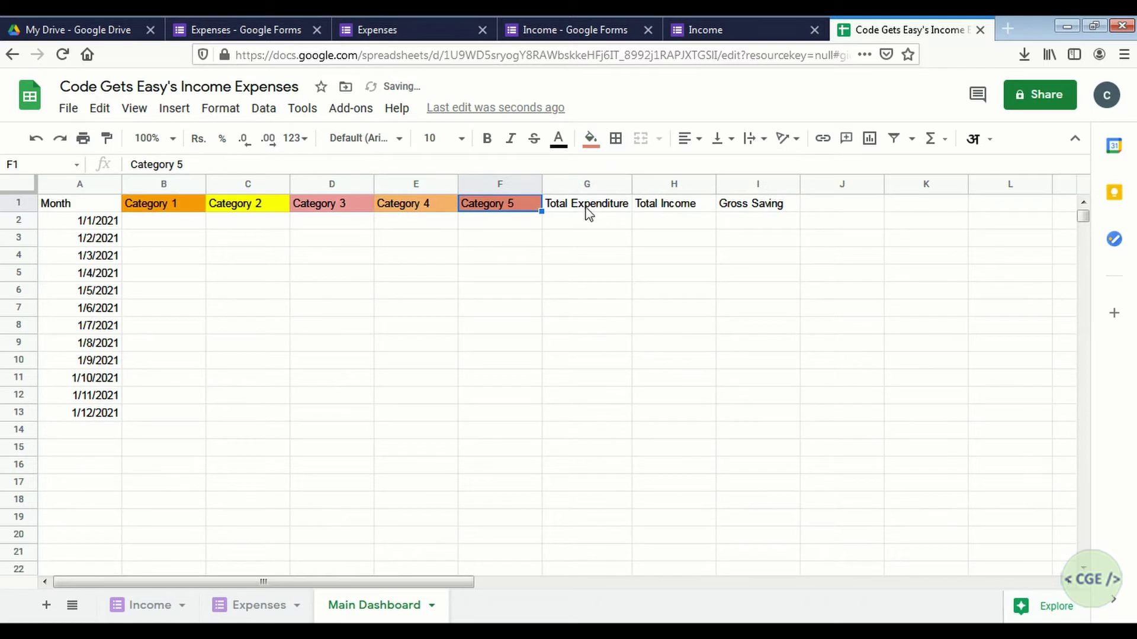
Fill the Total Expenditure header cell with red and the Total Income header cell with bright green.
left_click(588, 211)
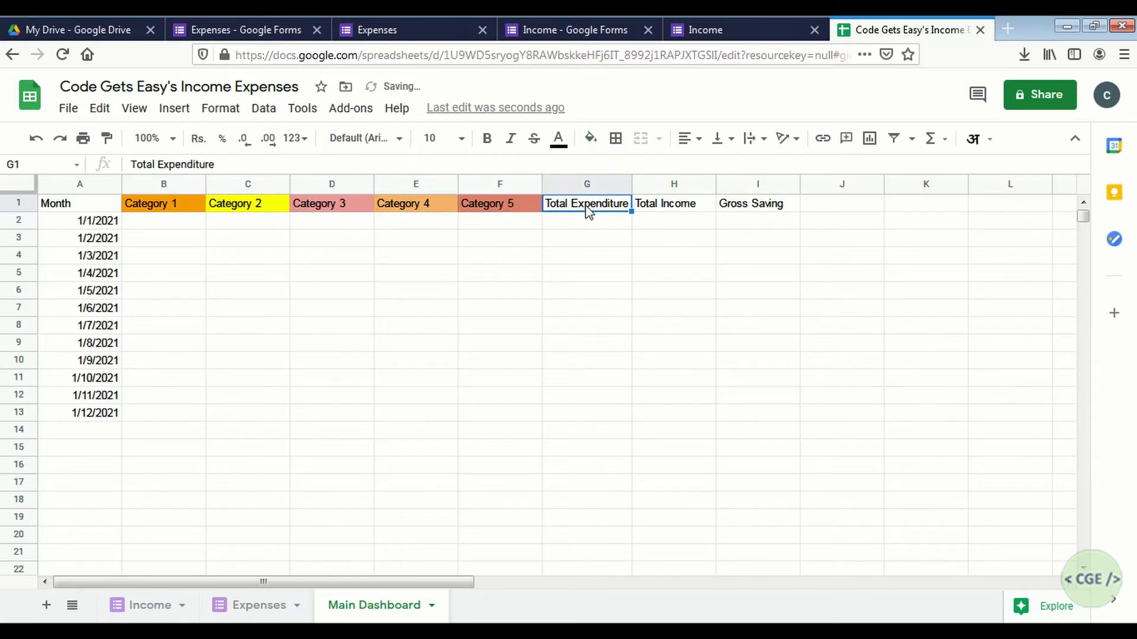
left_click(590, 139)
left_click(615, 216)
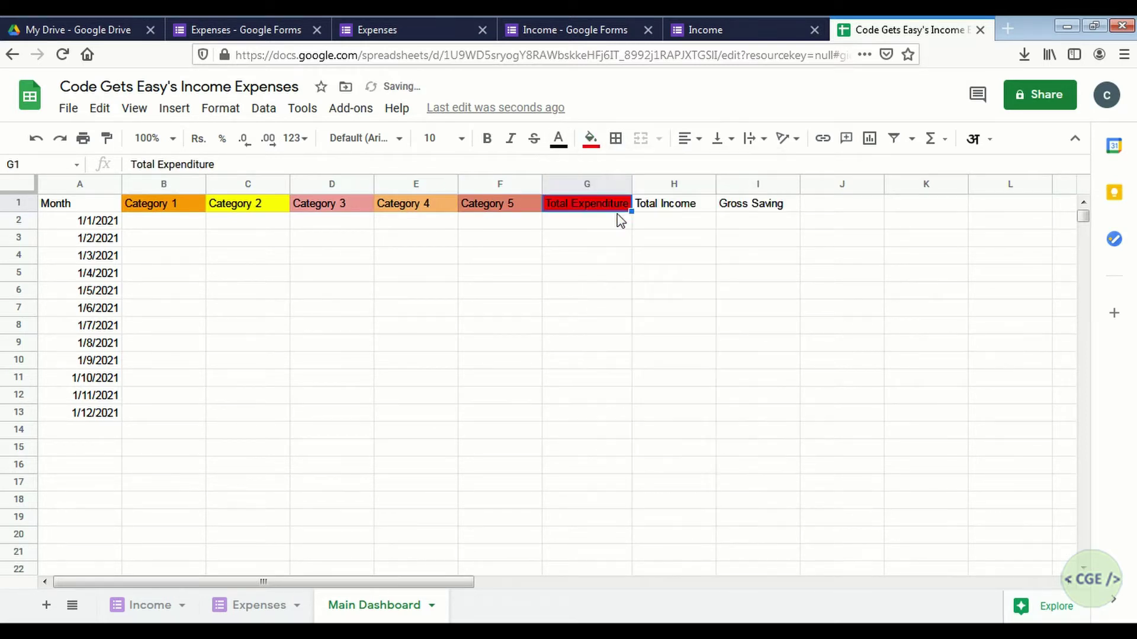
left_click(663, 211)
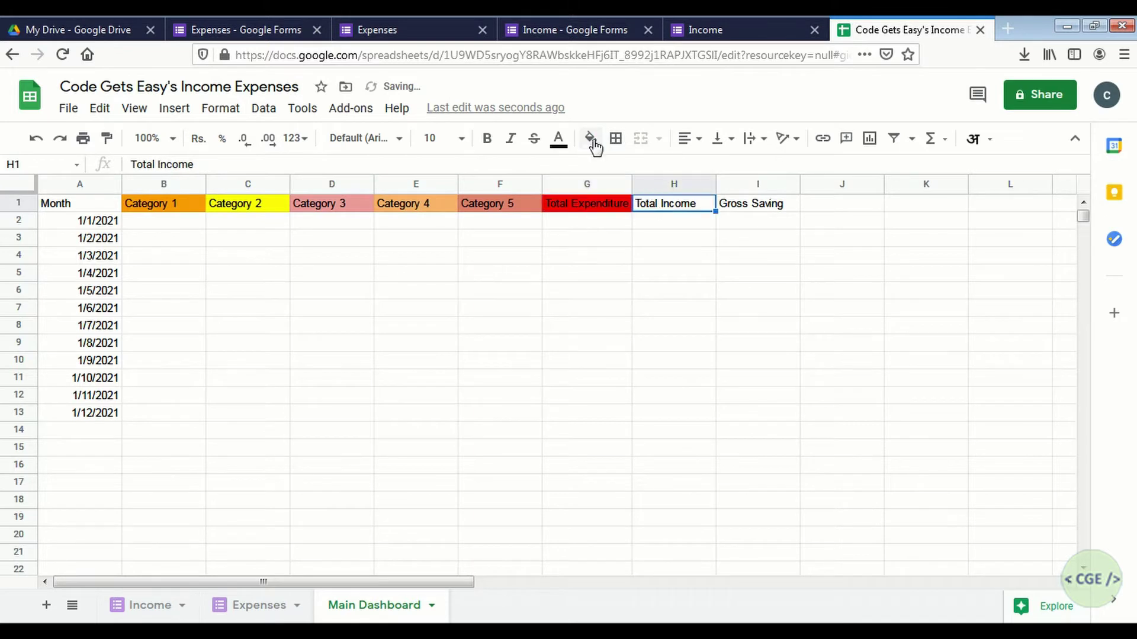
left_click(590, 139)
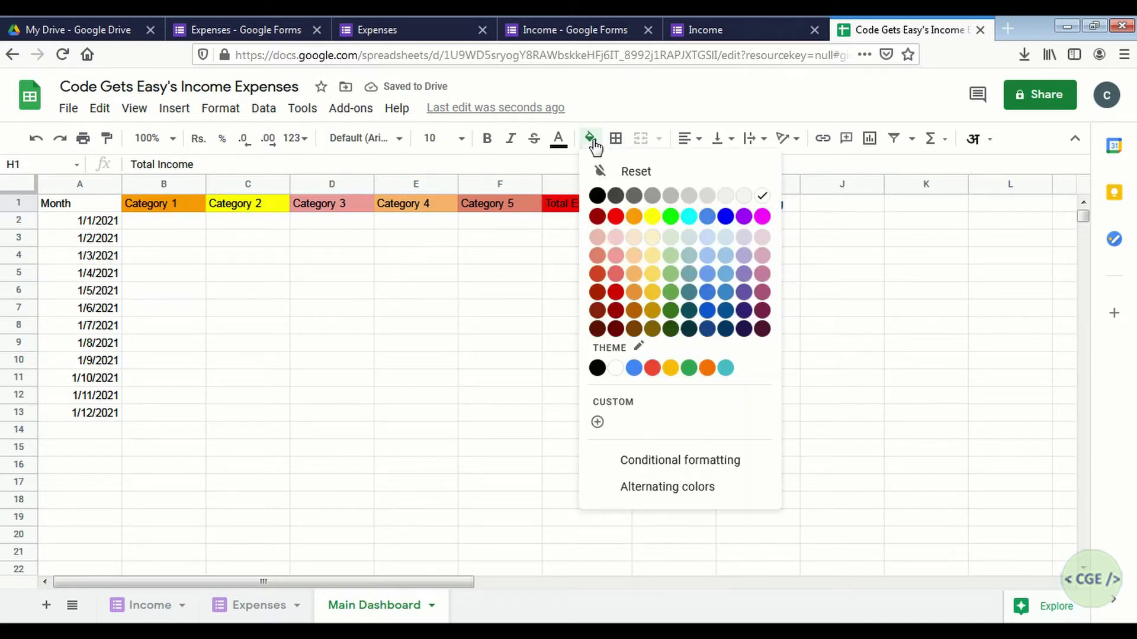
left_click(670, 216)
Fill the Gross Saving header cell with cornflower blue.
left_click(738, 212)
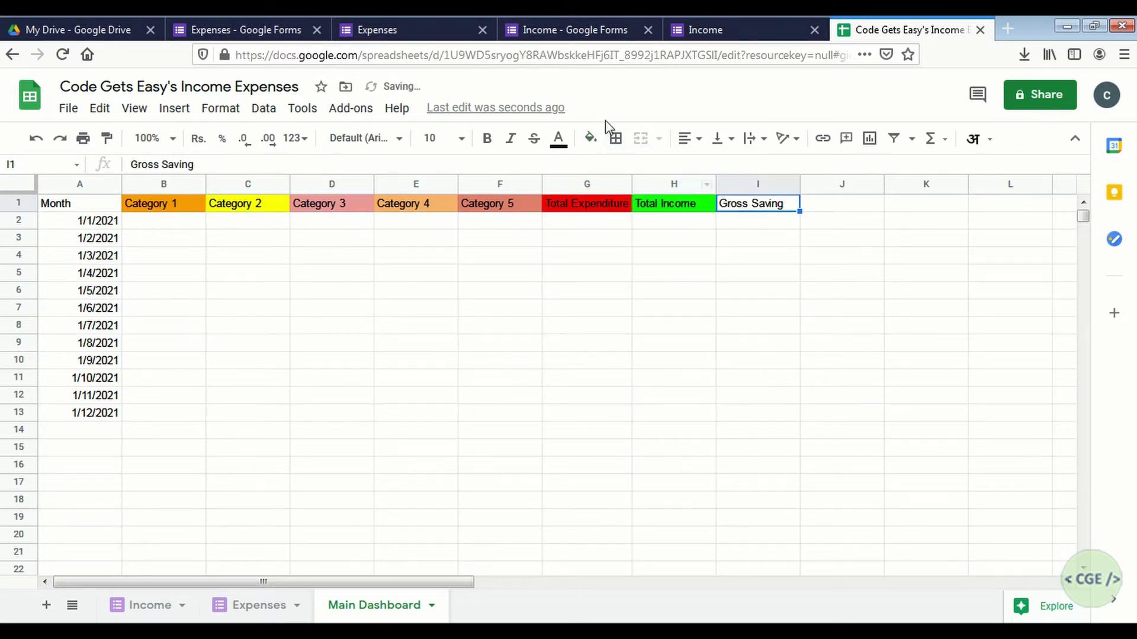
left_click(590, 141)
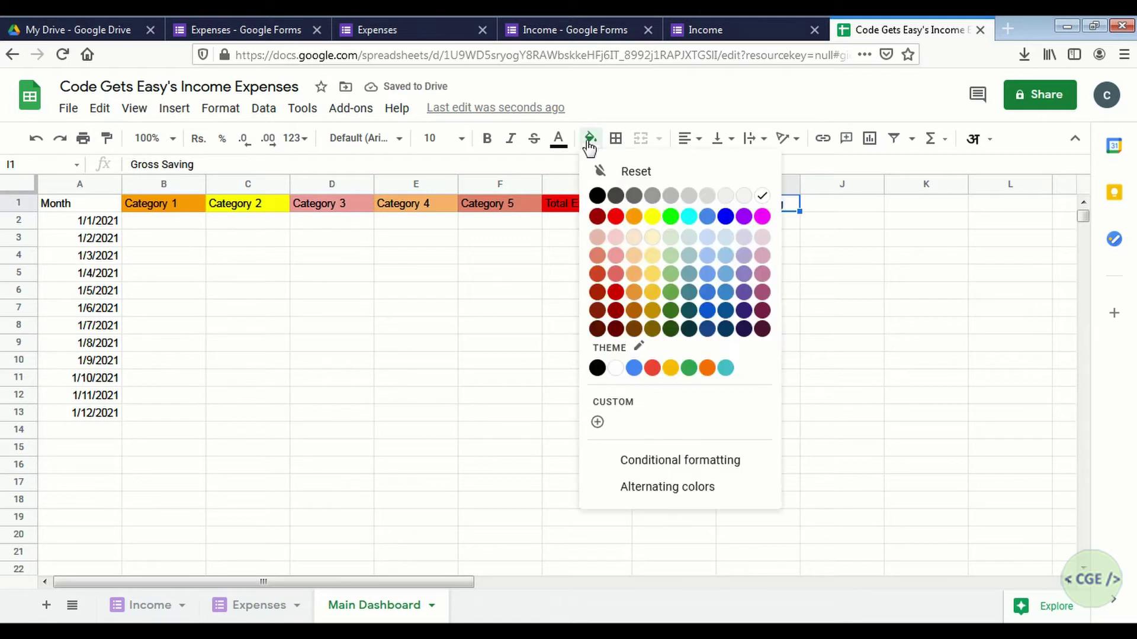
left_click(725, 218)
left_click(728, 273)
left_click(605, 293)
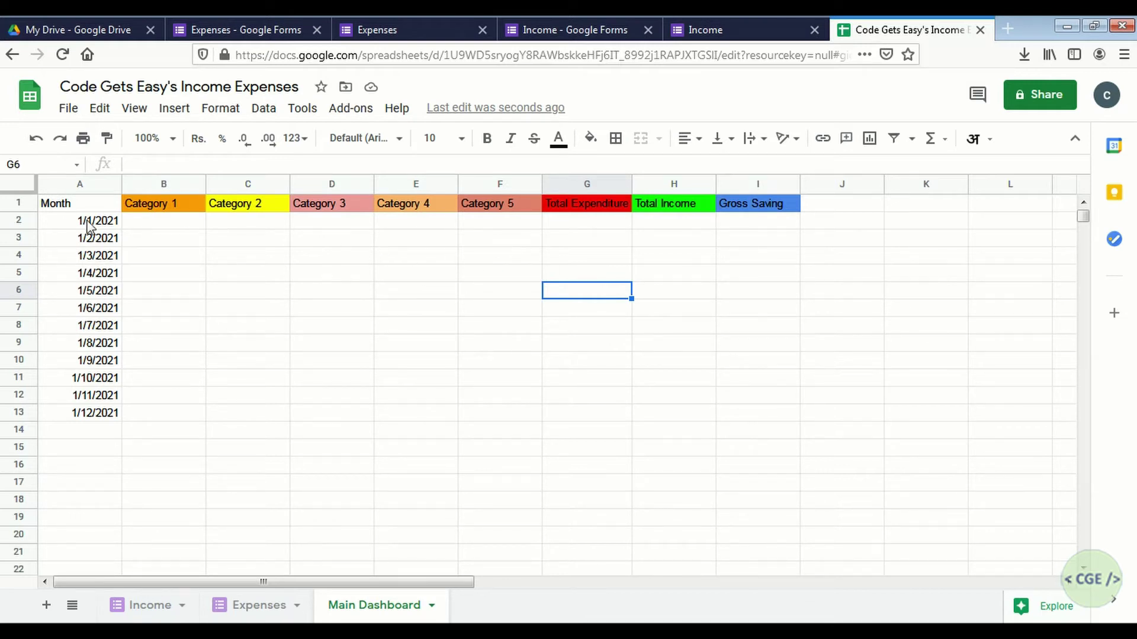
Open the custom date and time formats for the dates in A2:A13 and remove the day component and its slash.
left_click_drag(87, 225, 91, 414)
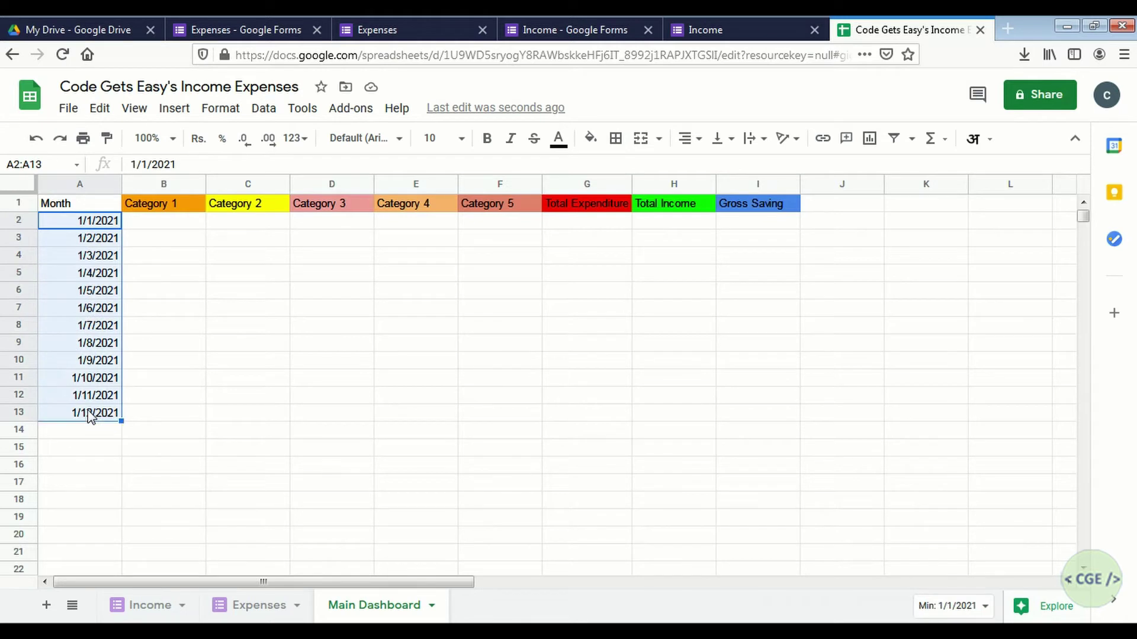
left_click(229, 114)
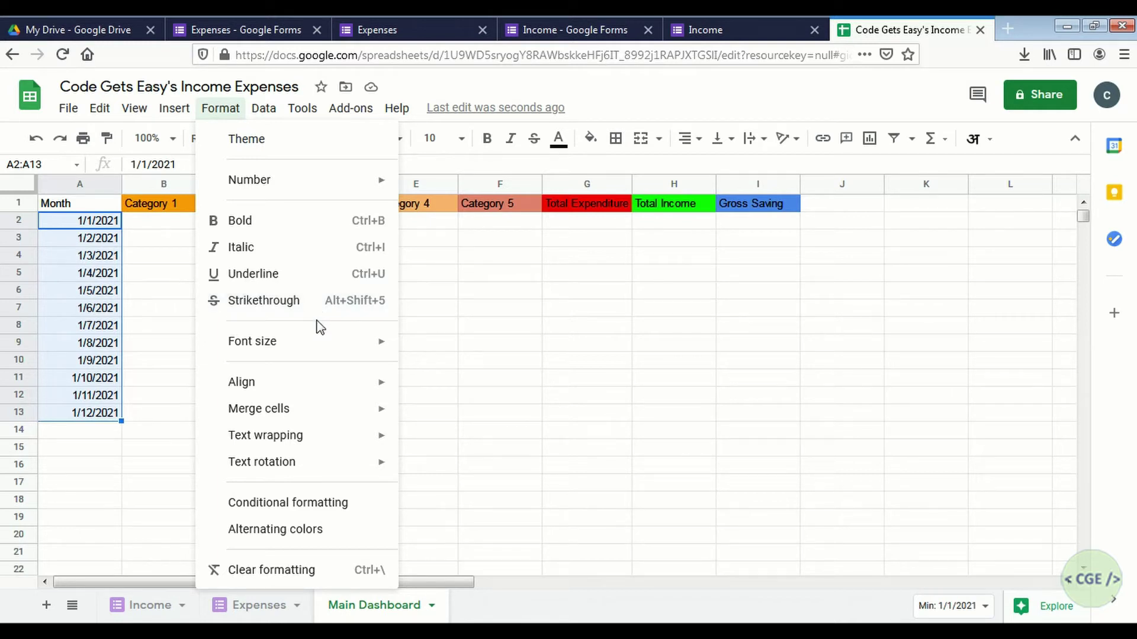
mouse_move(377, 179)
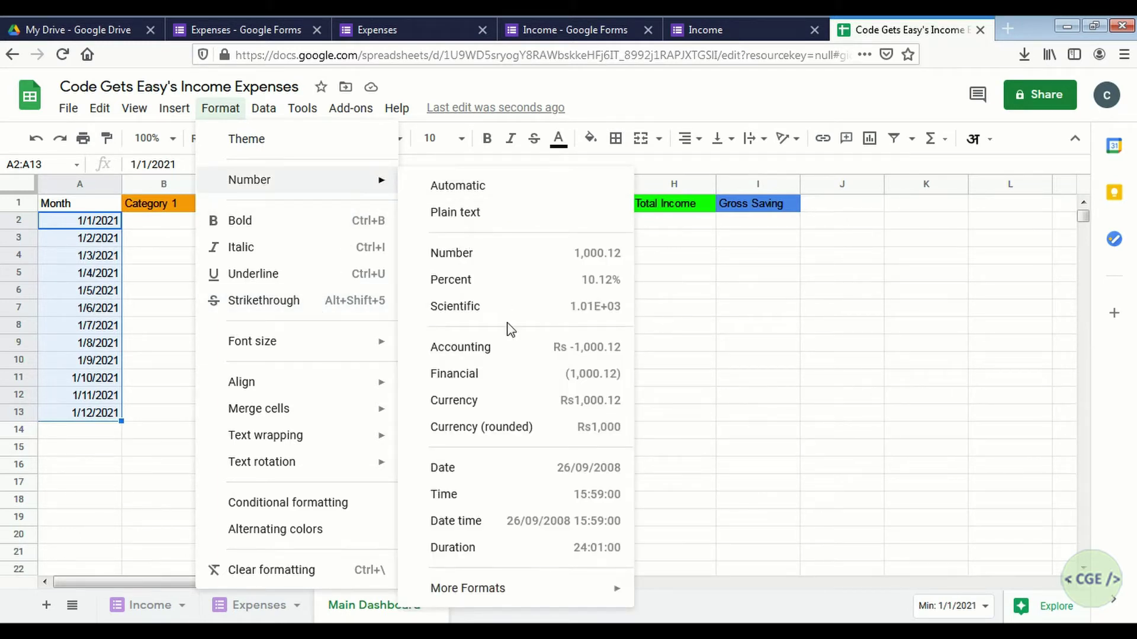
mouse_move(482, 589)
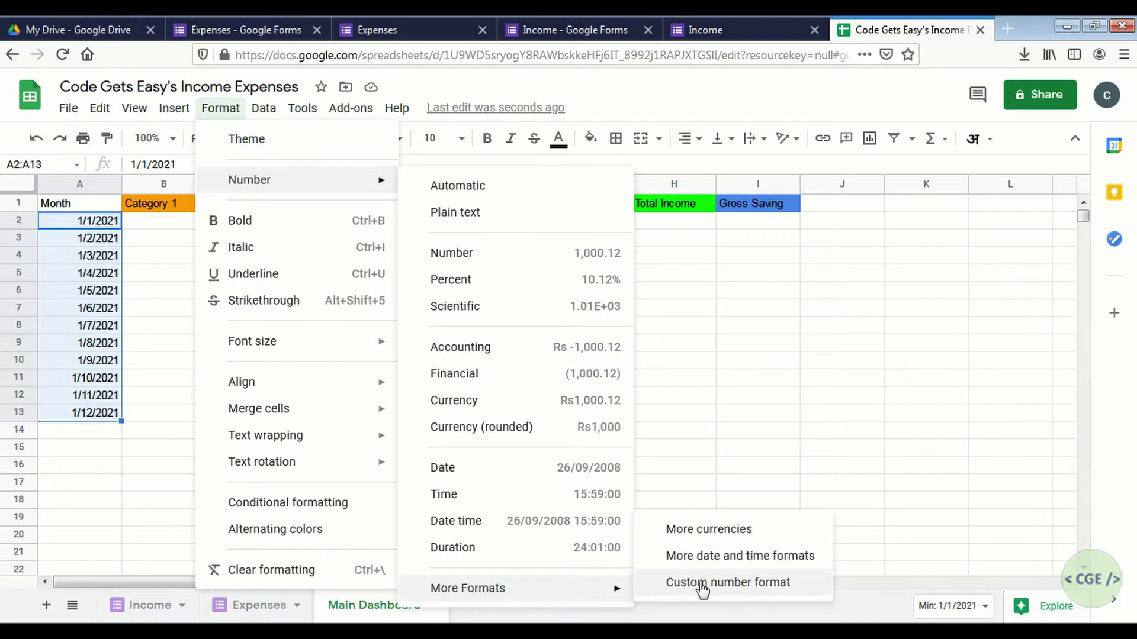
left_click(726, 556)
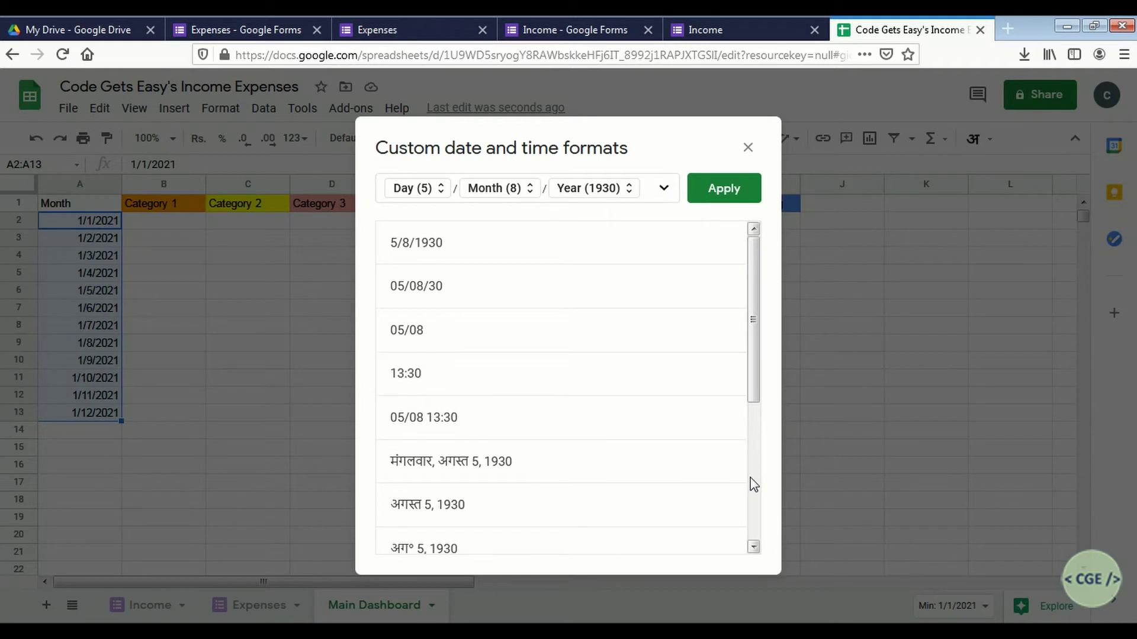
scroll(756, 528, "down", 5)
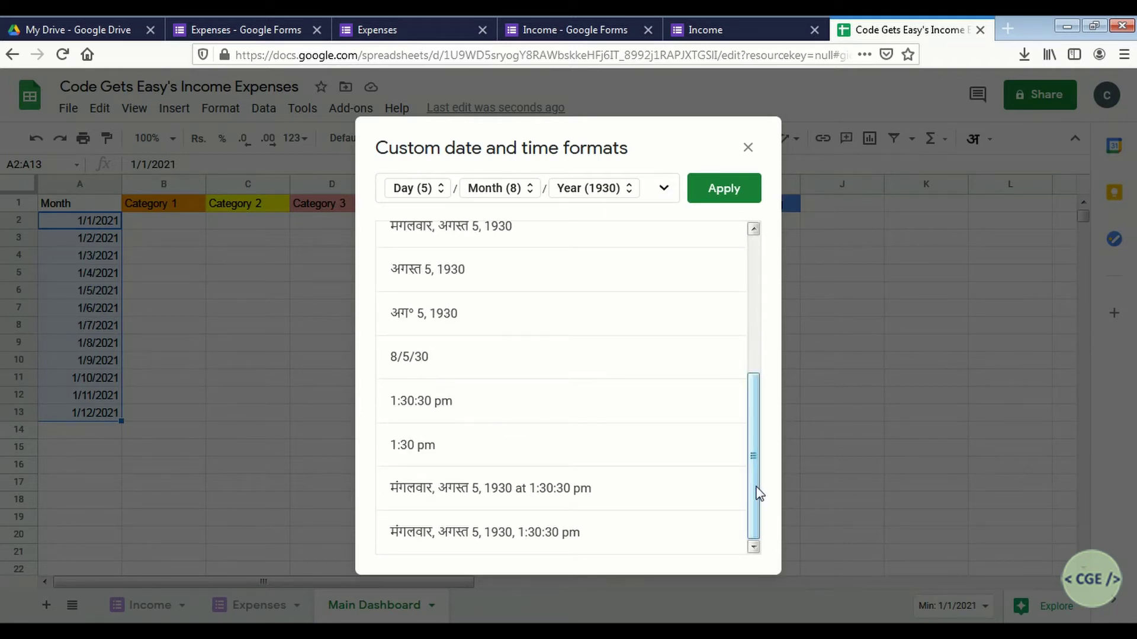
left_click_drag(760, 493, 762, 389)
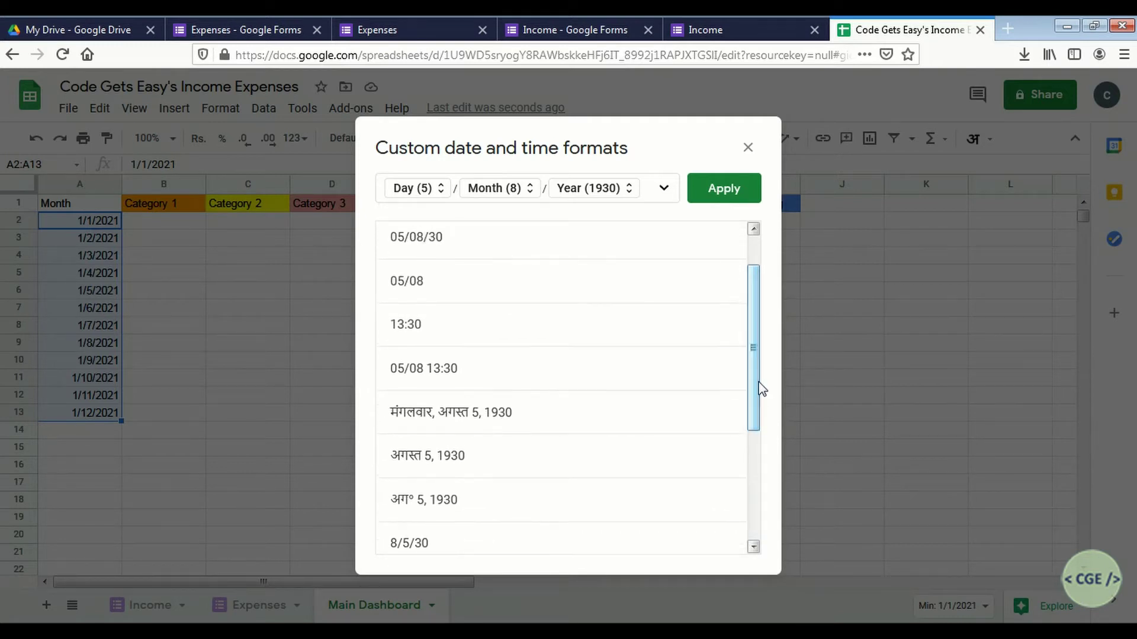
left_click(443, 187)
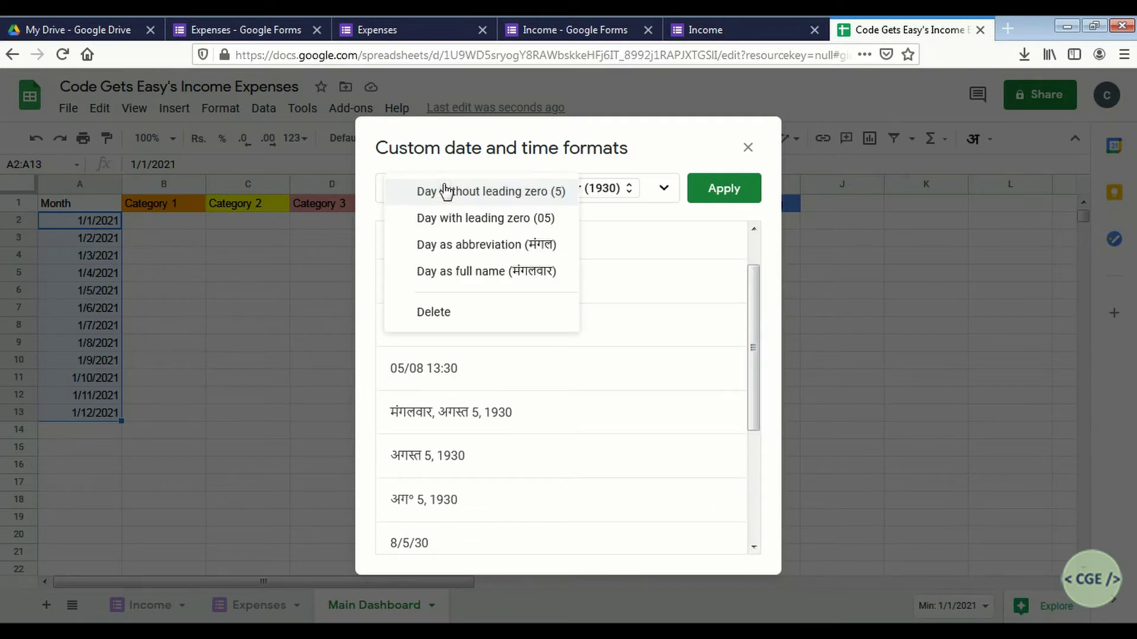
left_click(494, 203)
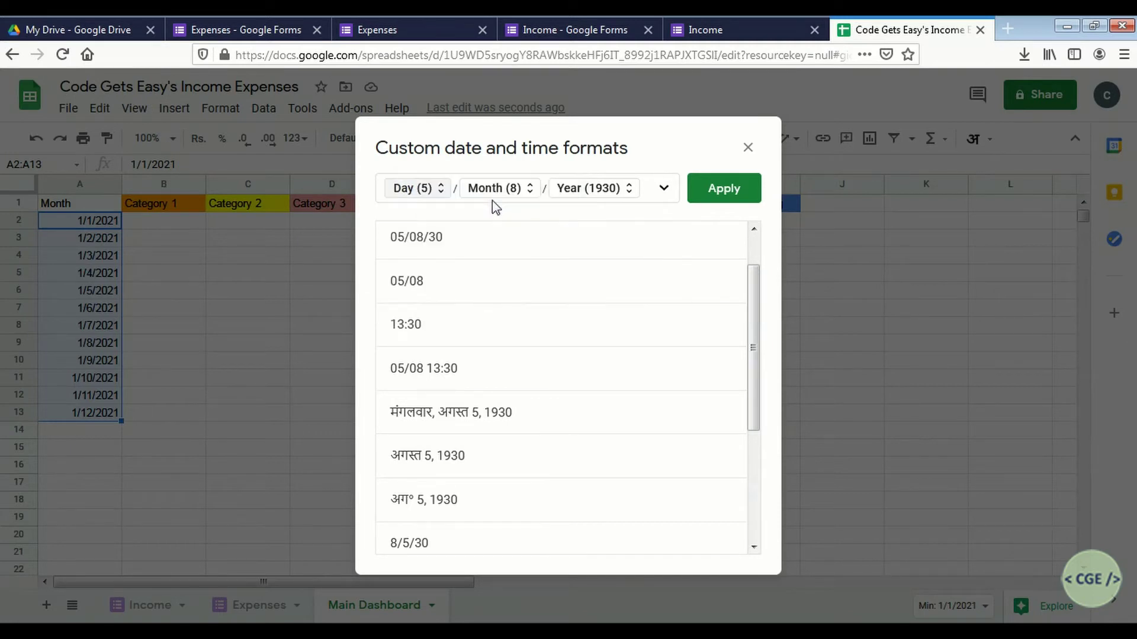
left_click(443, 188)
left_click(437, 314)
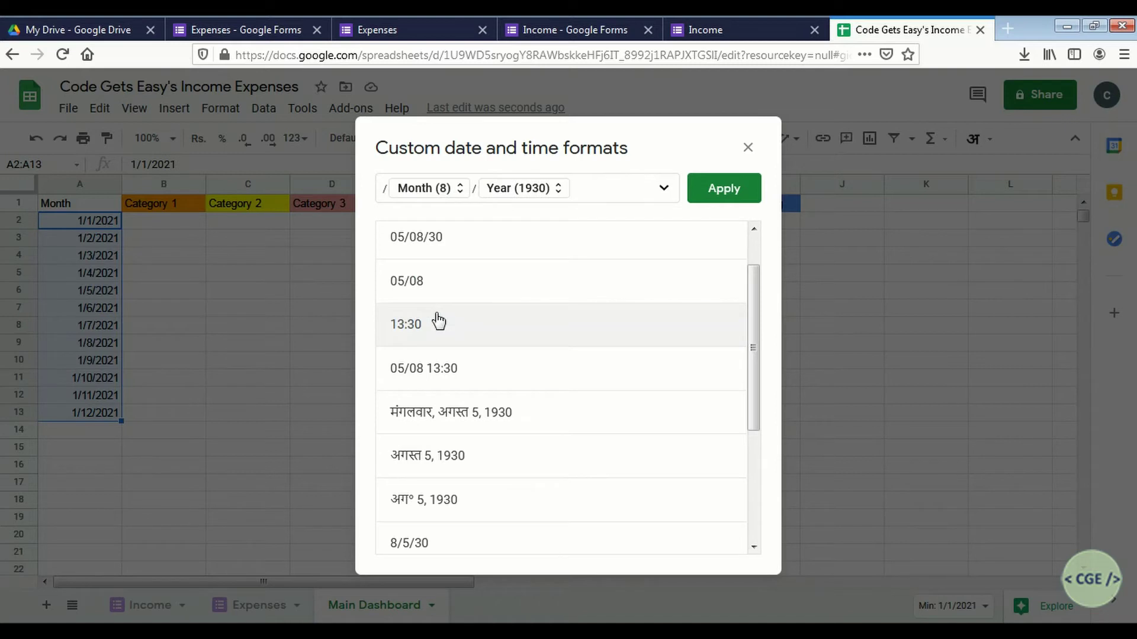
key("BackSpace")
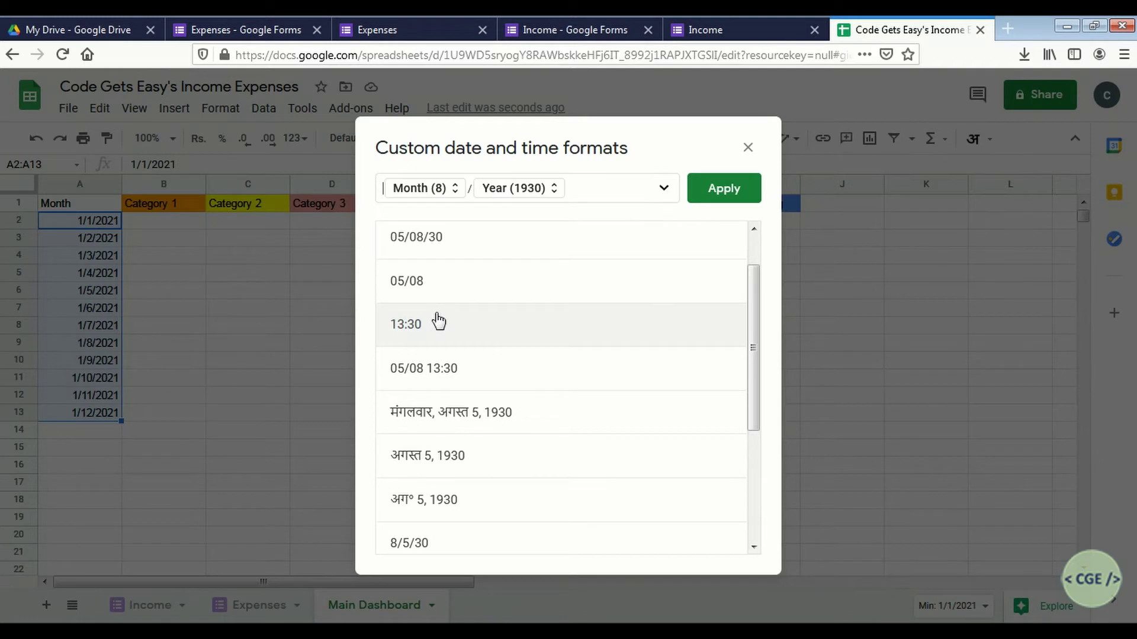
Set the date format to month as full name with a full numeric year, and apply it to A2:A13.
left_click(461, 195)
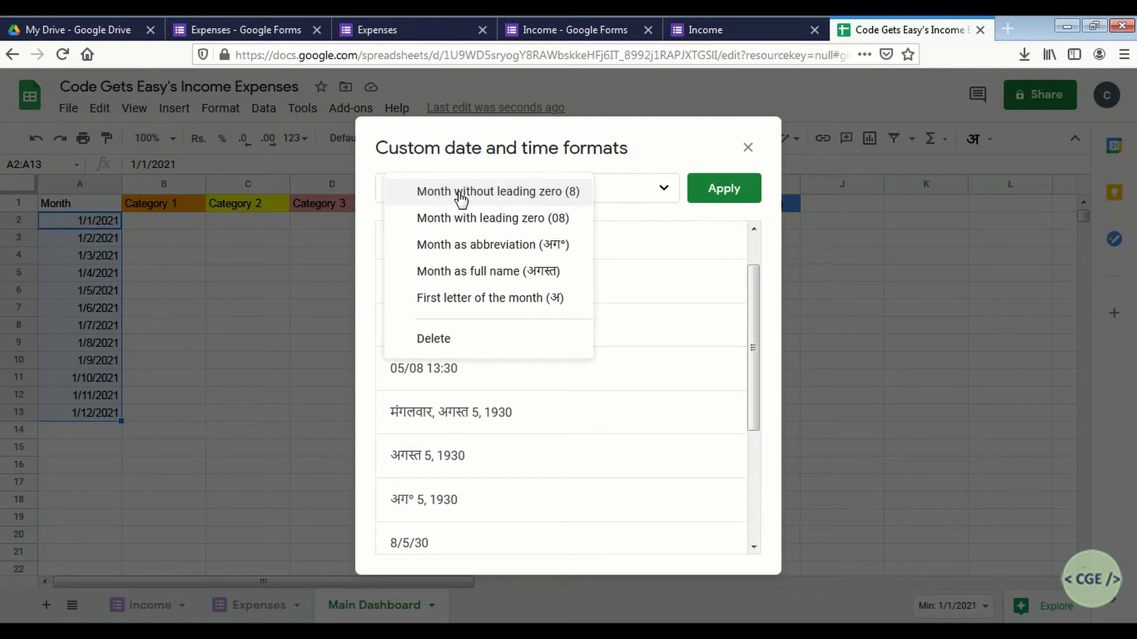
left_click(459, 274)
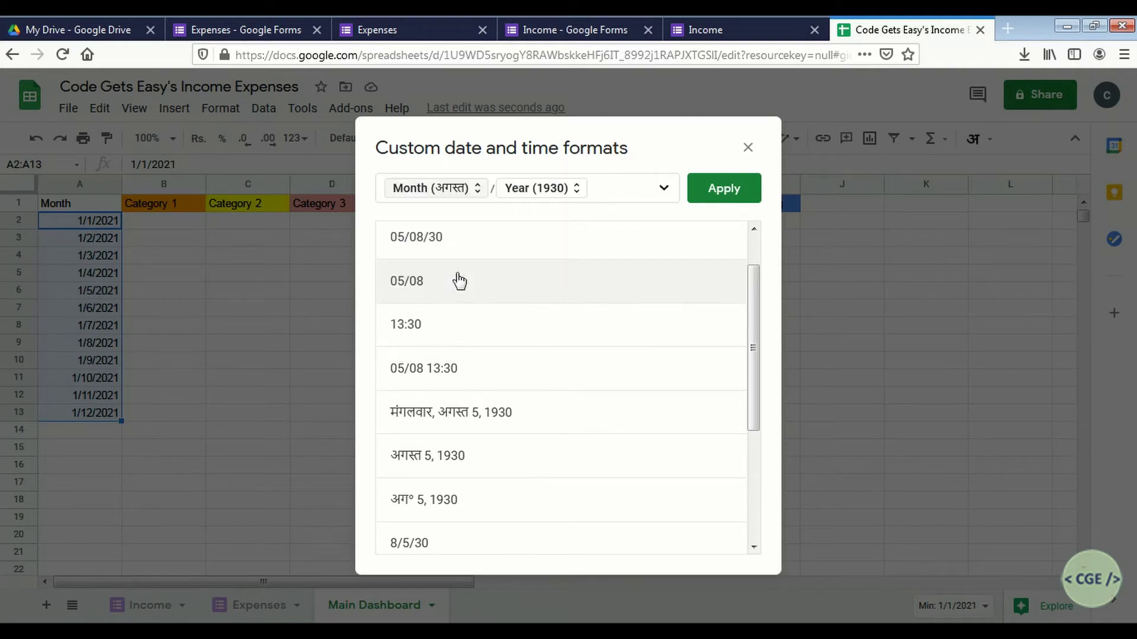
left_click(577, 188)
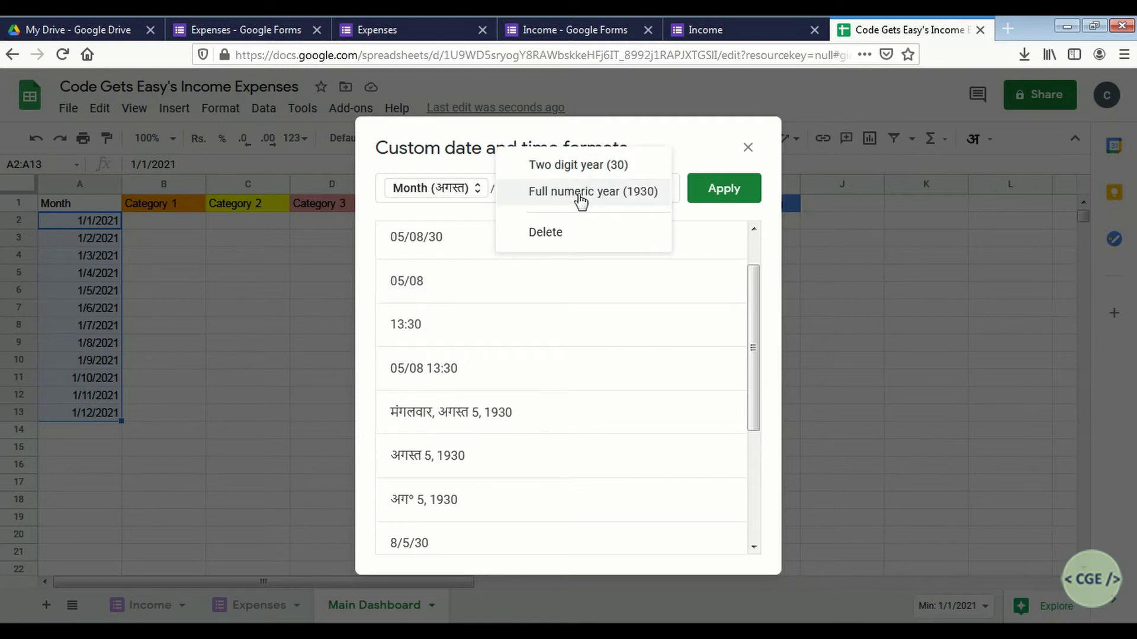
left_click(580, 195)
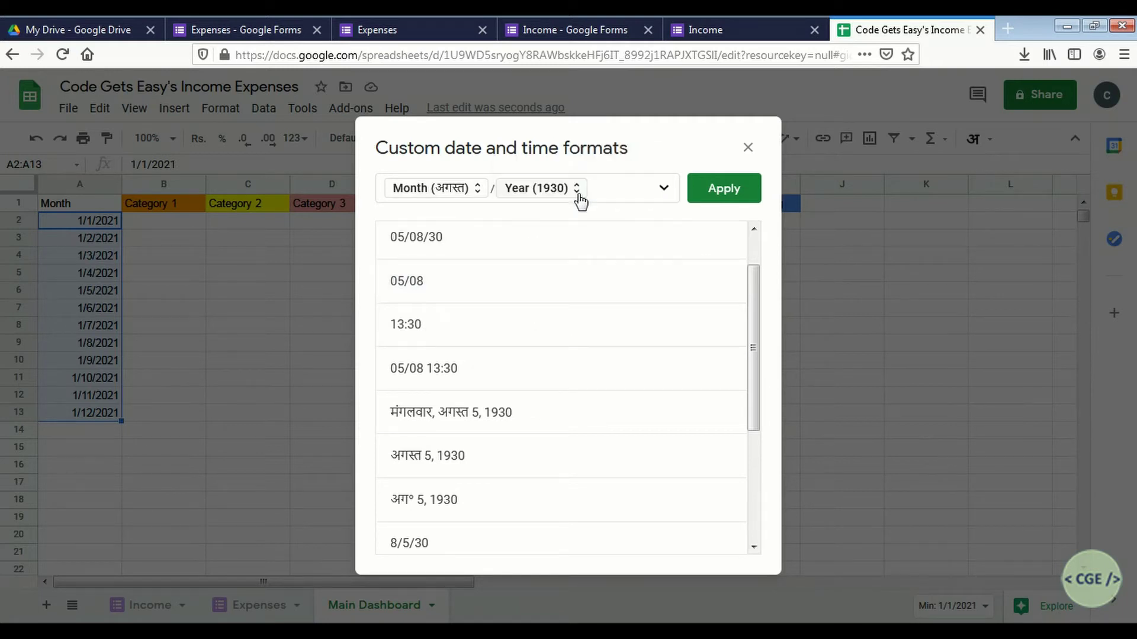
left_click(712, 194)
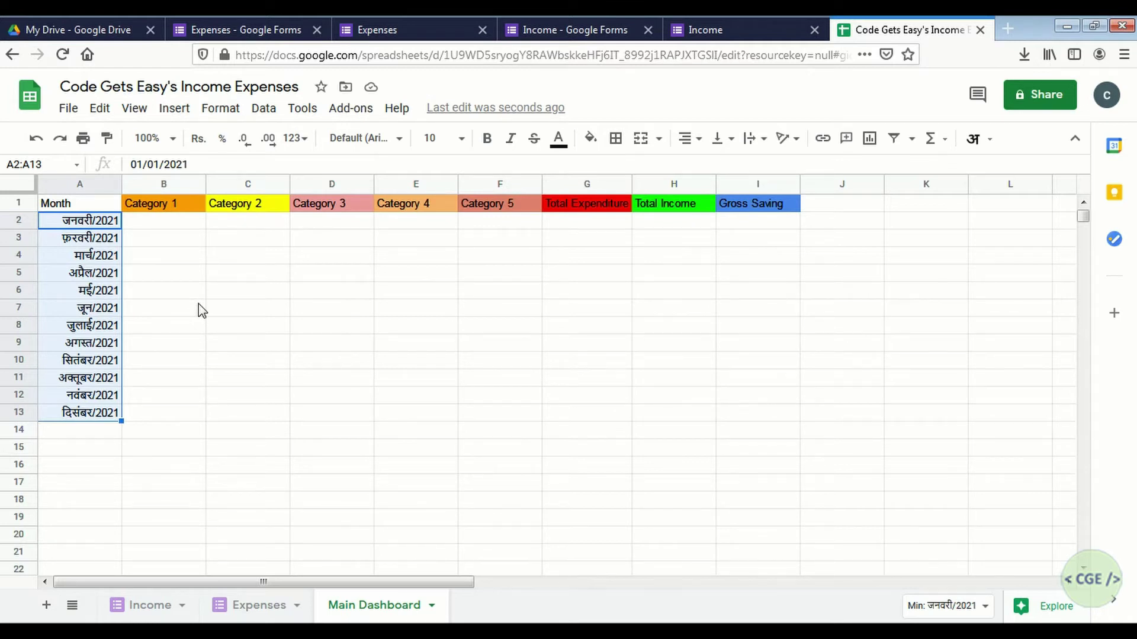
Add a left border to the whole Total Expenditure column G.
left_click(598, 187)
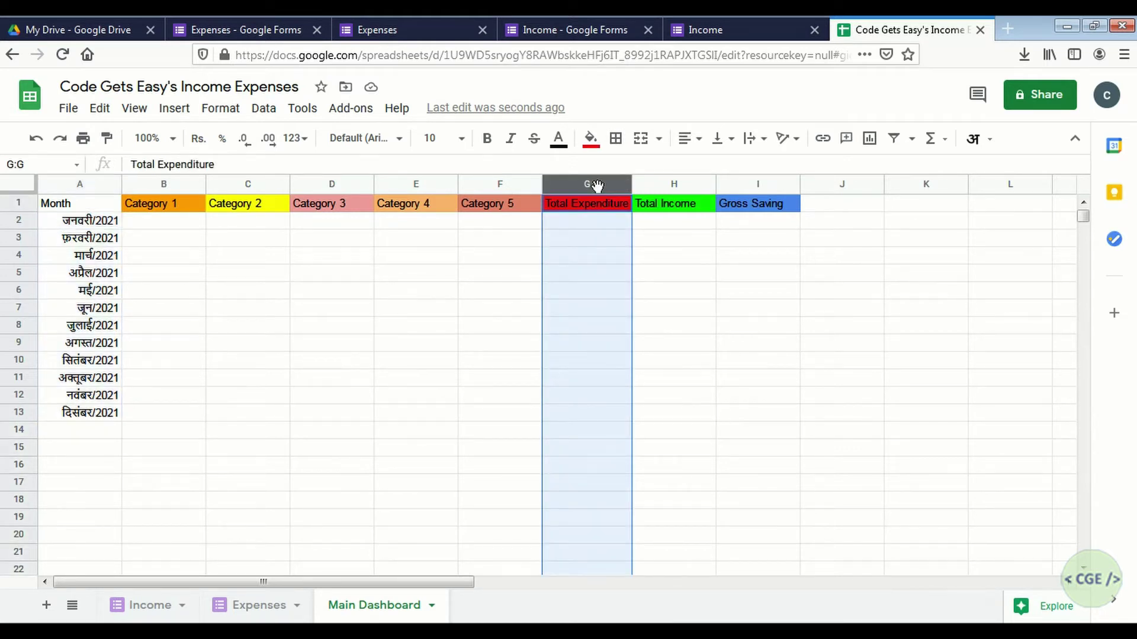
left_click(618, 142)
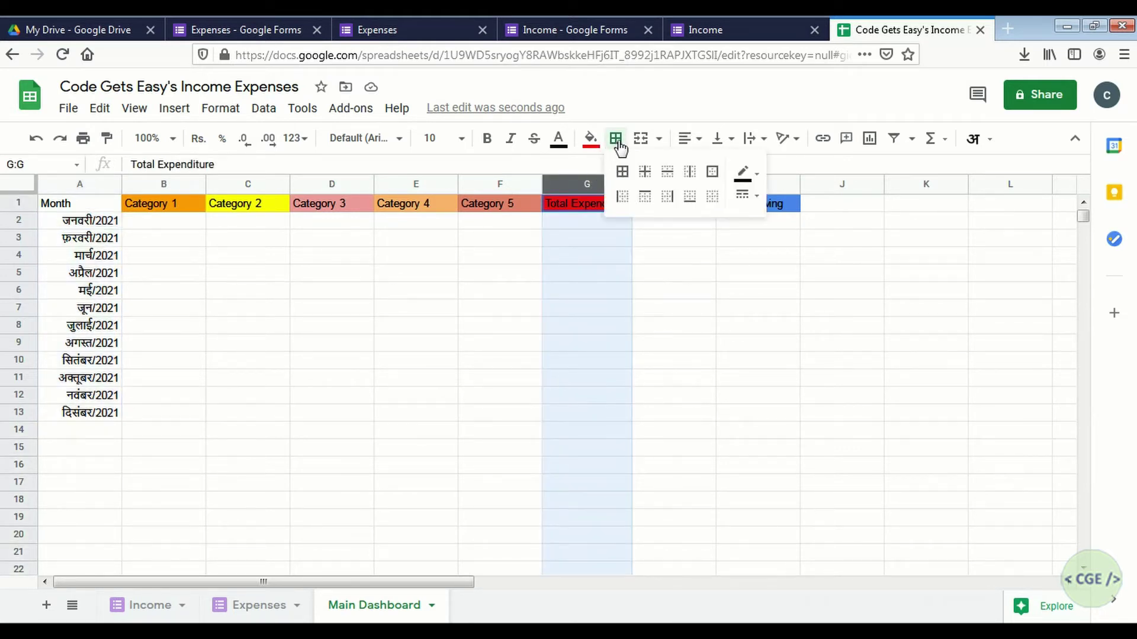
left_click(620, 197)
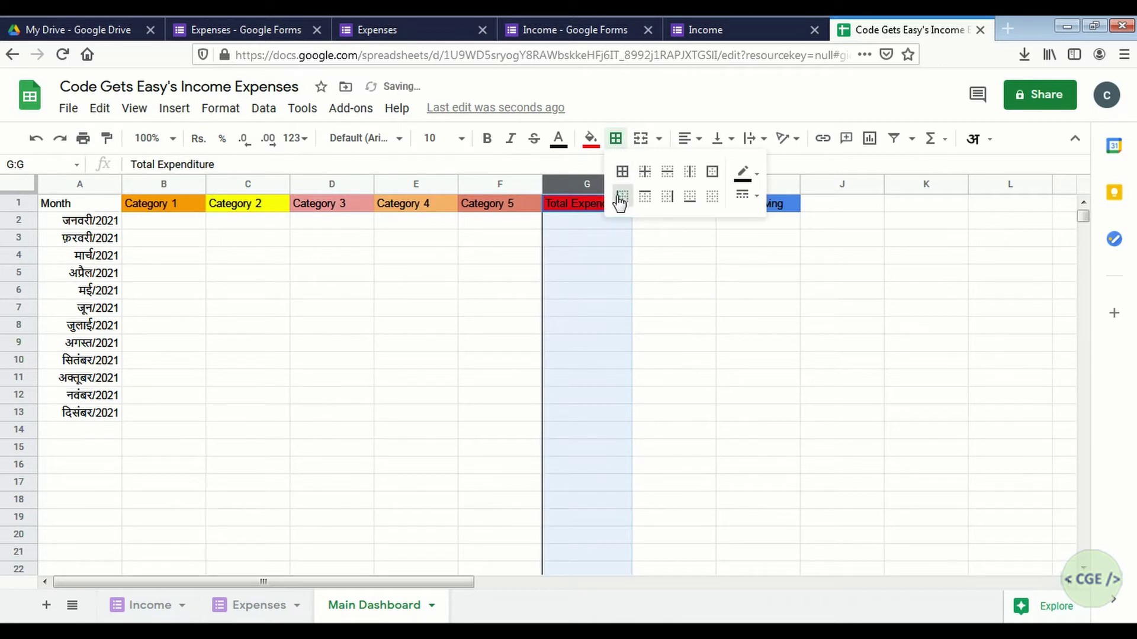
Label cell A15 "Total" and fill A15:I15 with dark grey 1.
left_click(576, 317)
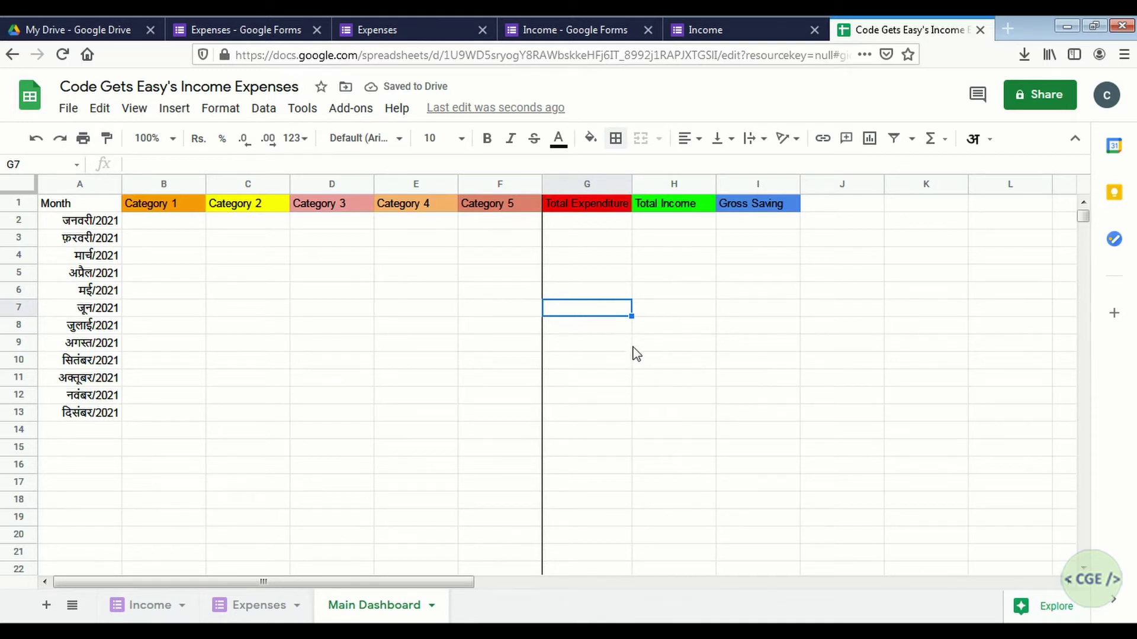
left_click(589, 348)
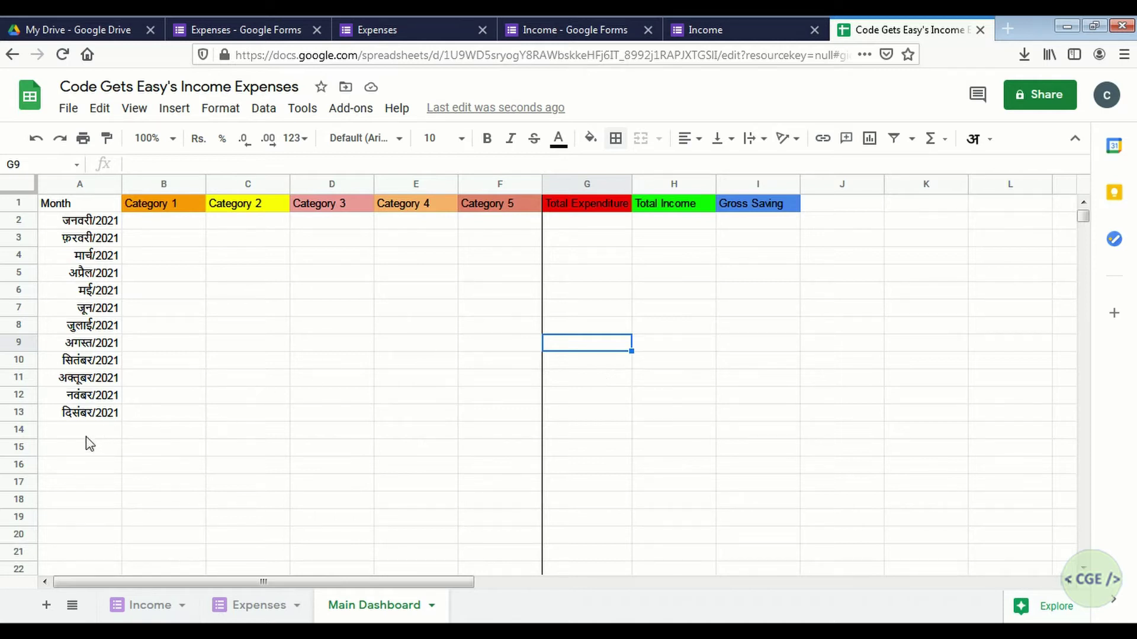
left_click(83, 454)
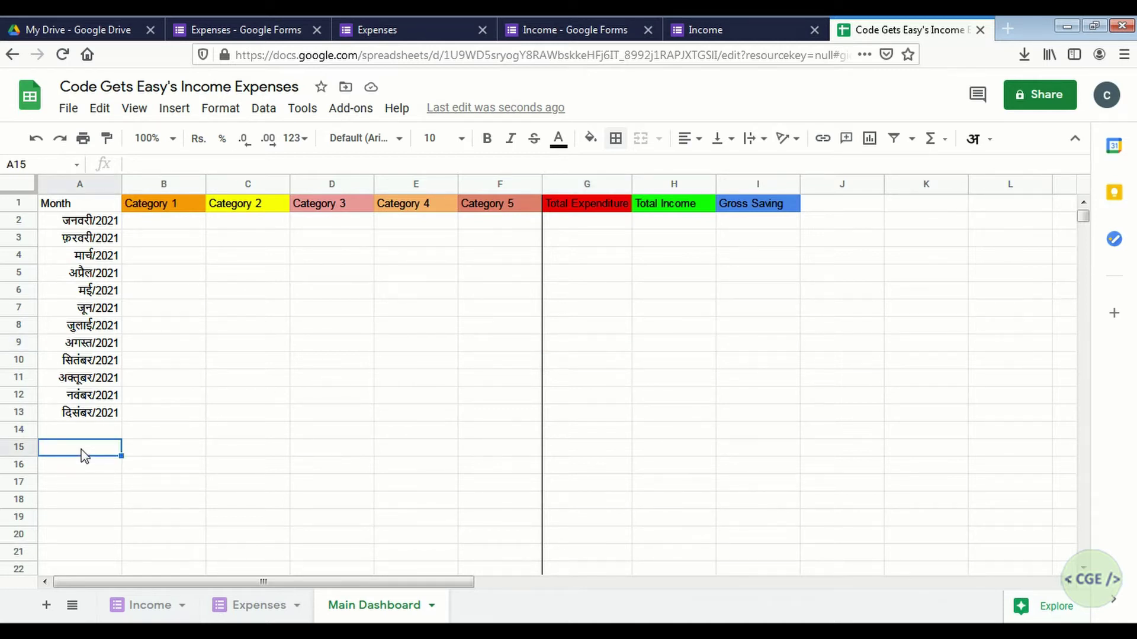
type("Total")
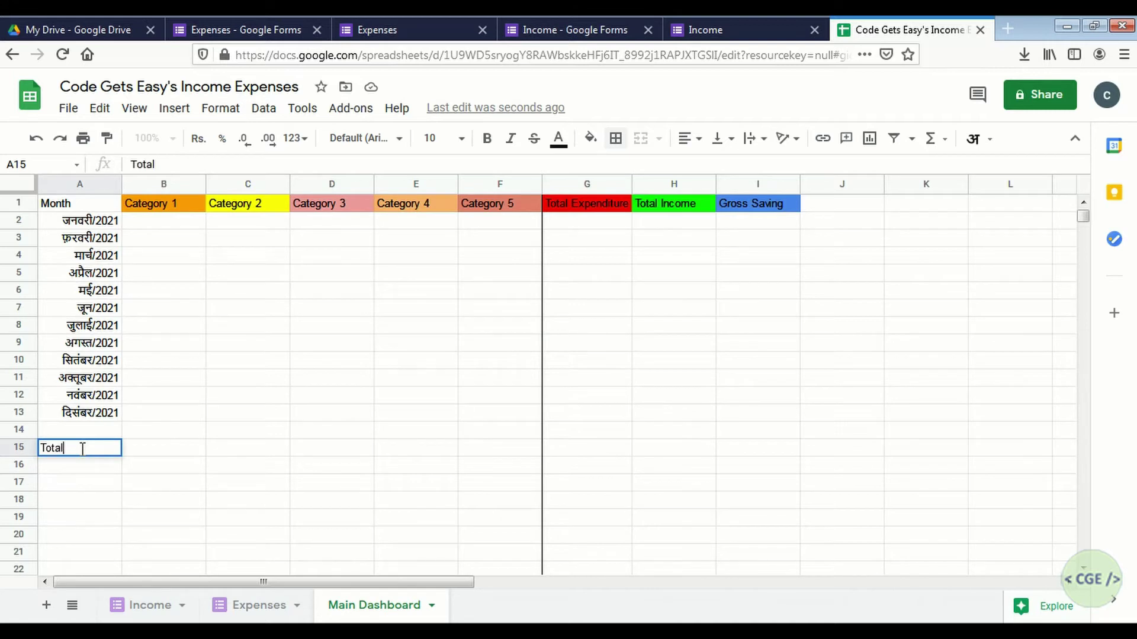
key("Tab")
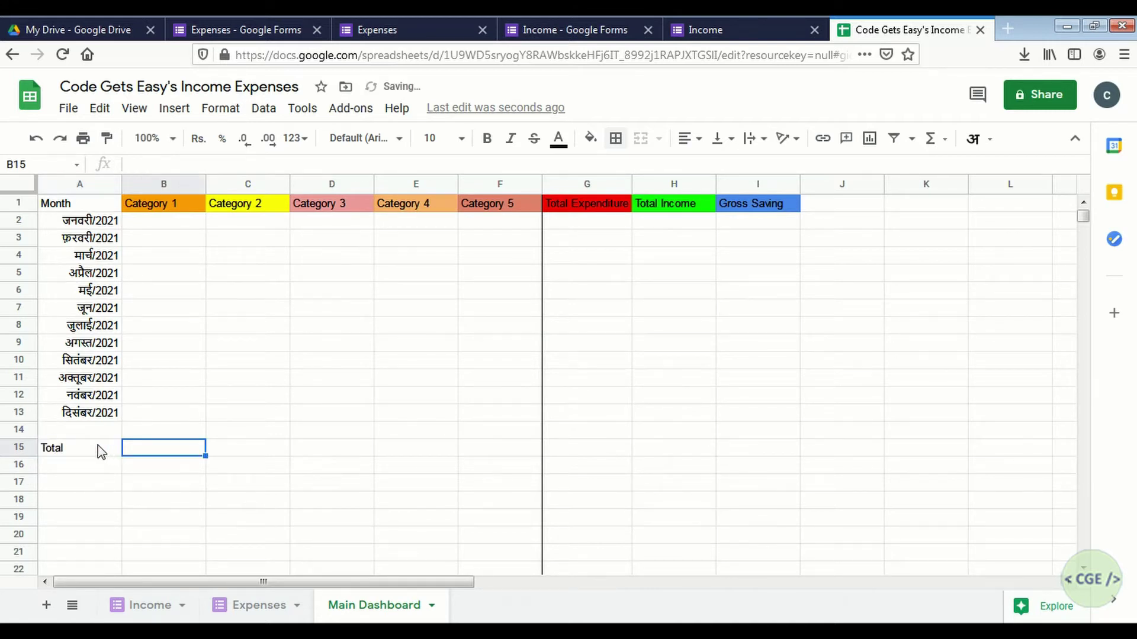
left_click_drag(97, 451, 762, 457)
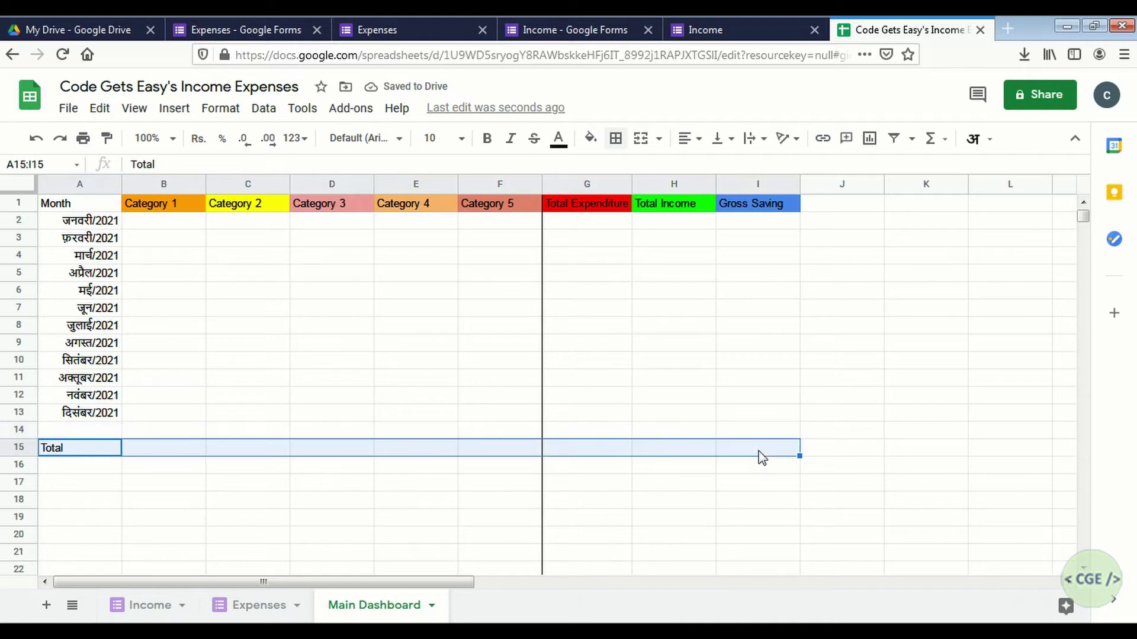
left_click(590, 140)
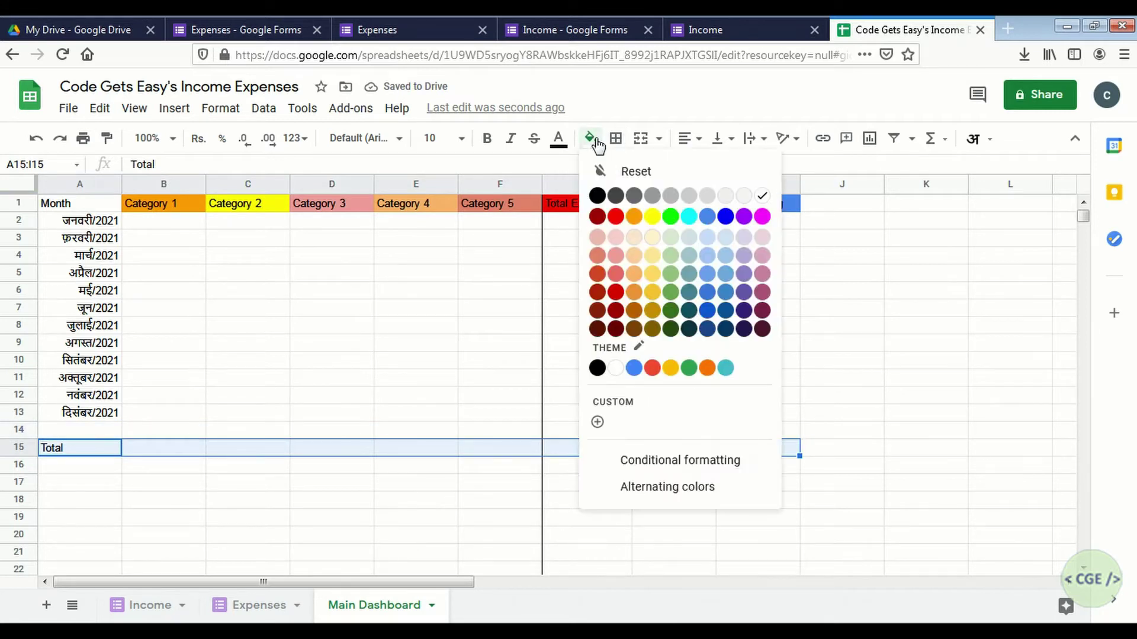
left_click(672, 194)
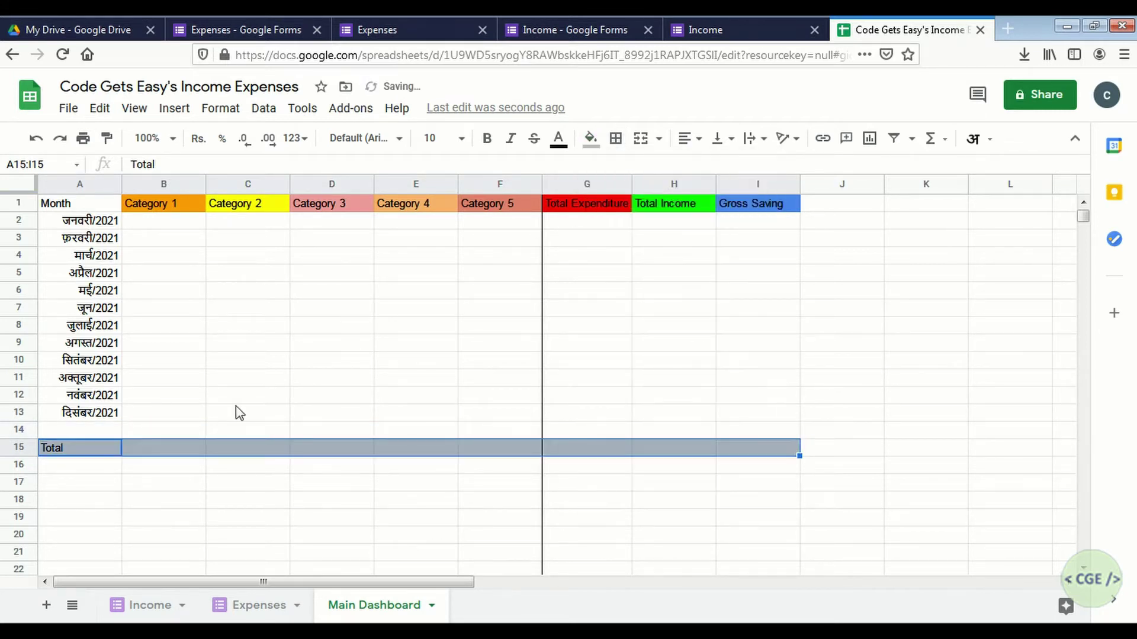
Label cell A17 "Budget" and fill A17:I17 with light green 2.
left_click(77, 486)
type("B")
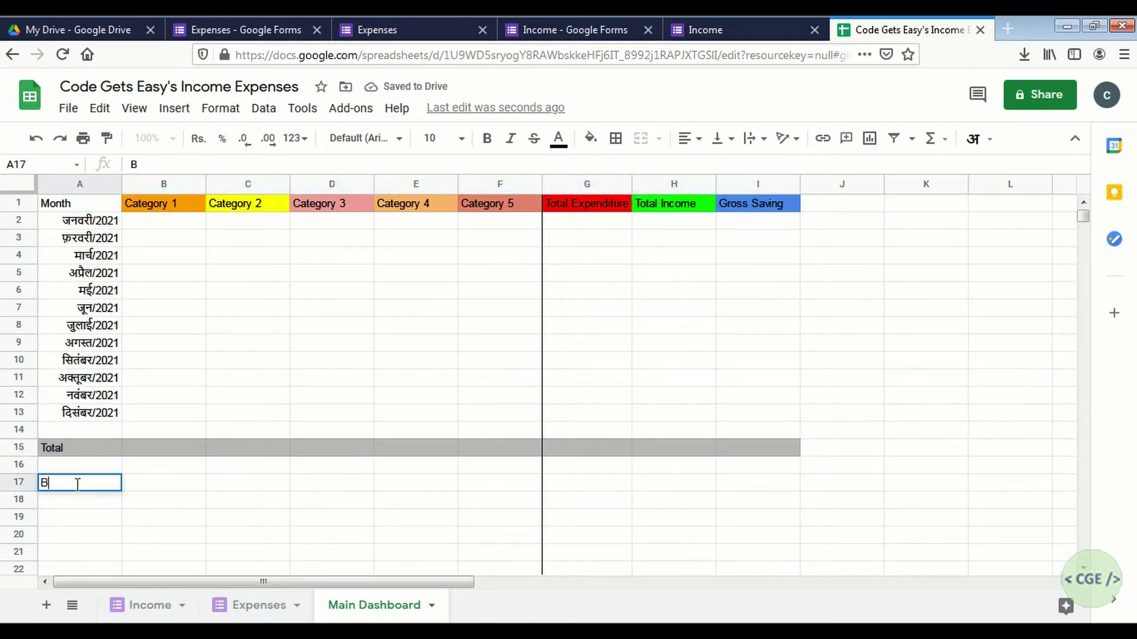
type("udget")
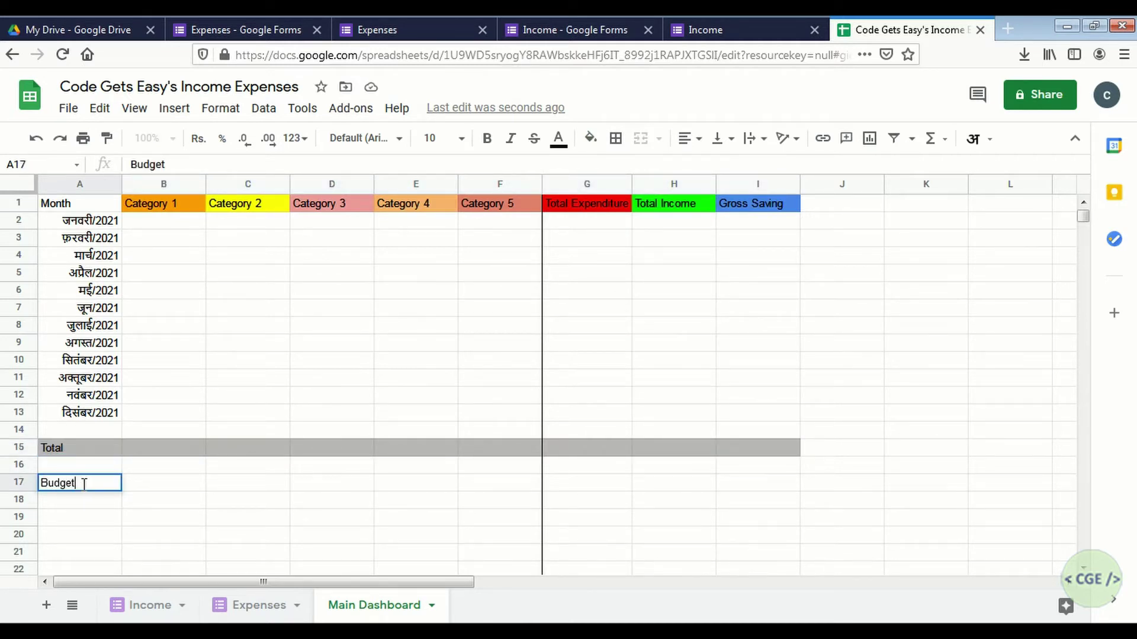
left_click(172, 504)
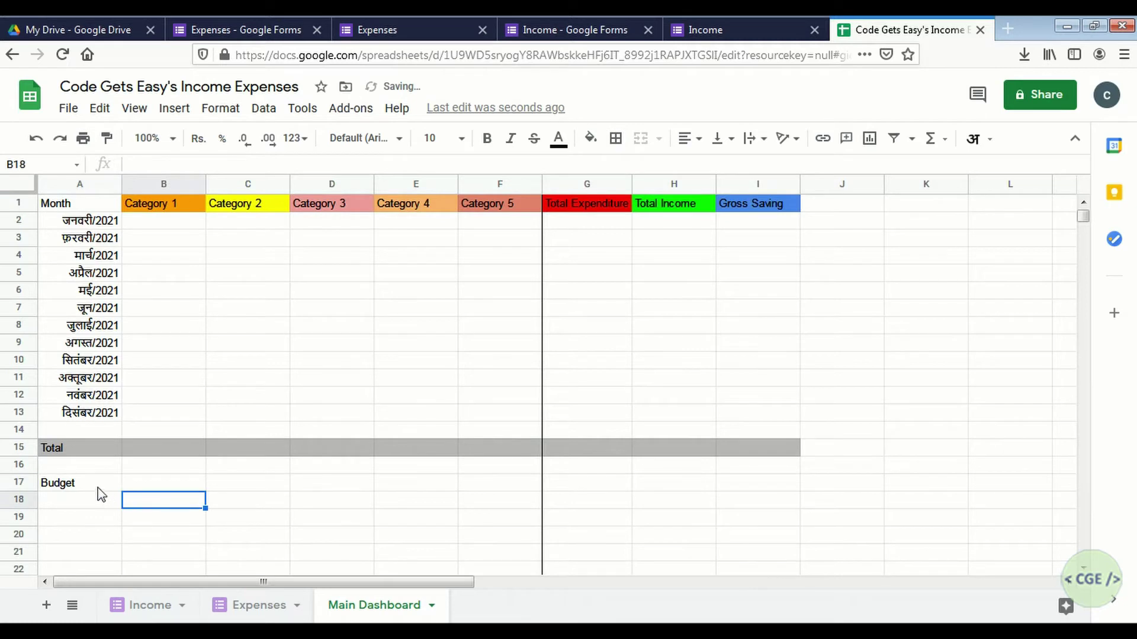
left_click_drag(101, 485, 749, 490)
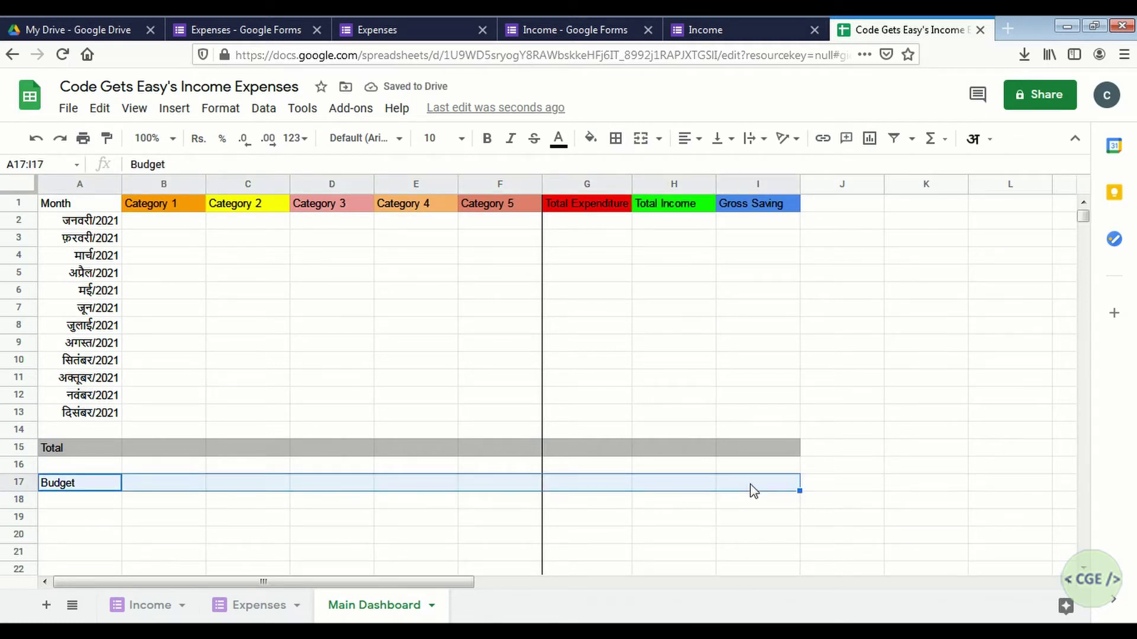
left_click(595, 140)
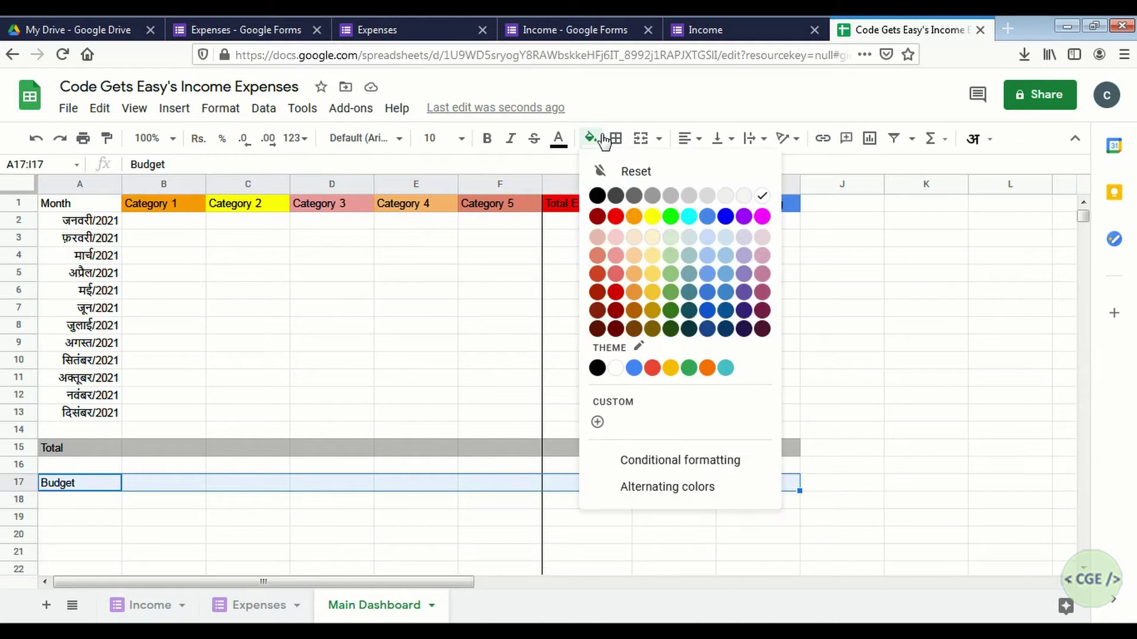
left_click(671, 258)
left_click(582, 491)
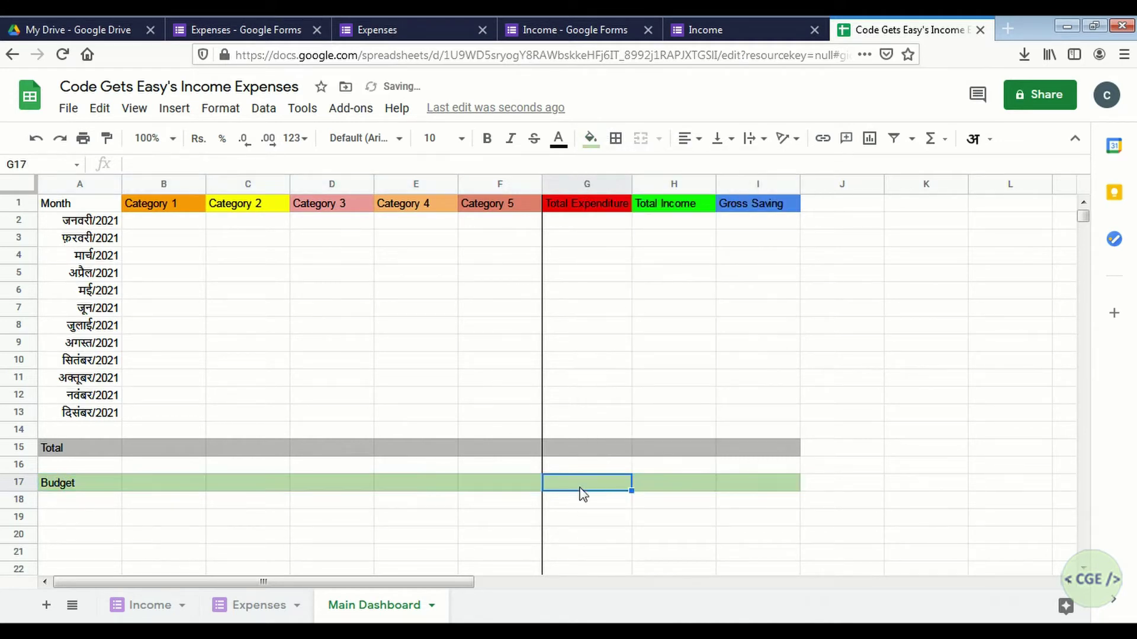
left_click(681, 523)
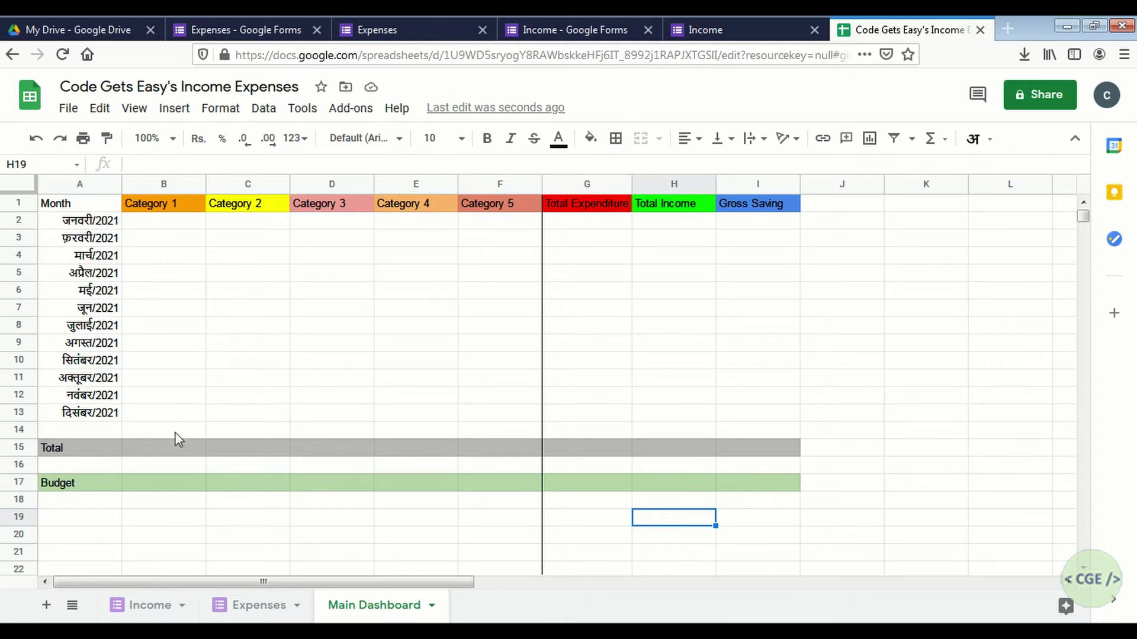
Enter the formula =sum(B2:B13) in B15 to total the Category 1 column.
left_click(162, 452)
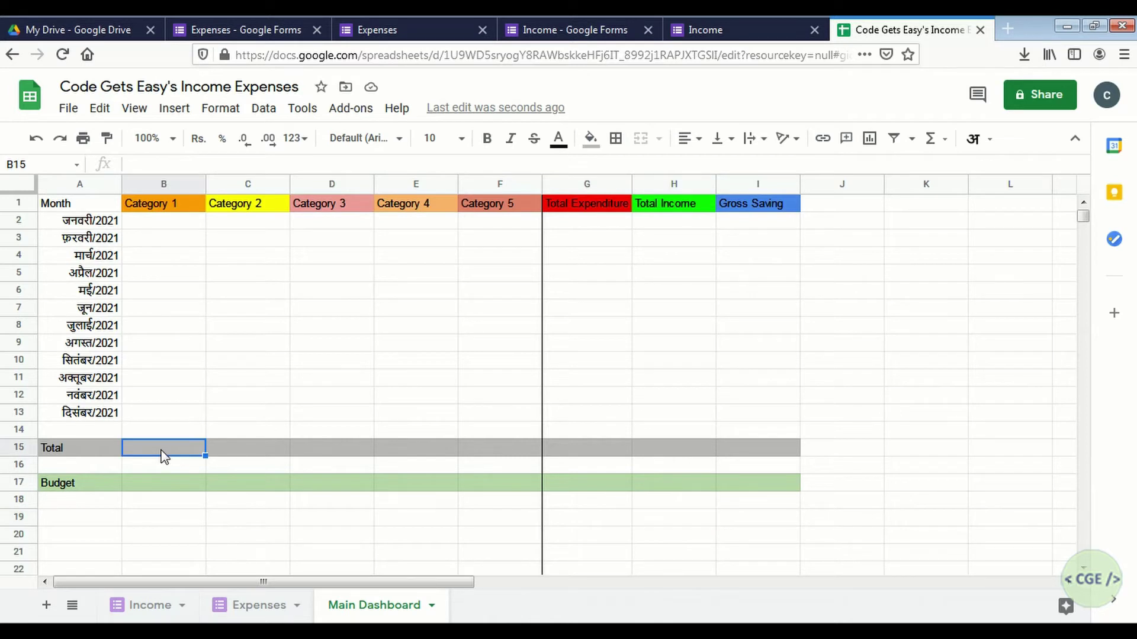
type("=su")
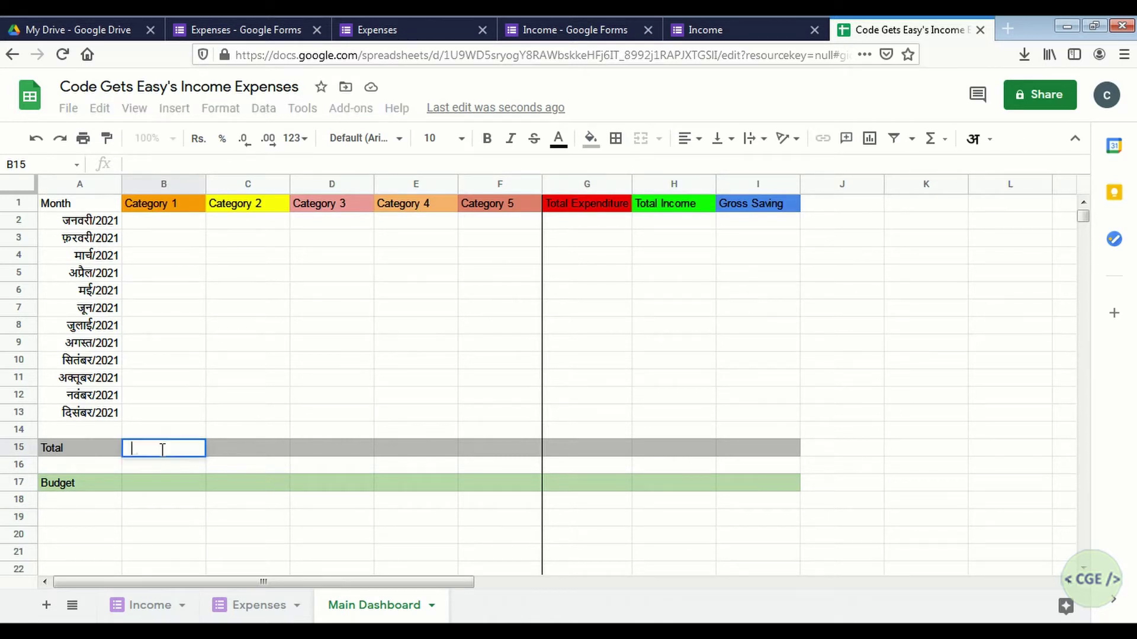
type("m")
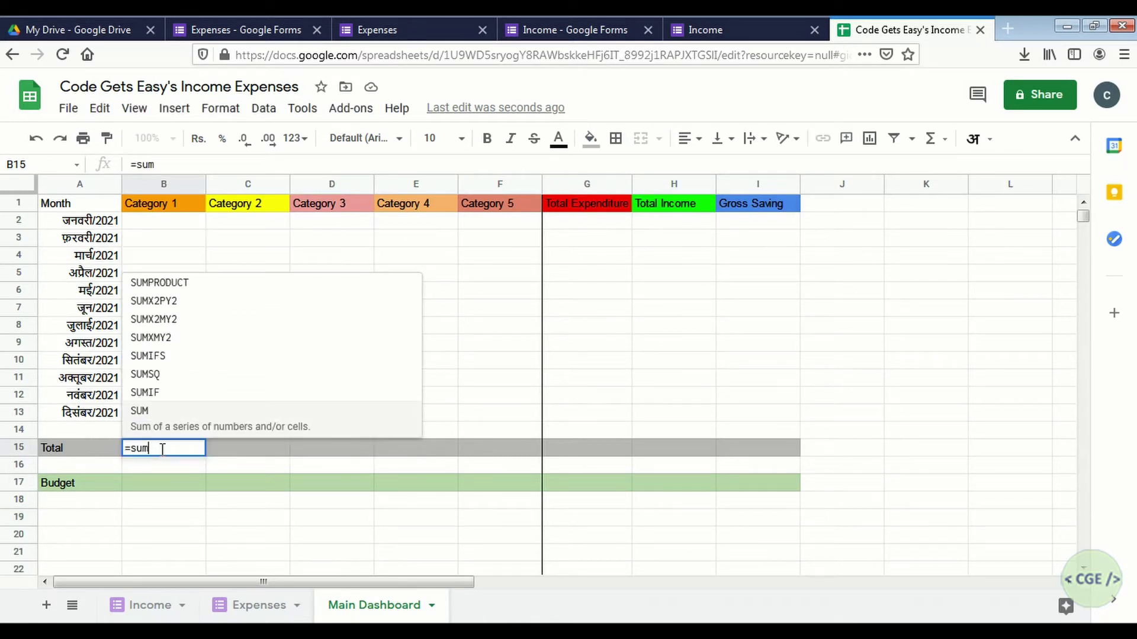
type("(")
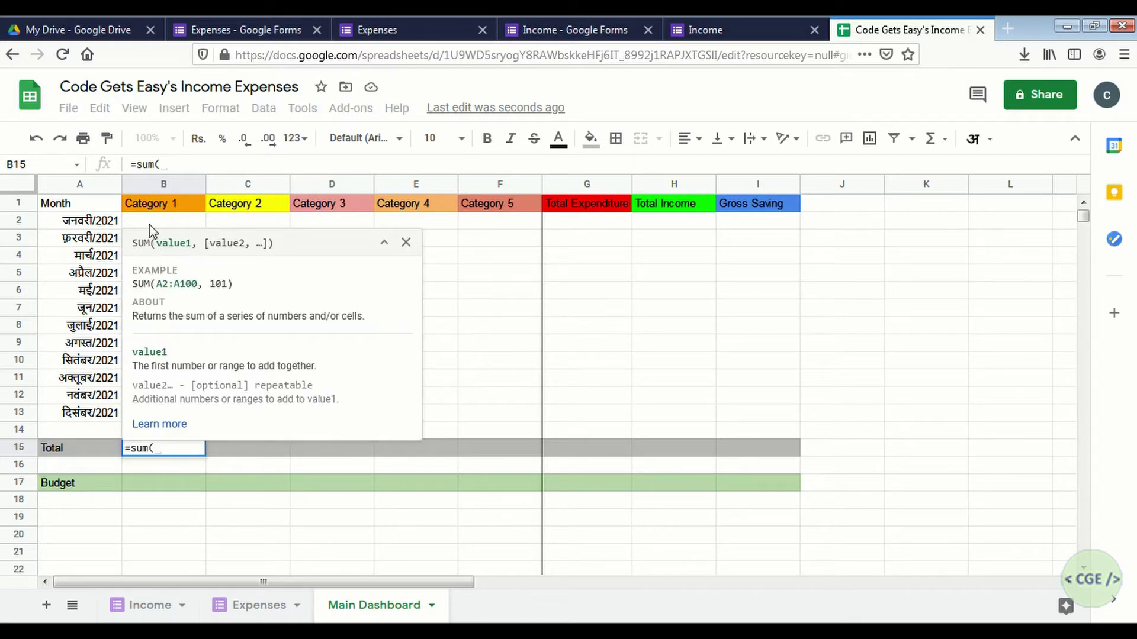
left_click_drag(150, 225, 157, 409)
type(")")
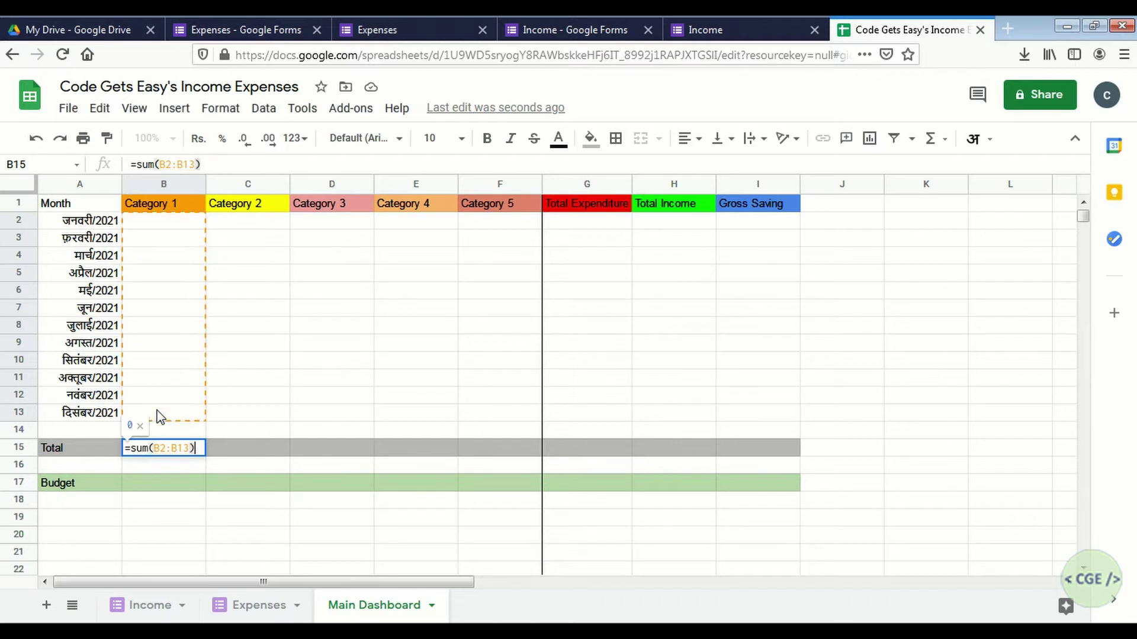
key("Return")
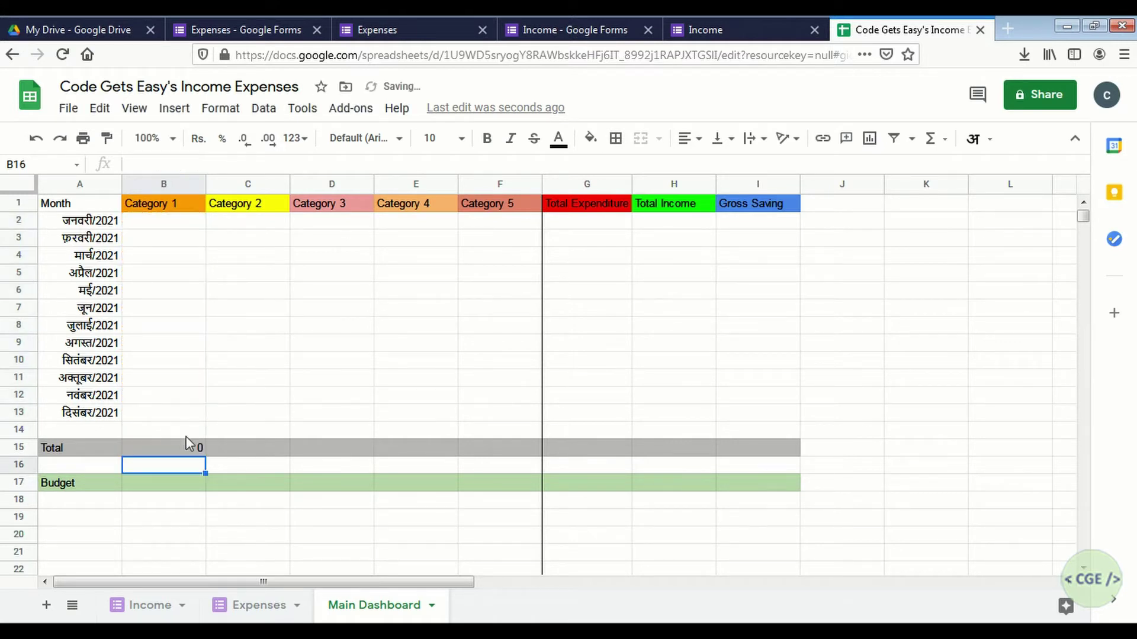
Copy the B15 total formula across to F15 and check the column references in the copied cells.
left_click(195, 453)
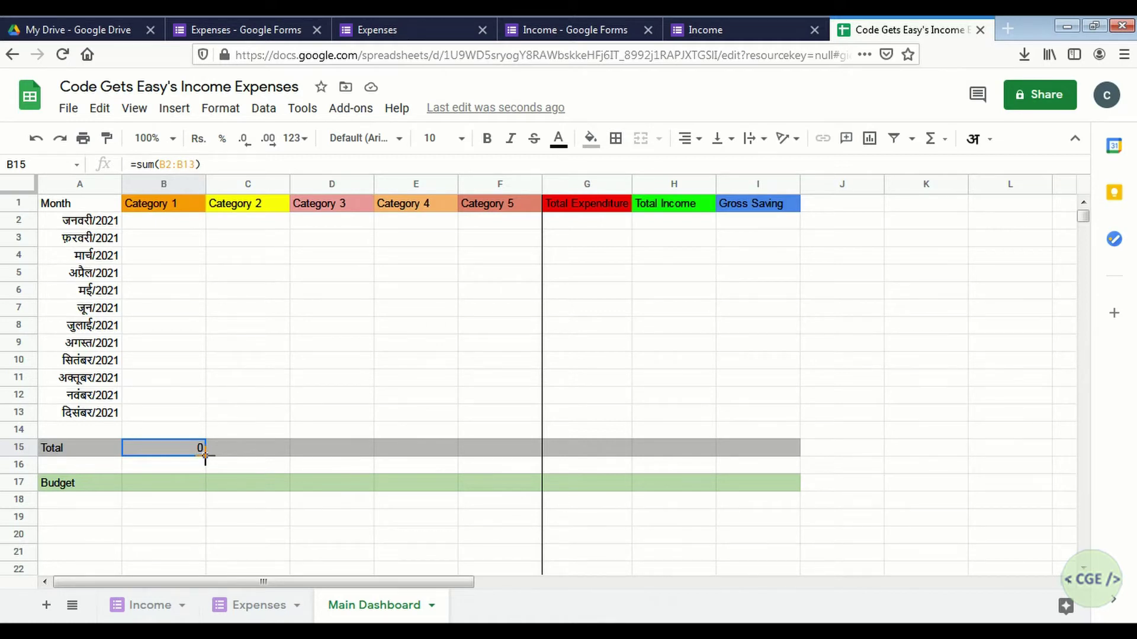
left_click_drag(205, 455, 525, 454)
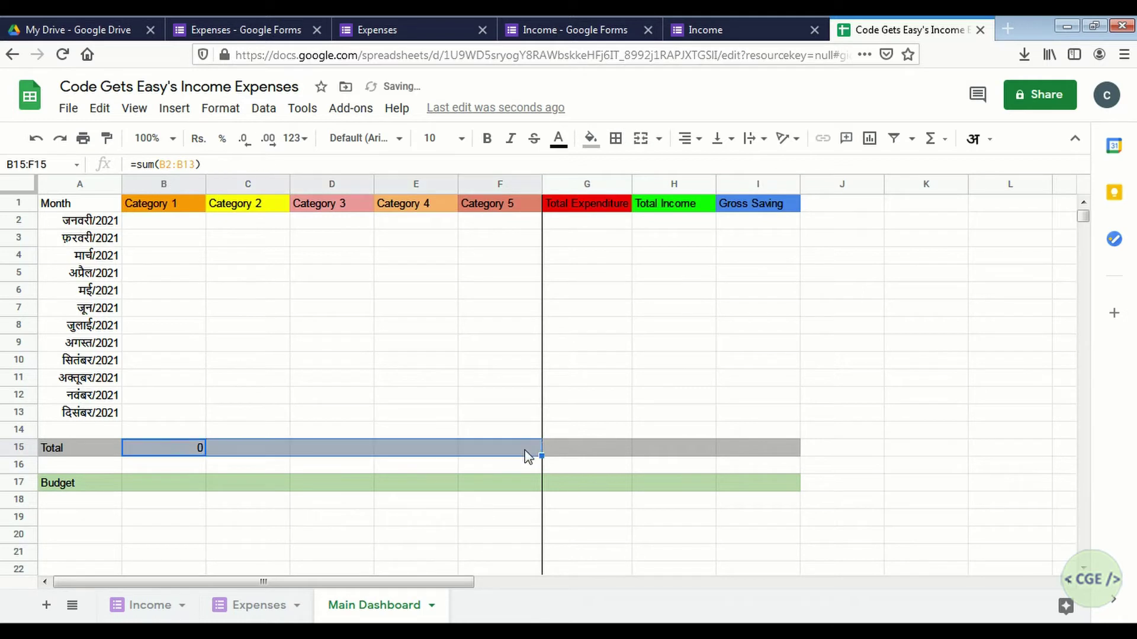
left_click(492, 453)
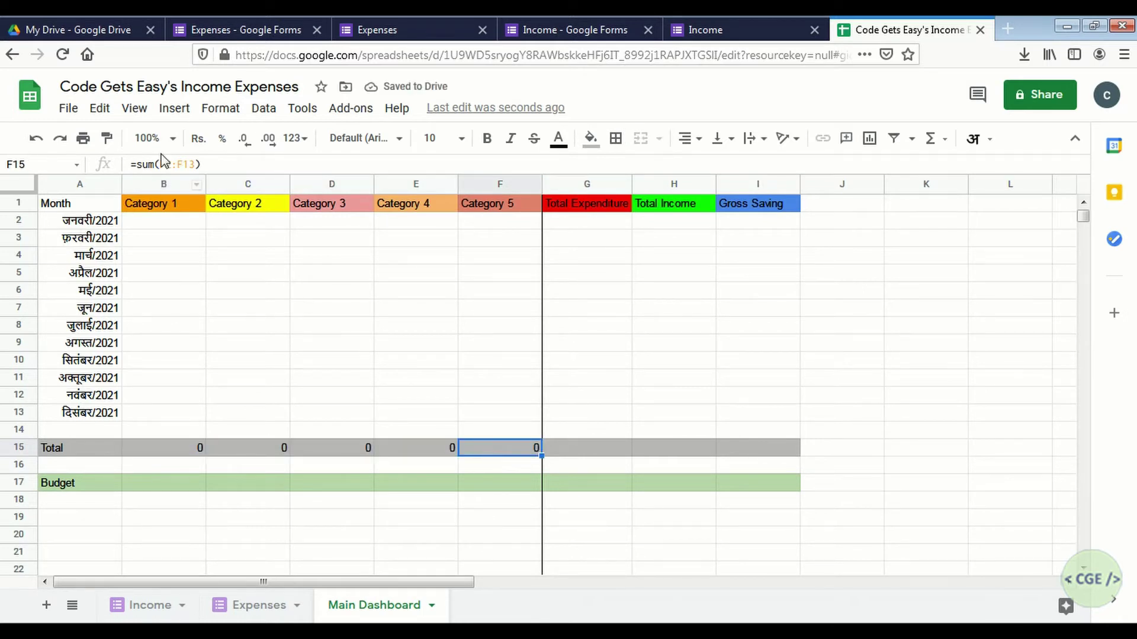
left_click(347, 450)
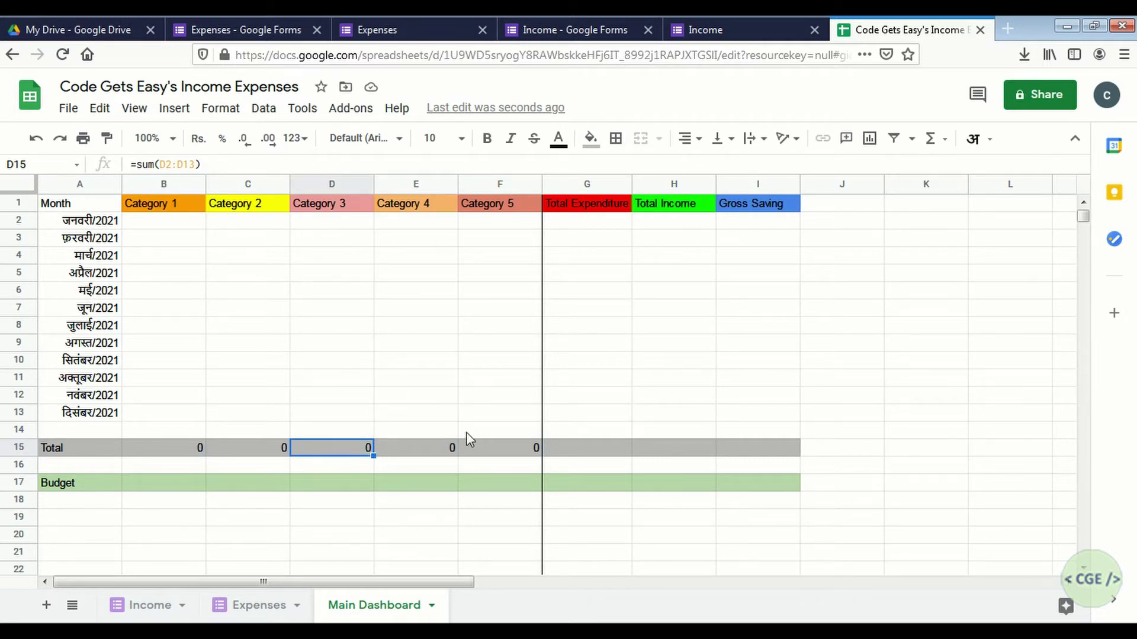
Extend the Total row formula from E15 through I15 and check the formula in the Gross Saving total.
left_click(434, 447)
left_click_drag(455, 456, 765, 455)
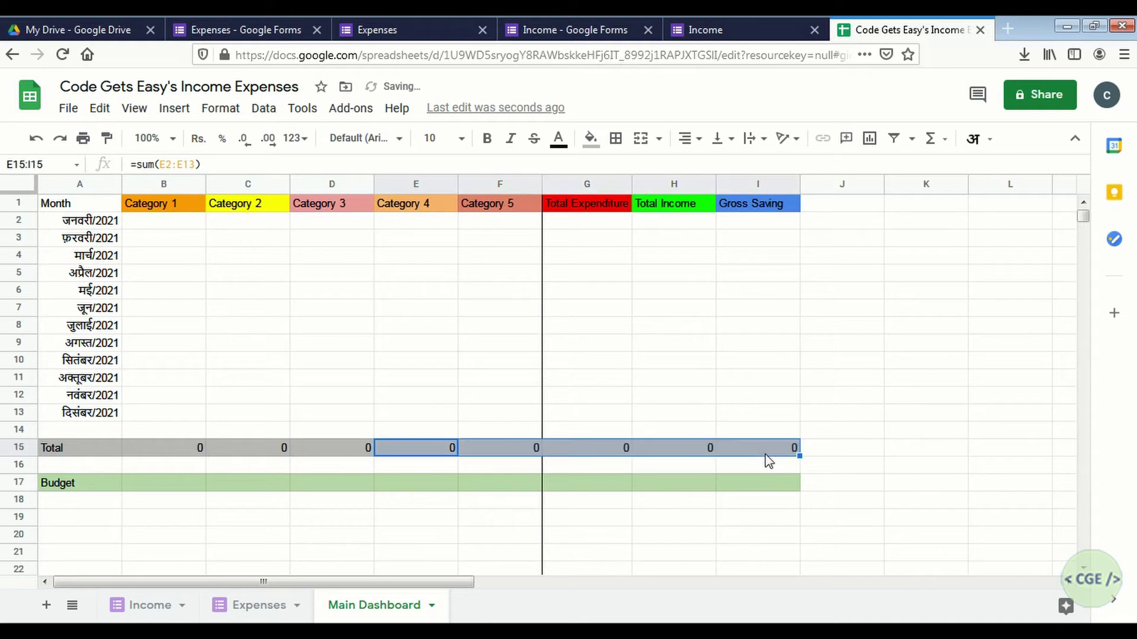
left_click(755, 455)
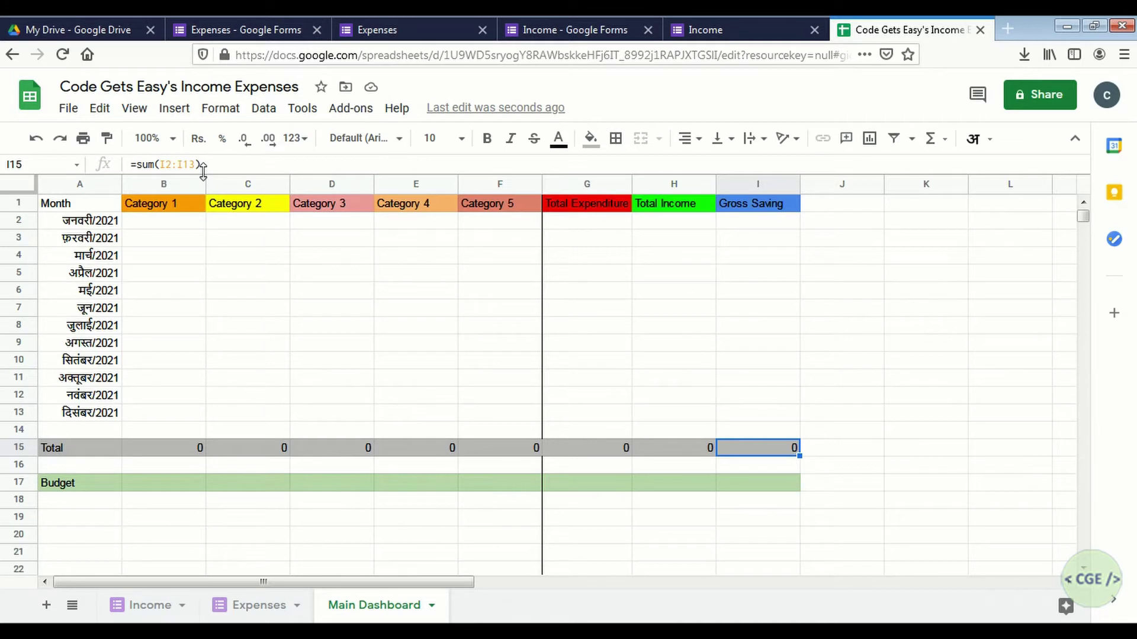
left_click(371, 327)
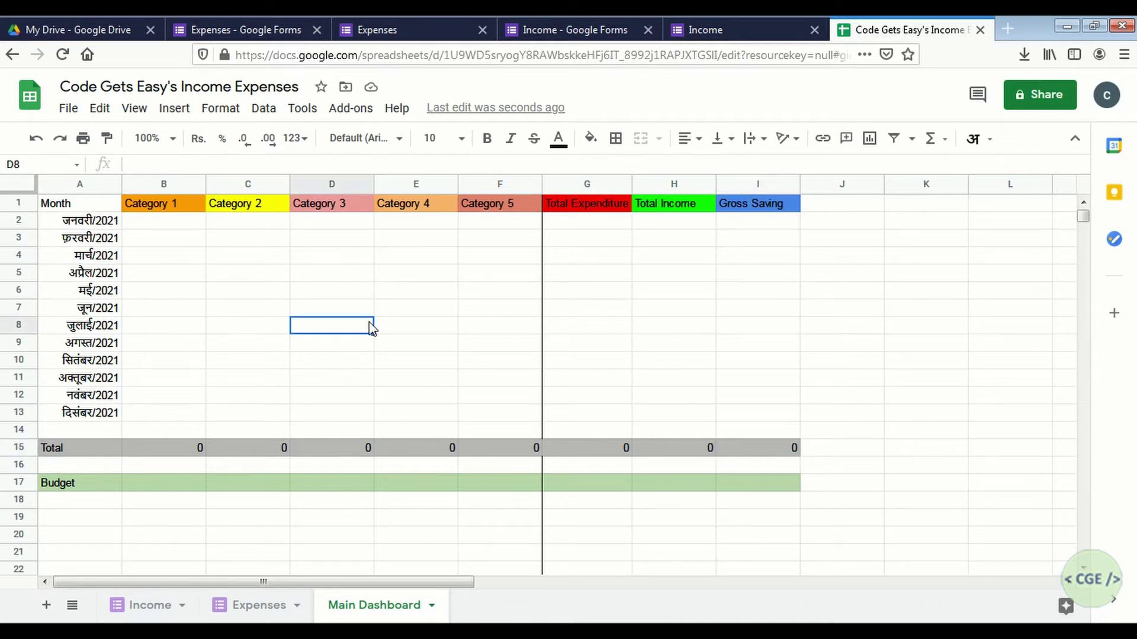
Enter the formula =Sum(B2:F2) in G2 to total the January expenditure across the five categories.
left_click(589, 223)
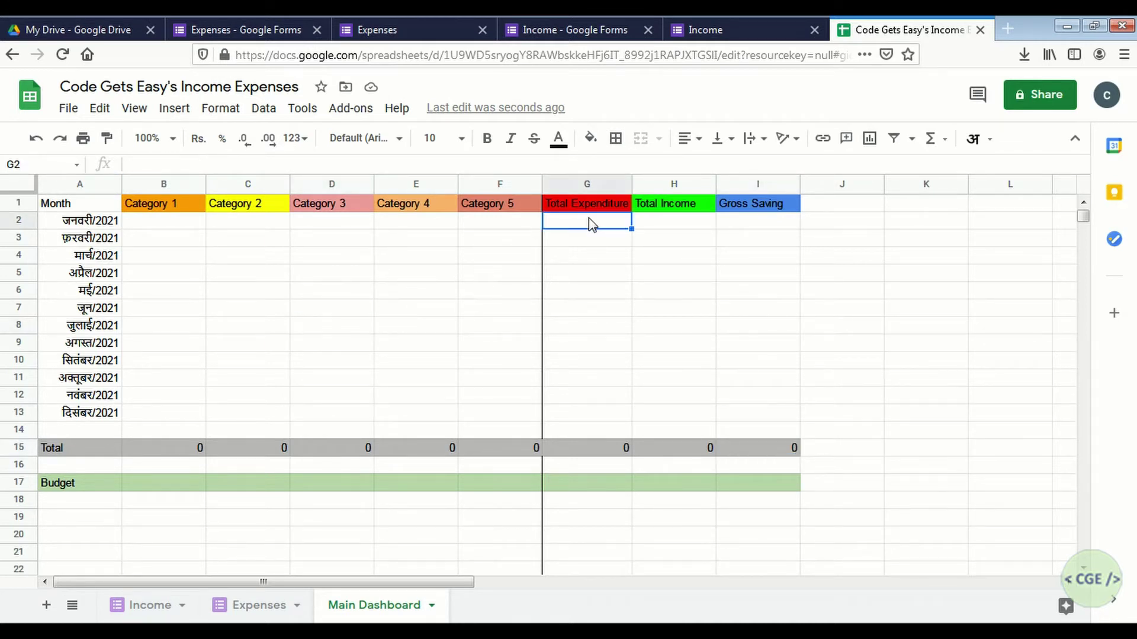
type("=")
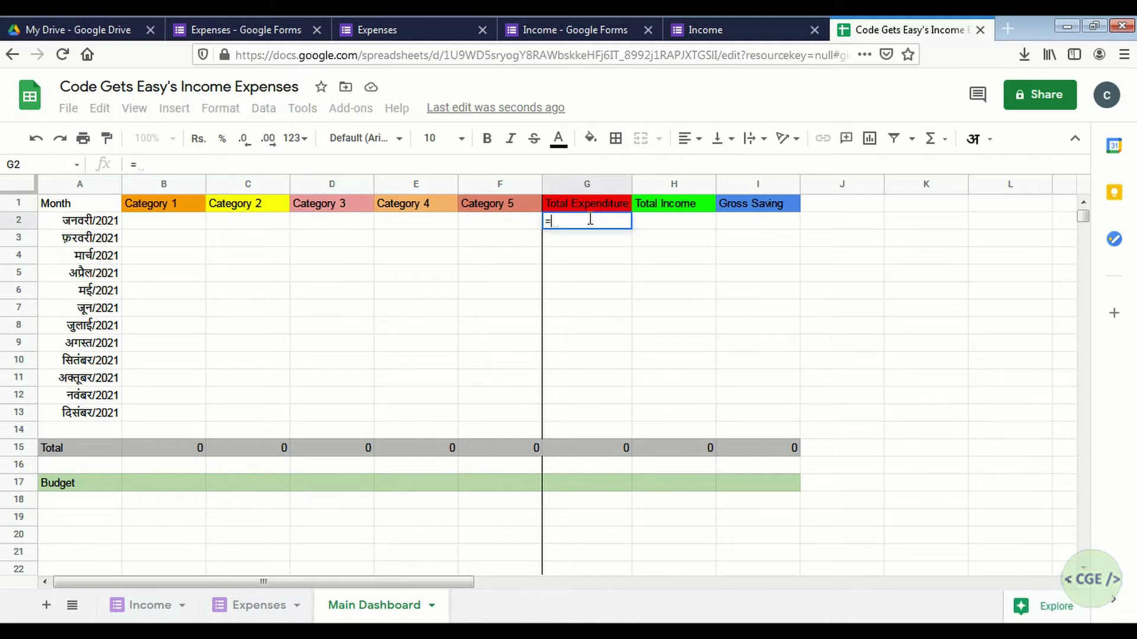
type("Sum()")
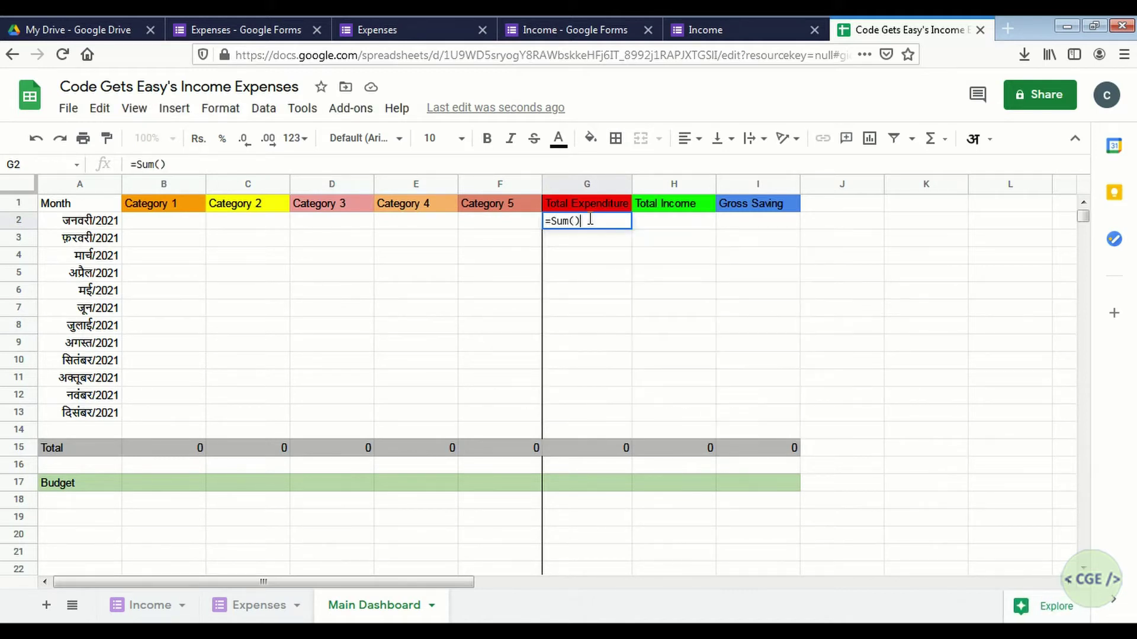
key("Left")
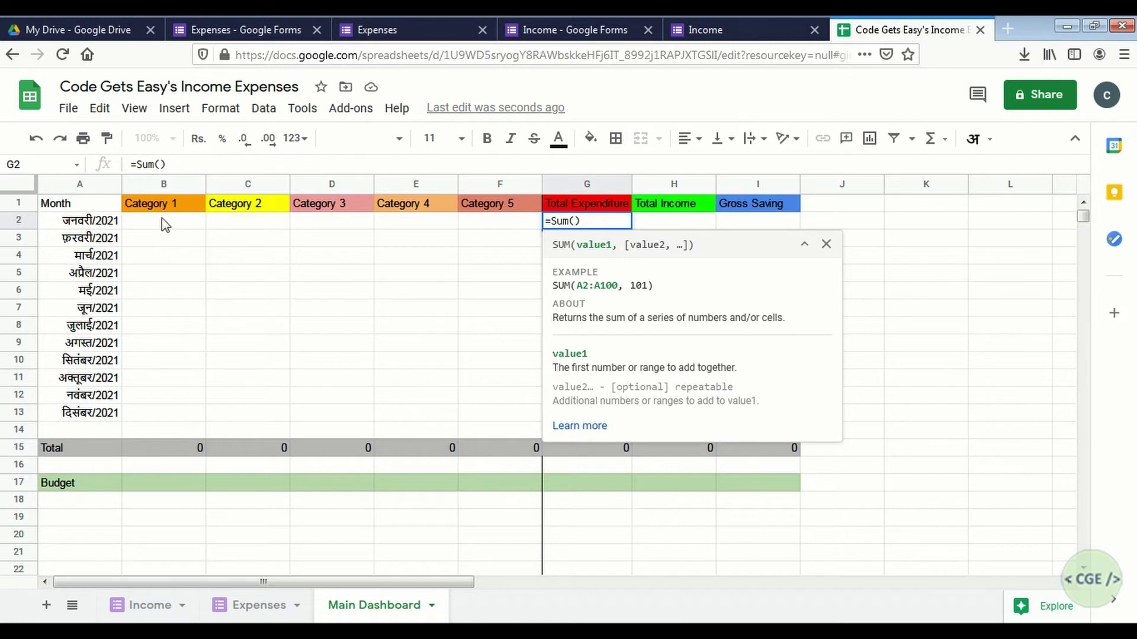
left_click_drag(166, 225, 484, 225)
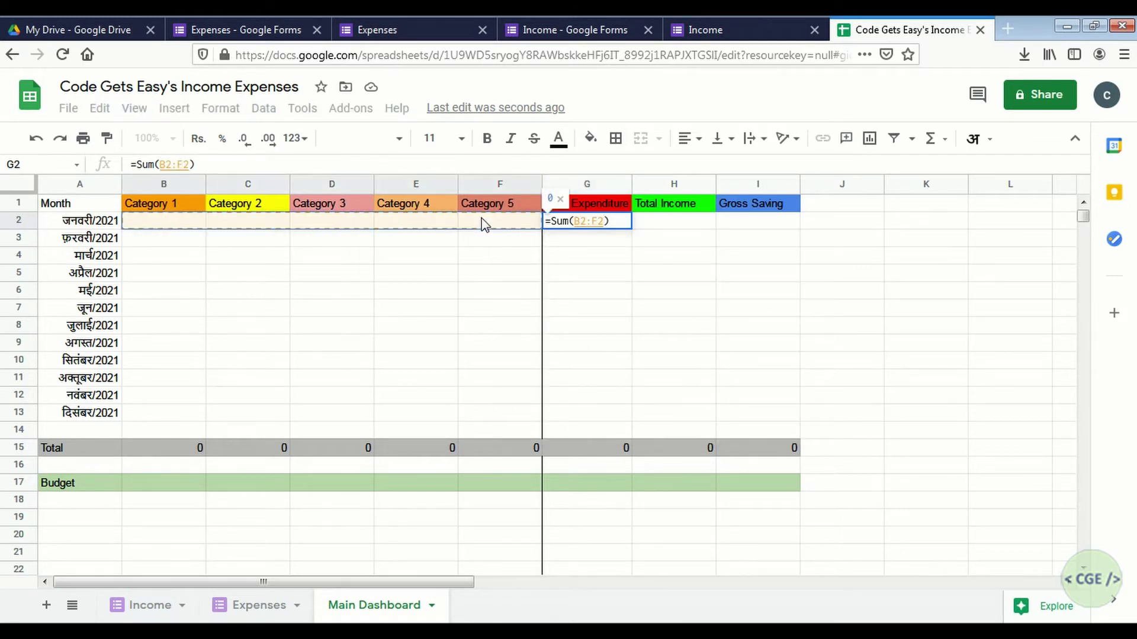
key("Return")
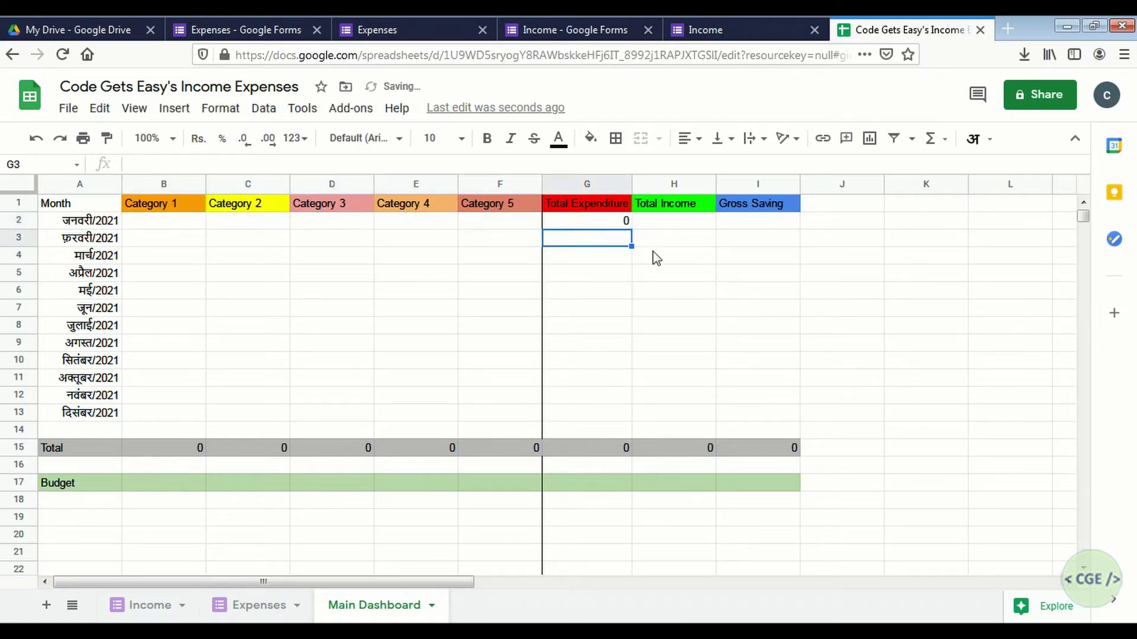
Copy the Total Expenditure formula from G2 down to G13 and check the row references in several copied cells.
left_click(616, 222)
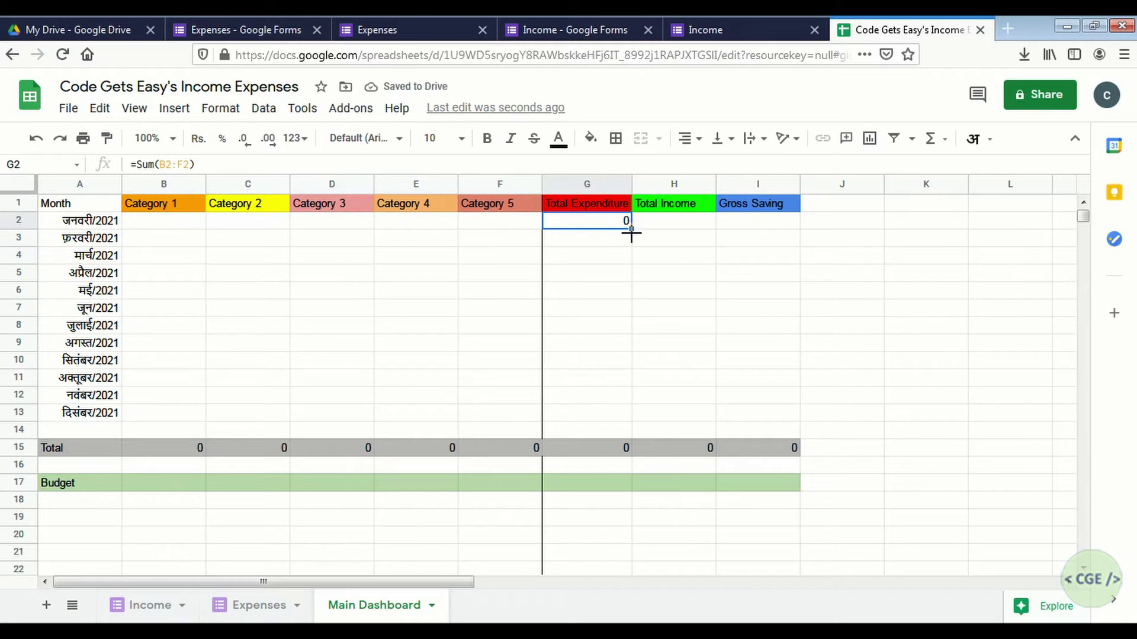
left_click_drag(631, 229, 627, 410)
left_click(622, 362)
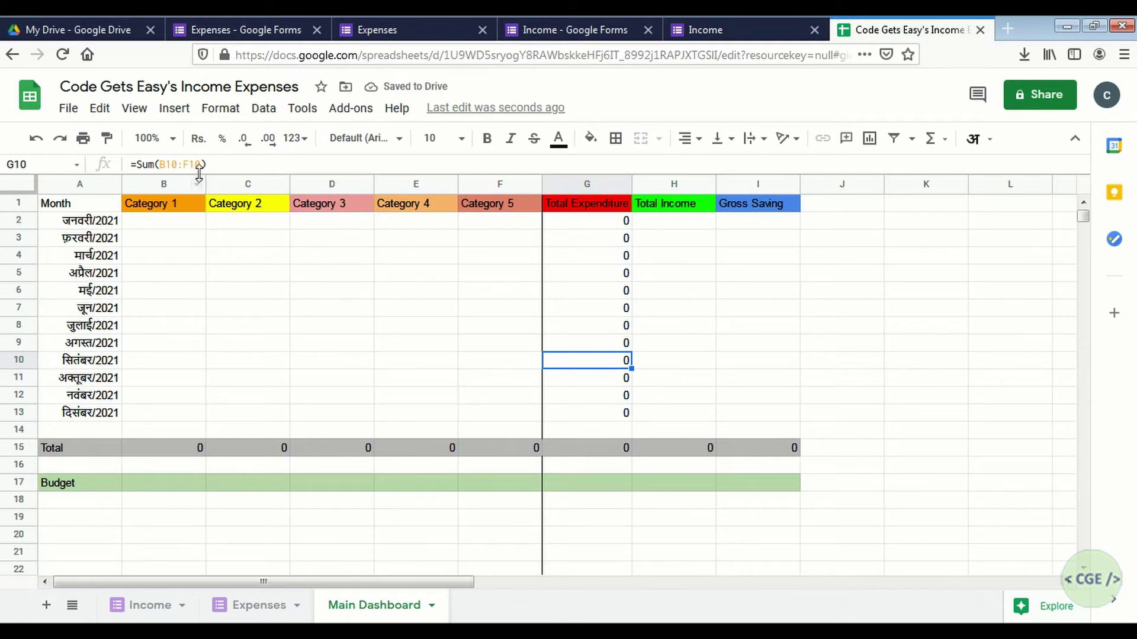
left_click(626, 309)
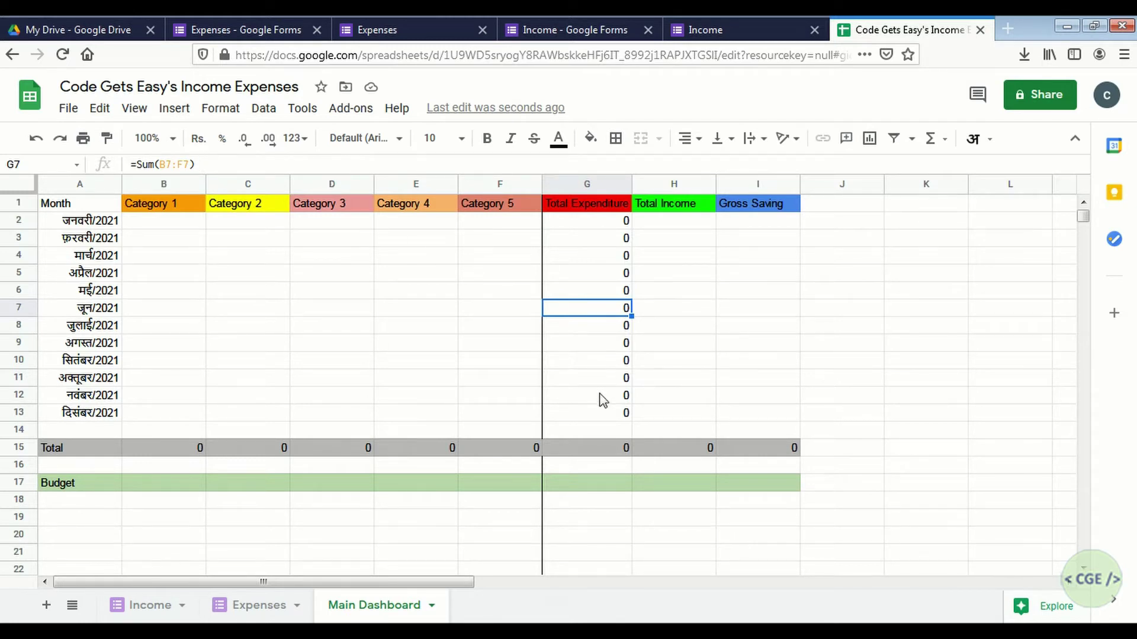
left_click(613, 421)
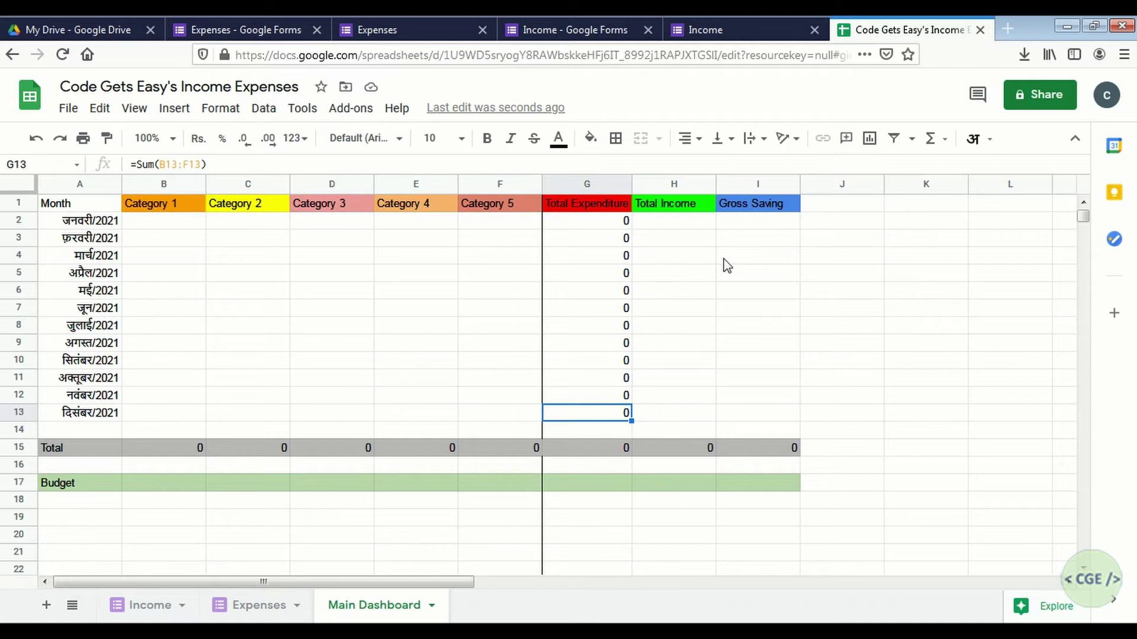
Enter the formula =Sum(H2-G2) in I2 to calculate January's gross saving as total income minus total expenditure.
left_click(748, 229)
type("=")
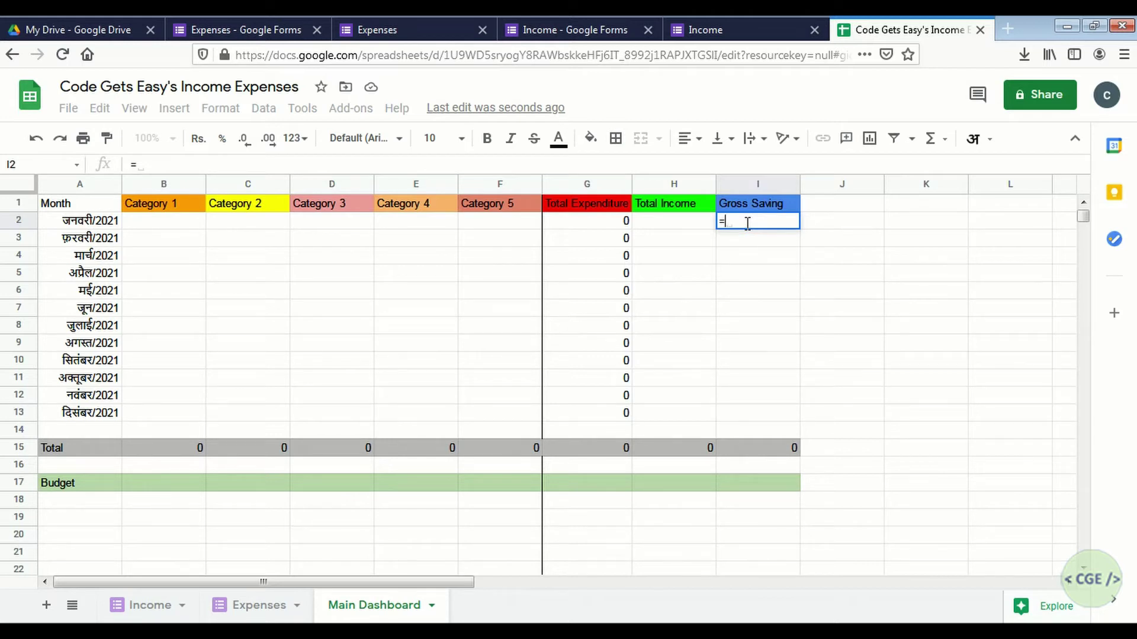
type("Sum")
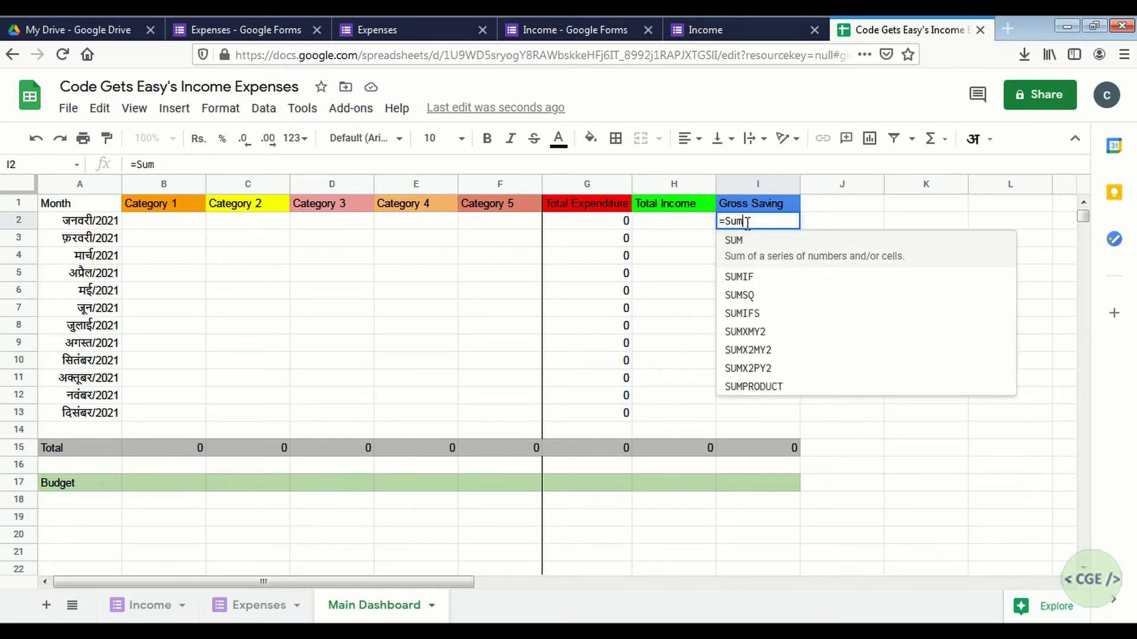
type("(")
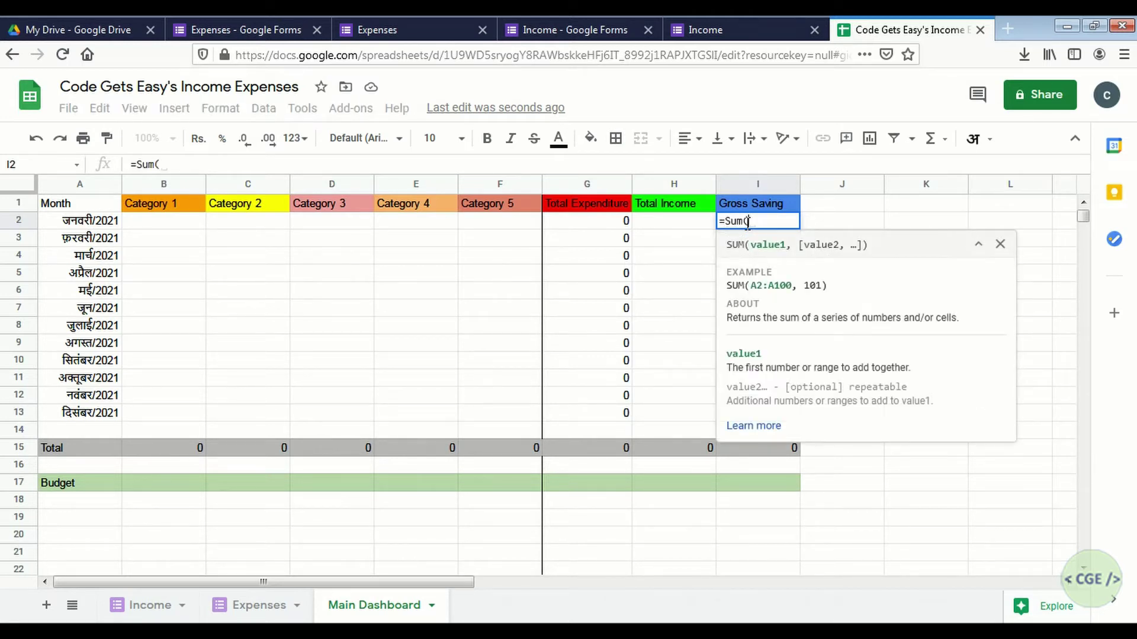
left_click(691, 227)
type("-")
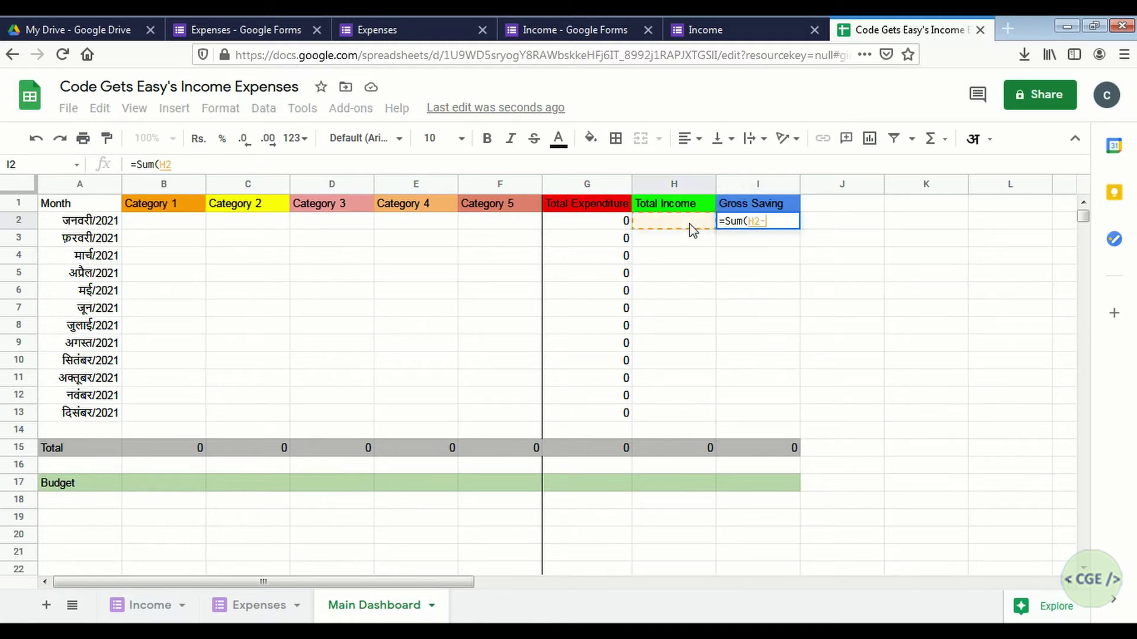
left_click(616, 224)
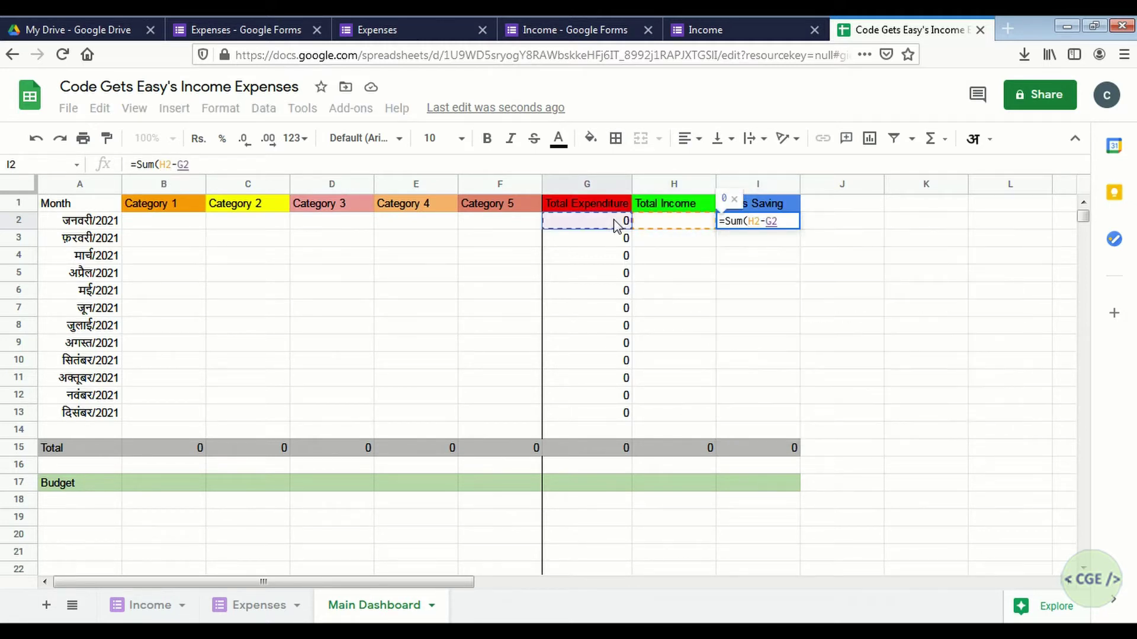
key("Return")
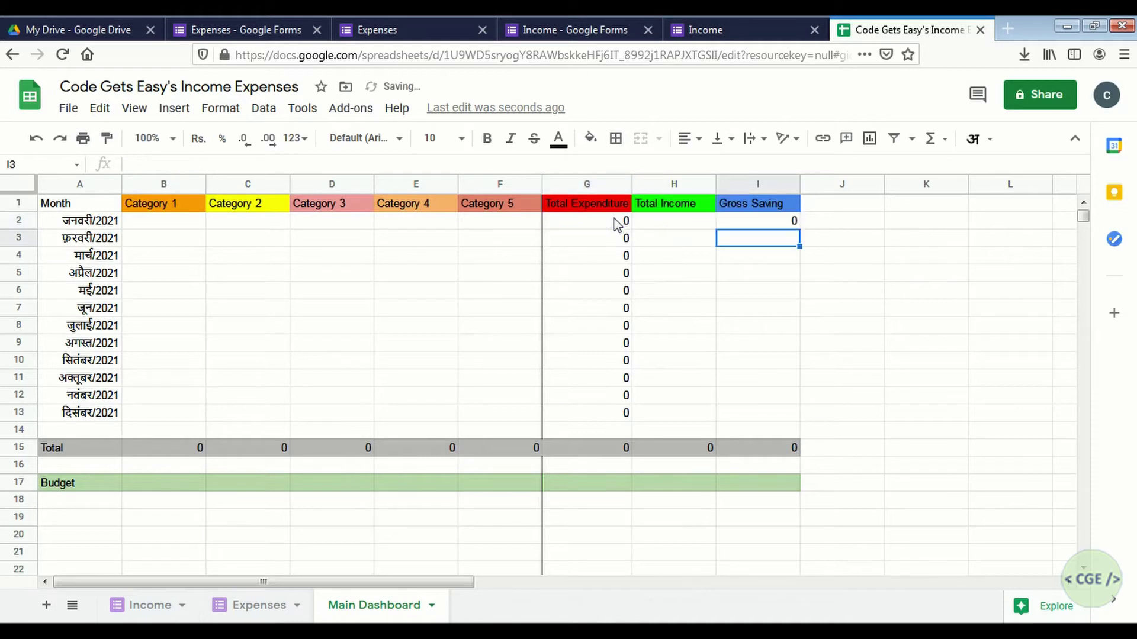
Copy the Gross Saving formula from I2 down the month rows.
left_click(788, 221)
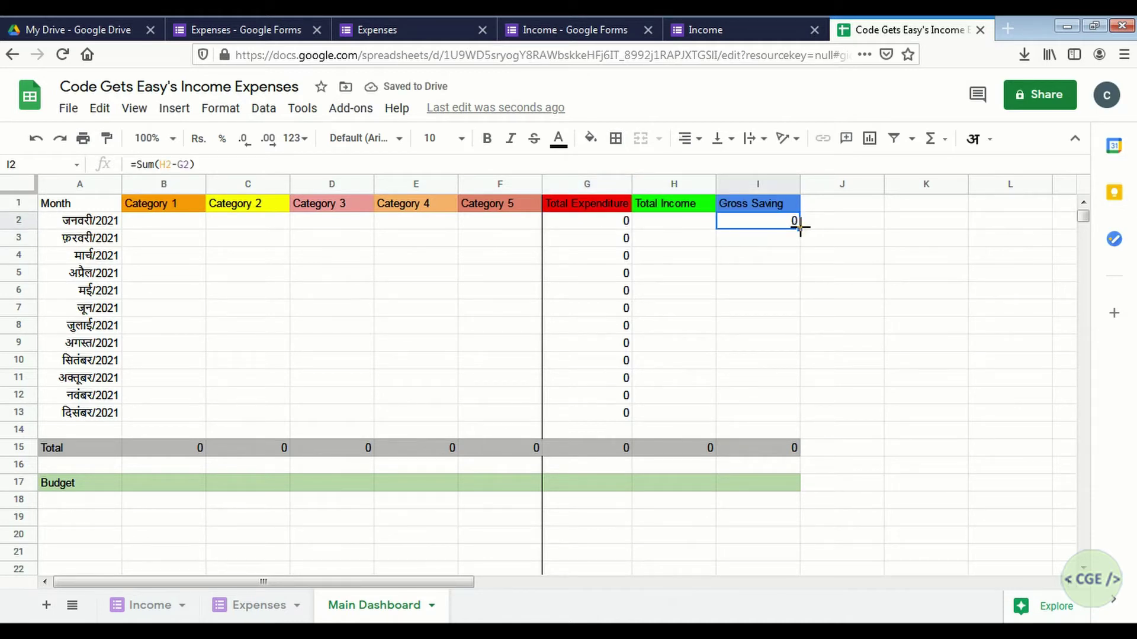
Fill the Gross Saving formula from I2 down through the December row, I13, and check the copied cell references.
left_click_drag(799, 230, 798, 419)
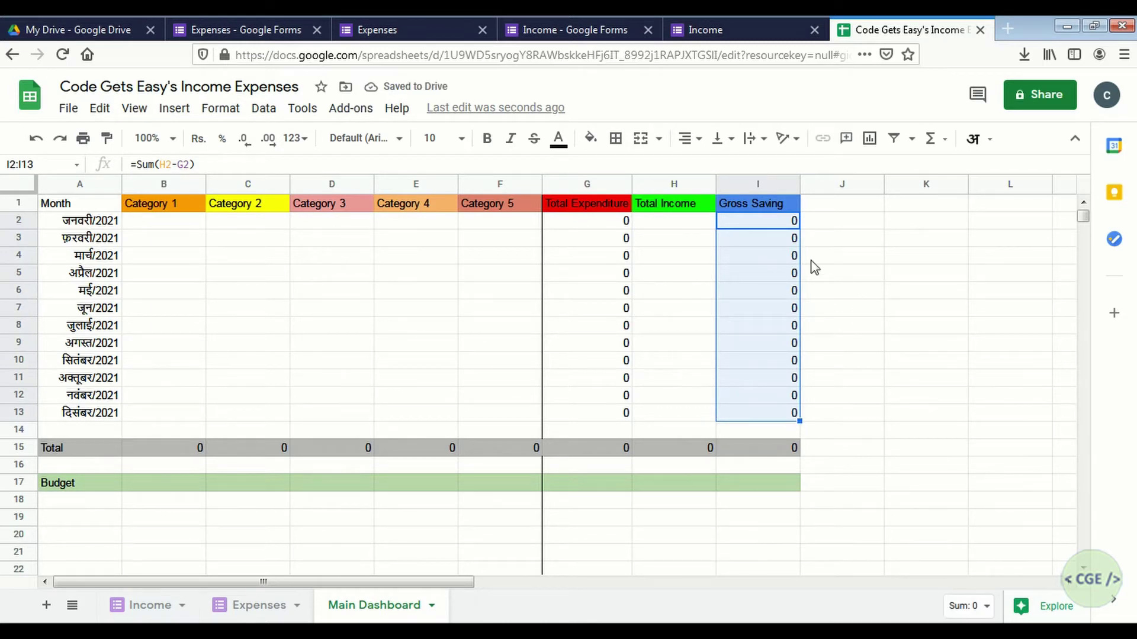
left_click(788, 240)
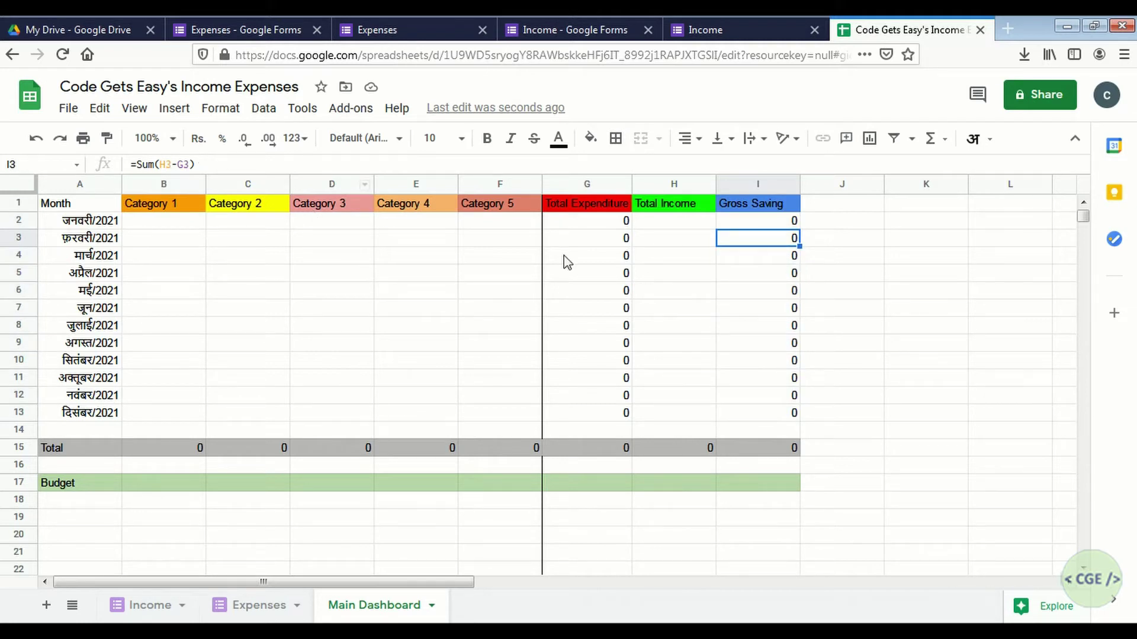
left_click(763, 262)
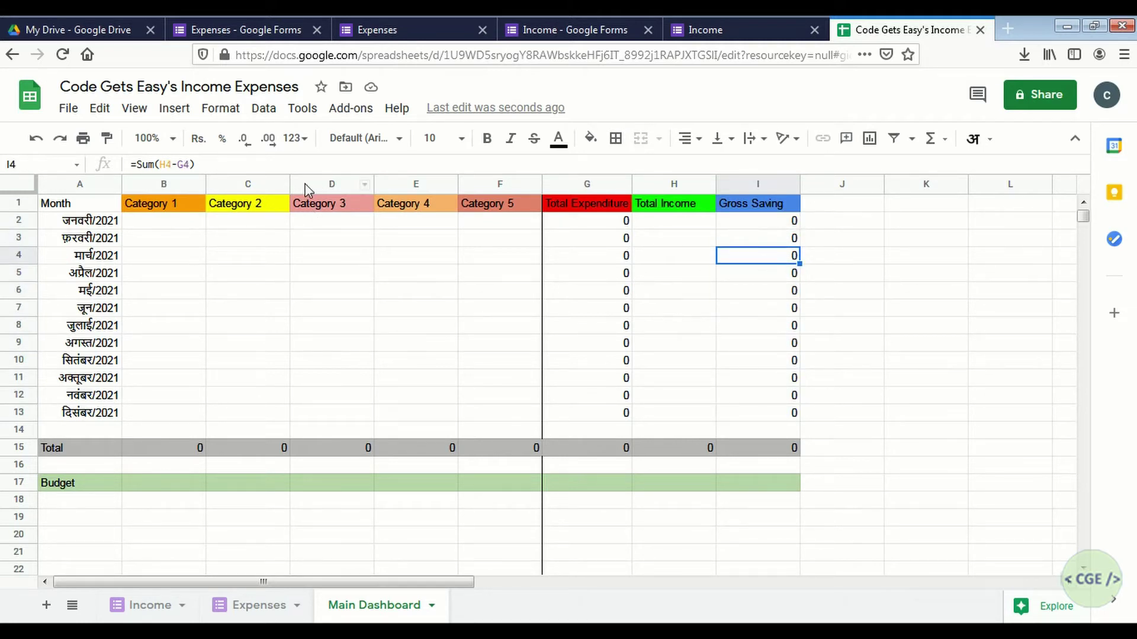
left_click(758, 398)
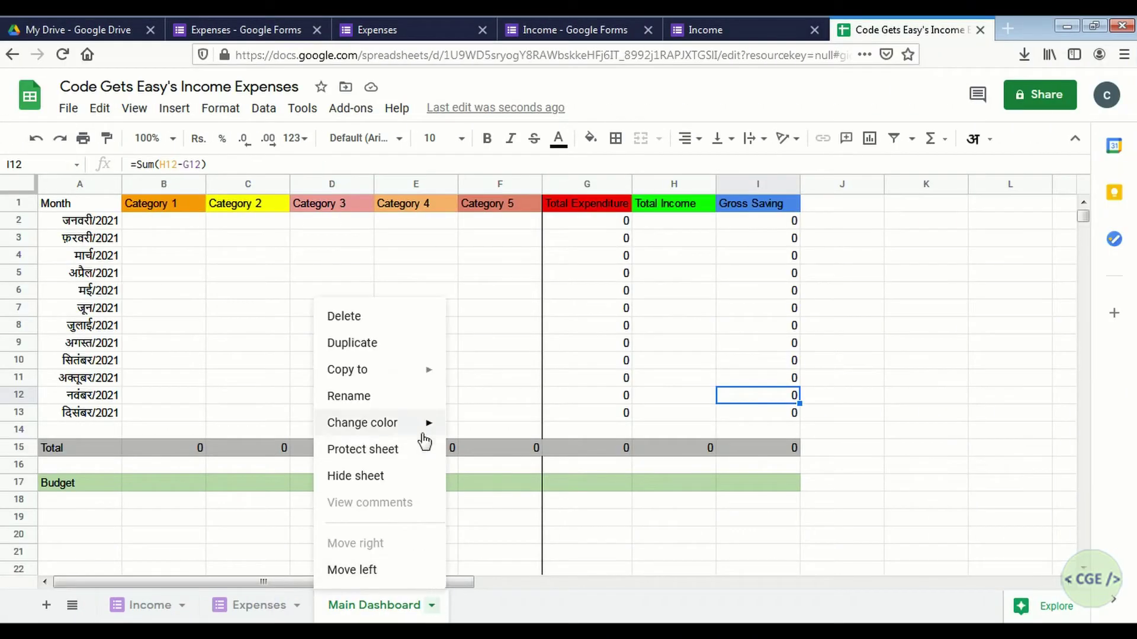
Duplicate the Main Dashboard sheet and rename the copy Income Dashboard.
left_click(381, 352)
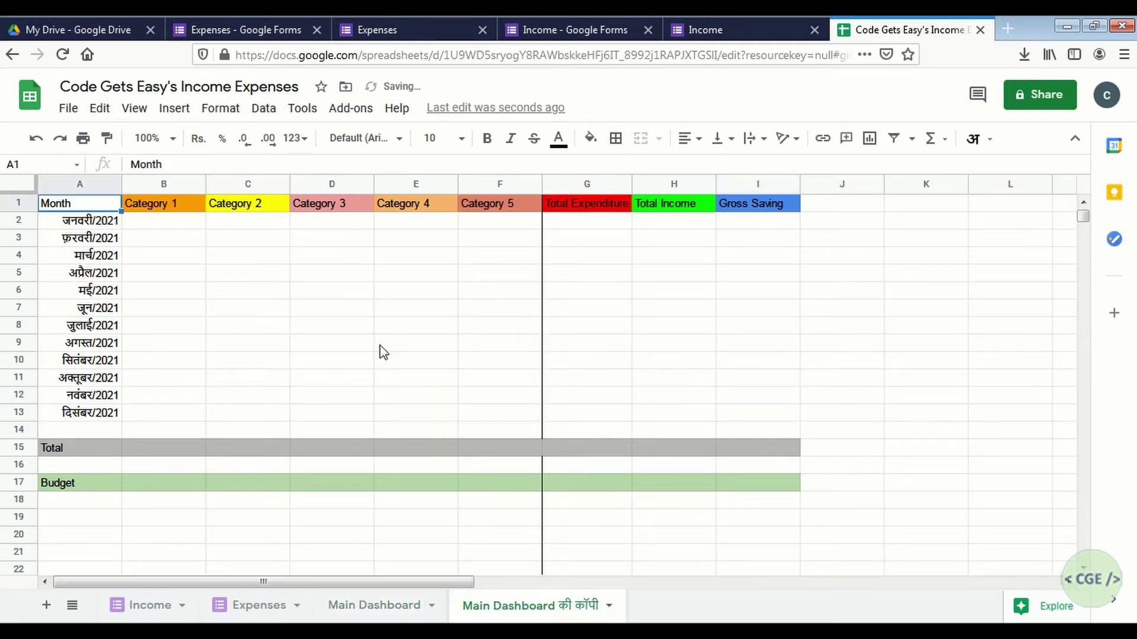
double_click(549, 607)
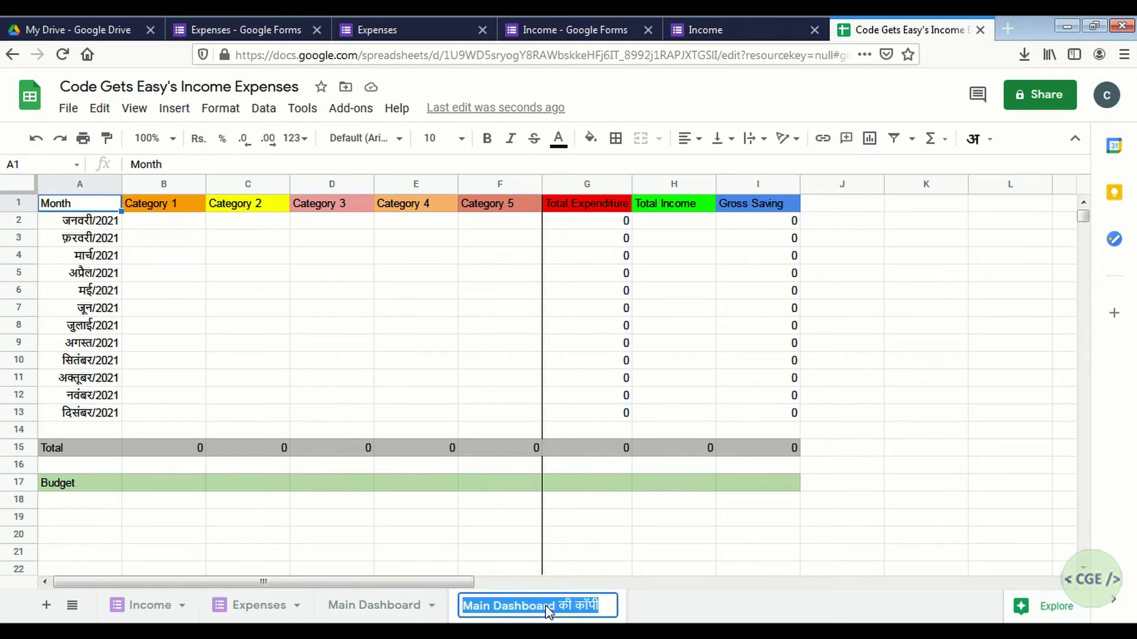
type("Income")
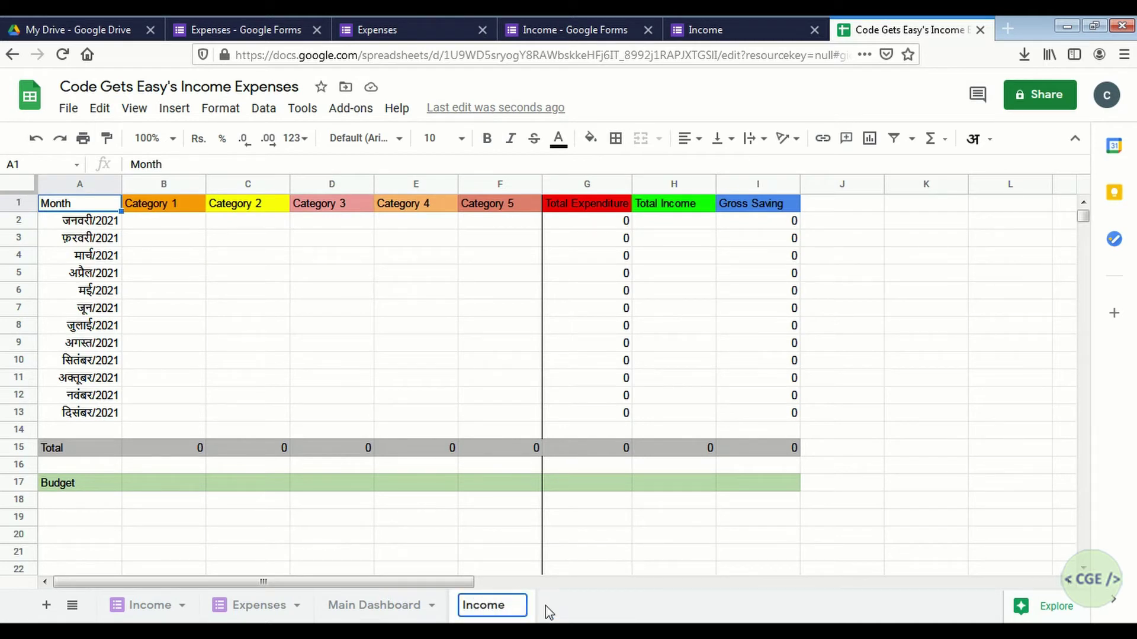
type("DashBoard")
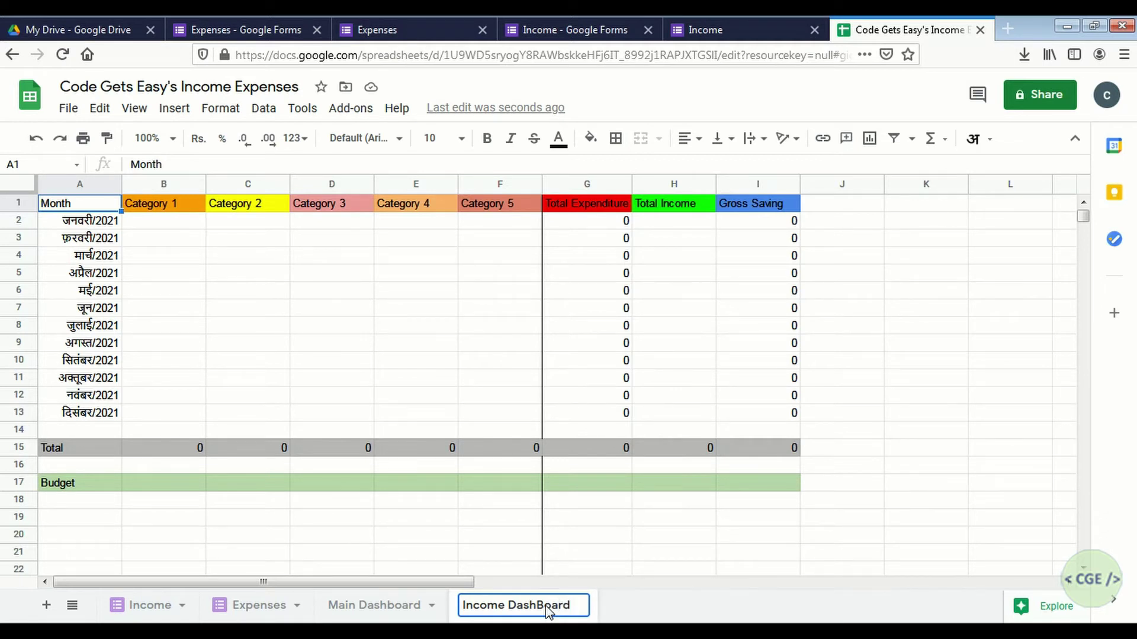
key("BackSpace")
type("b")
left_click(569, 401)
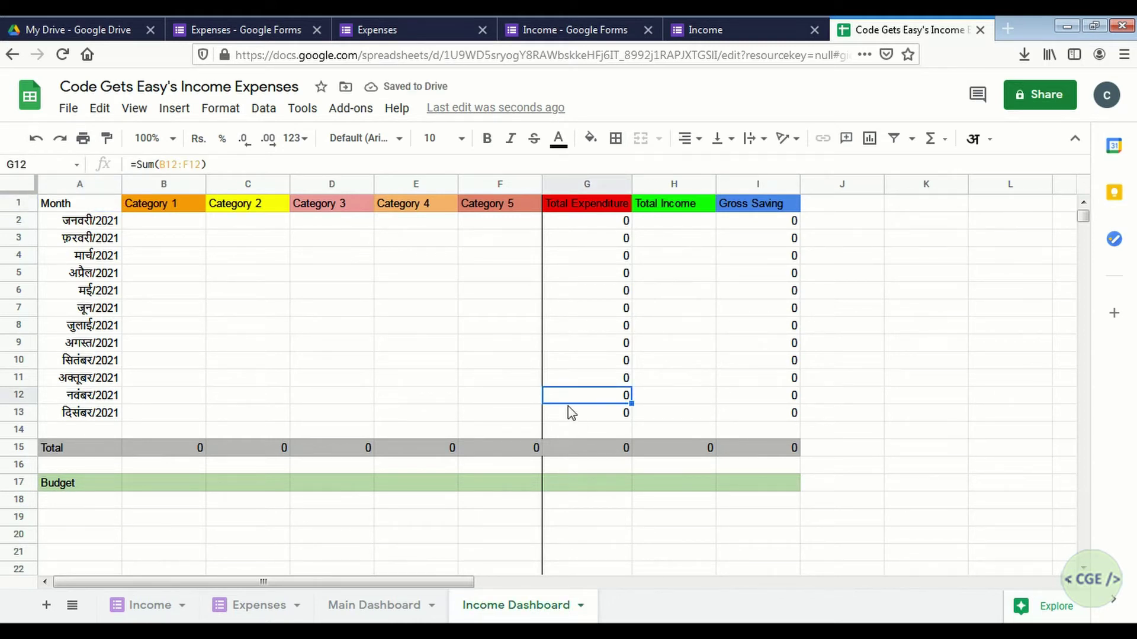
Replace the Category 1 header in B1 with Income Source 1.
left_click(189, 205)
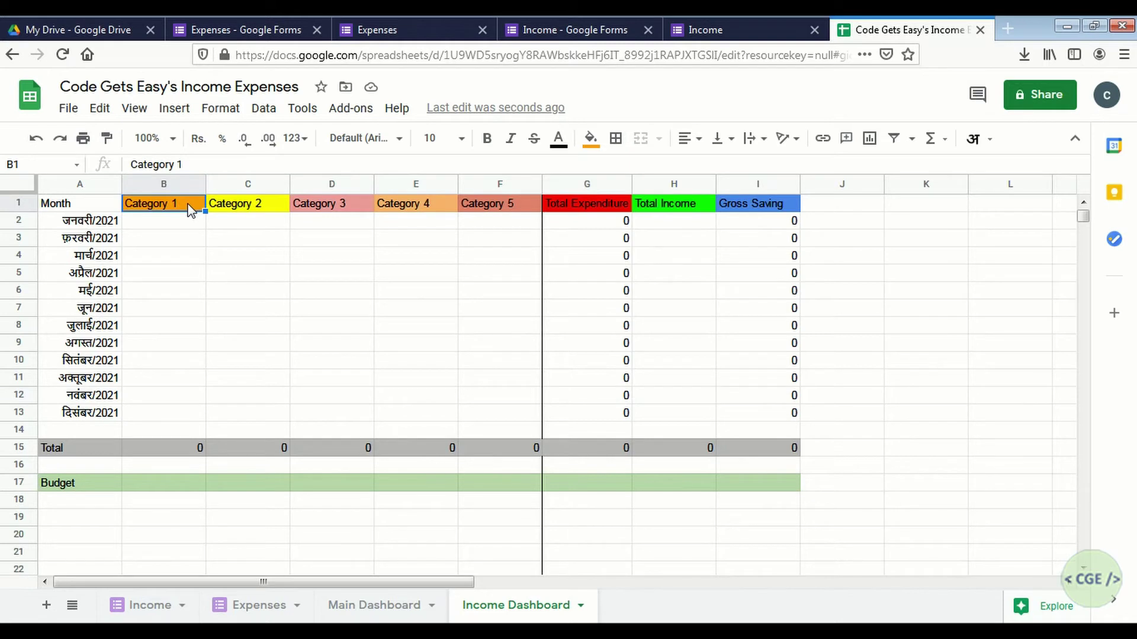
type("In")
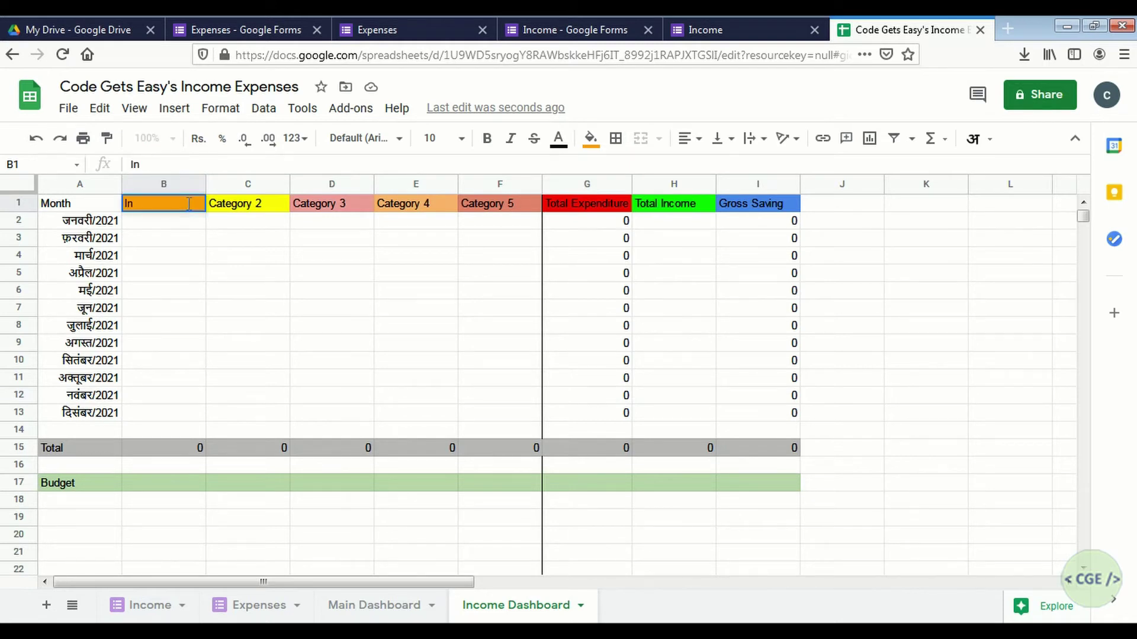
type("come Source")
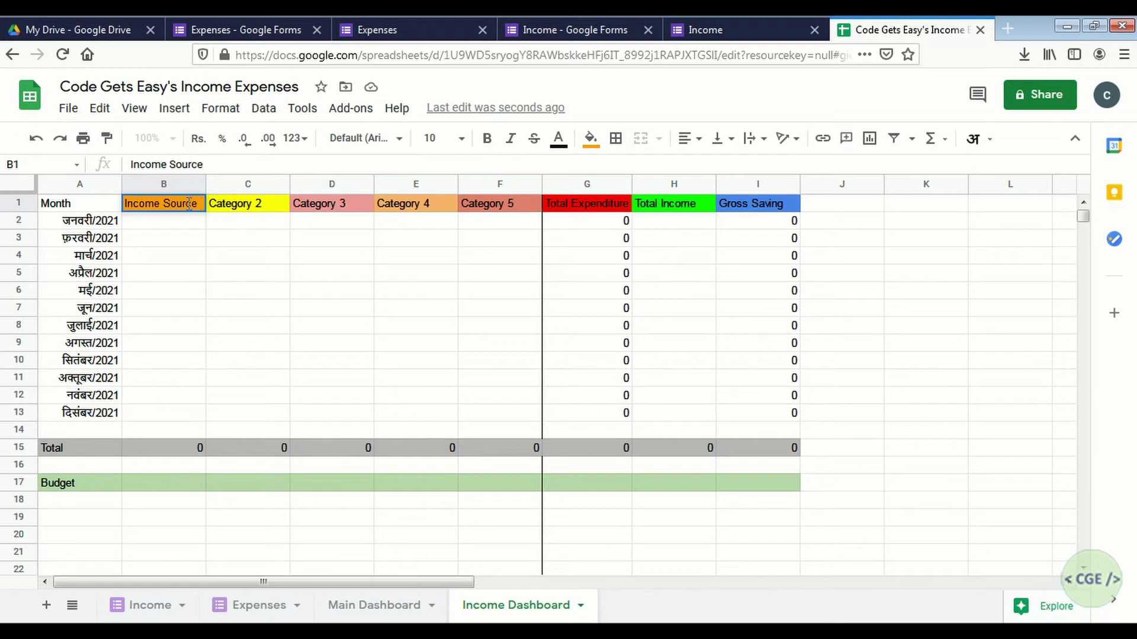
type(" 1")
left_click(279, 245)
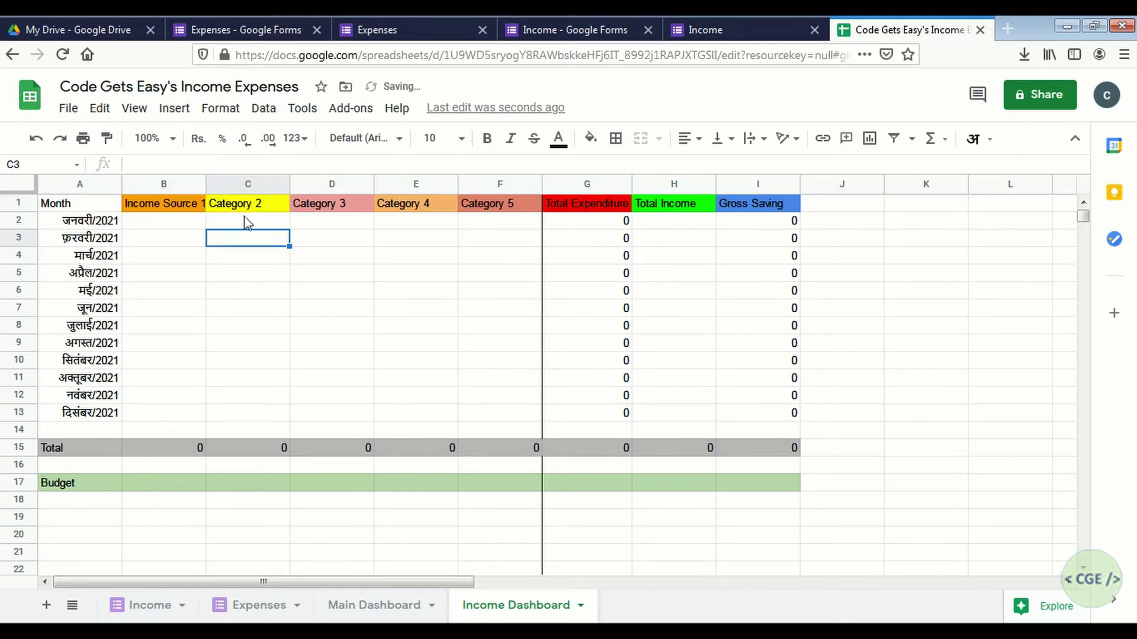
Change the header in C1 to Income Source 2 and extend the header series to D1 as Income Source 3.
left_click(219, 204)
double_click(220, 204)
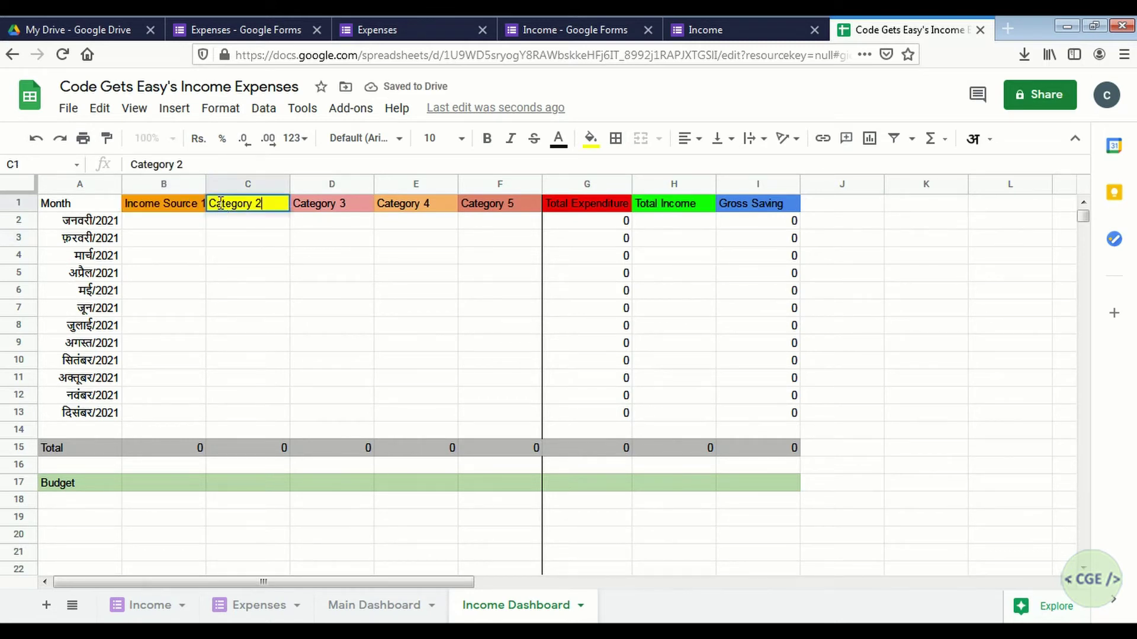
key("ctrl+a")
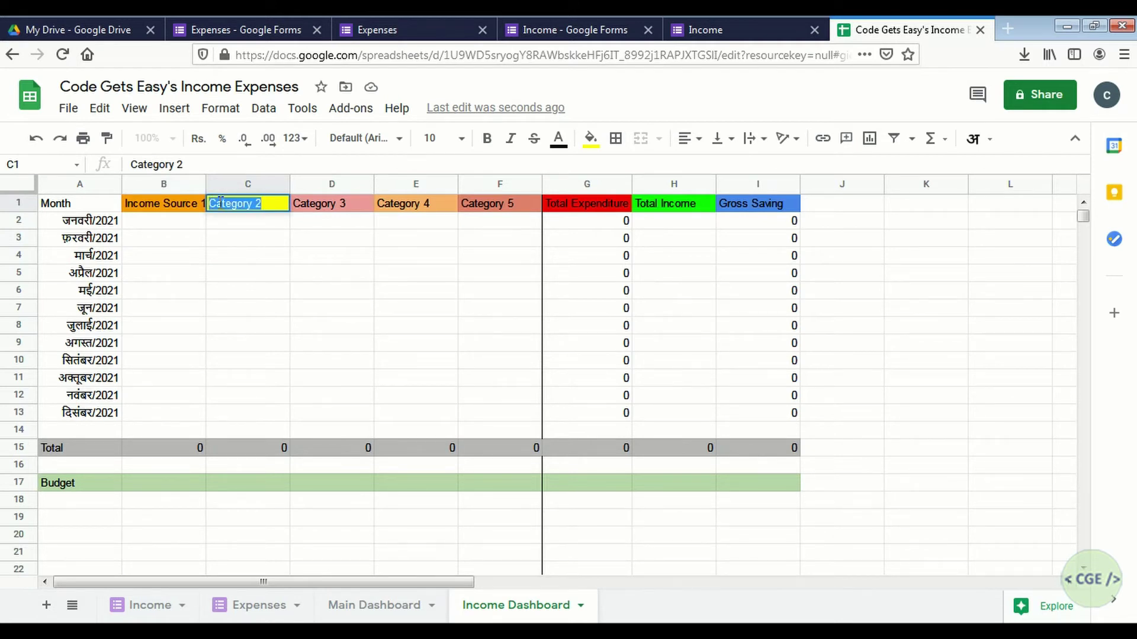
type("Income")
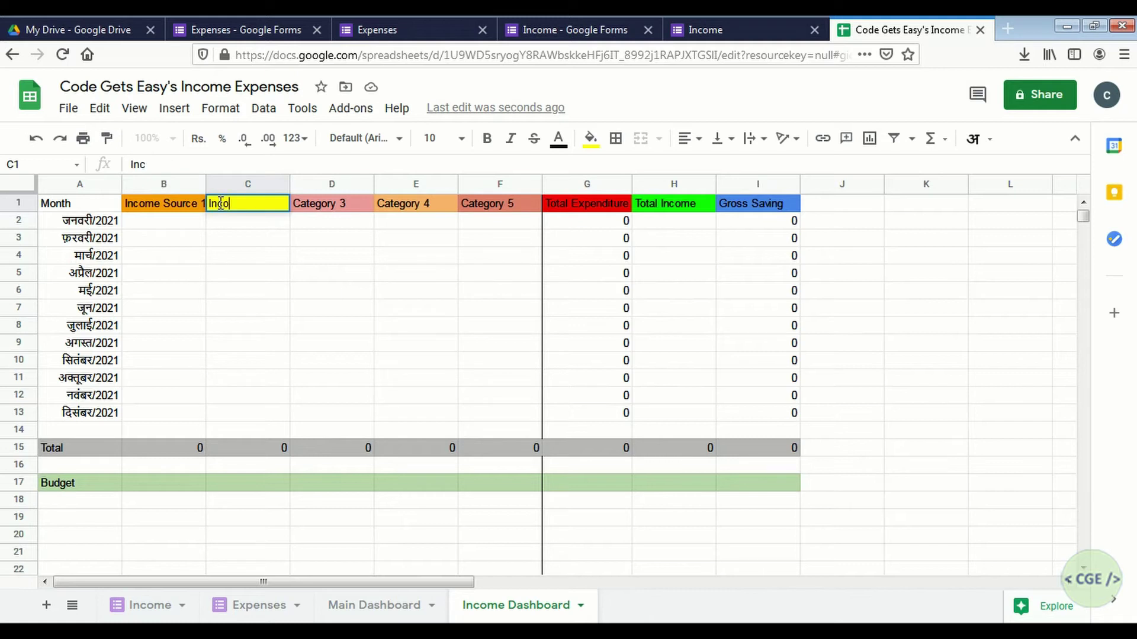
type(" Source ")
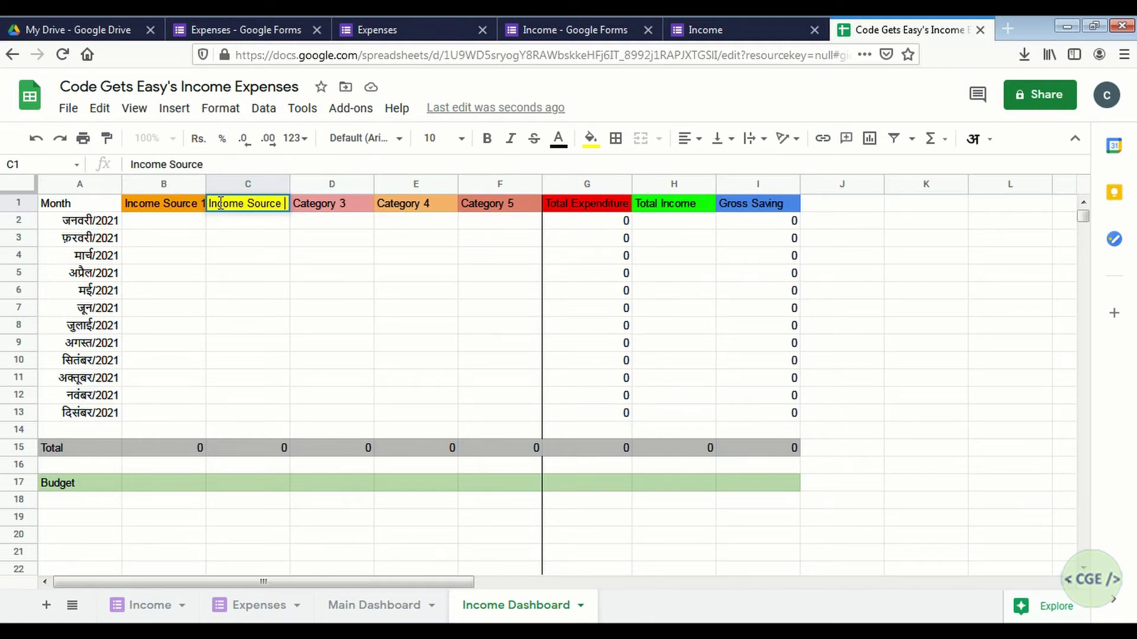
type("2")
left_click(338, 268)
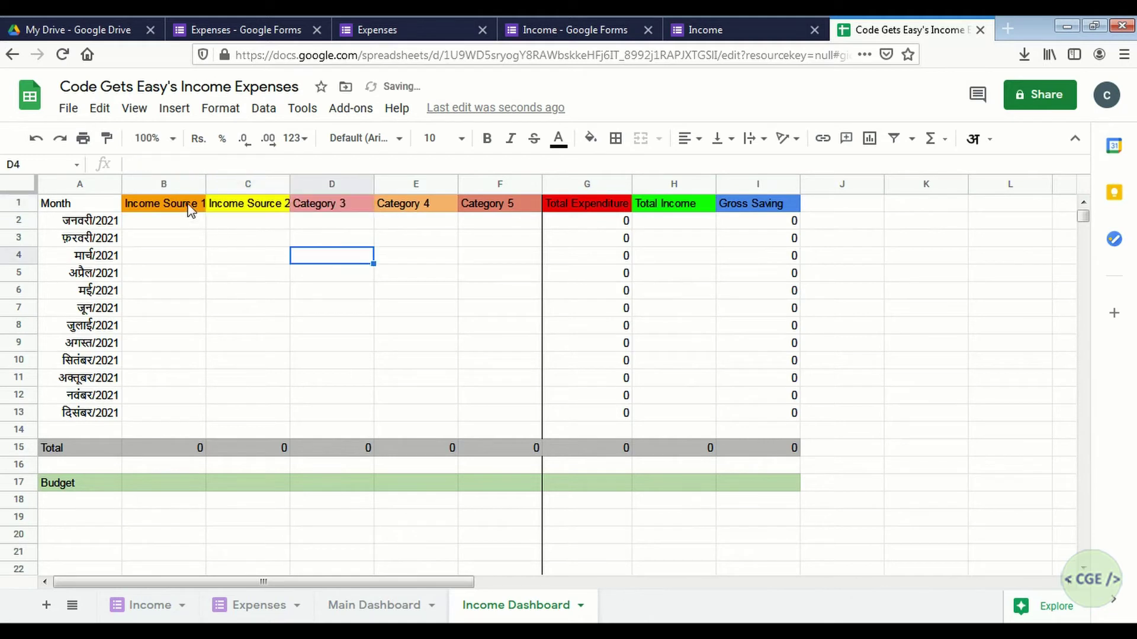
left_click_drag(189, 208, 371, 213)
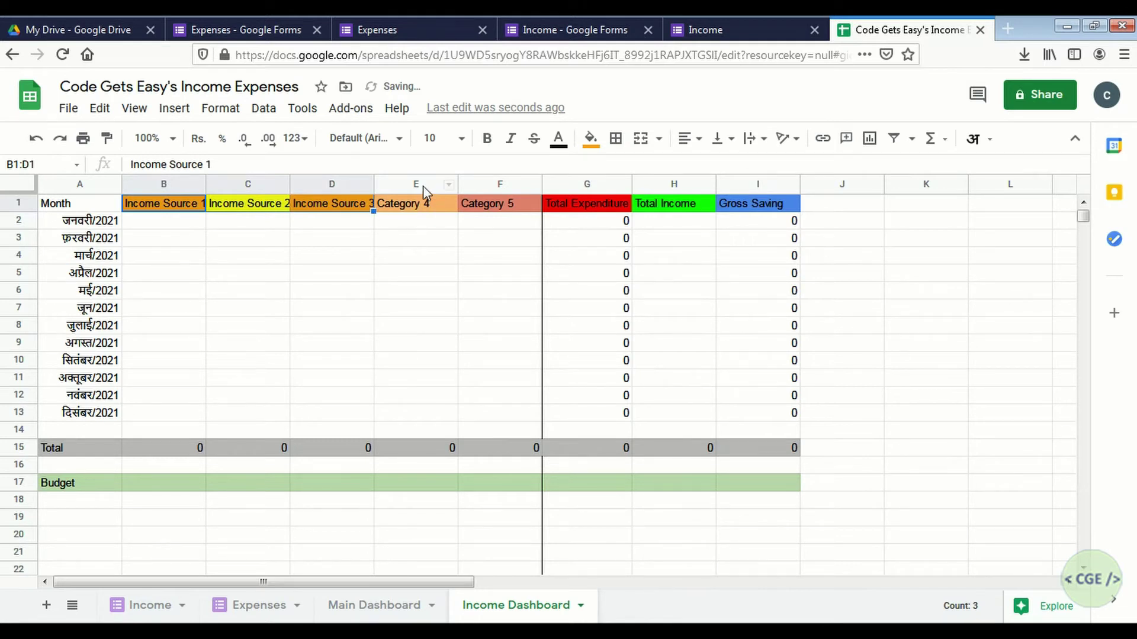
Delete the Category 4 and Category 5 columns, E and F, from the Income Dashboard.
left_click_drag(423, 186, 496, 185)
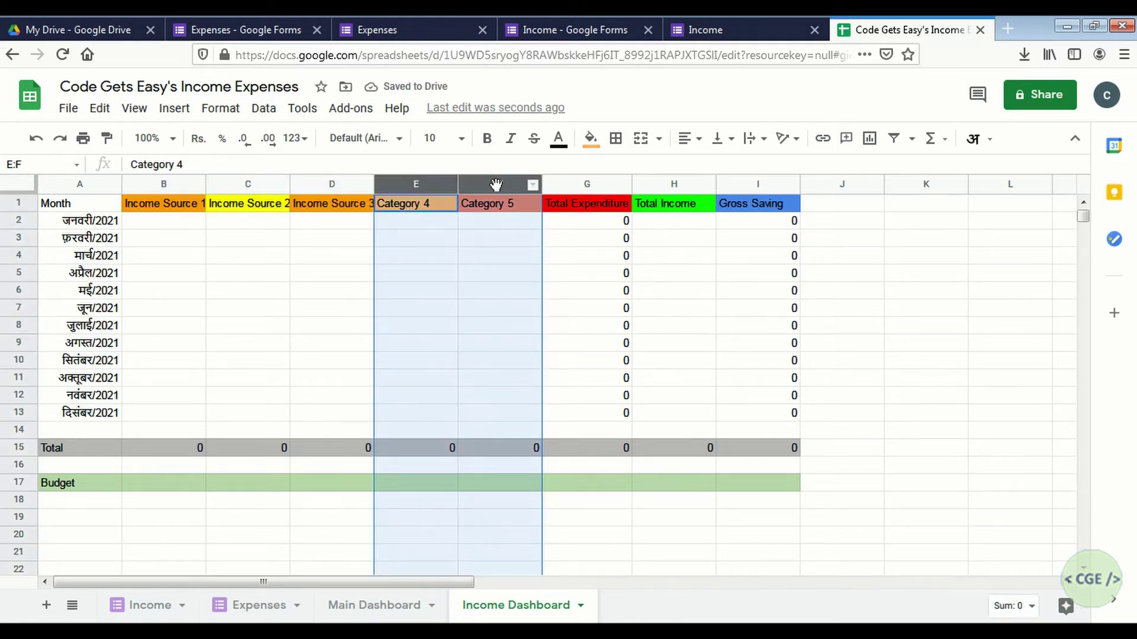
right_click(496, 185)
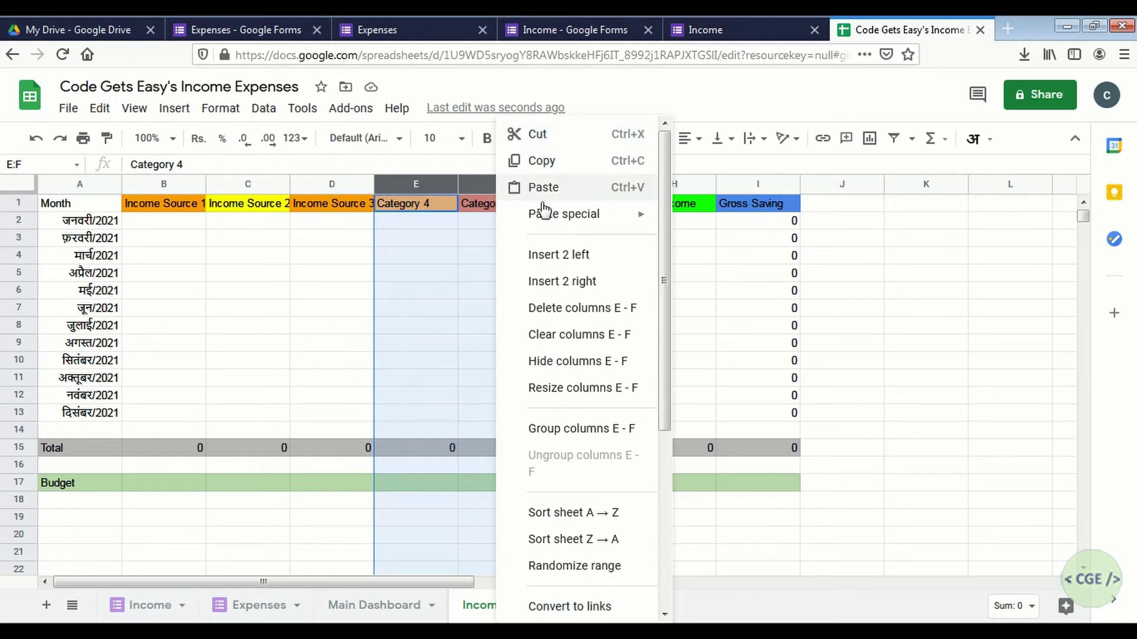
left_click(561, 310)
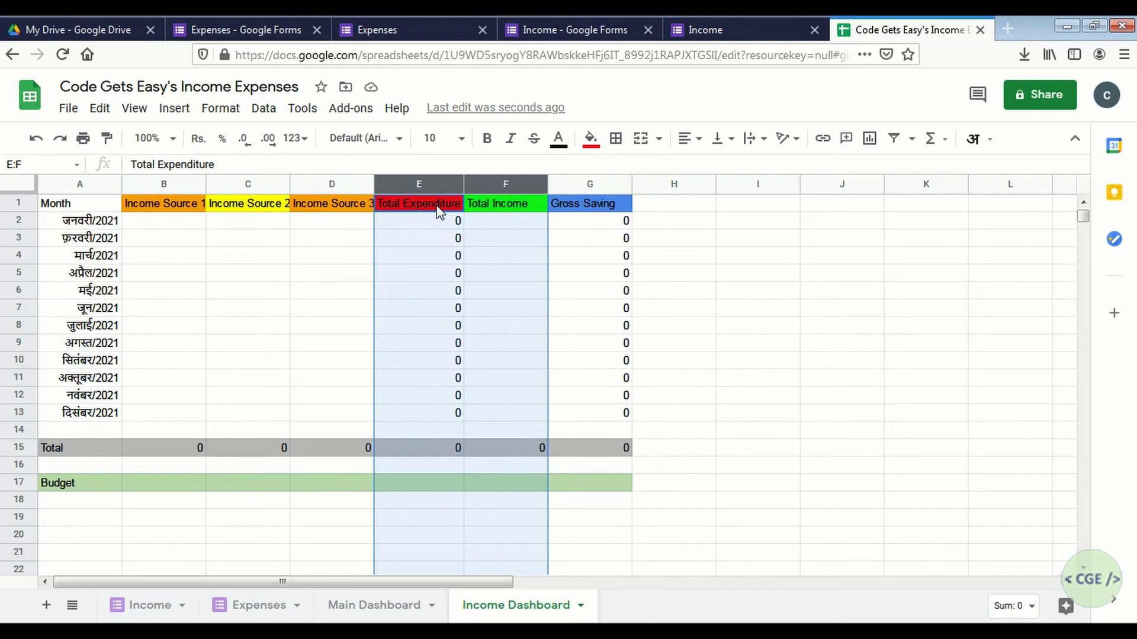
left_click(590, 296)
Delete the Total Income and Gross Saving columns, F and G, from the Income Dashboard.
left_click(521, 185)
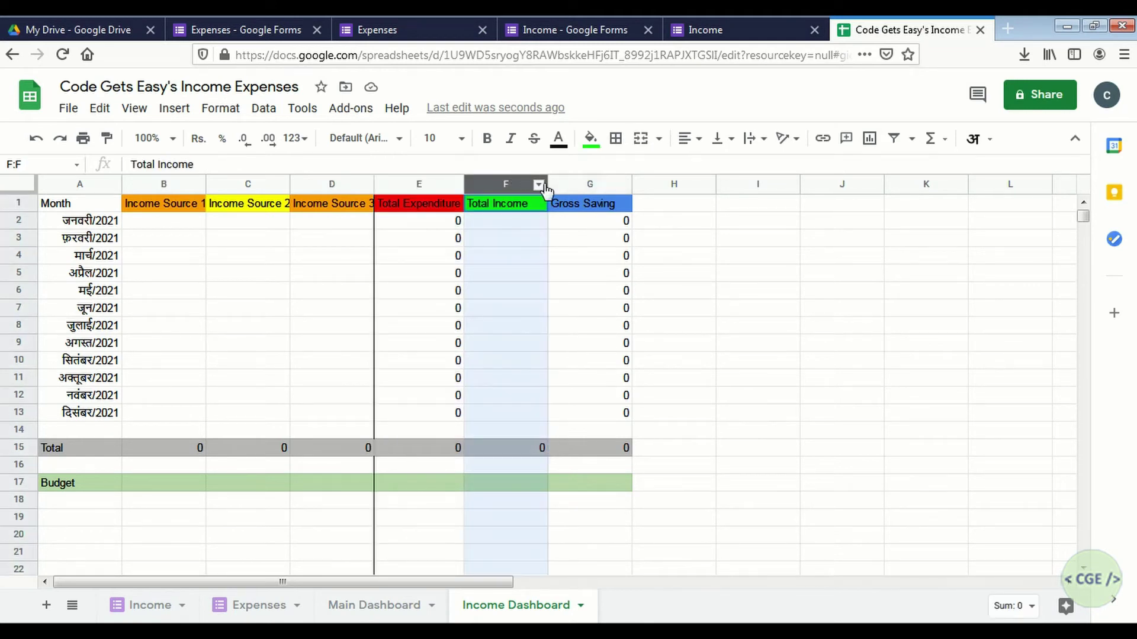
left_click(559, 185, "shift")
right_click(565, 185)
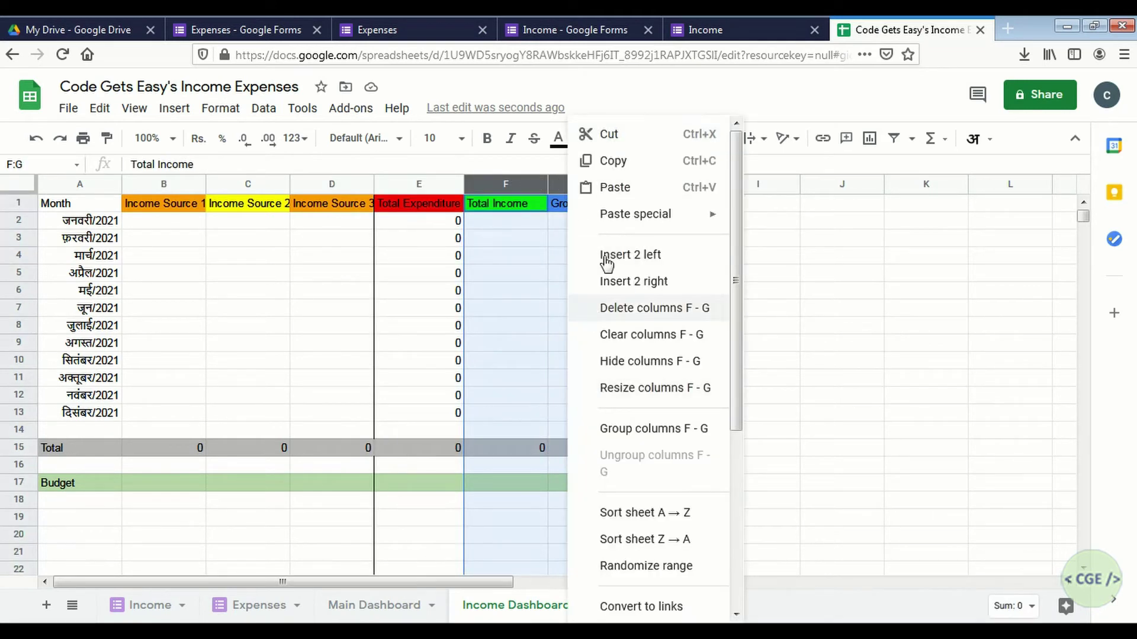
left_click(634, 309)
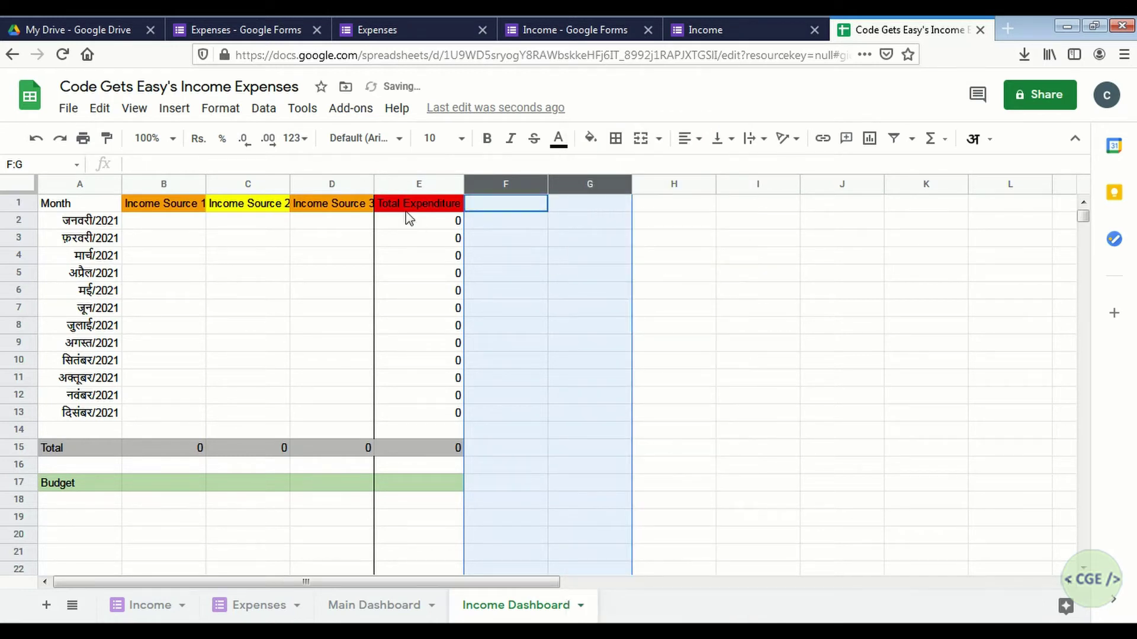
Change the Total Expenditure header in E1 to Total Income.
left_click(422, 207)
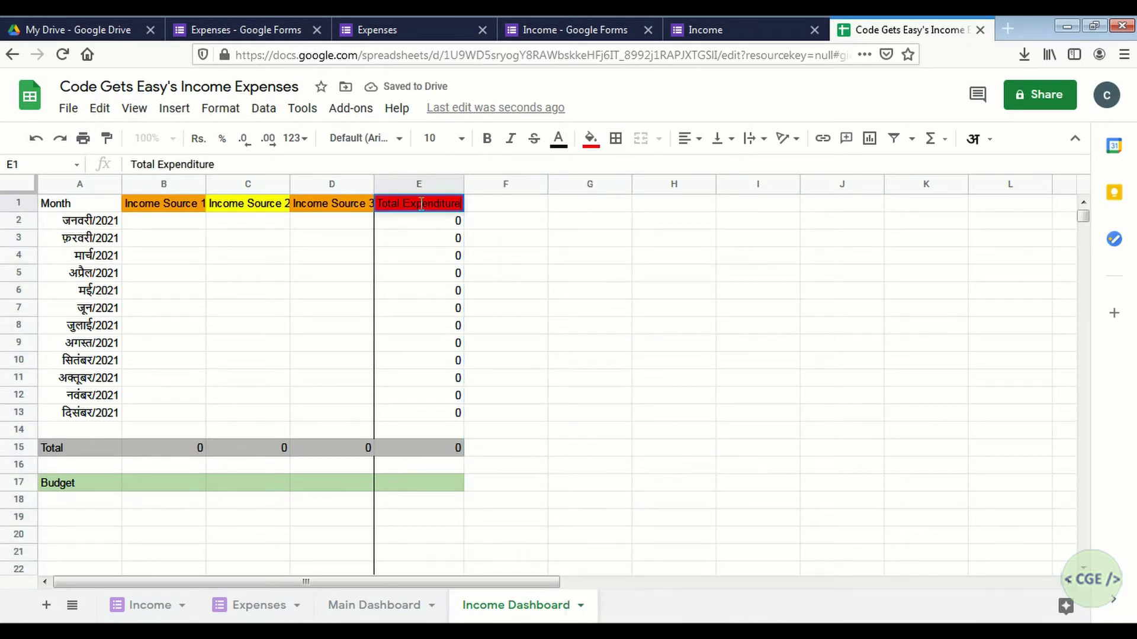
double_click(421, 206)
double_click(421, 204)
type("Income")
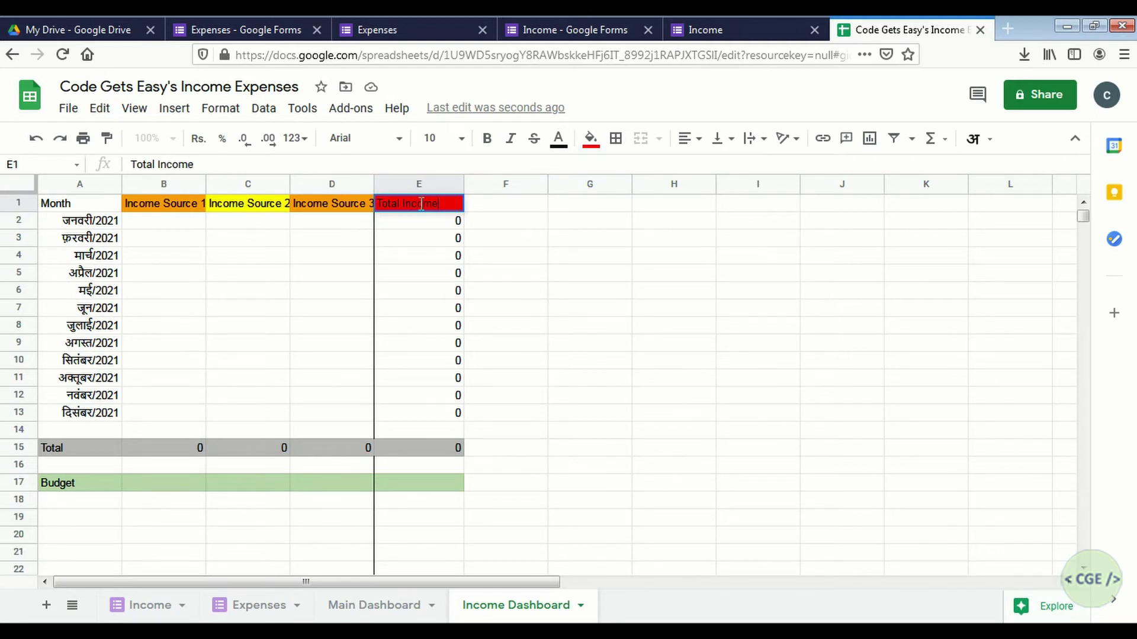
left_click(507, 268)
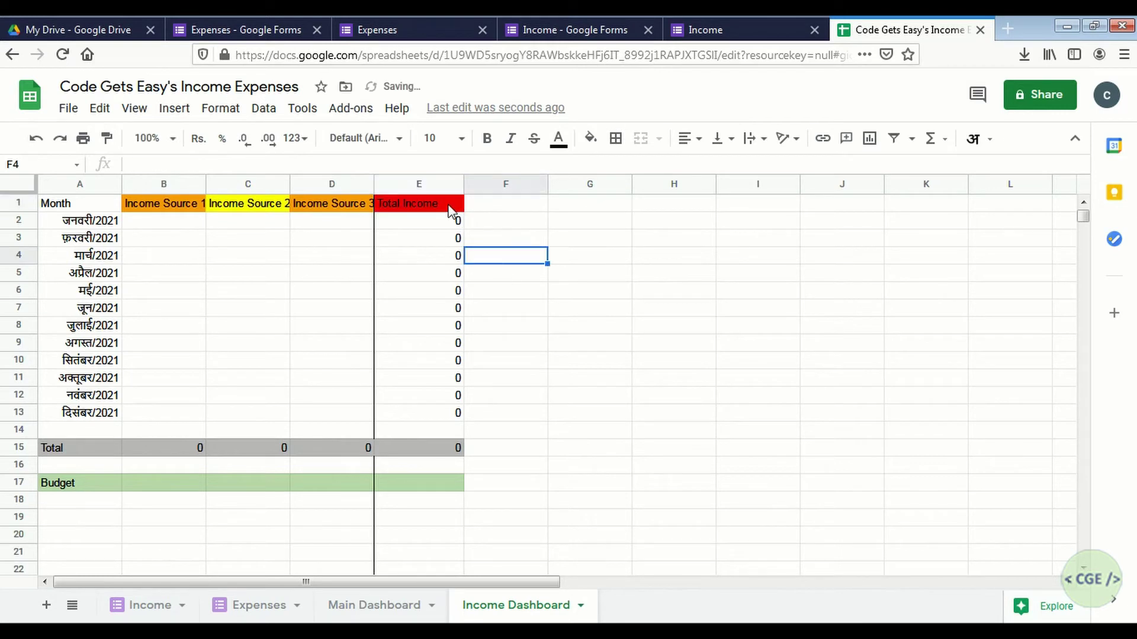
Set the fill colour of the Total Income header cell E1 to bright green.
left_click(450, 210)
left_click(591, 140)
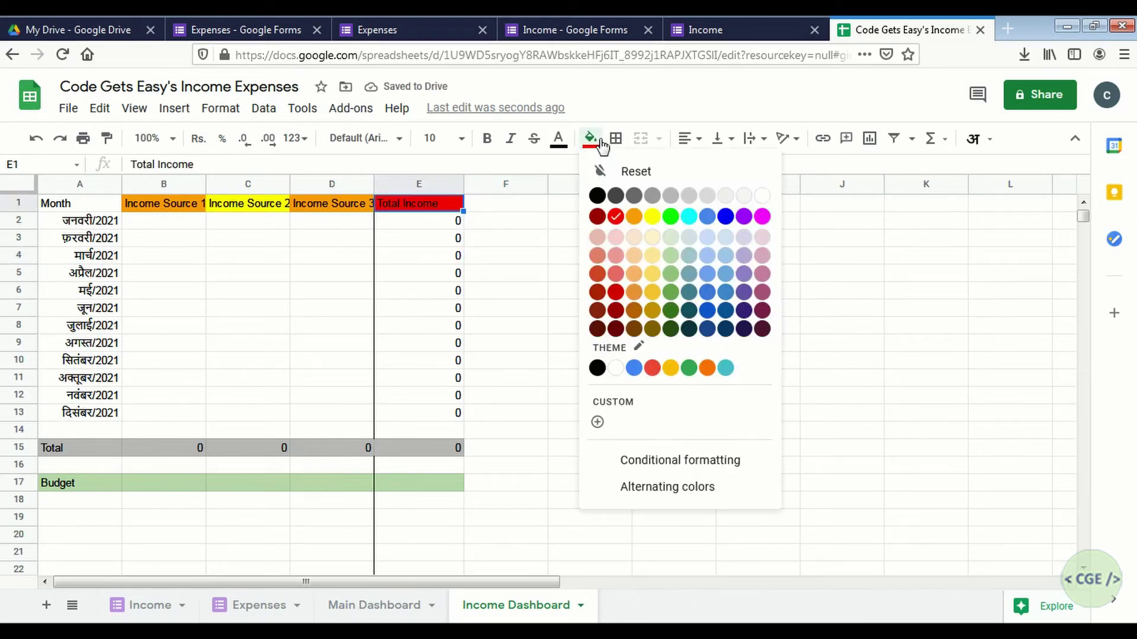
left_click(670, 217)
left_click(506, 309)
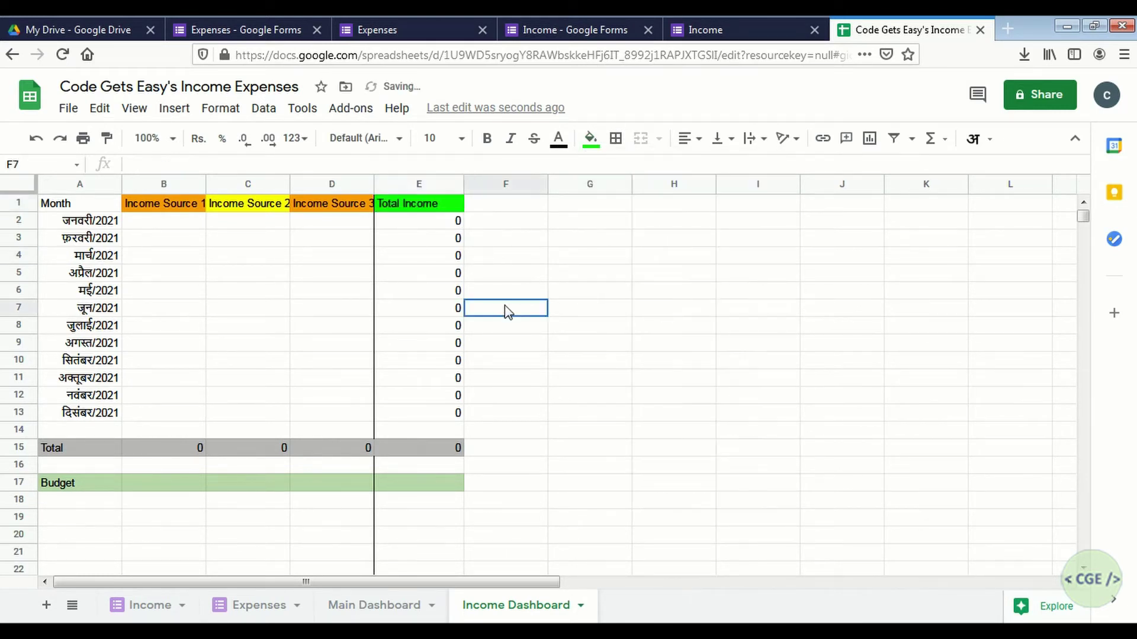
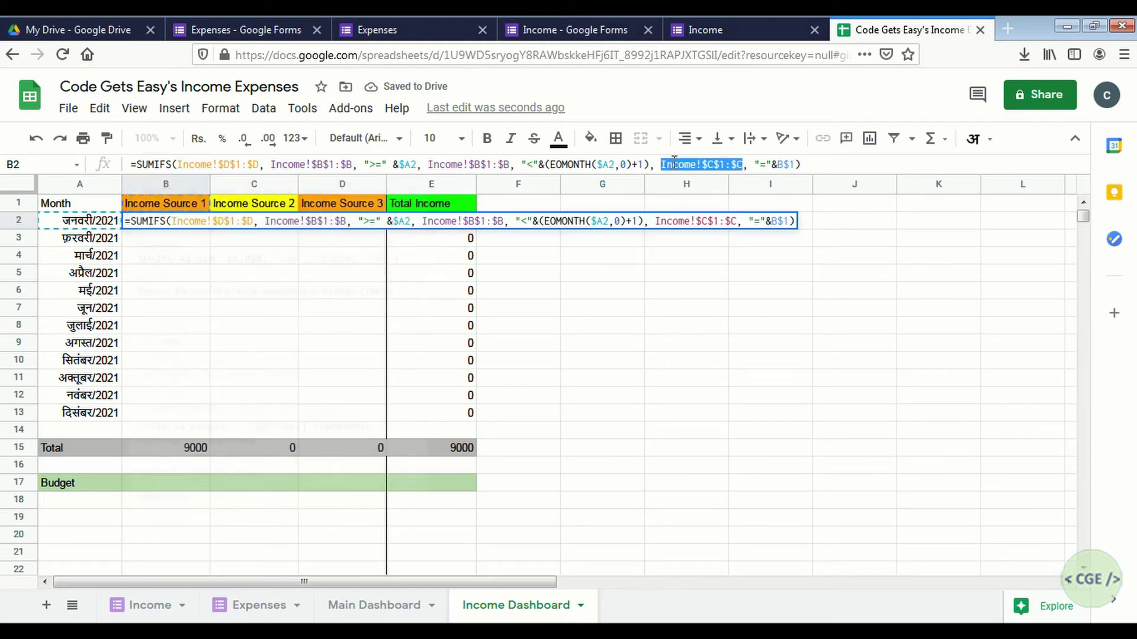
Review the SUMIFS formula in B2 for January's Income Source 1, and compare it with the entries on the Income sheet.
left_click(716, 168)
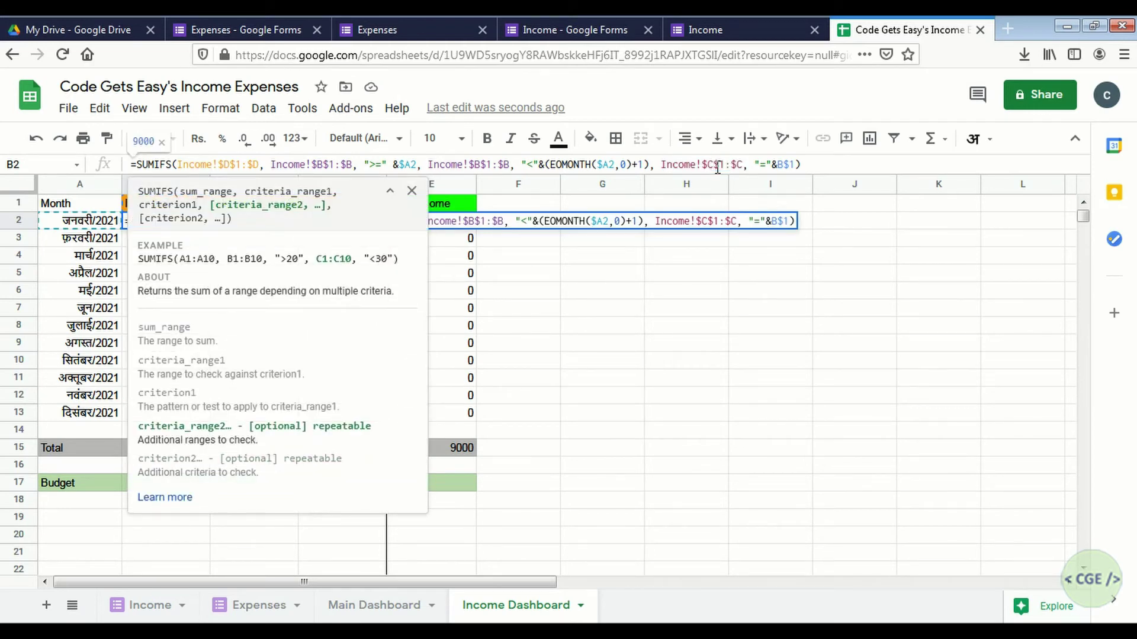
key("Return")
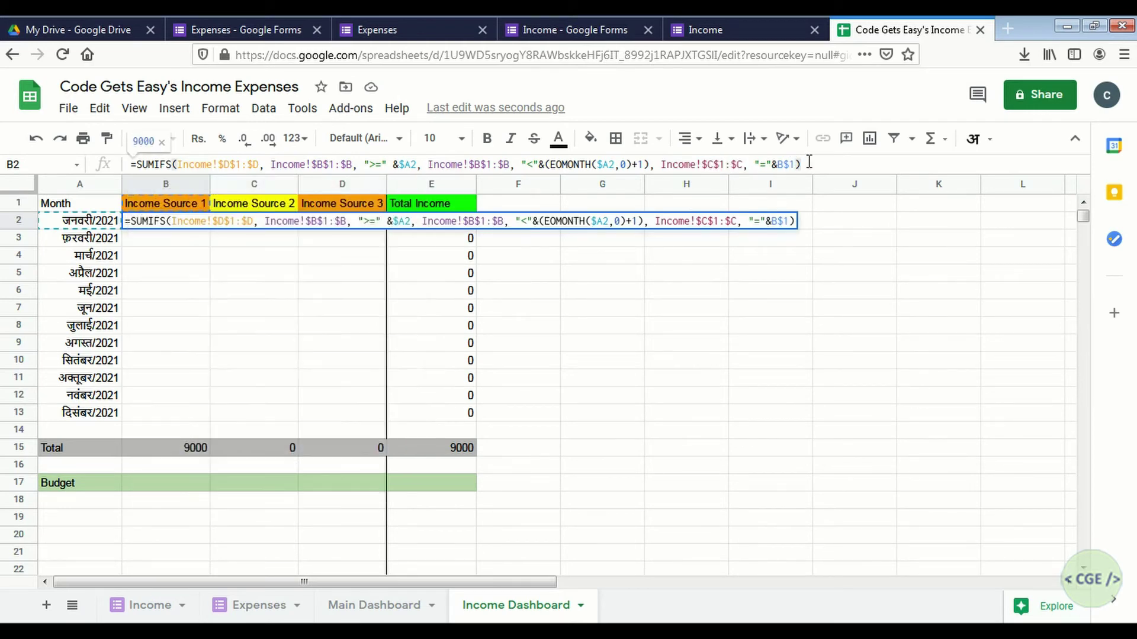
left_click(200, 224)
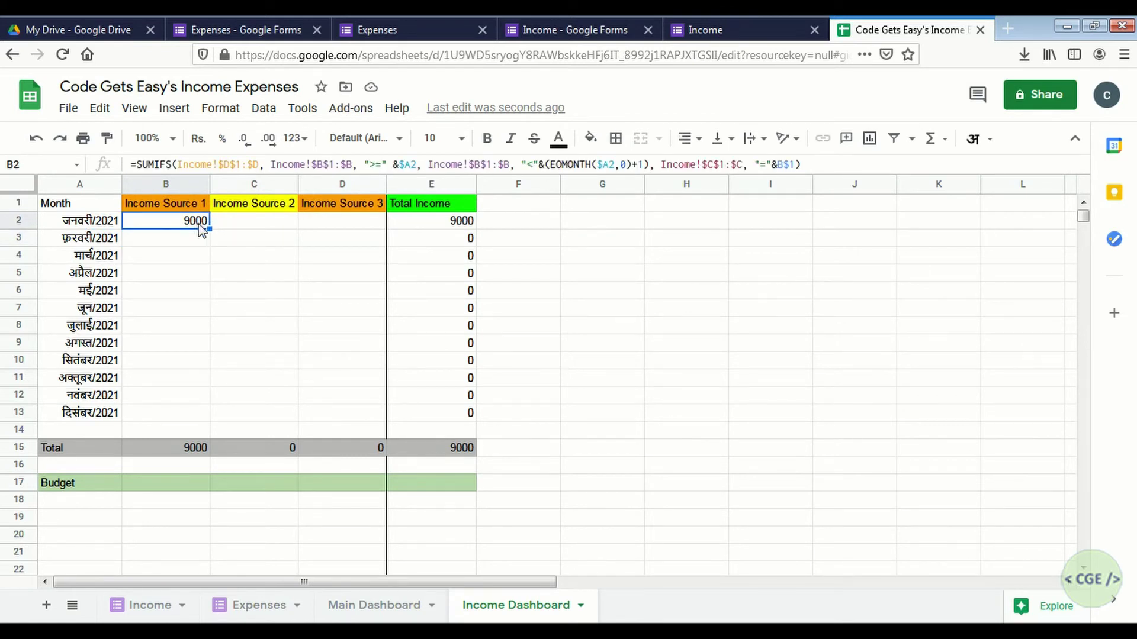
left_click(151, 607)
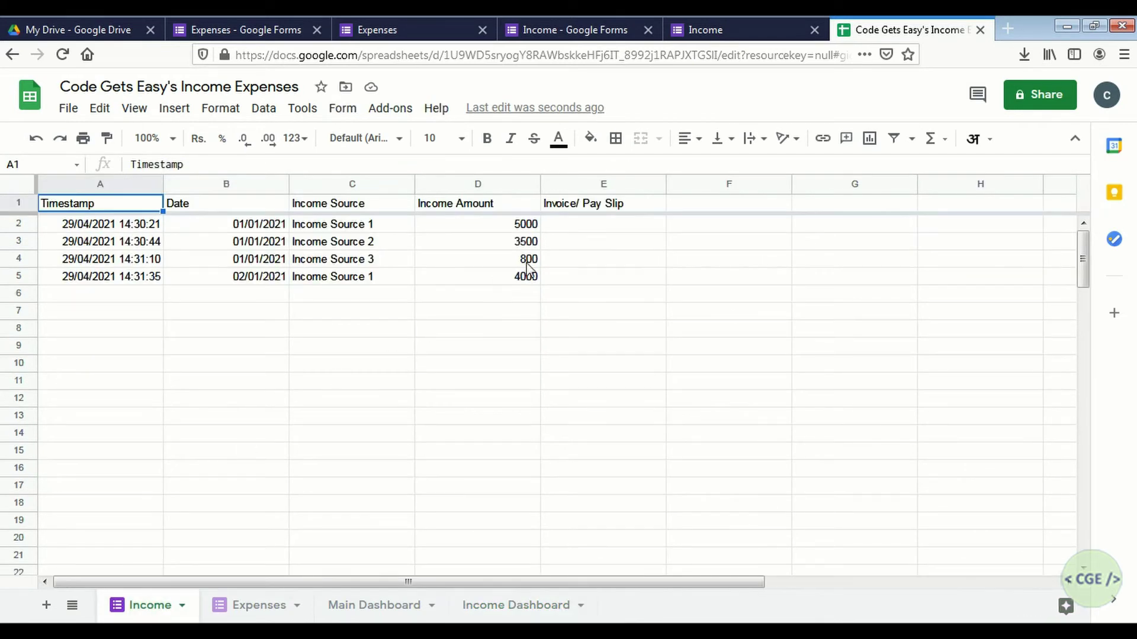
Check the Income Source 1 amounts on the Income sheet, and fill B2's SUMIFS formula across B2:D13 on the Income Dashboard.
left_click(529, 231)
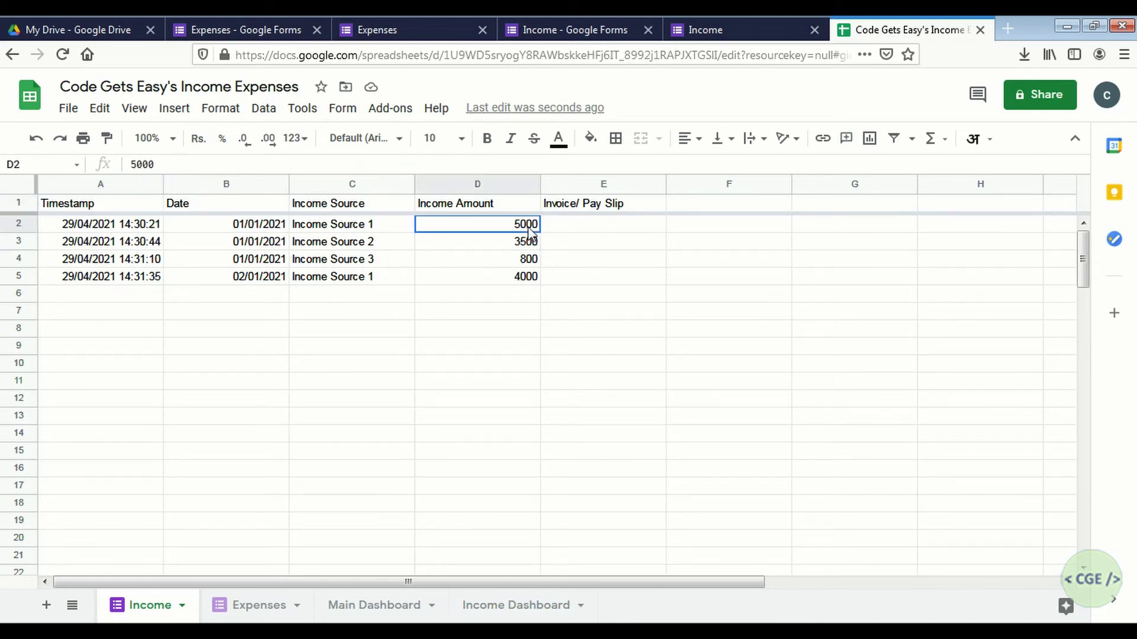
left_click(524, 281)
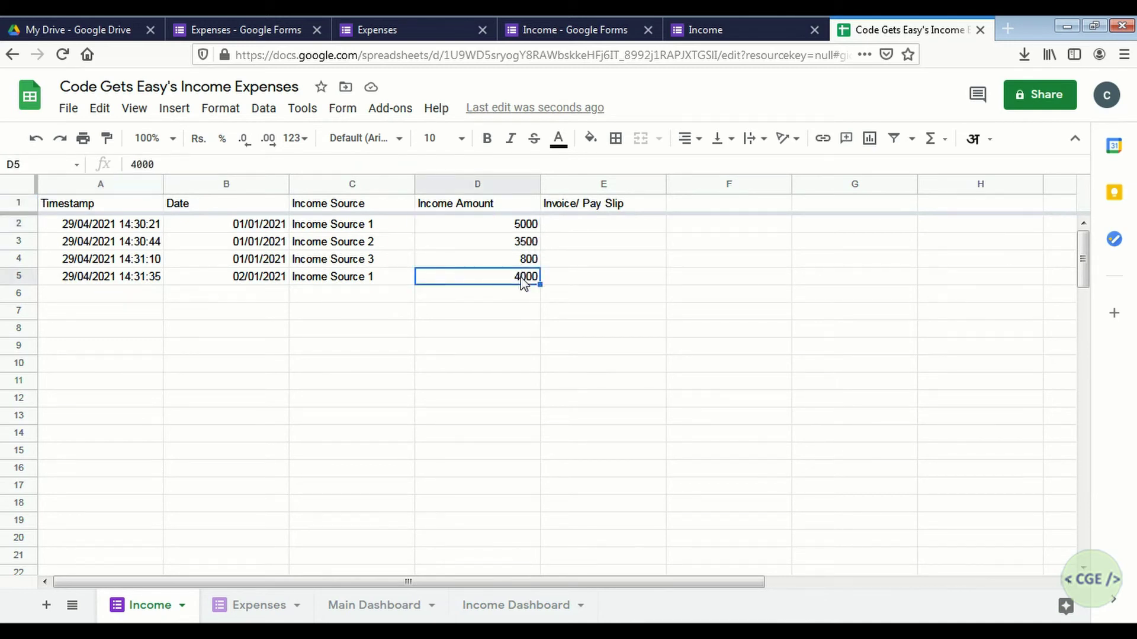
left_click(493, 605)
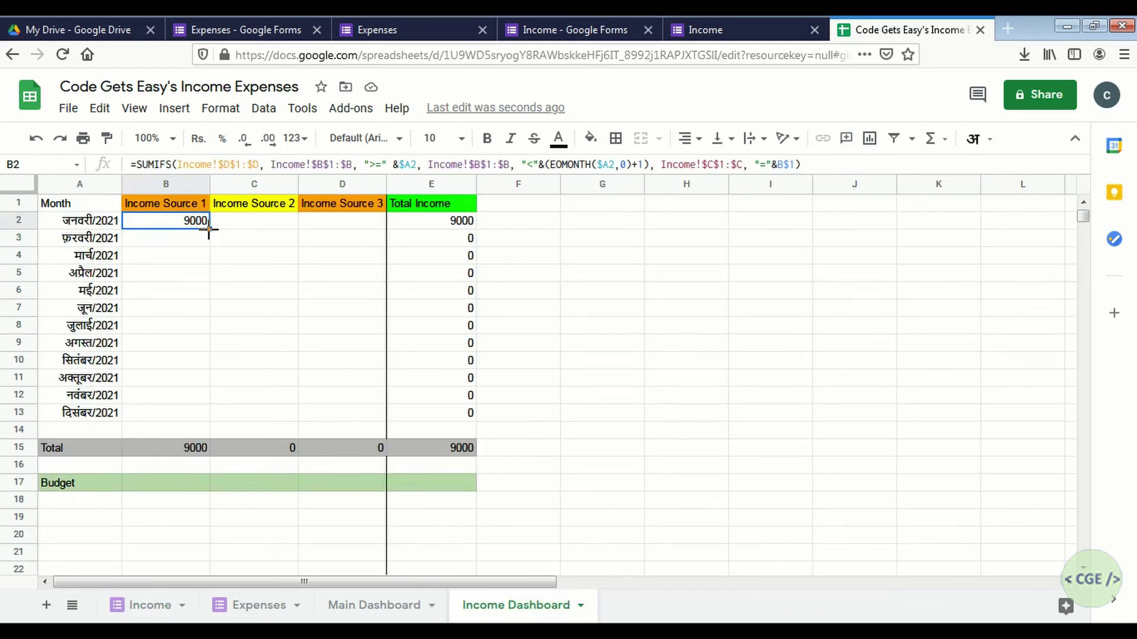
left_click_drag(209, 228, 352, 426)
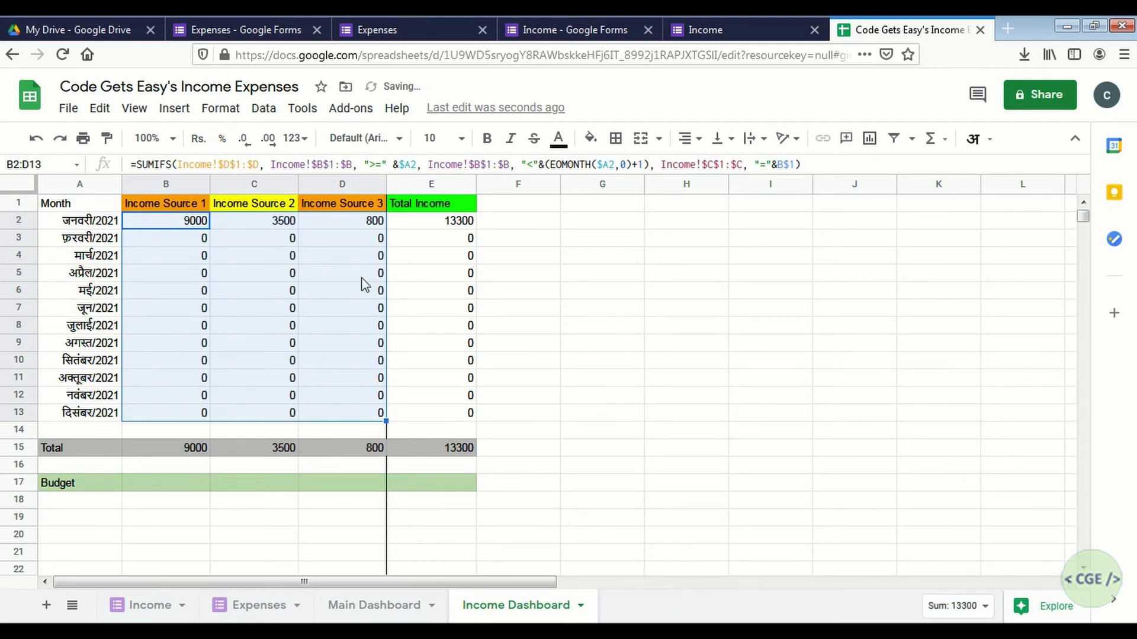
Compare the Income Source 2 and Income Source 3 amounts on the Income sheet with January's totals on the Income Dashboard.
left_click(155, 605)
left_click(503, 330)
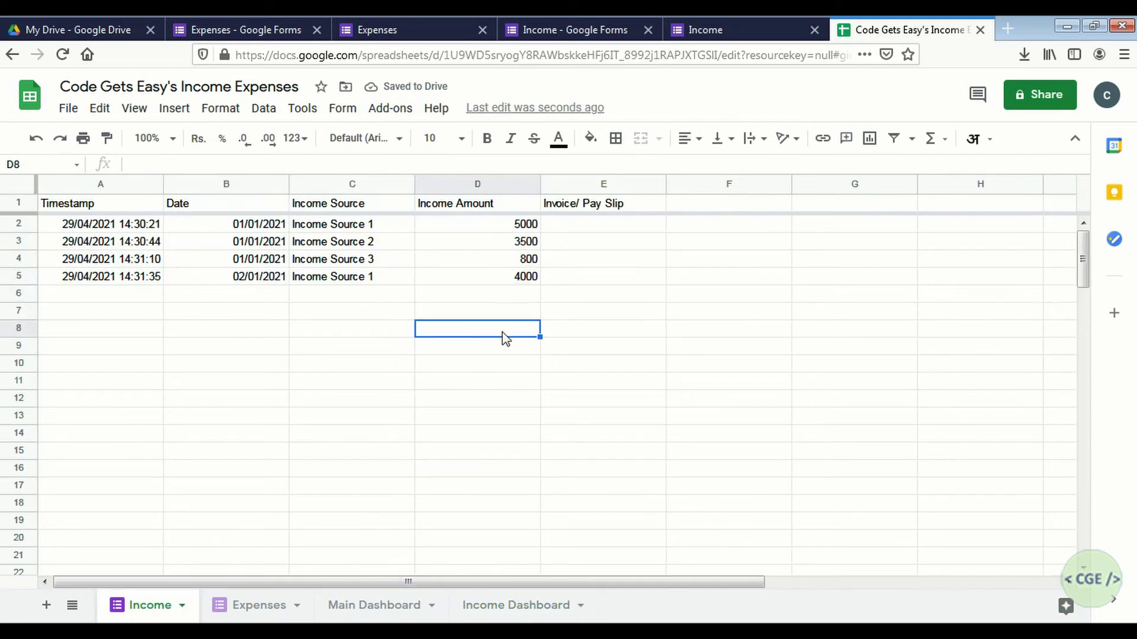
left_click(521, 244)
left_click(522, 261)
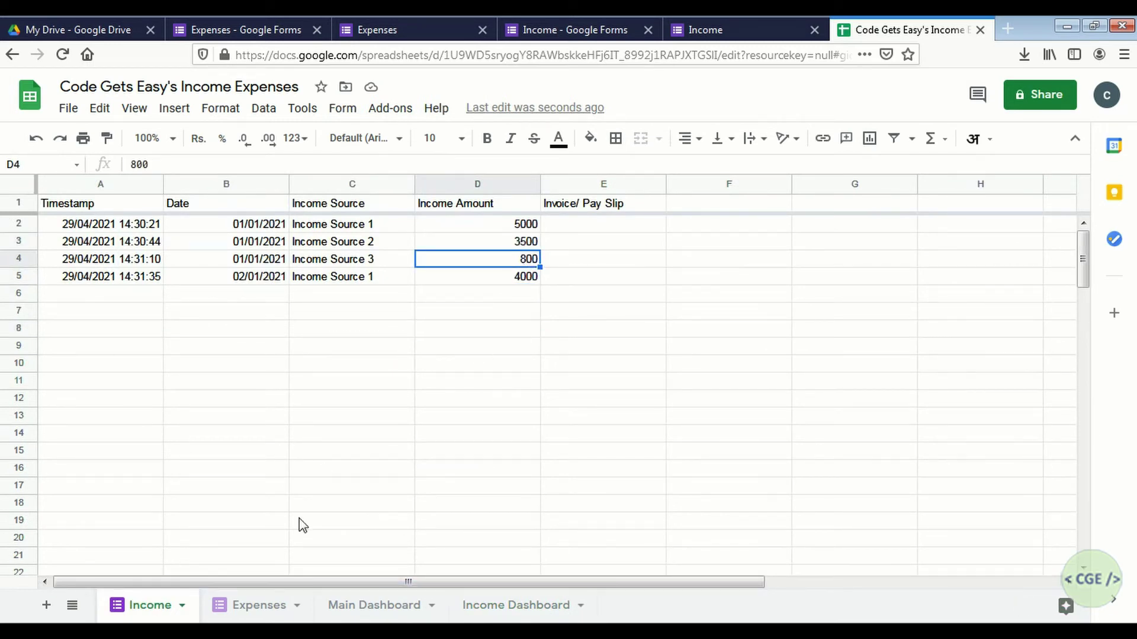
left_click(488, 605)
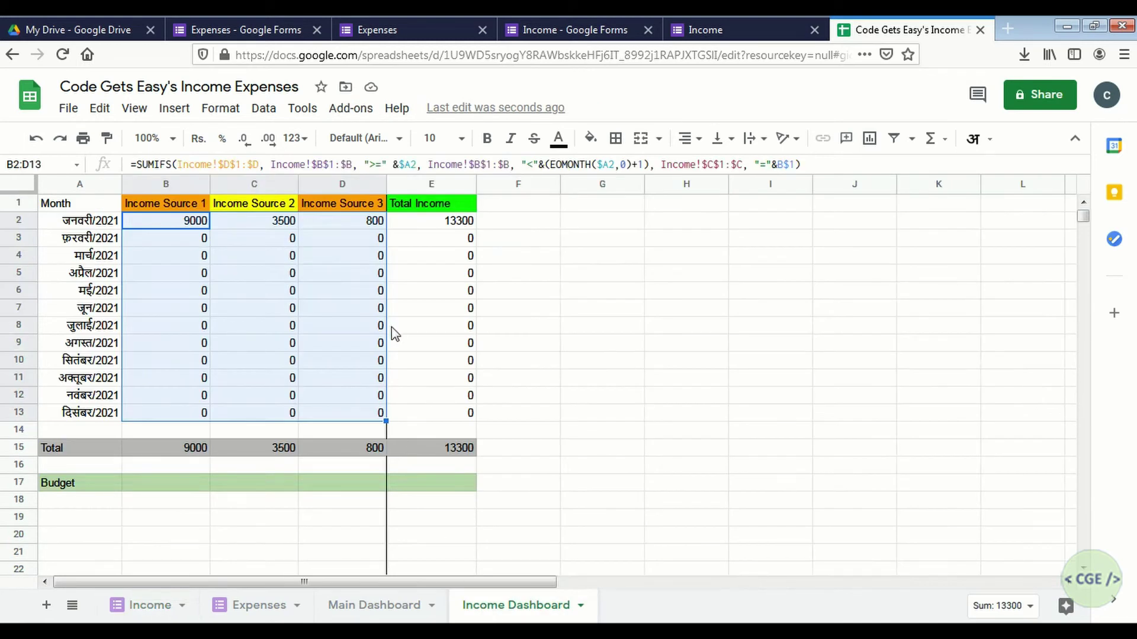
left_click(424, 277)
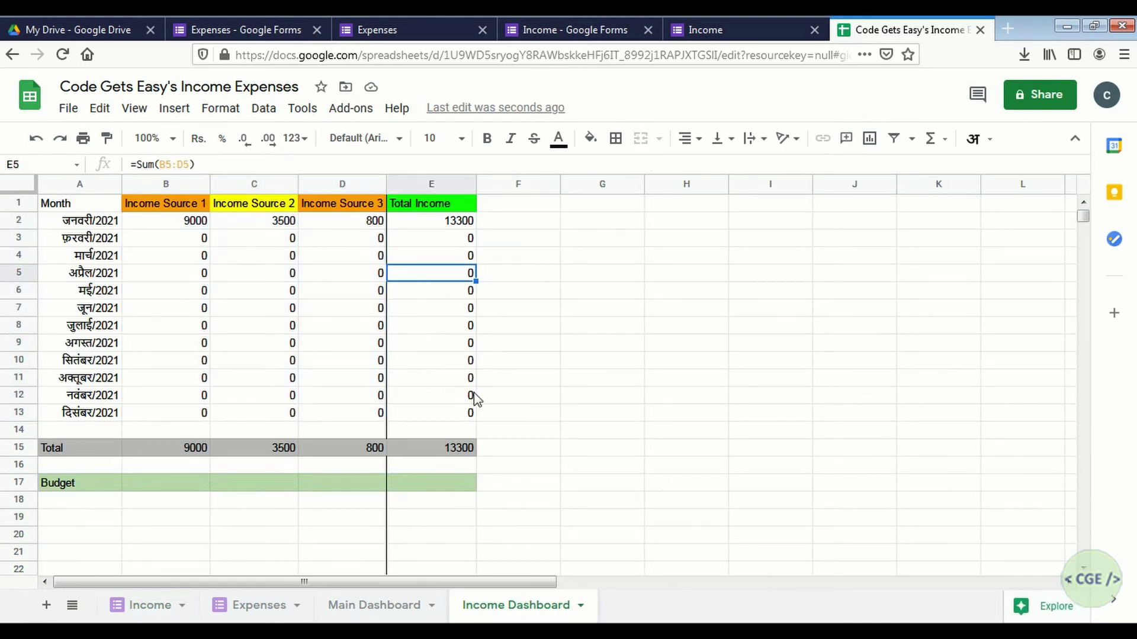
Apply the Accounting number format to the monthly figures in B2:I13 on the Main Dashboard.
left_click(395, 610)
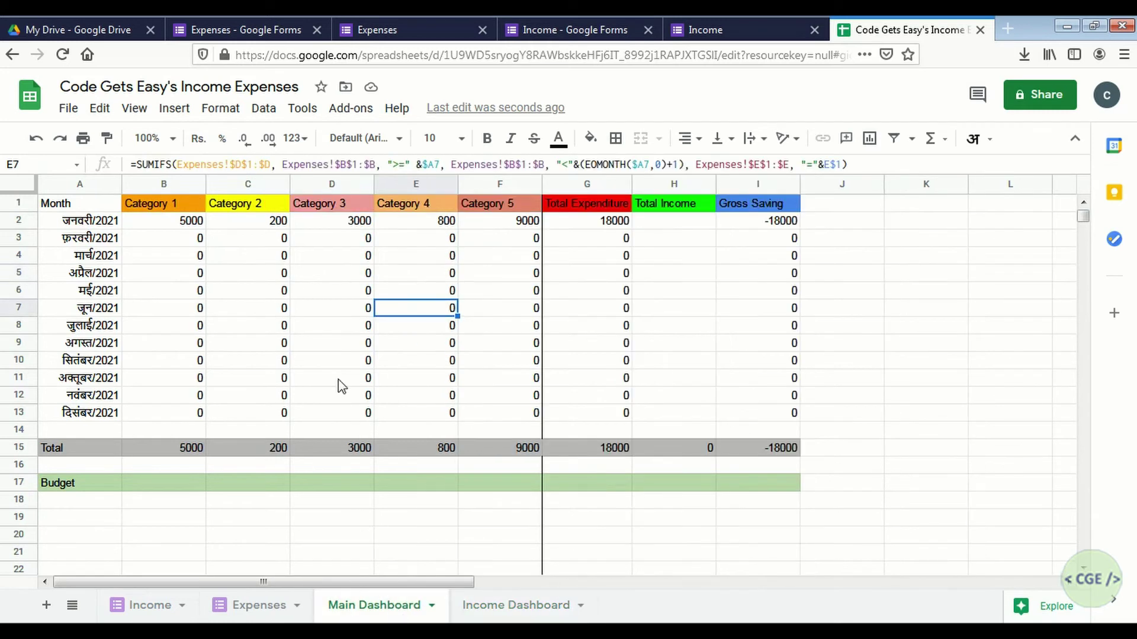
left_click_drag(172, 225, 734, 366)
left_click(734, 365)
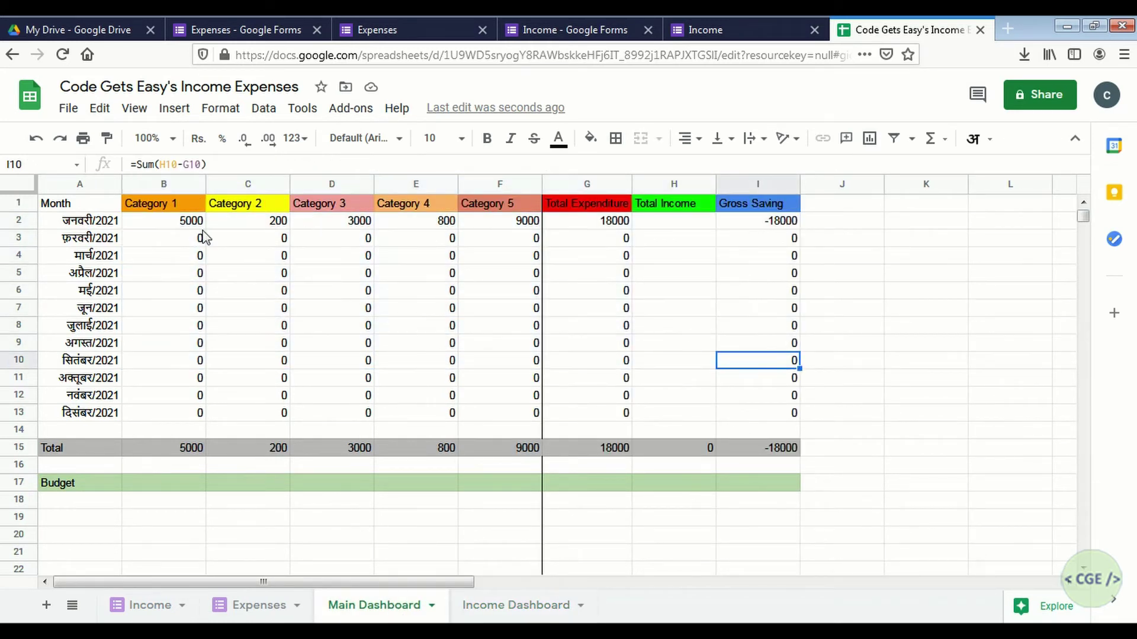
left_click_drag(198, 225, 779, 418)
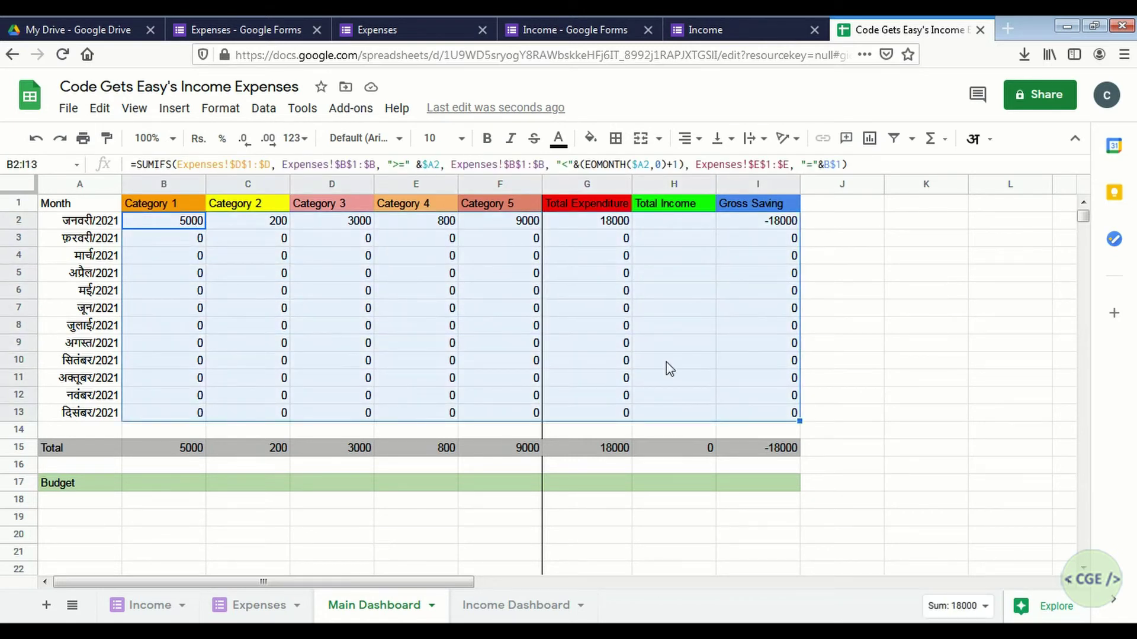
left_click(221, 108)
mouse_move(253, 180)
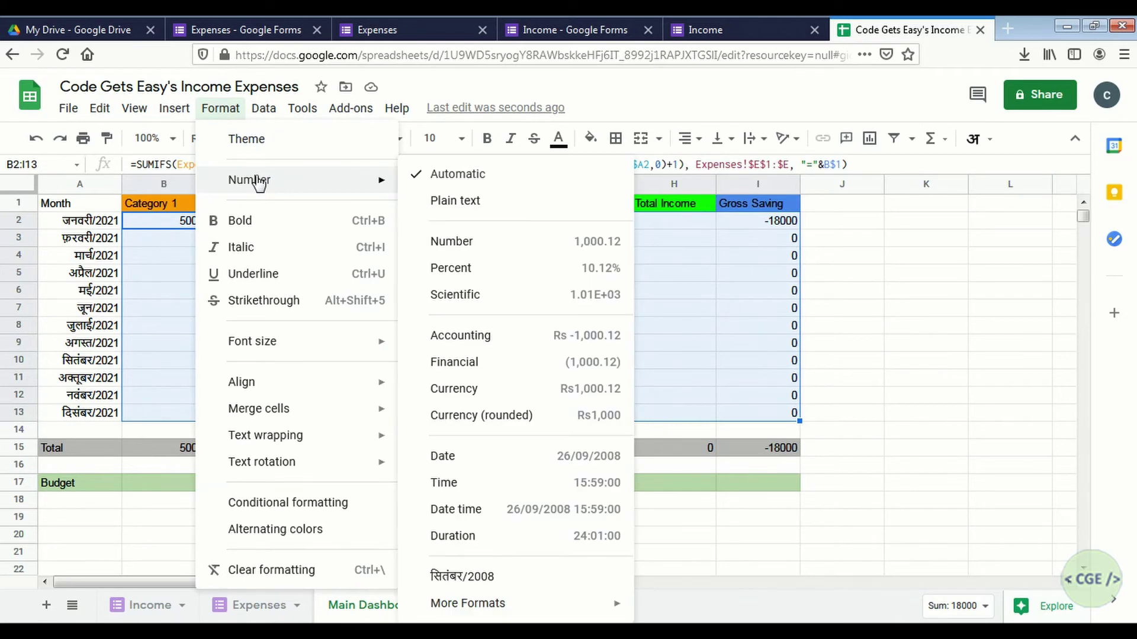
left_click(433, 336)
left_click(339, 310)
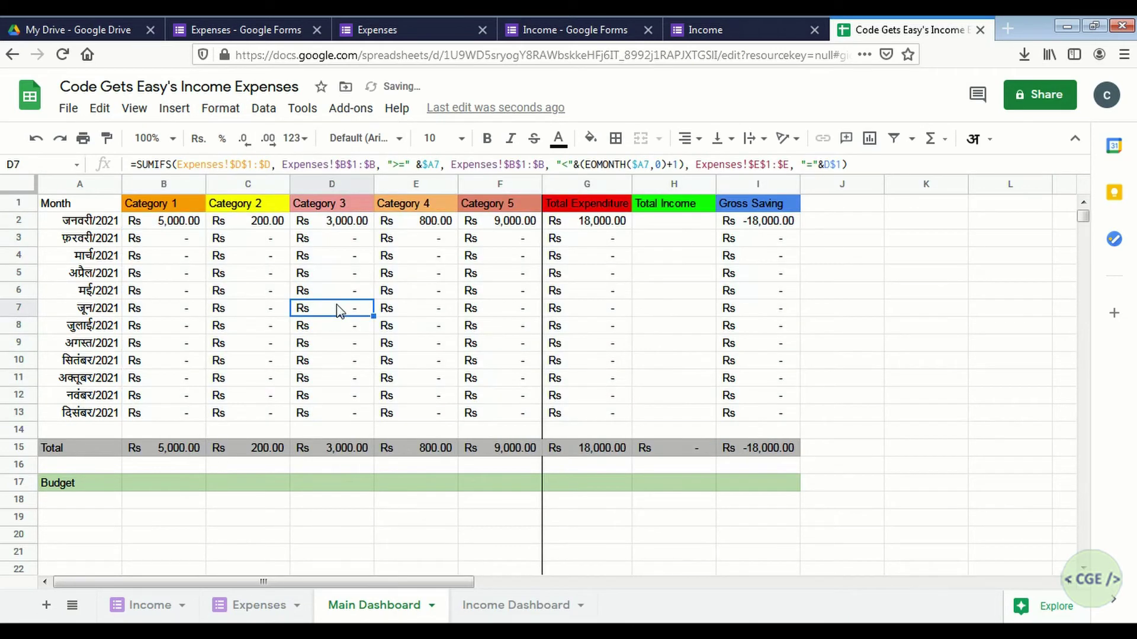
Apply the Accounting number format to the monthly income figures in B2:E13 on the Income Dashboard.
left_click(504, 606)
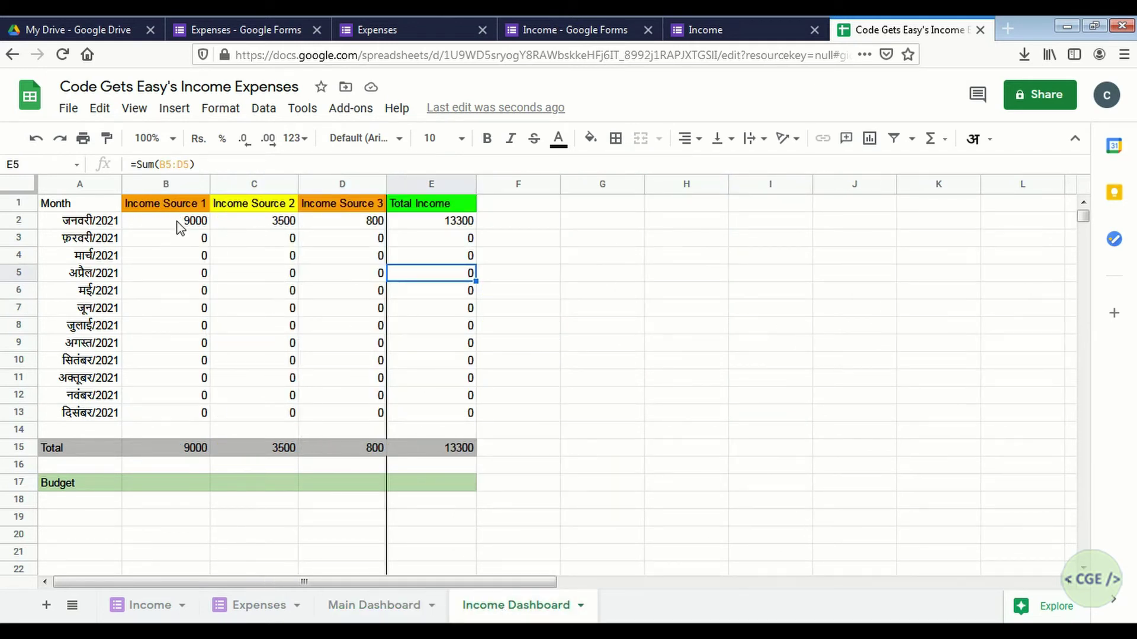
left_click_drag(178, 226, 454, 428)
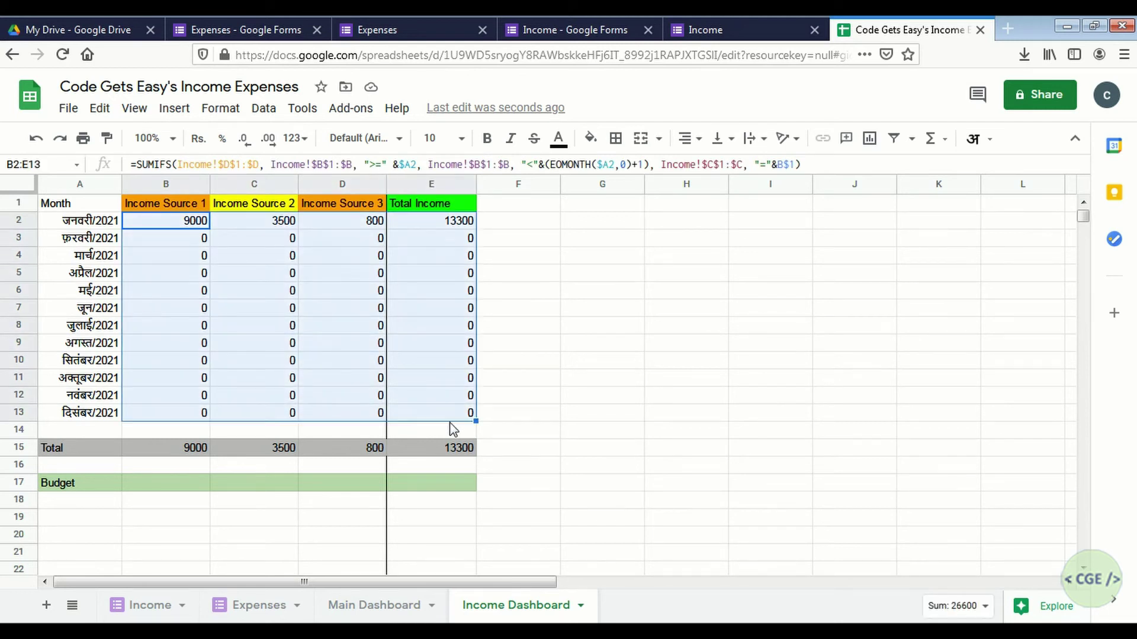
left_click(220, 109)
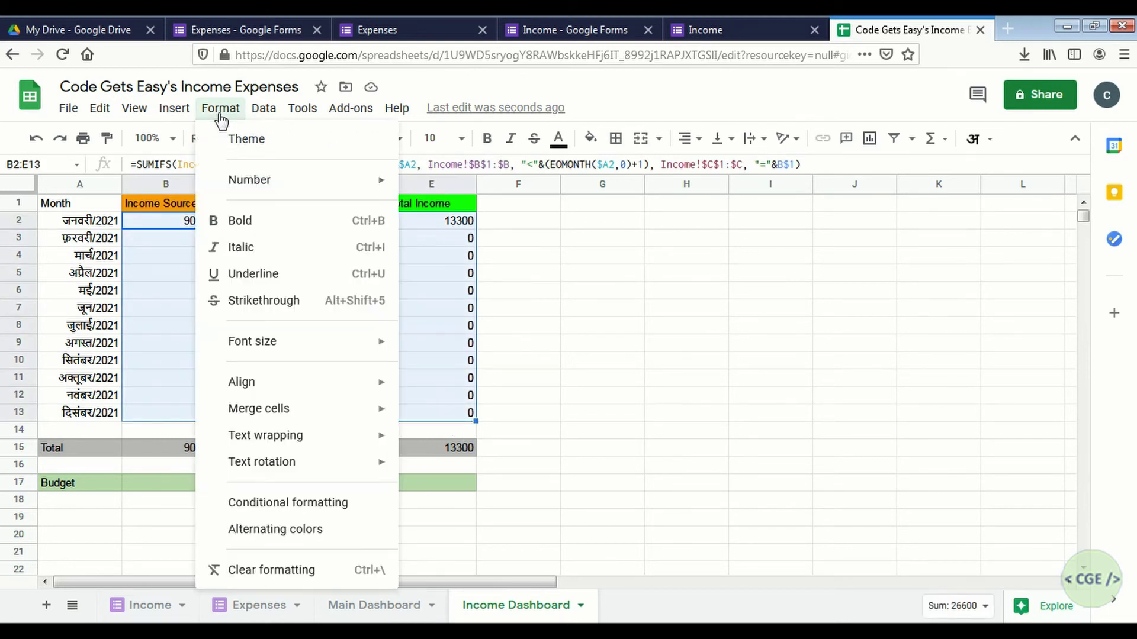
mouse_move(291, 178)
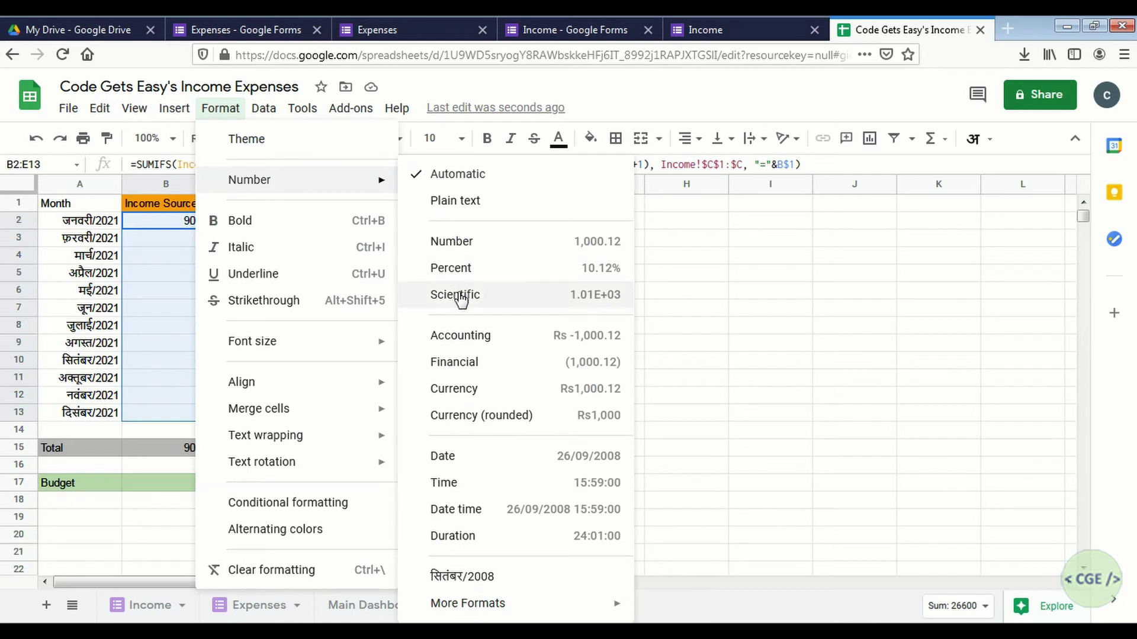
left_click(460, 335)
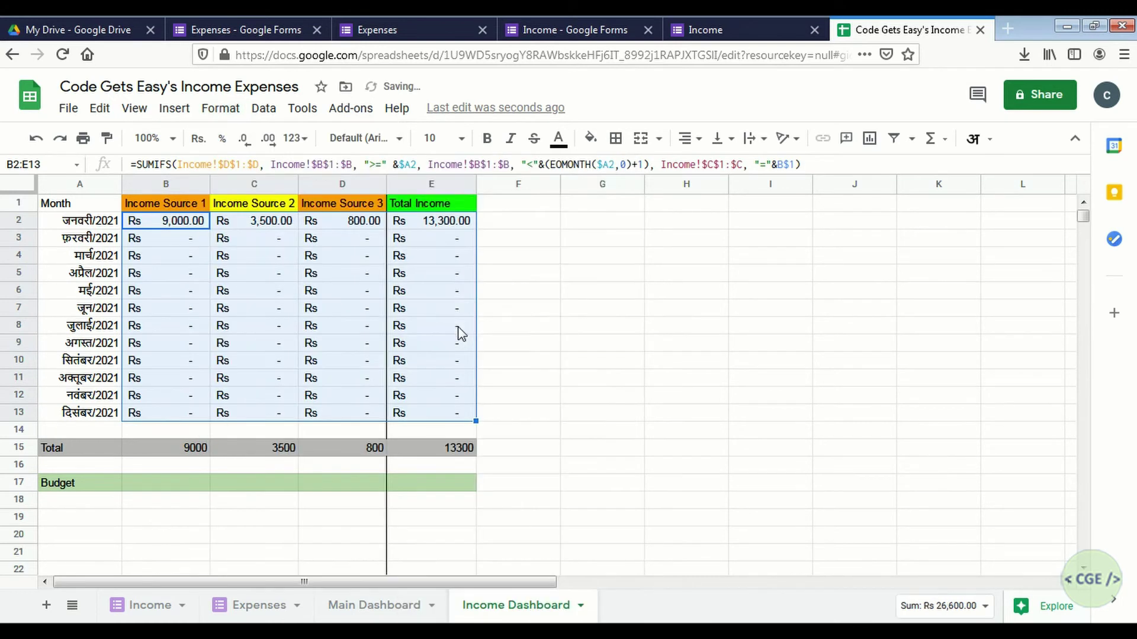
left_click(438, 296)
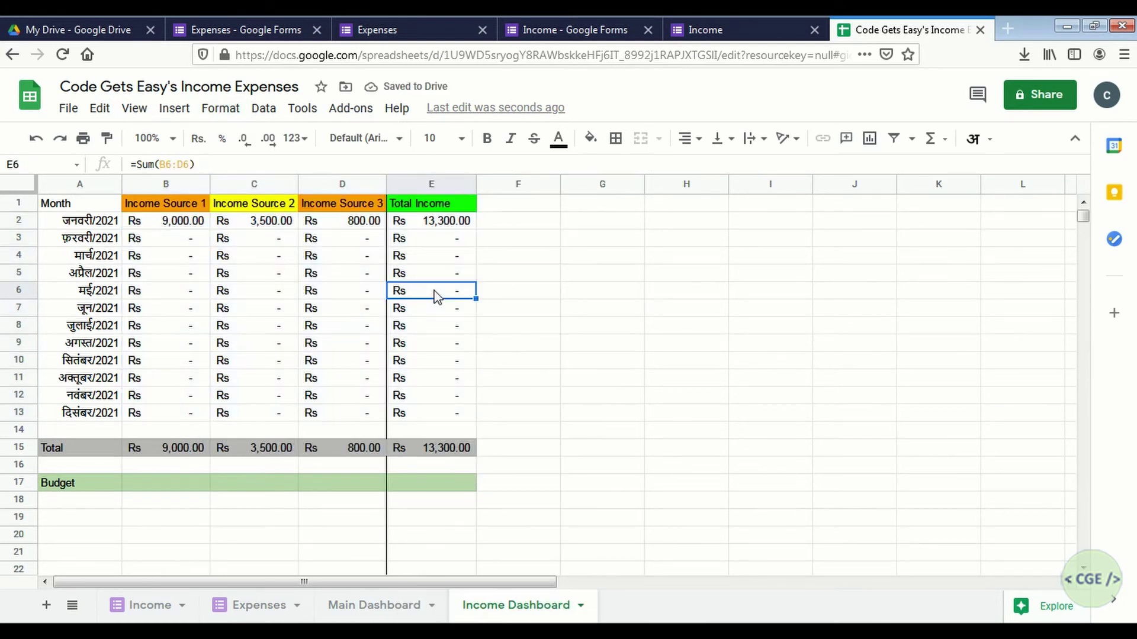
Enter =Sum('Income Dashboard'!E2) as January's Total Income in cell H2 of the Main Dashboard.
left_click(375, 605)
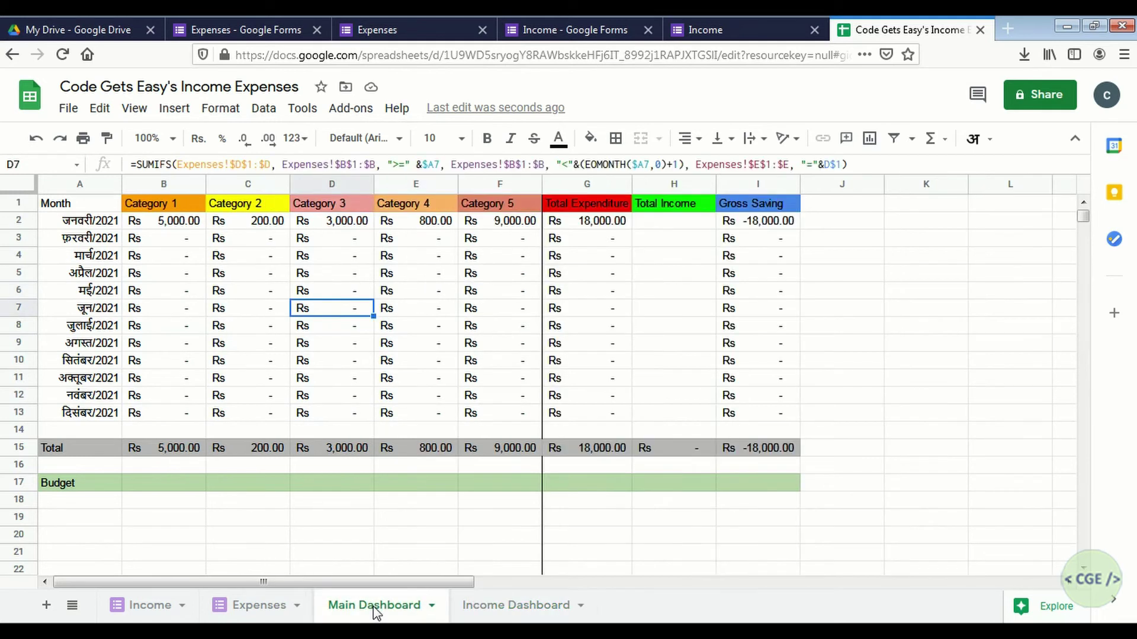
left_click(649, 229)
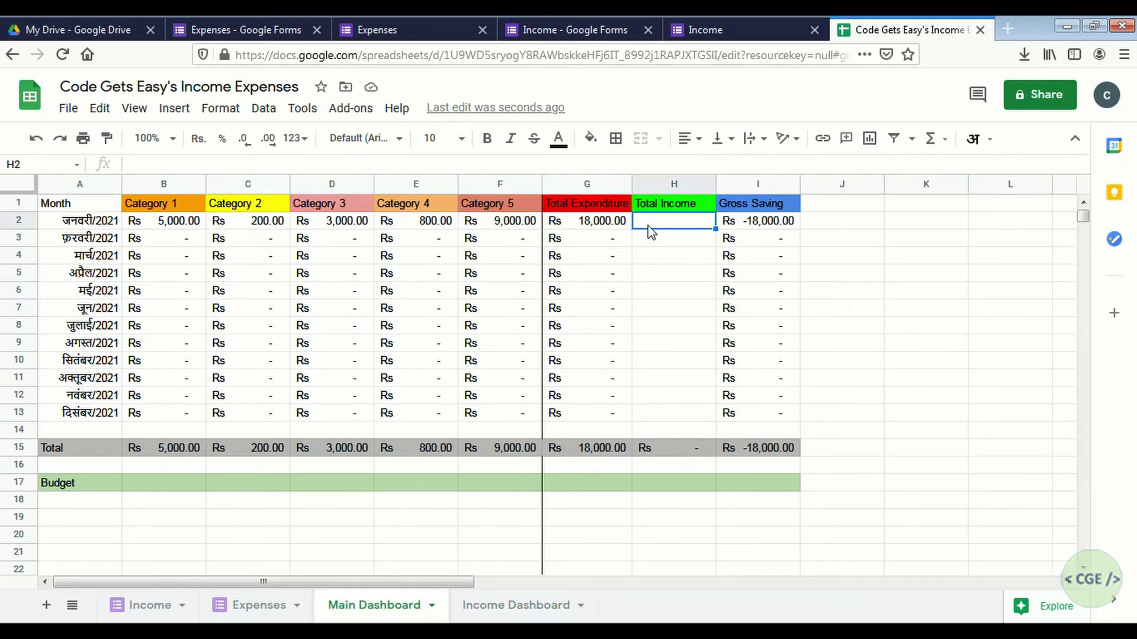
type("=S")
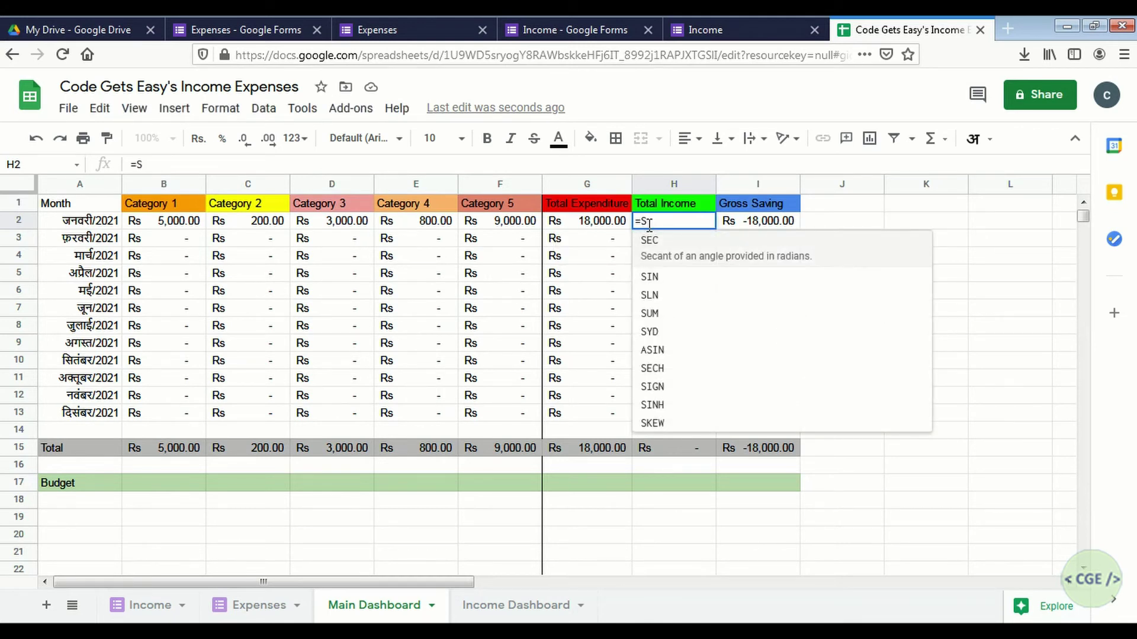
type("um(")
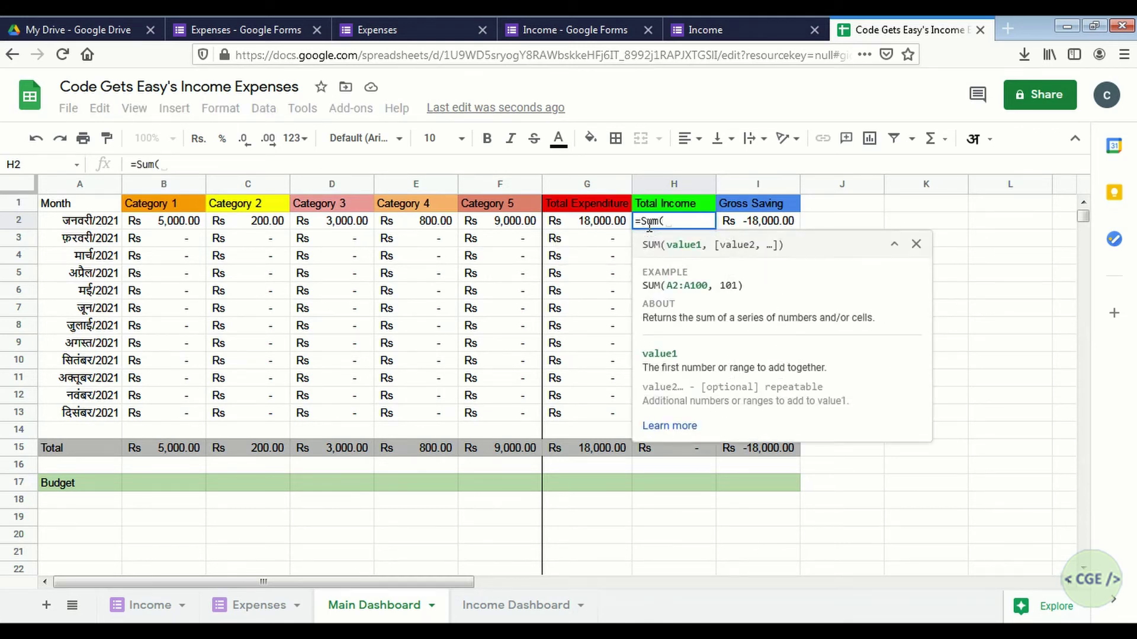
left_click(510, 607)
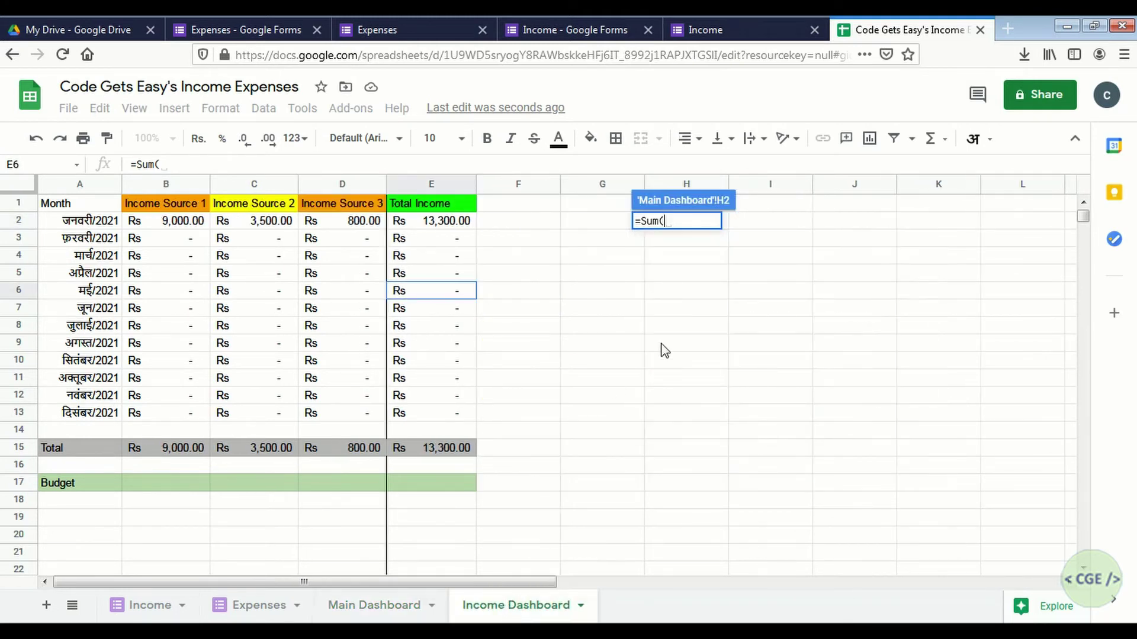
left_click(452, 224)
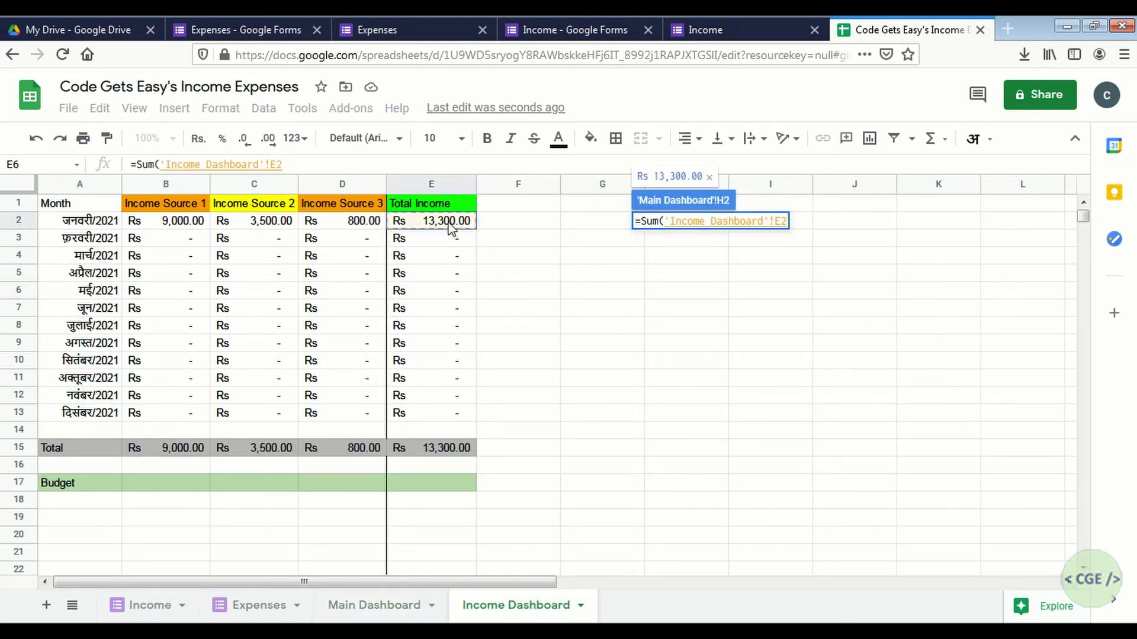
type(")")
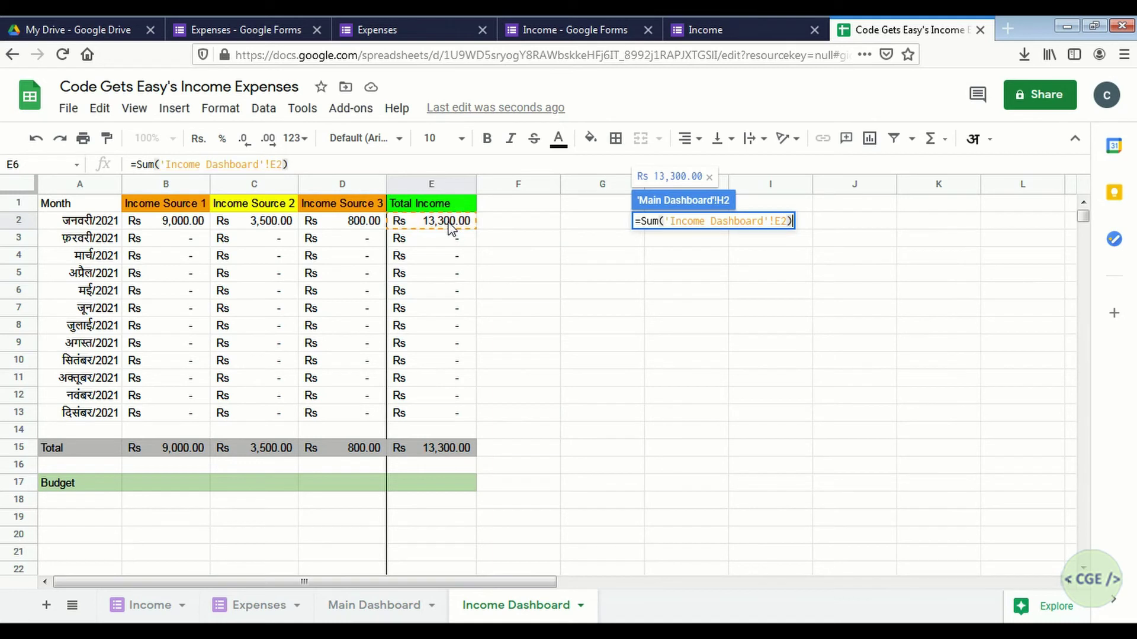
key("Return")
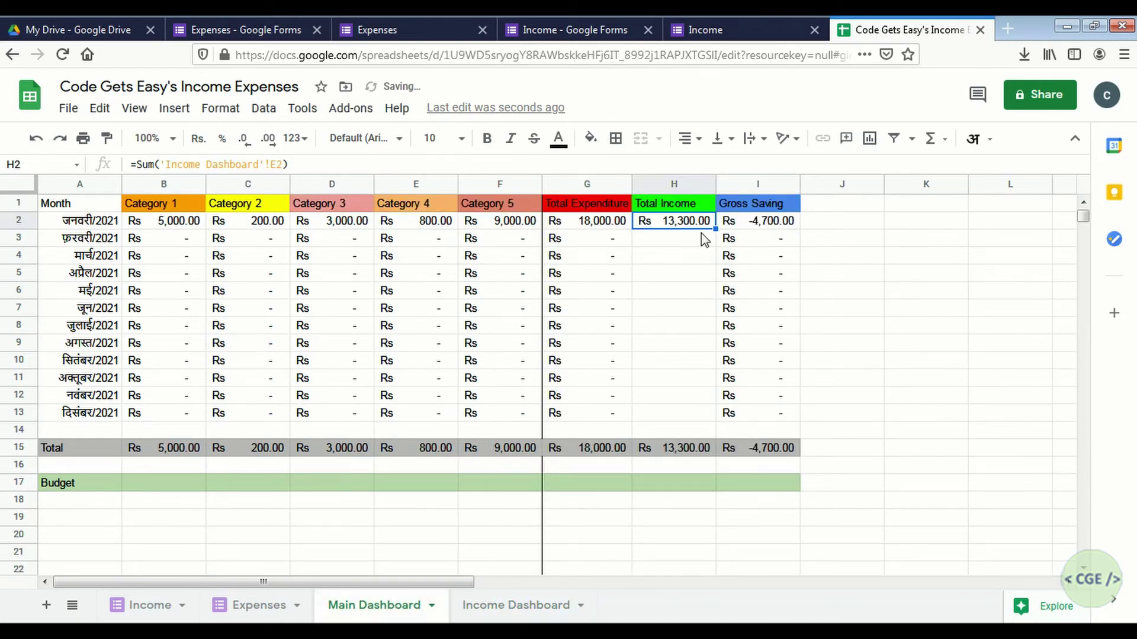
Fill the Total Income formula from H2 down to H13, and review January's Gross Saving, Total Income and Total Expenditure cells.
left_click_drag(715, 228, 710, 425)
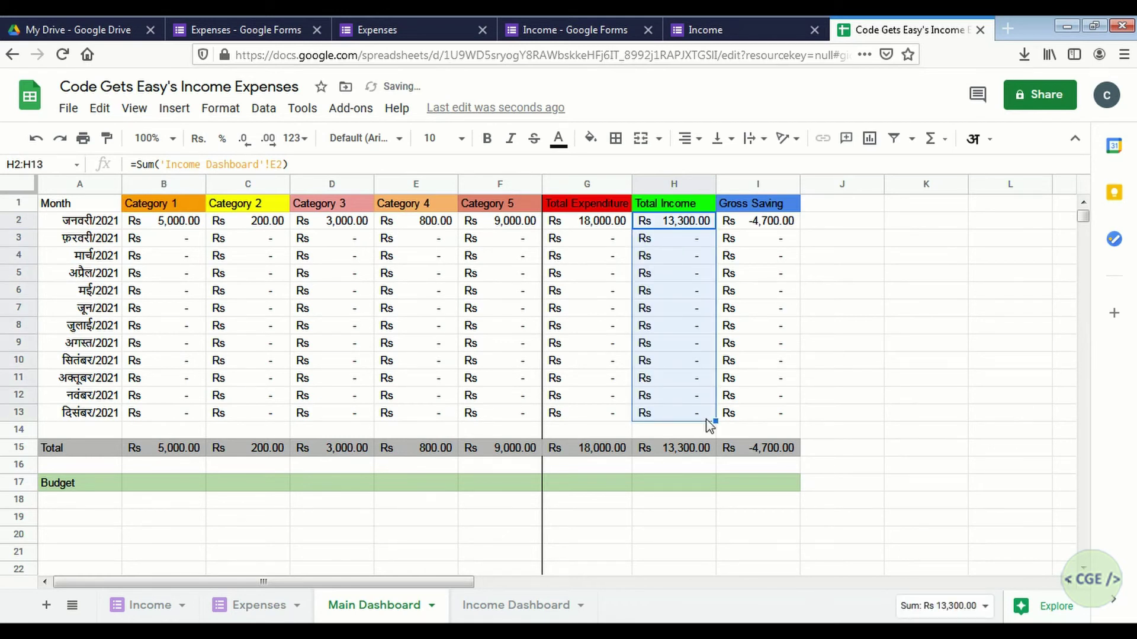
left_click(759, 397)
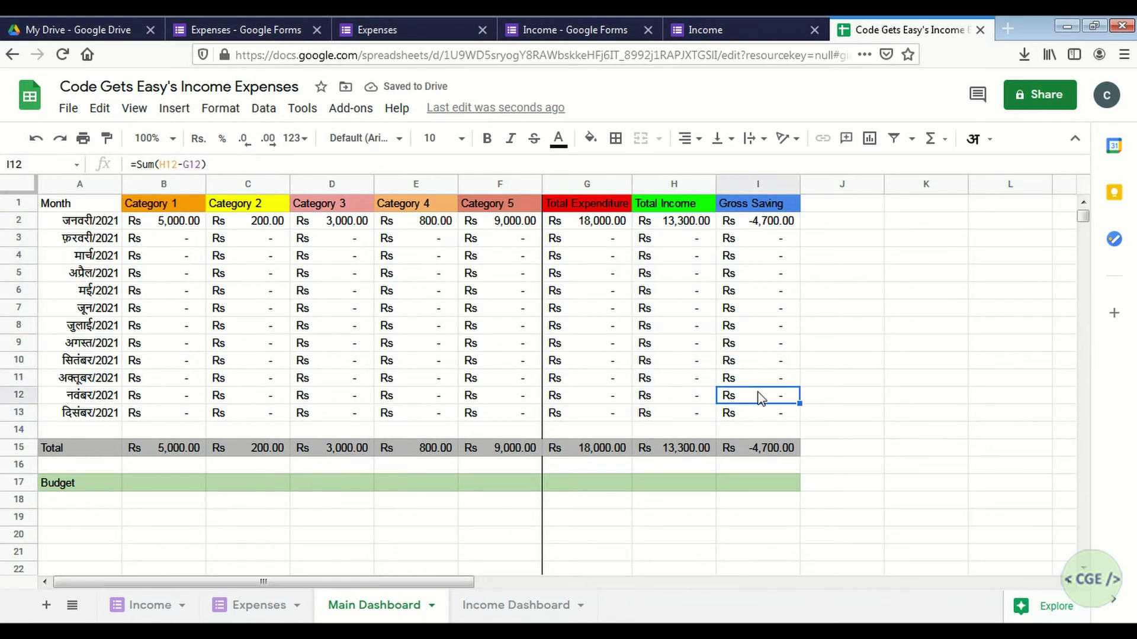
left_click(766, 227)
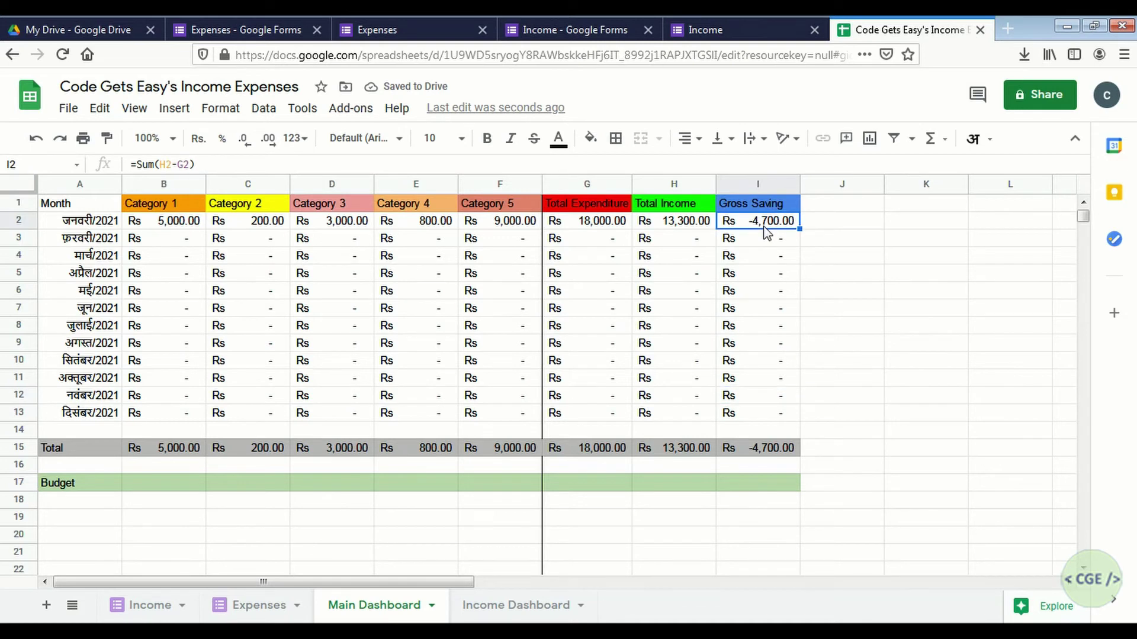
left_click(692, 231)
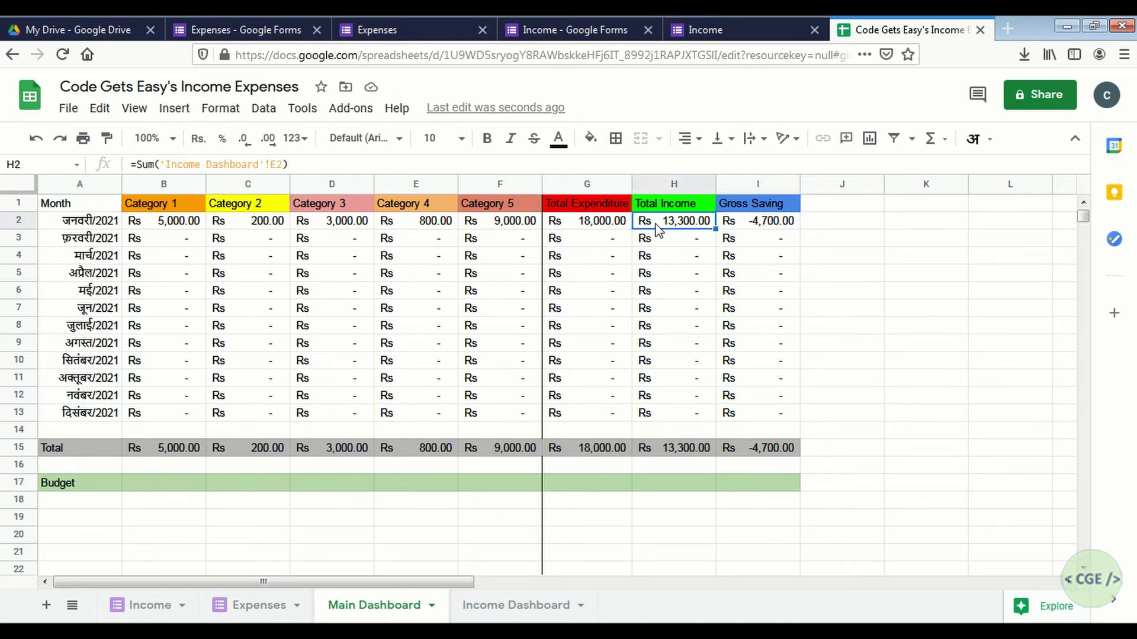
left_click(604, 226)
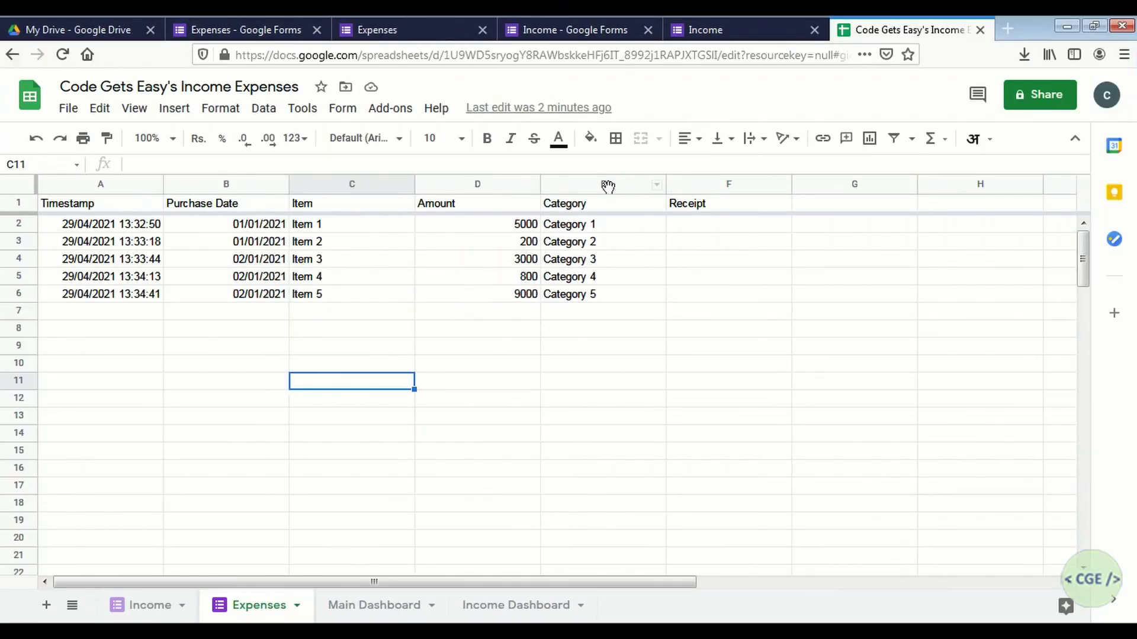
Add a conditional formatting rule to the Category column of the Expenses sheet that fills text exactly matching "Category 1" with light green.
left_click(608, 187)
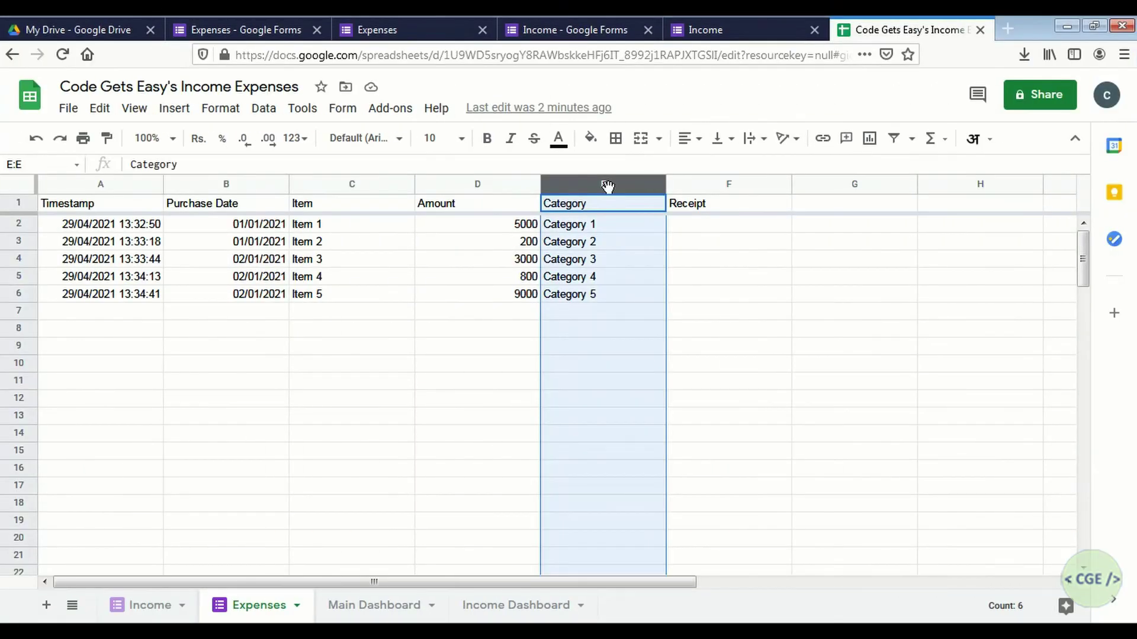
left_click(220, 109)
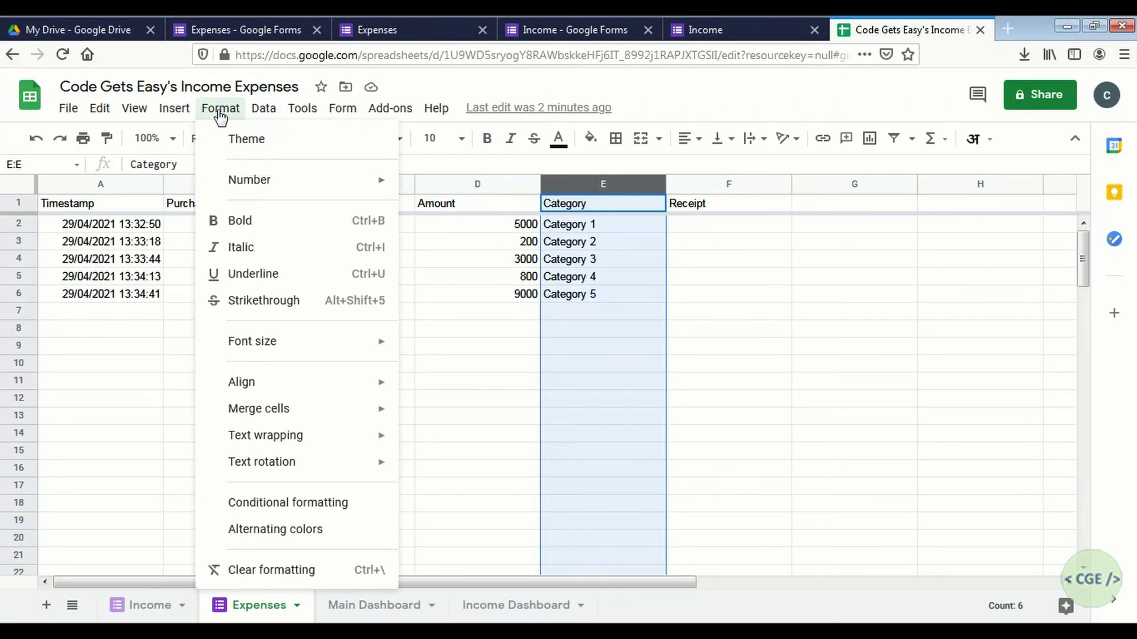
left_click(300, 503)
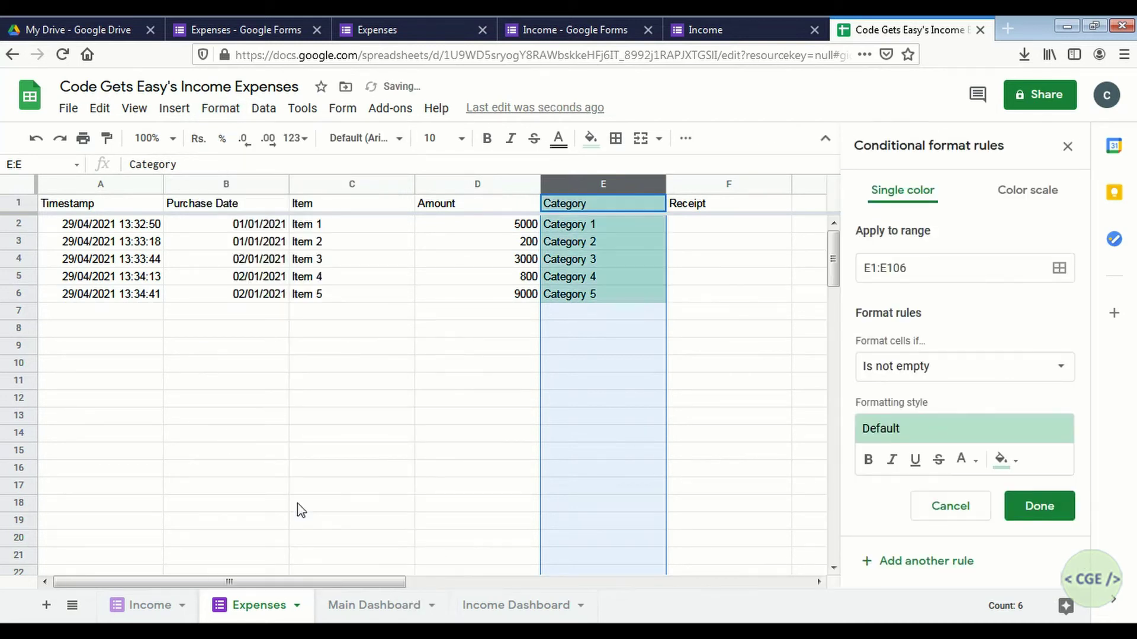
left_click(934, 372)
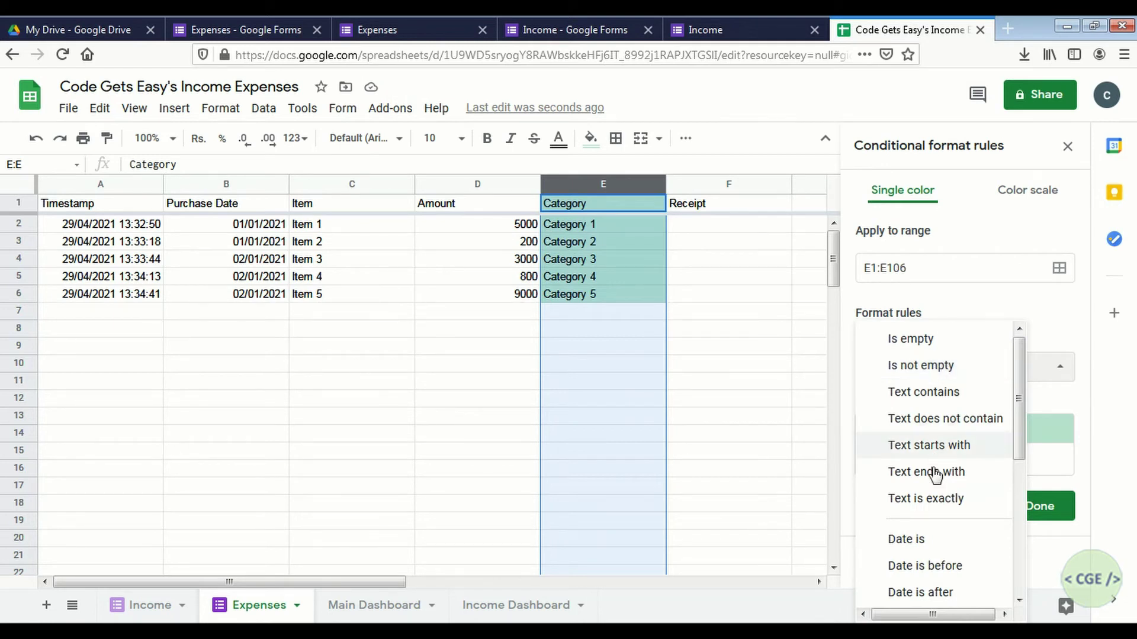
left_click(929, 499)
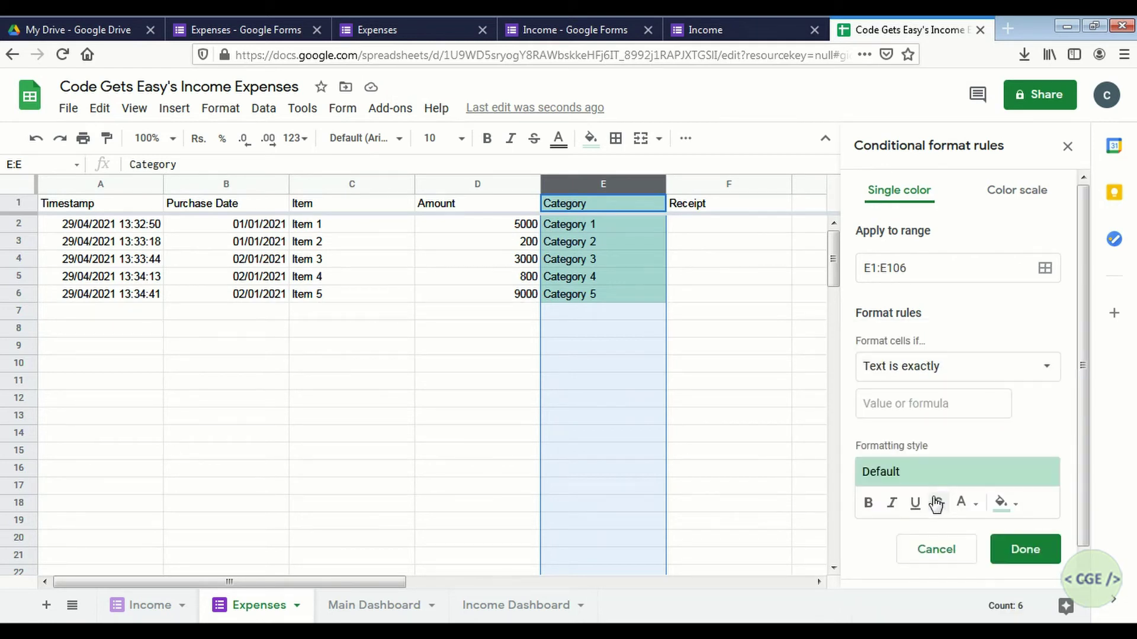
left_click(894, 395)
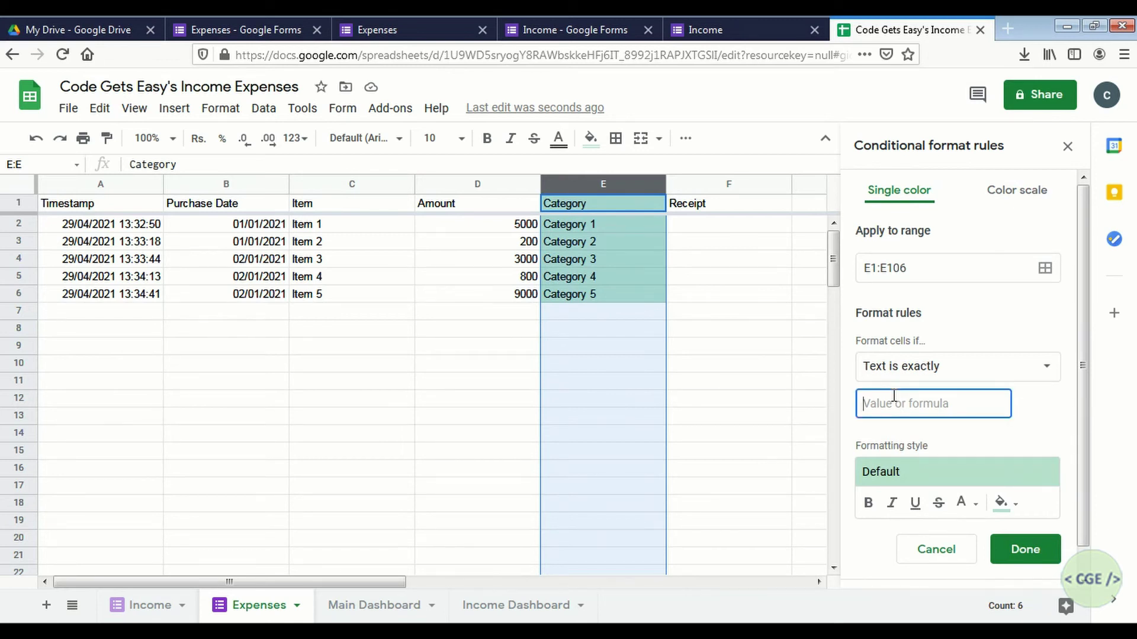
type("Category 1")
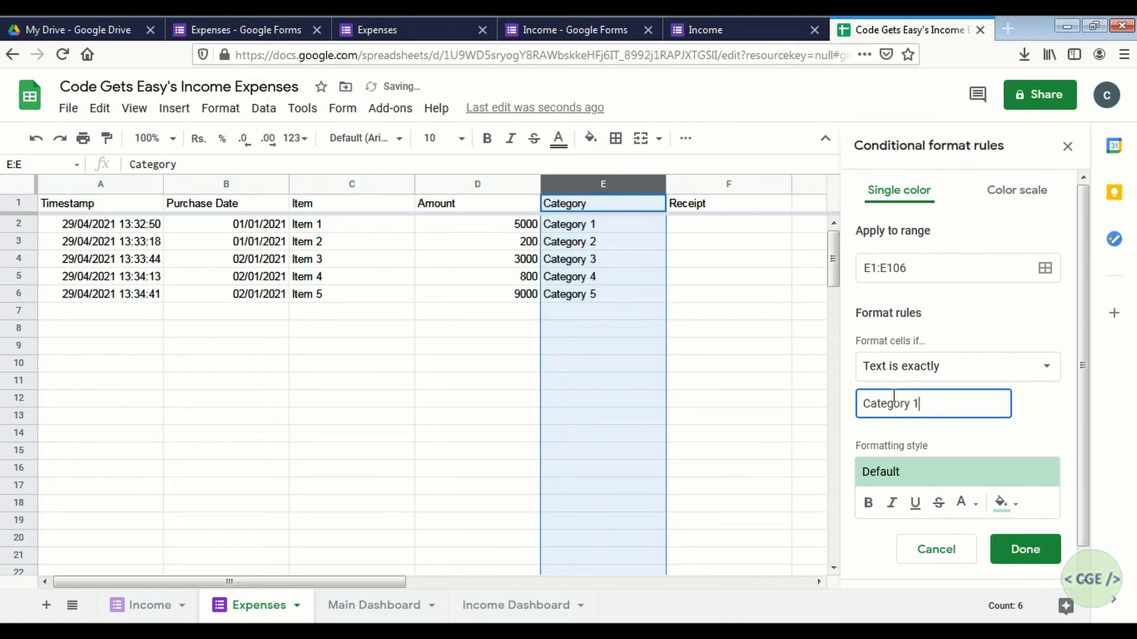
left_click(1083, 561)
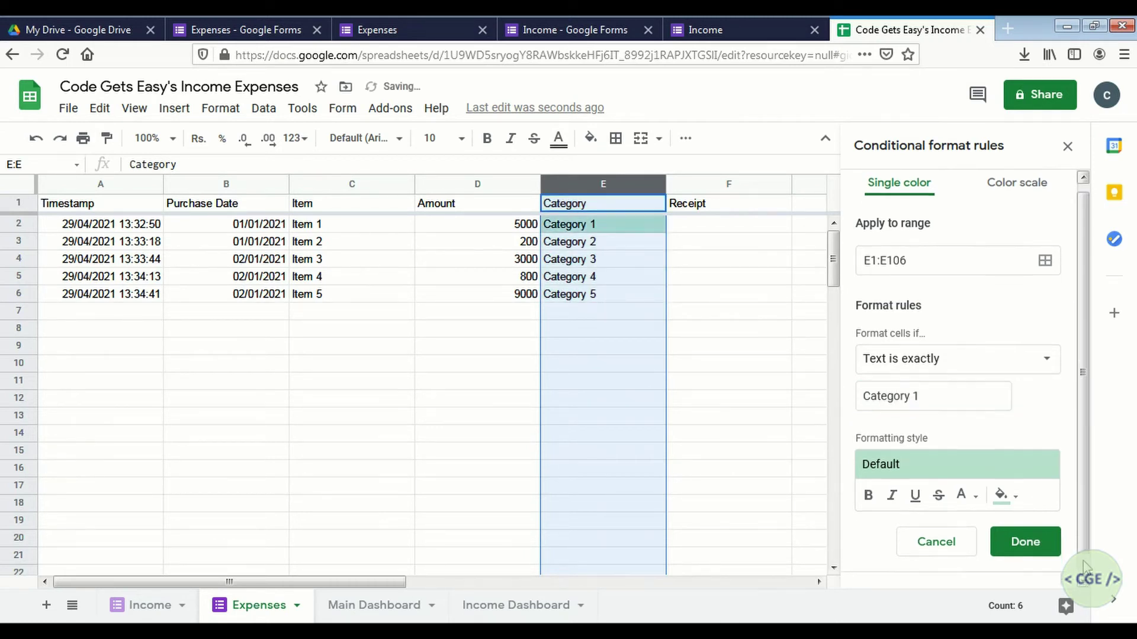
left_click(1014, 479)
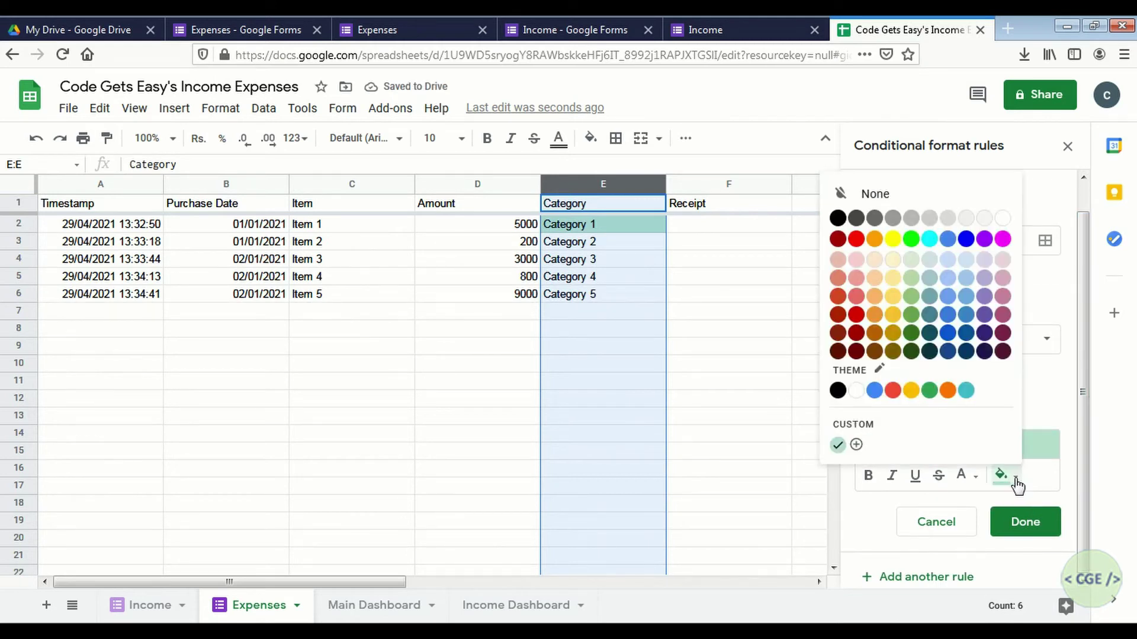
left_click(914, 279)
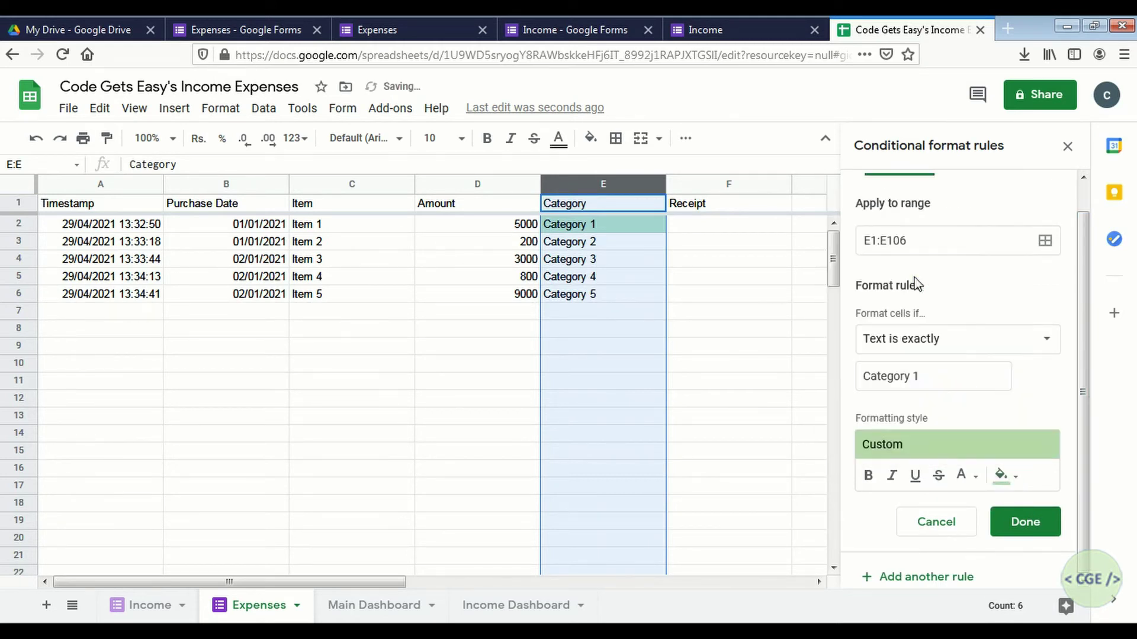
left_click(1025, 522)
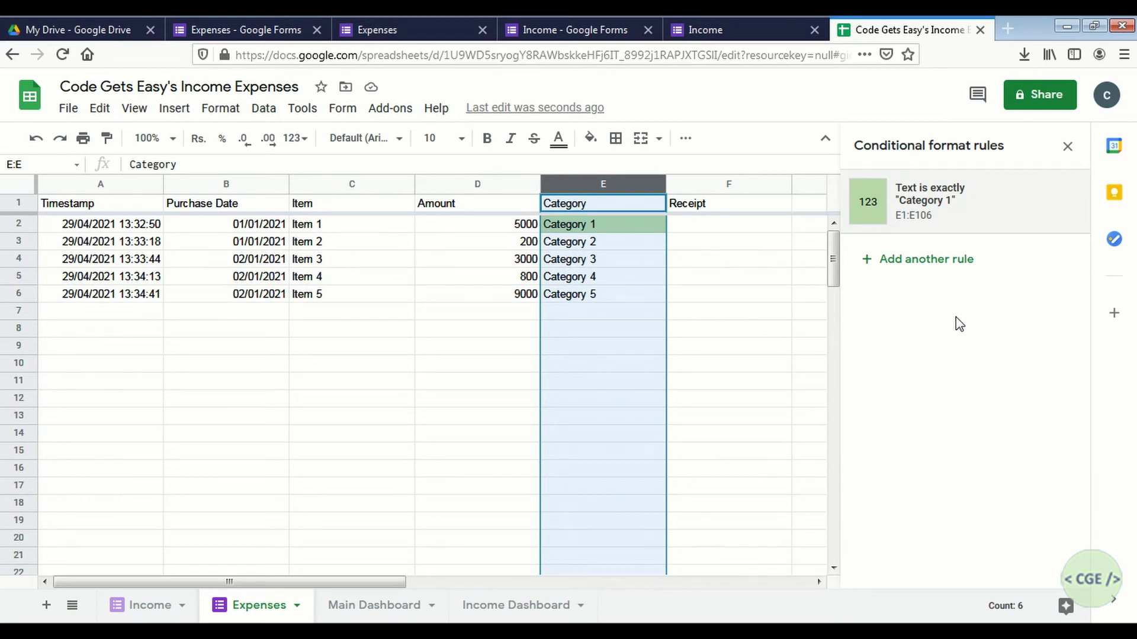
Add another rule to the Category column that fills text exactly matching "Category 2" with light orange.
left_click(930, 260)
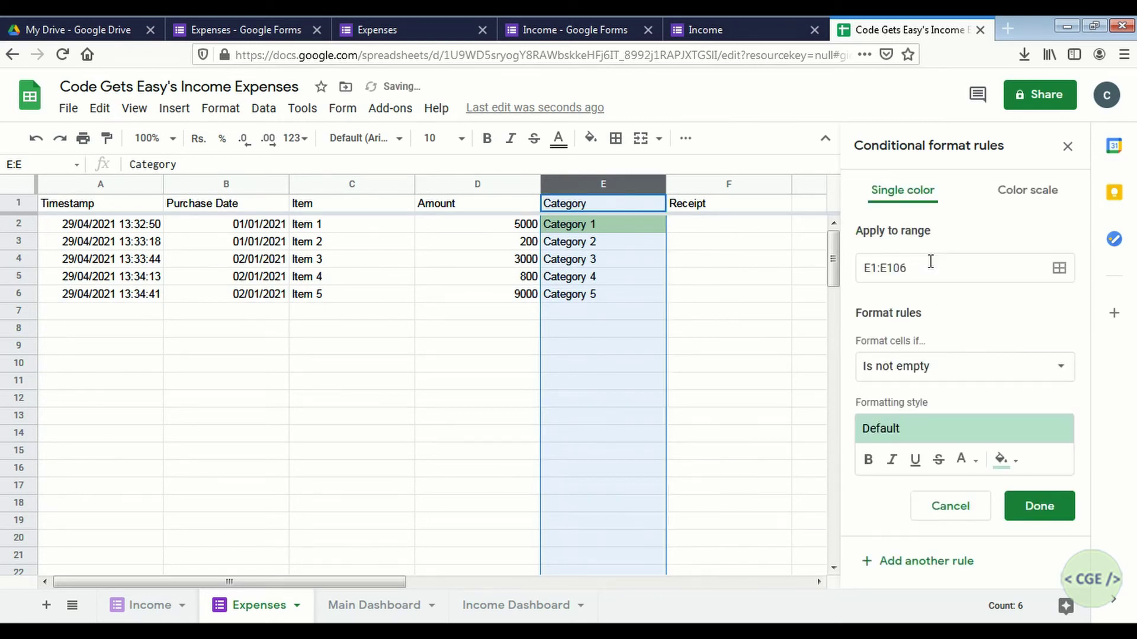
left_click(946, 370)
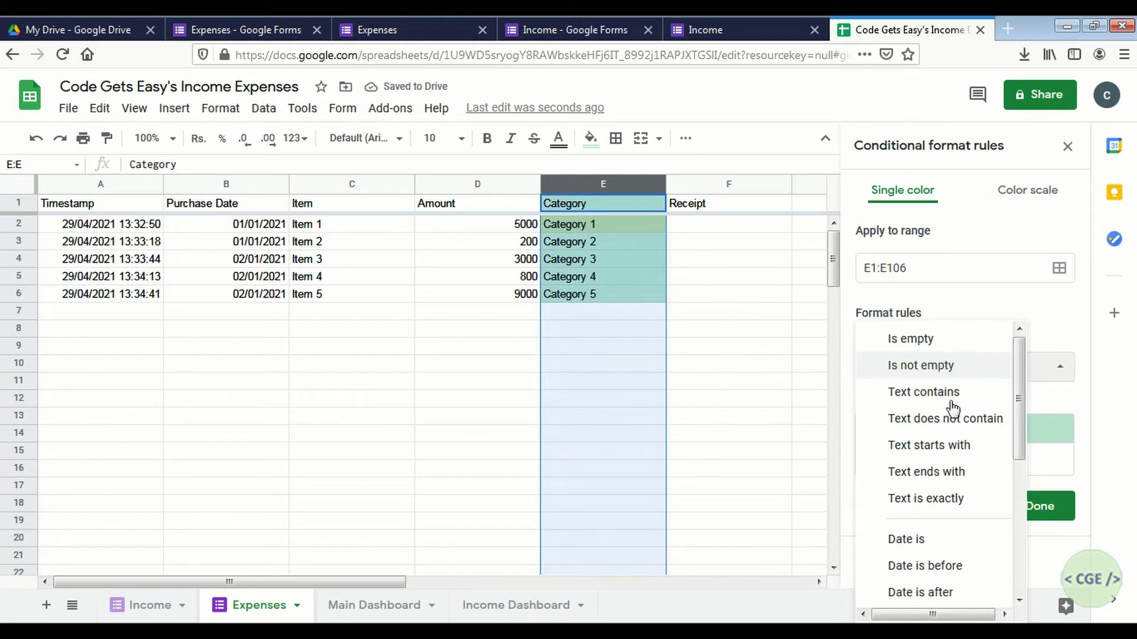
left_click(944, 498)
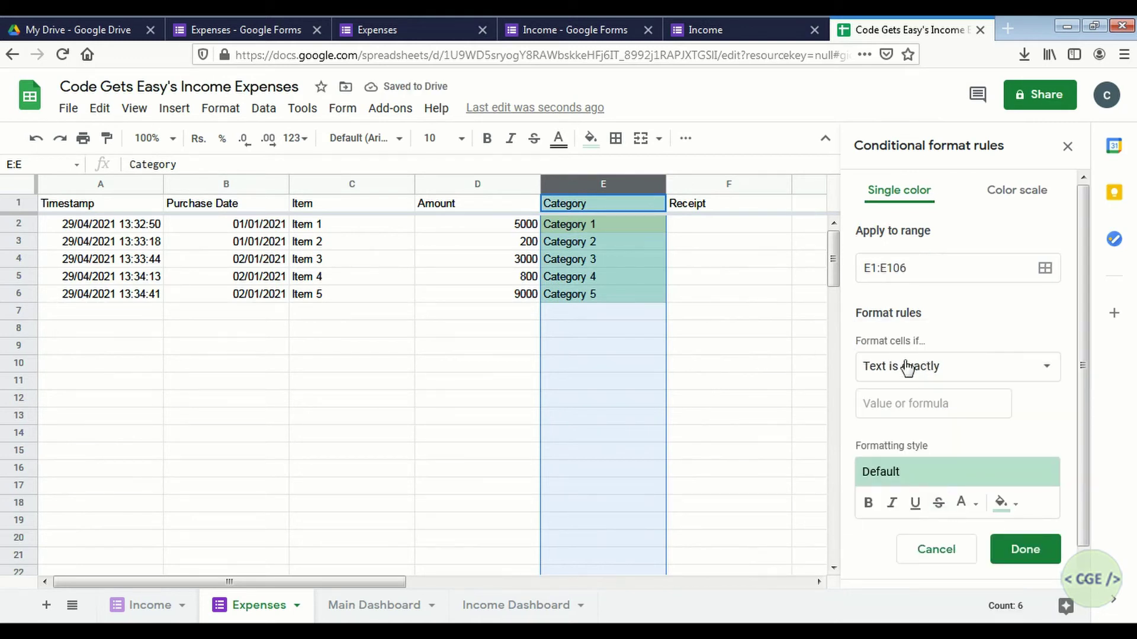
left_click(899, 405)
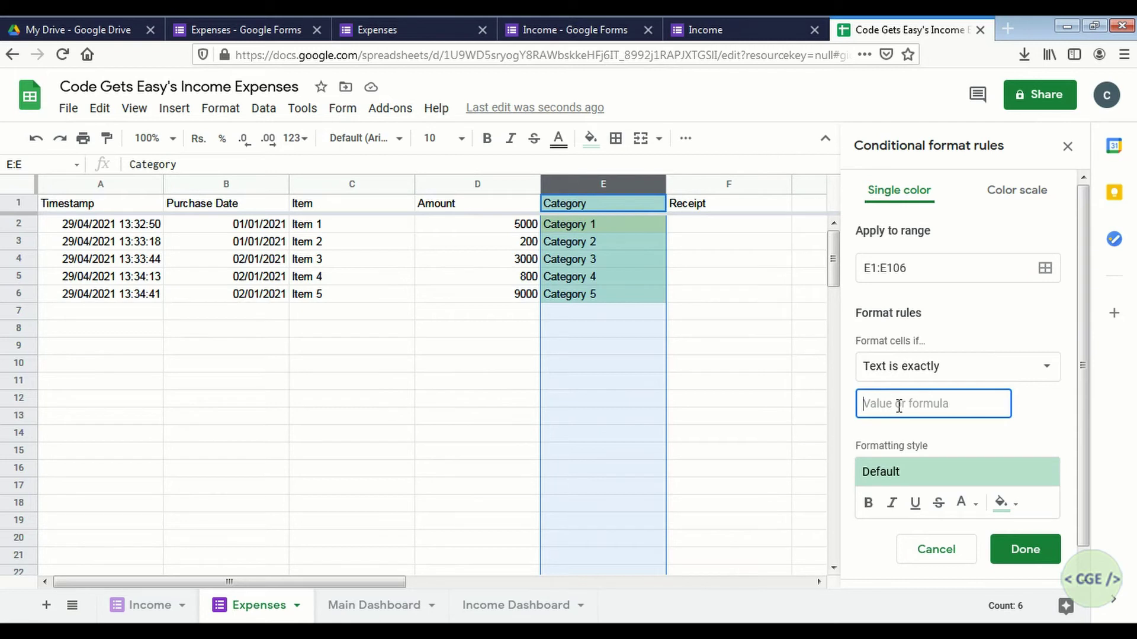
type("Category 2")
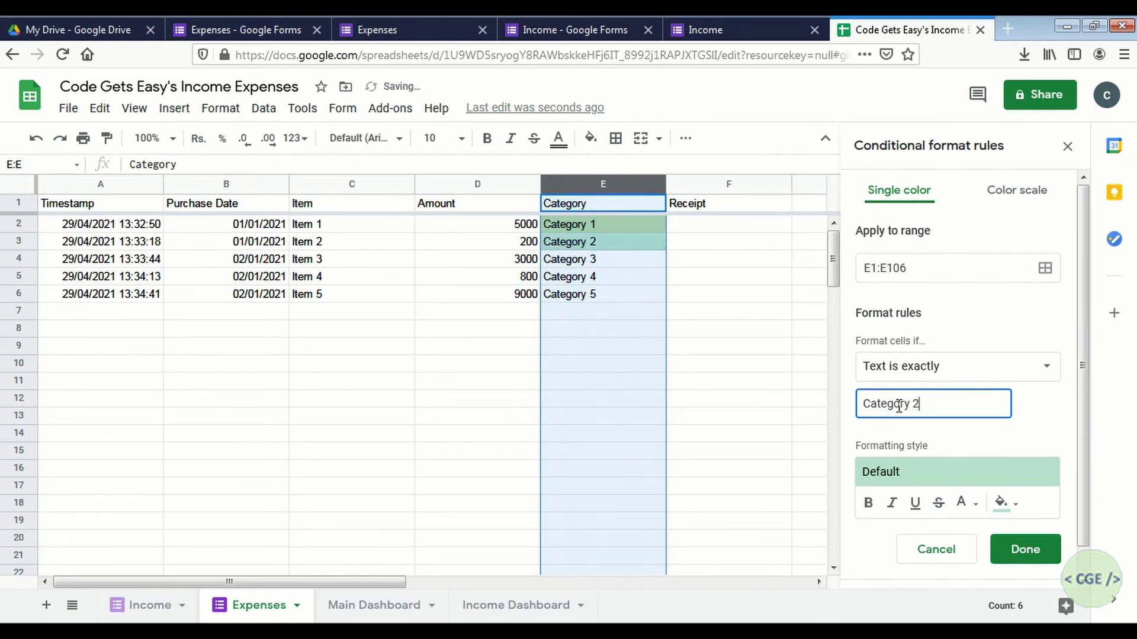
triple_click(899, 406)
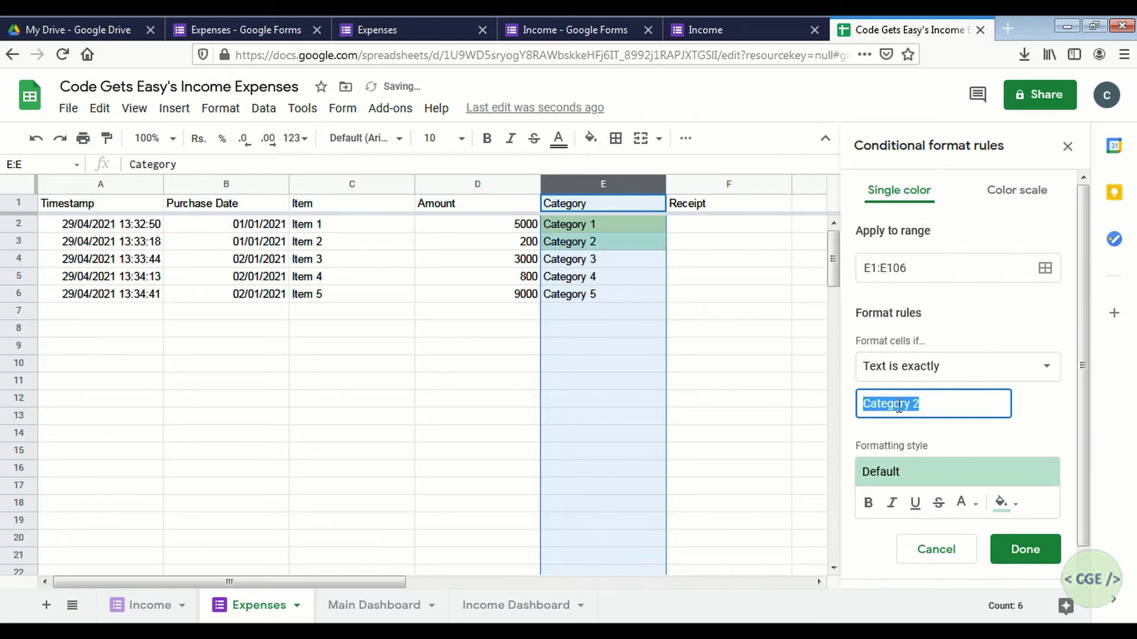
left_click(1014, 509)
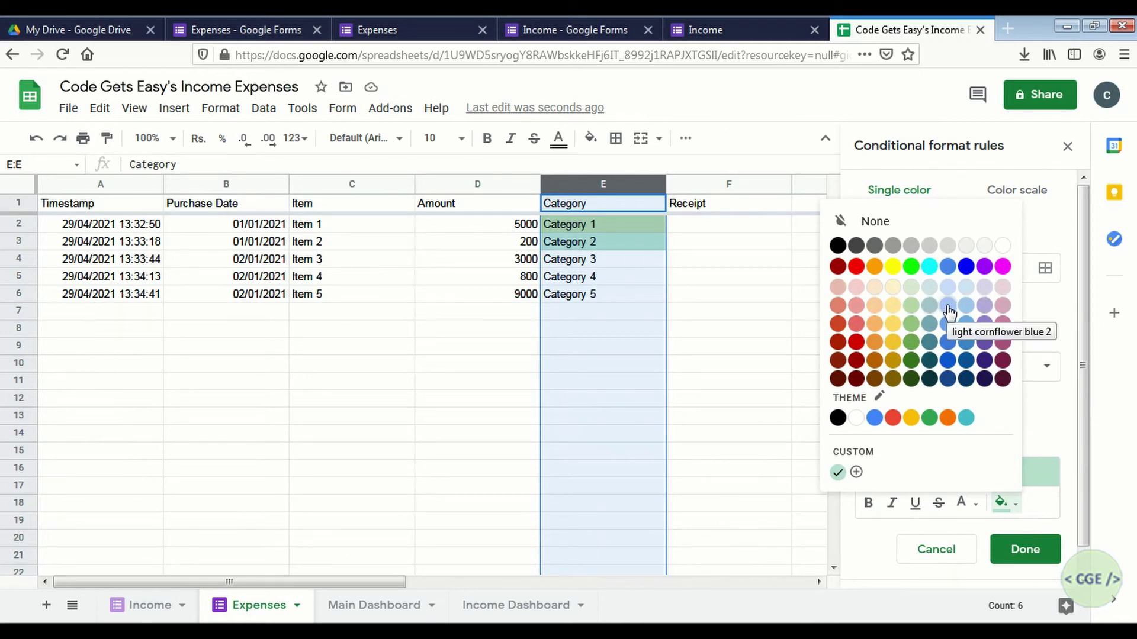
left_click(875, 309)
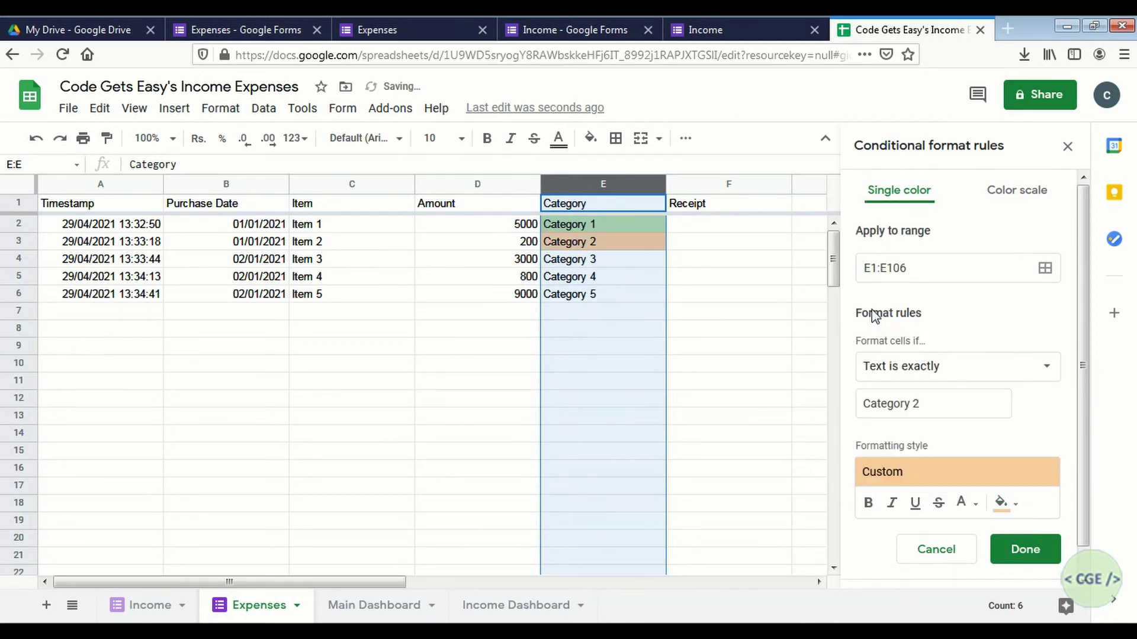
left_click(1021, 549)
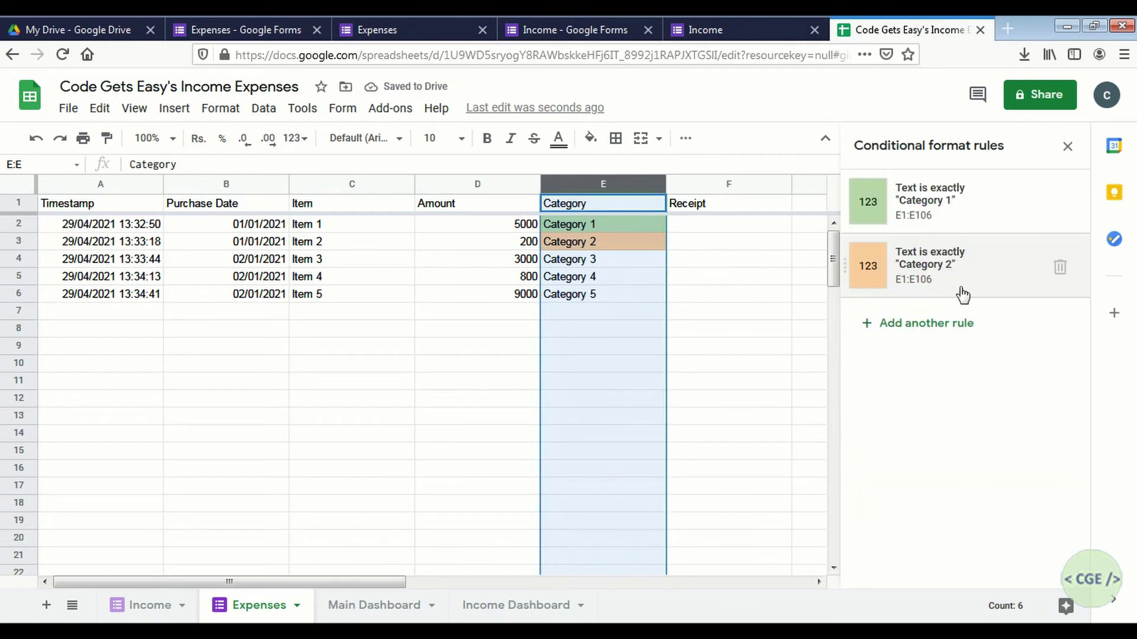
Add a third rule to the Category column that fills text exactly matching "Category 3" with light yellow.
left_click(932, 326)
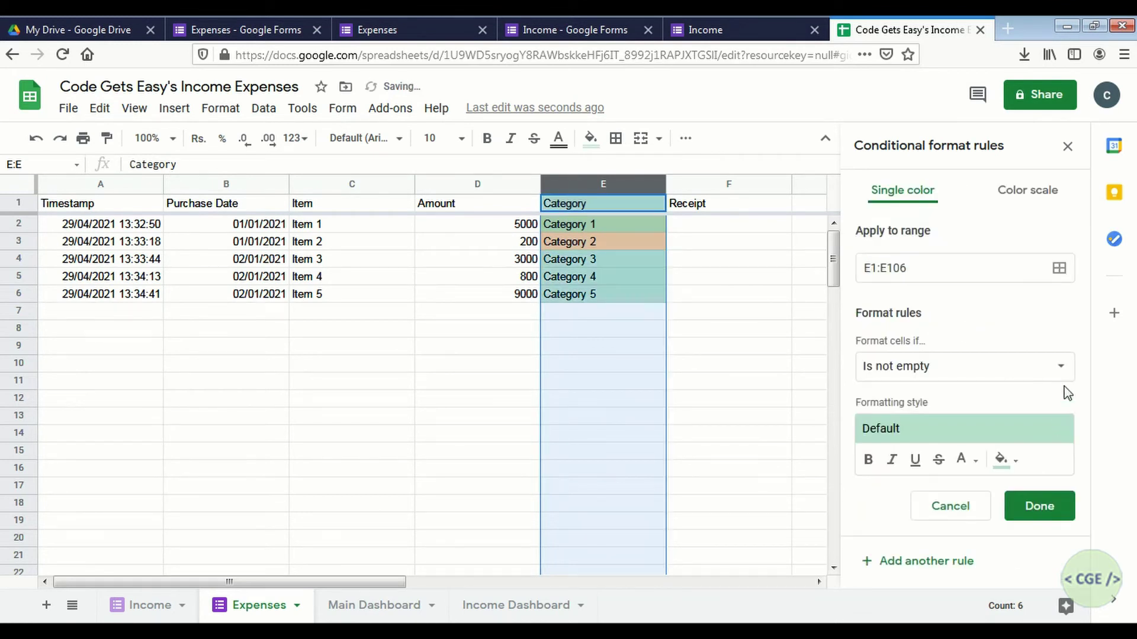
left_click(1060, 368)
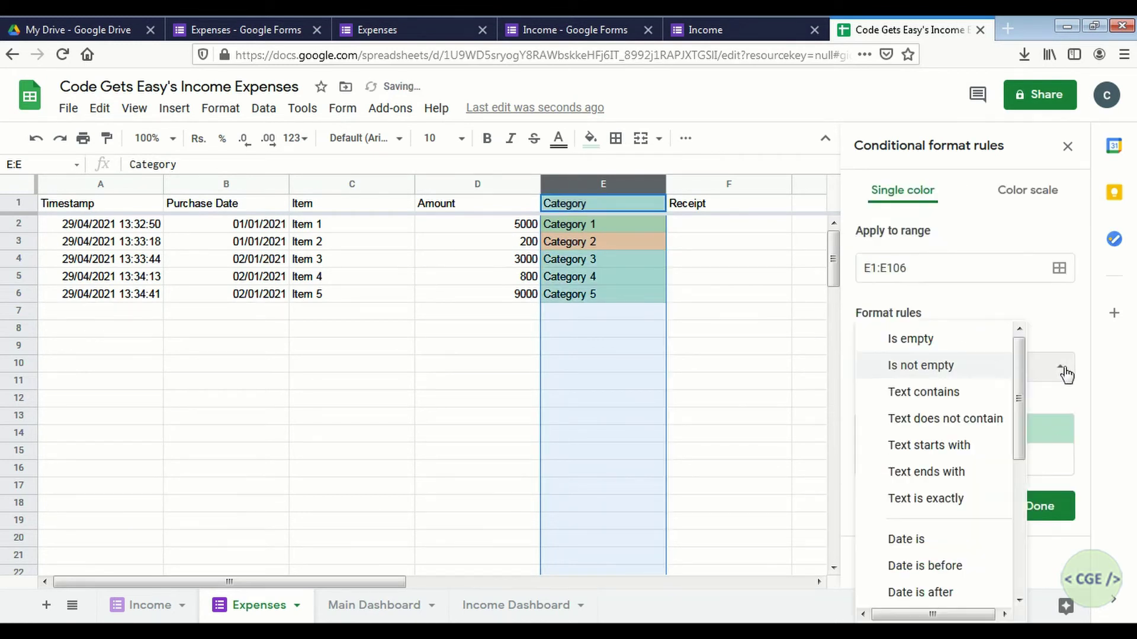
left_click(971, 501)
left_click(916, 403)
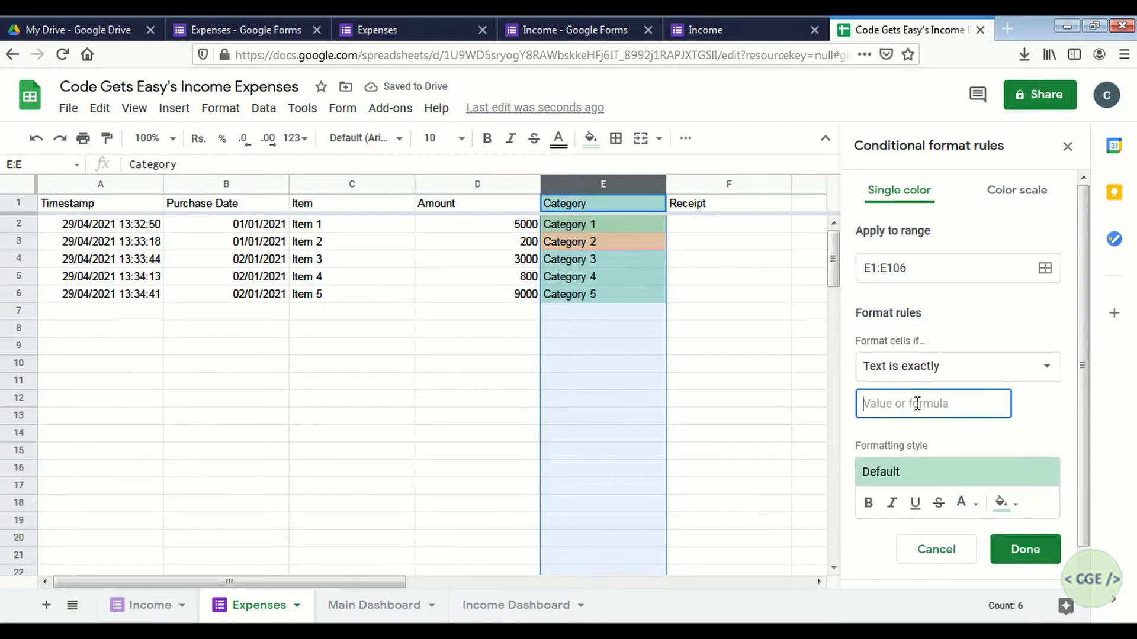
type("Category 3")
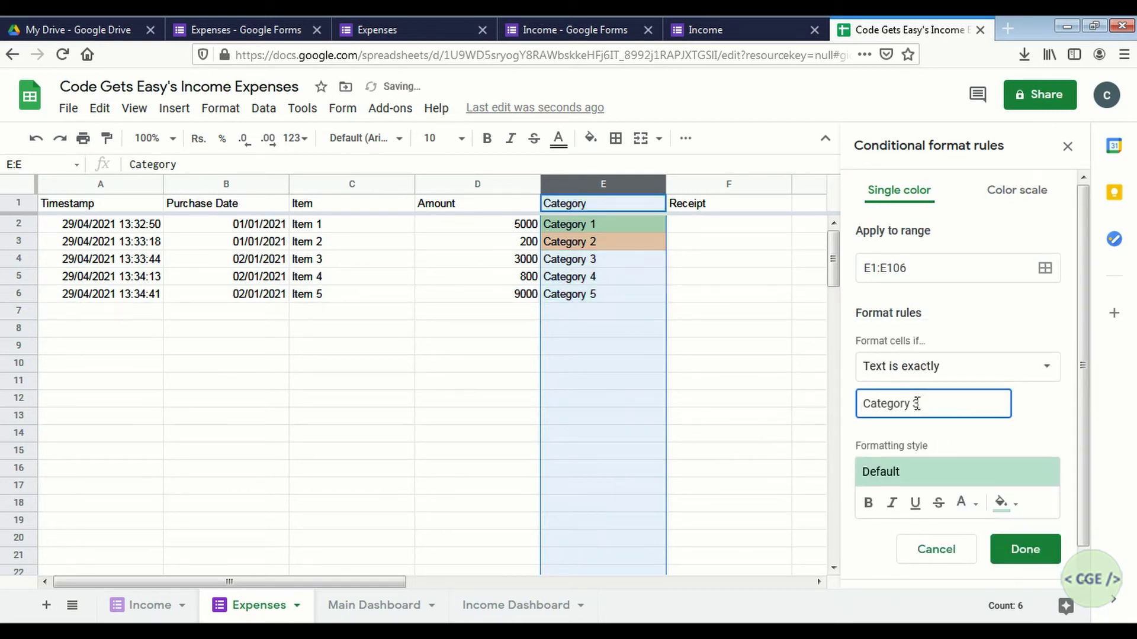
left_click(1016, 503)
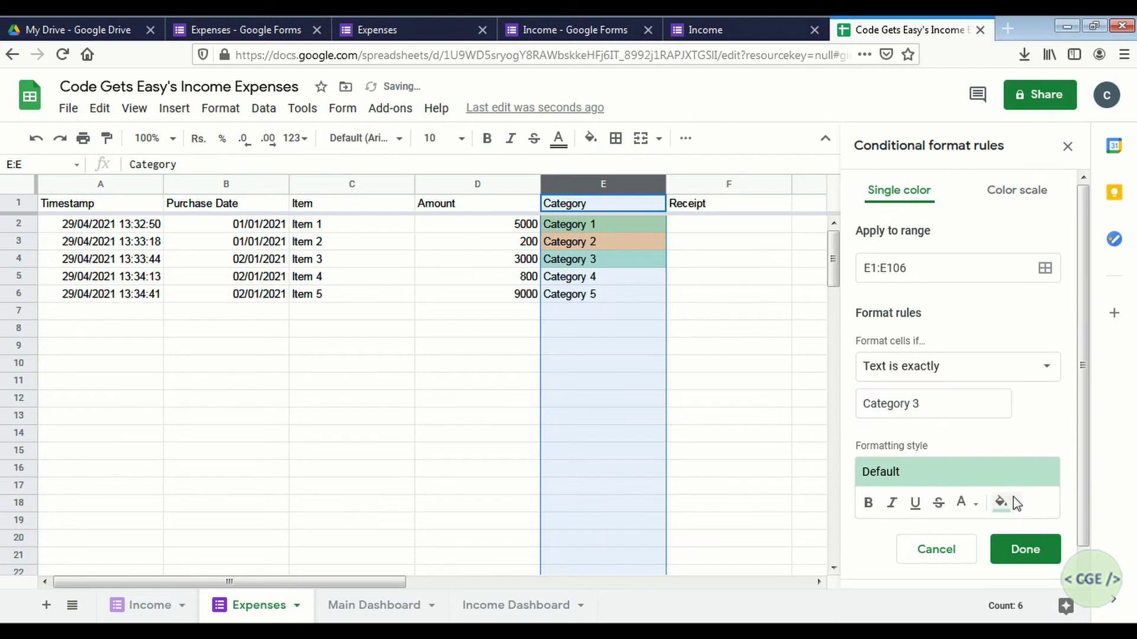
left_click(1014, 504)
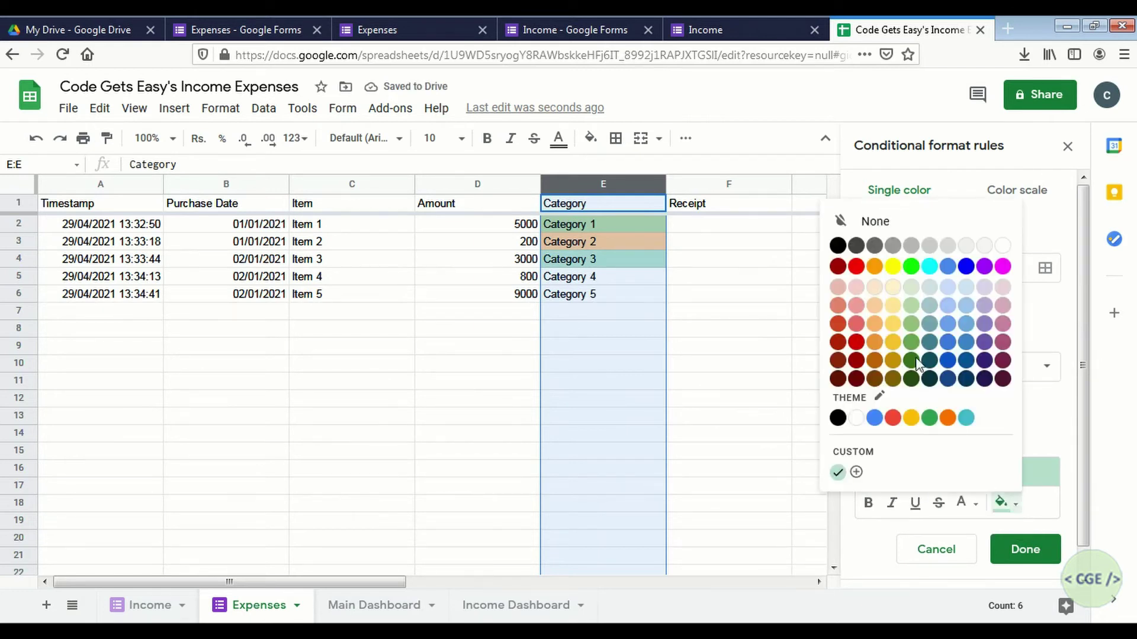
left_click(893, 324)
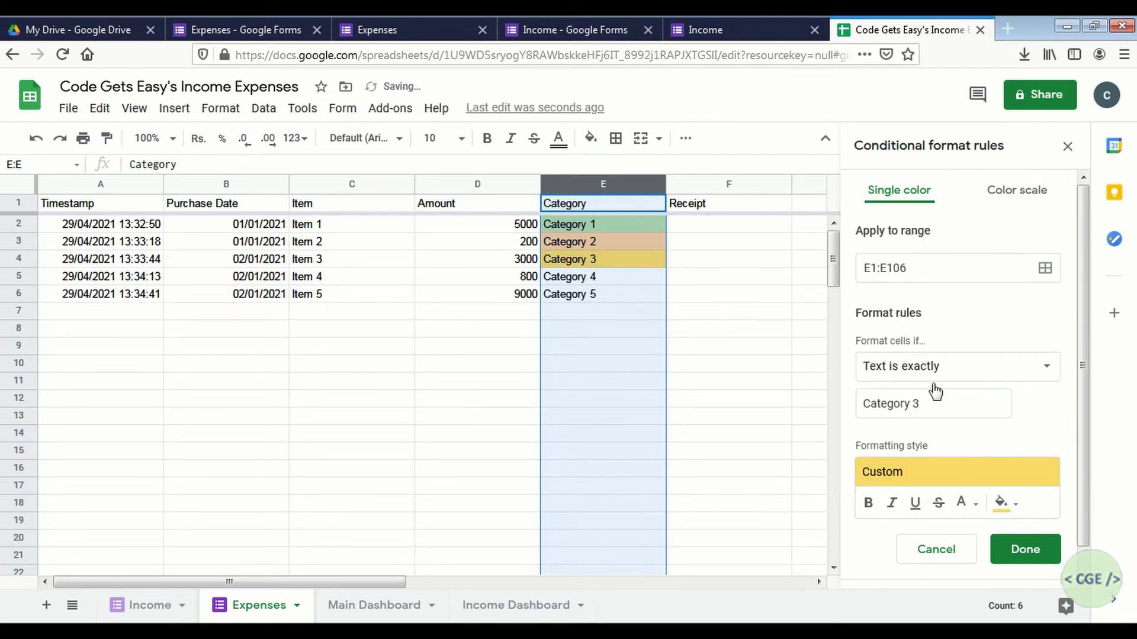
left_click(1024, 548)
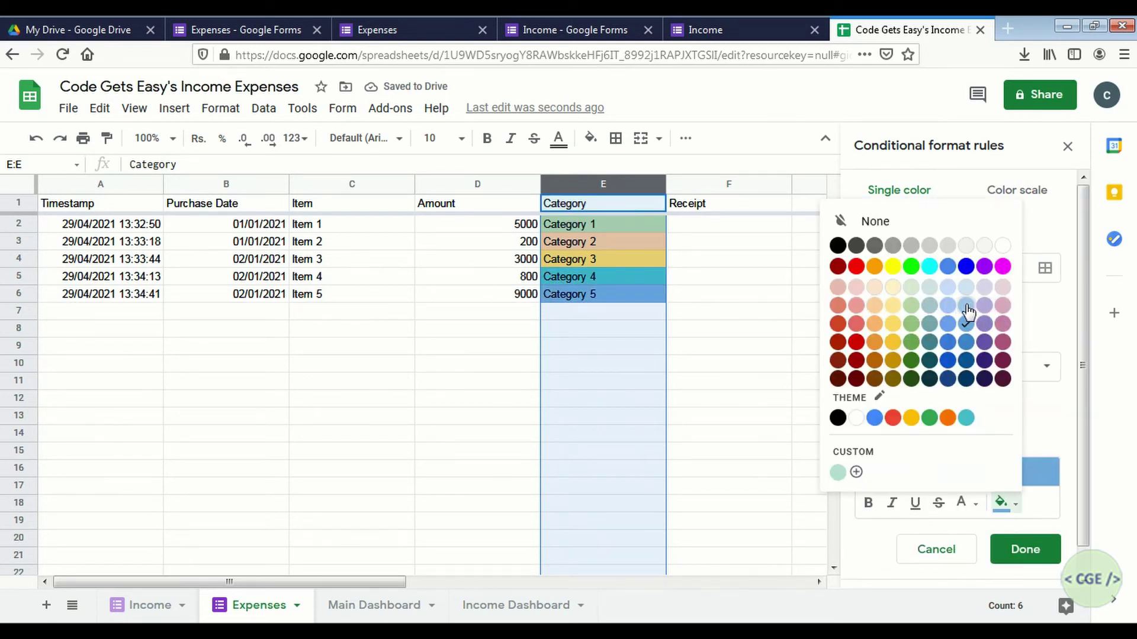
Set the fill of the "Category 5" rule to light blue and save the rule.
left_click(970, 311)
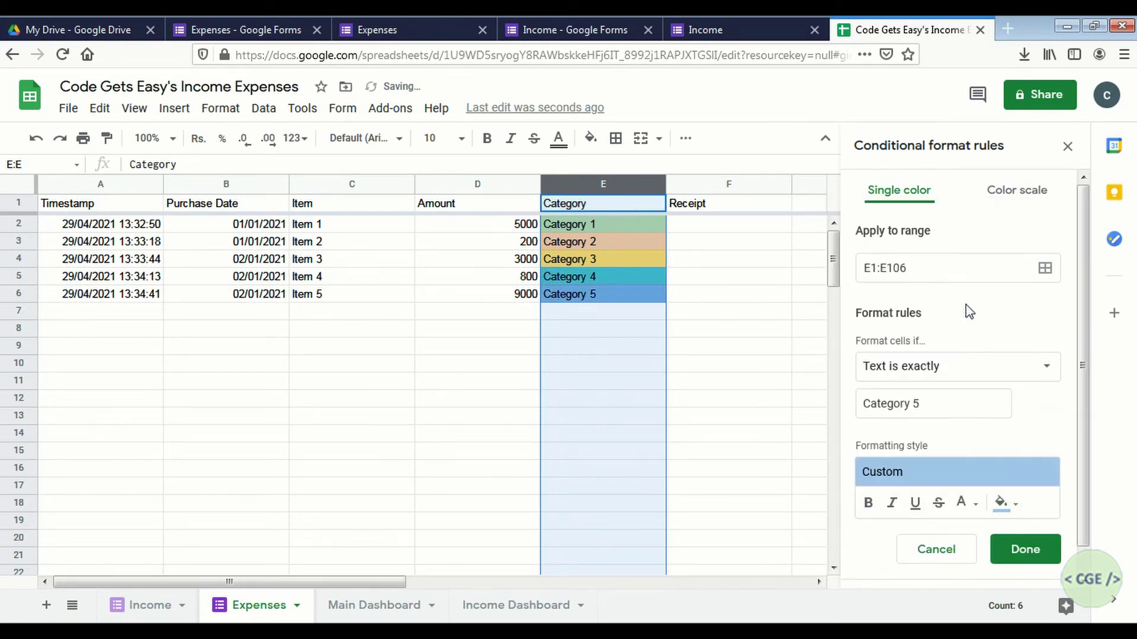
left_click(1028, 557)
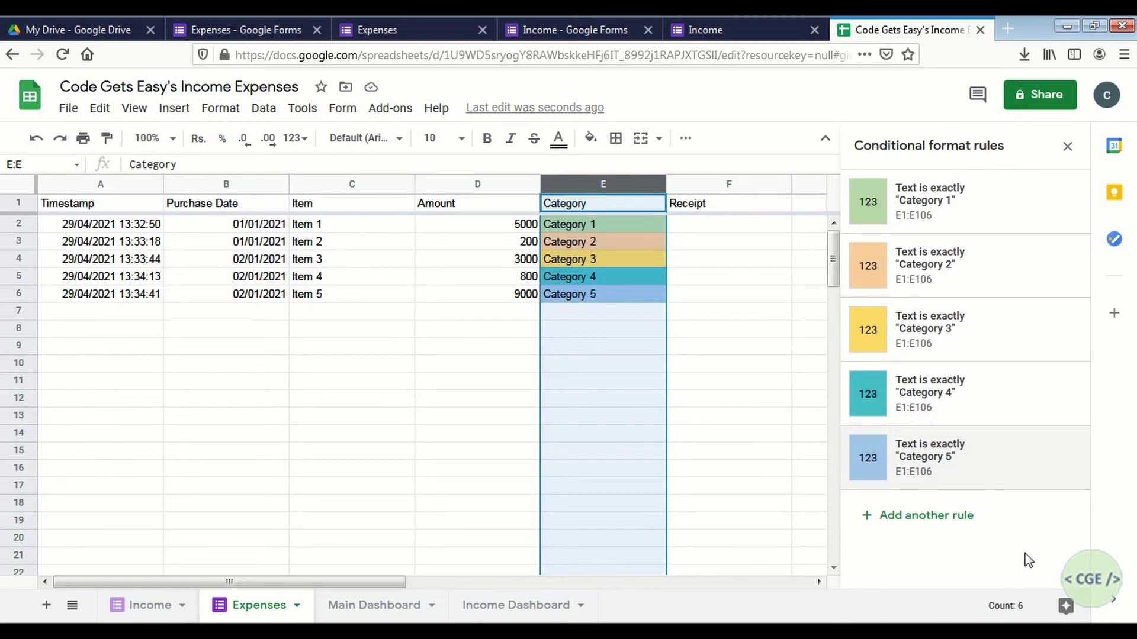
left_click(733, 383)
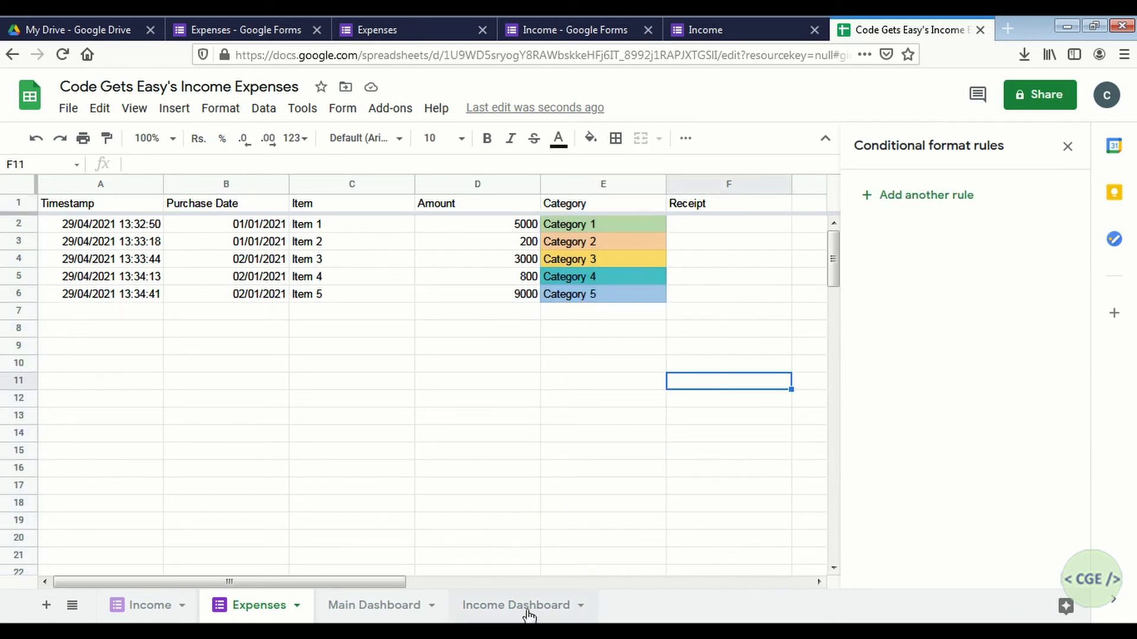
Create a conditional formatting rule on the Income sheet's Income Source column for text exactly matching "Income Source 1".
left_click(147, 610)
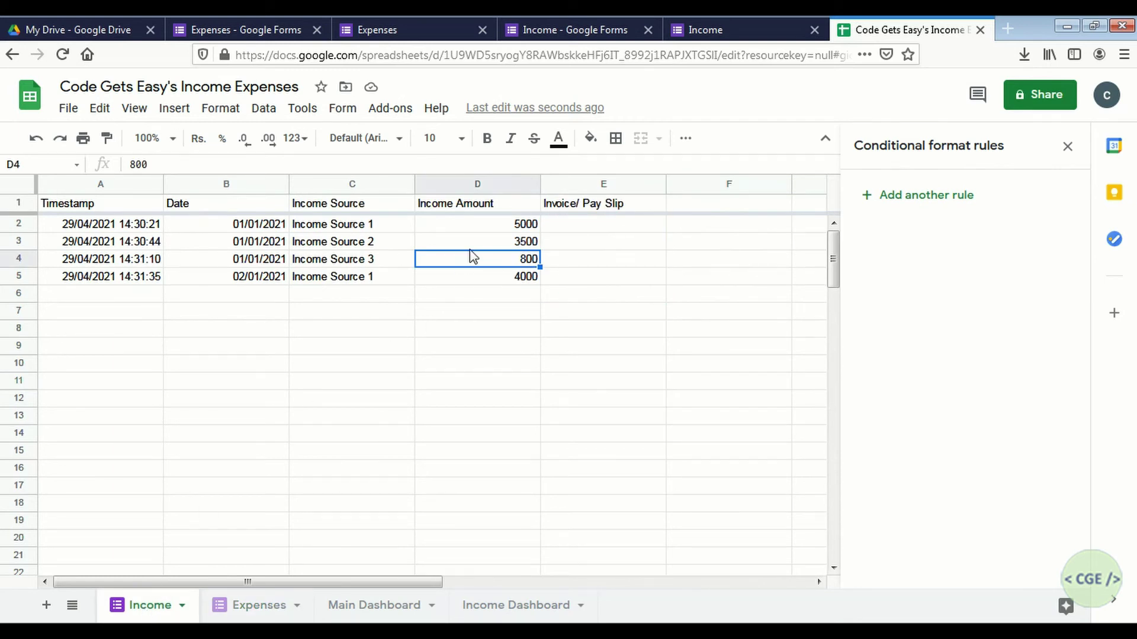
left_click(348, 182)
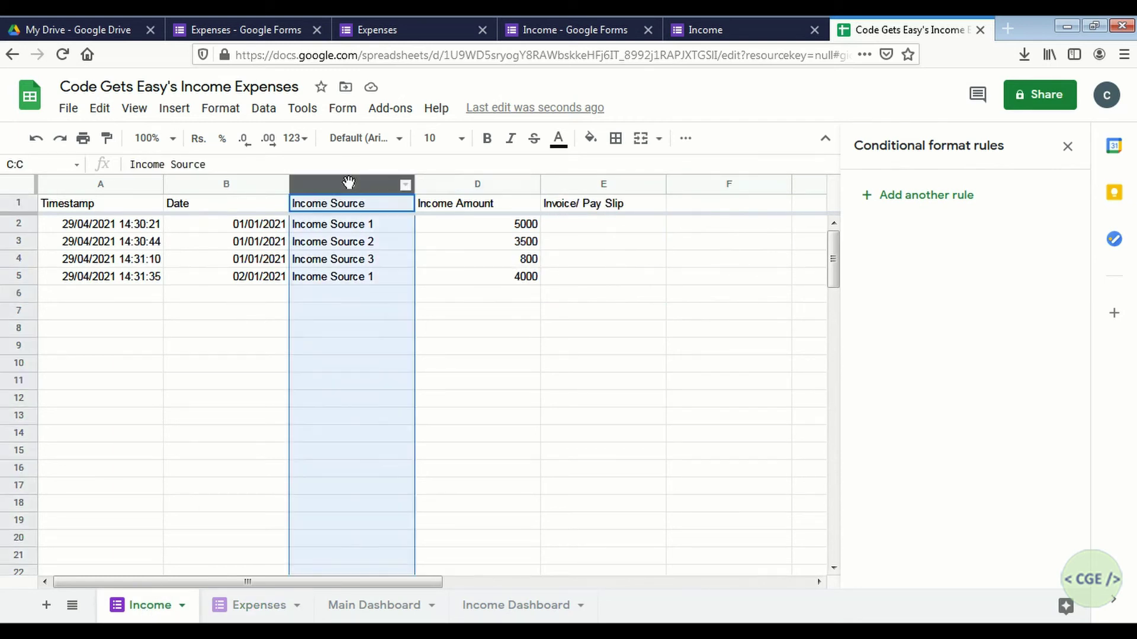
left_click(216, 110)
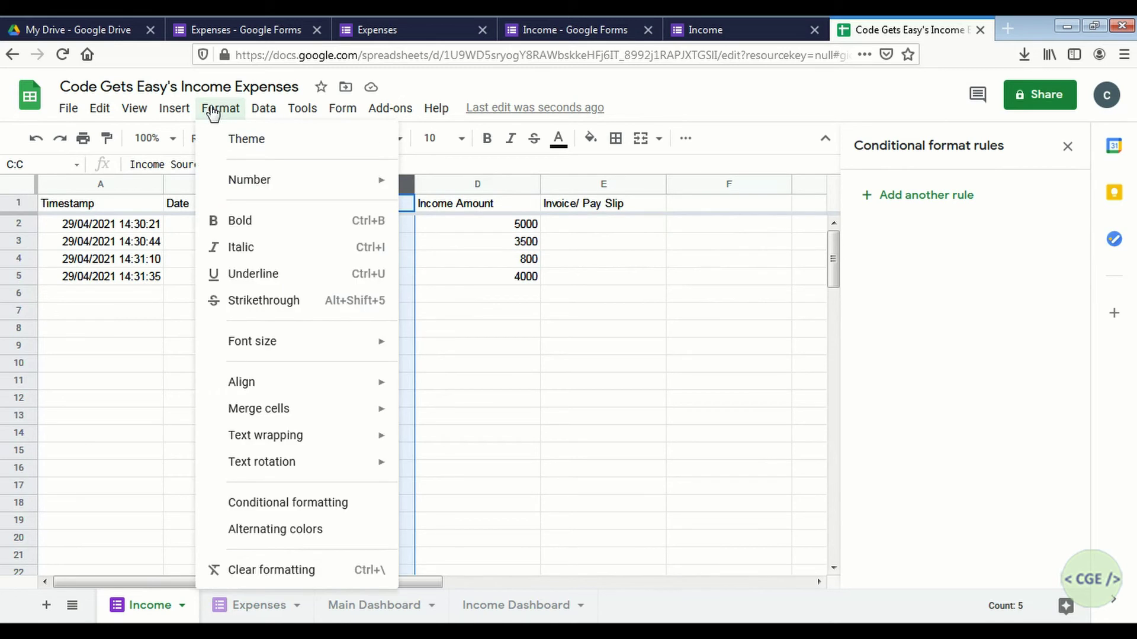
left_click(297, 504)
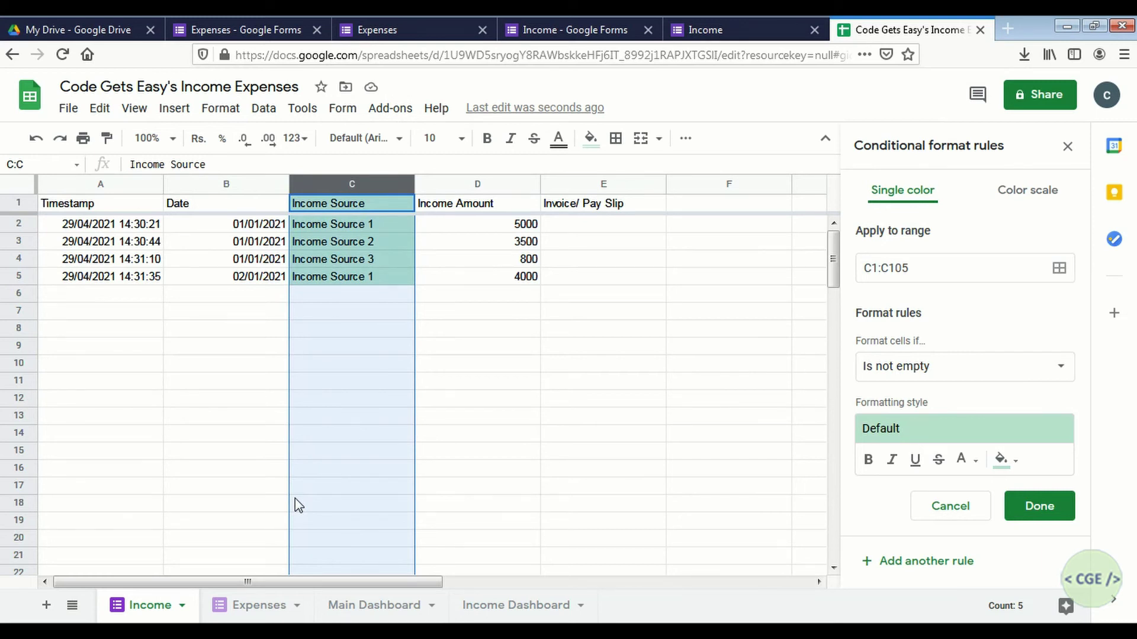
left_click(943, 374)
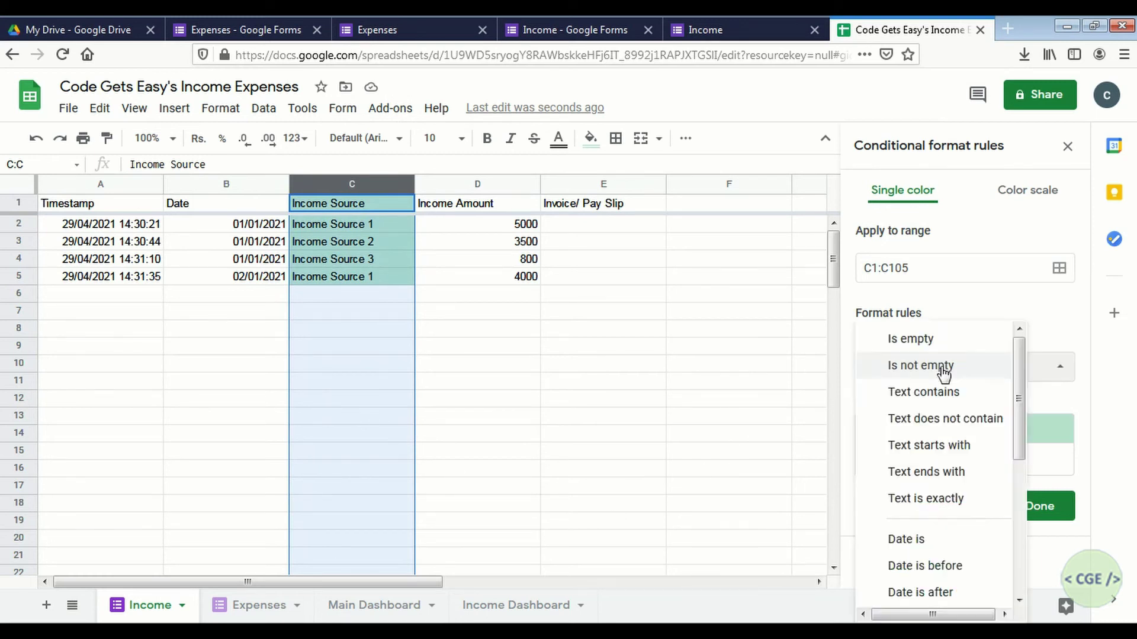
left_click(945, 500)
left_click(894, 412)
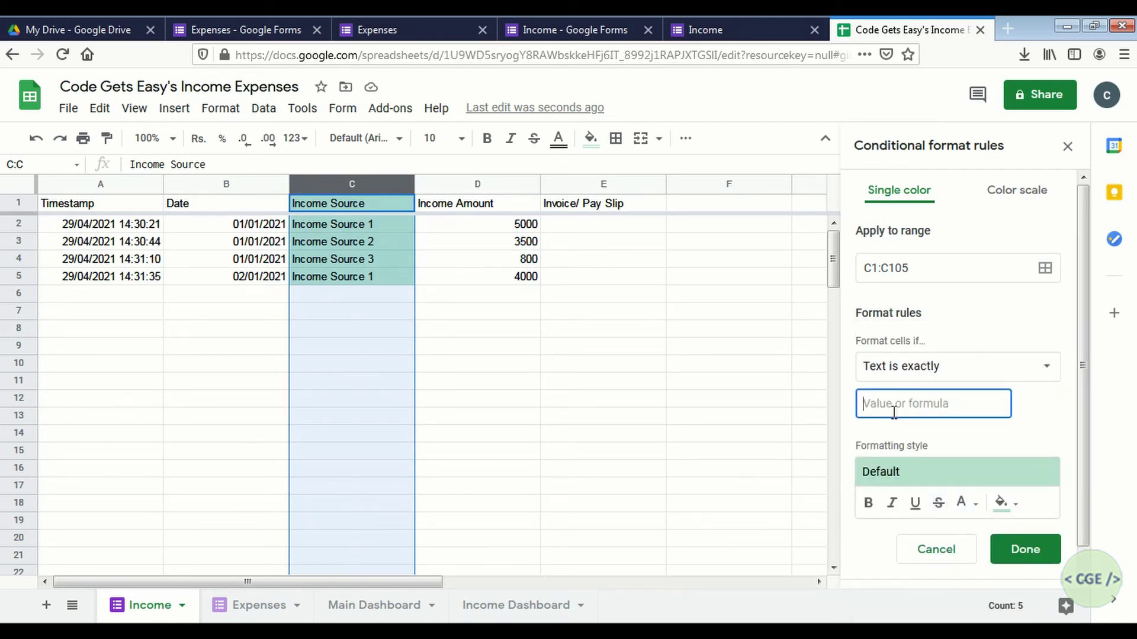
type("Income")
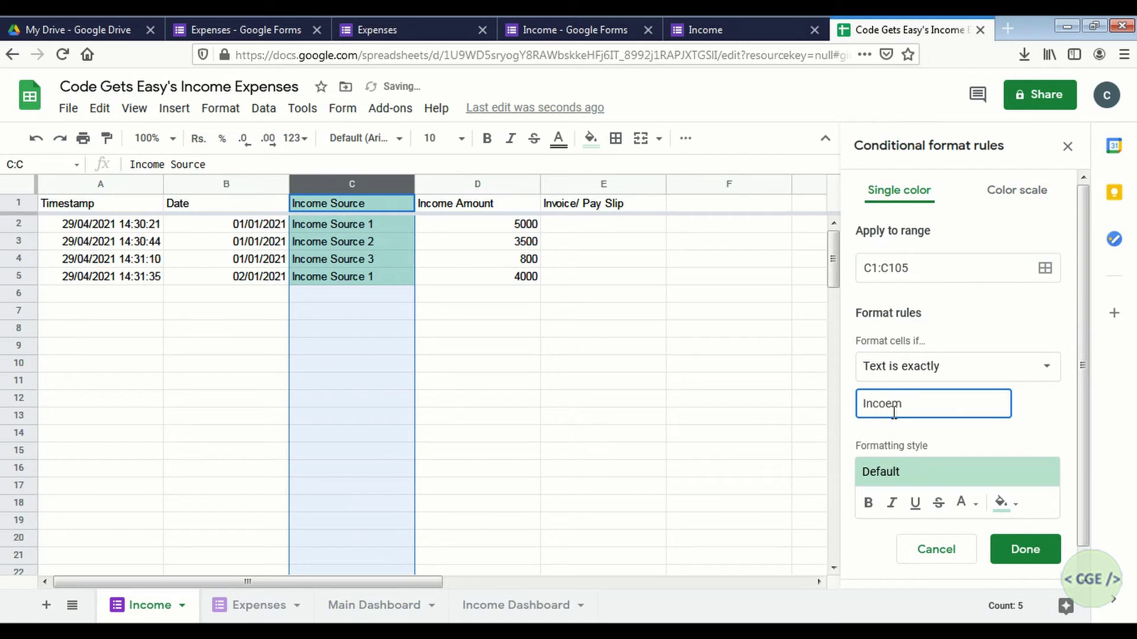
key("BackSpace")
key("BackSpace")
type("me S")
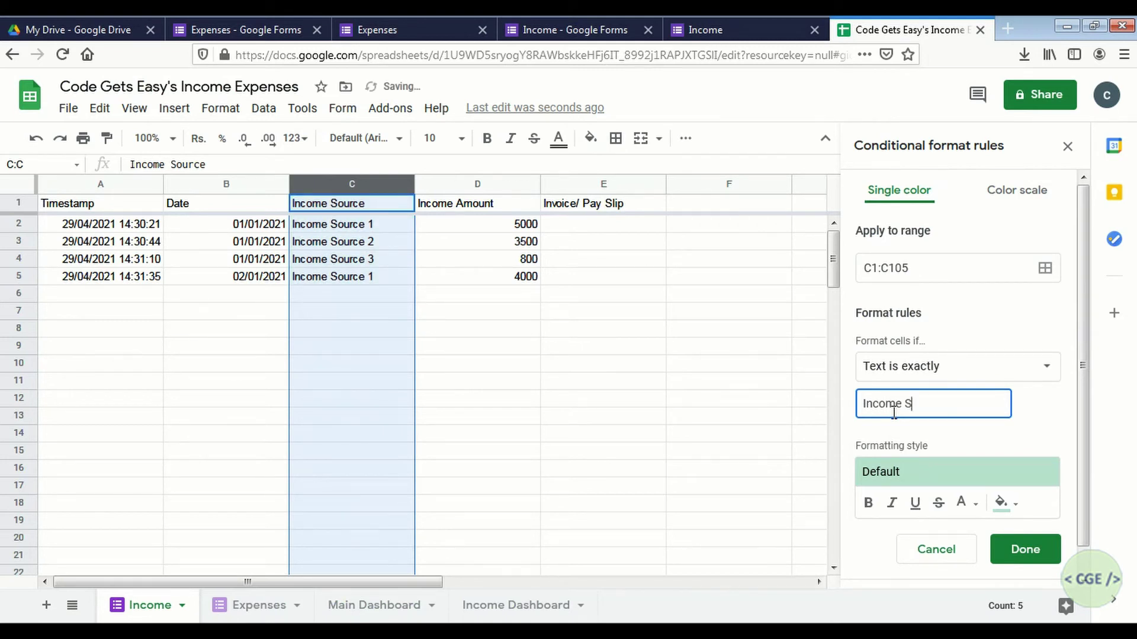
type("ource 1")
key("ctrl+a")
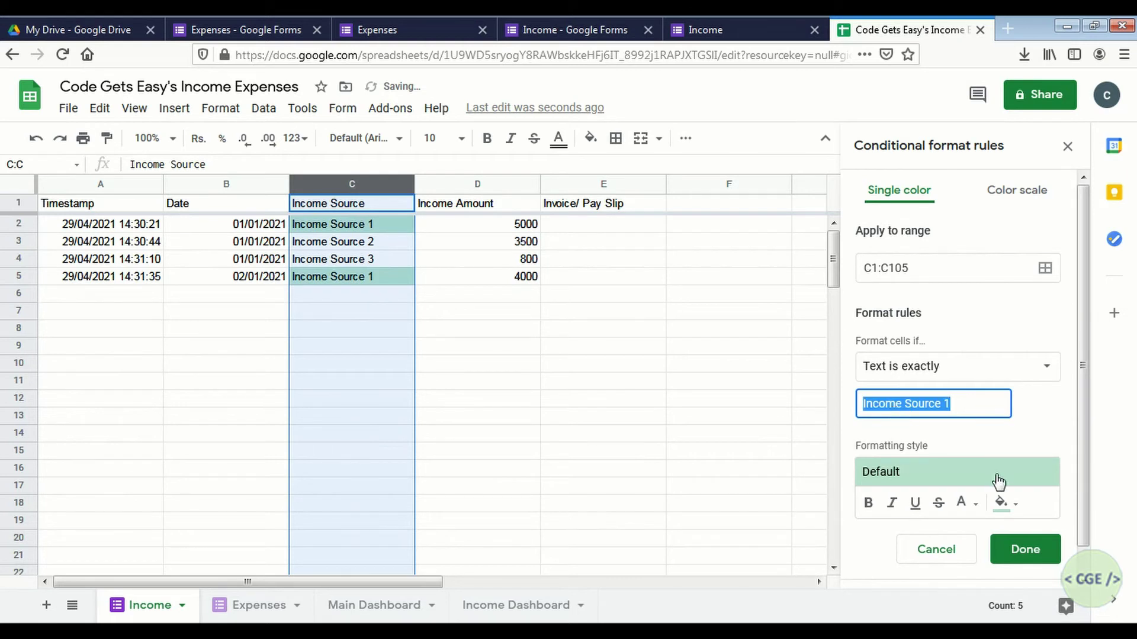
Set the fill of the "Income Source 1" rule to light red and save the rule.
left_click(1007, 503)
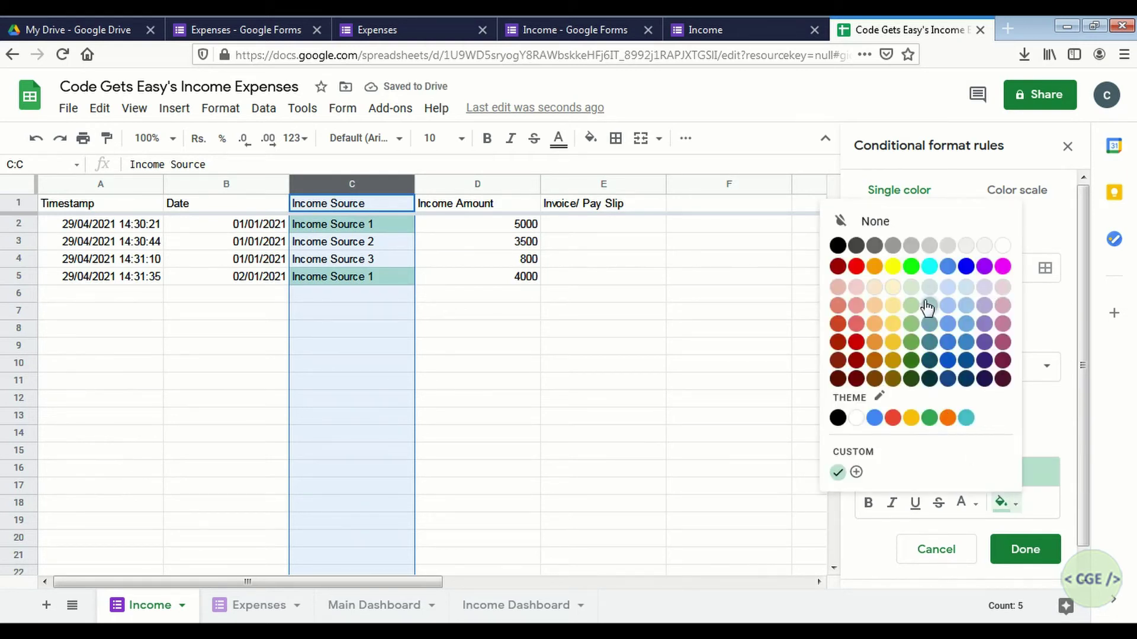
left_click(840, 293)
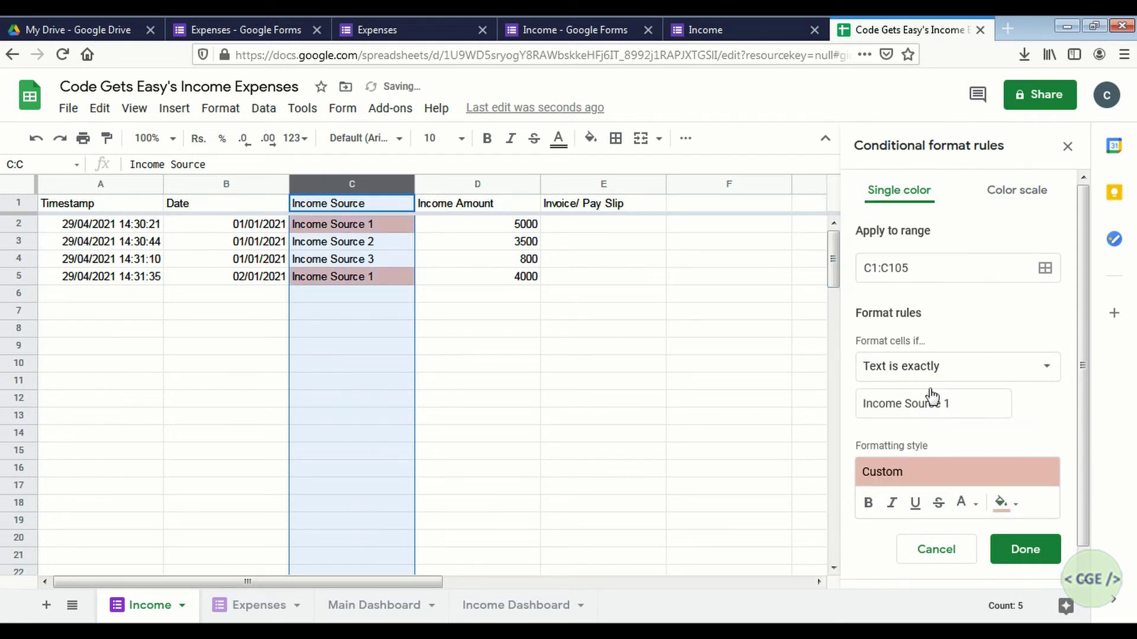
left_click(1027, 551)
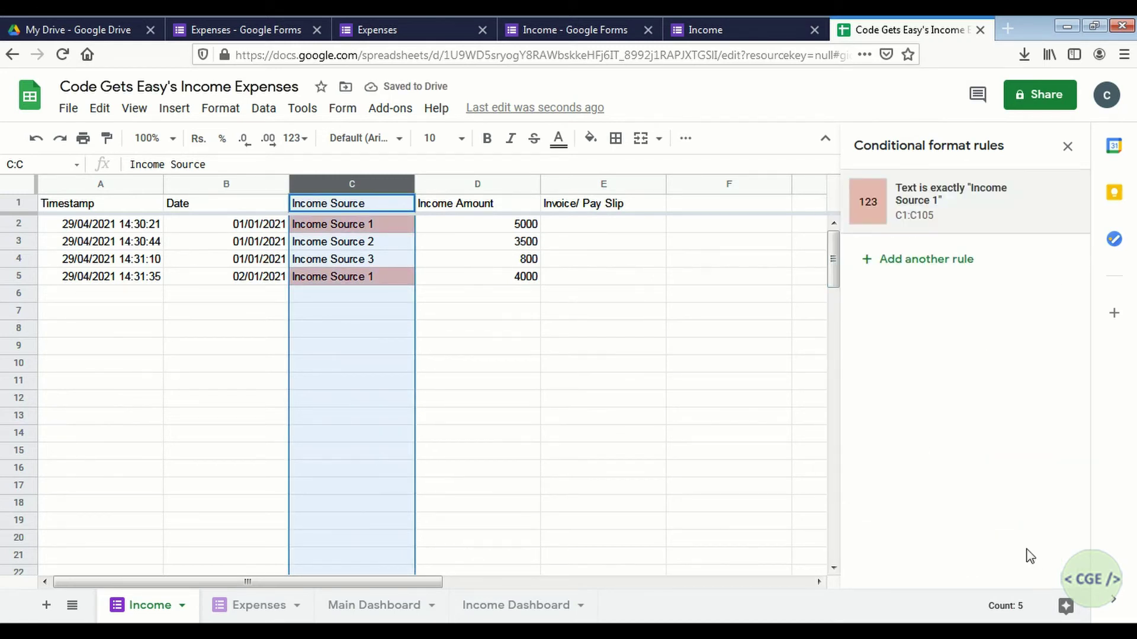
Add exact-text rules to the Income Source column that fill "Income Source 2" with light purple and "Income Source 3" with light green.
left_click(937, 260)
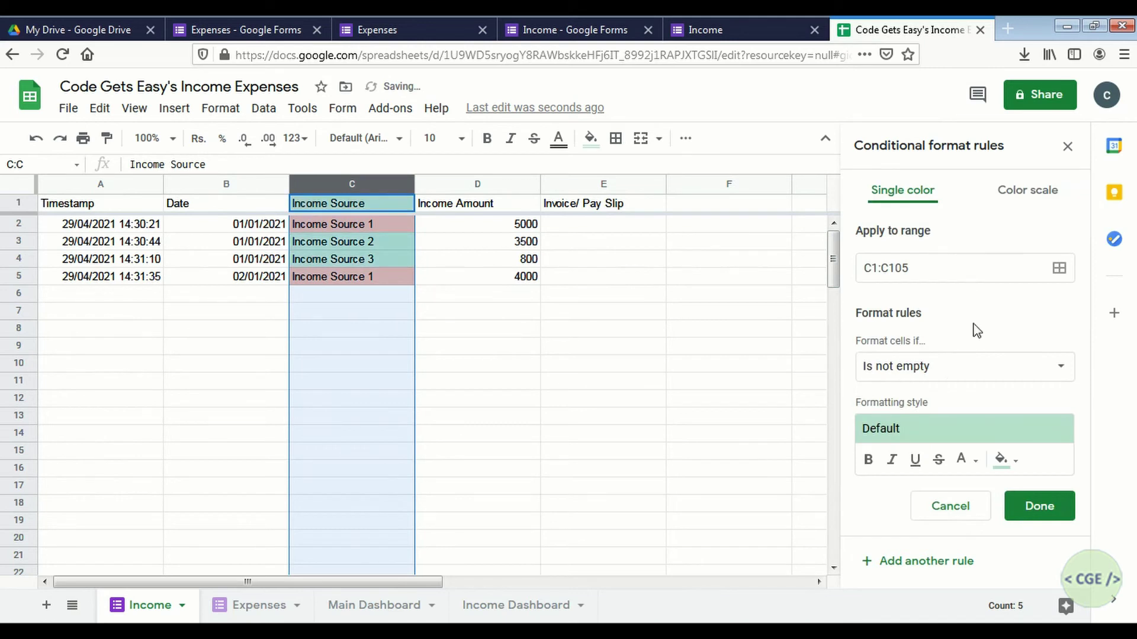
left_click(952, 377)
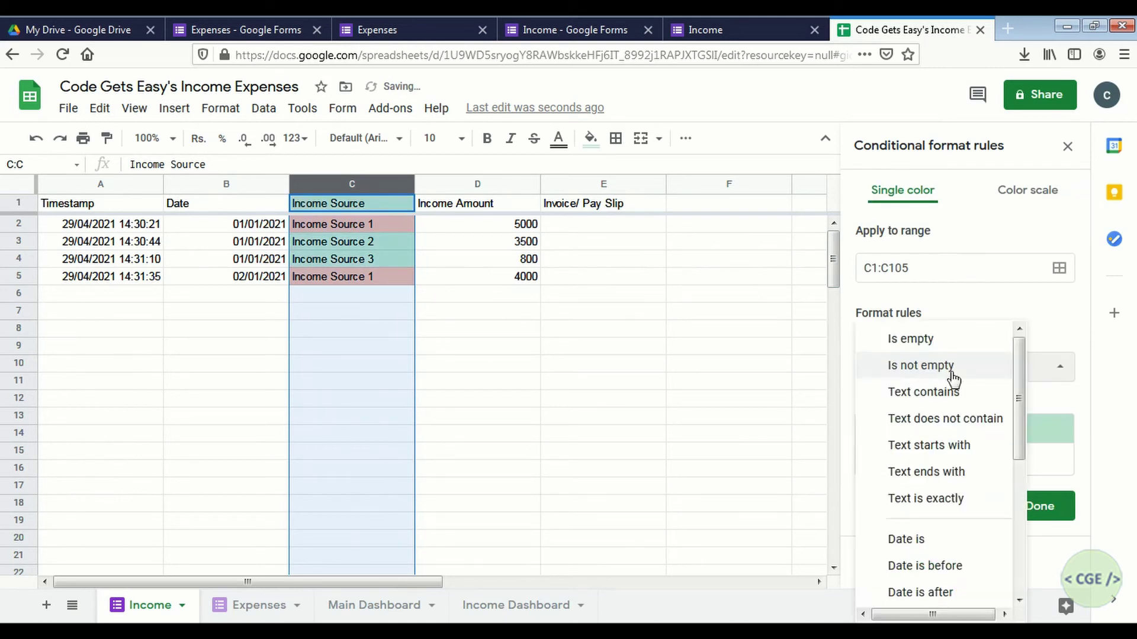
left_click(946, 500)
left_click(922, 403)
type("Income Source 3")
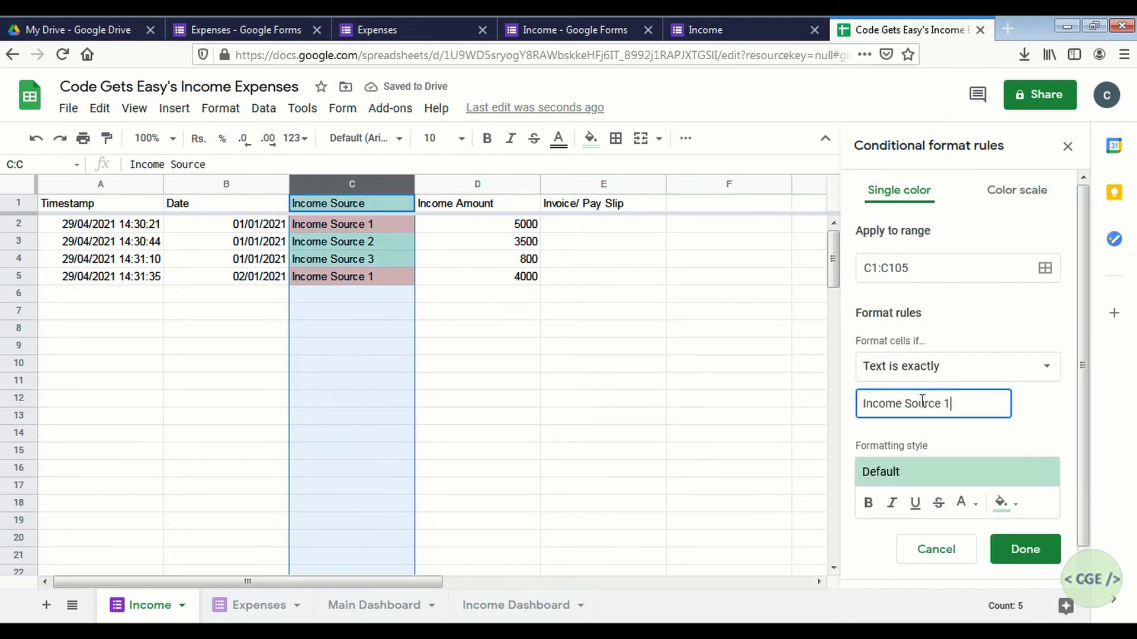
left_click(1024, 551)
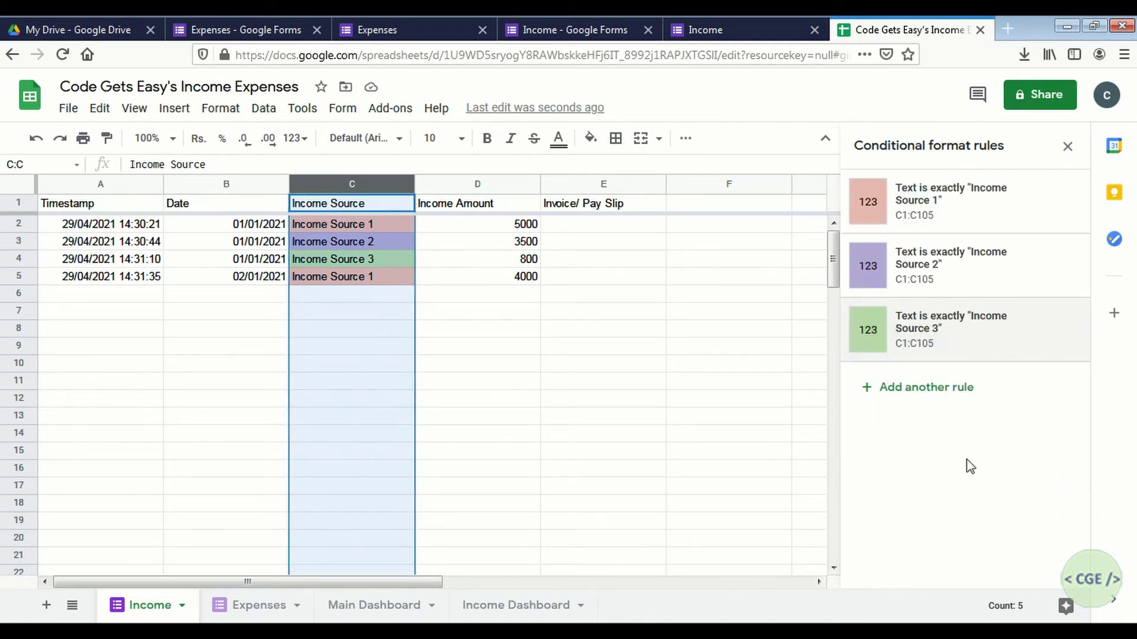
left_click(557, 314)
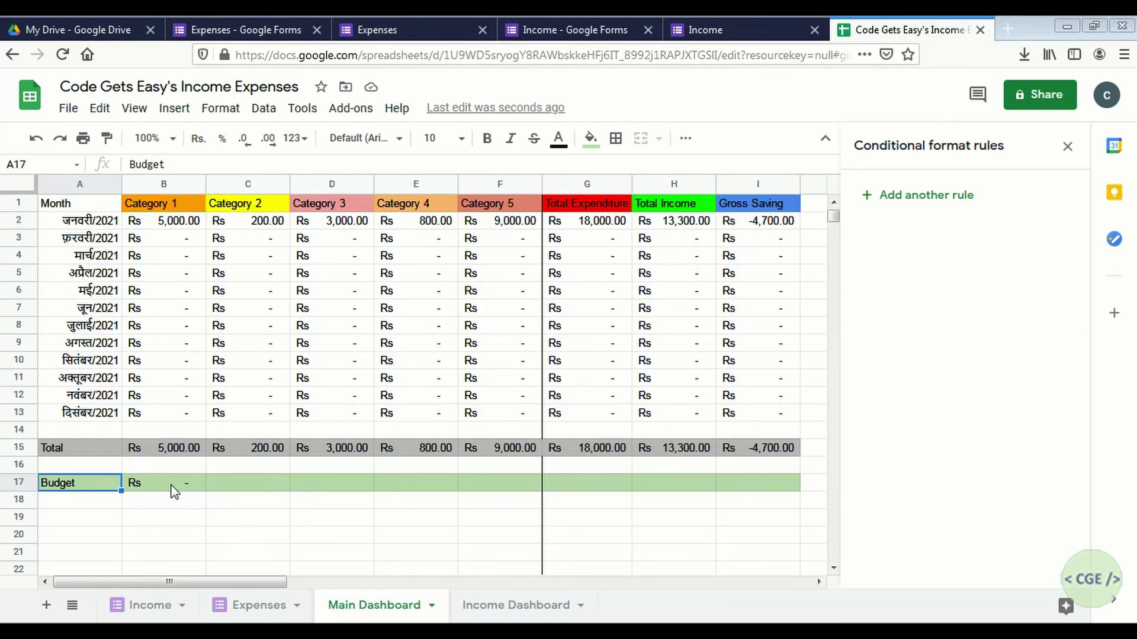
Enter budgets of 10000, 5000, 6000, 5000 and 35000 for Category 1 through Category 5 in the Main Dashboard's Budget row.
left_click(173, 491)
type("10000")
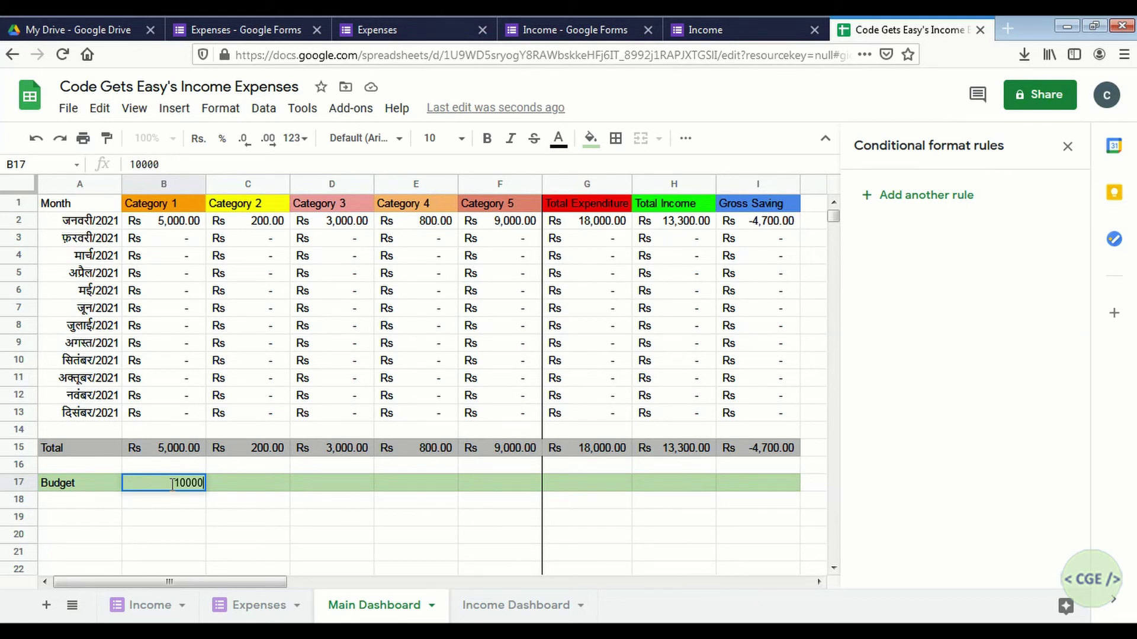
key("Tab")
type("5000")
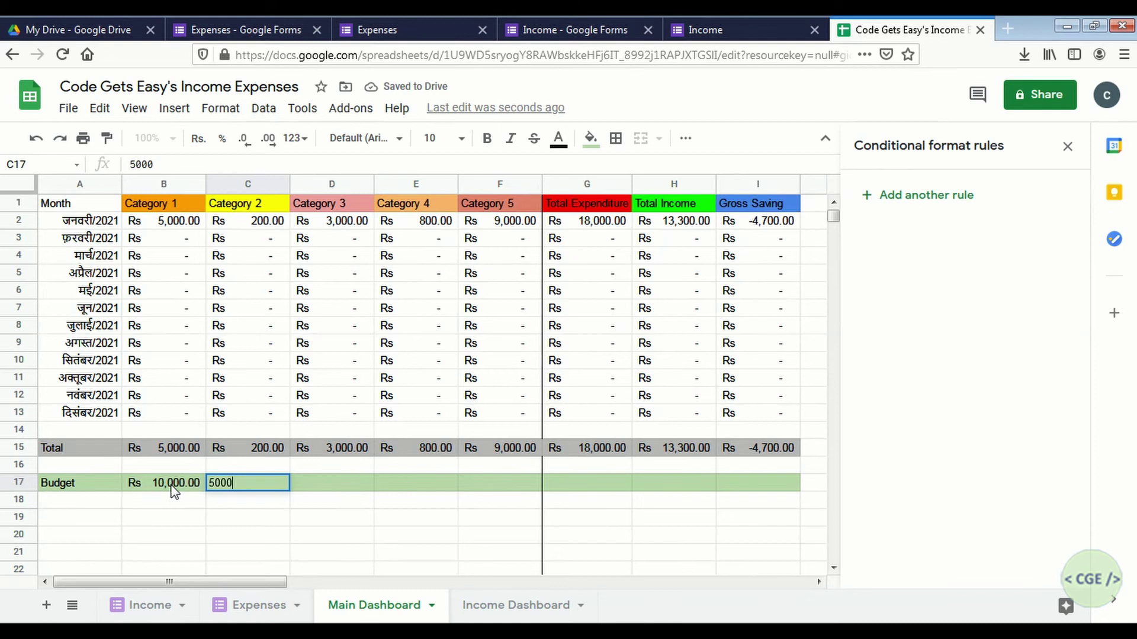
key("Tab")
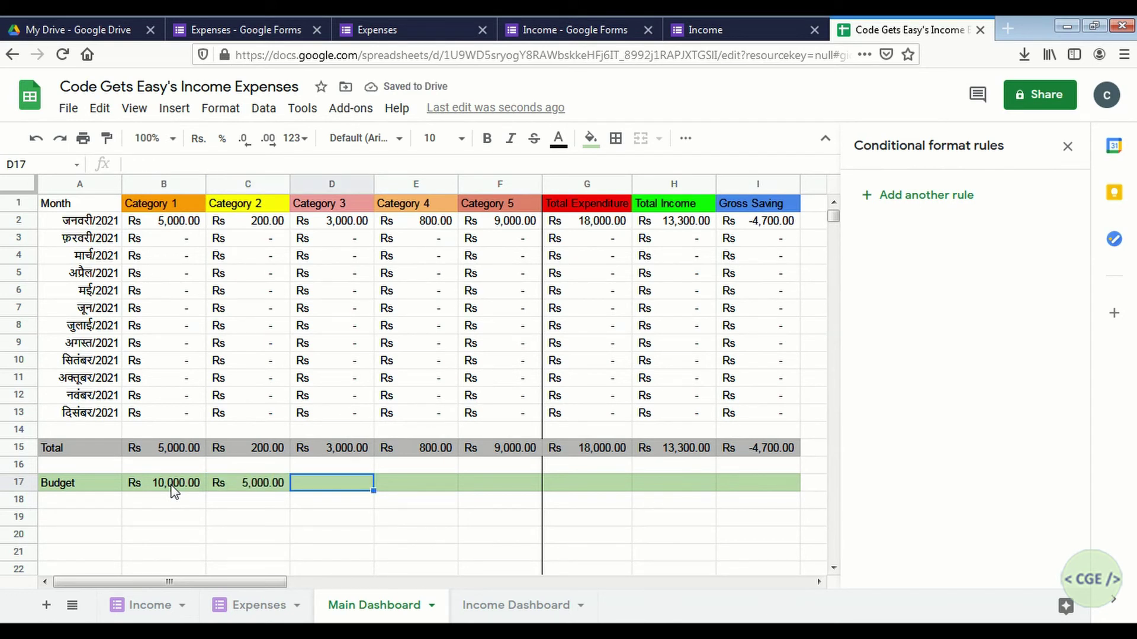
type("6000")
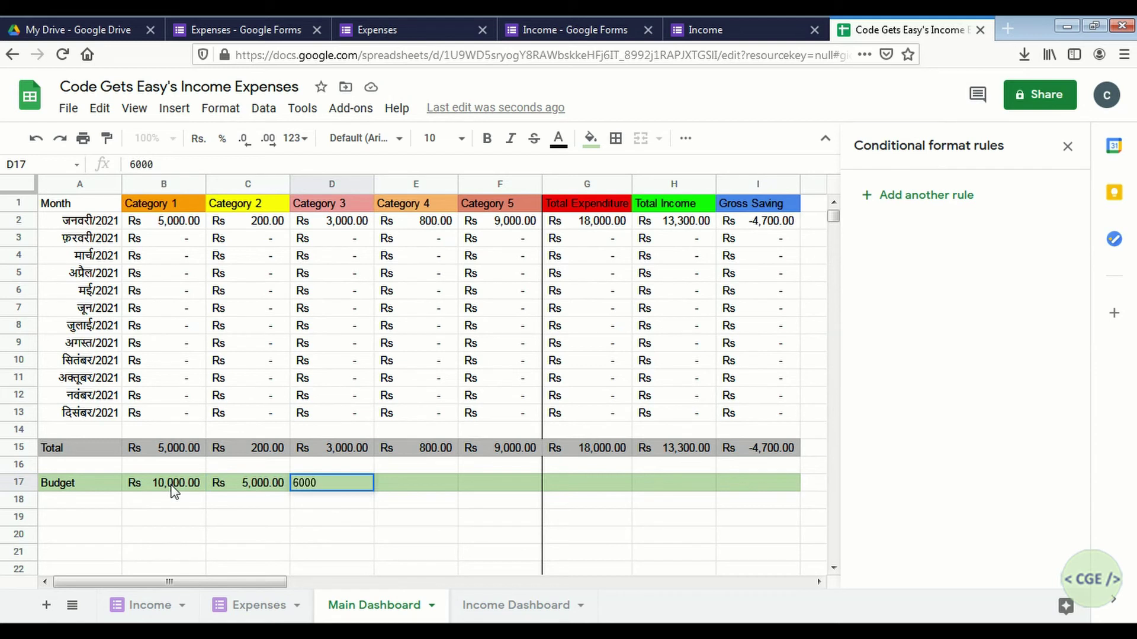
key("Tab")
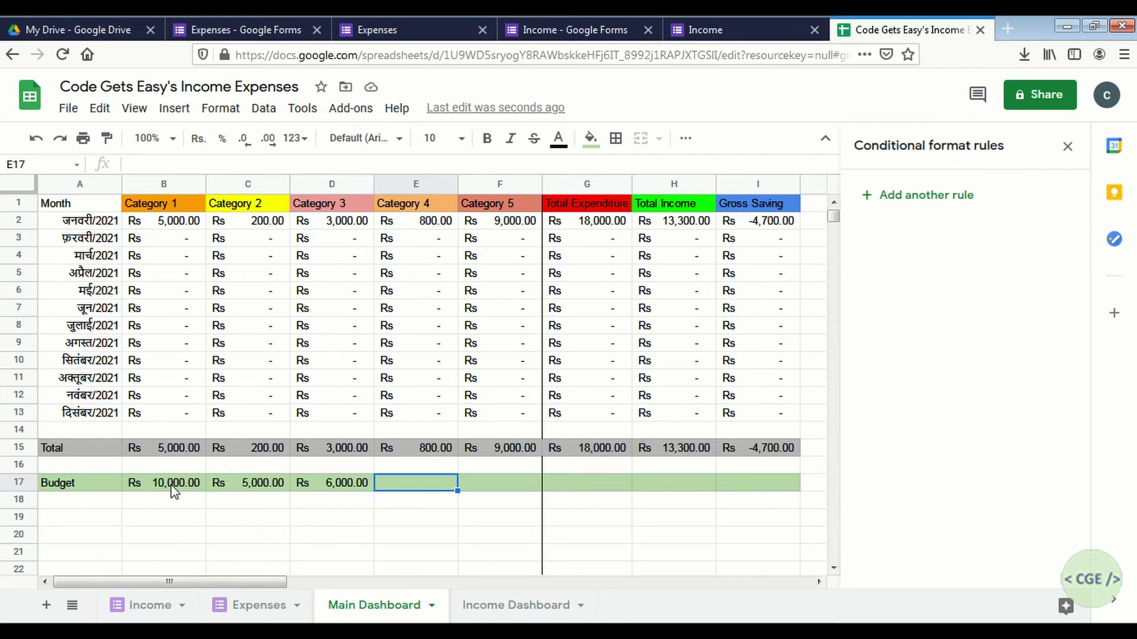
type("5000")
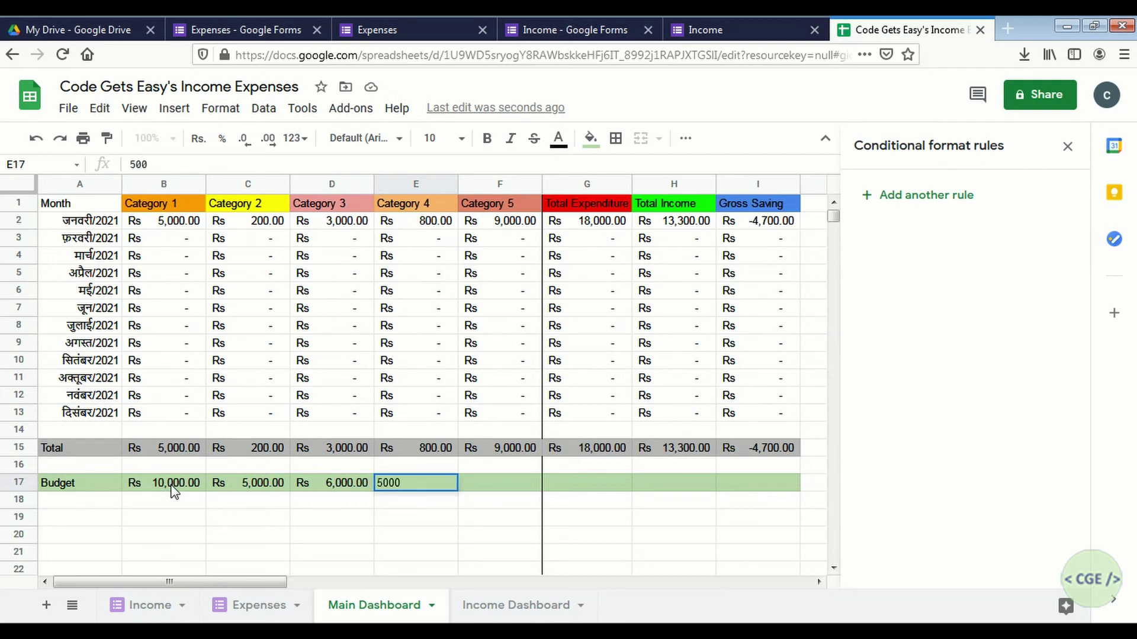
key("Tab")
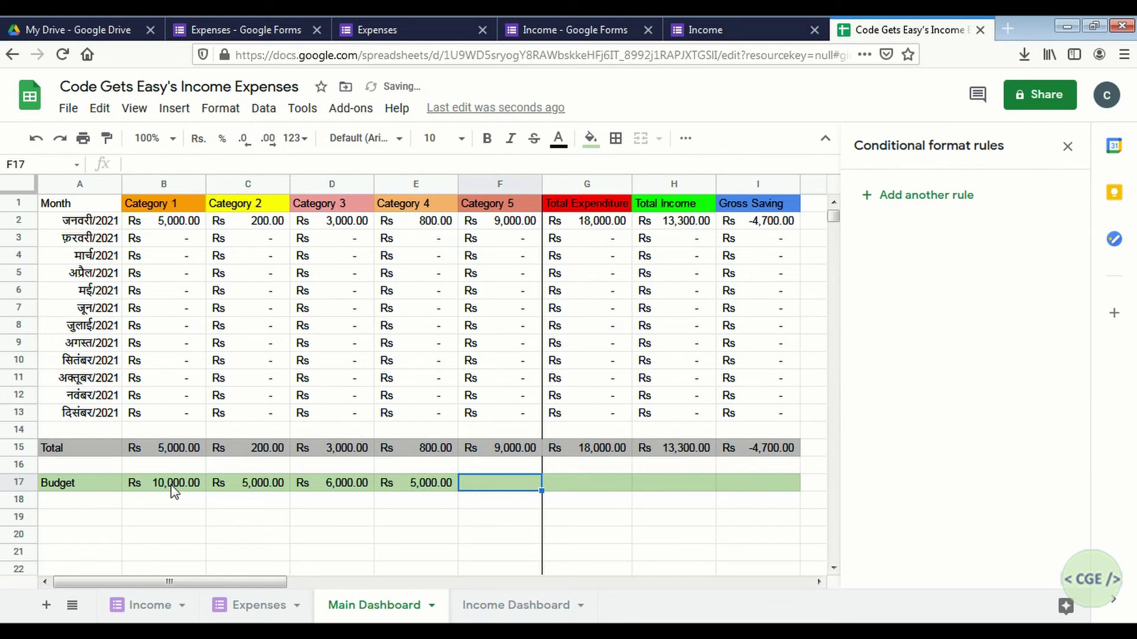
type("3")
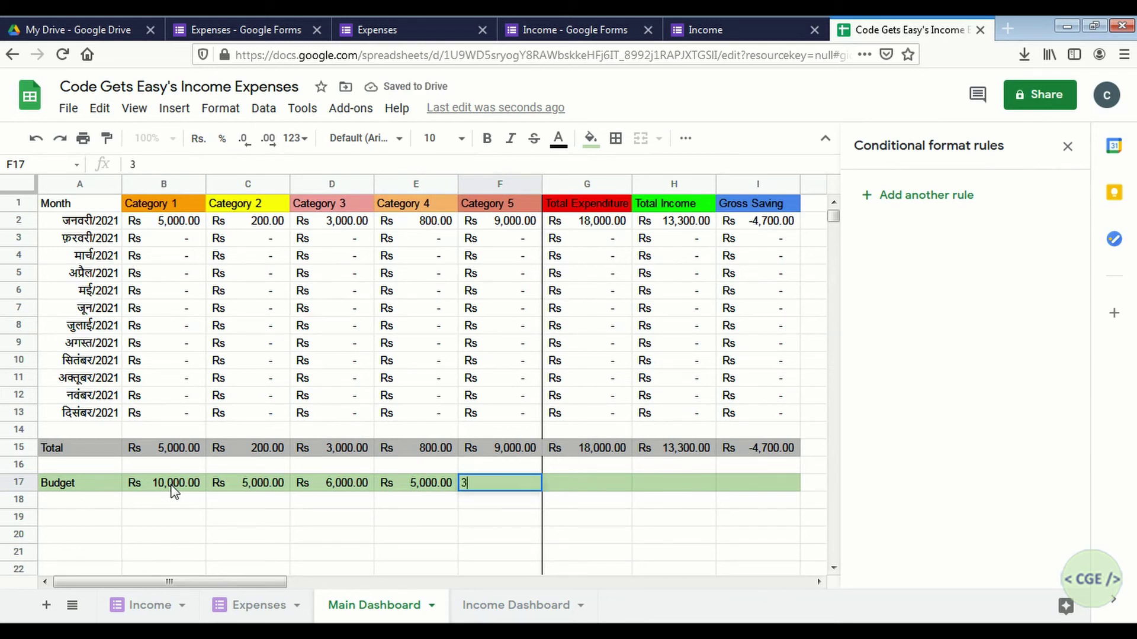
type("5000")
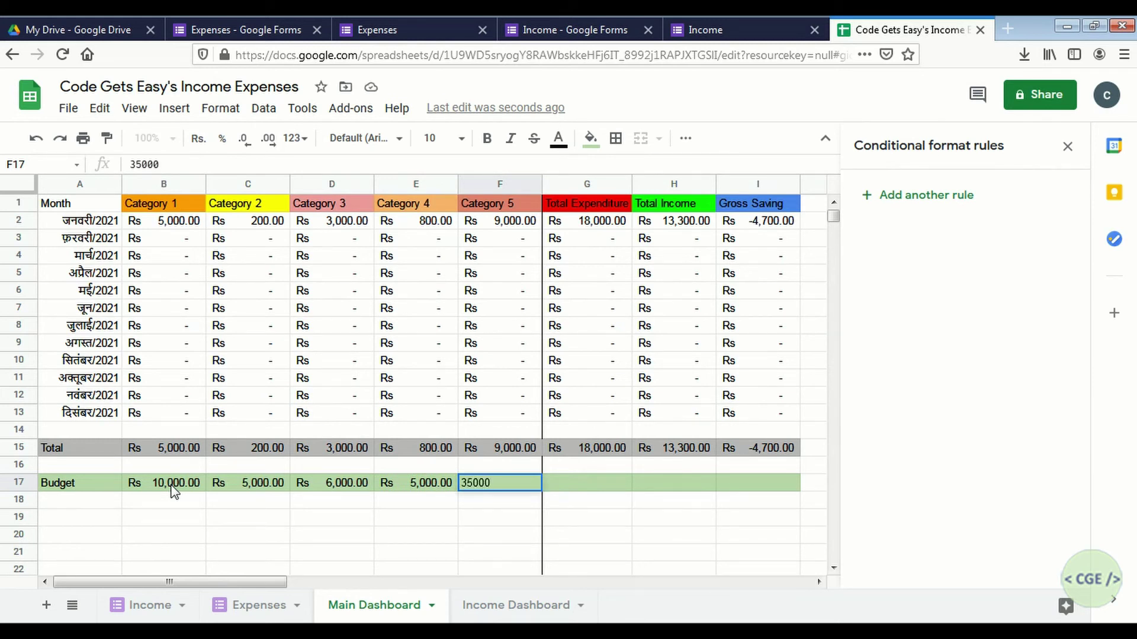
key("Tab")
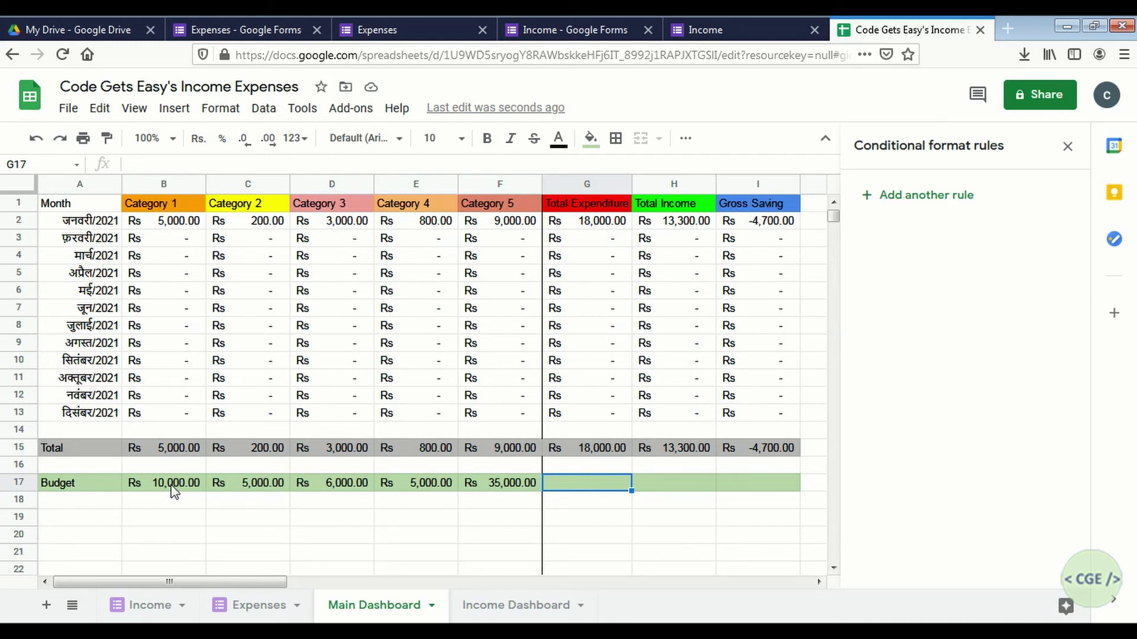
Start a conditional formatting rule on the Main Dashboard's monthly amounts B2:G13 with the custom formula condition.
left_click(173, 491)
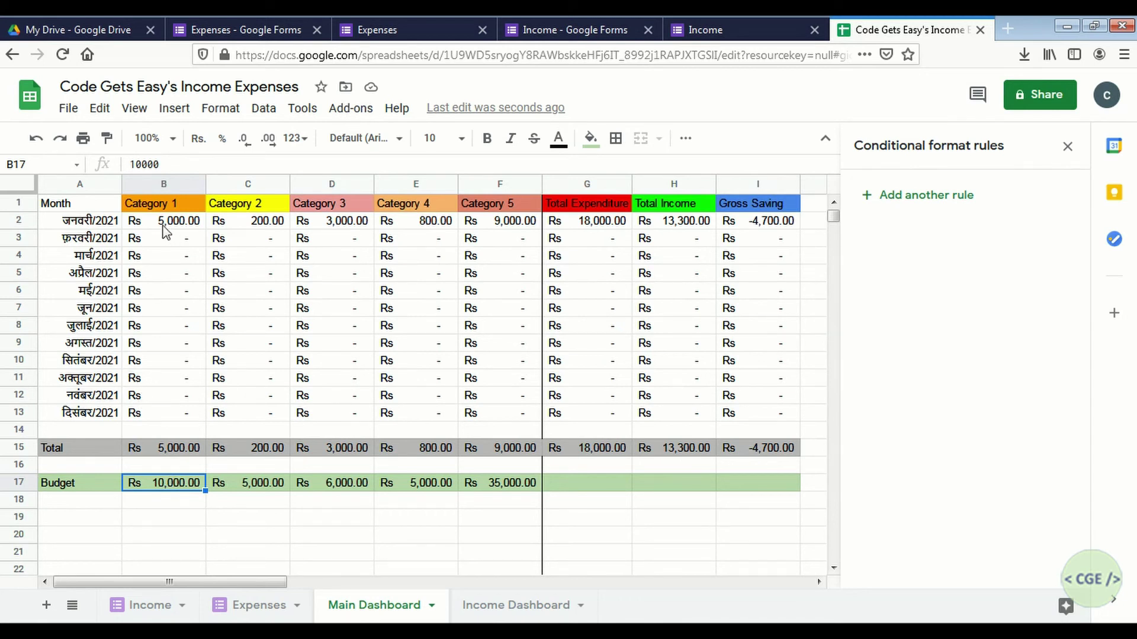
left_click_drag(167, 225, 602, 416)
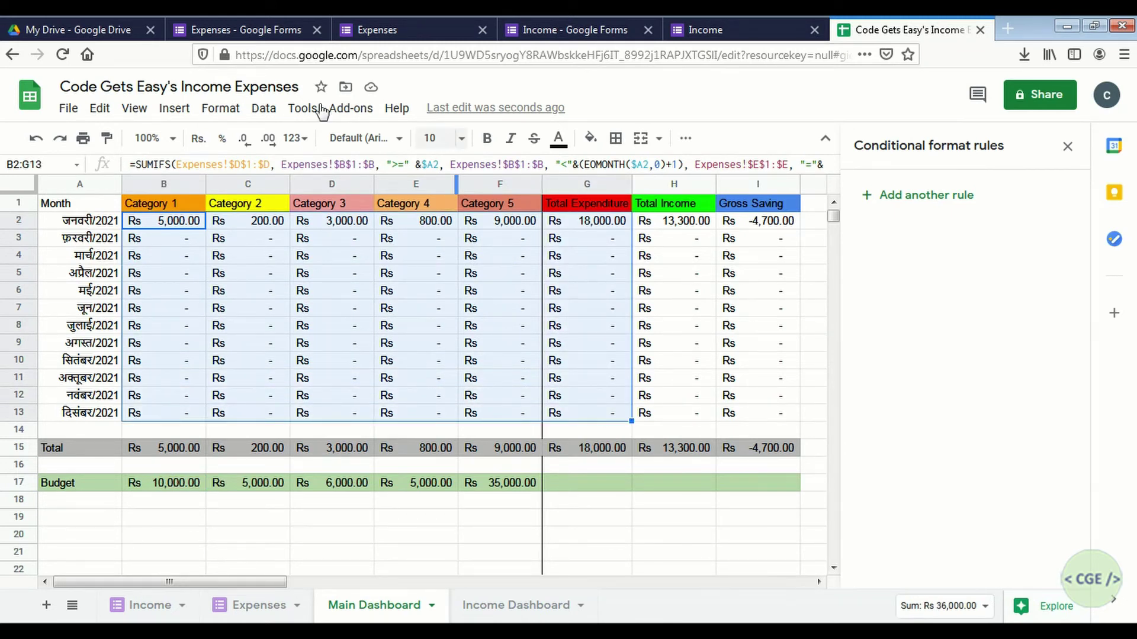
left_click(221, 110)
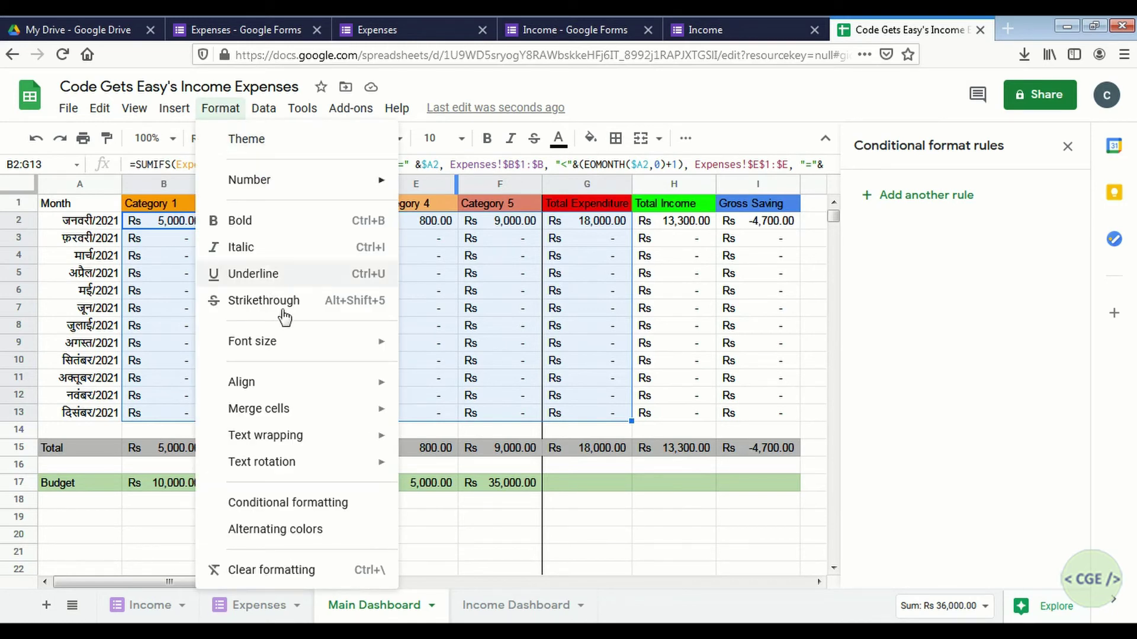
left_click(287, 503)
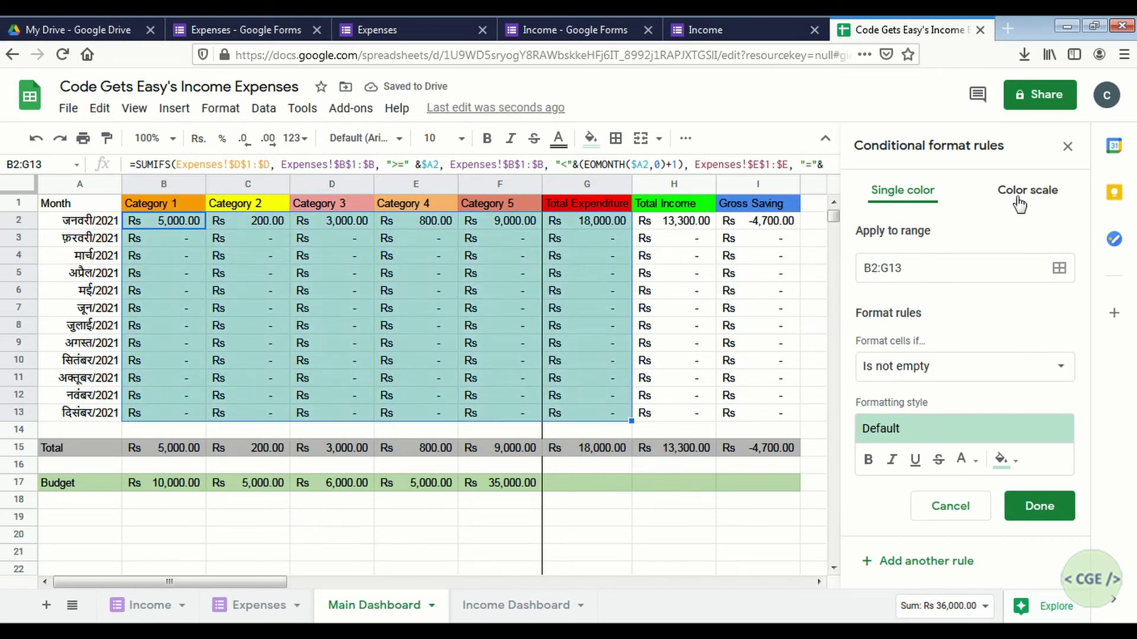
left_click(998, 371)
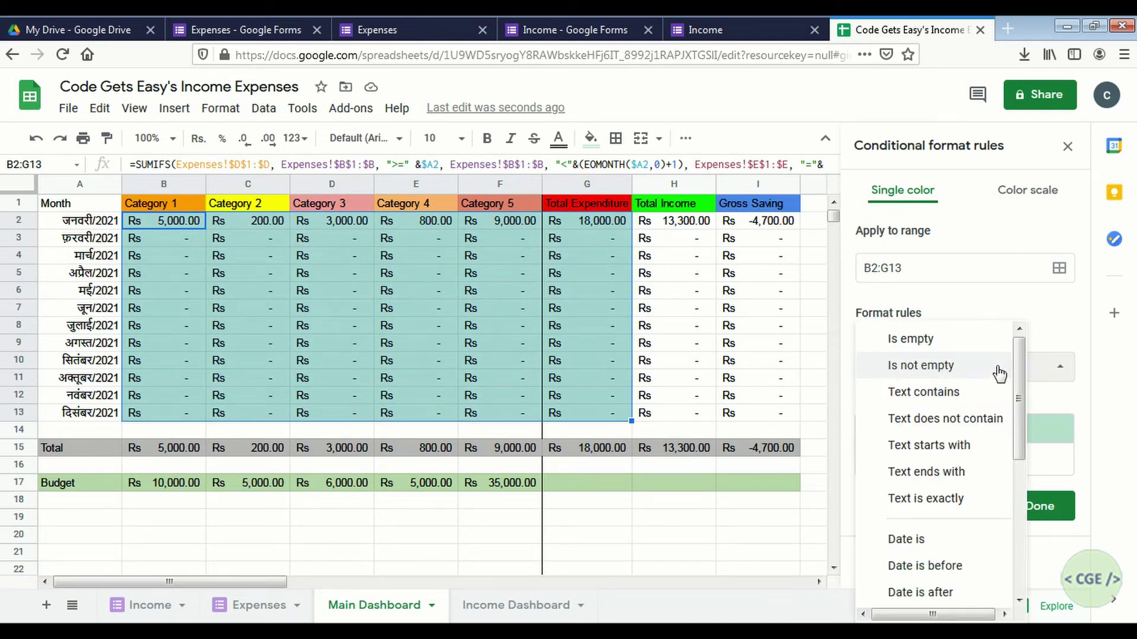
left_click(1019, 585)
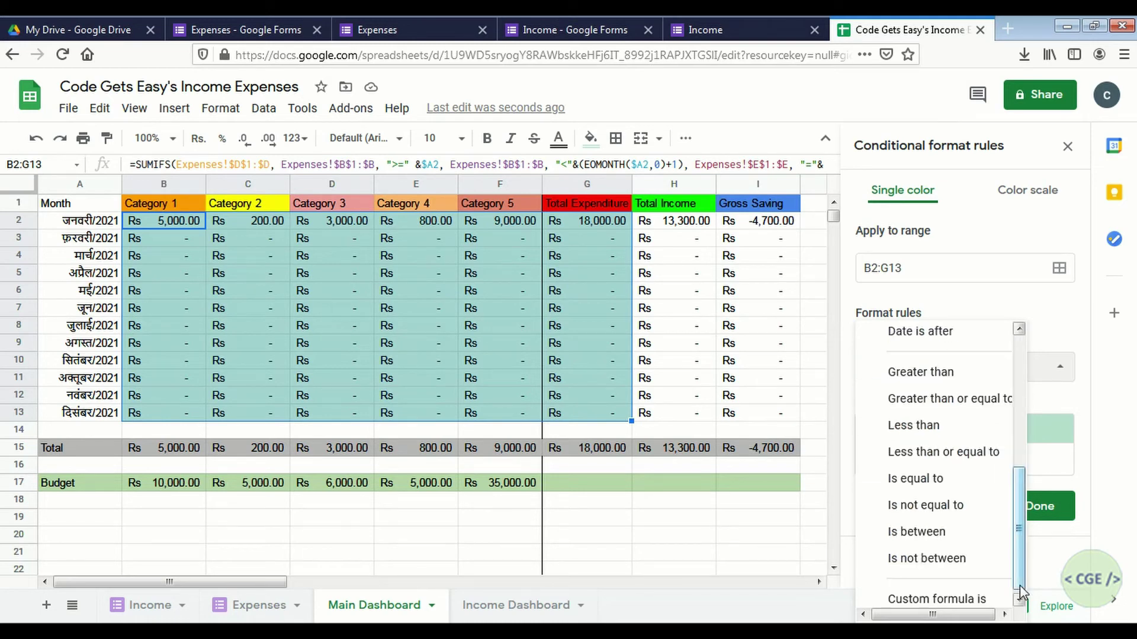
left_click(970, 599)
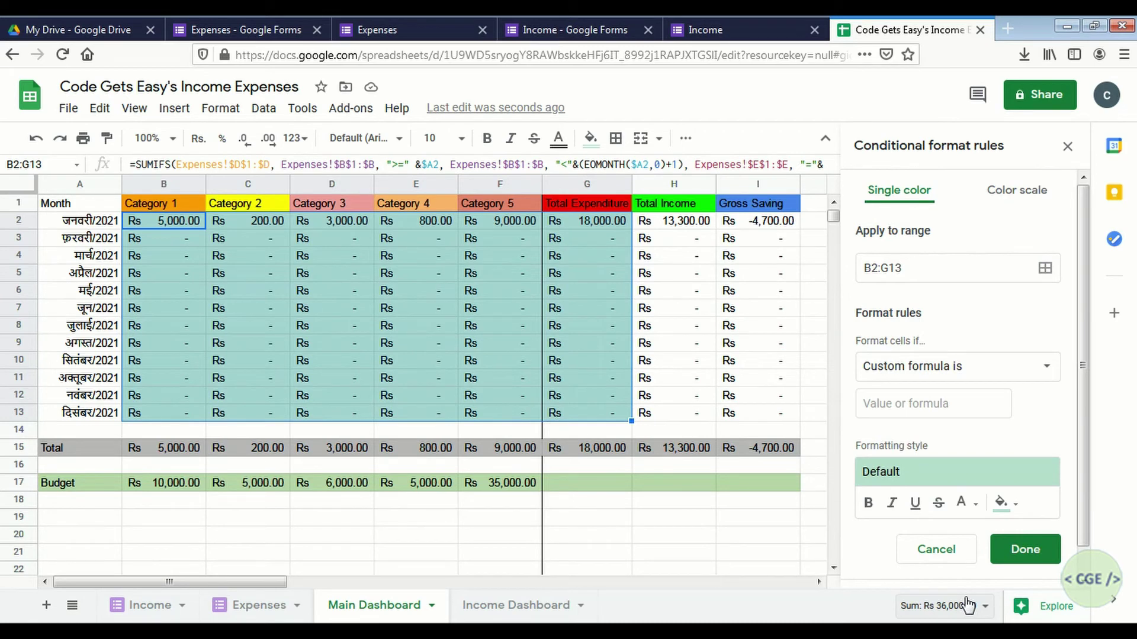
Enter the rule formula =B2>B$17, set the fill to theme red and save the rule.
left_click(924, 405)
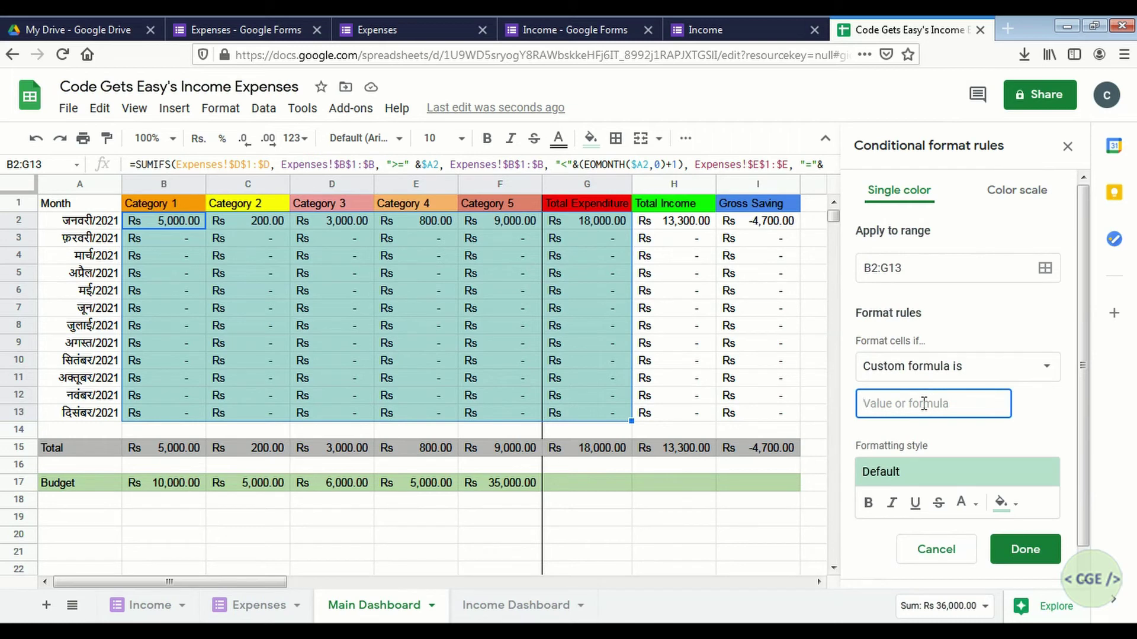
type("=")
type("B2")
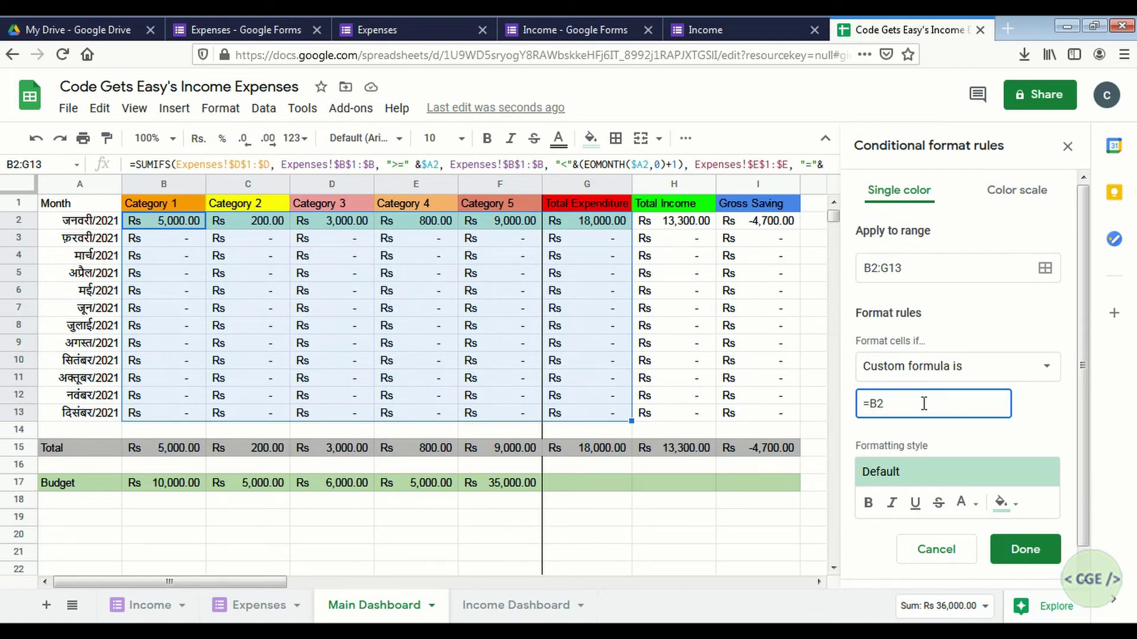
type(">B$1")
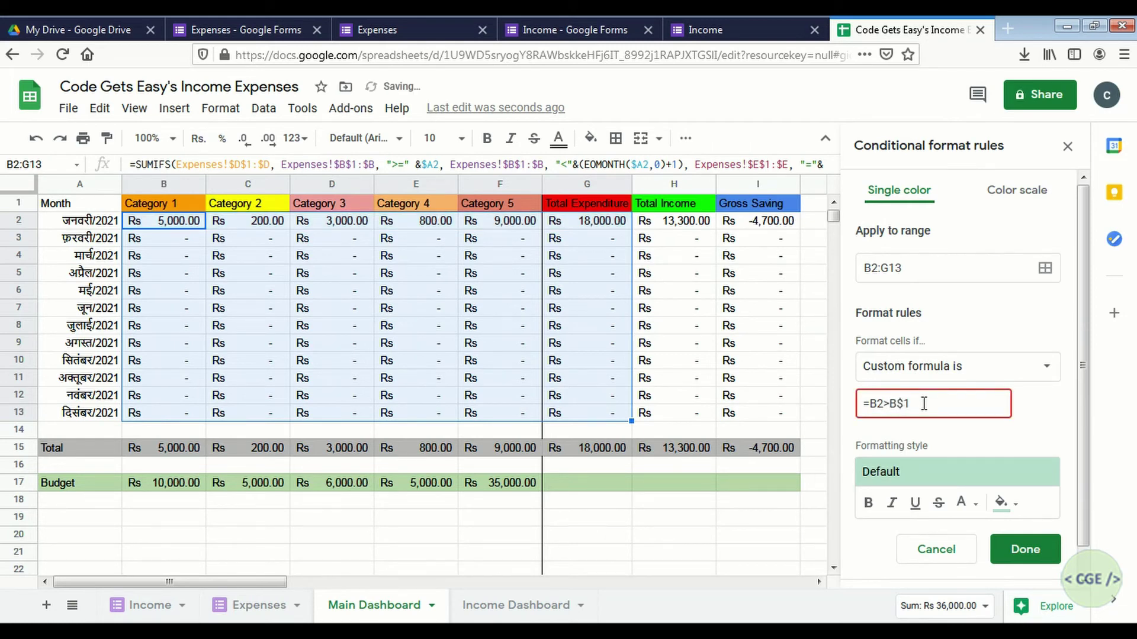
type("7")
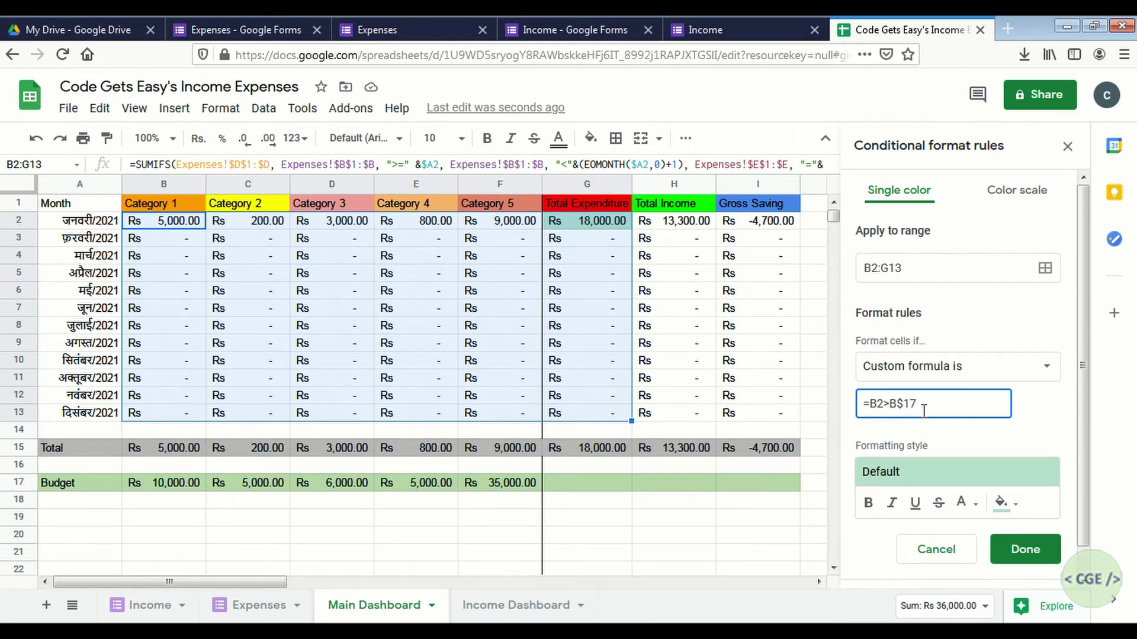
left_click(1019, 507)
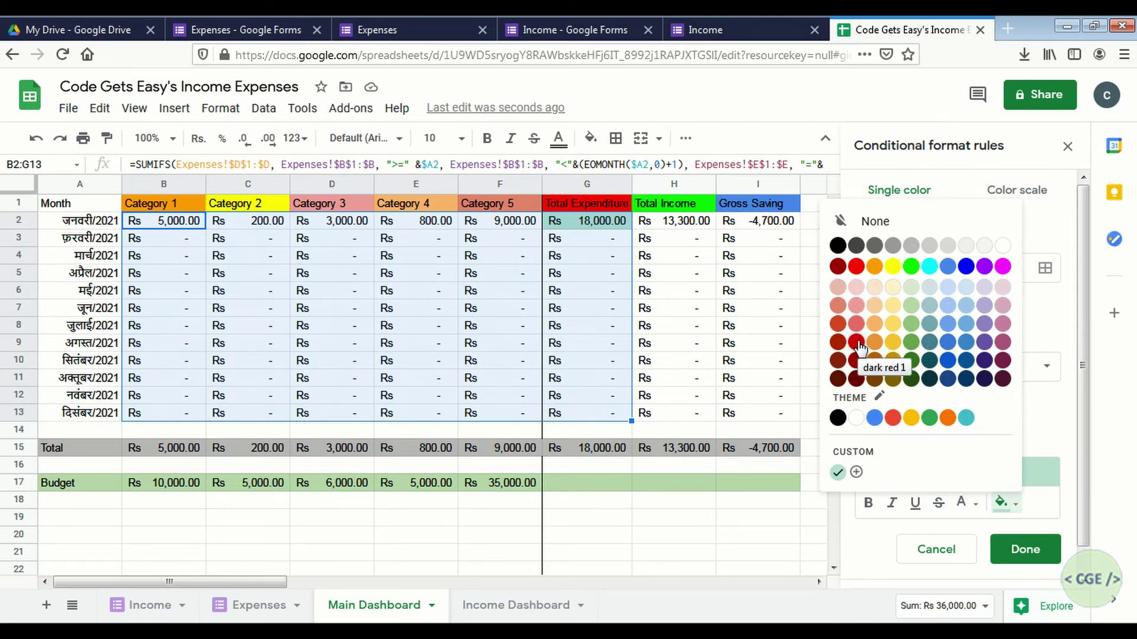
left_click(891, 418)
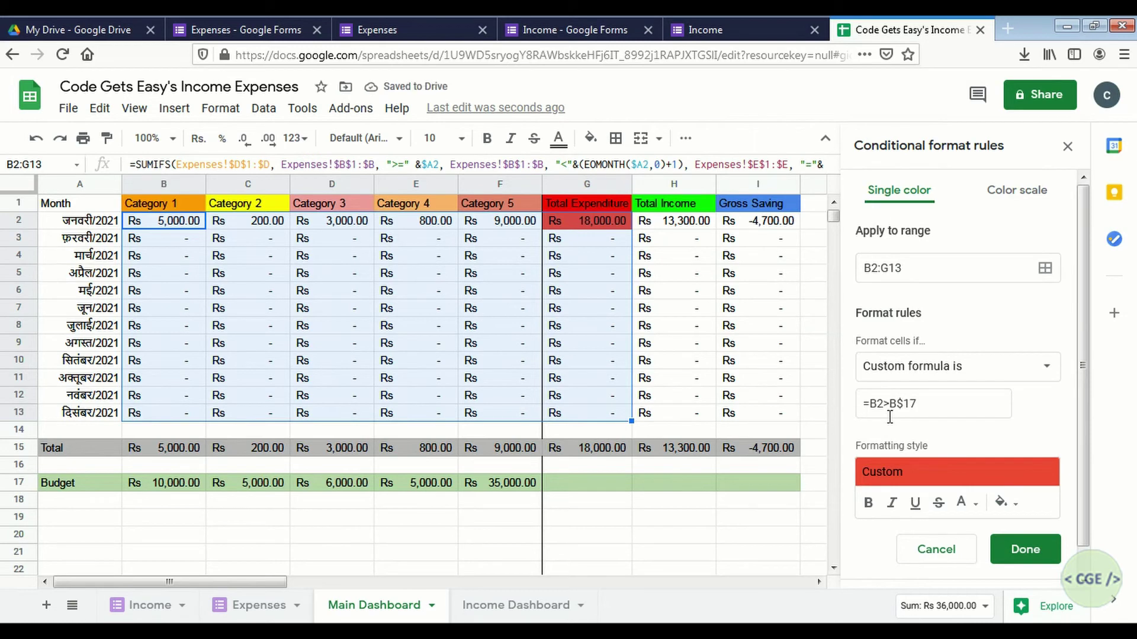
key("Return")
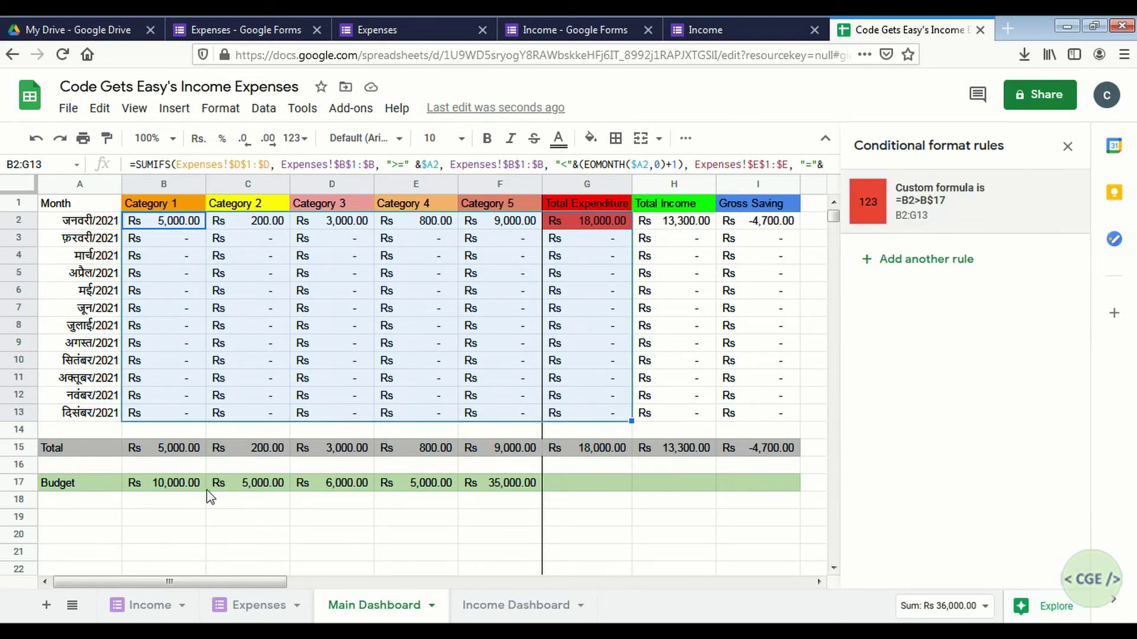
Set the Category 1 budget to 500 to test the over-budget rule.
left_click(188, 489)
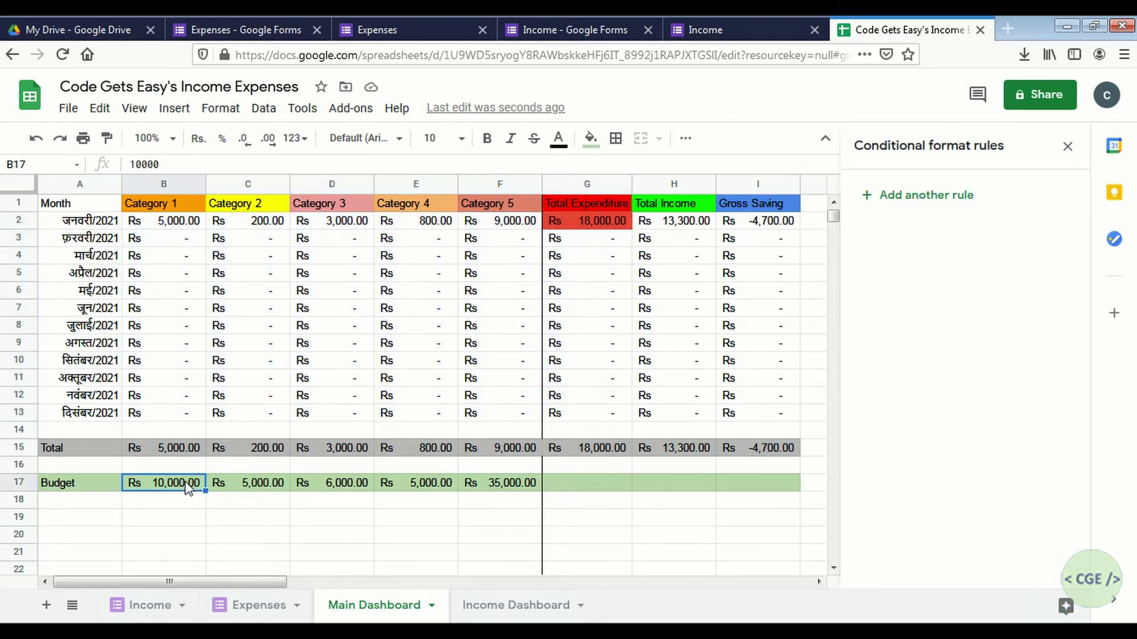
type("500")
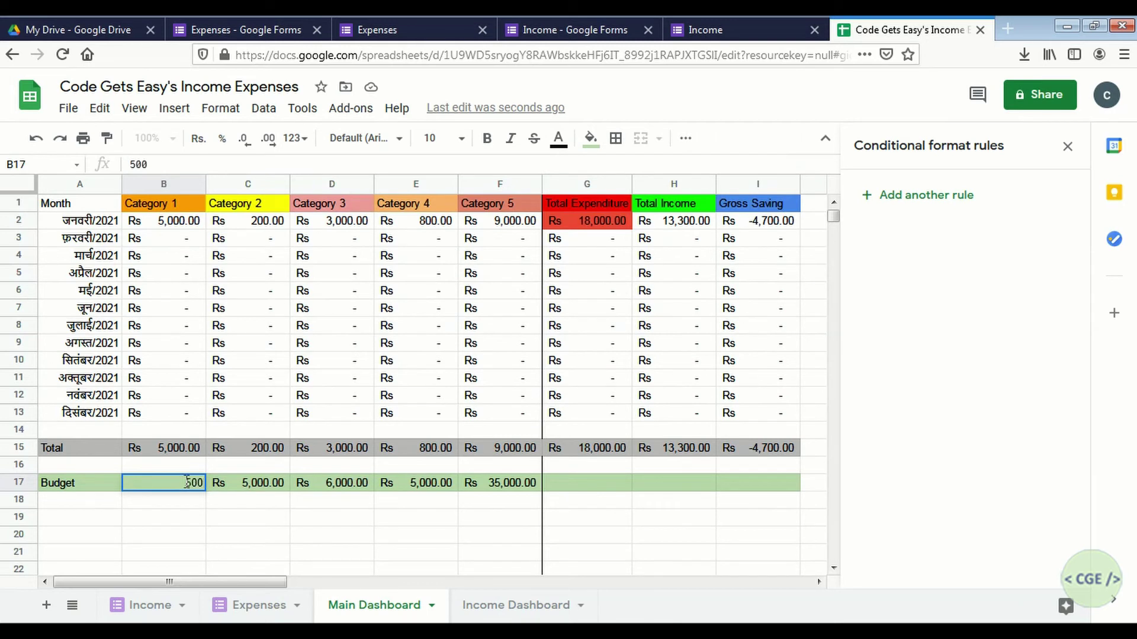
left_click(259, 490)
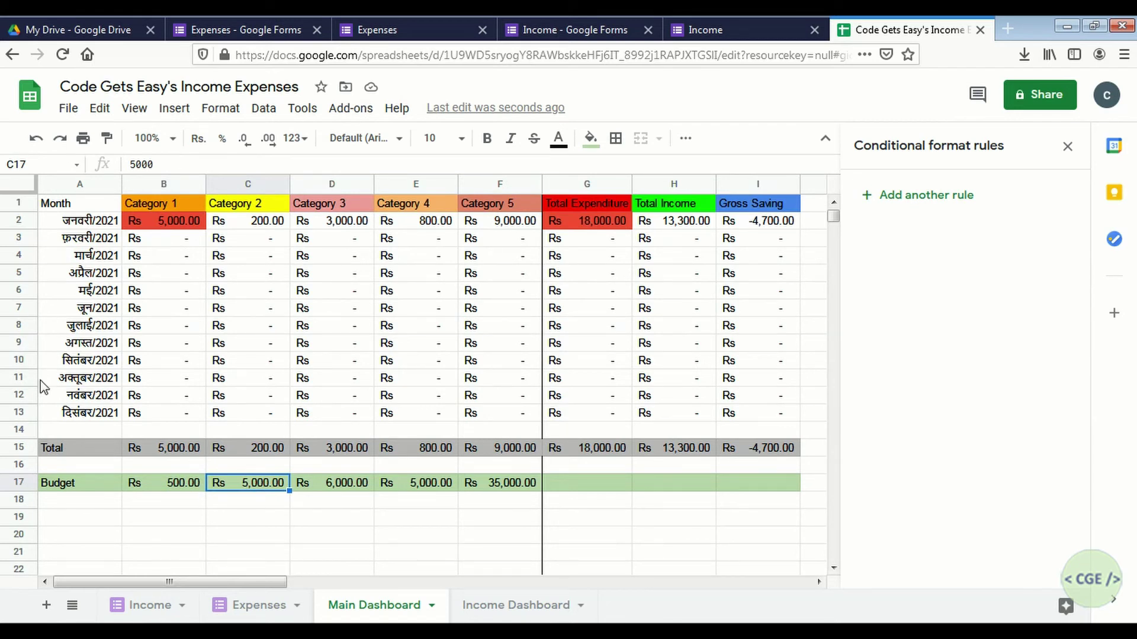
Set the Category 1 budget in the Budget row to 8000.
left_click(168, 487)
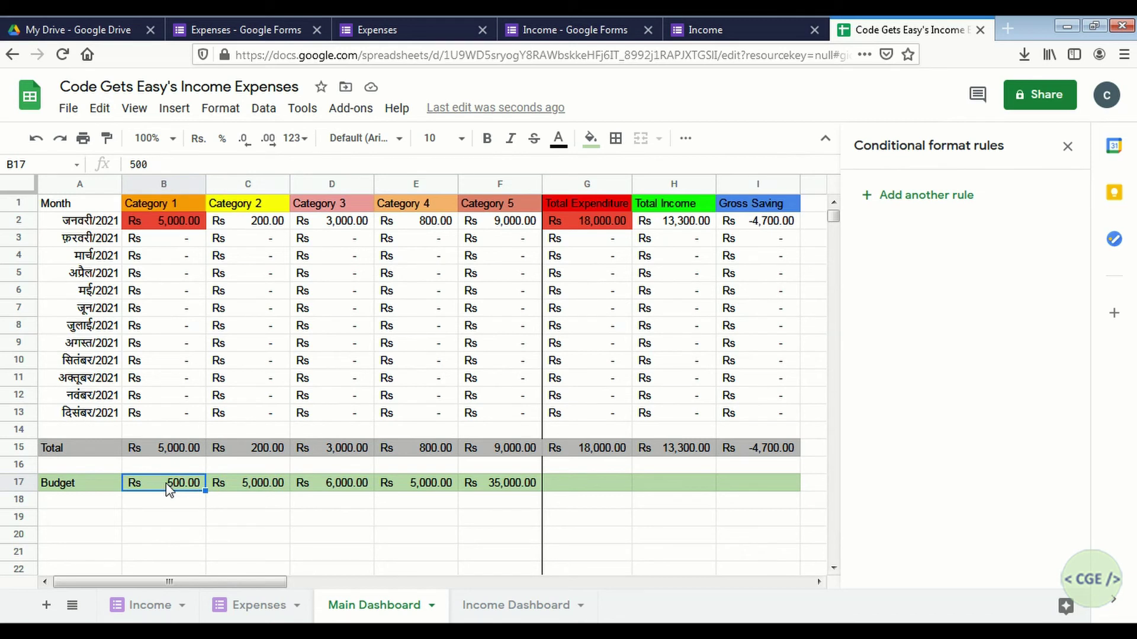
type("8000")
left_click(335, 545)
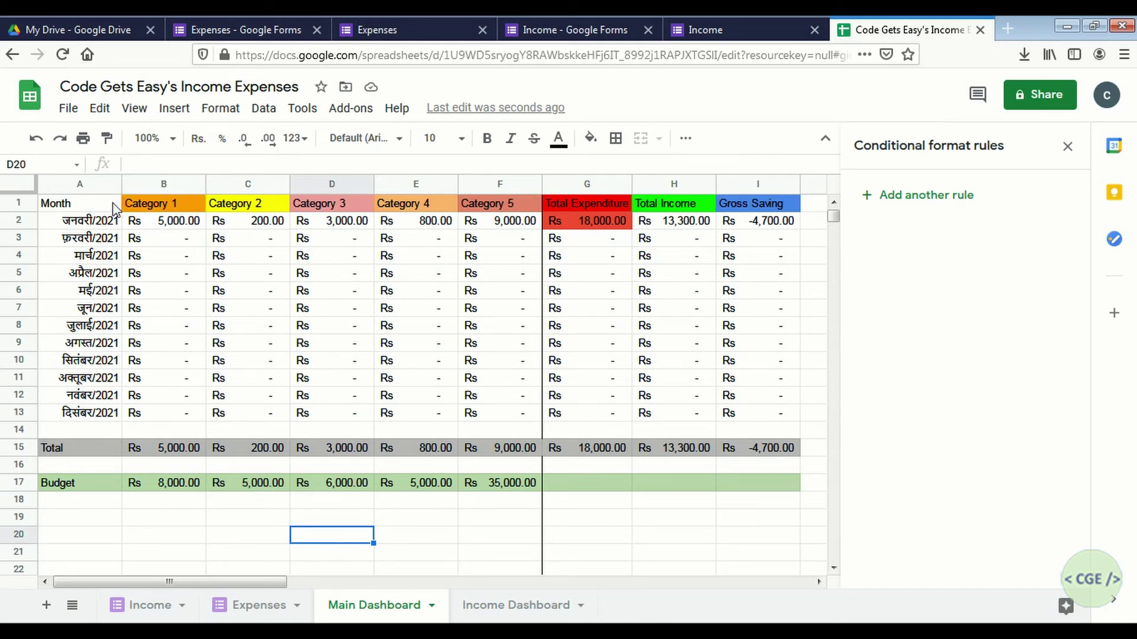
Make the header row A1:I1 and the Total row A15:I15 of the Main Dashboard bold.
left_click_drag(113, 208, 755, 215)
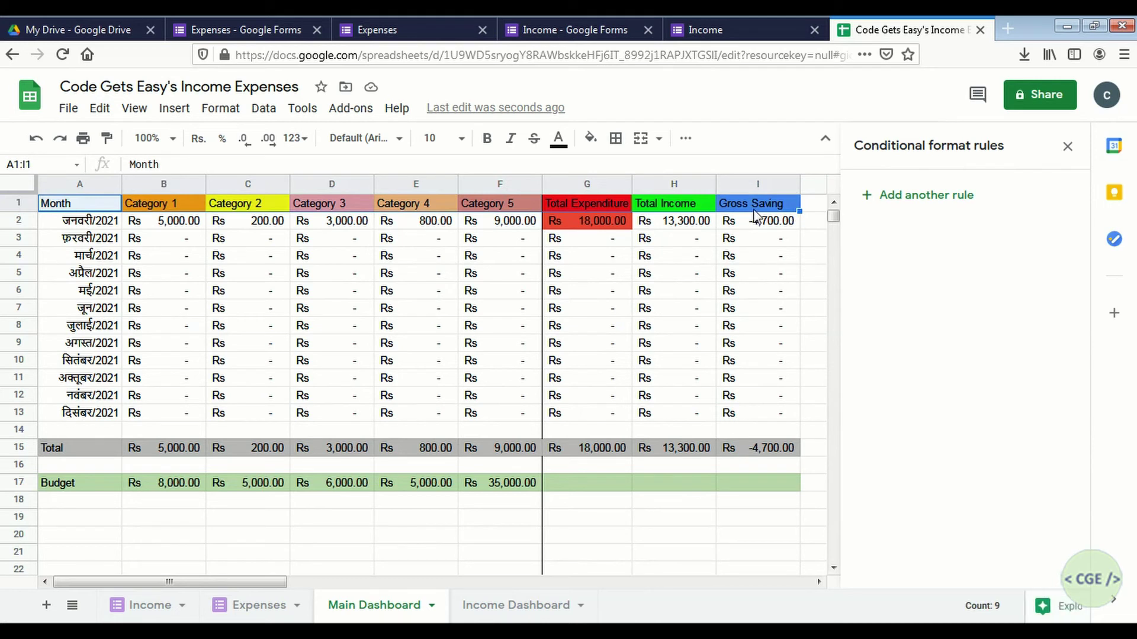
key("ctrl+b")
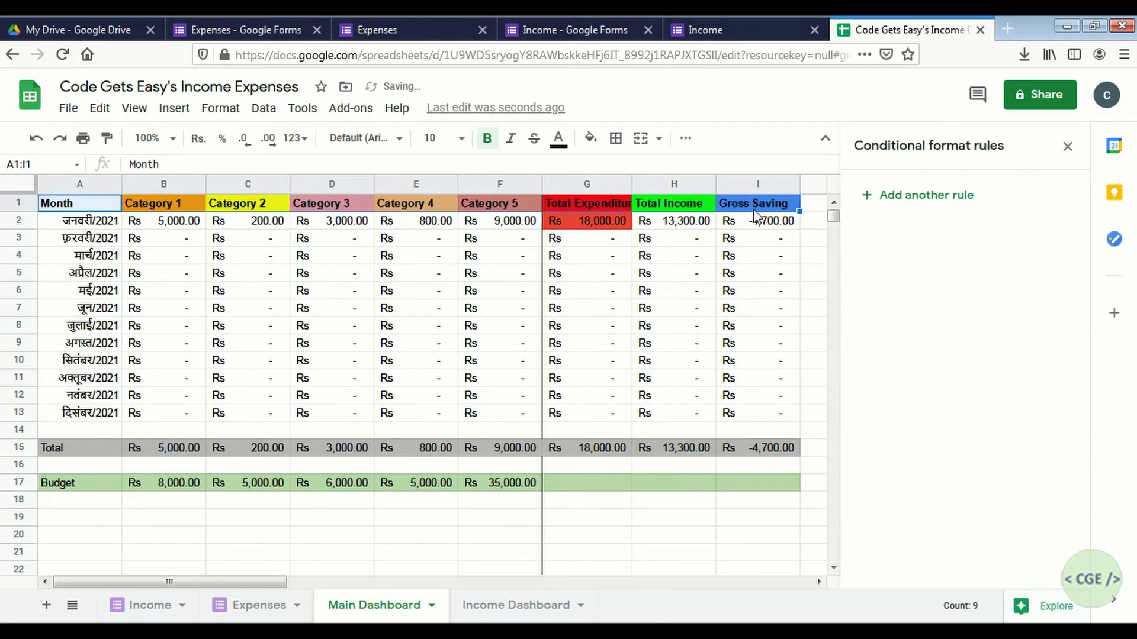
left_click(740, 263)
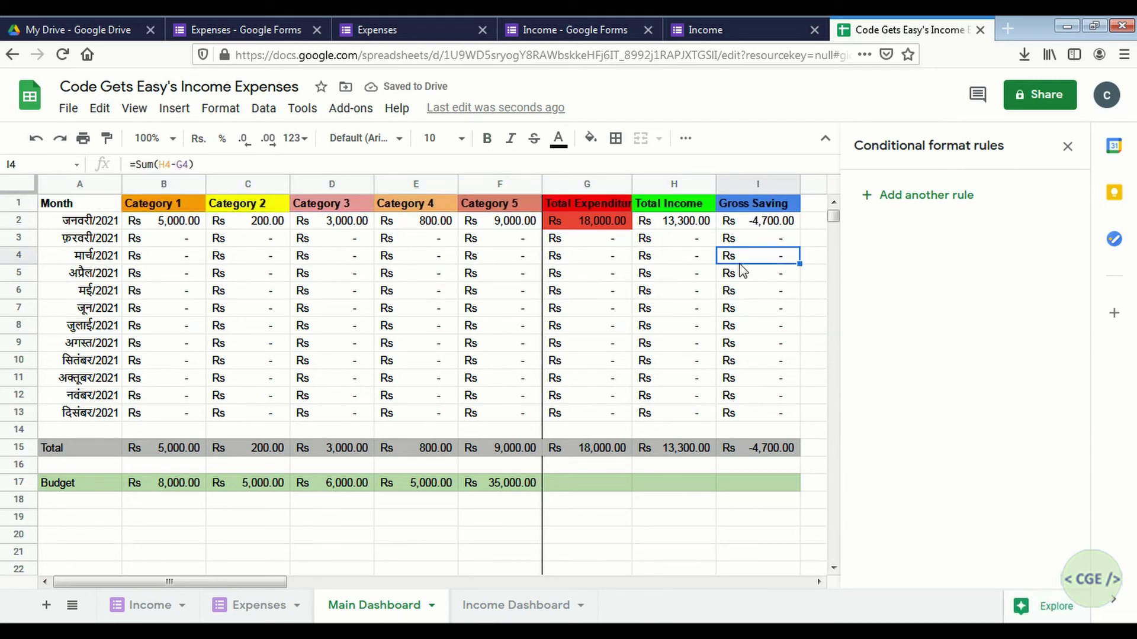
left_click(90, 449)
left_click_drag(270, 449, 773, 460)
key("ctrl+b")
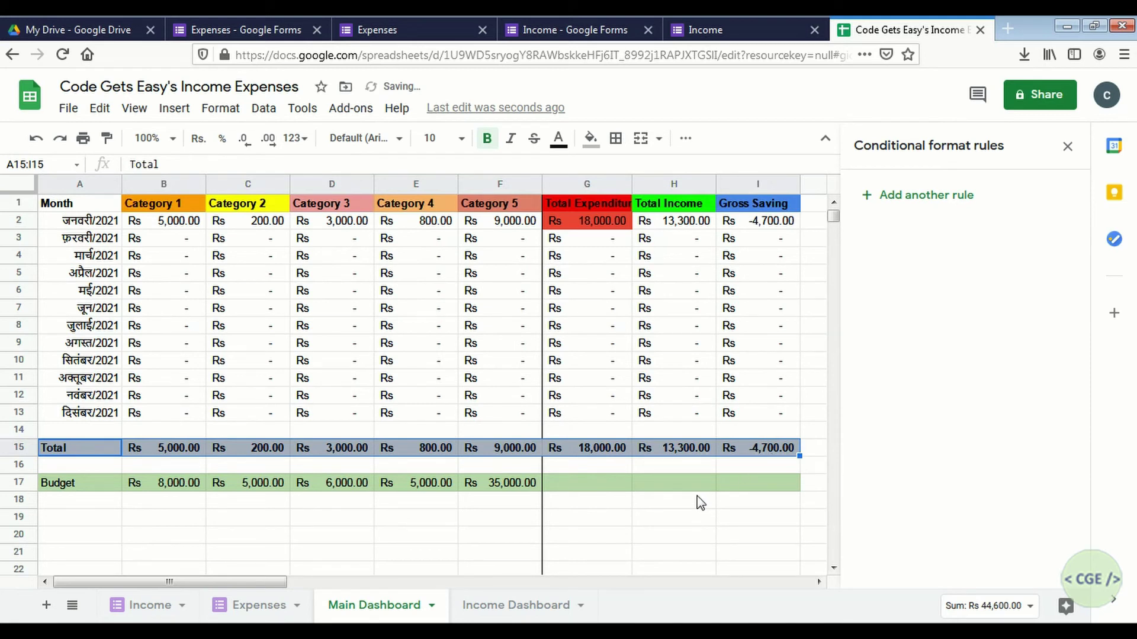
Total the category budgets in the Budget row's Total Expenditure cell with =Sum(B17:F17).
left_click(594, 491)
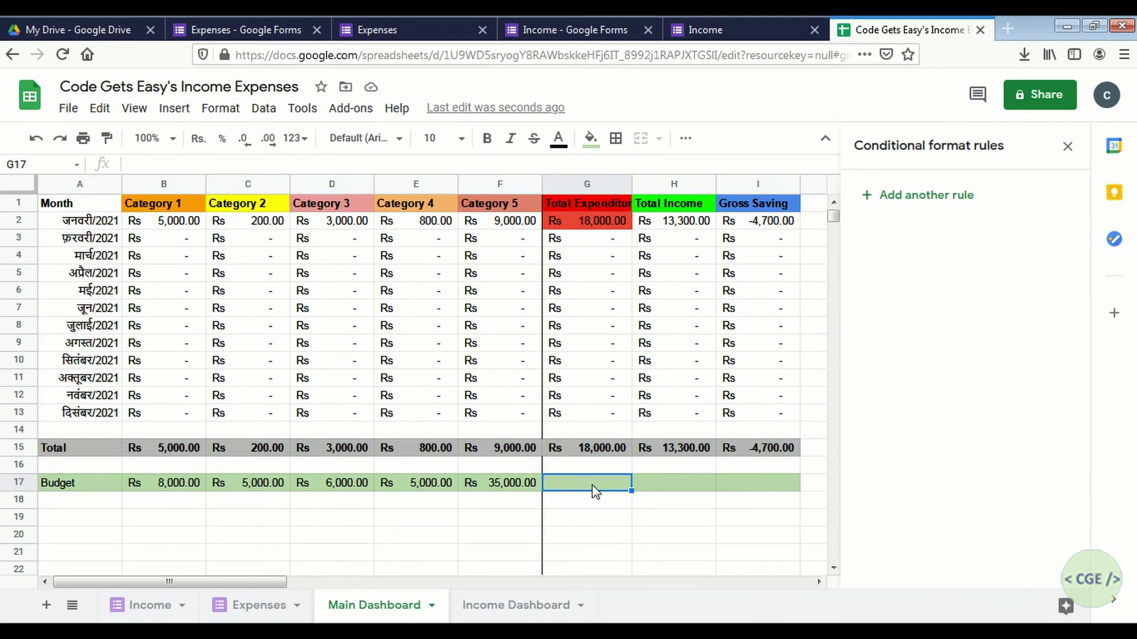
type("=Sum")
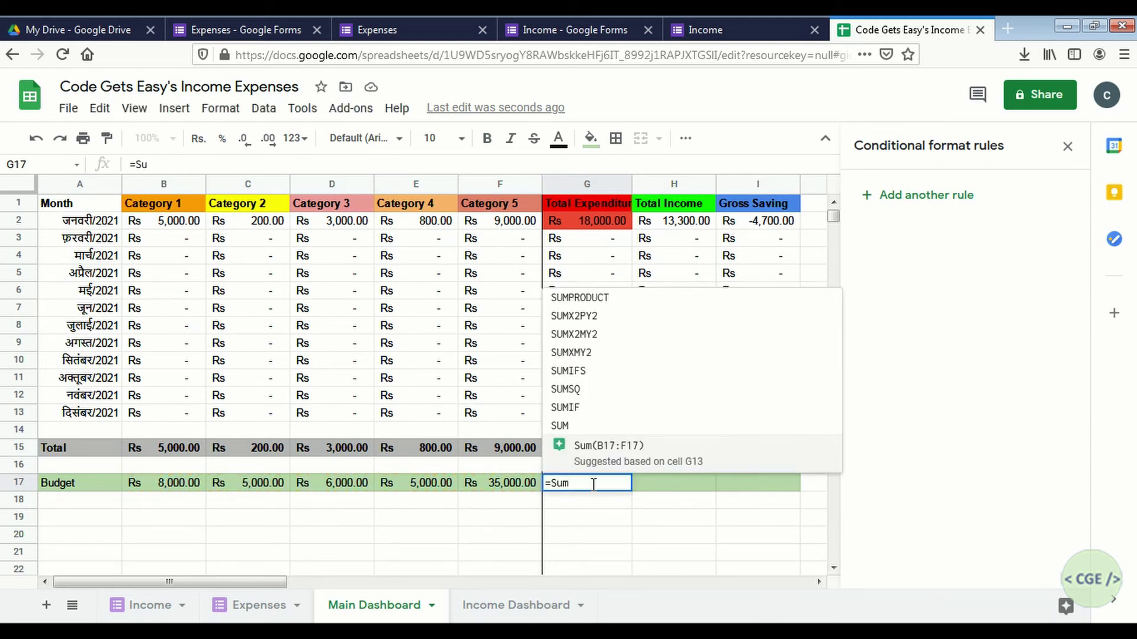
type("(")
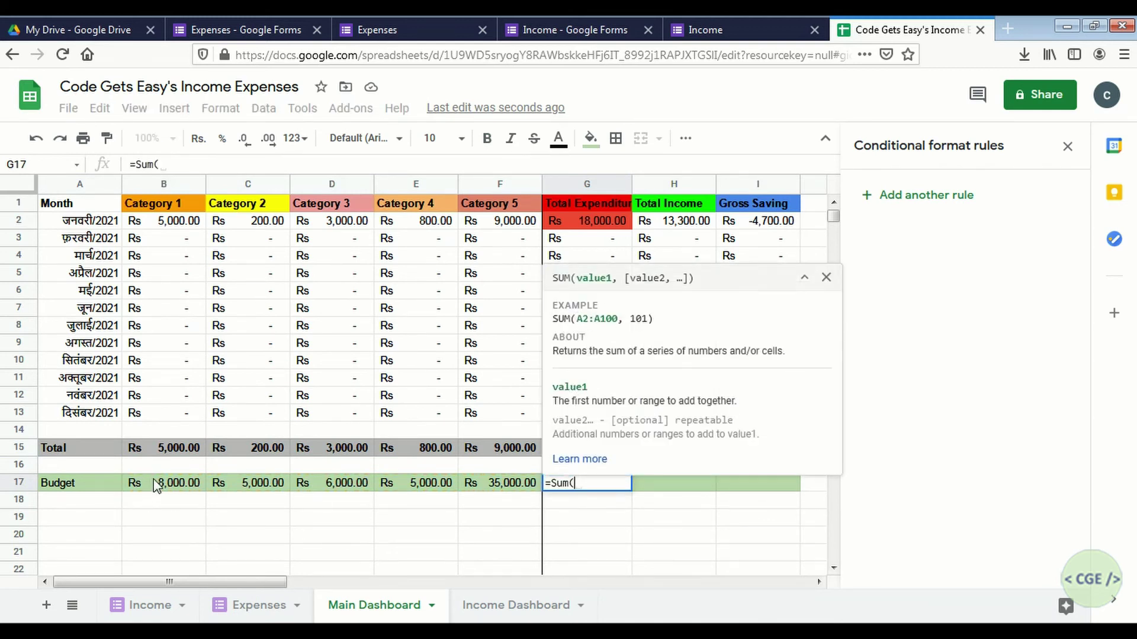
left_click_drag(156, 487, 505, 492)
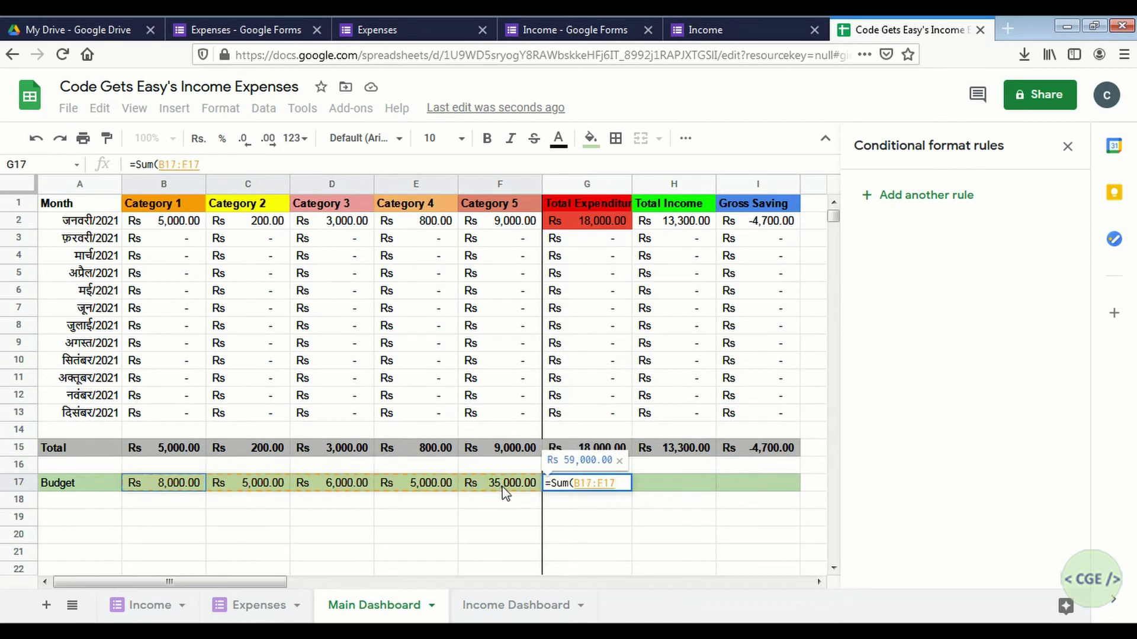
type(")")
key("Return")
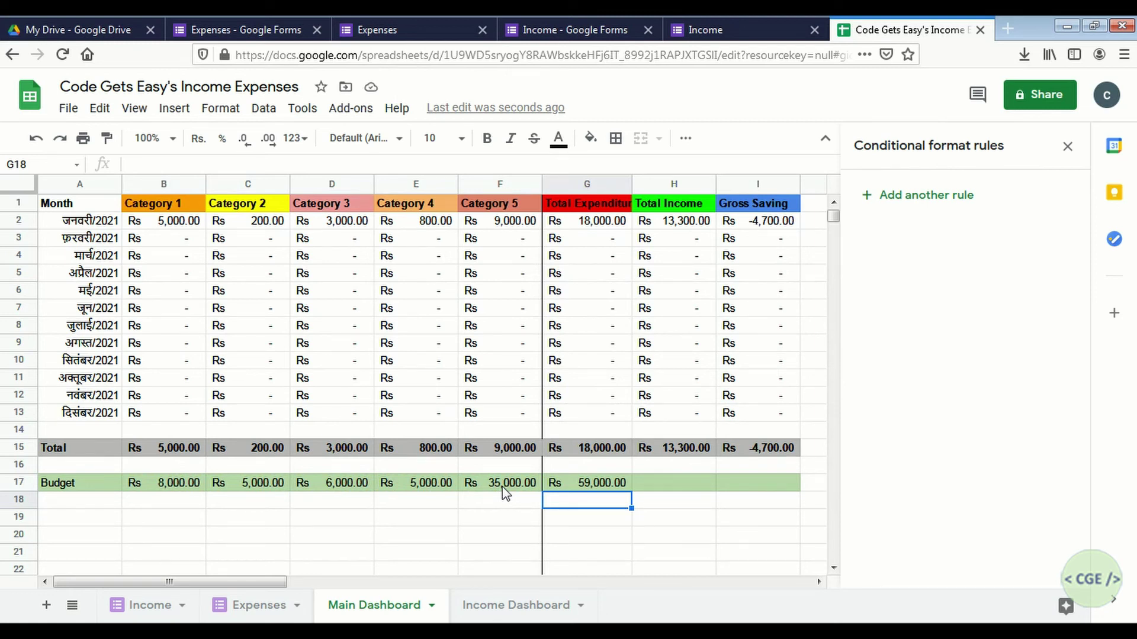
On the Income Dashboard, make the header row A1:E1 bold and toggle bold on the month column A1:A13.
left_click(513, 605)
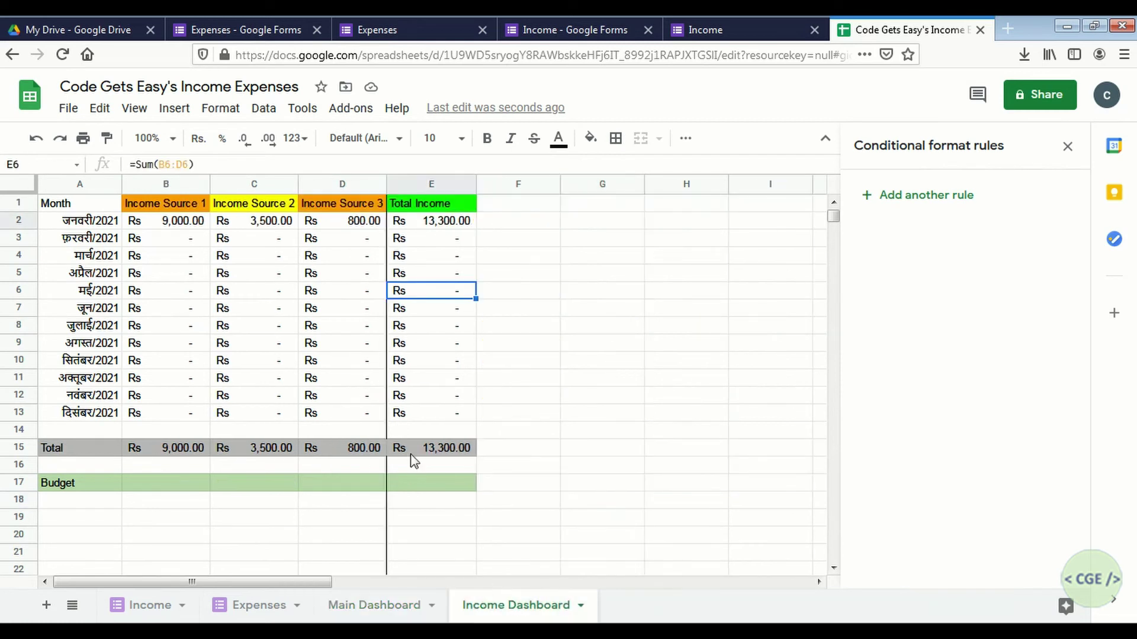
left_click(109, 207)
left_click_drag(109, 208, 430, 210)
key("ctrl+b")
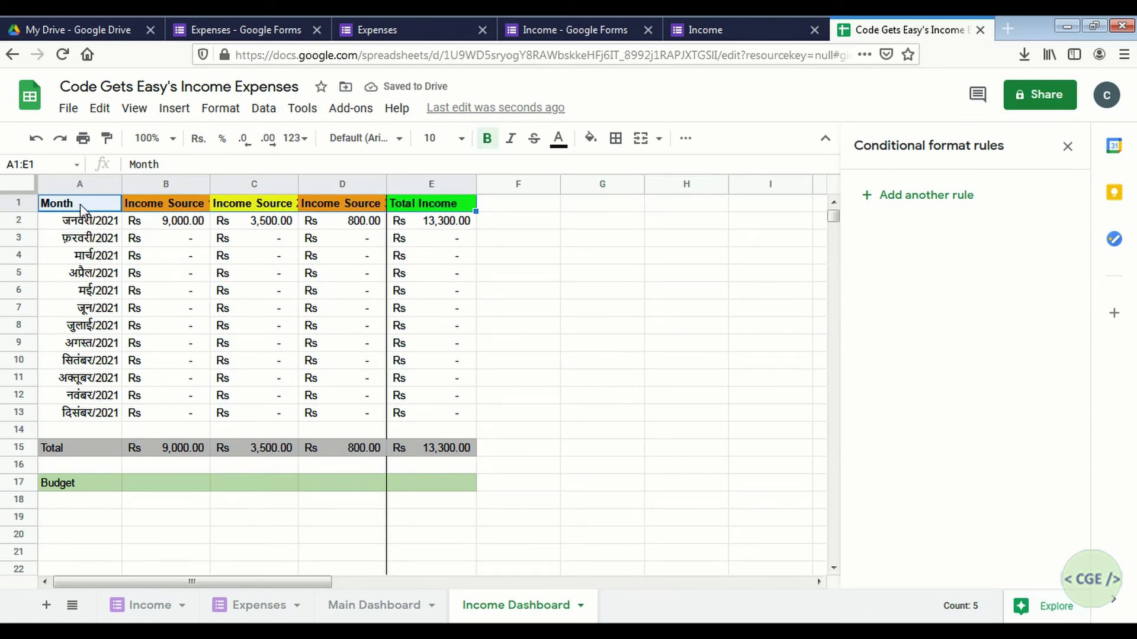
left_click_drag(80, 209, 89, 419)
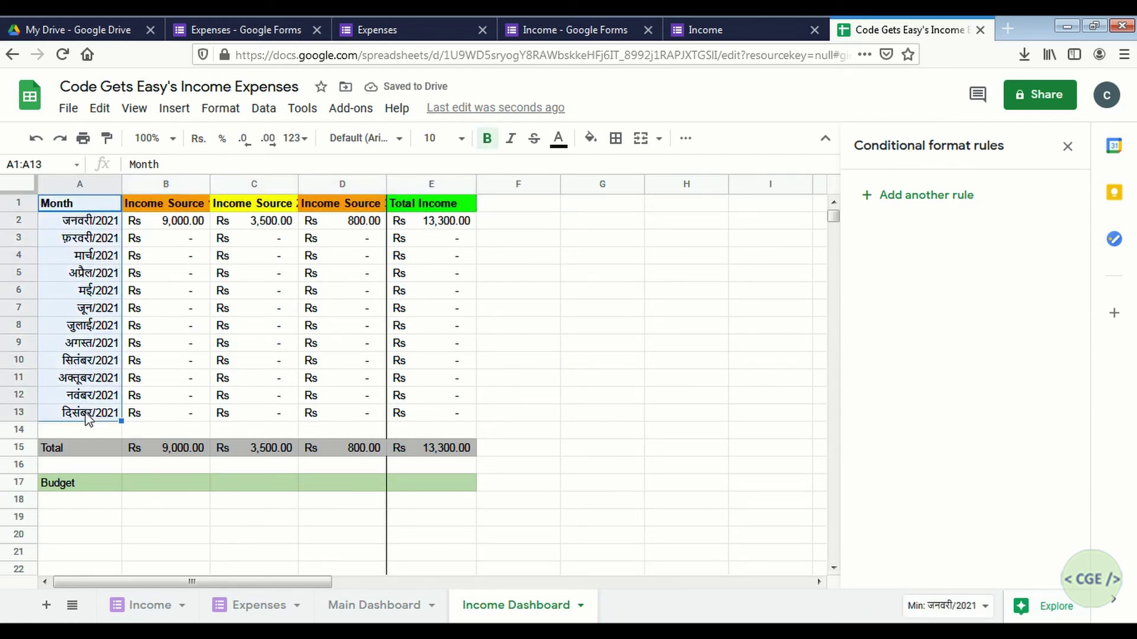
key("ctrl+b")
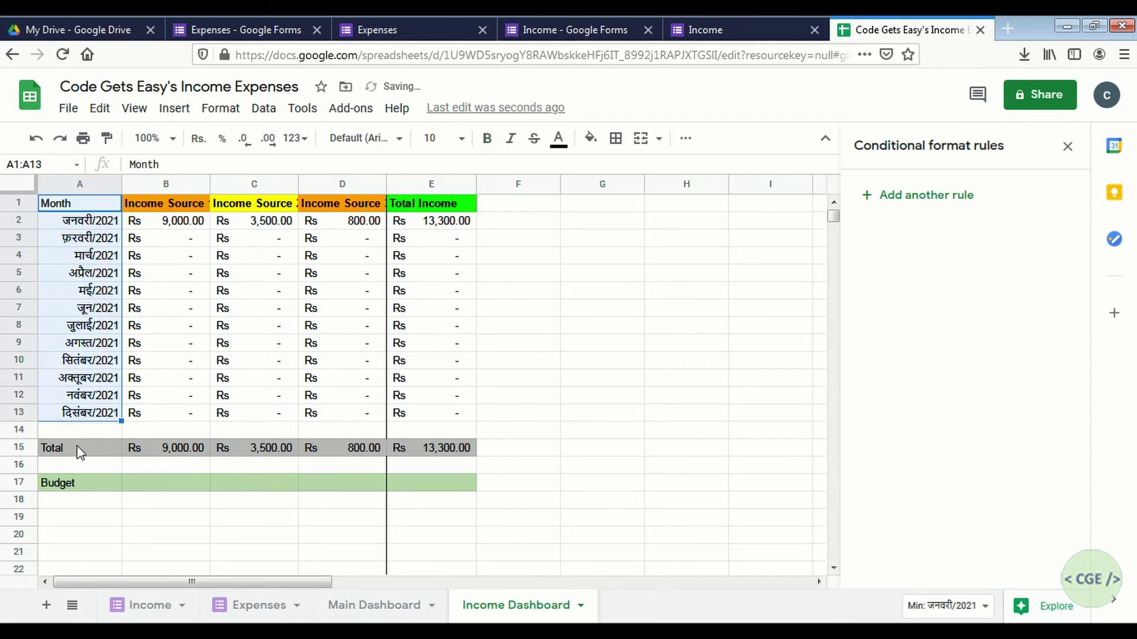
Make the Income Dashboard's Total row A15:E15 bold.
left_click_drag(79, 455, 446, 455)
key("ctrl+b")
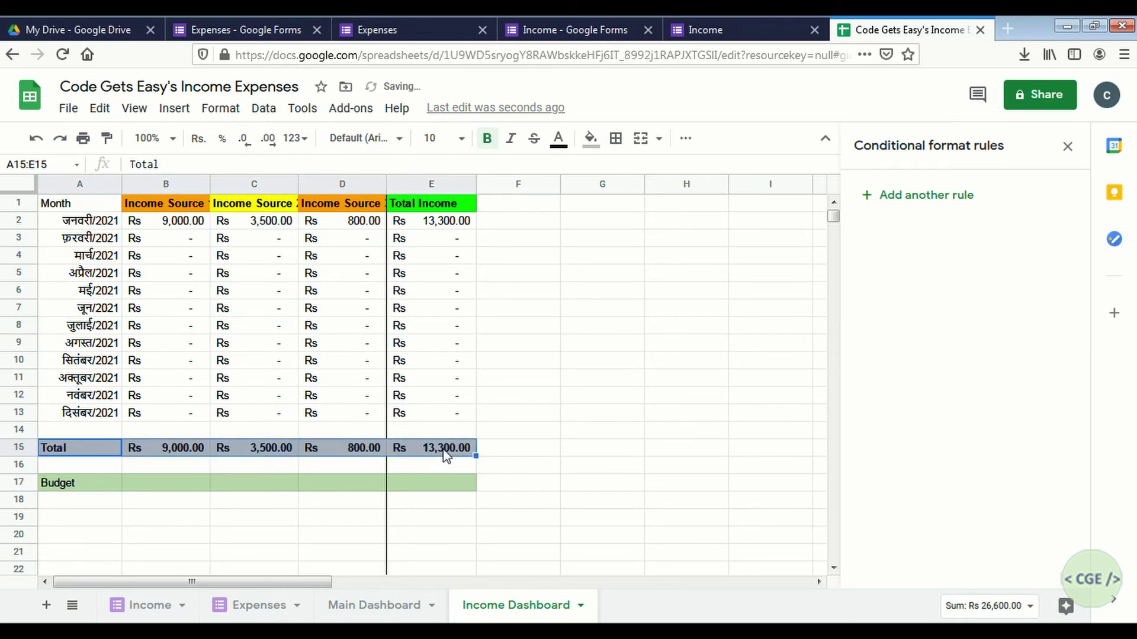
left_click(236, 401)
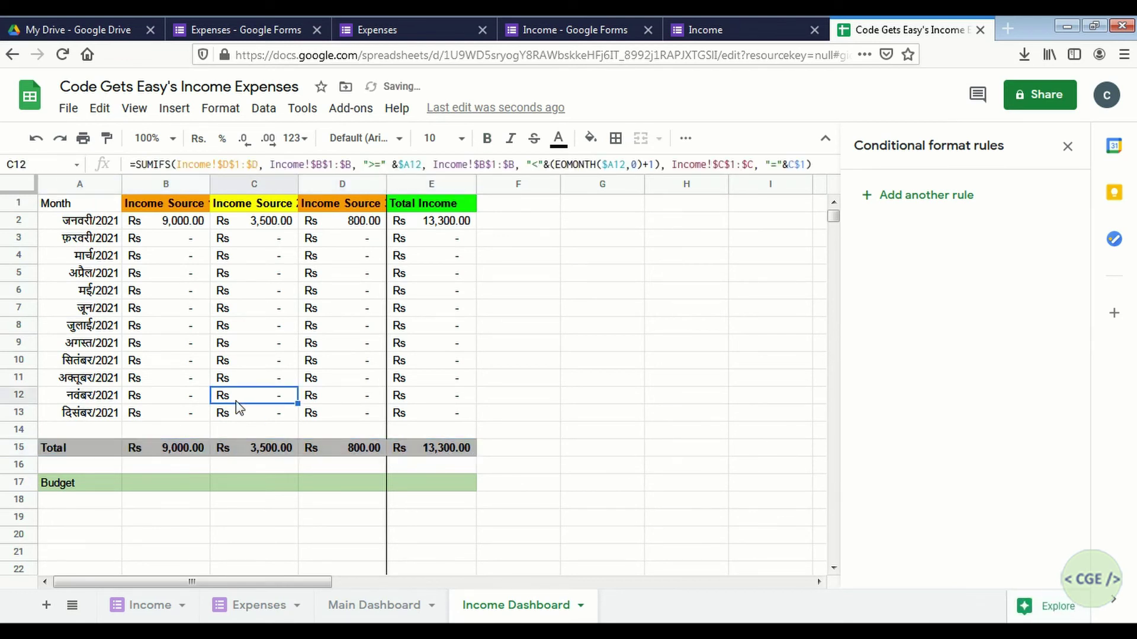
left_click(103, 350)
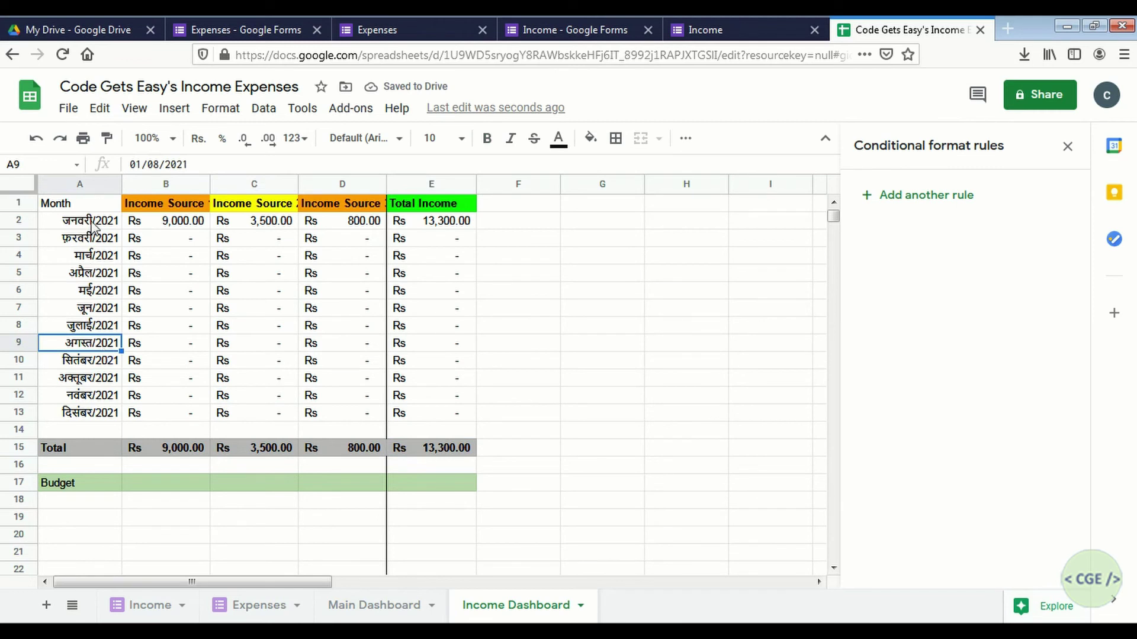
Make the month cells A2:A13 on the Income Dashboard bold.
left_click_drag(93, 224, 100, 415)
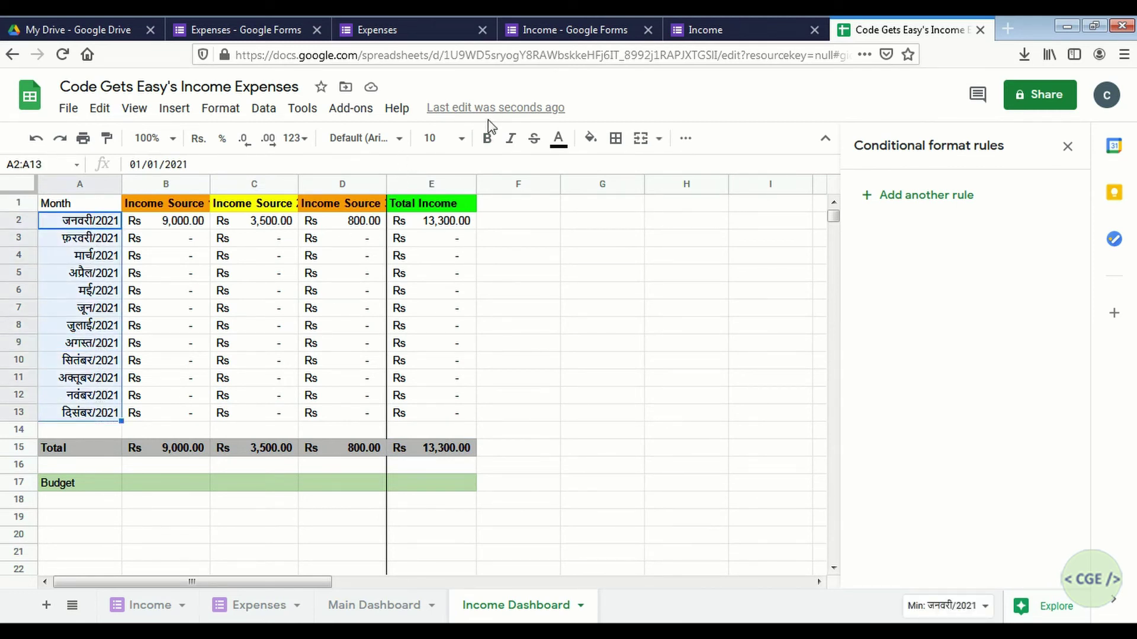
left_click(489, 142)
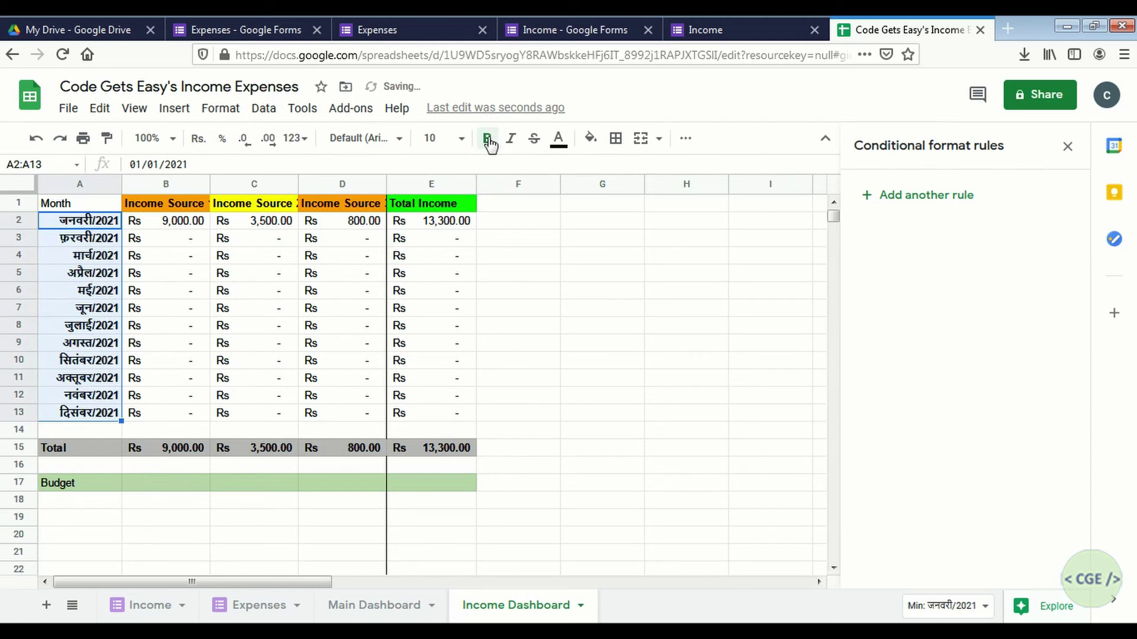
left_click(244, 316)
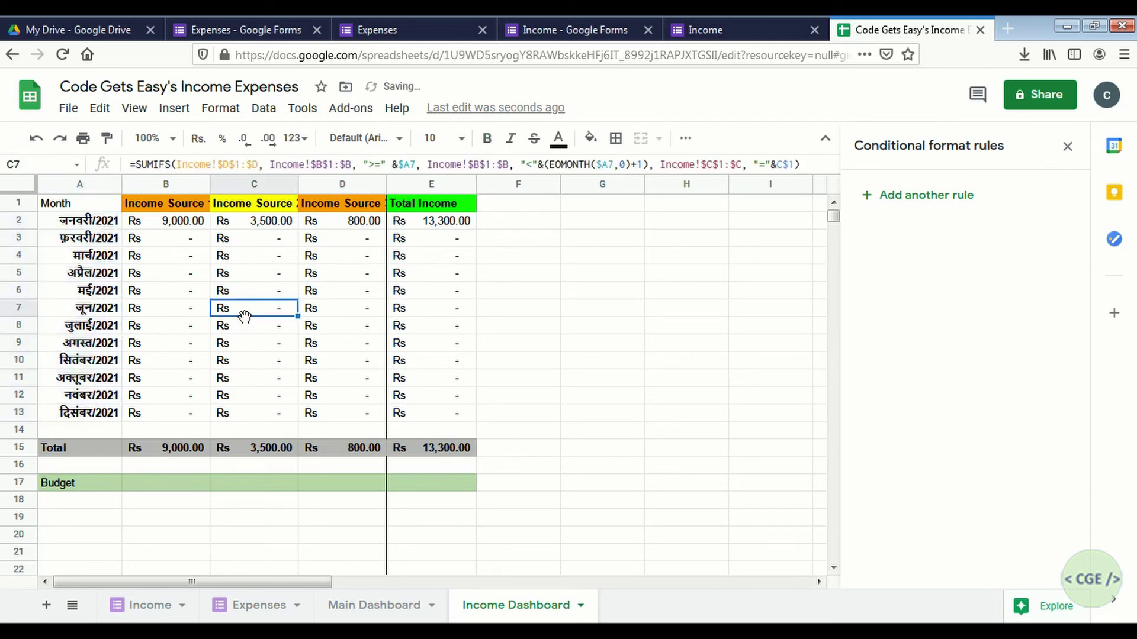
Make the month cells A2:A13 on the Main Dashboard bold and close the conditional format rules.
left_click(353, 605)
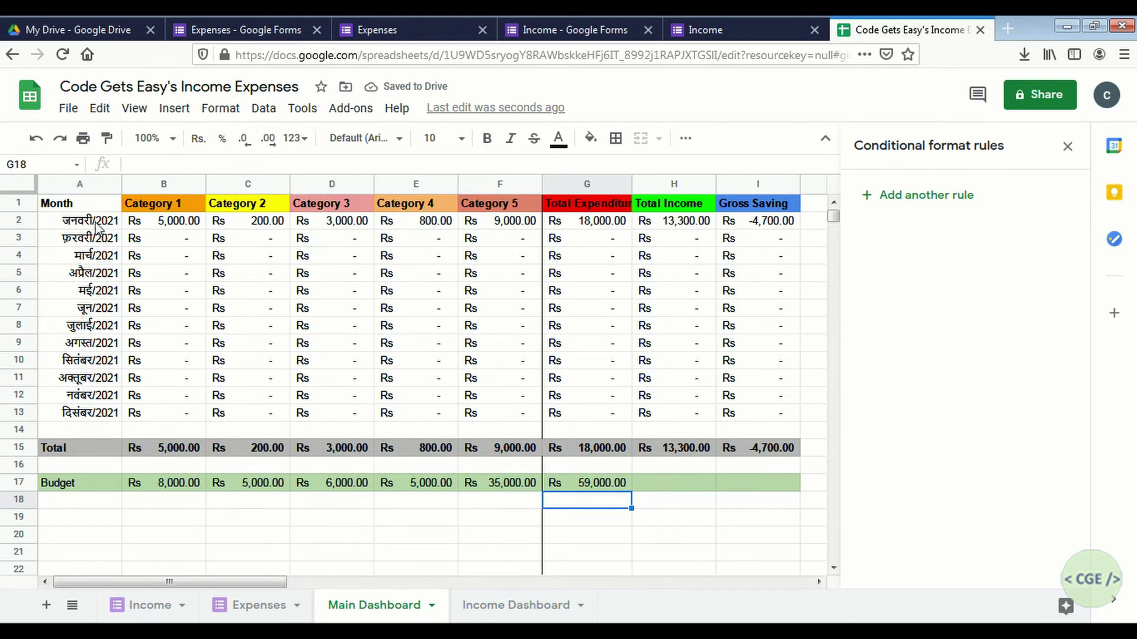
left_click_drag(98, 228, 109, 416)
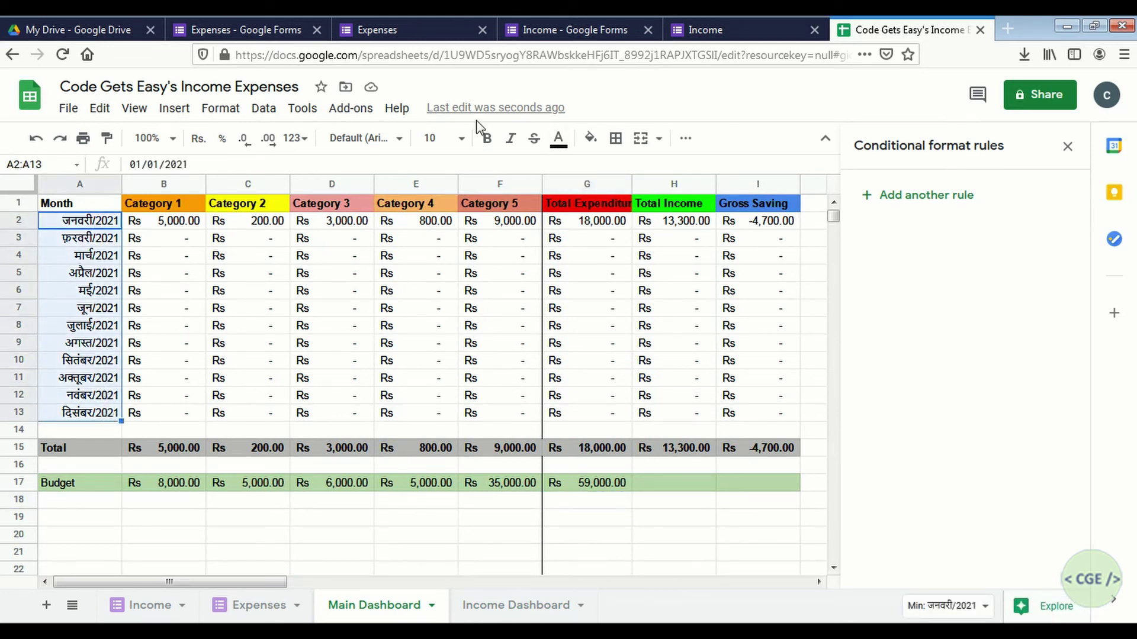
left_click(491, 144)
left_click(534, 348)
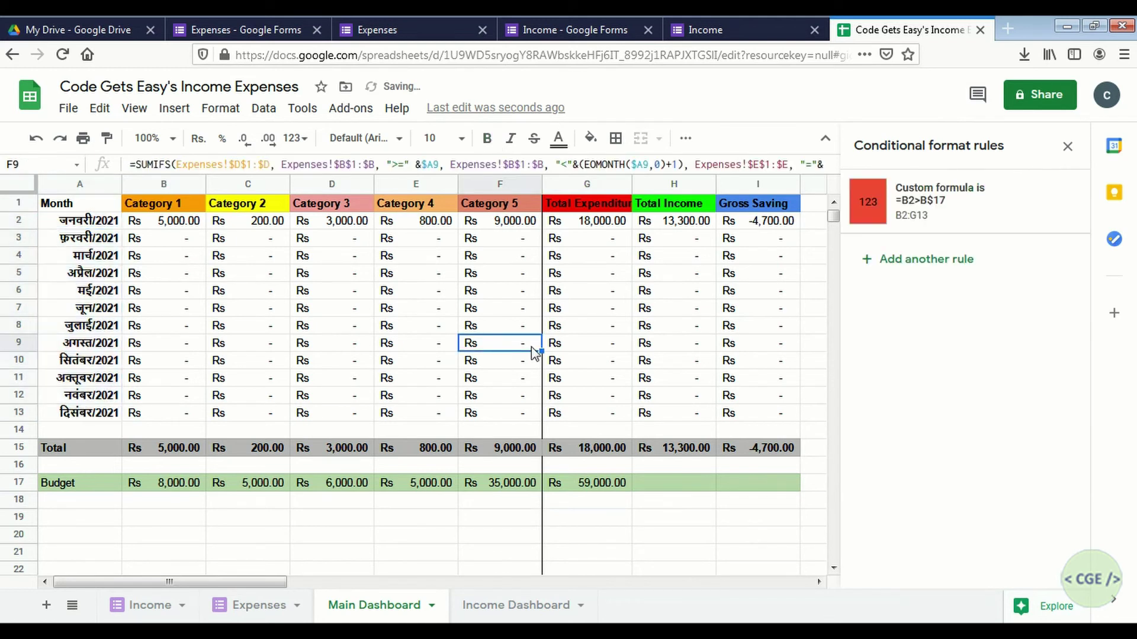
left_click(1068, 146)
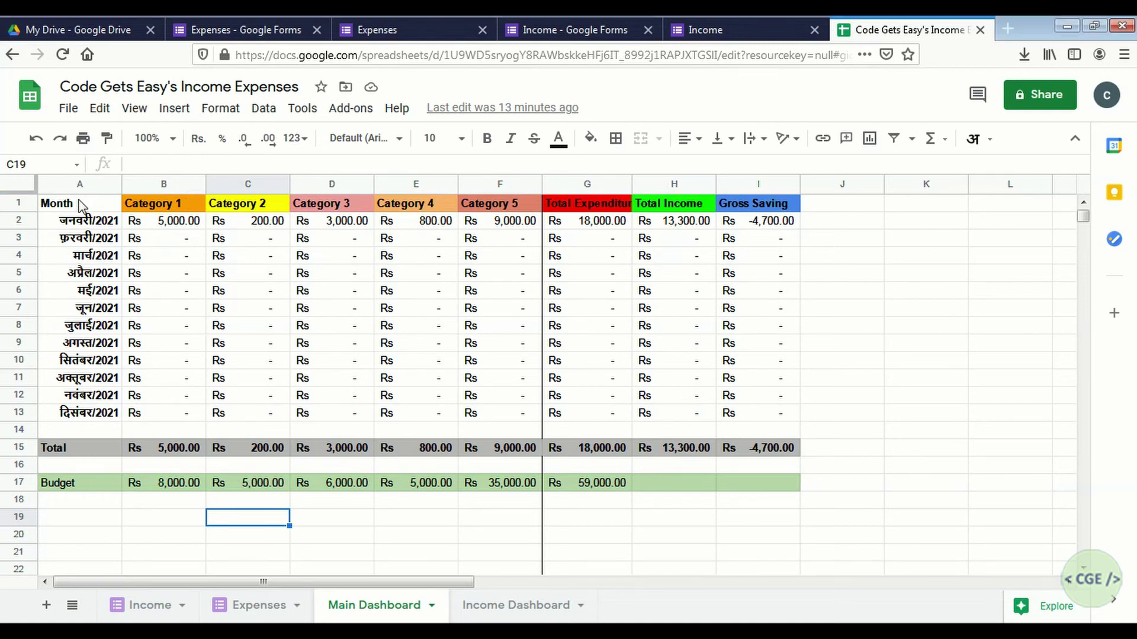
Insert a chart of the monthly category data A1:F13 and place it below the Budget row, starting at row 19.
left_click_drag(81, 206, 520, 422)
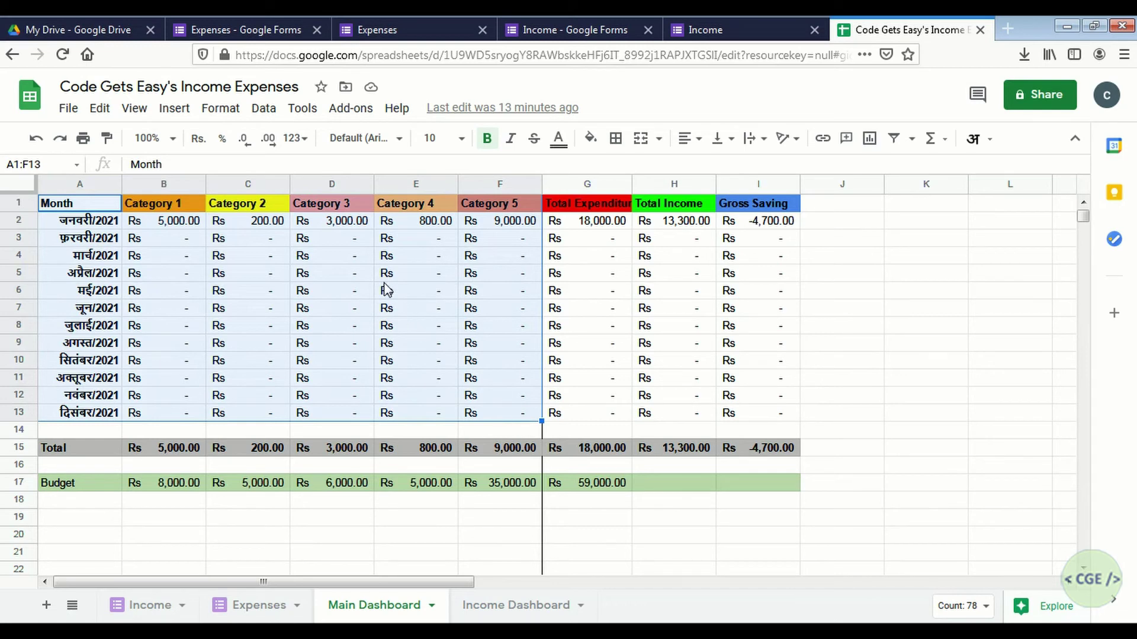
left_click(186, 113)
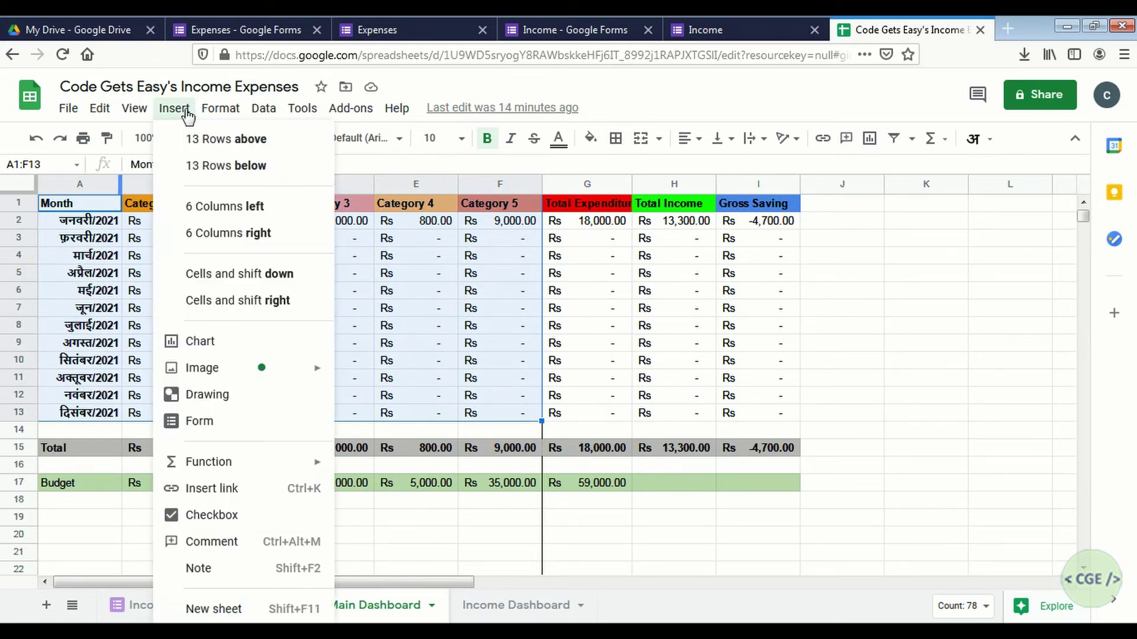
left_click(205, 342)
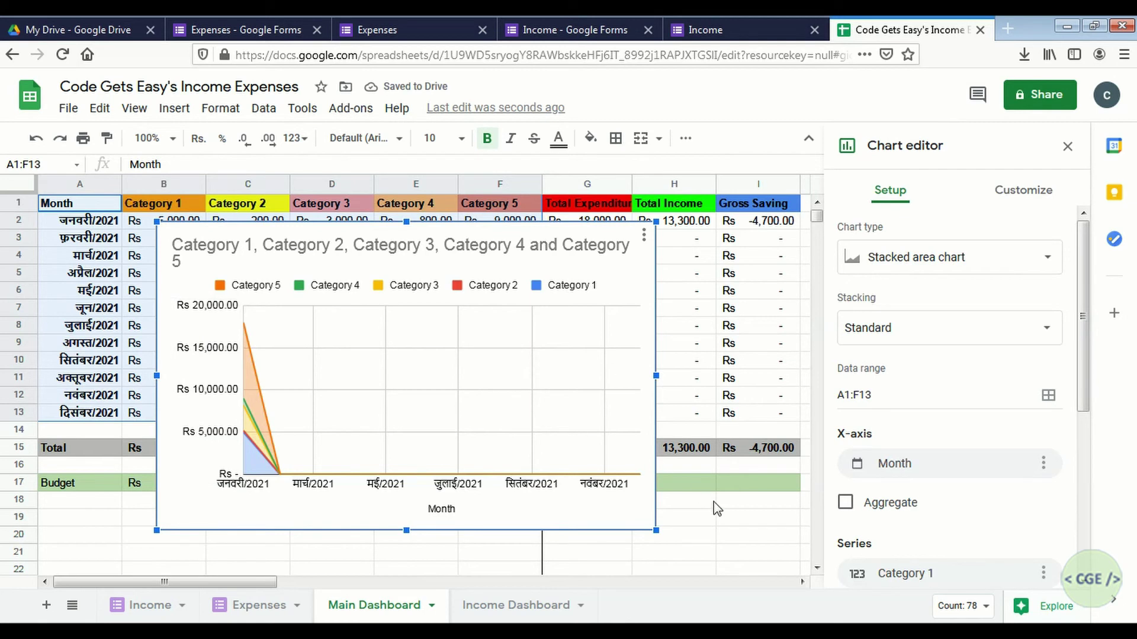
scroll(817, 570, "down", 2)
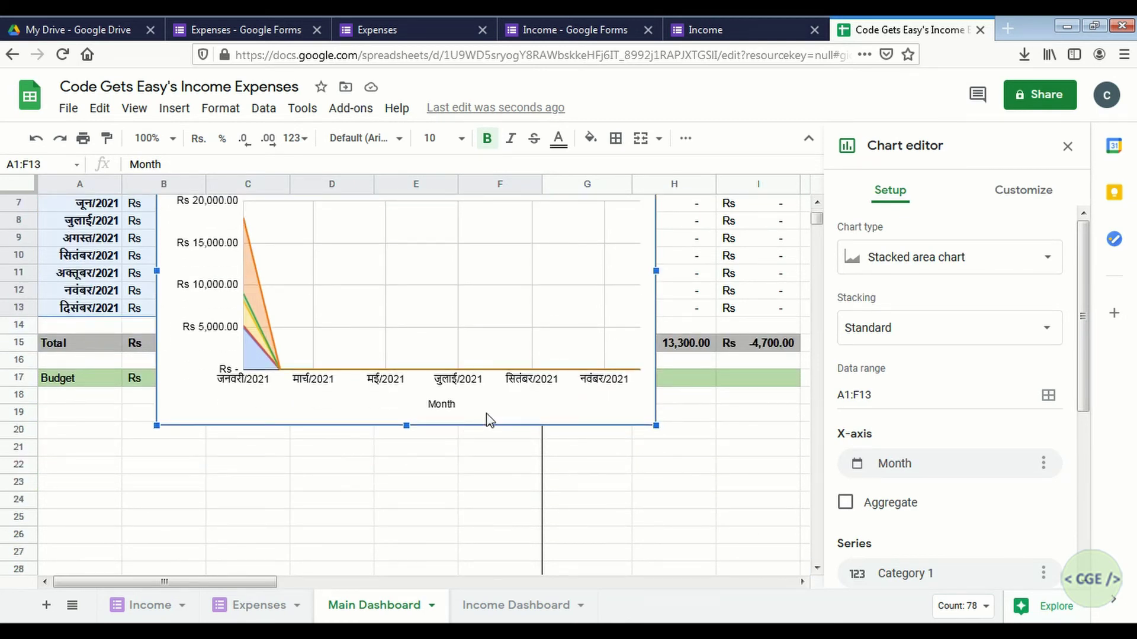
left_click_drag(486, 417, 447, 565)
left_click_drag(447, 476, 398, 564)
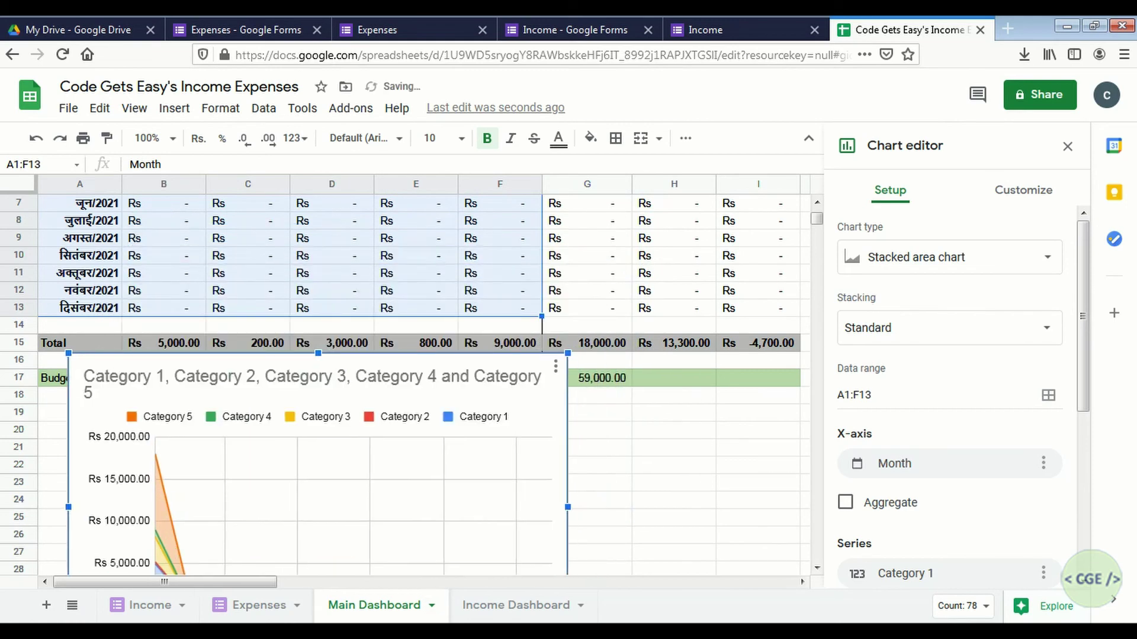
scroll(817, 570, "down", 2)
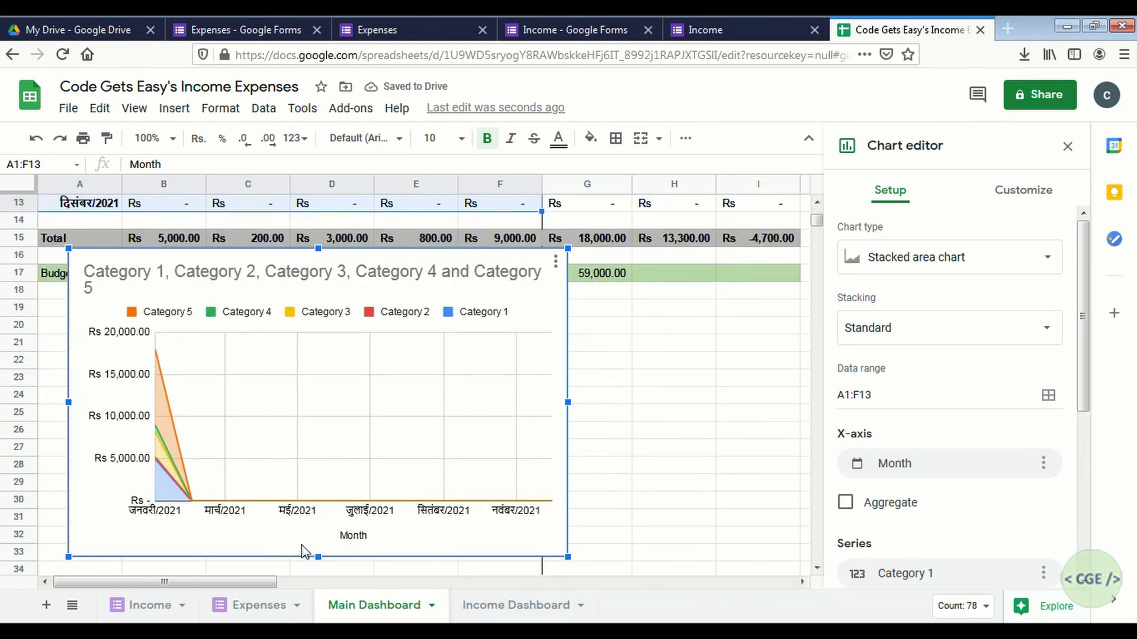
left_click_drag(304, 550, 281, 609)
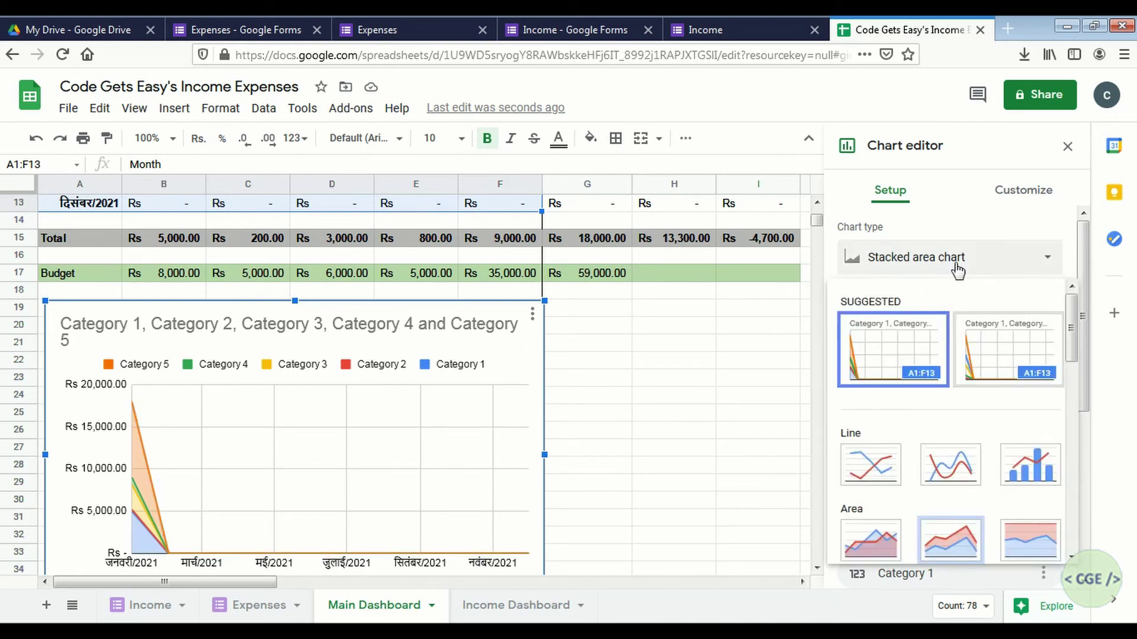
Change the chart type to a stacked bar chart.
left_click(1072, 557)
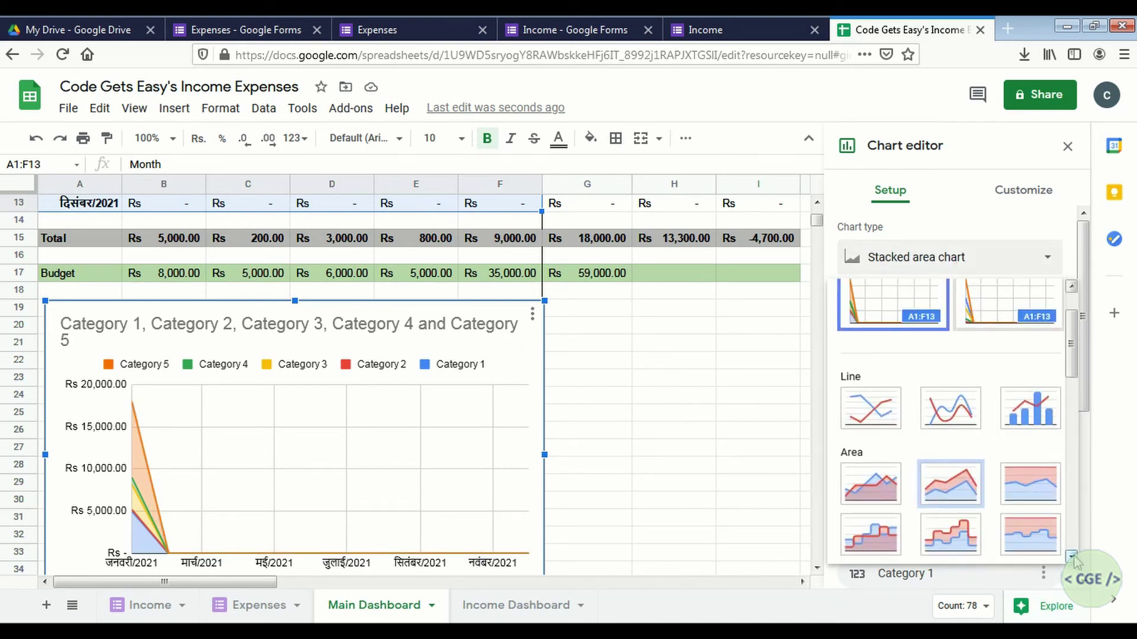
left_click(1074, 560)
left_click(1009, 270)
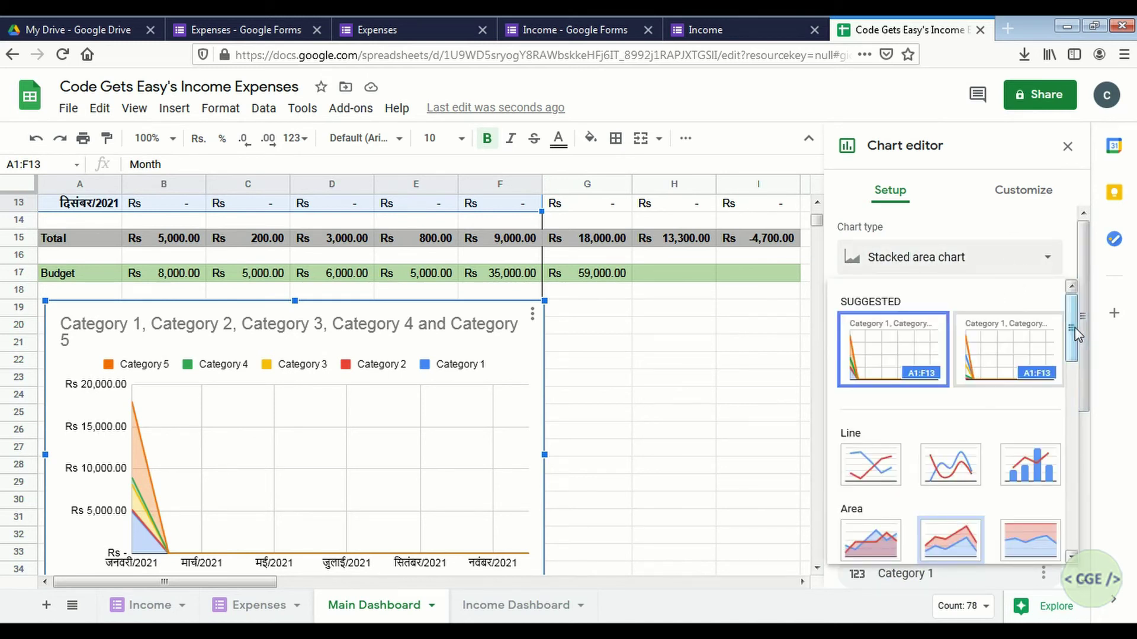
left_click_drag(1074, 334, 1071, 418)
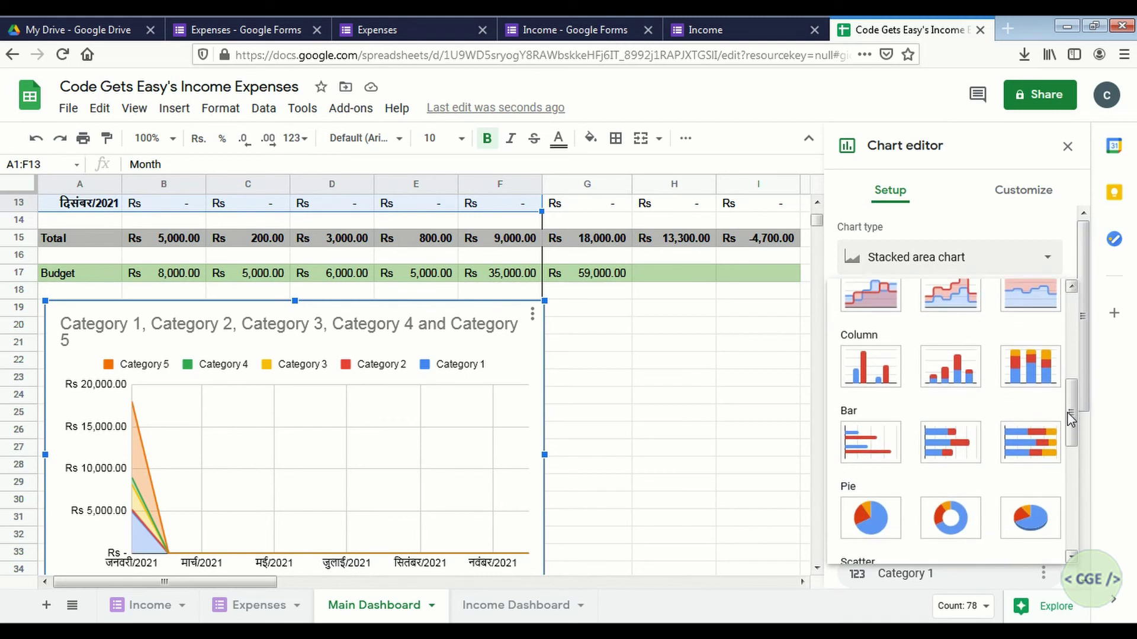
left_click(958, 455)
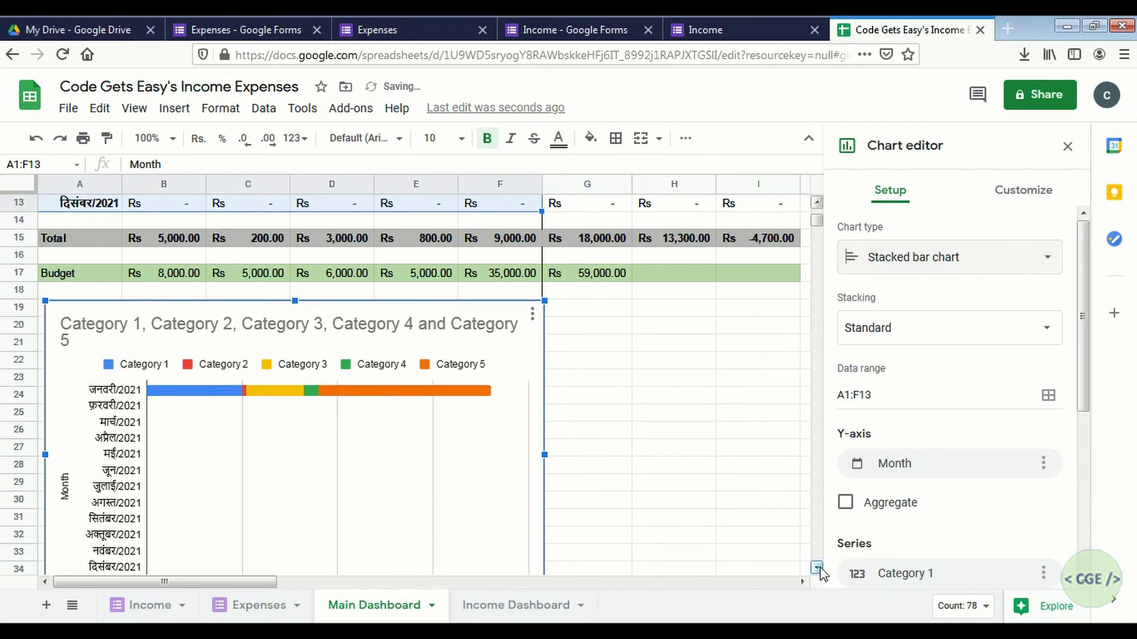
scroll(820, 570, "down", 4)
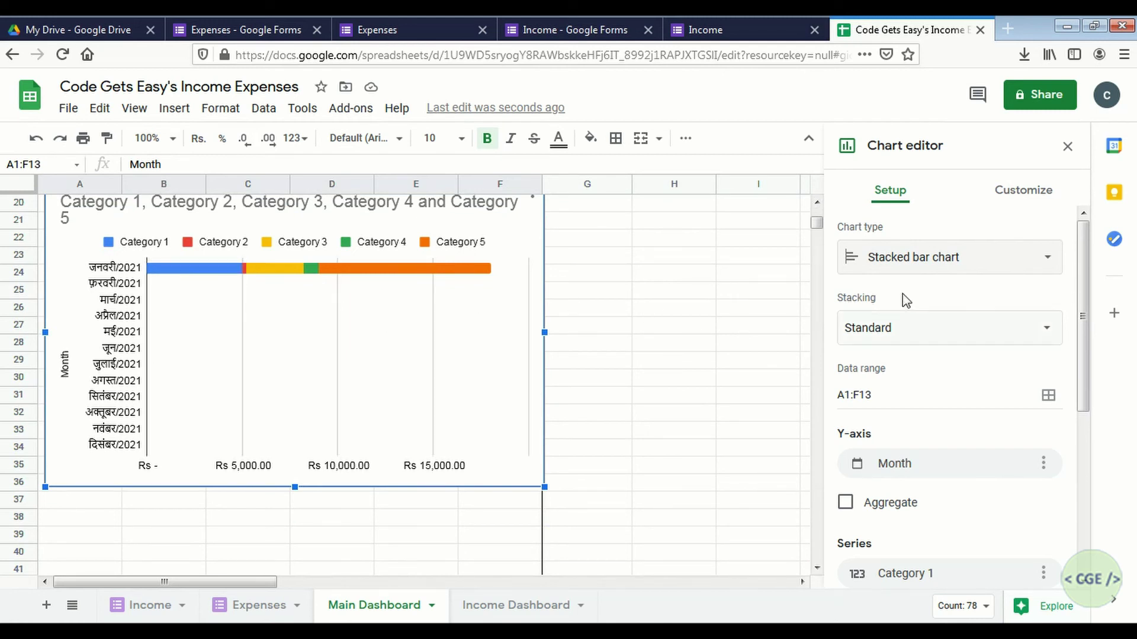
Set the chart title to "Yearly BreakDown" and leave the chart editor.
left_click(1024, 194)
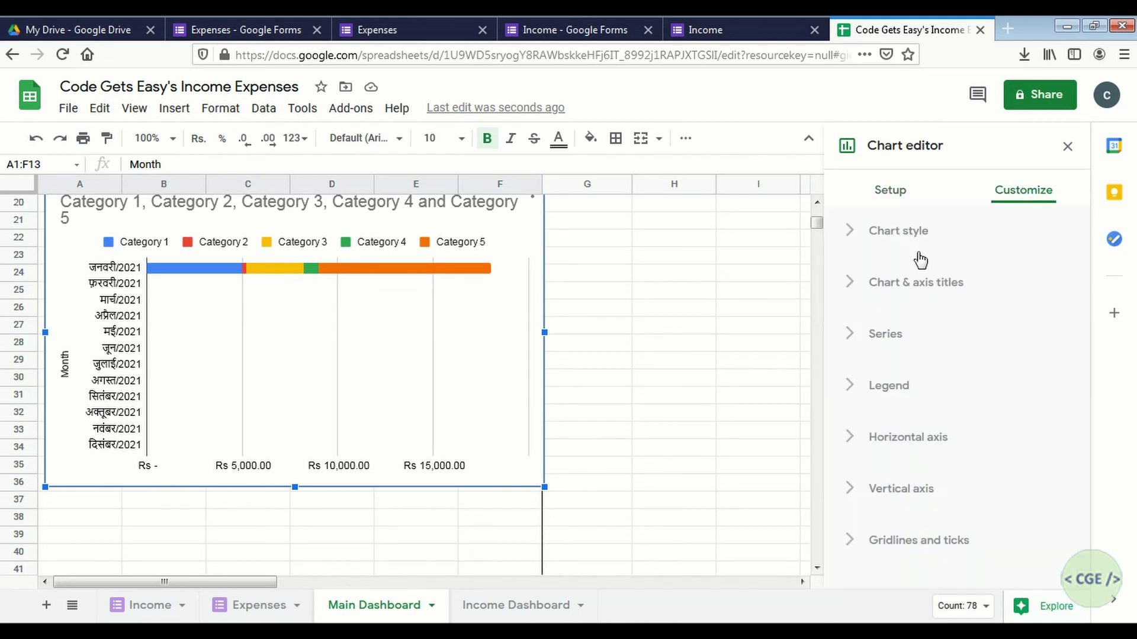
left_click(857, 288)
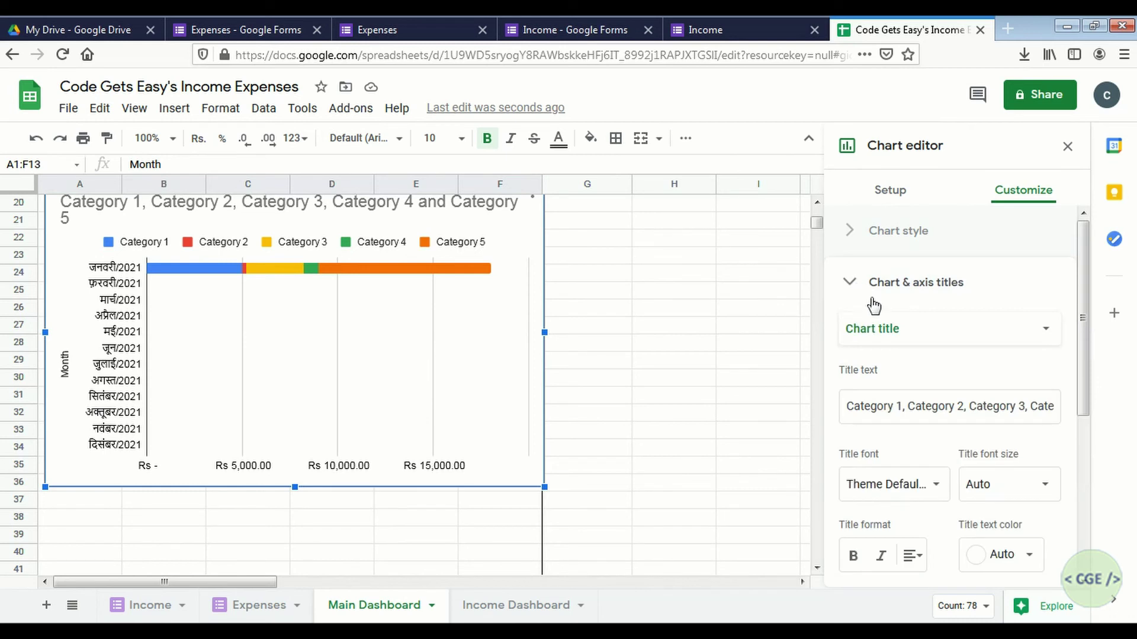
left_click(863, 409)
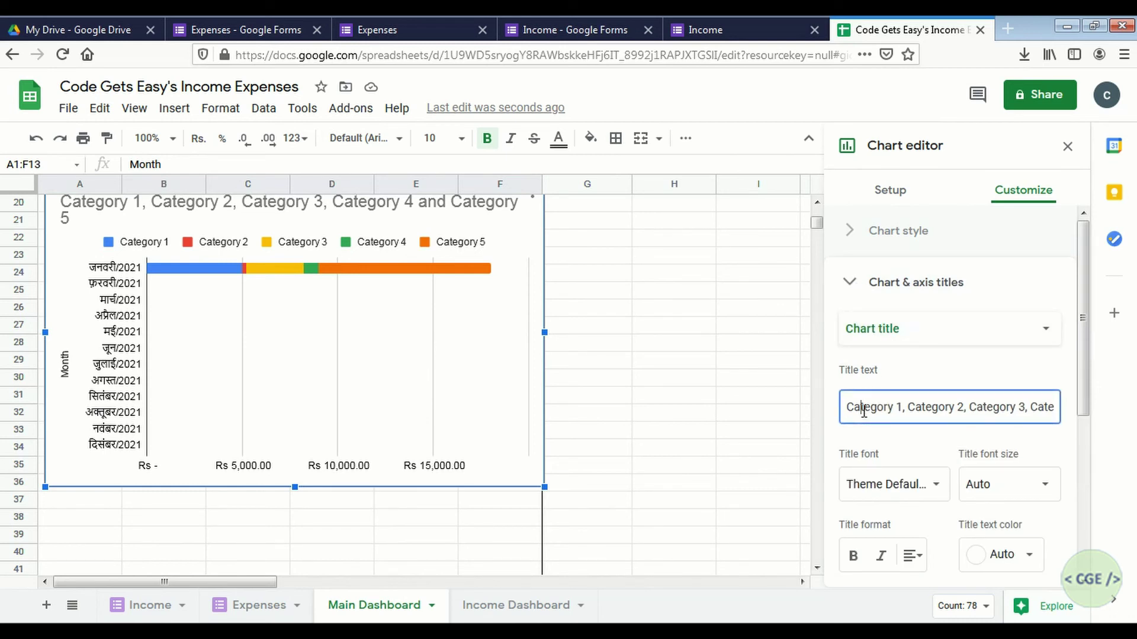
key("ctrl+a")
type("Y")
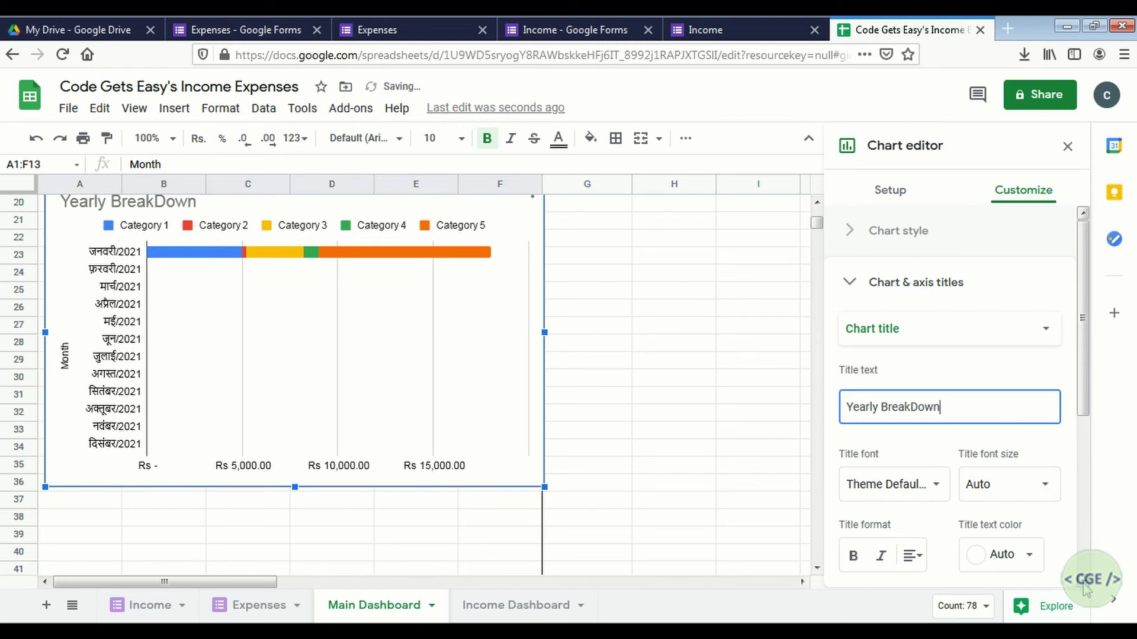
scroll(1086, 588, "down", 3)
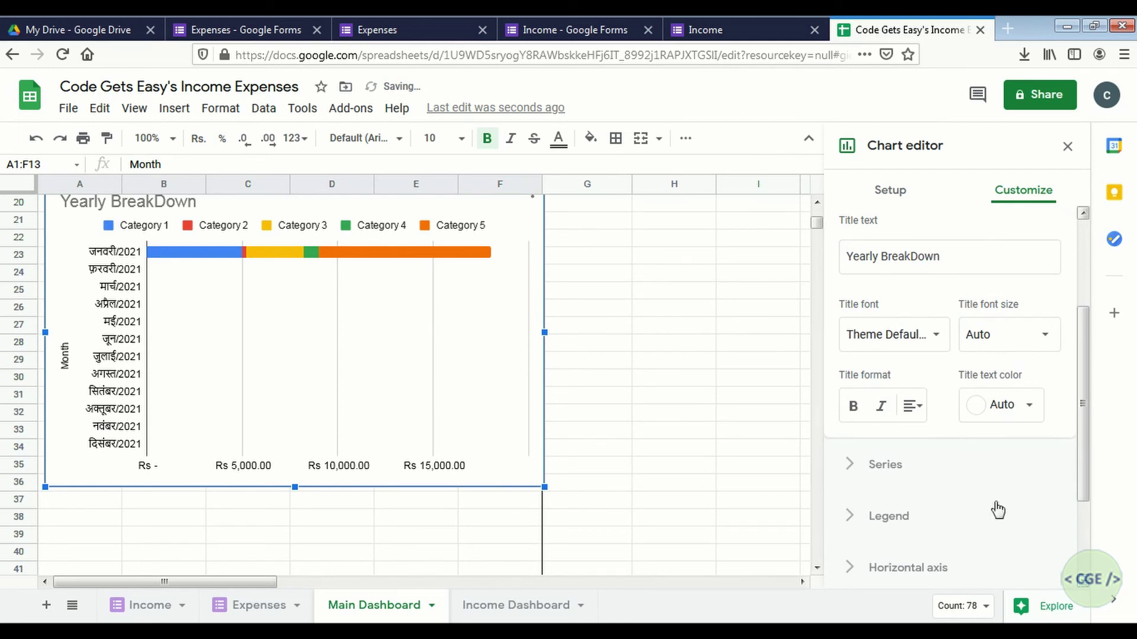
left_click(592, 279)
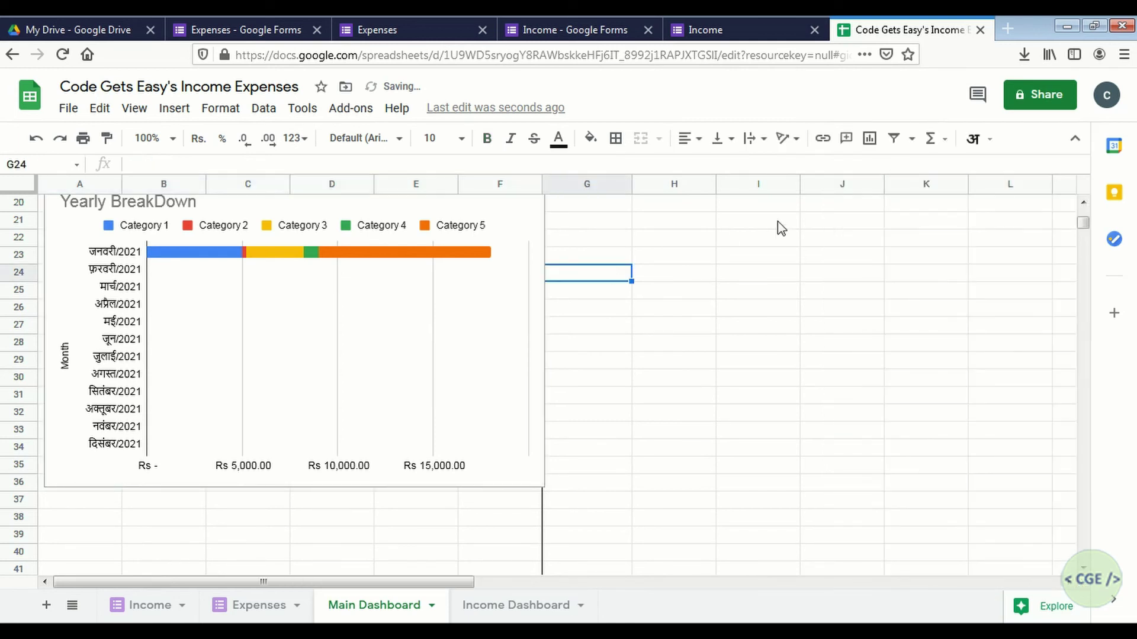
Turn on total data labels for all series of the Yearly BreakDown chart and extend the chart's right edge slightly into column G.
left_click(536, 207)
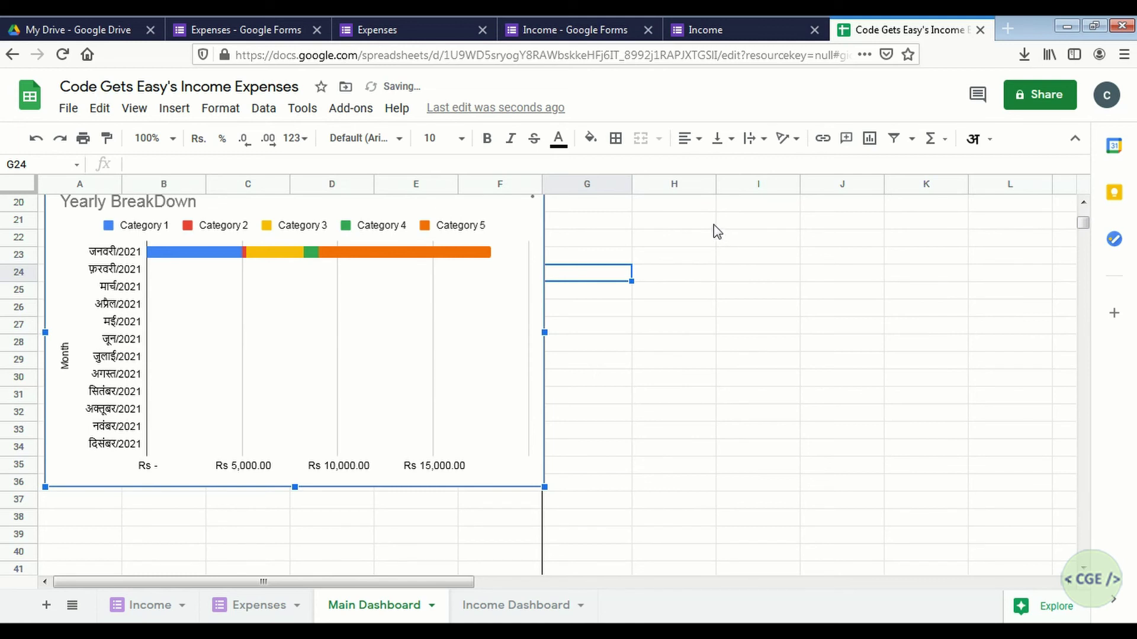
left_click(1083, 204)
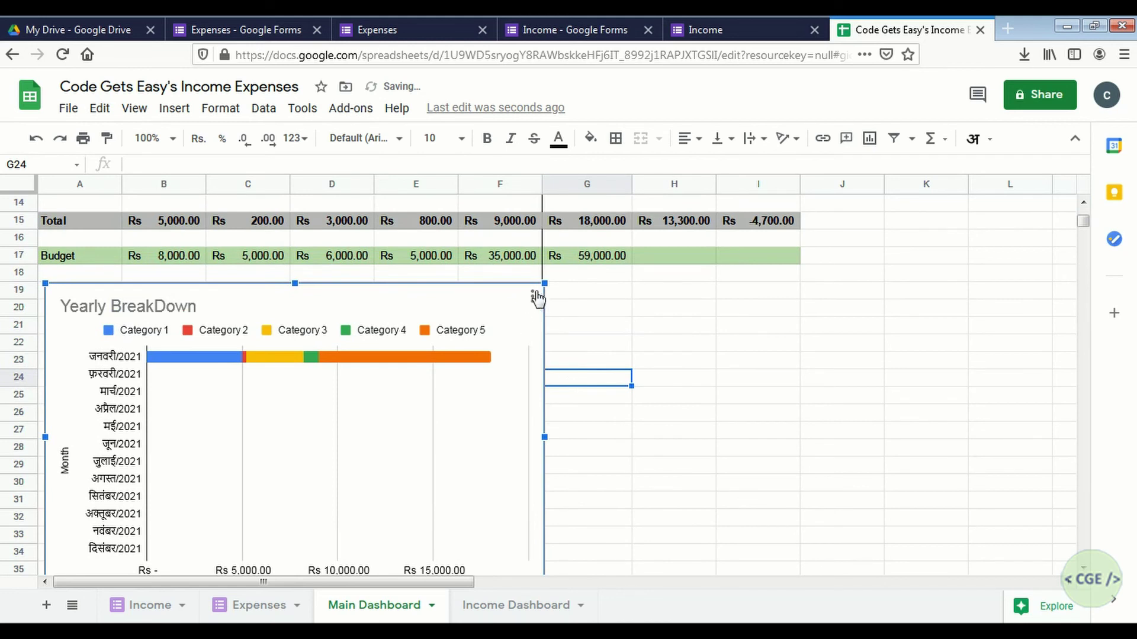
left_click(532, 296)
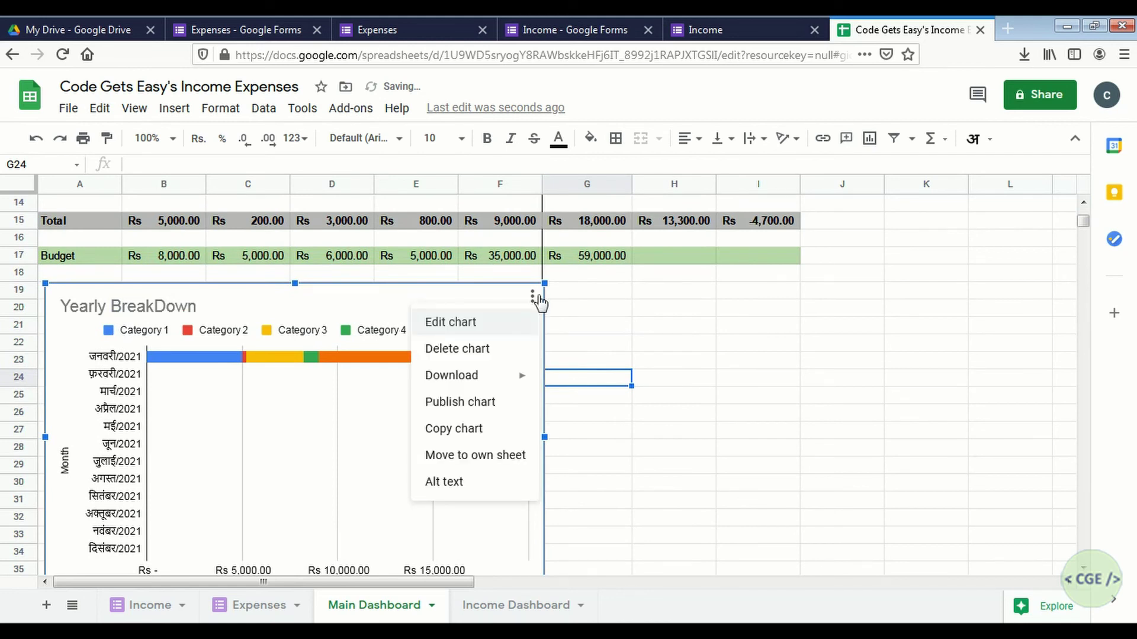
left_click(493, 324)
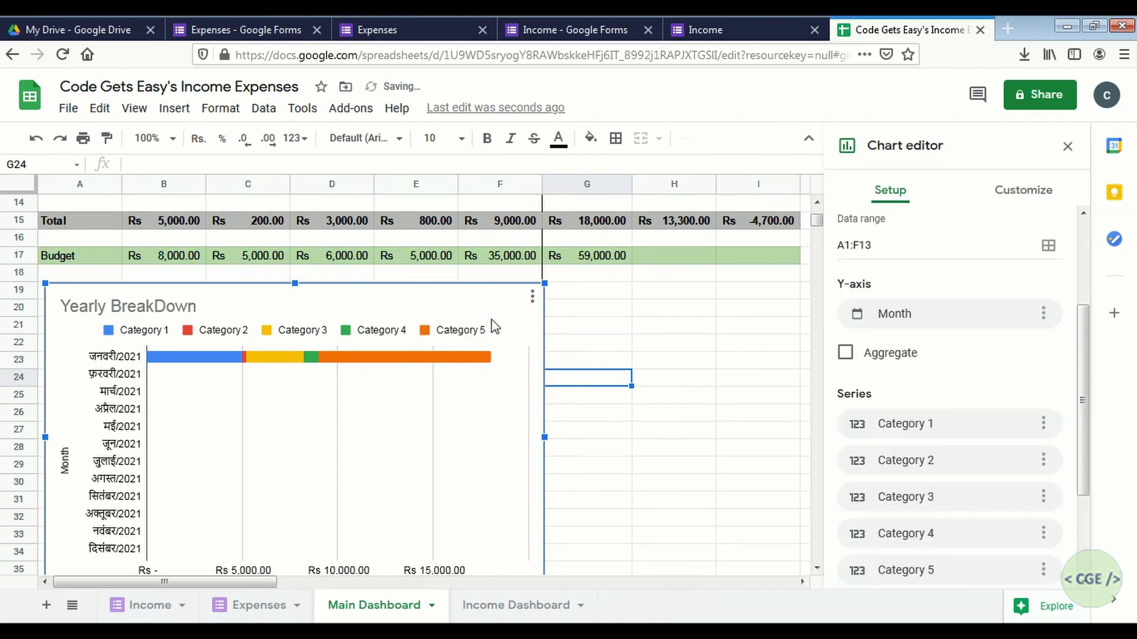
left_click(1030, 198)
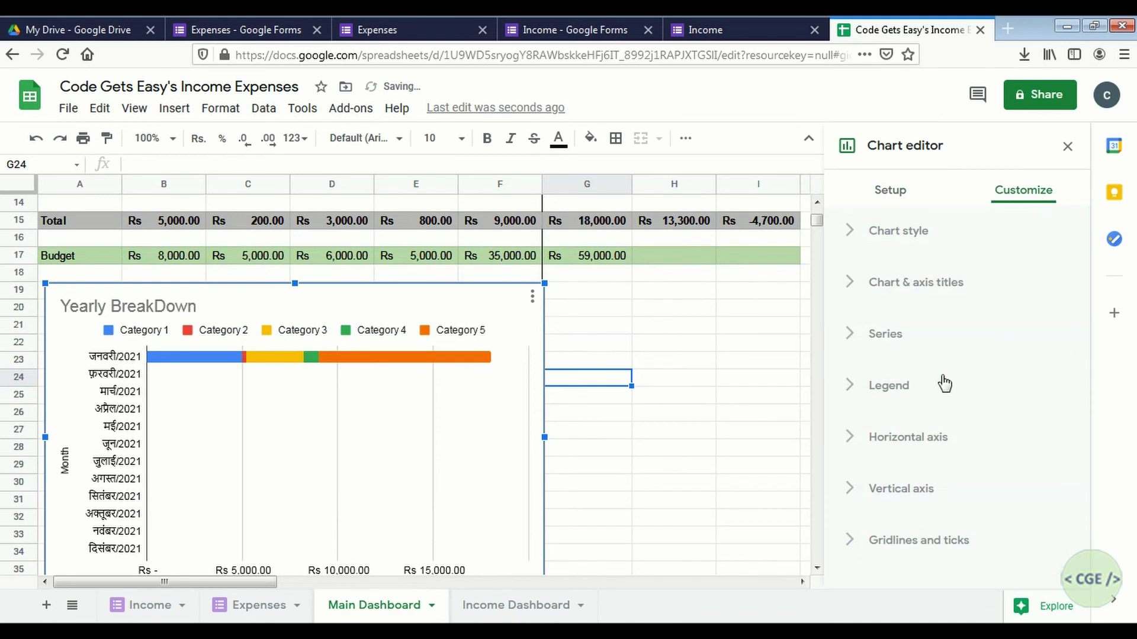
left_click(859, 340)
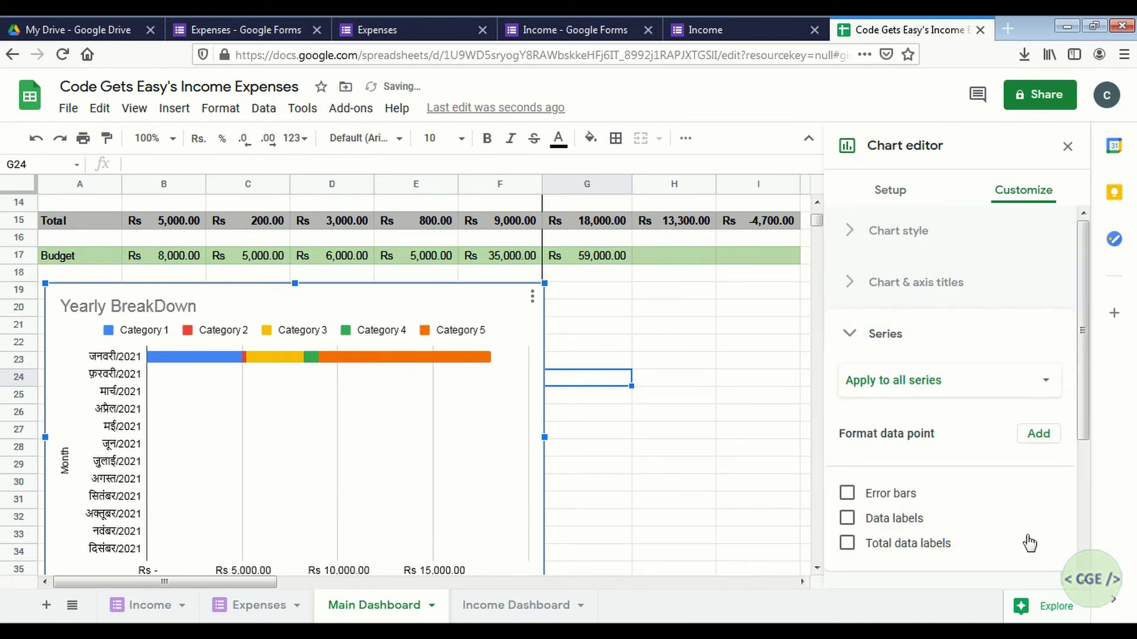
scroll(1085, 583, "down", 3)
scroll(1085, 583, "down", 5)
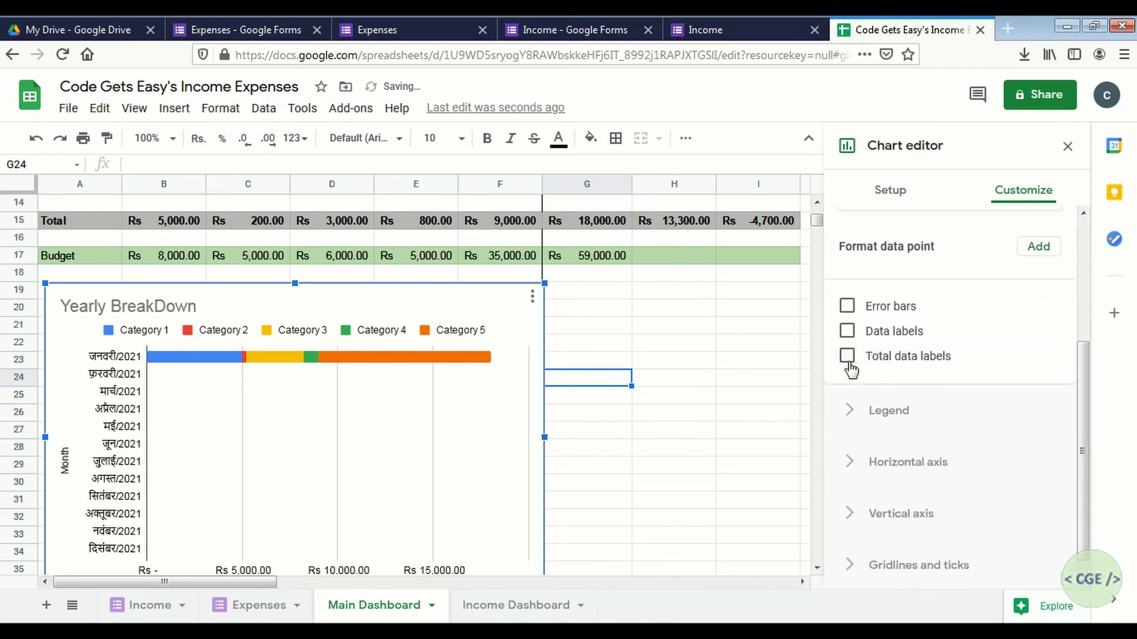
left_click(851, 362)
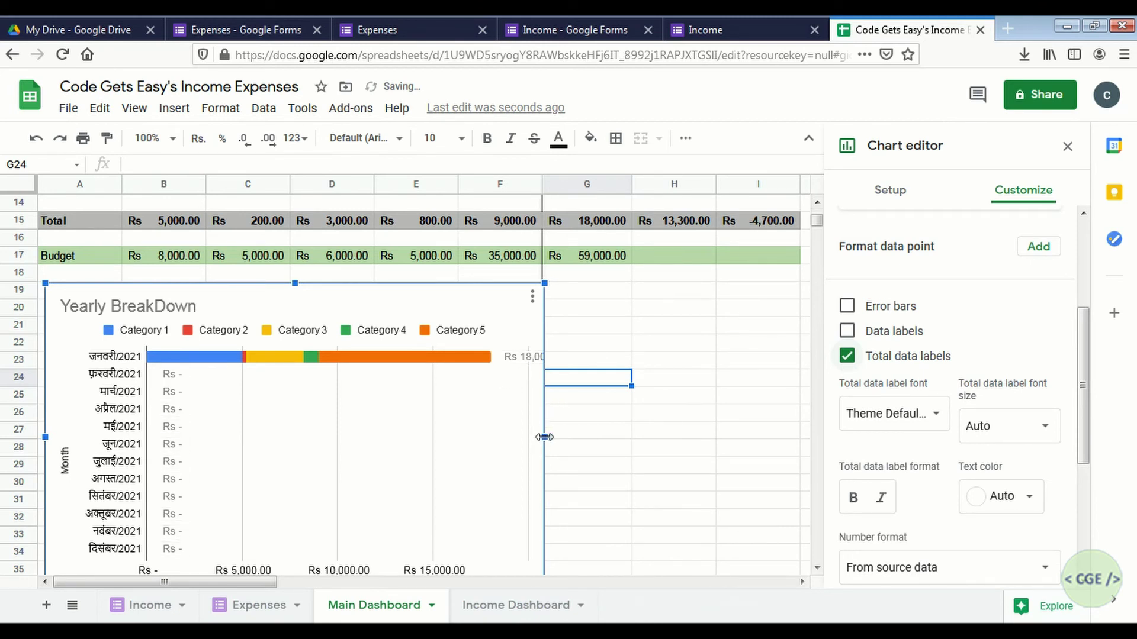
left_click_drag(544, 437, 570, 437)
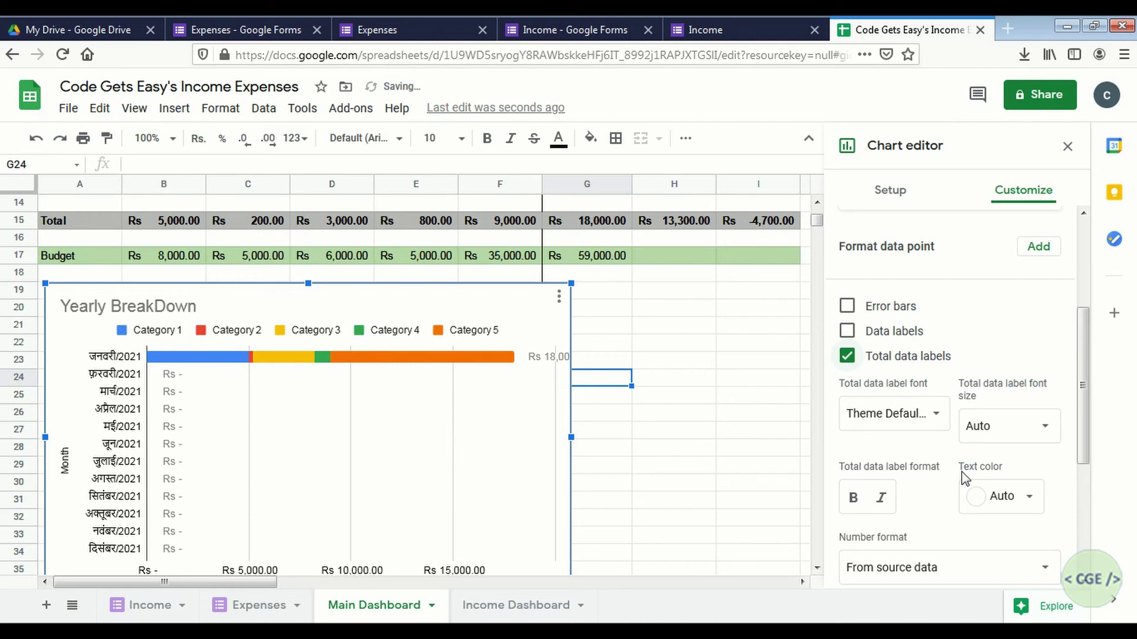
scroll(1086, 464, "down", 3)
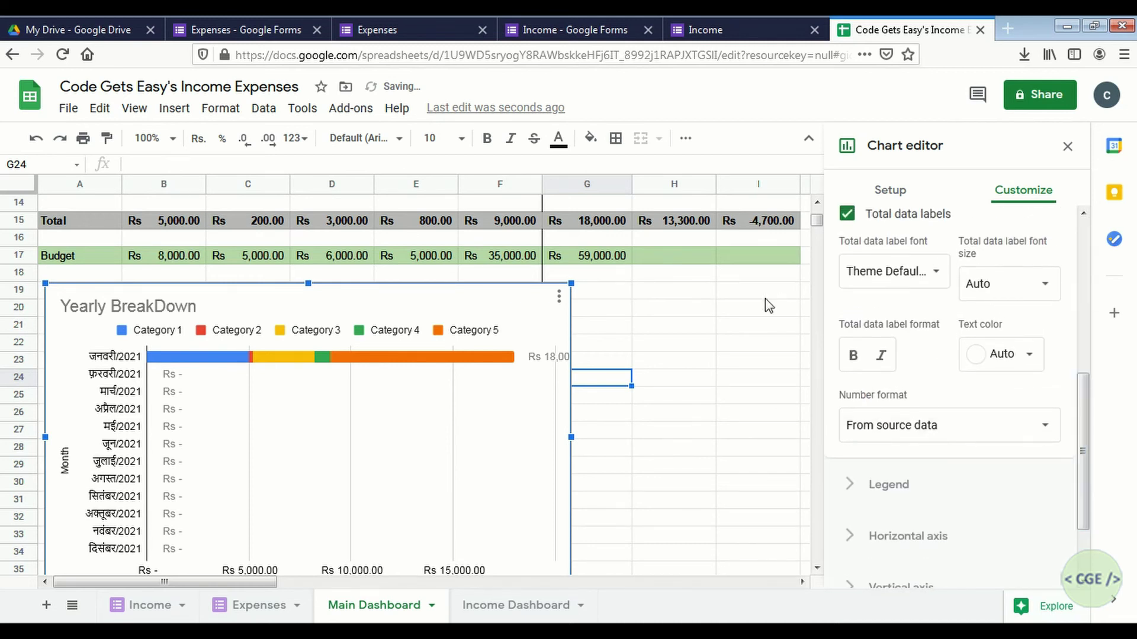
Recolor the Category 1 series of the Yearly BreakDown chart light blue.
left_click(225, 357)
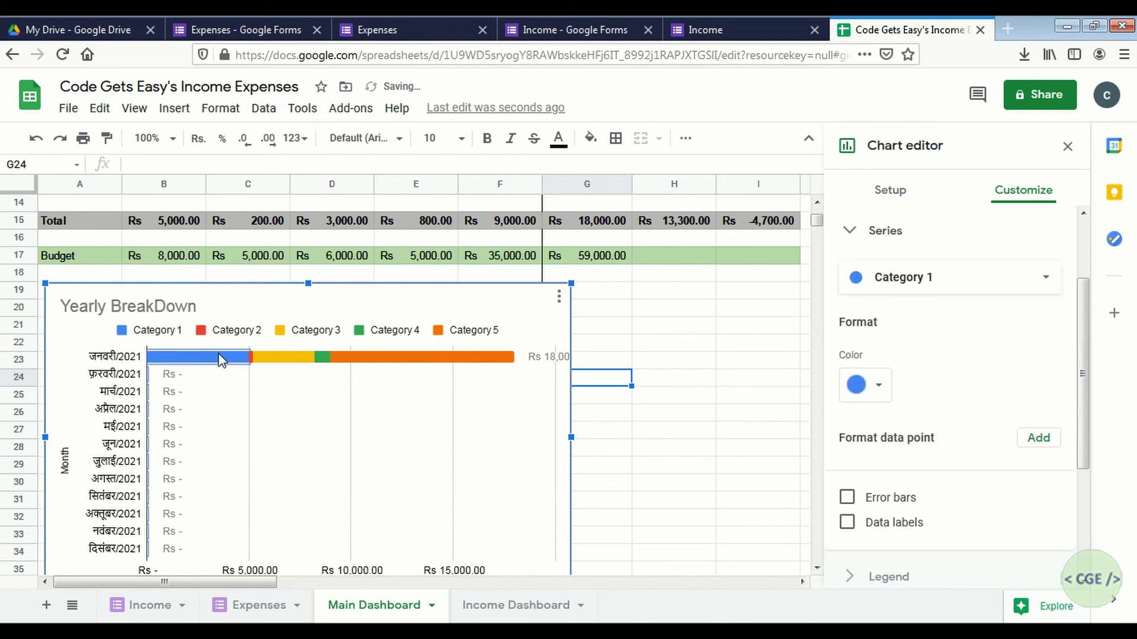
left_click(880, 387)
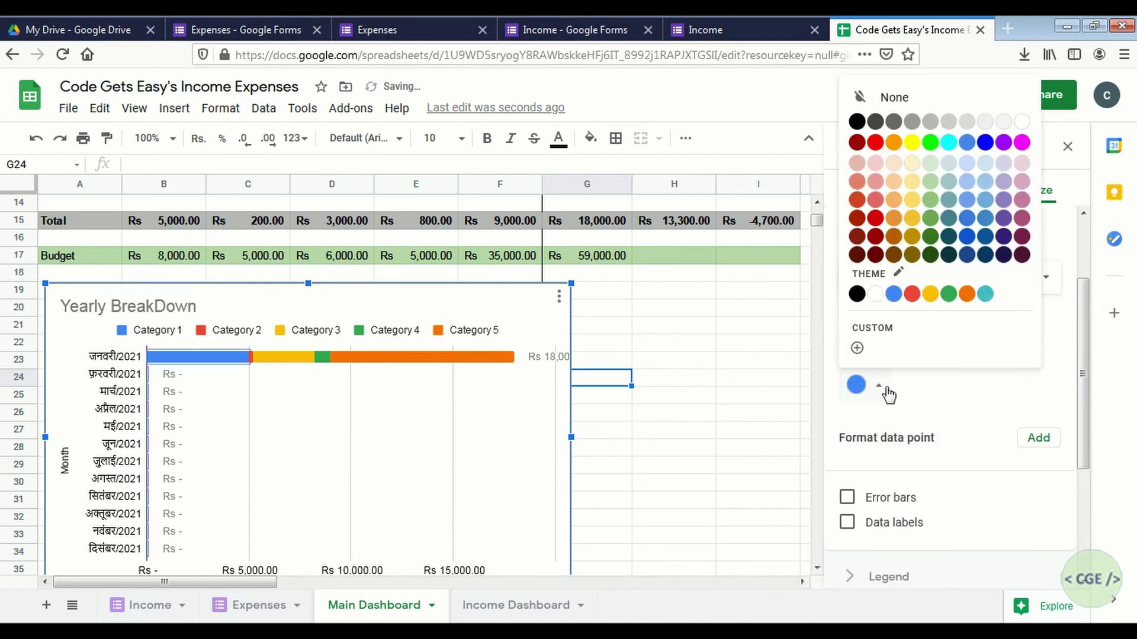
left_click(972, 182)
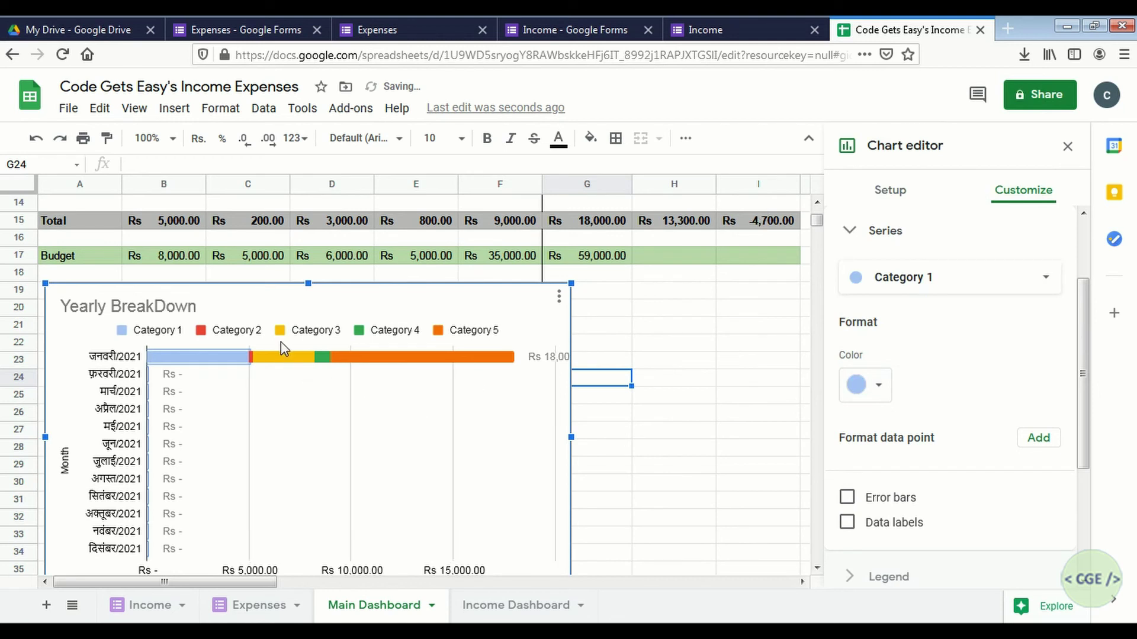
Recolor the Category 2 series of the Yearly BreakDown chart light yellow.
left_click(252, 358)
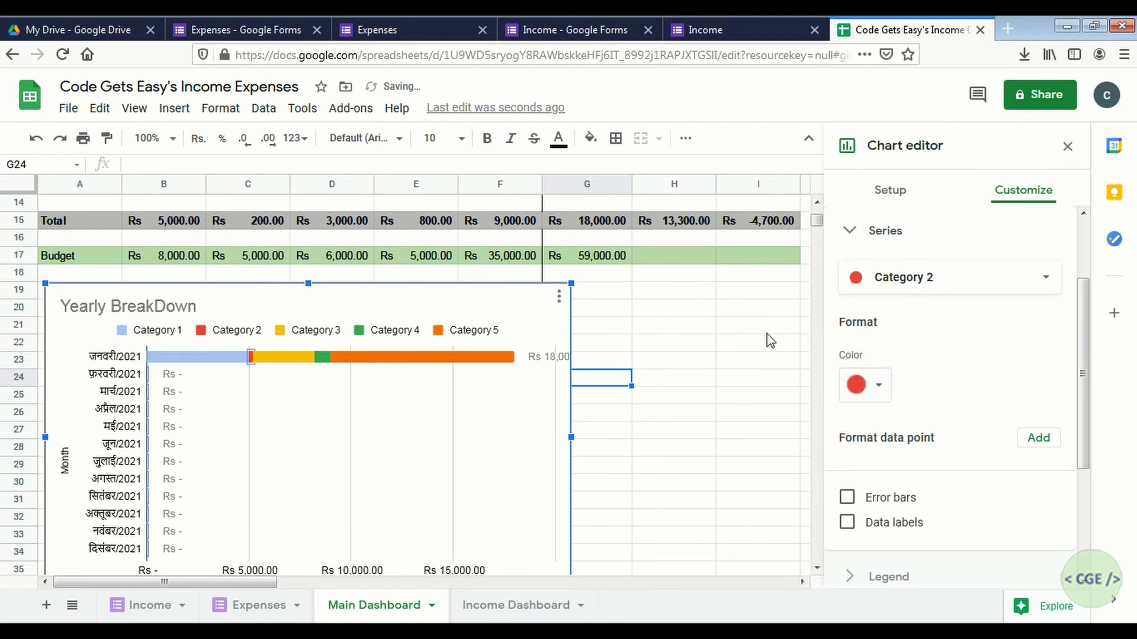
left_click(925, 290)
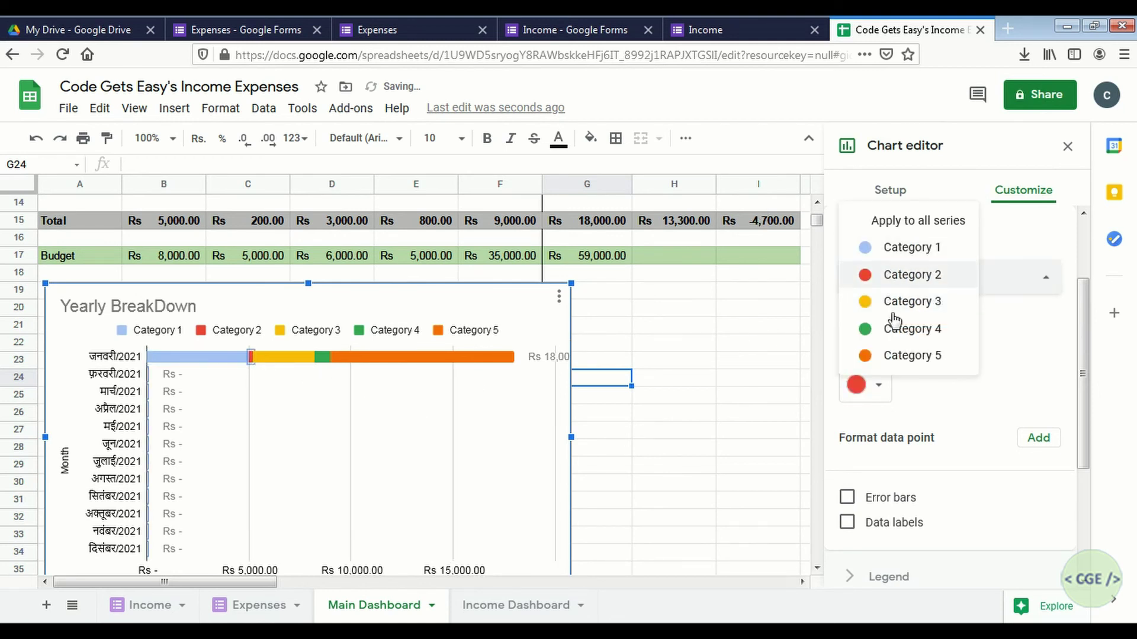
left_click(878, 386)
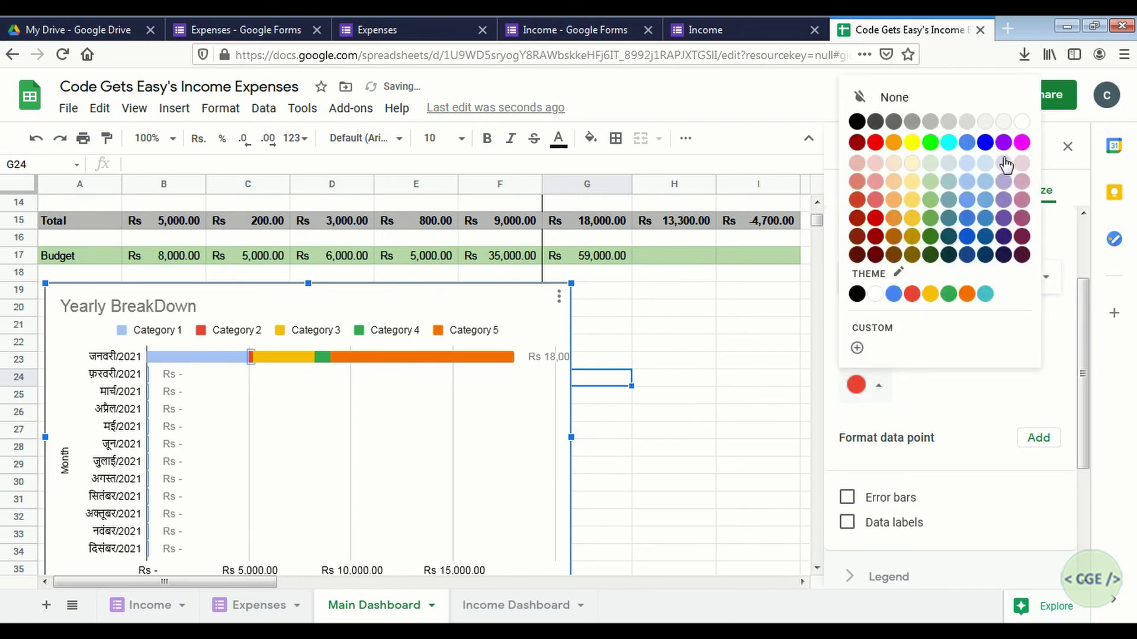
left_click(985, 188)
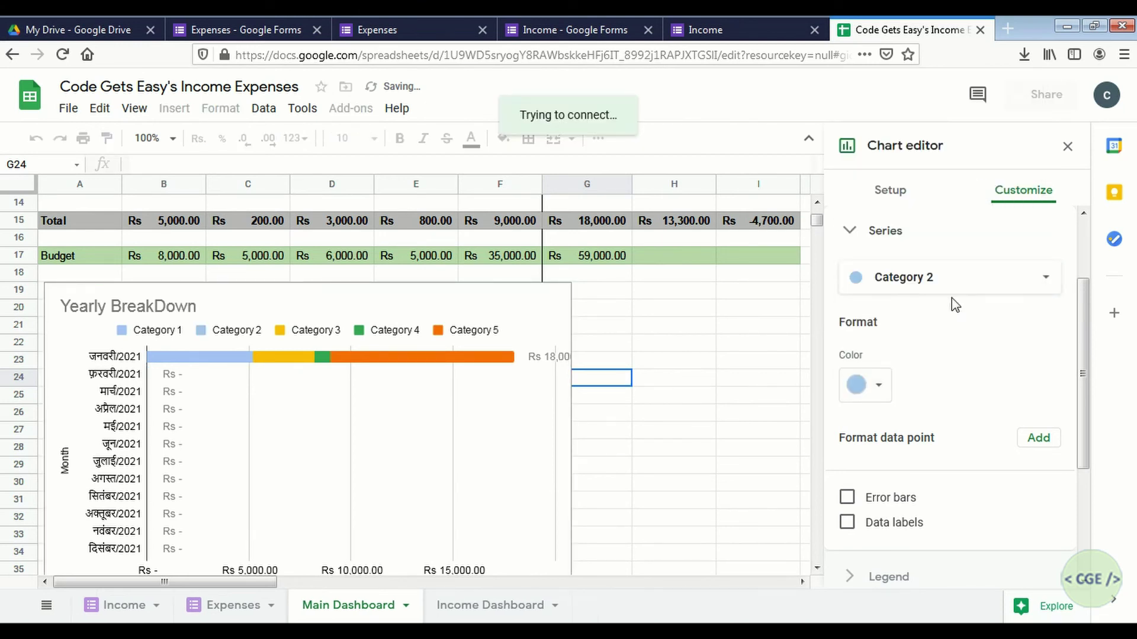
left_click(883, 381)
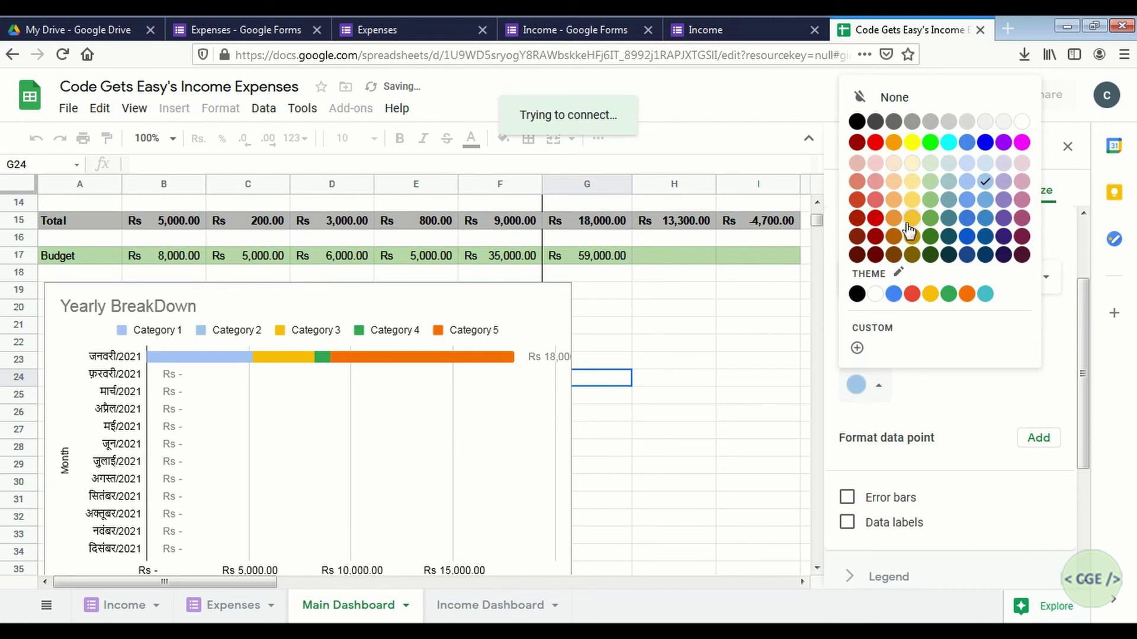
left_click(914, 183)
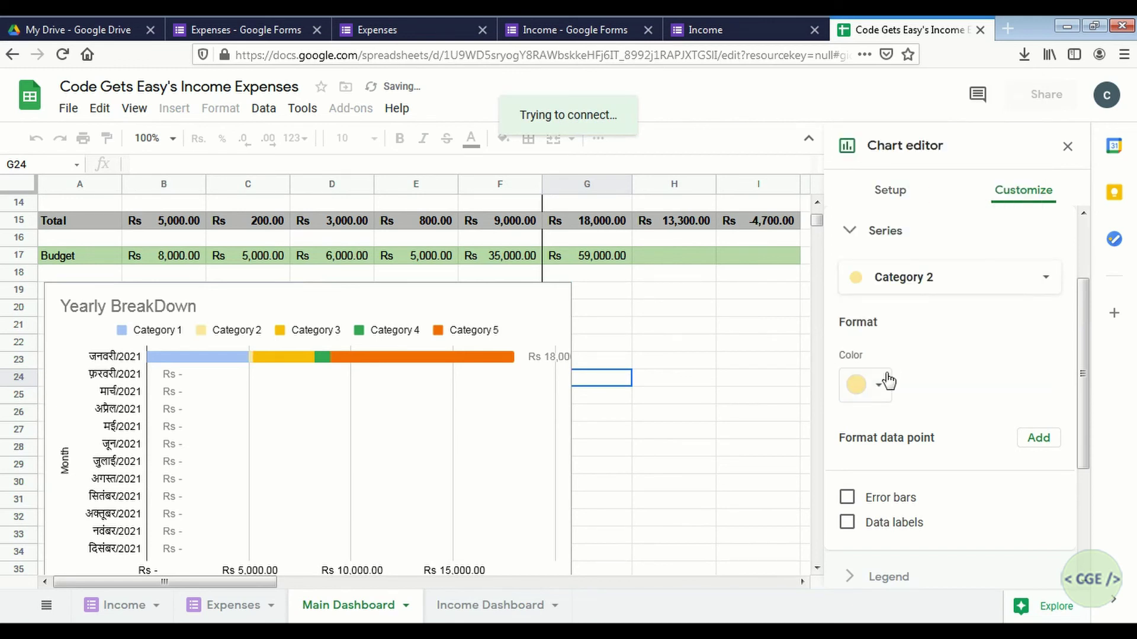
Recolor the Category 3 series of the Yearly BreakDown chart light green.
left_click(933, 290)
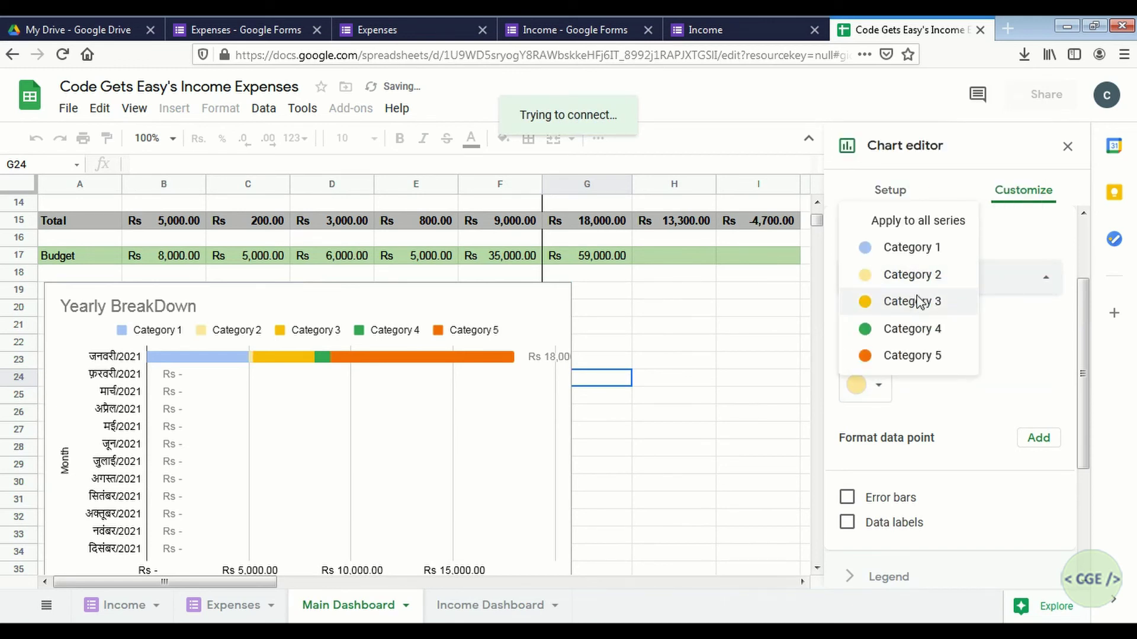
left_click(922, 301)
left_click(870, 400)
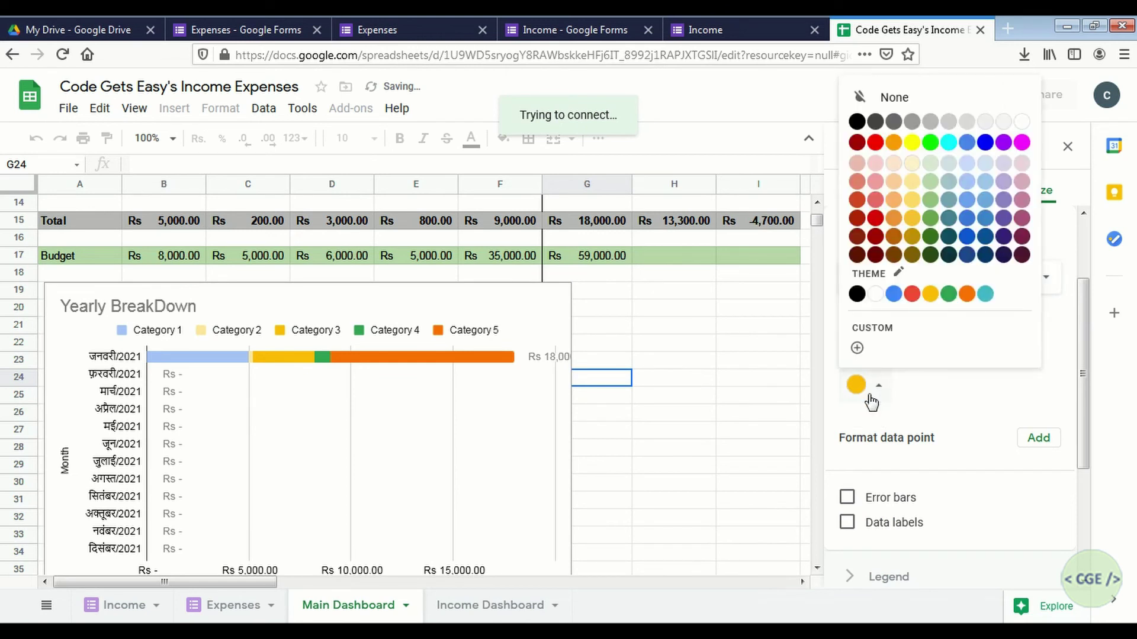
left_click(969, 200)
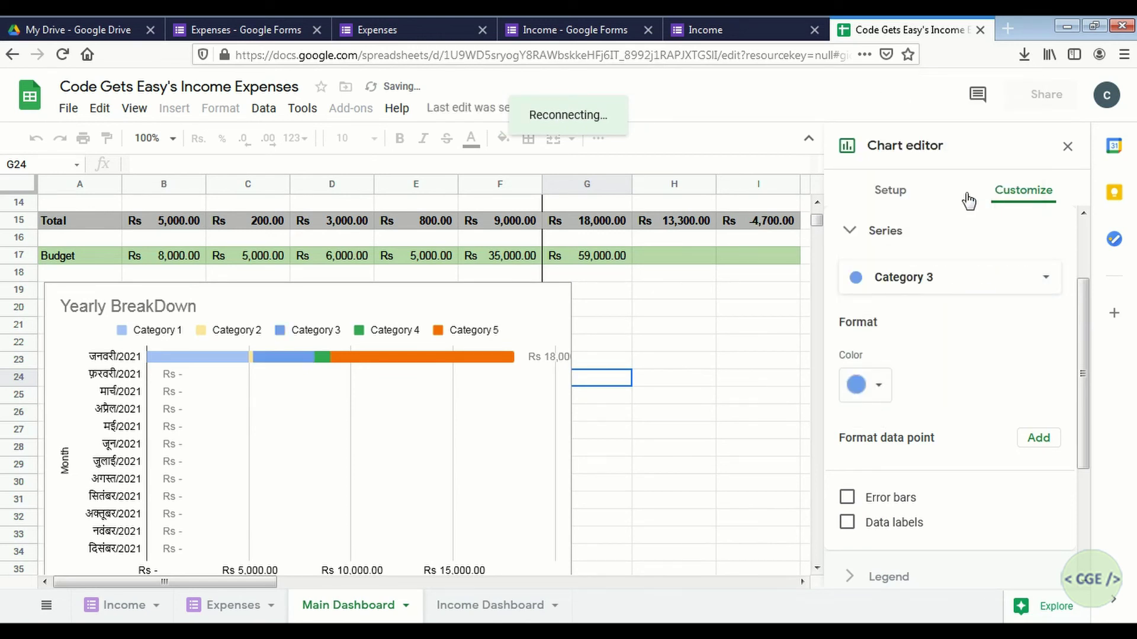
left_click(879, 391)
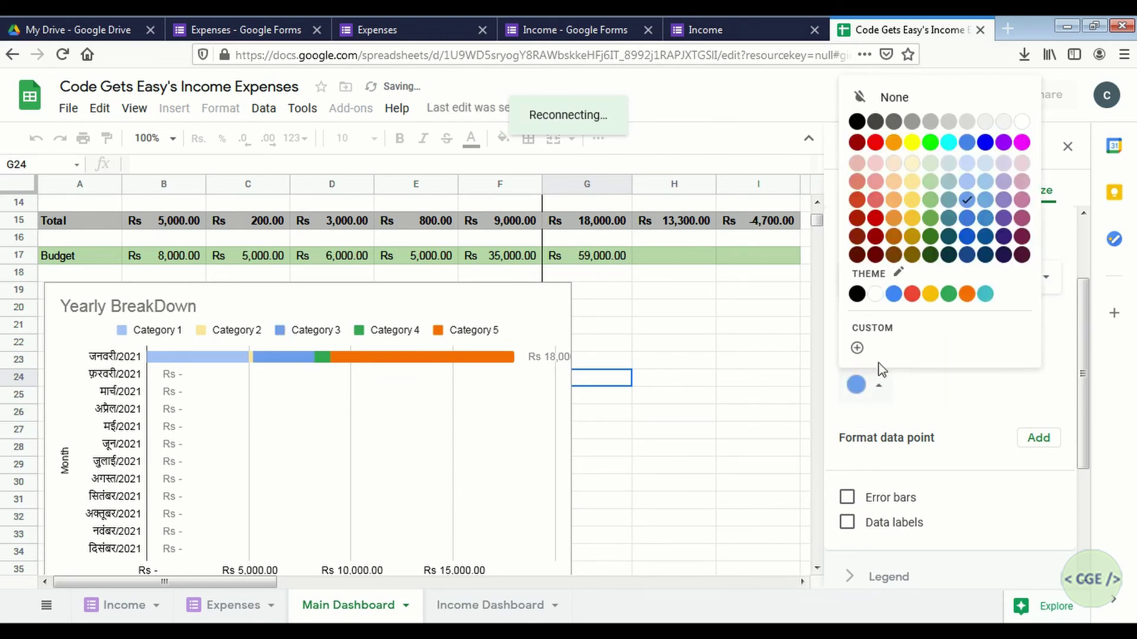
left_click(929, 202)
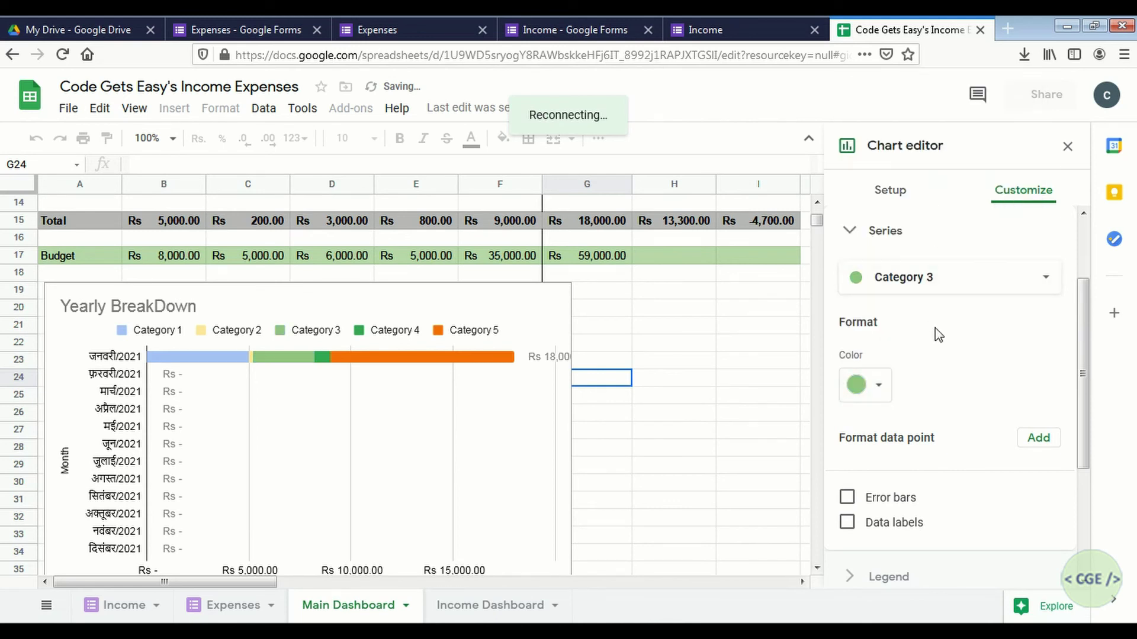
Recolor the Category 4 series of the Yearly BreakDown chart dark purple.
left_click(927, 276)
left_click(920, 302)
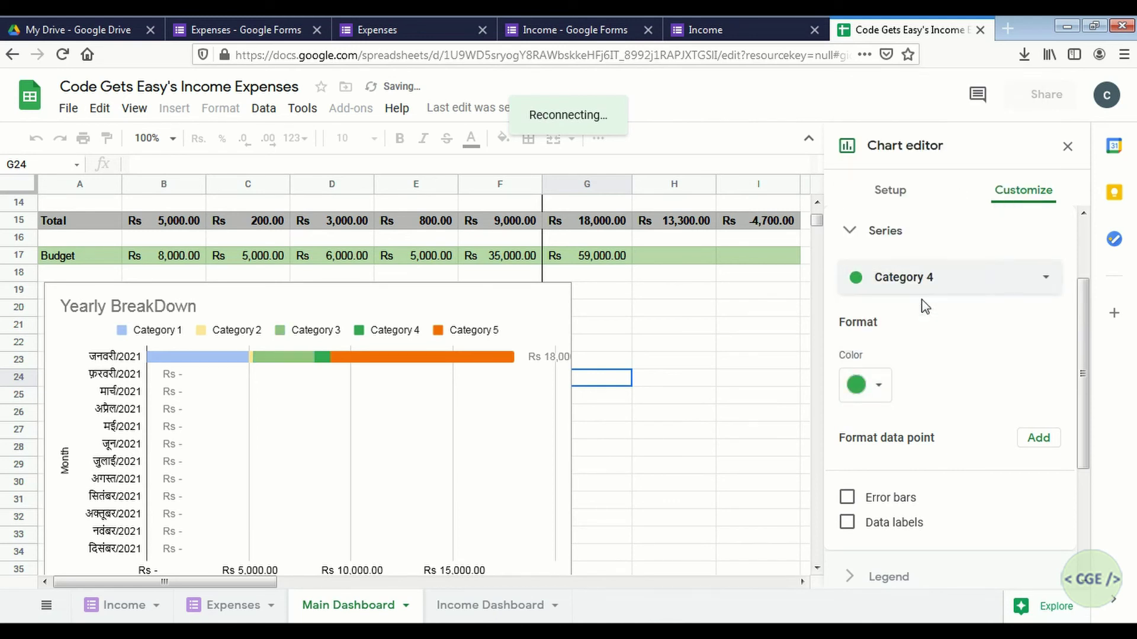
left_click(876, 392)
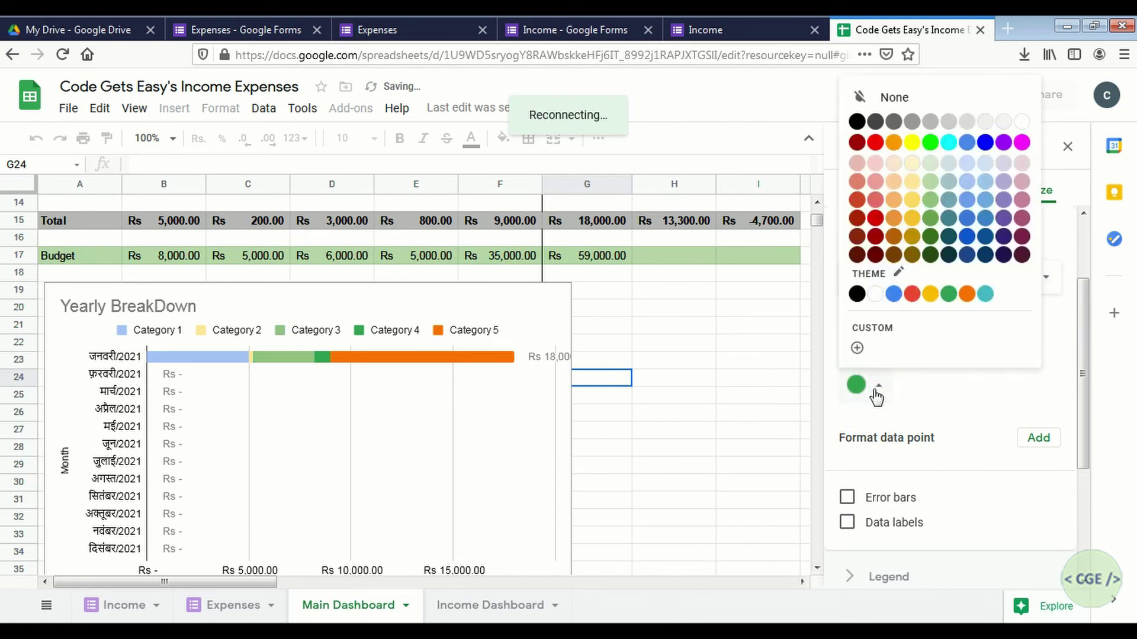
left_click(1004, 218)
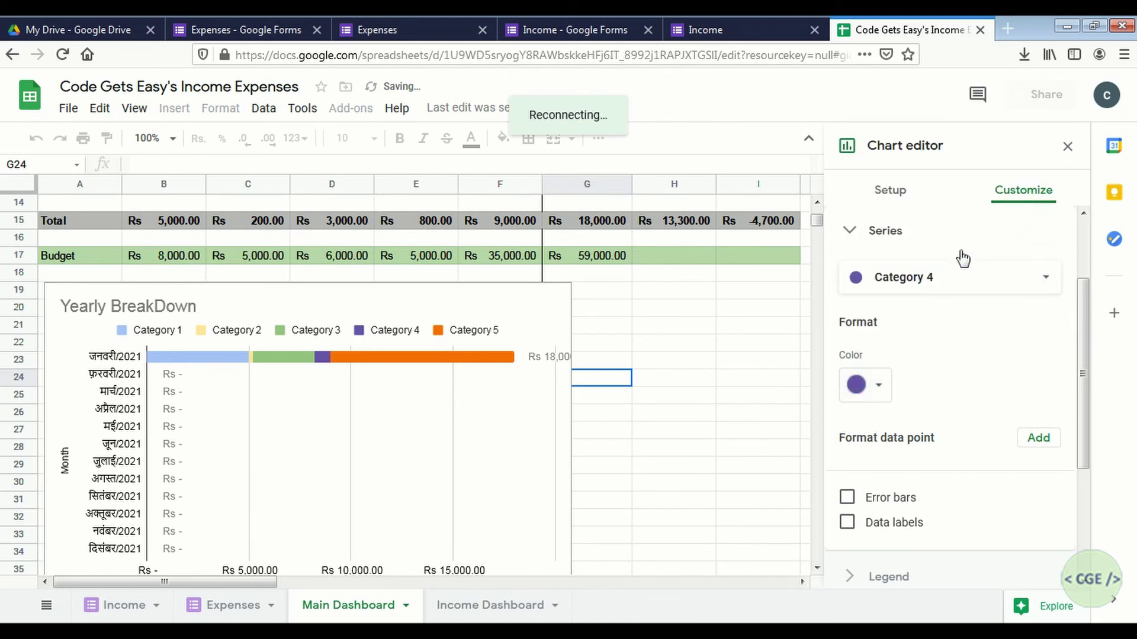
Recolor the Category 5 series of the Yearly BreakDown chart light orange.
left_click(914, 281)
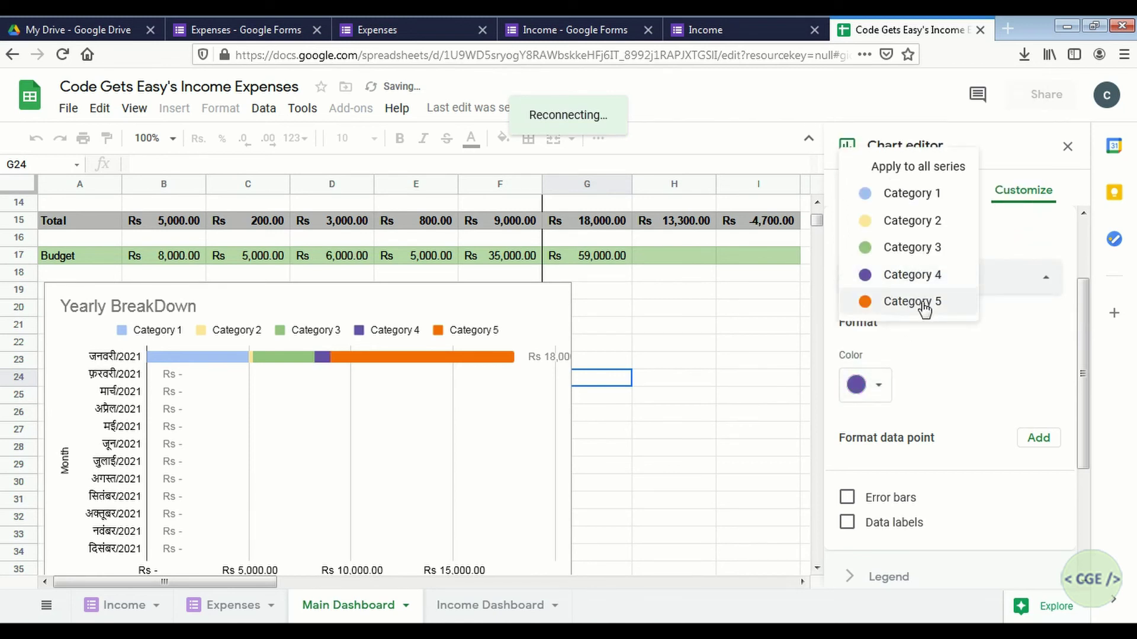
left_click(923, 301)
left_click(882, 388)
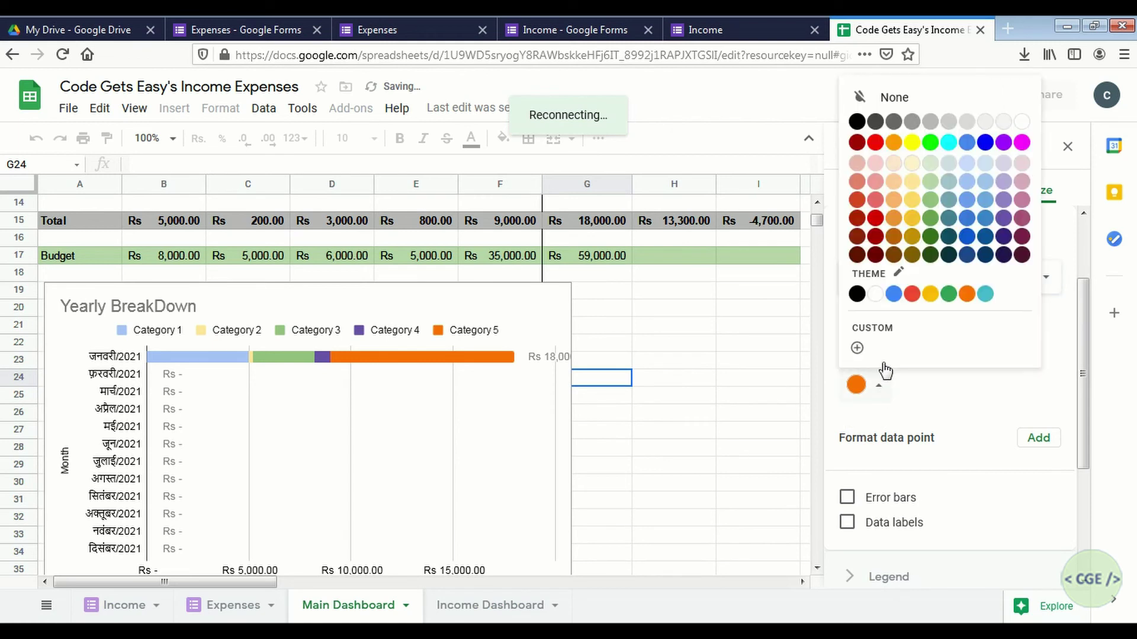
left_click(894, 191)
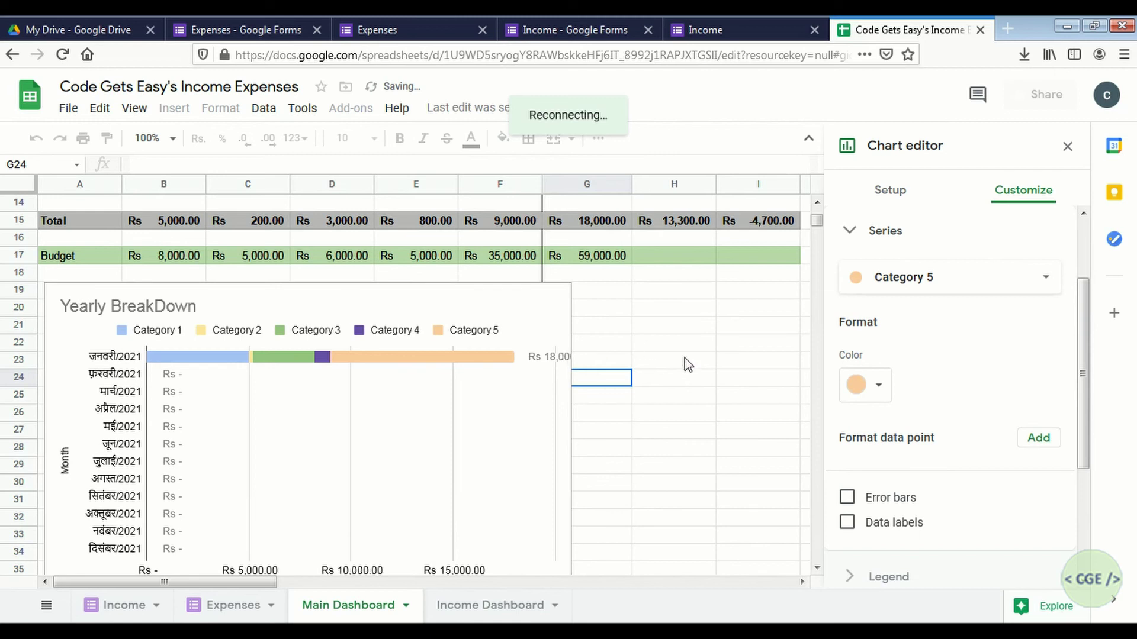
Set the Yearly BreakDown chart's horizontal axis to a minimum of 0 and a maximum of 50000, and leave the chart editor.
left_click(848, 236)
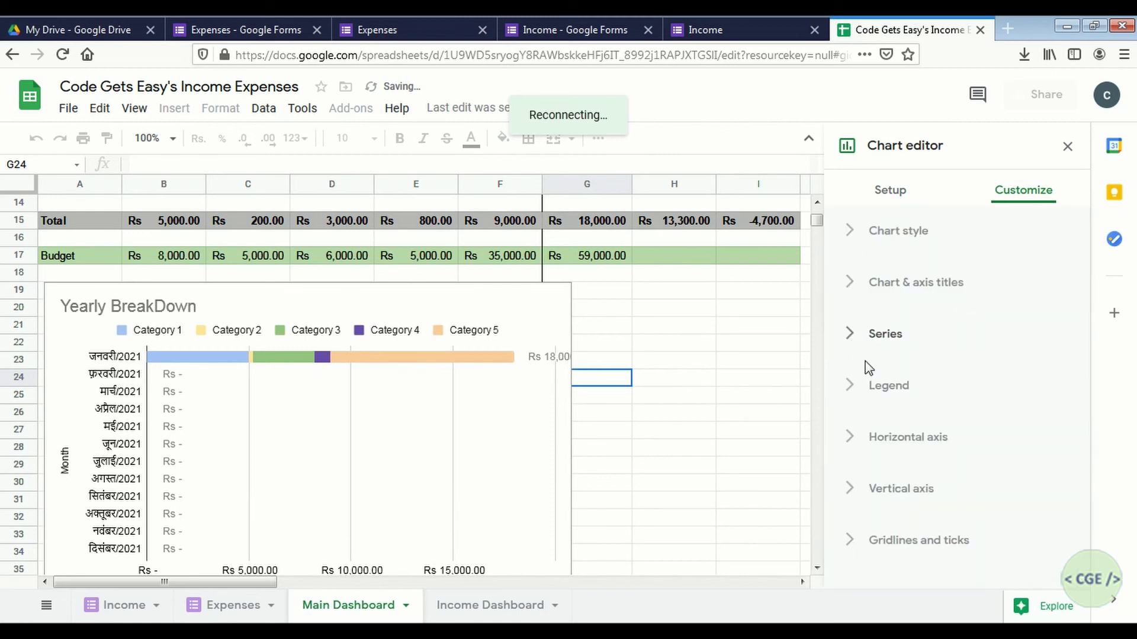
left_click(854, 439)
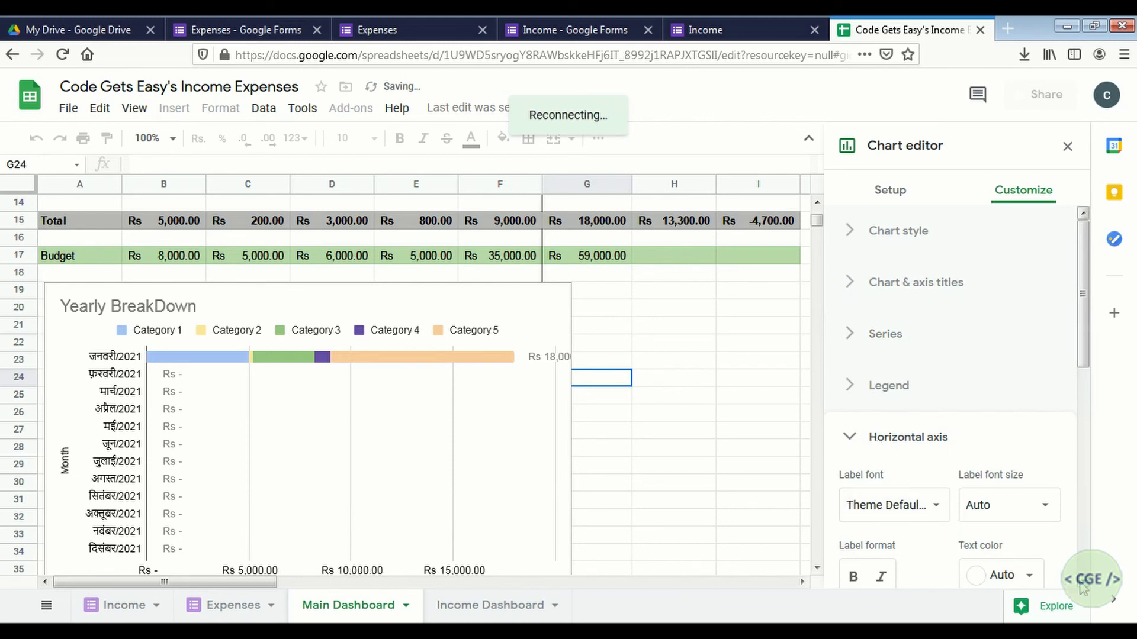
scroll(1081, 586, "down", 4)
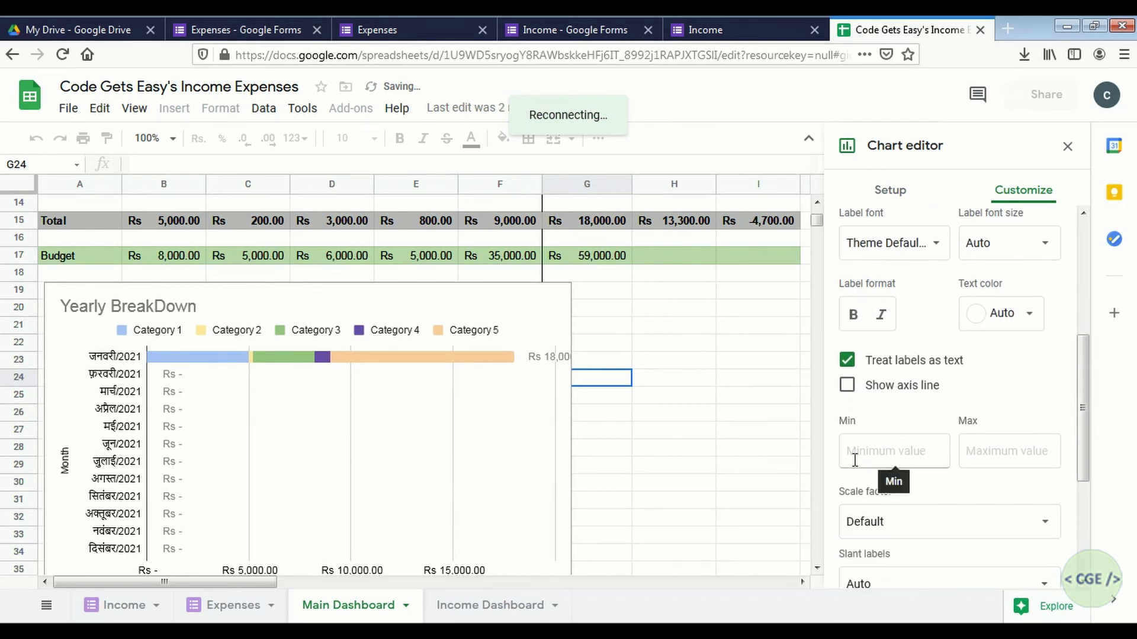
left_click(854, 460)
type("0")
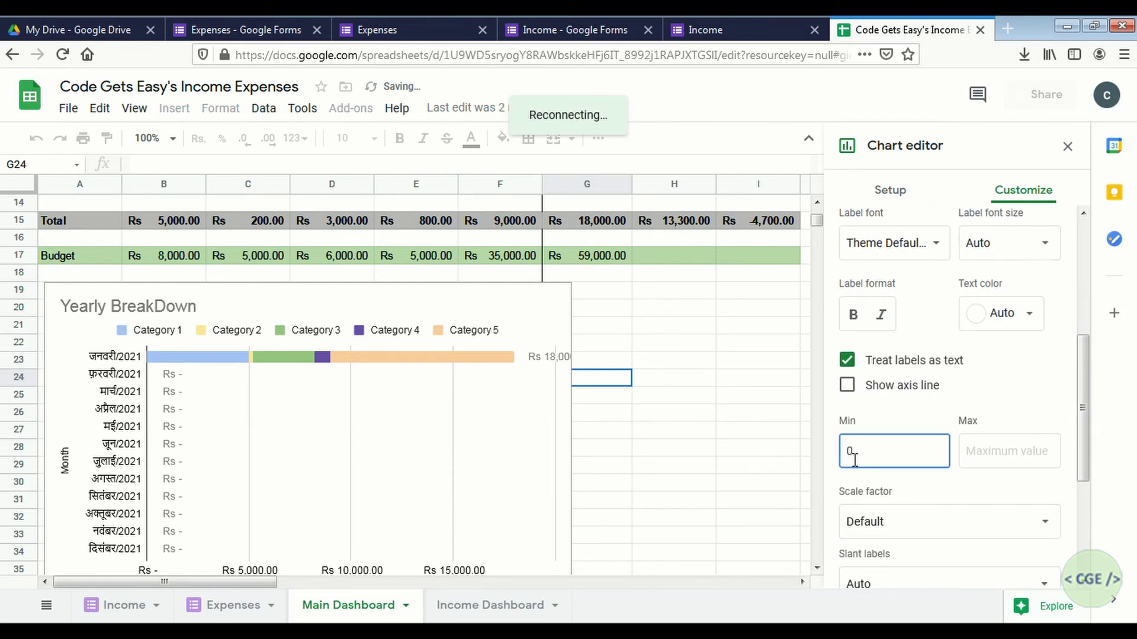
left_click(979, 454)
type("50000")
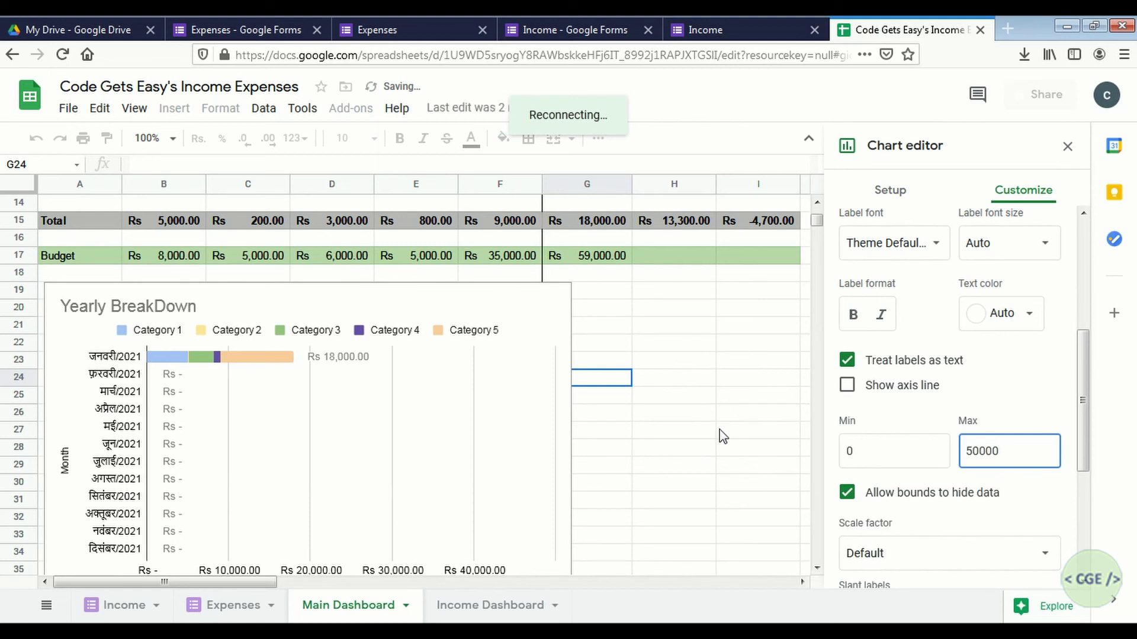
left_click(721, 432)
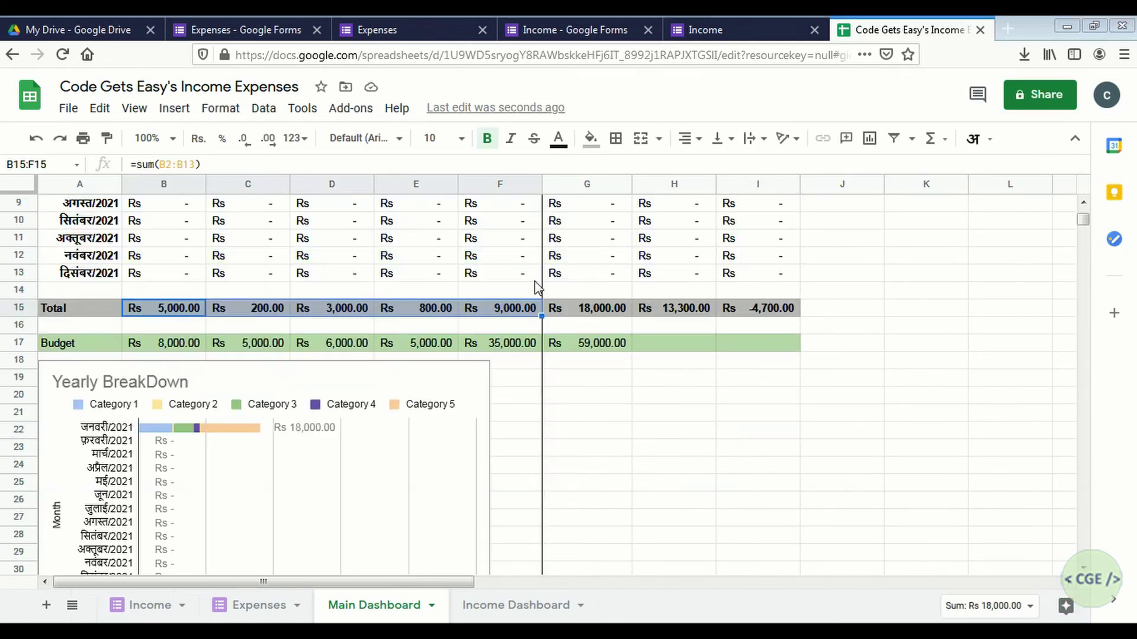
Insert a chart of the category totals B15:F15 and place it beside the Yearly BreakDown chart, its upper edge aligned with that chart.
left_click_drag(136, 312, 496, 310)
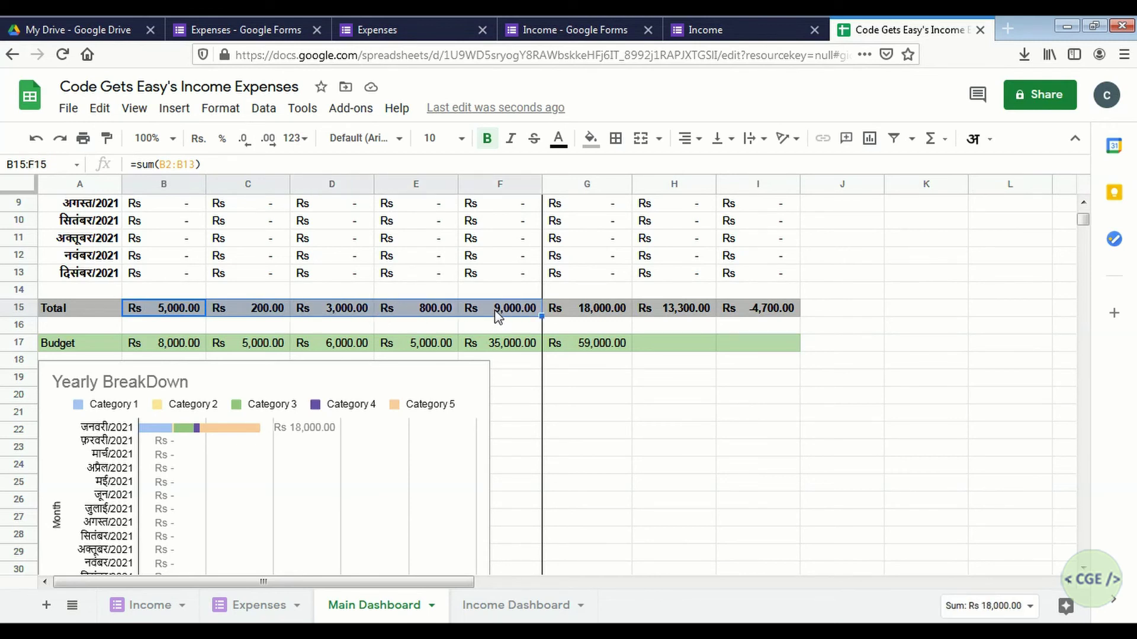
left_click(178, 111)
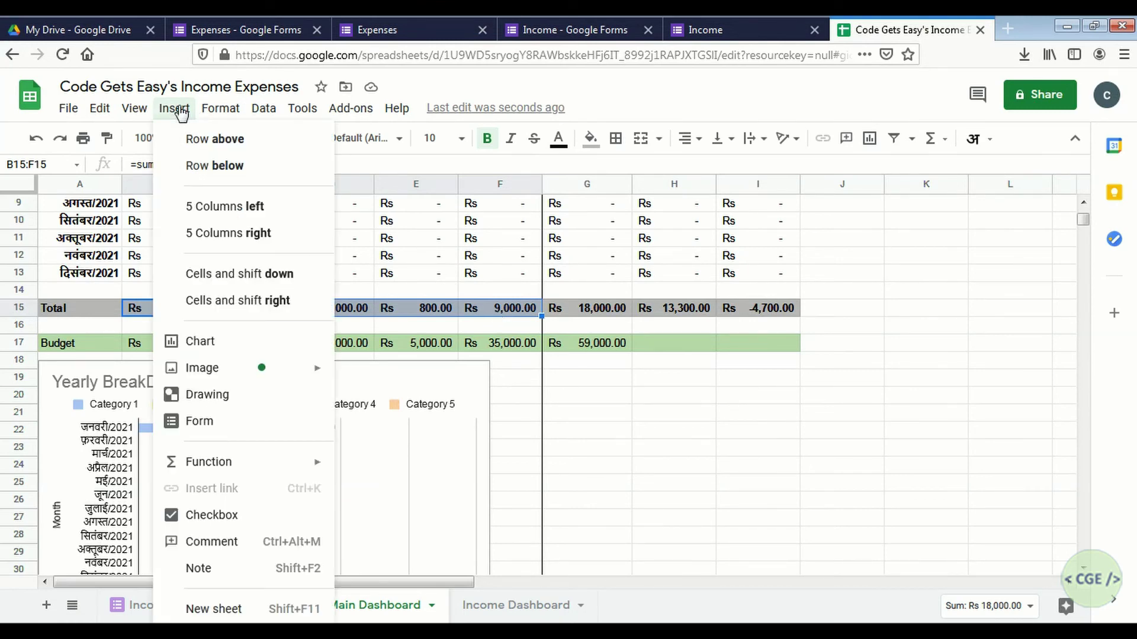
left_click(219, 342)
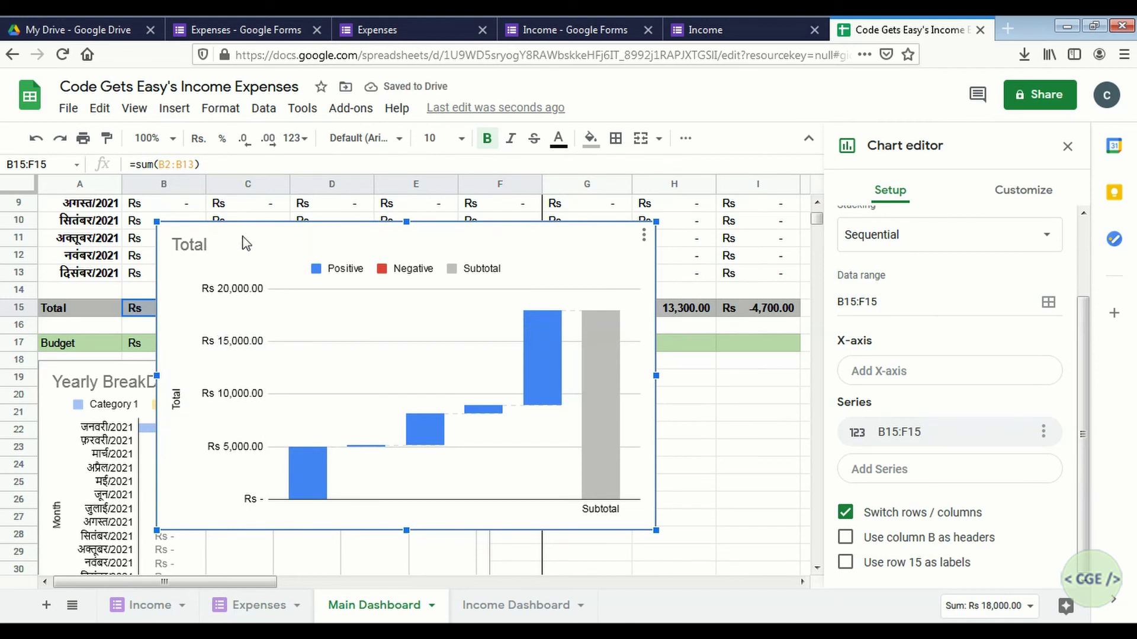
left_click_drag(242, 238, 589, 372)
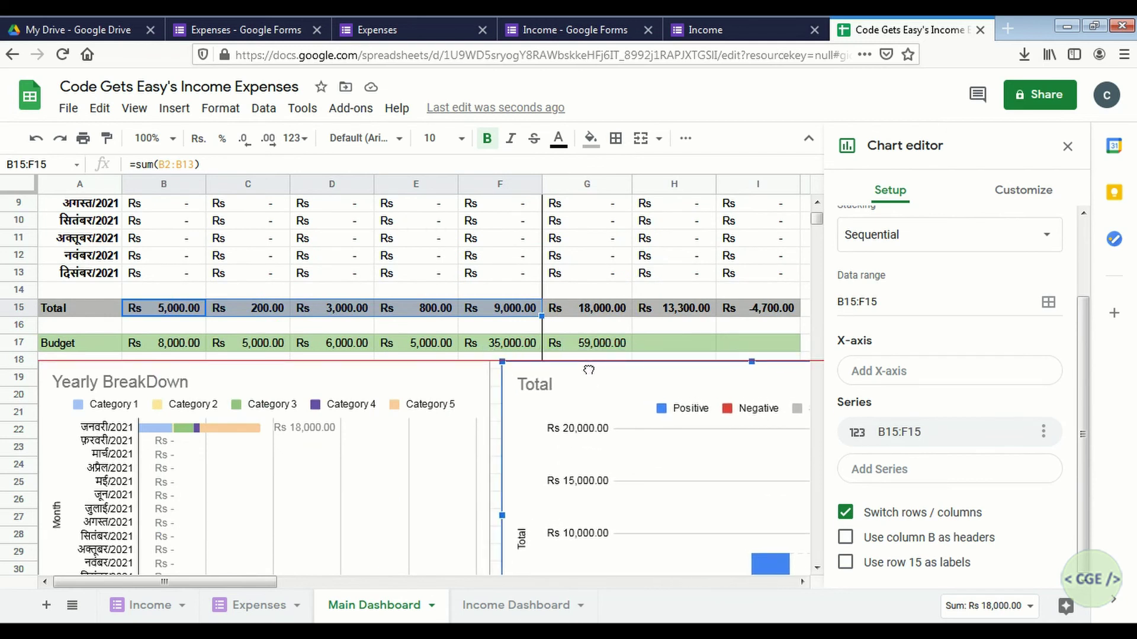
Change the Total chart from a waterfall chart to a doughnut chart.
left_click(802, 583)
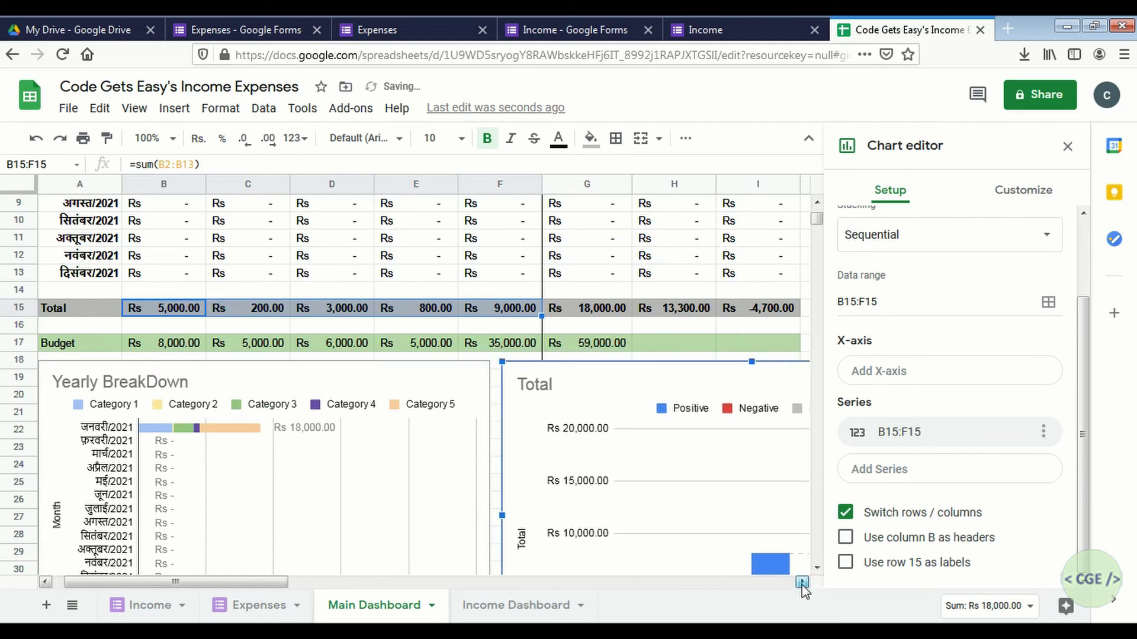
left_click(802, 583)
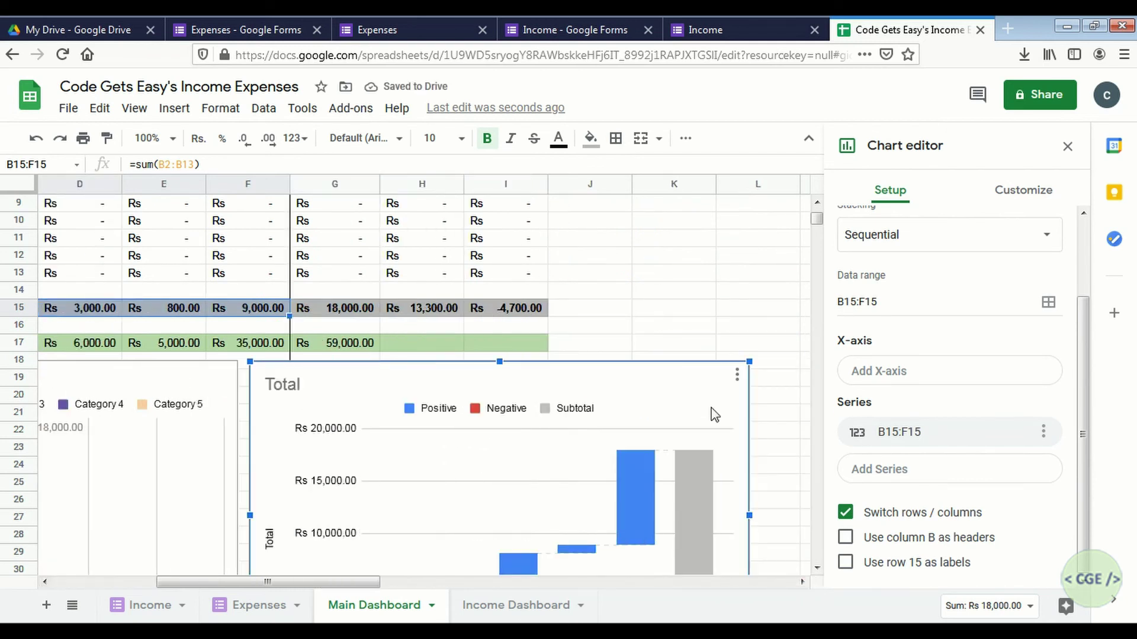
left_click(954, 242)
left_click(972, 243)
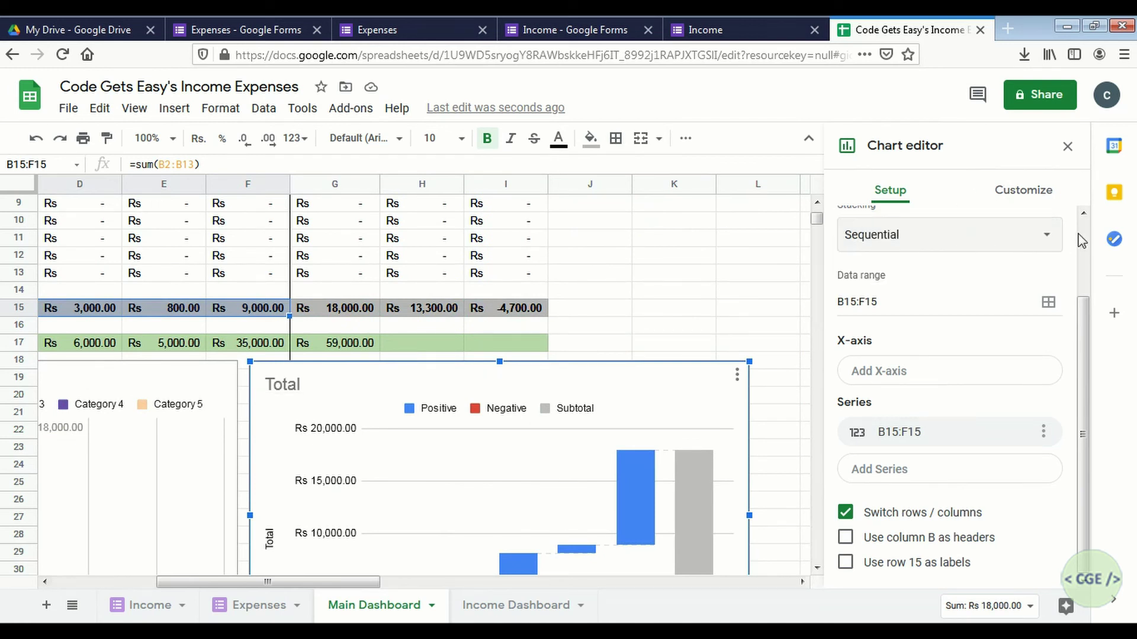
scroll(1083, 215, "up", 2)
left_click(1014, 267)
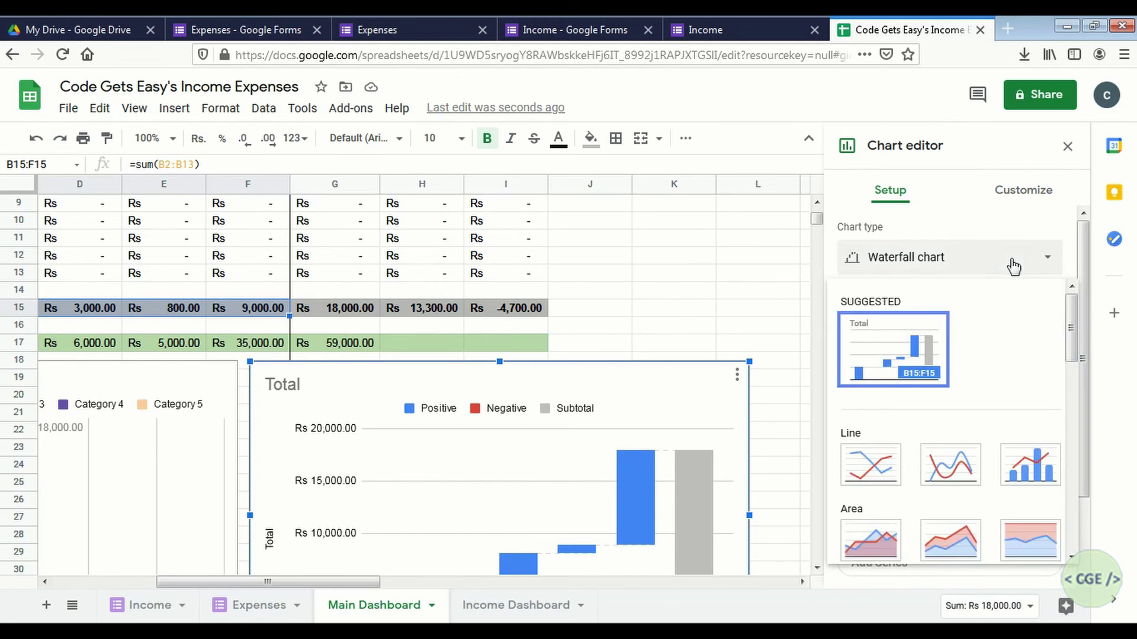
scroll(1072, 558, "down", 5)
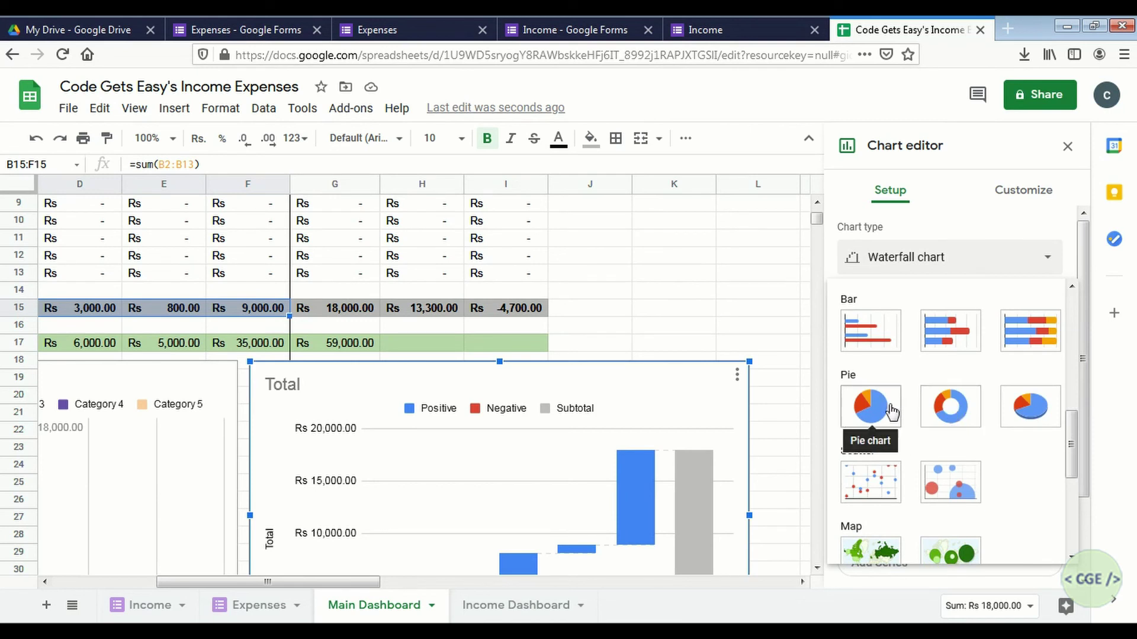
left_click(967, 410)
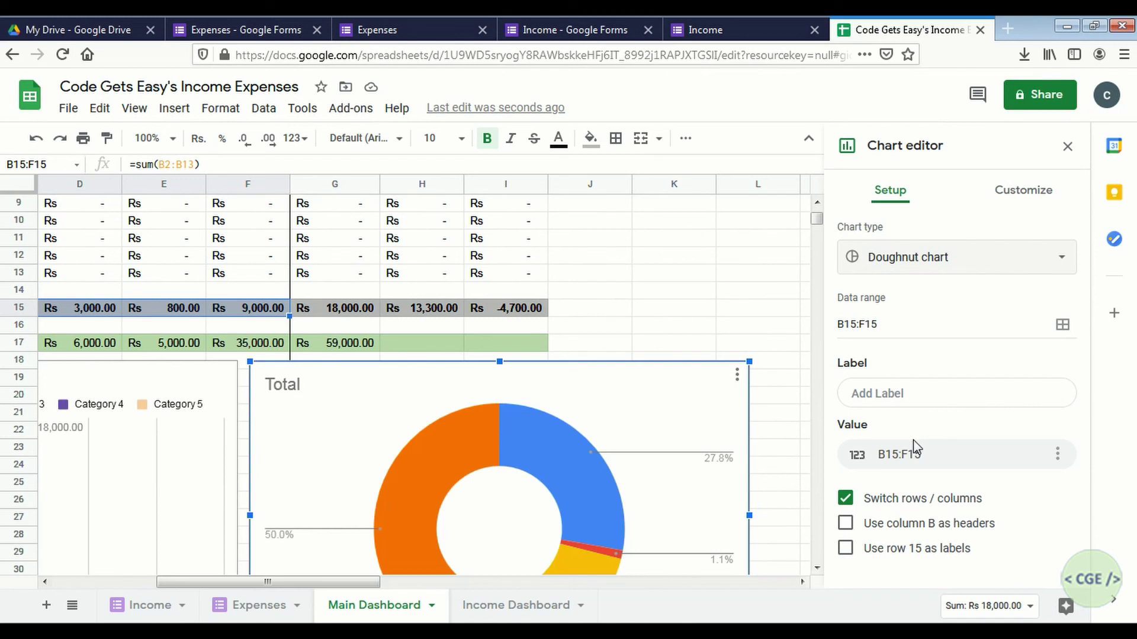
Add the category headers B1:F1 of Main Dashboard as the doughnut chart's label range.
left_click(972, 395)
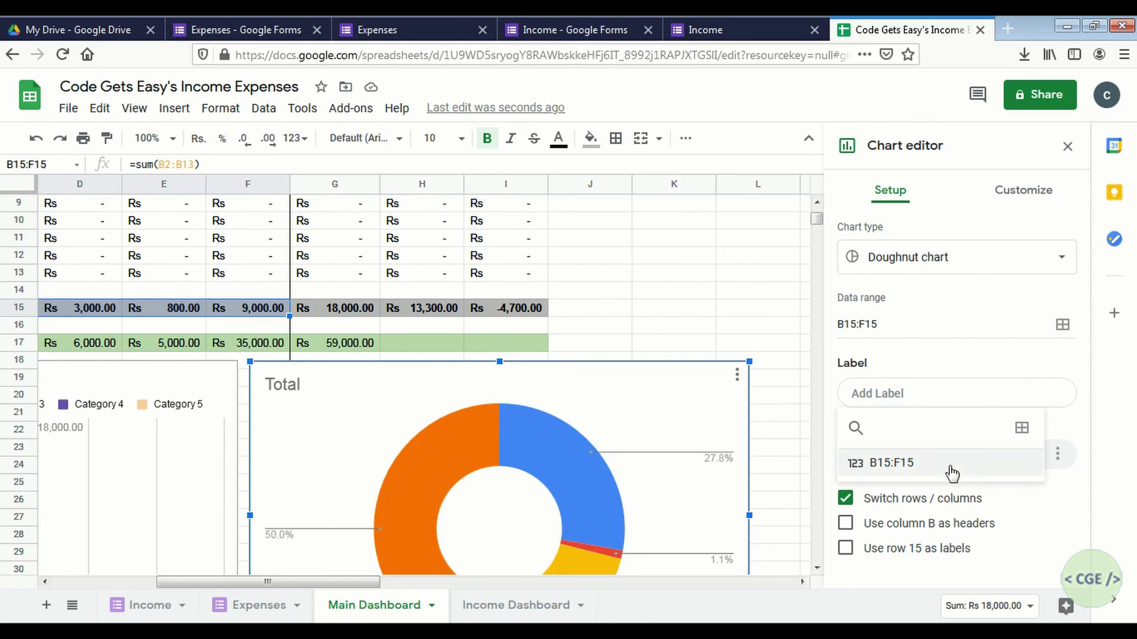
left_click(1019, 430)
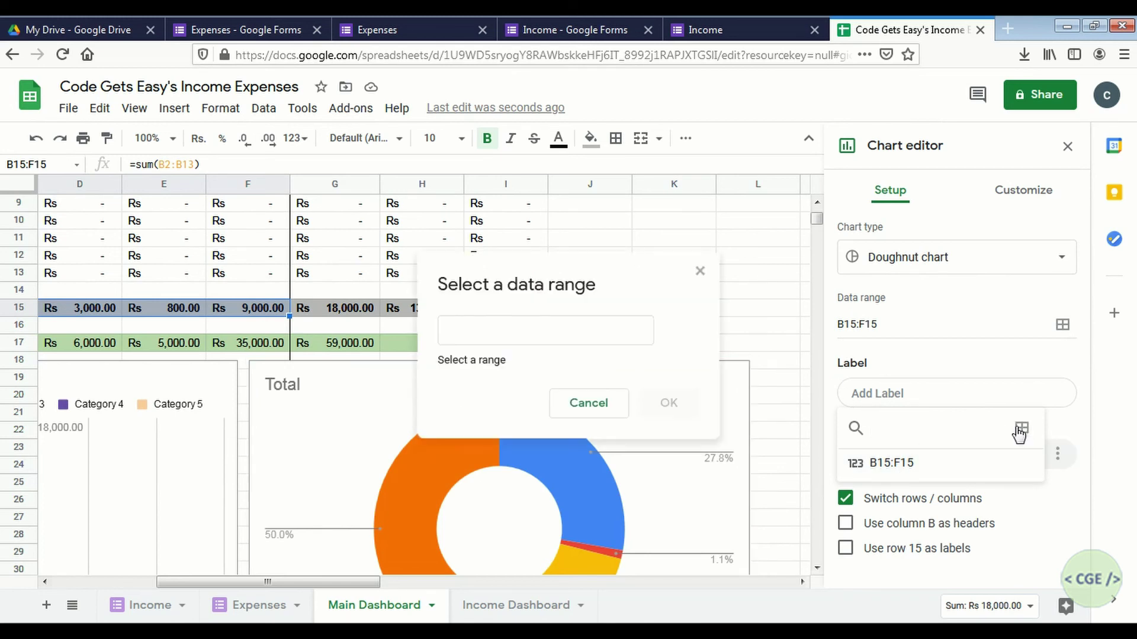
left_click(818, 203)
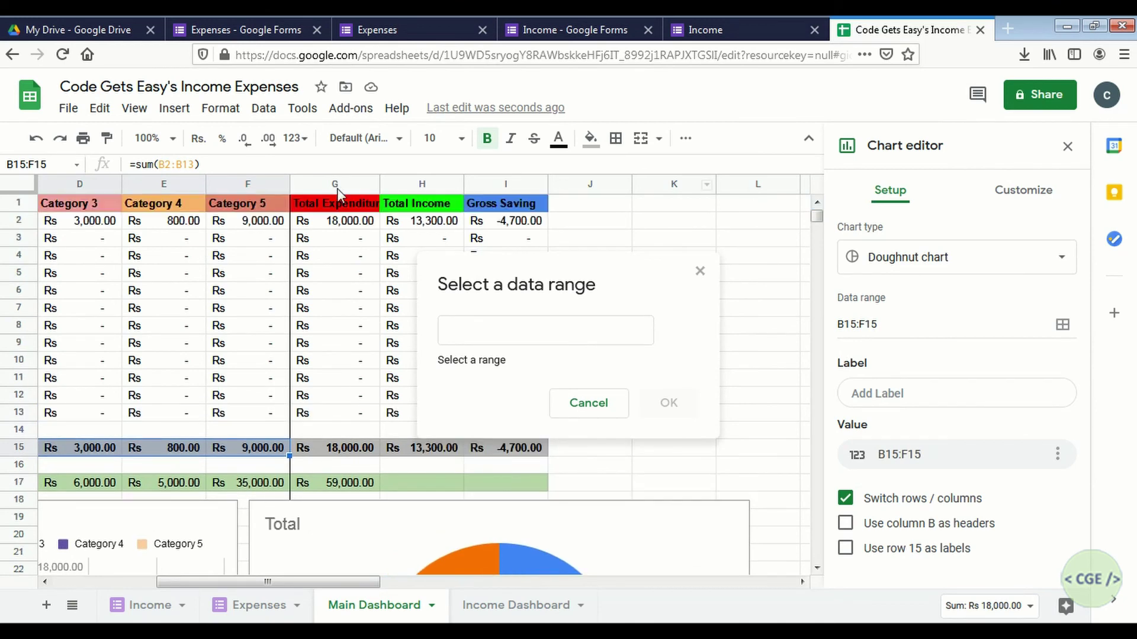
left_click(74, 583)
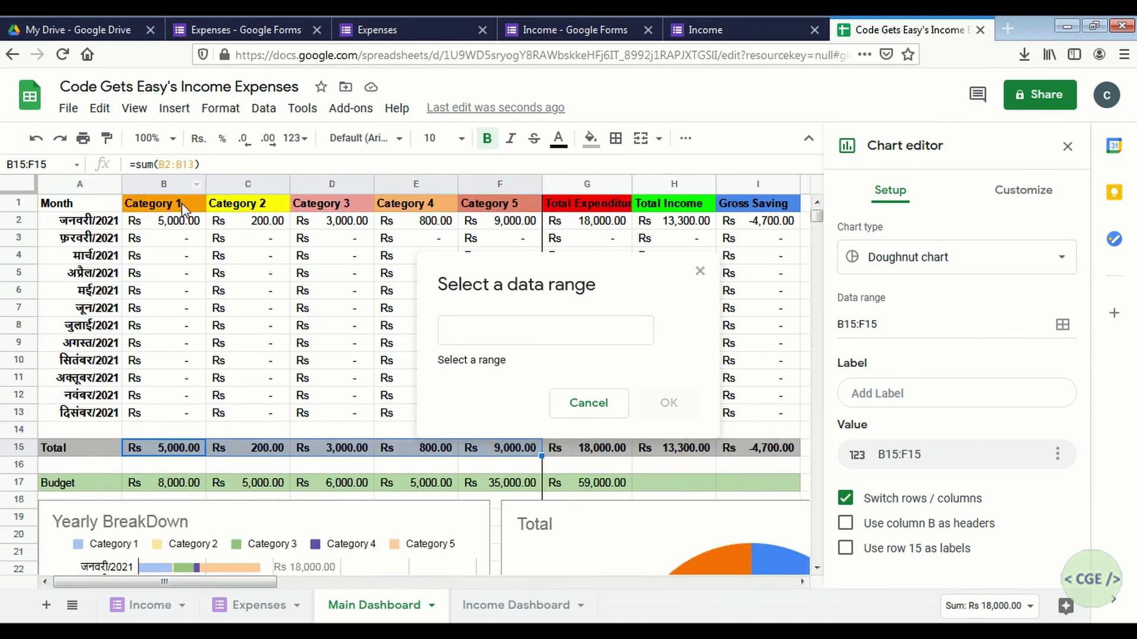
left_click_drag(183, 208, 485, 211)
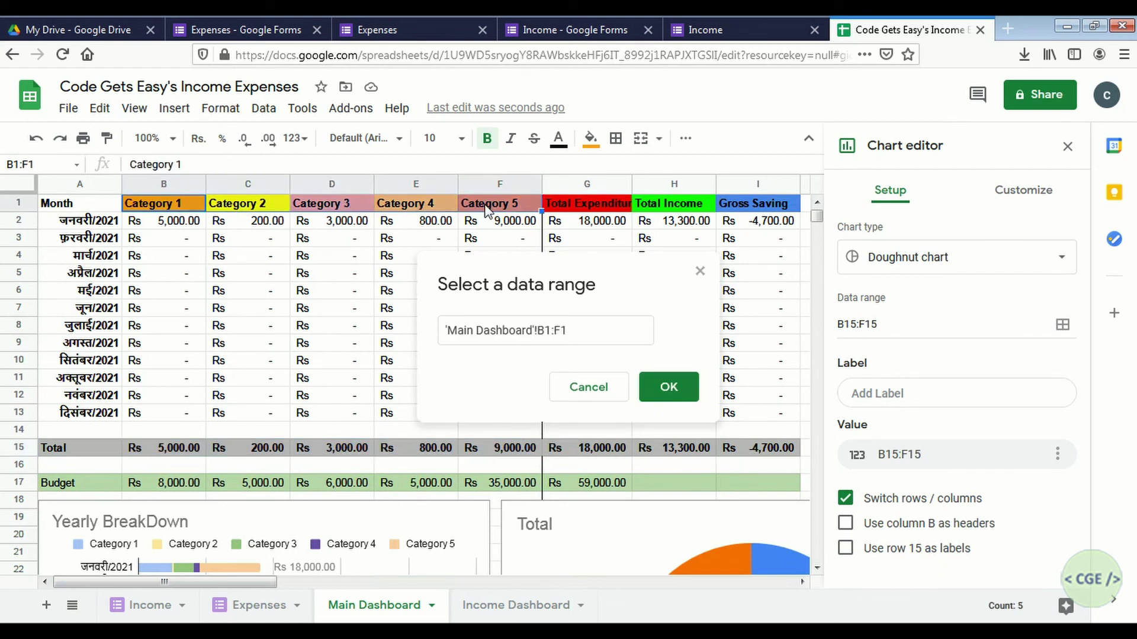
left_click(675, 390)
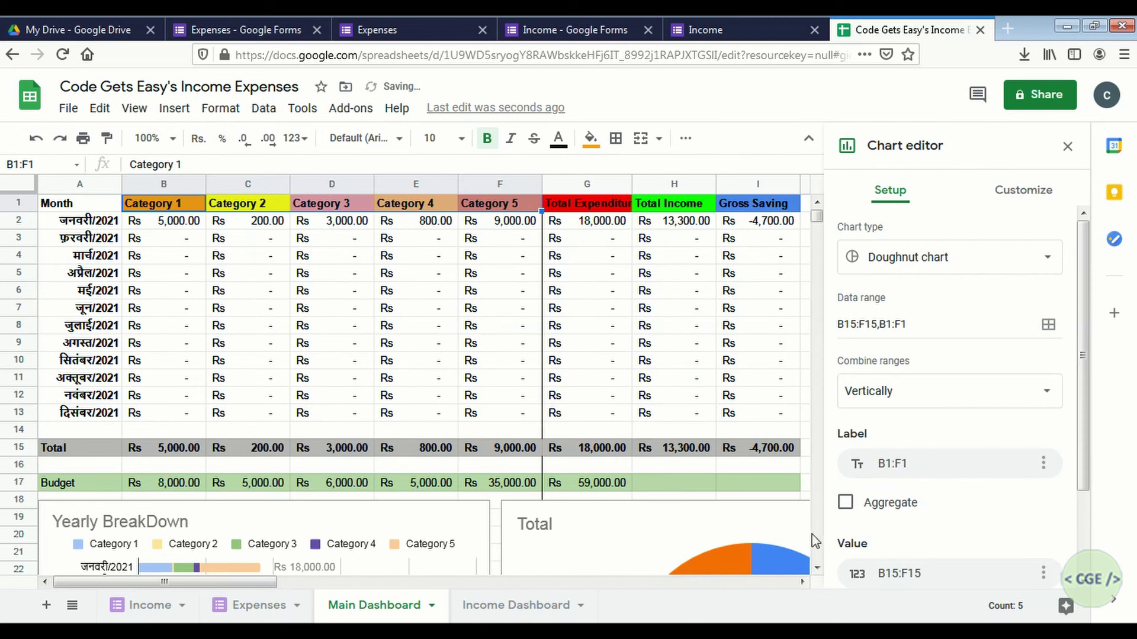
Examine the Total doughnut chart with its category labels, and review its remaining setup options.
left_click(817, 568)
scroll(819, 569, "down", 4)
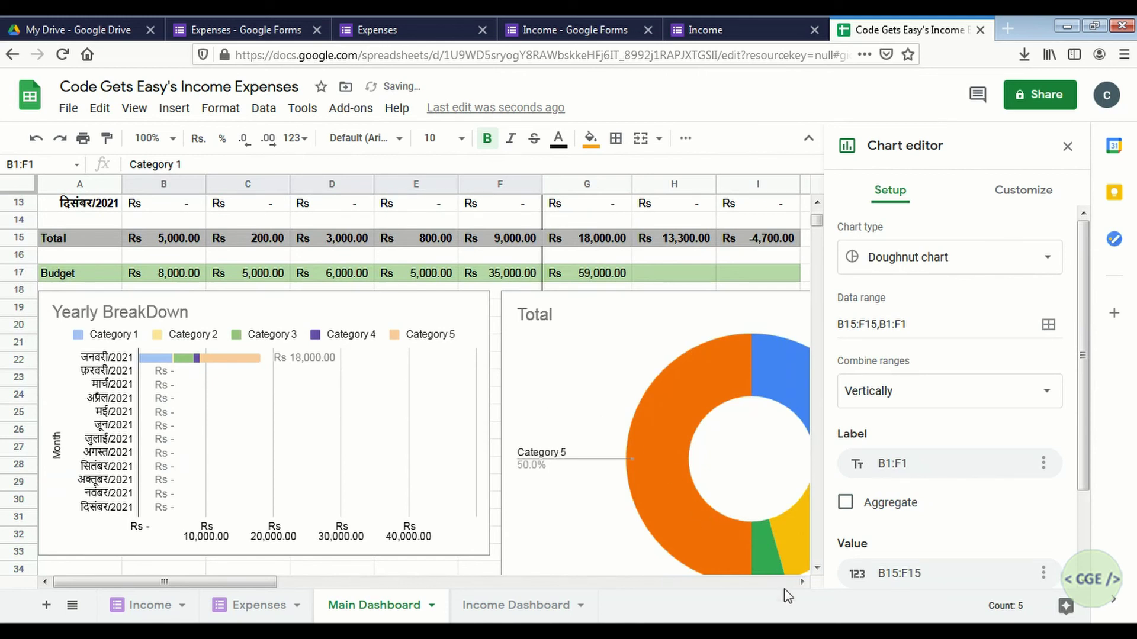
left_click(803, 582)
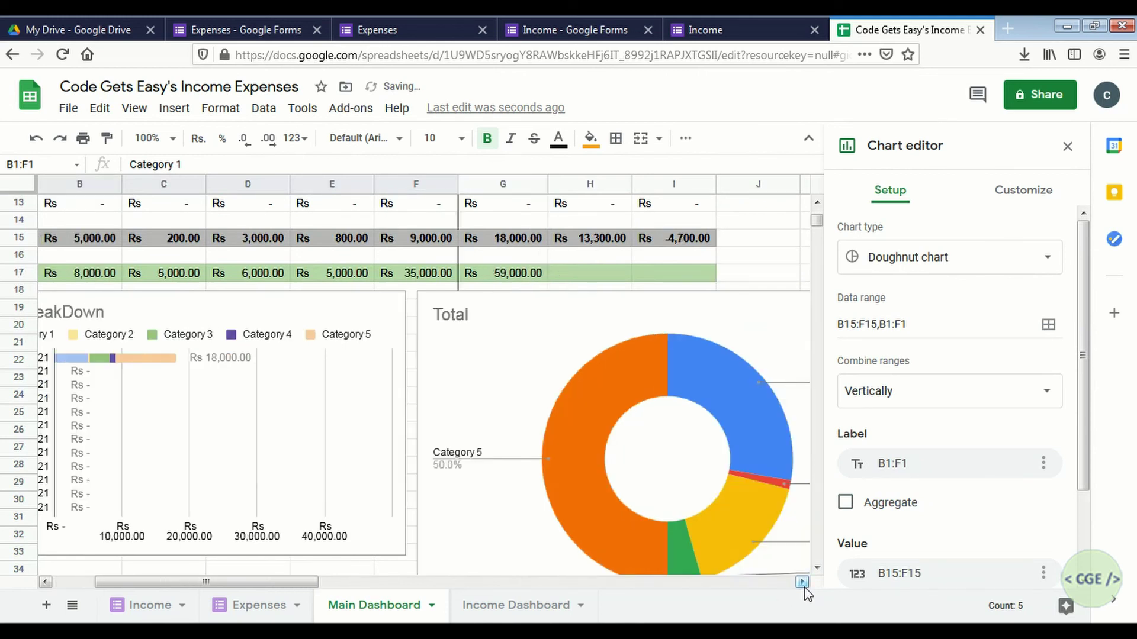
left_click(802, 582)
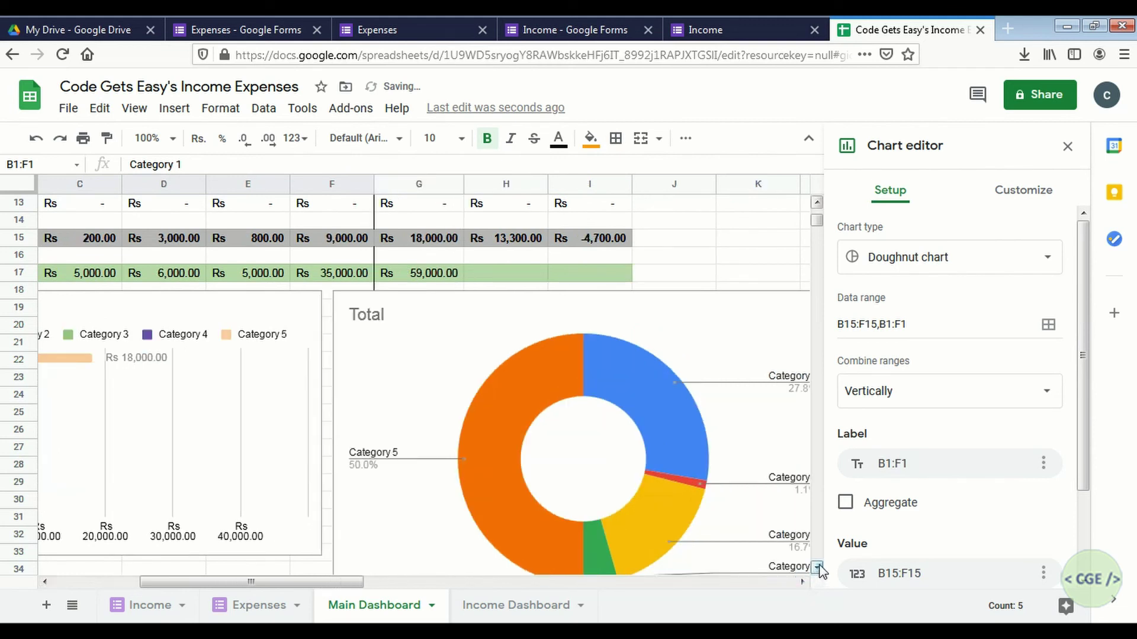
left_click(817, 568)
left_click(817, 568)
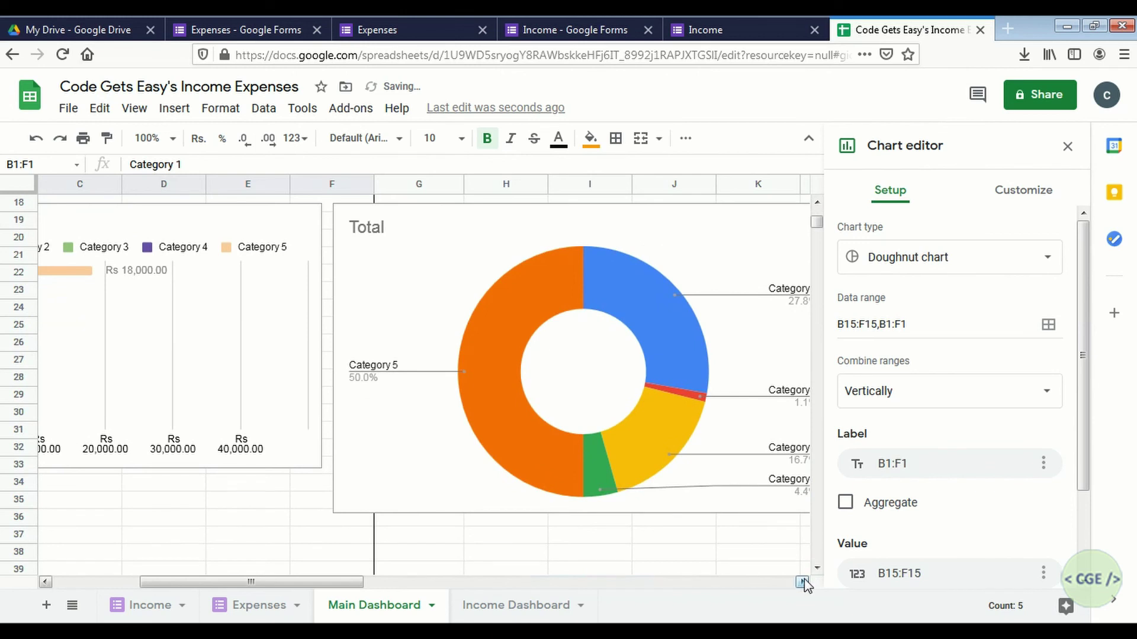
left_click(802, 582)
left_click(803, 583)
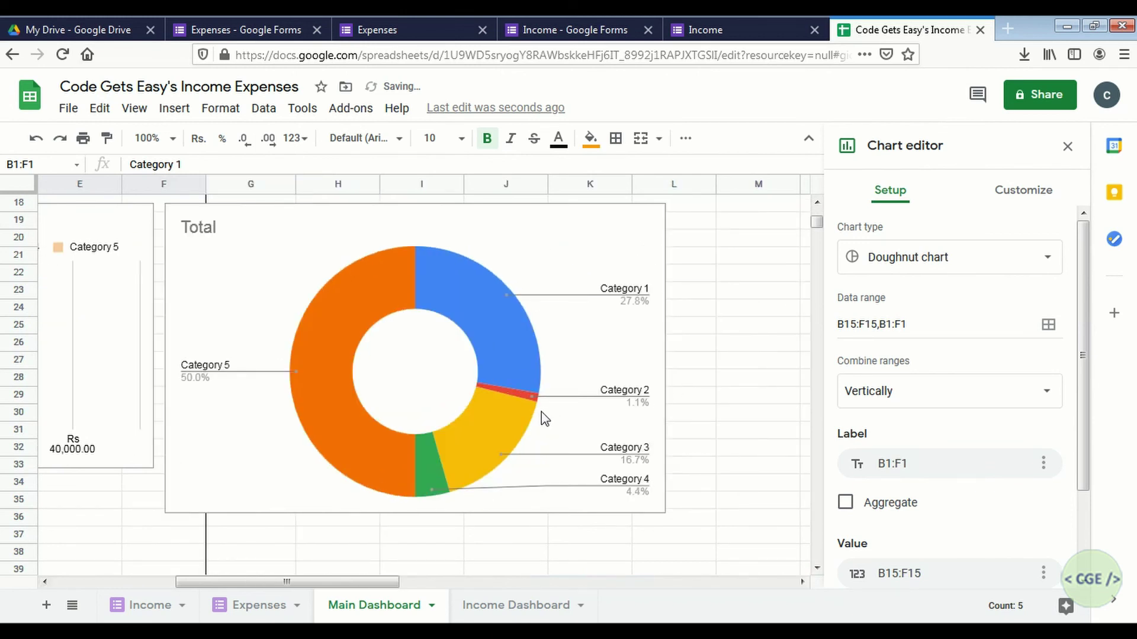
scroll(541, 410, "down", 5)
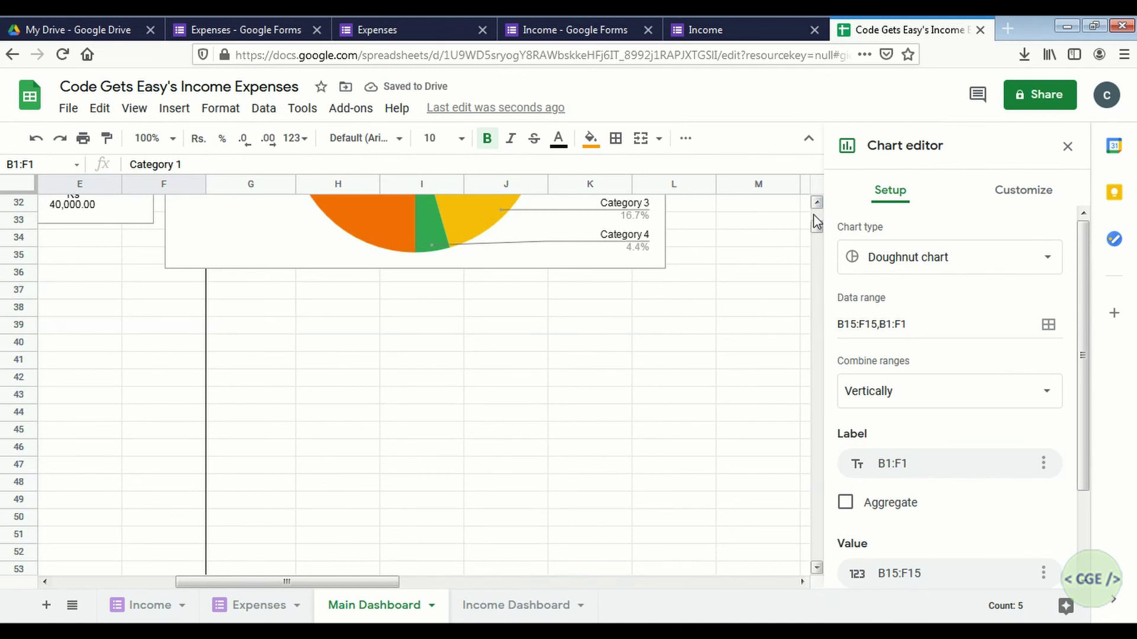
left_click_drag(817, 227, 816, 219)
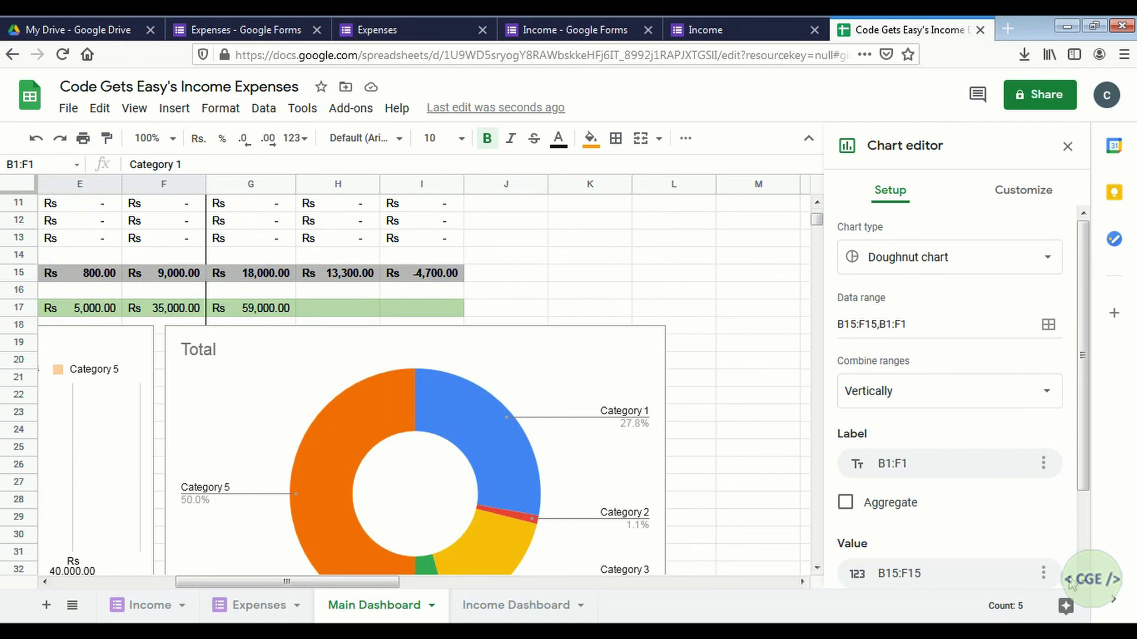
scroll(1081, 585, "down", 1)
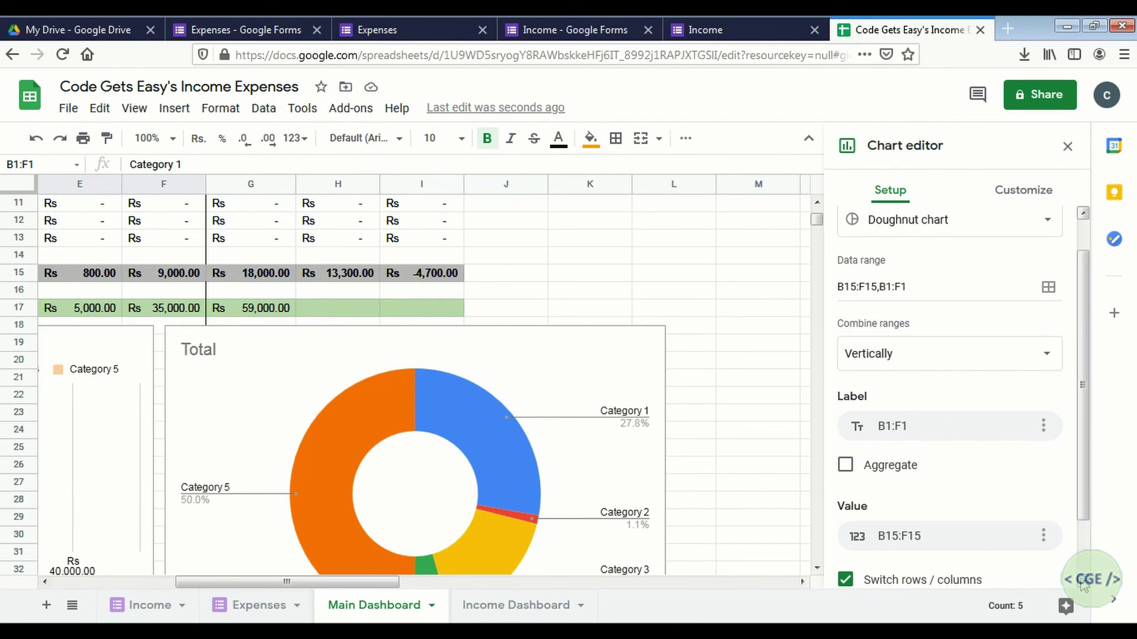
scroll(1082, 585, "down", 2)
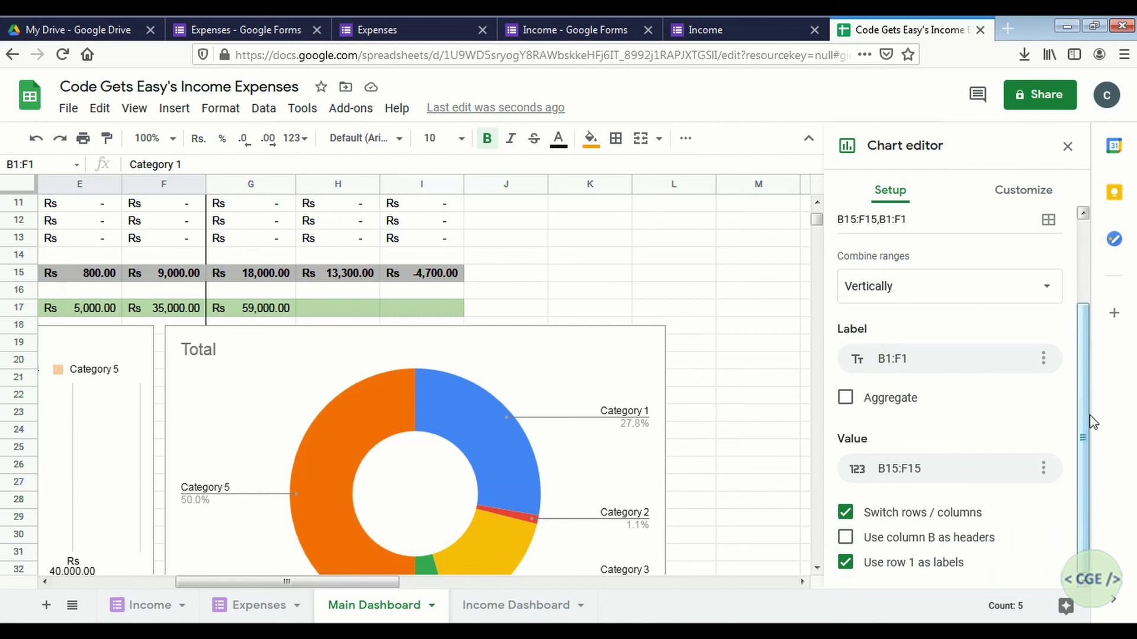
Set the Total doughnut chart's slice label to Value.
left_click(1024, 191)
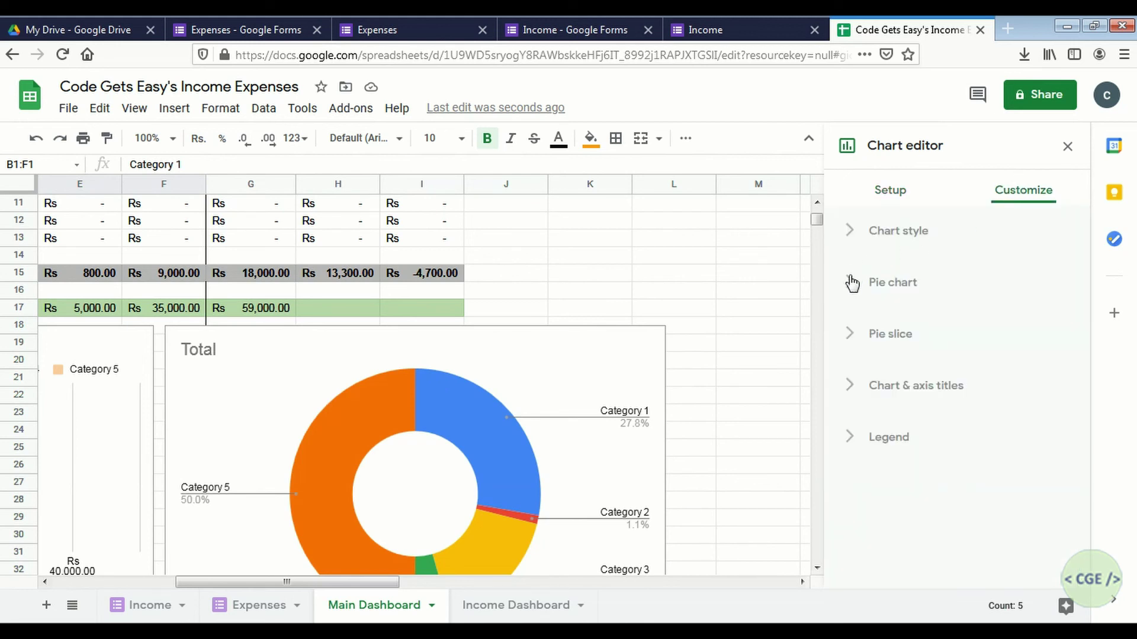
left_click(849, 235)
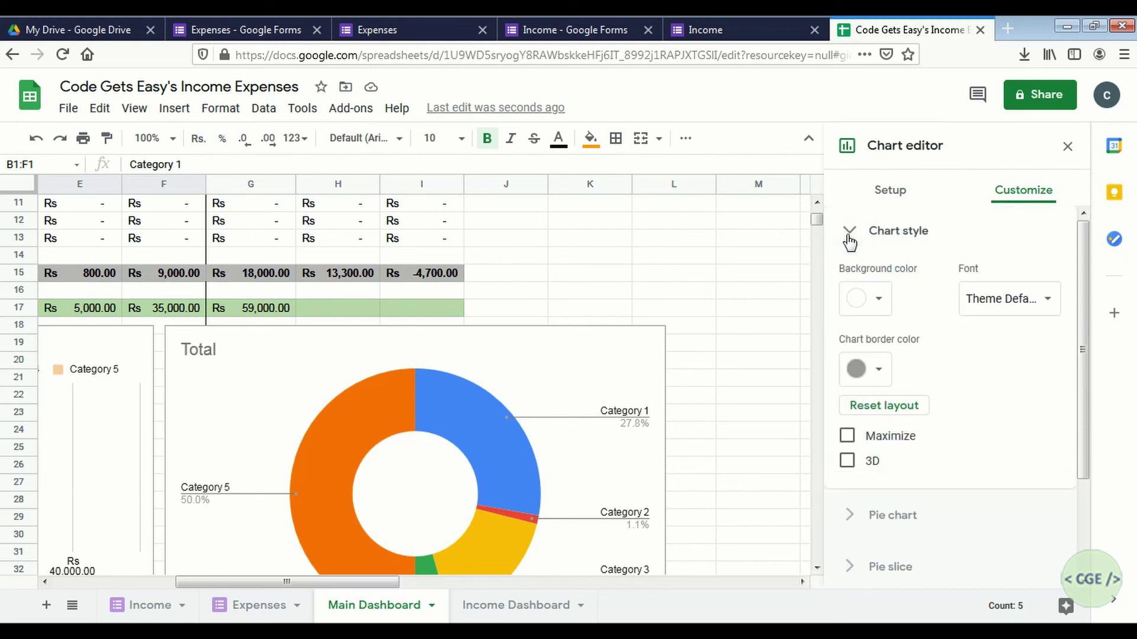
left_click(850, 515)
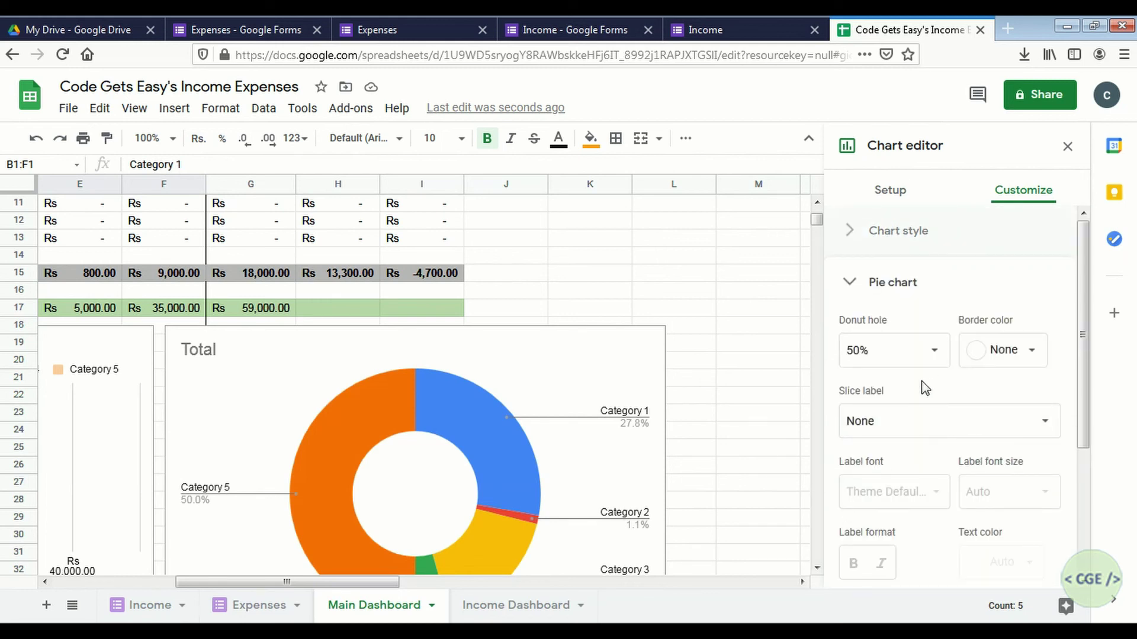
left_click(934, 415)
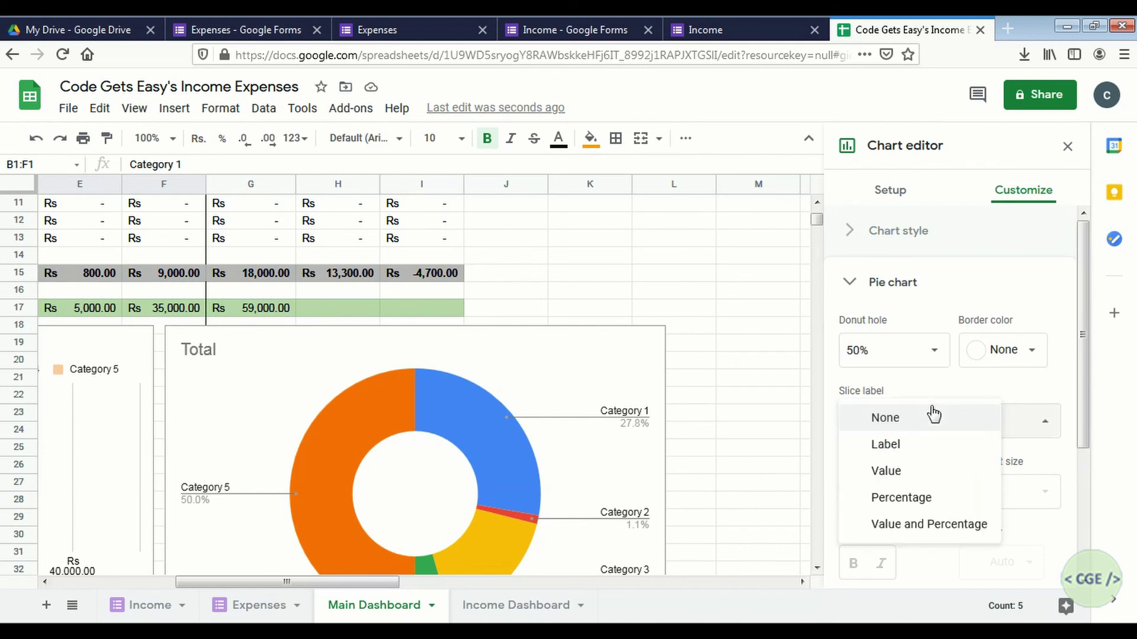
left_click(904, 472)
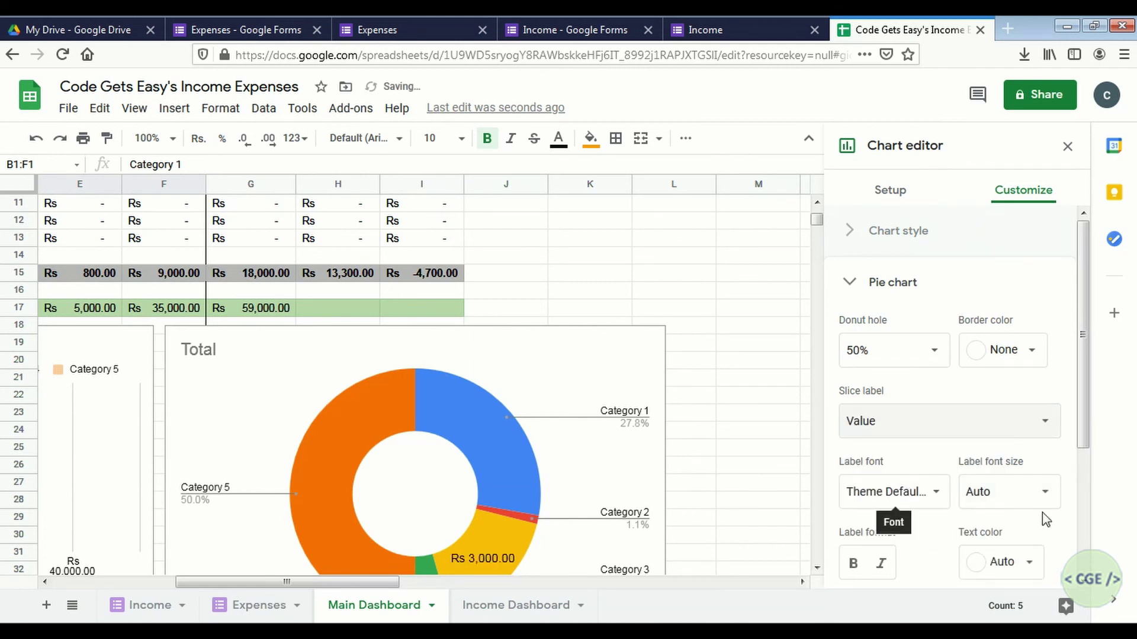
Recolor the Category 1 slice of the Total doughnut chart light blue.
scroll(1088, 590, "down", 2)
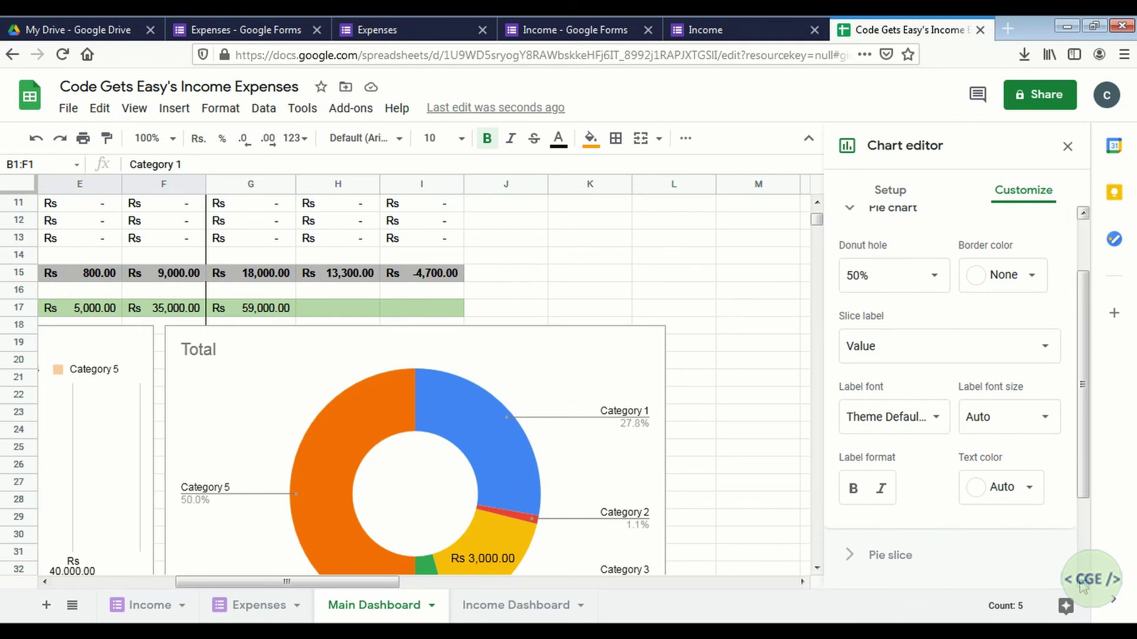
scroll(1087, 584, "down", 3)
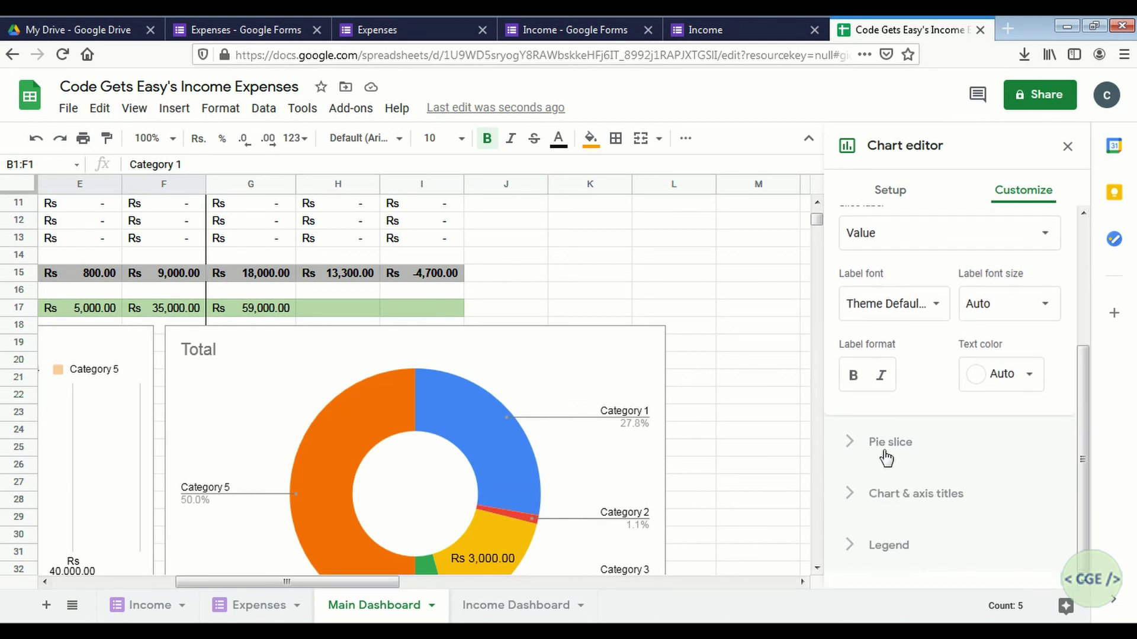
left_click(854, 444)
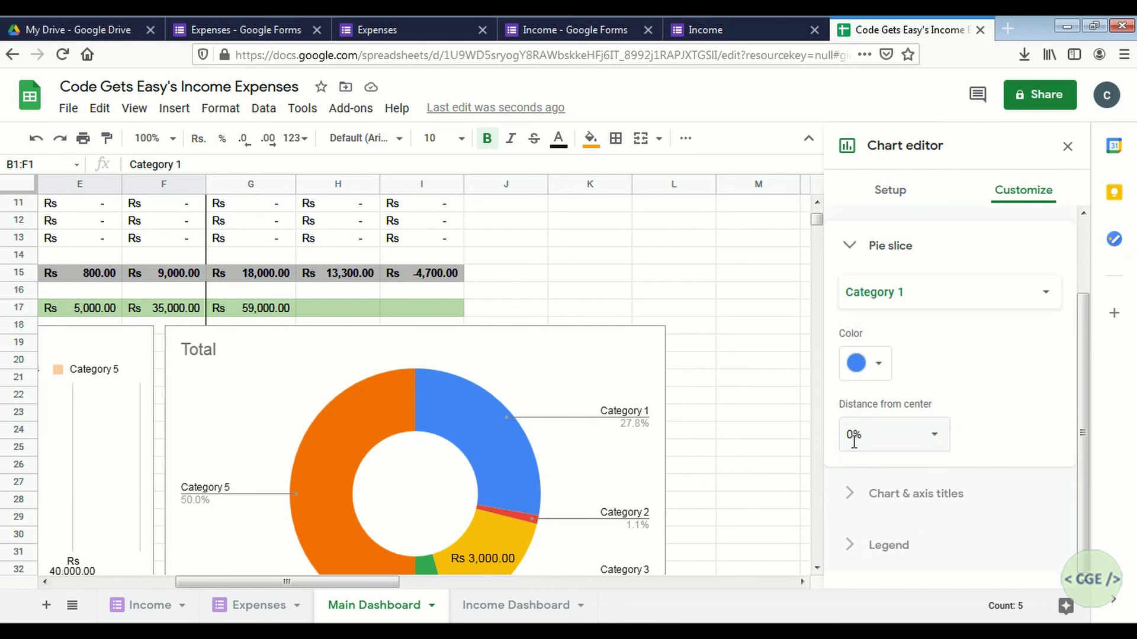
left_click(881, 366)
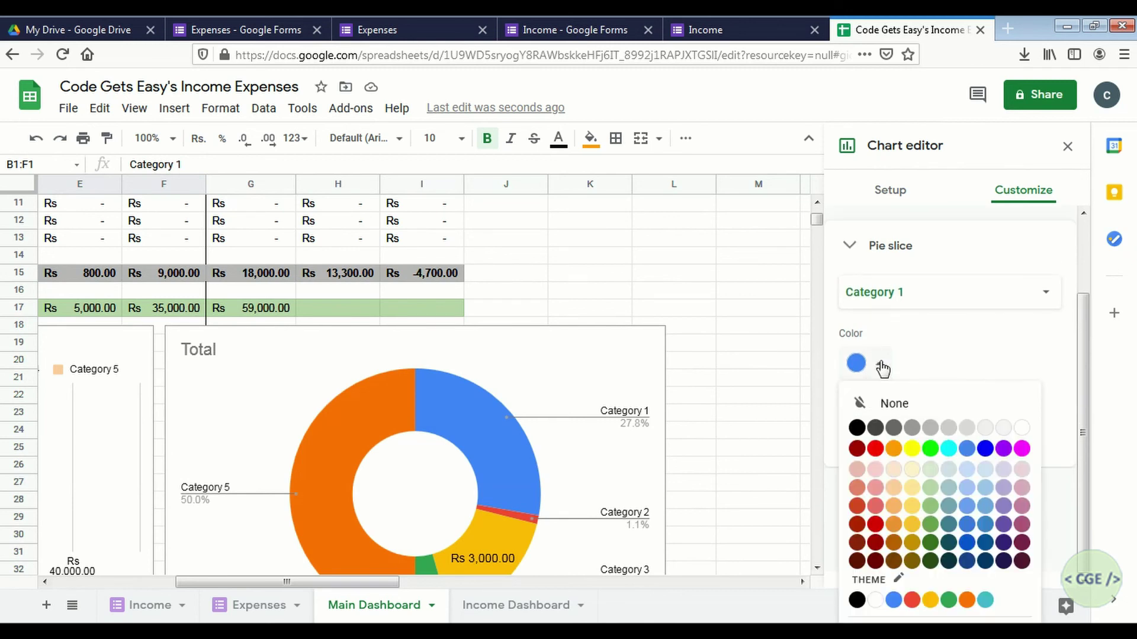
left_click(967, 487)
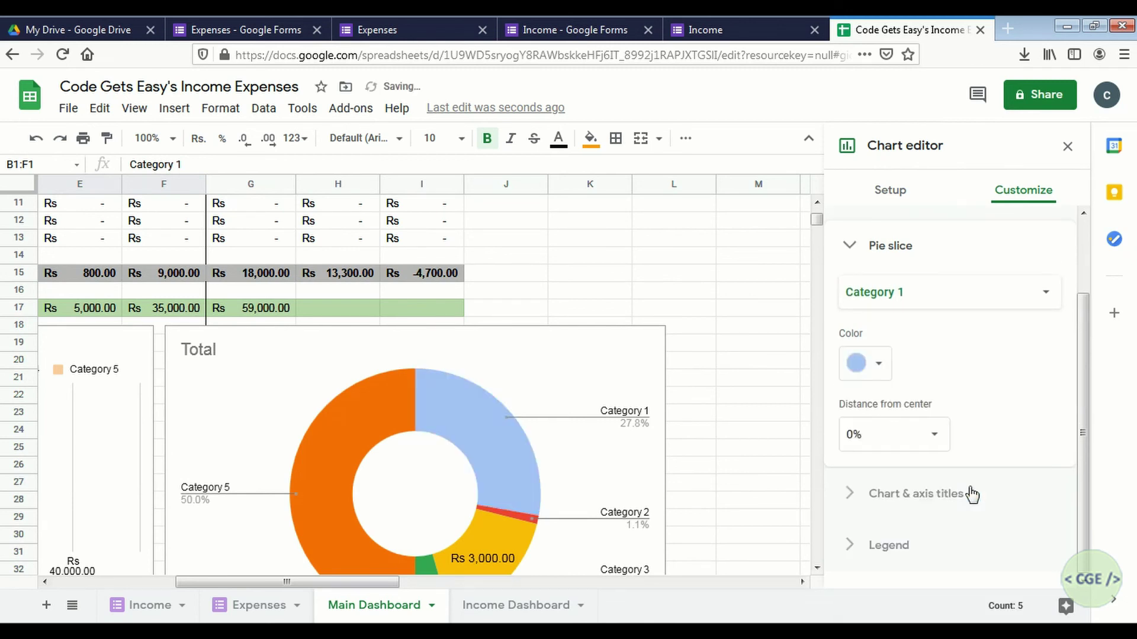
Recolor the Category 2 slice of the Total doughnut chart pale pink.
left_click(974, 292)
left_click(910, 320)
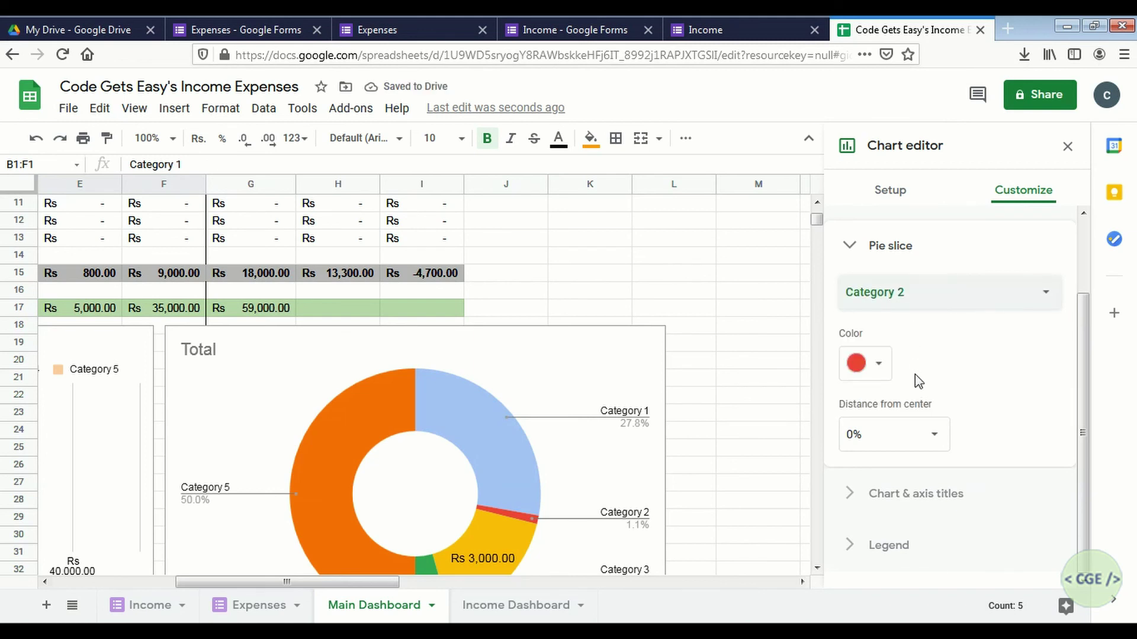
left_click(880, 368)
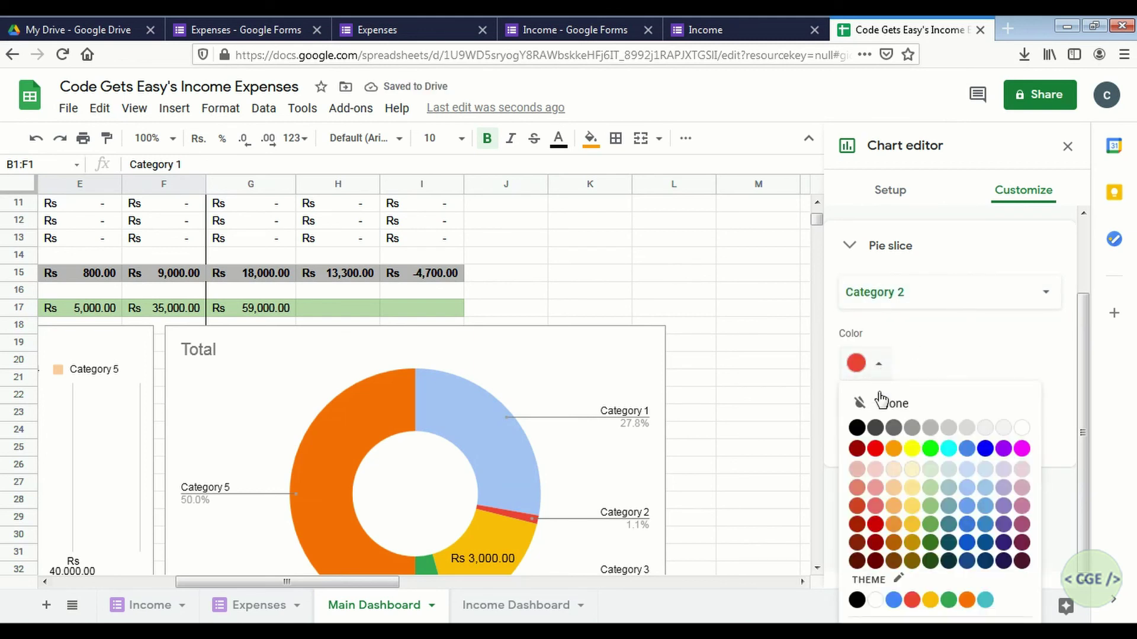
left_click(875, 471)
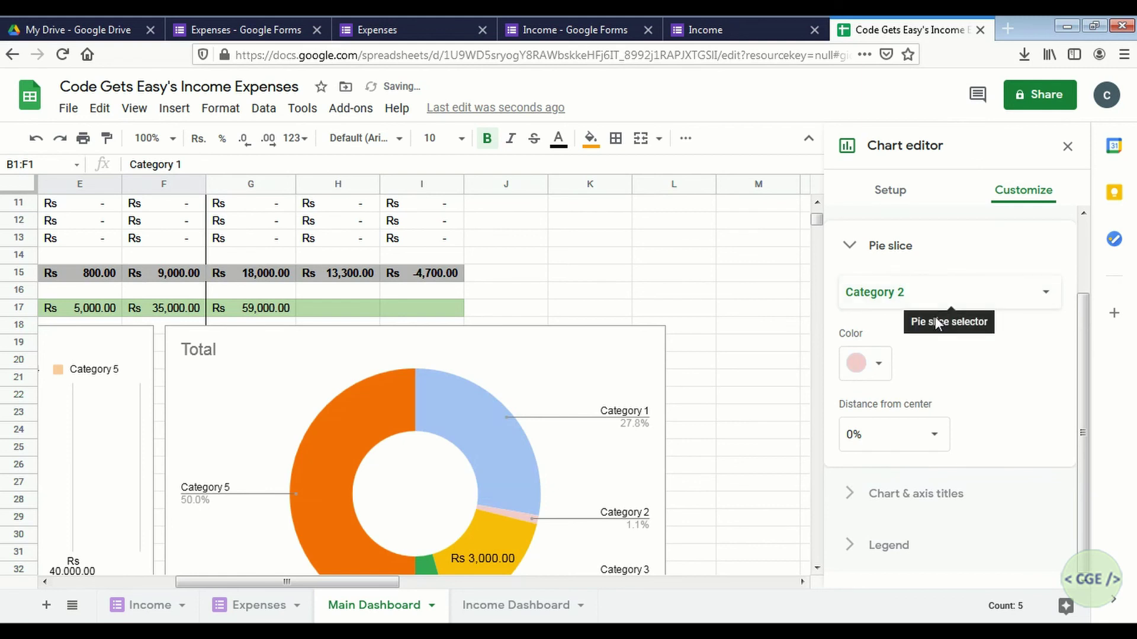
Recolor the Category 3 slice of the Total doughnut chart light yellow.
left_click(925, 296)
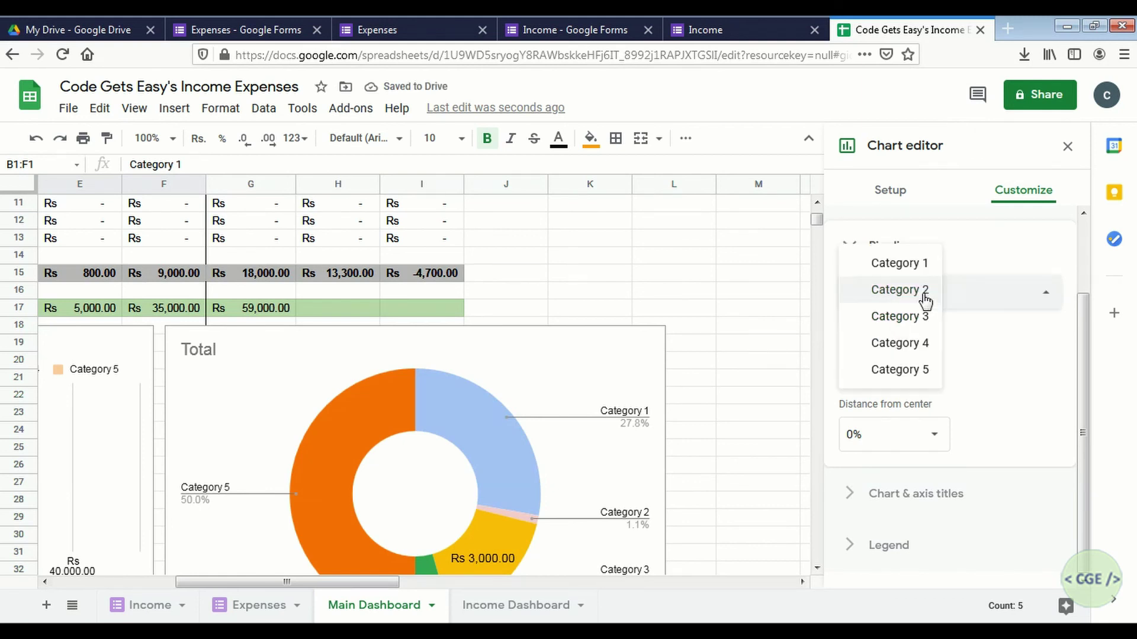
left_click(919, 320)
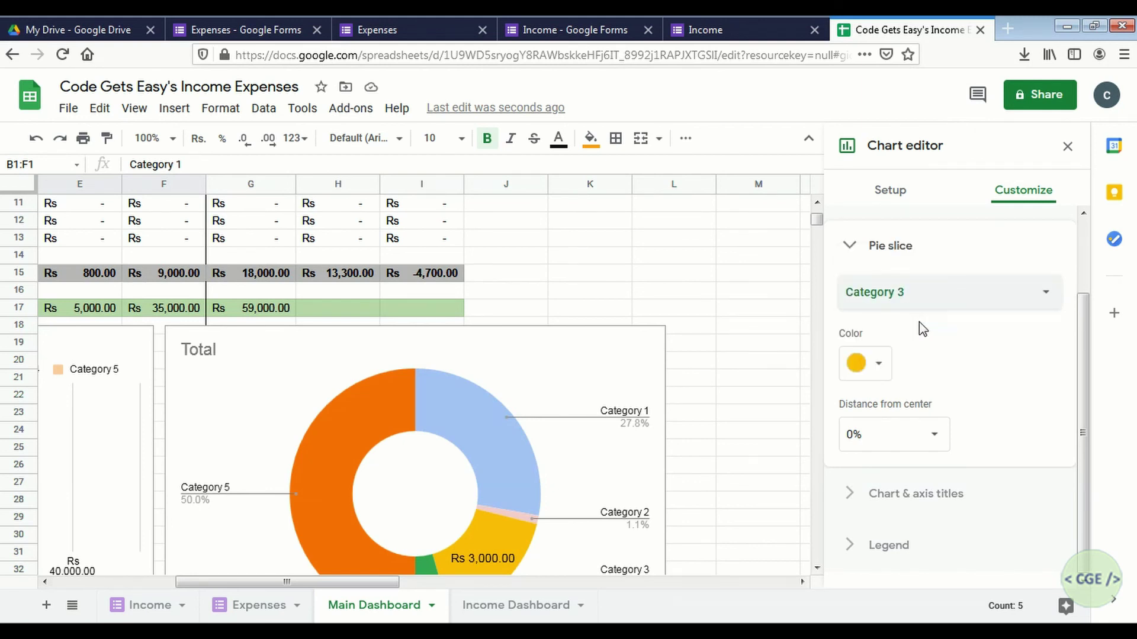
left_click(886, 357)
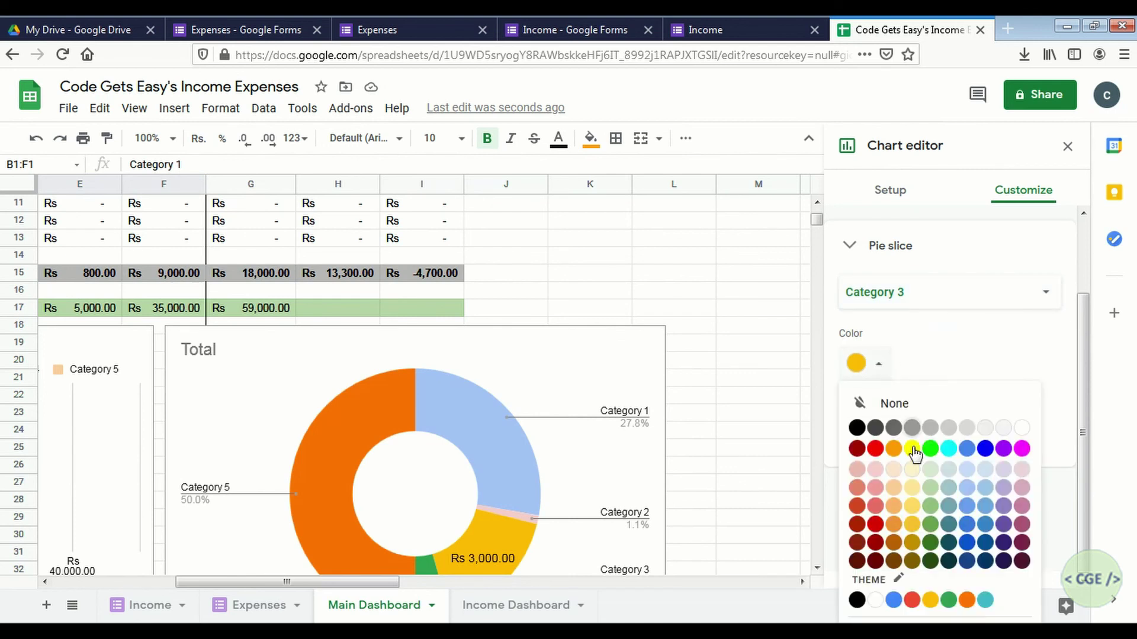
left_click(913, 490)
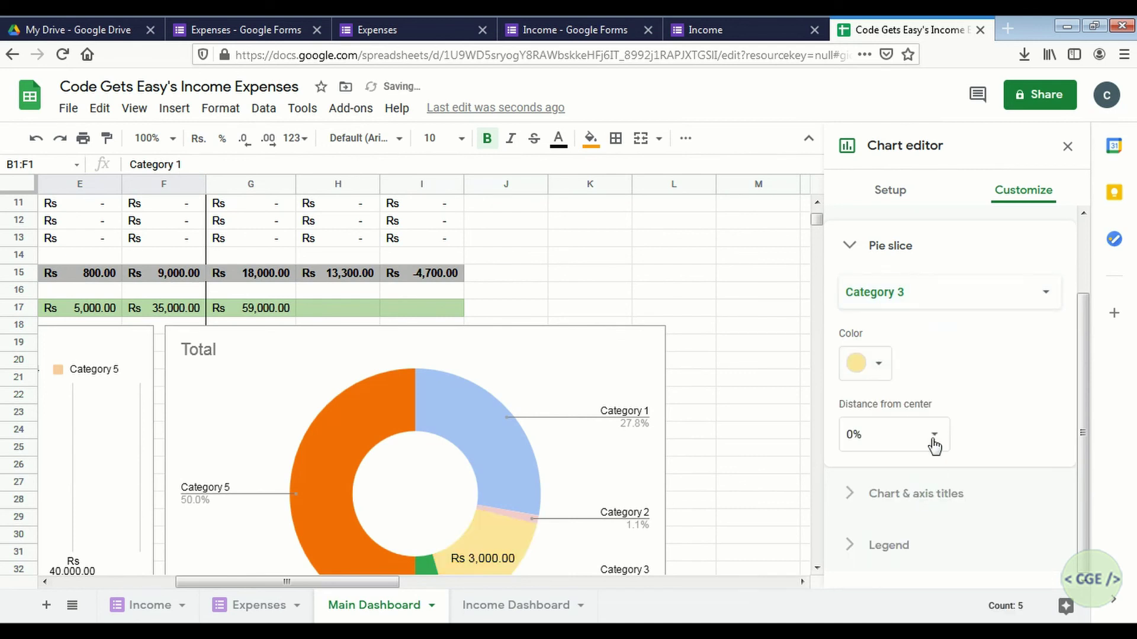
left_click(880, 375)
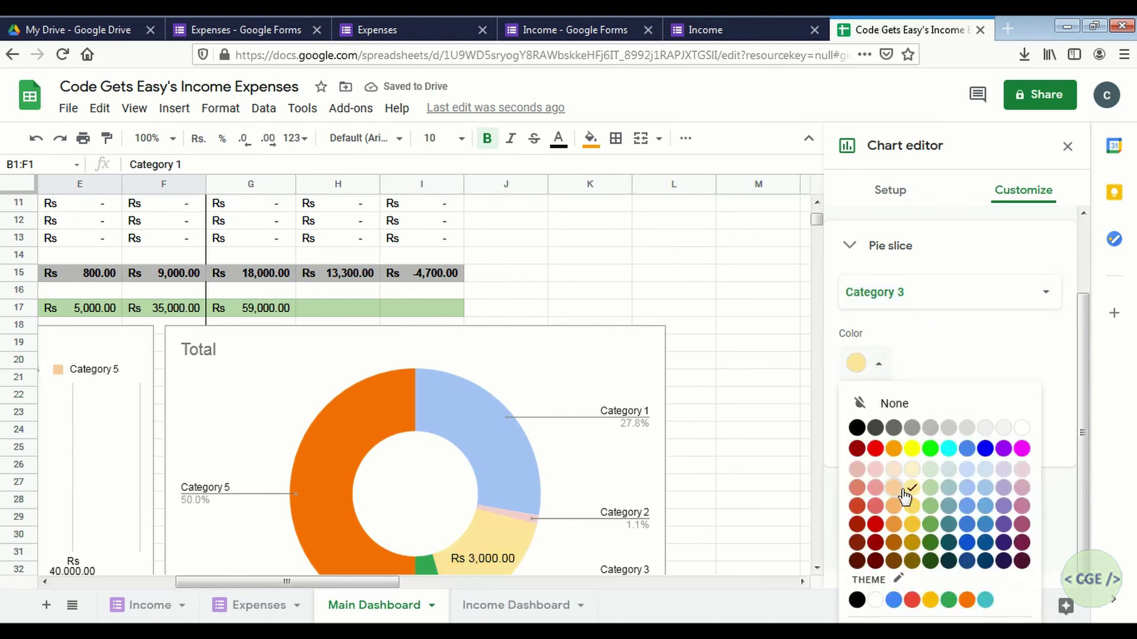
left_click(912, 510)
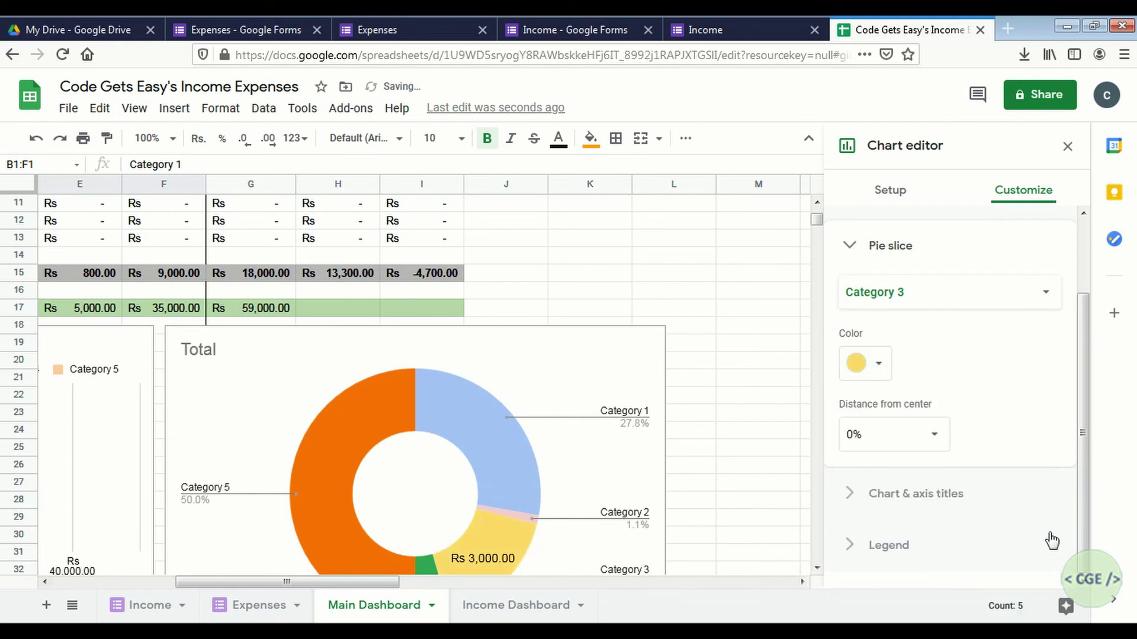
Recolor the Category 5 slice of the Total doughnut chart light magenta.
left_click(906, 290)
left_click(910, 347)
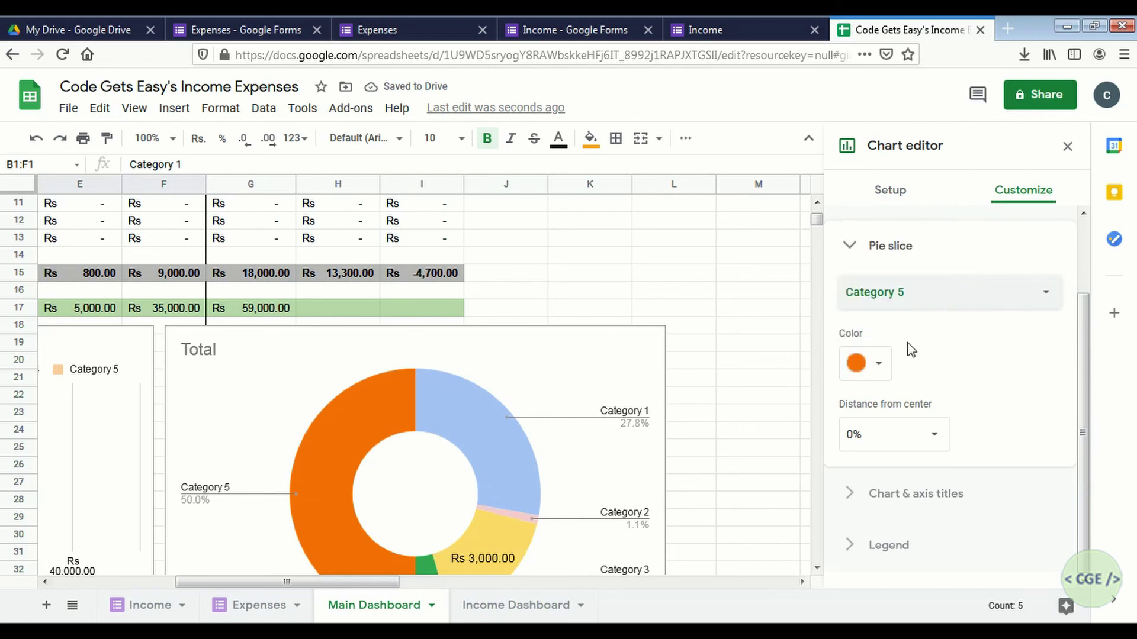
left_click(888, 385)
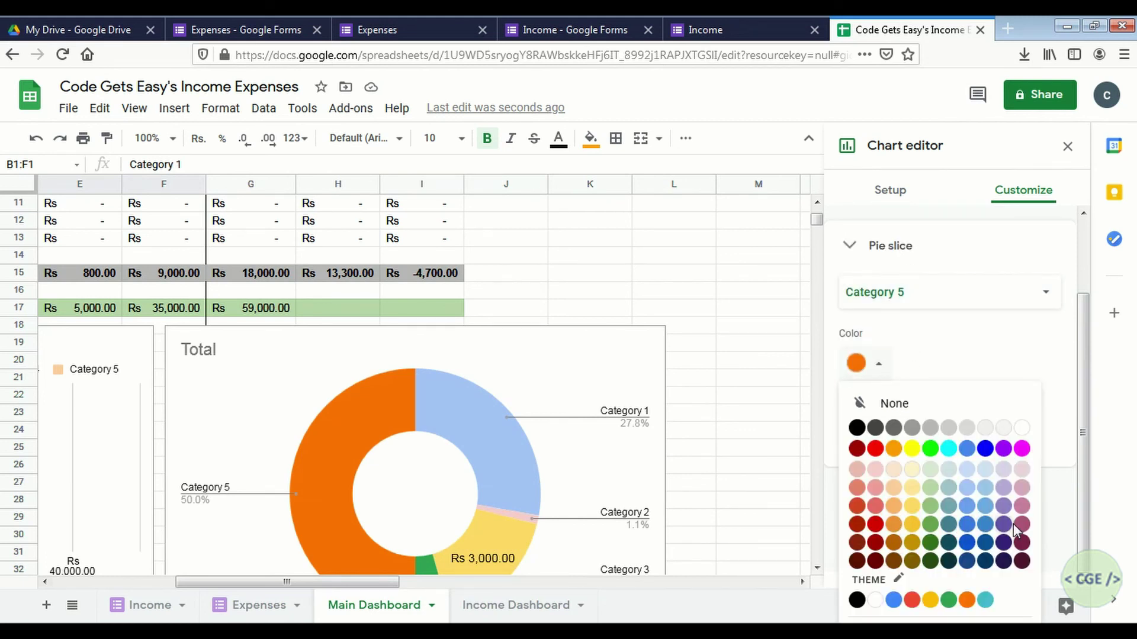
left_click(1023, 508)
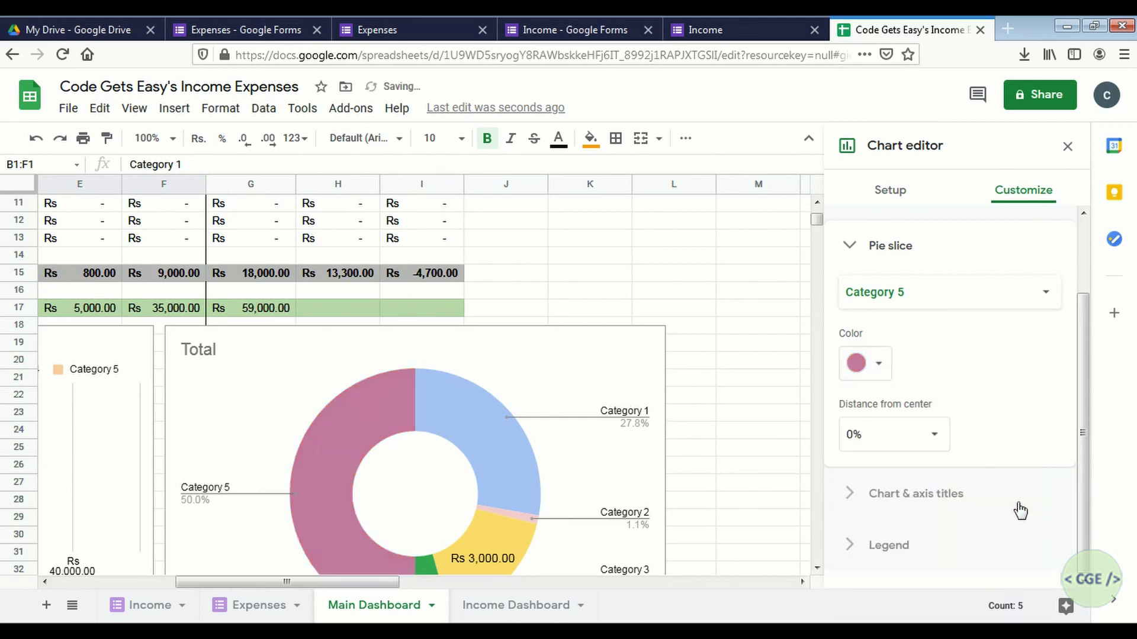
Recolor the Category 4 slice of the Total doughnut chart light green.
left_click(894, 293)
left_click(910, 269)
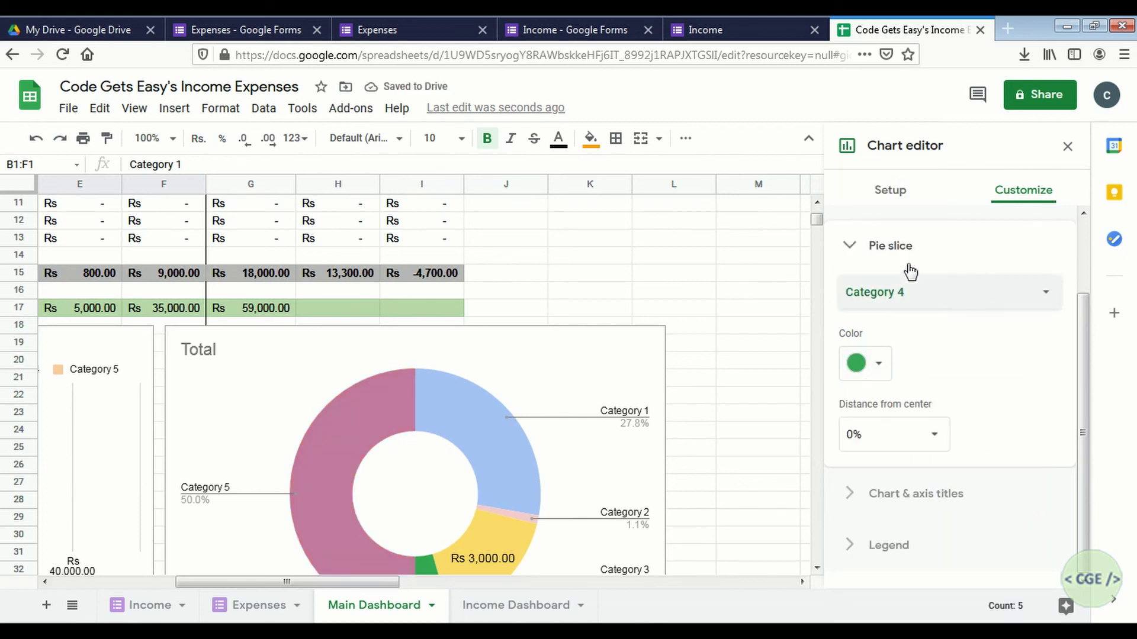
left_click(881, 384)
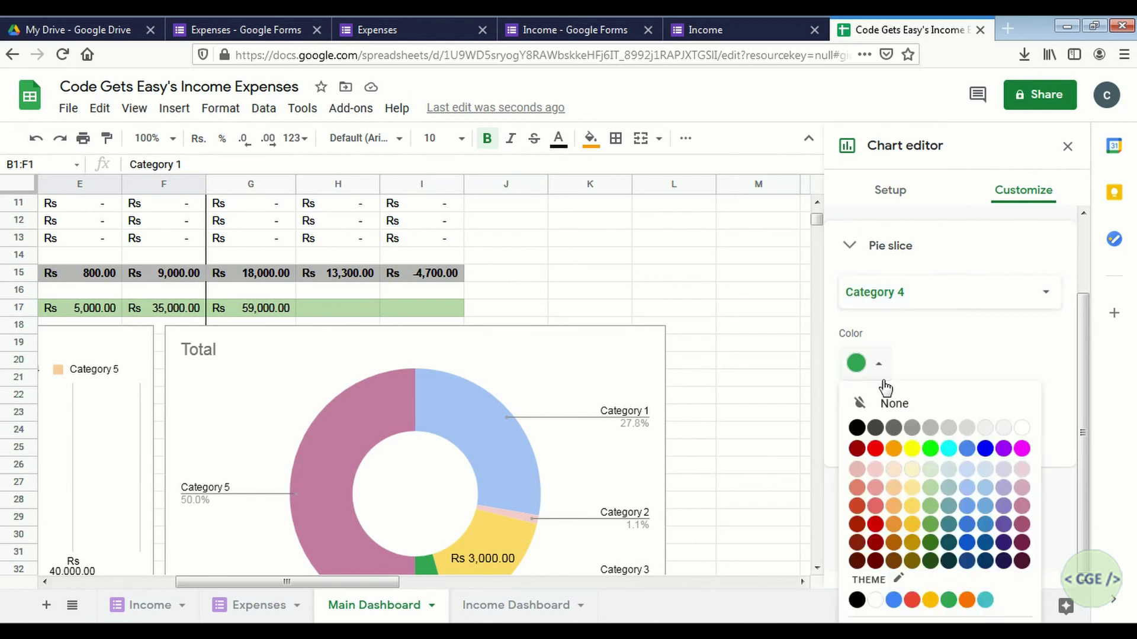
left_click(931, 507)
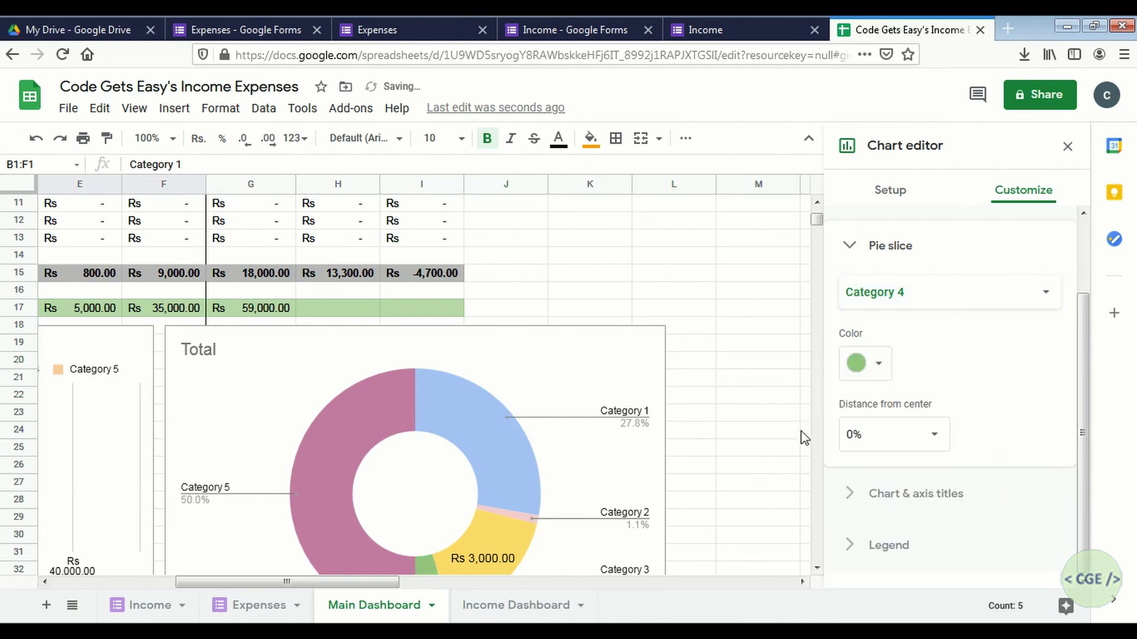
Shrink the Total doughnut chart from its lower corner so it ends in column K at about row 32.
scroll(504, 462, "down", 3)
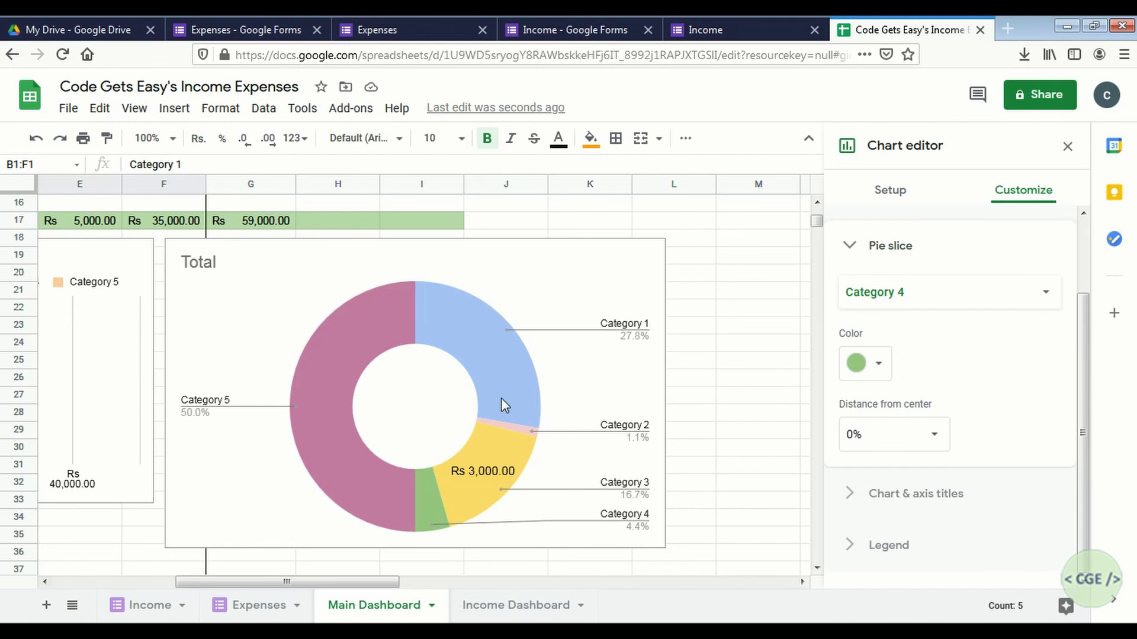
left_click(666, 548)
left_click_drag(666, 548, 583, 499)
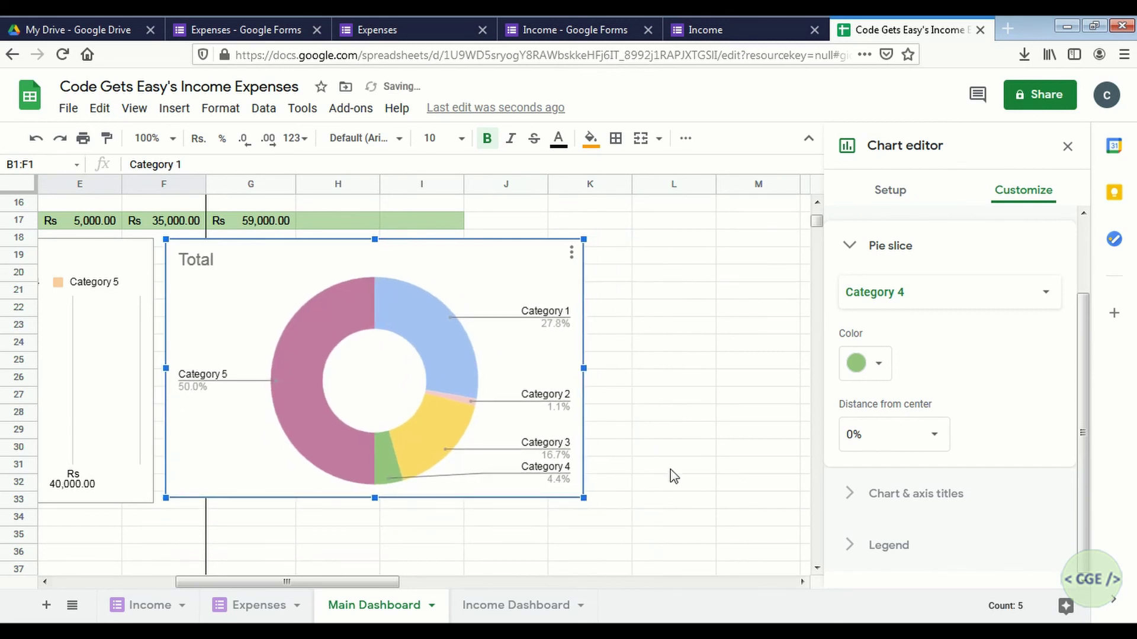
left_click(689, 473)
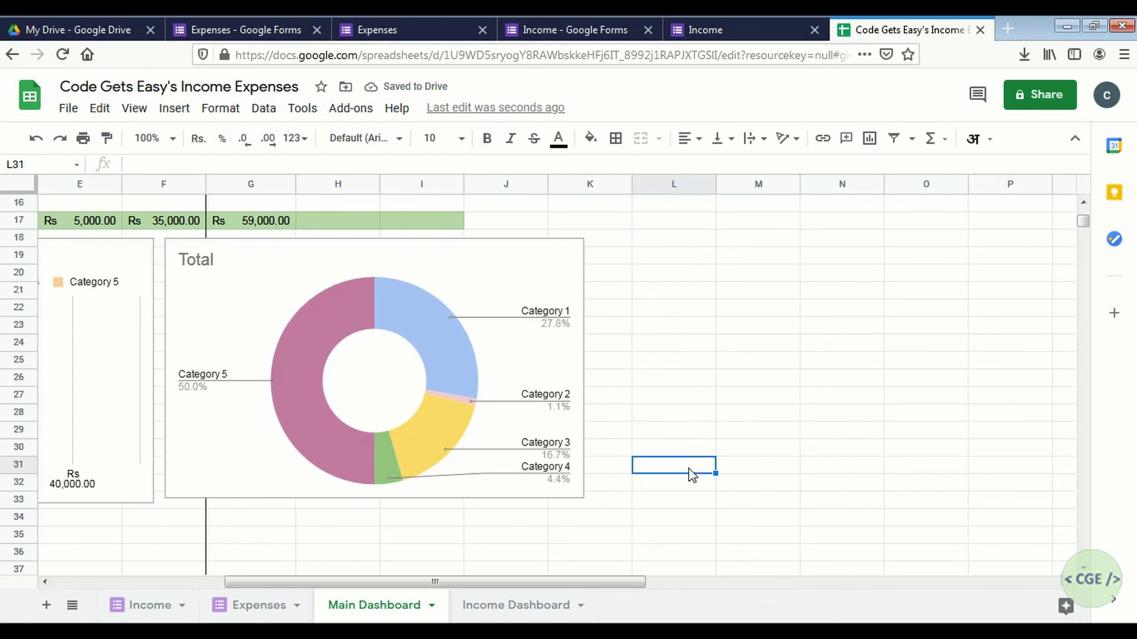
Change the doughnut chart's title to "Categories".
left_click(573, 254)
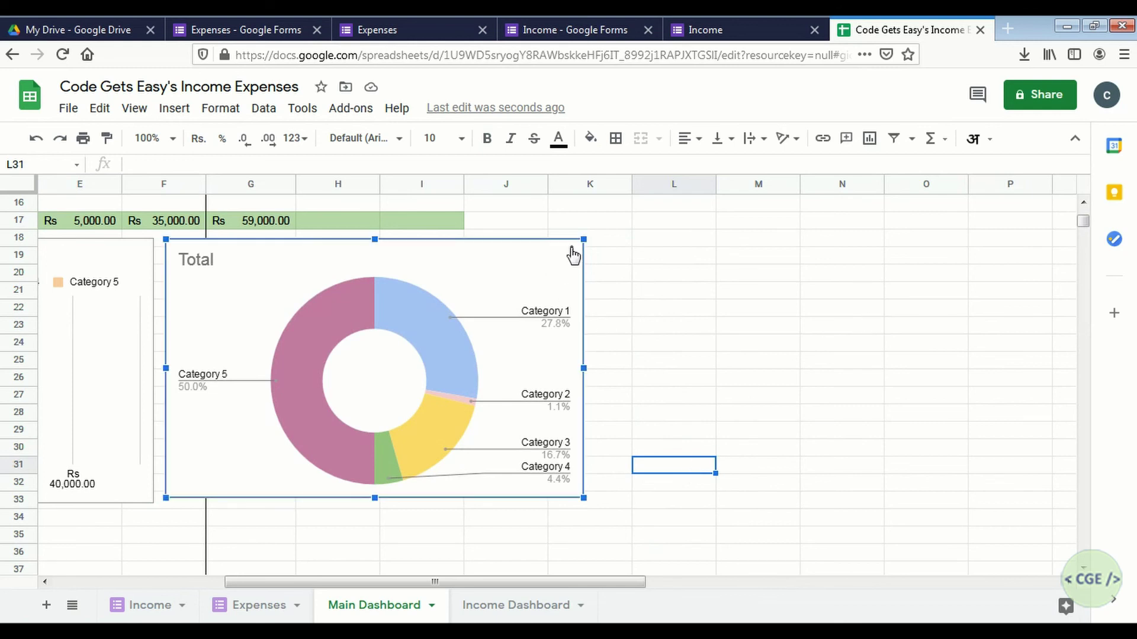
left_click(572, 254)
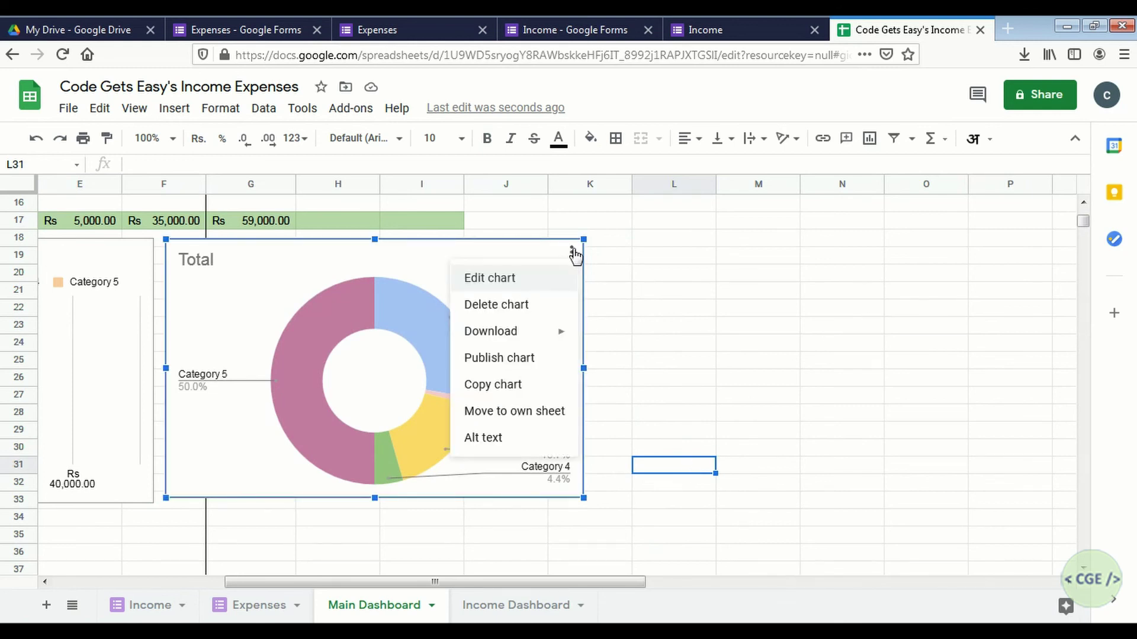
left_click(542, 288)
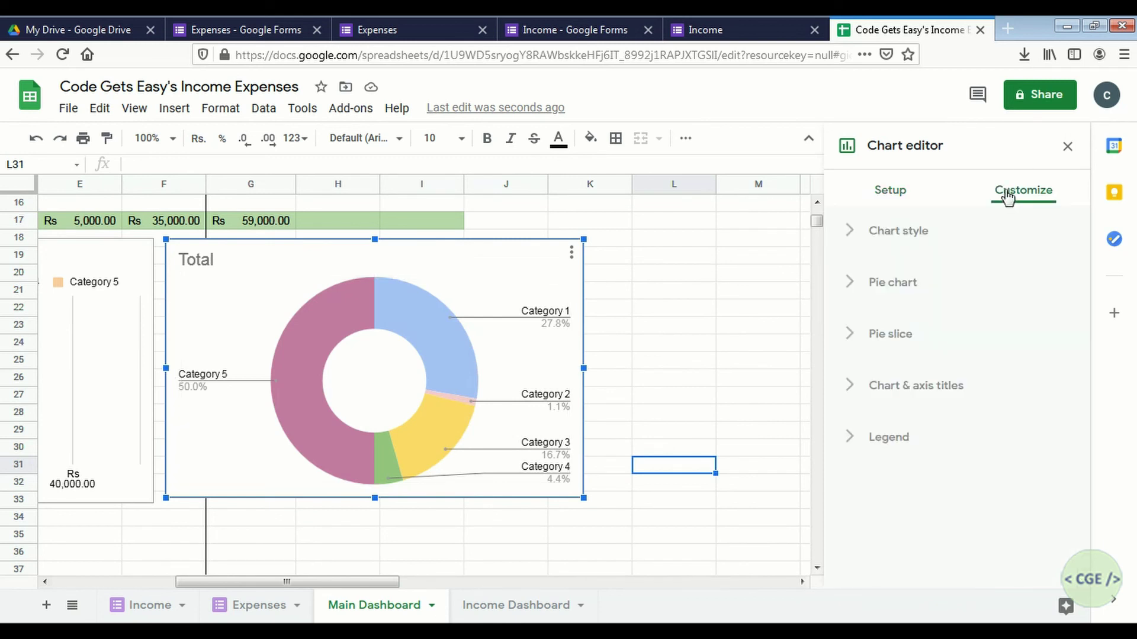
left_click(852, 224)
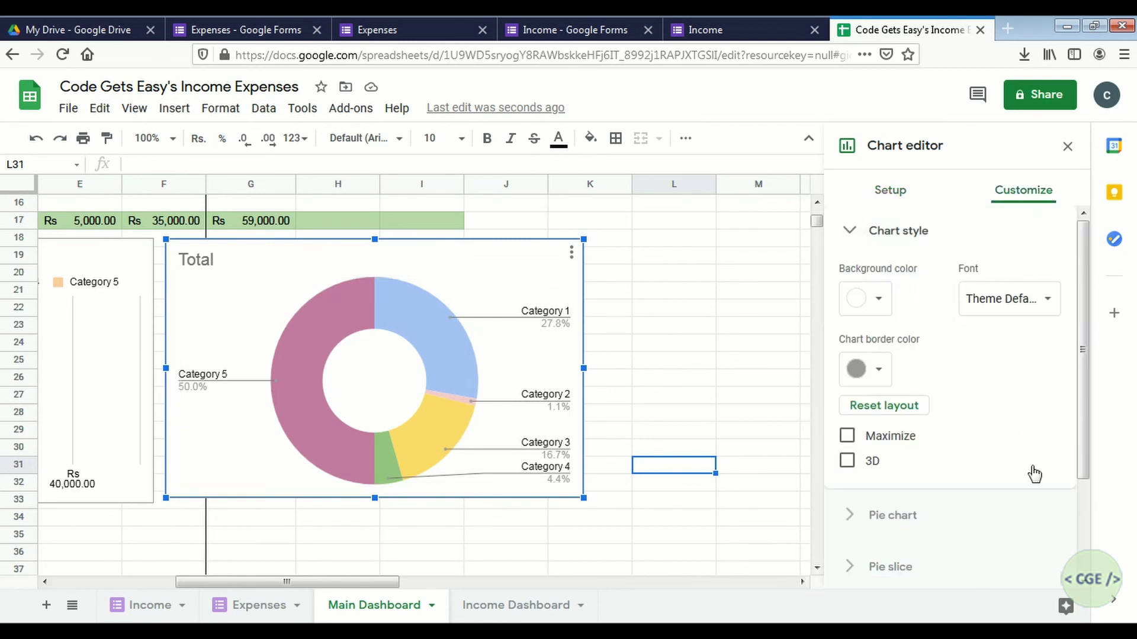
scroll(1087, 583, "down", 2)
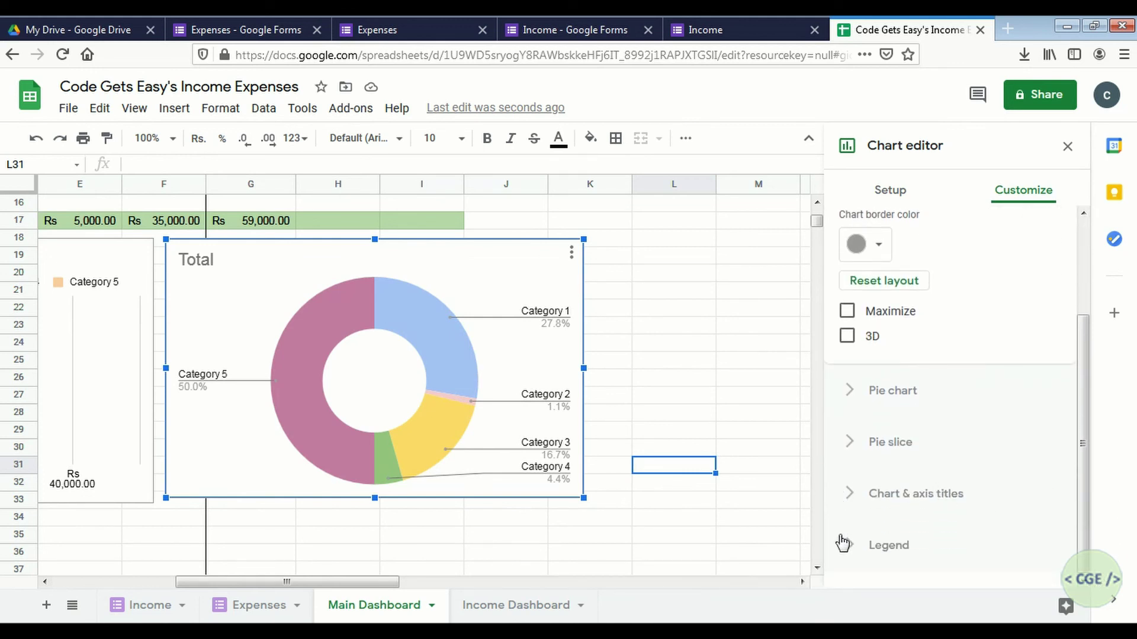
left_click(853, 502)
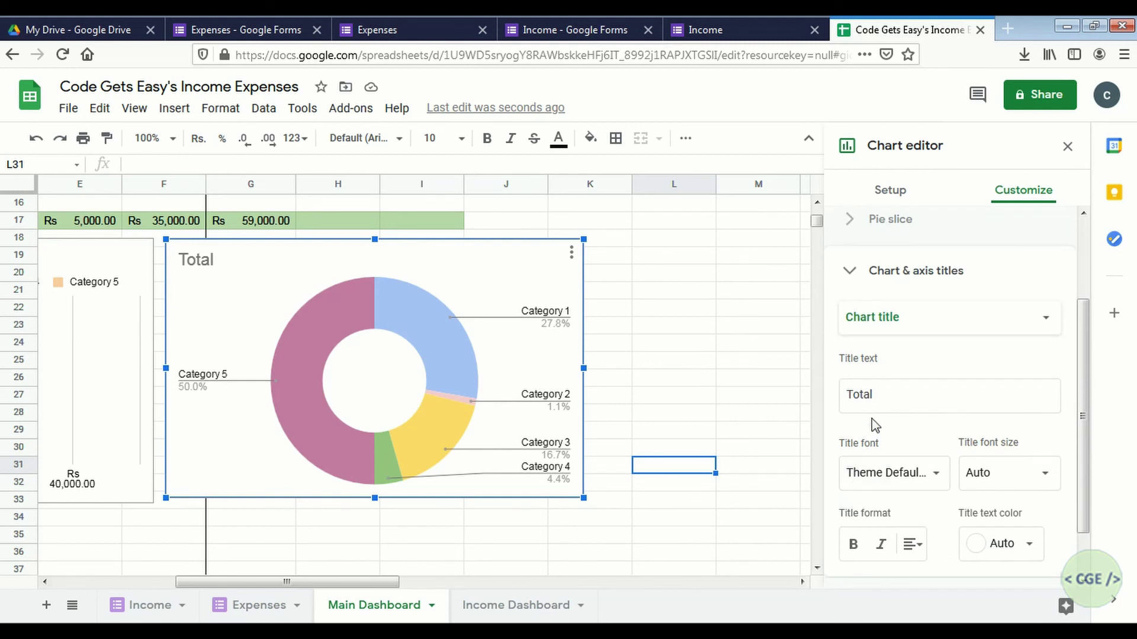
left_click(875, 396)
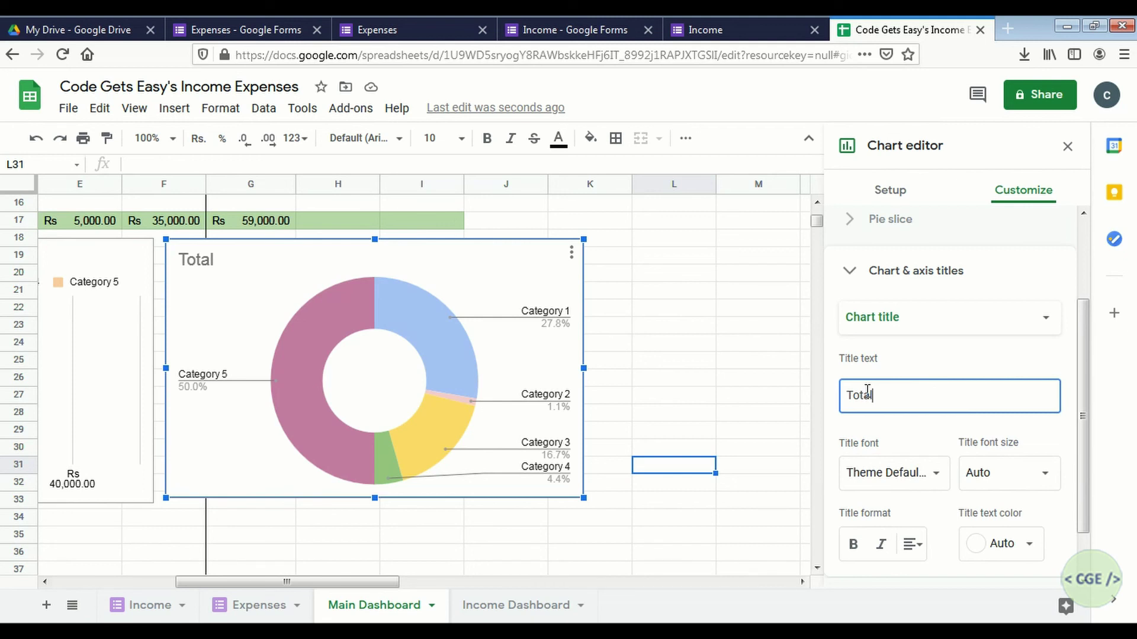
double_click(867, 393)
type("Categories")
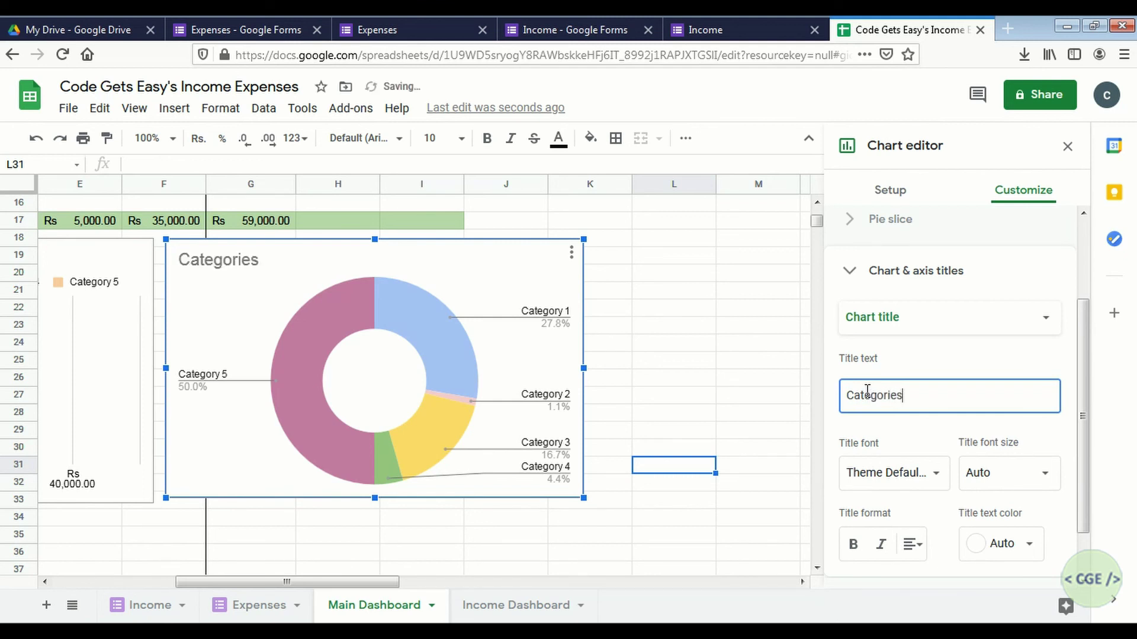
left_click(602, 315)
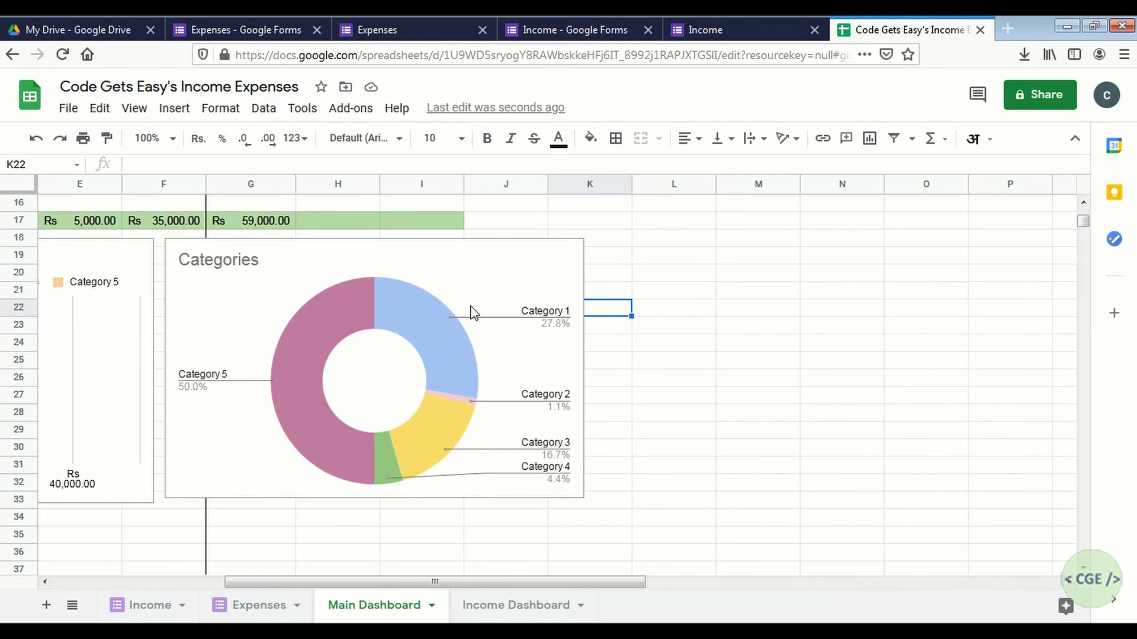
Insert a stacked bar chart of the monthly income sources from range A1:D13 on the Income Dashboard sheet.
left_click(509, 606)
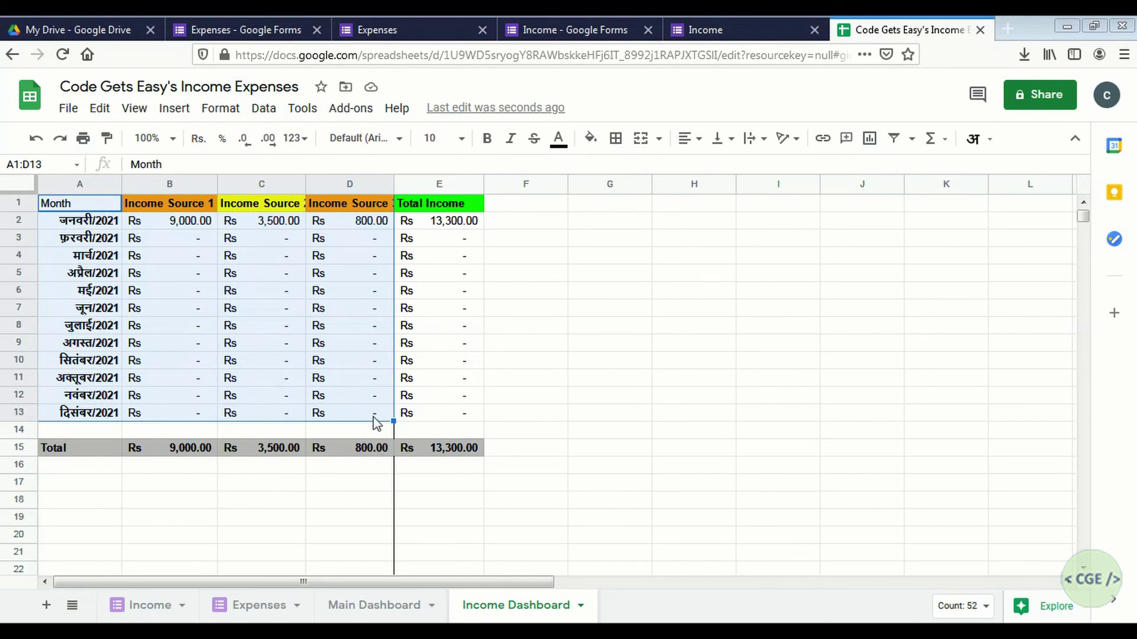
left_click(178, 87)
left_click(174, 108)
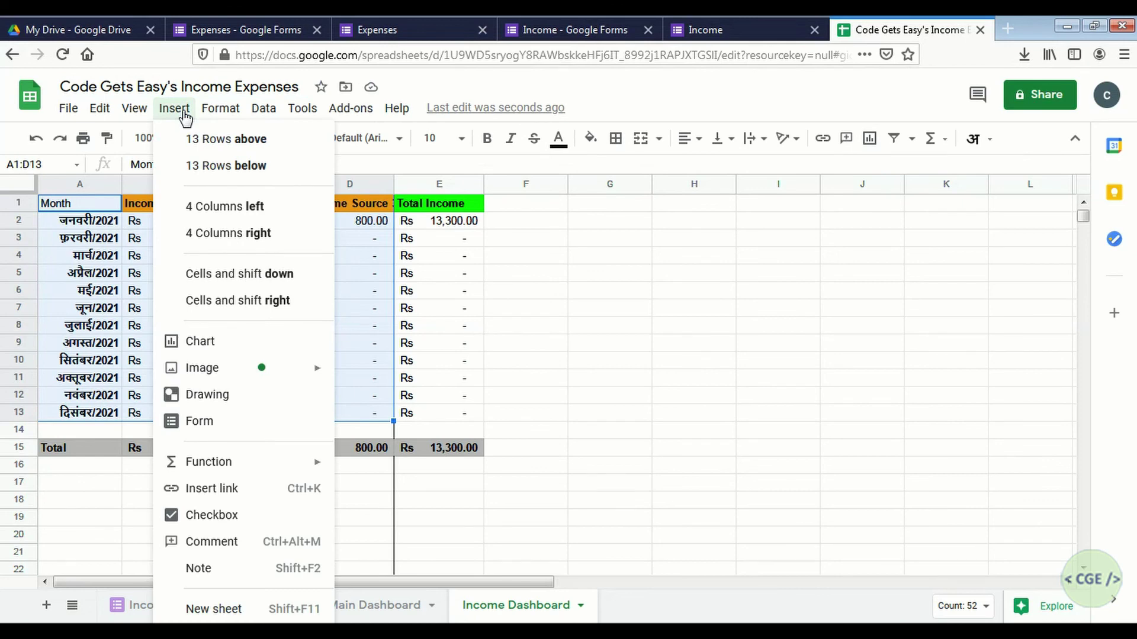
left_click(228, 349)
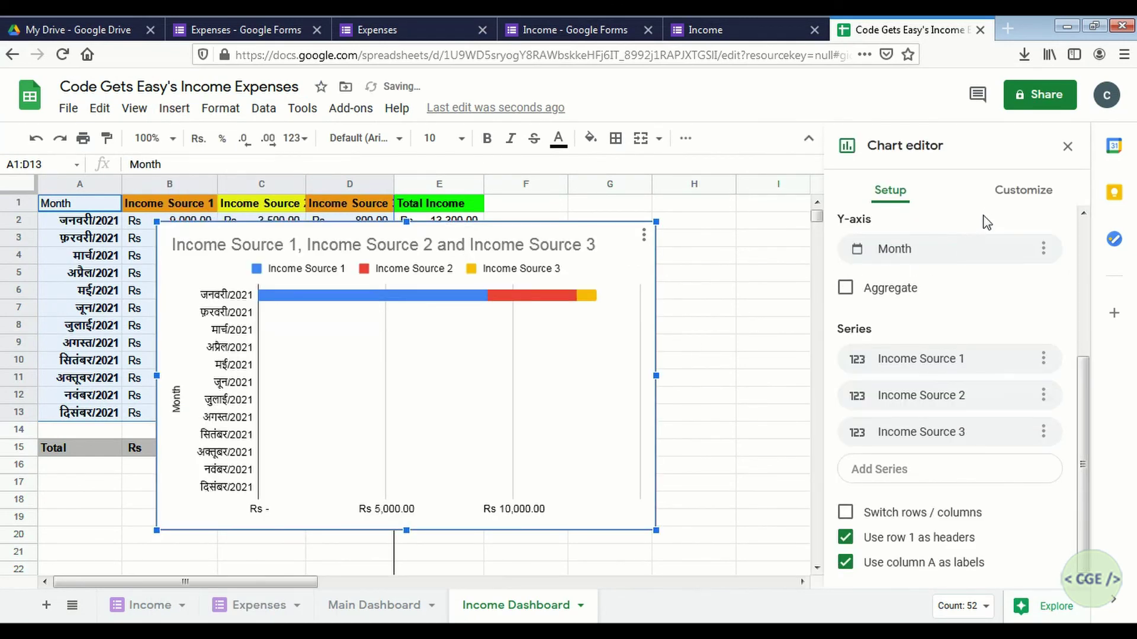
scroll(1085, 235, "up", 1)
scroll(1085, 235, "up", 3)
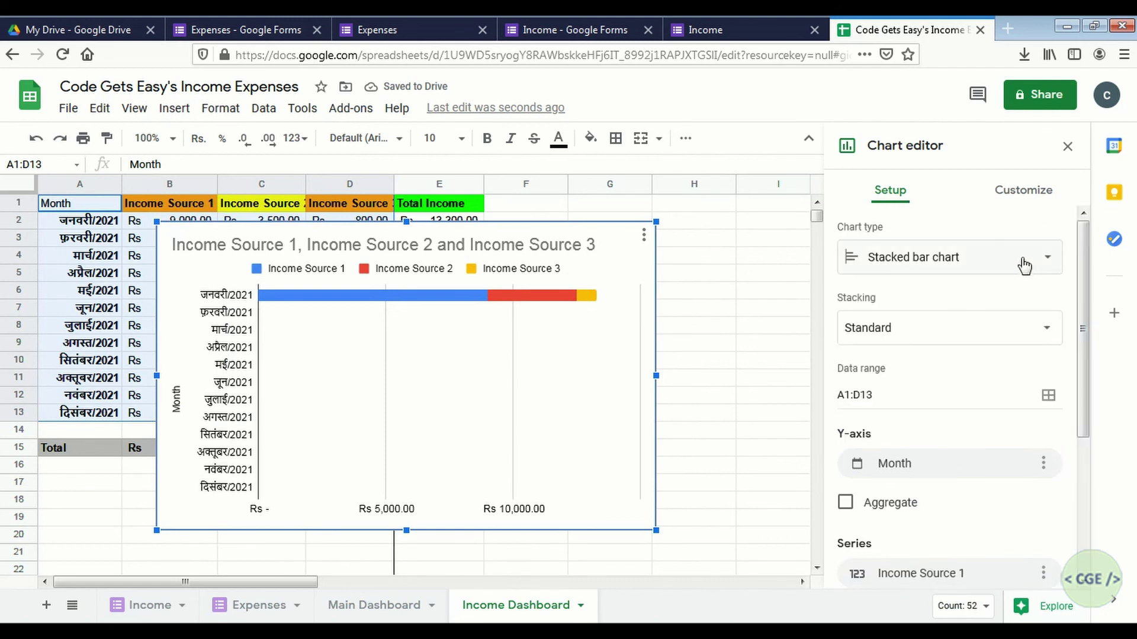
left_click(1025, 262)
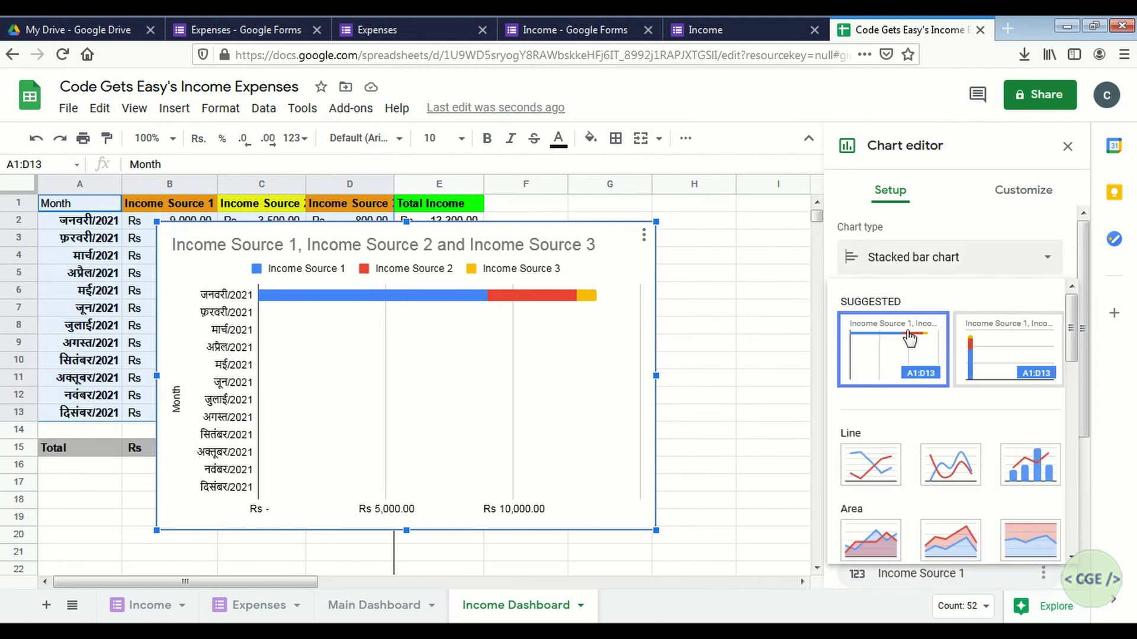
left_click(910, 337)
Set the income bar chart's title to "Yearly Income".
left_click(1010, 203)
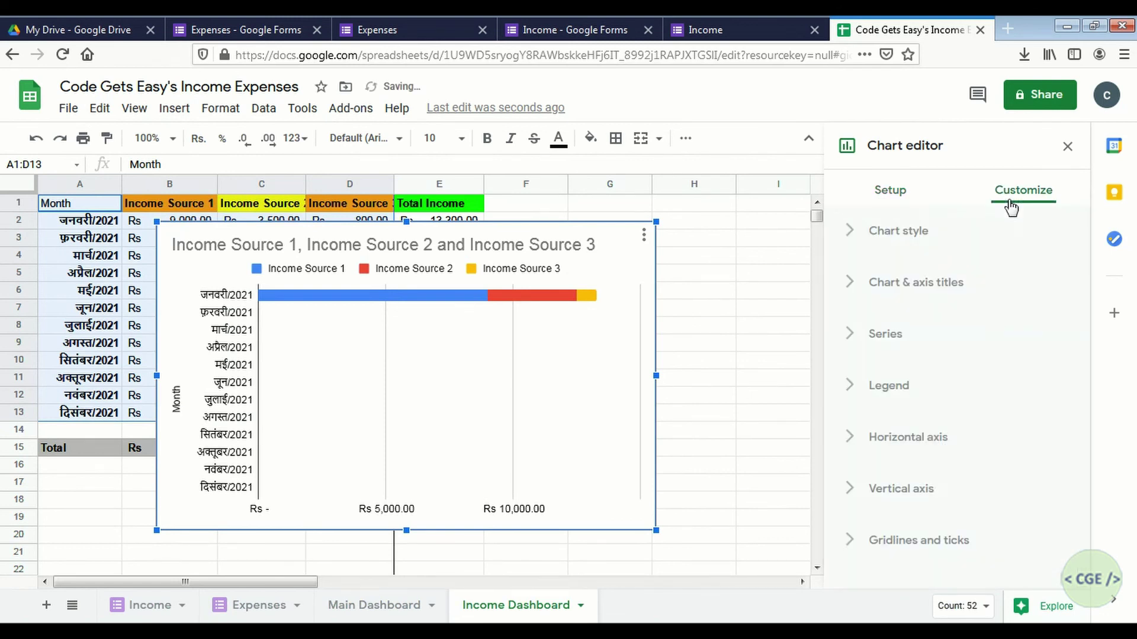
left_click(854, 284)
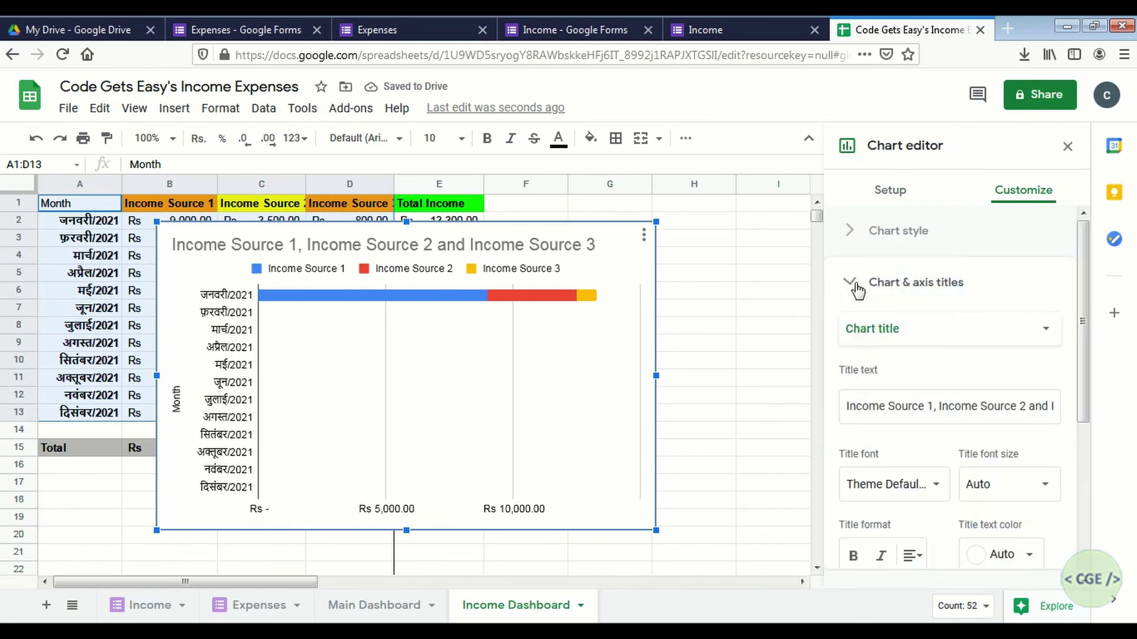
left_click(877, 408)
key("ctrl+a")
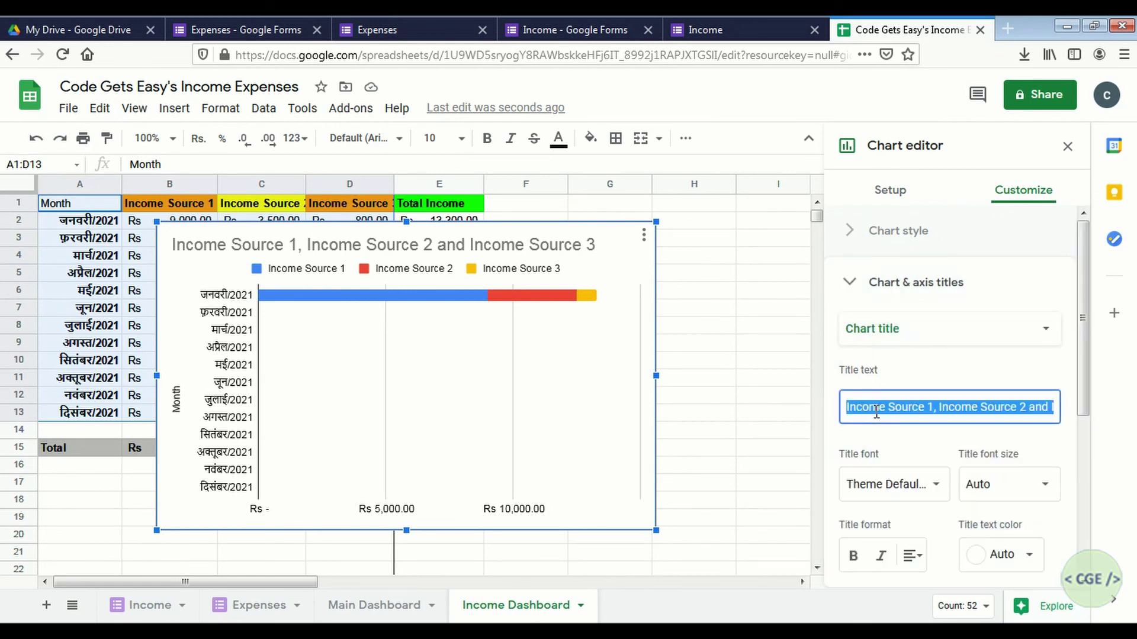
type("Yea")
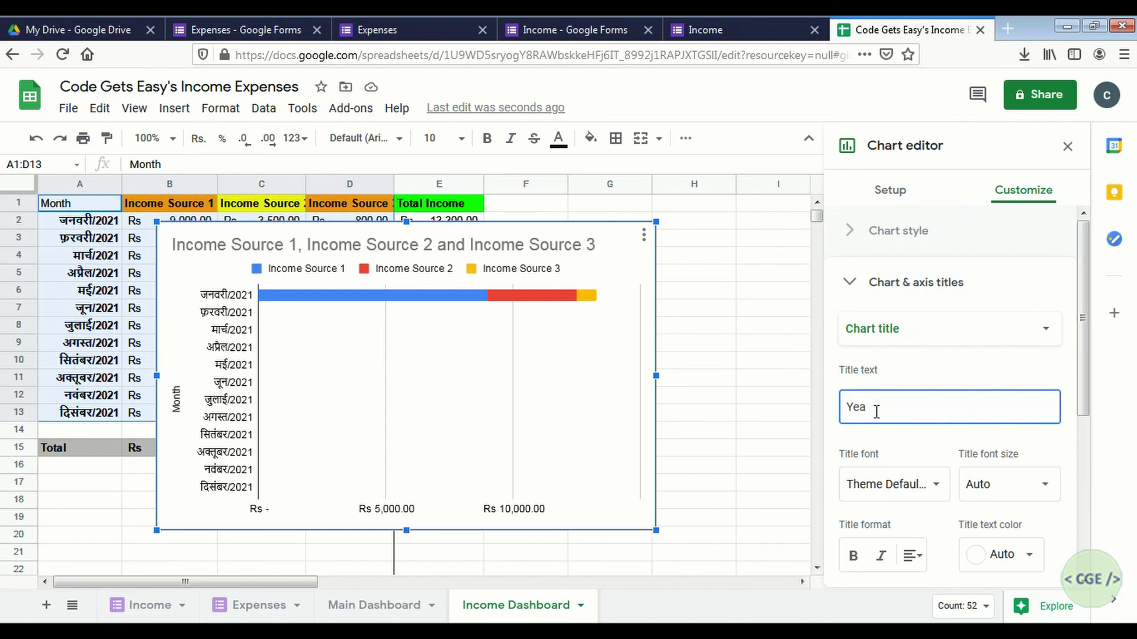
type("ly")
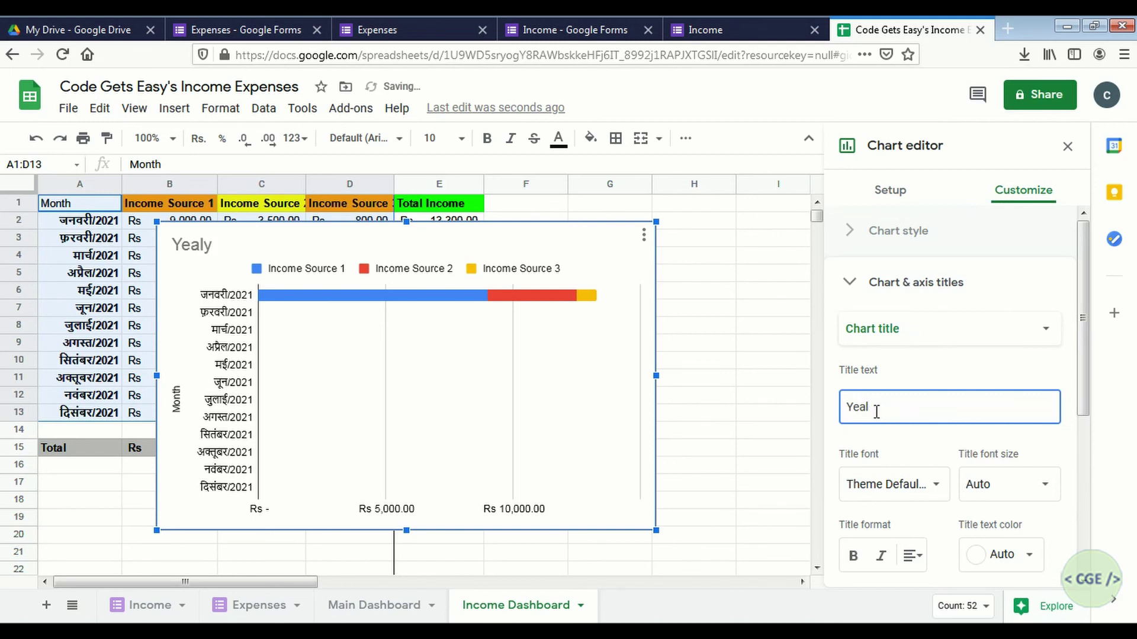
key("BackSpace")
key("BackSpace")
type("rly Income")
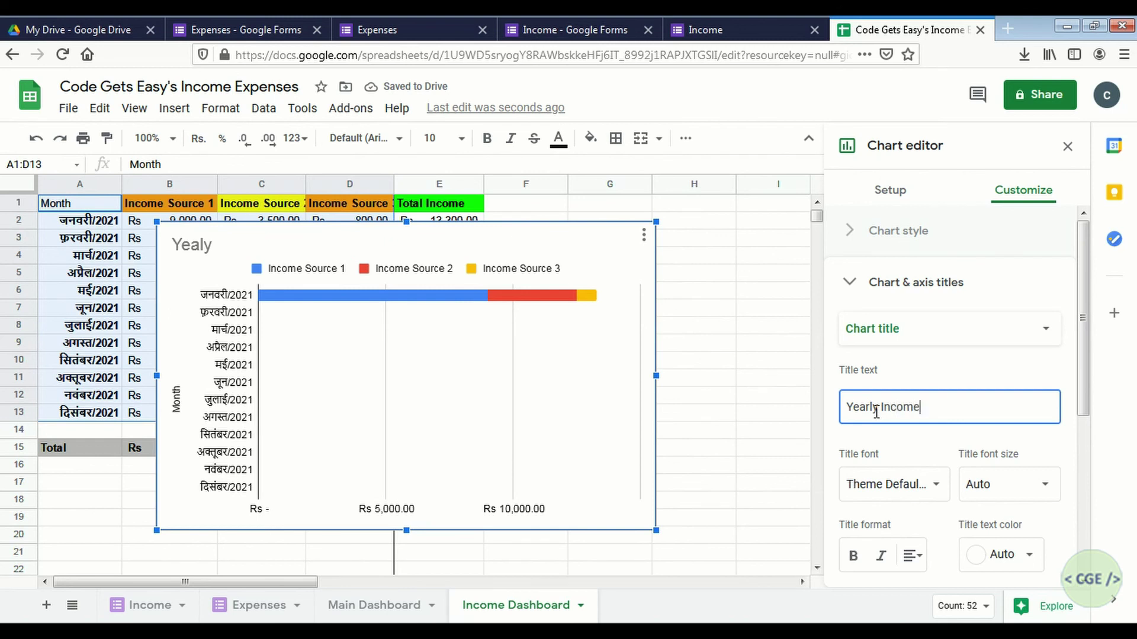
Recolor the Yearly Income bar chart's Income Source 1 series light blue and its Income Source 2 series light red.
left_click(408, 301)
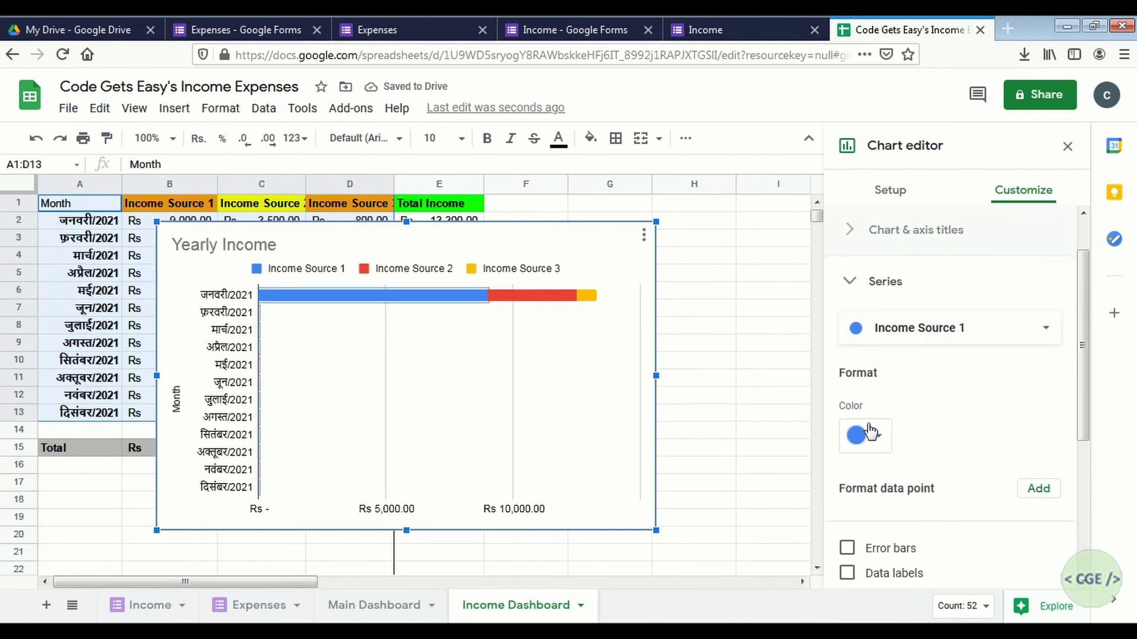
left_click(875, 448)
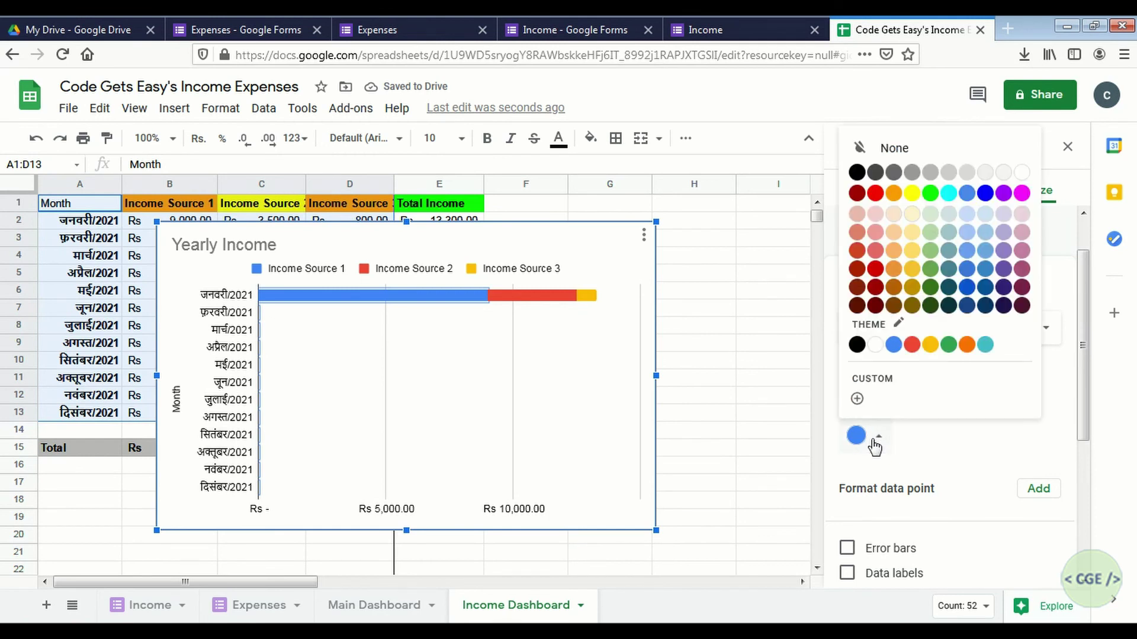
left_click(967, 235)
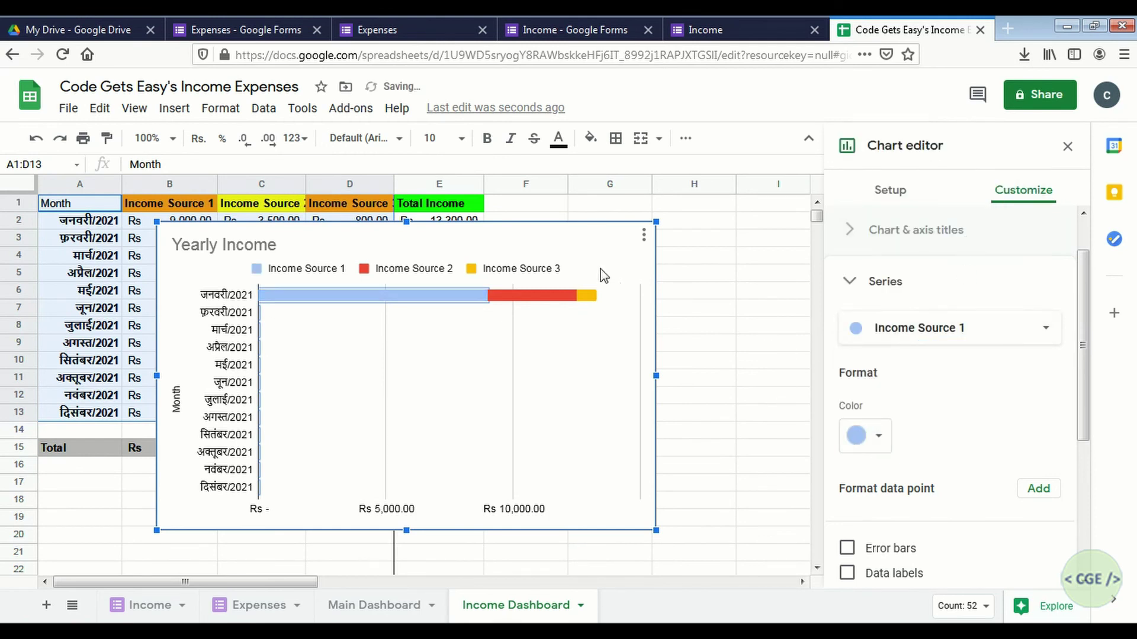
left_click(557, 298)
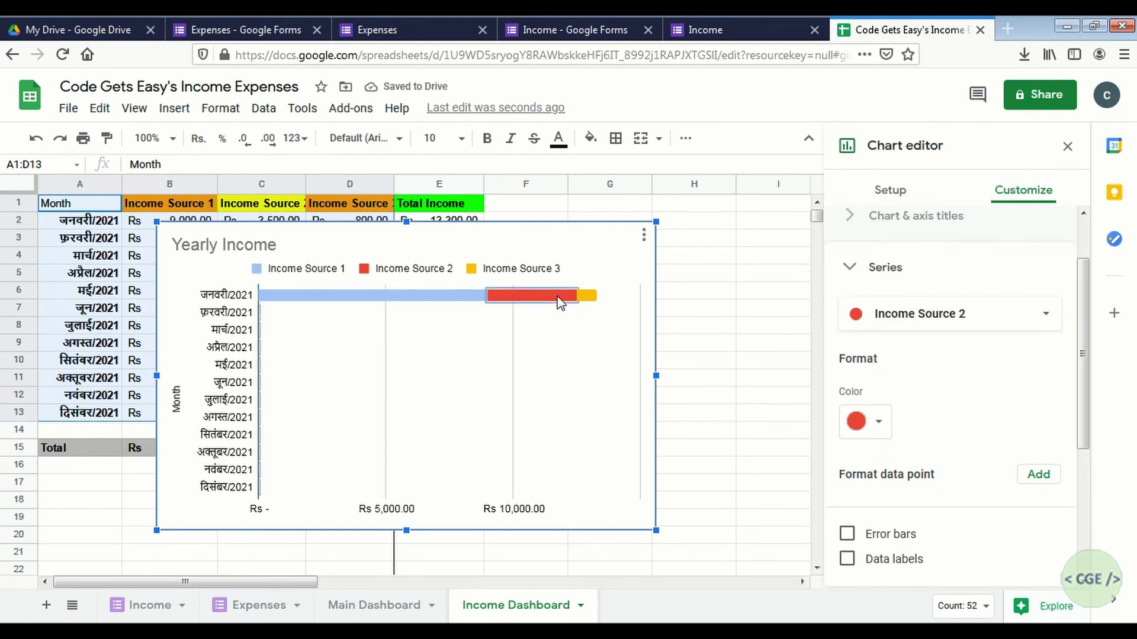
left_click(875, 438)
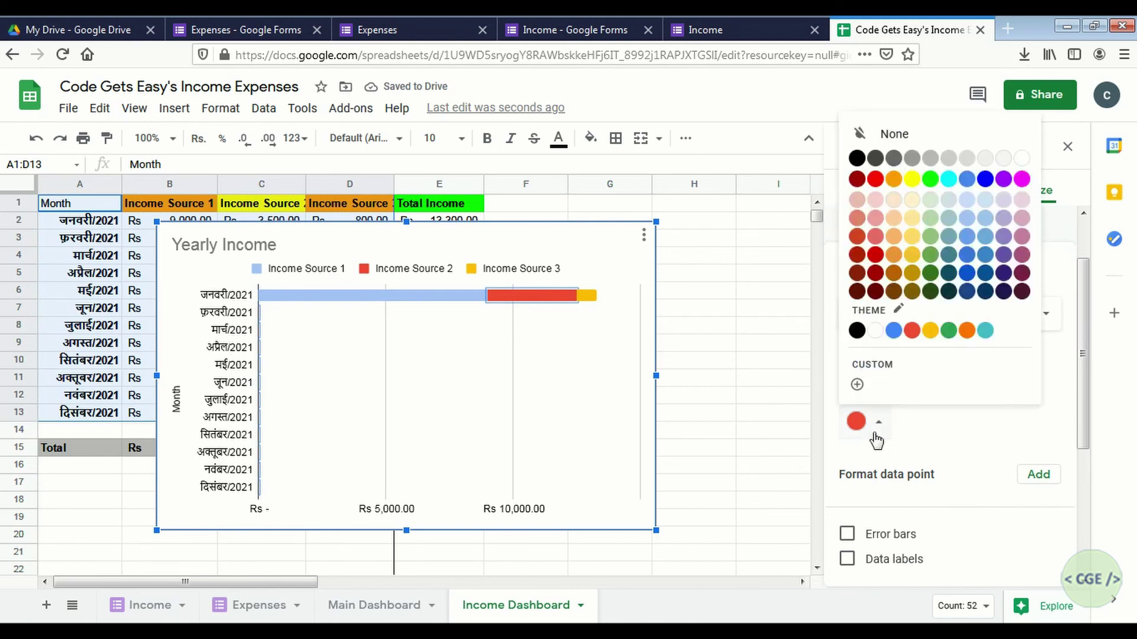
left_click(875, 218)
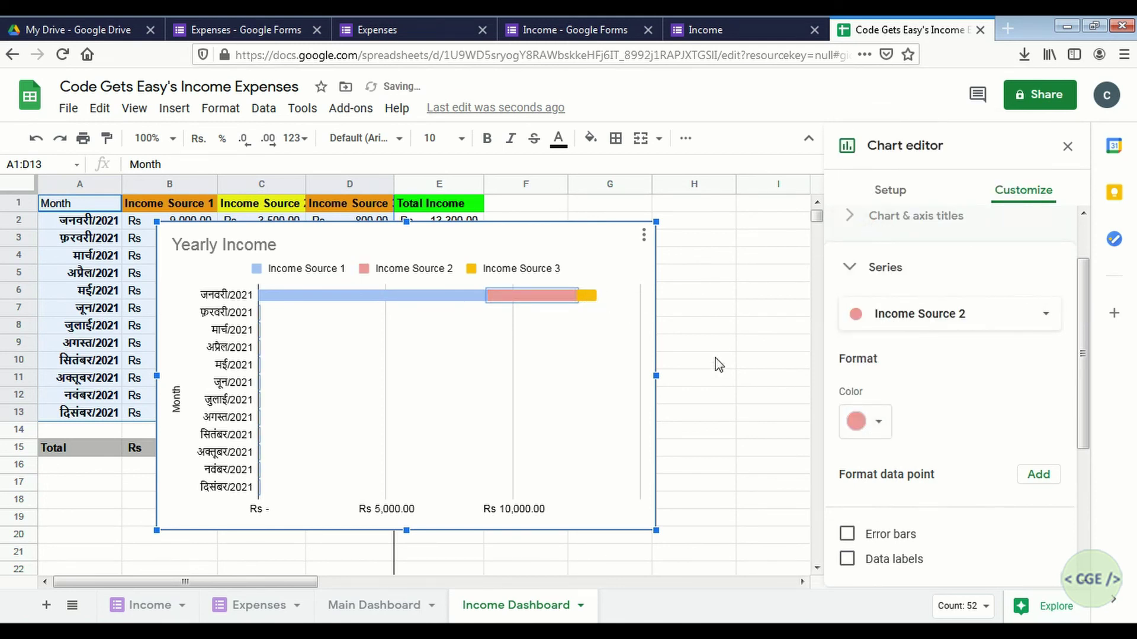
Shrink the Yearly Income chart and move it below the Total row, starting at about cell A17.
left_click_drag(657, 219, 579, 309)
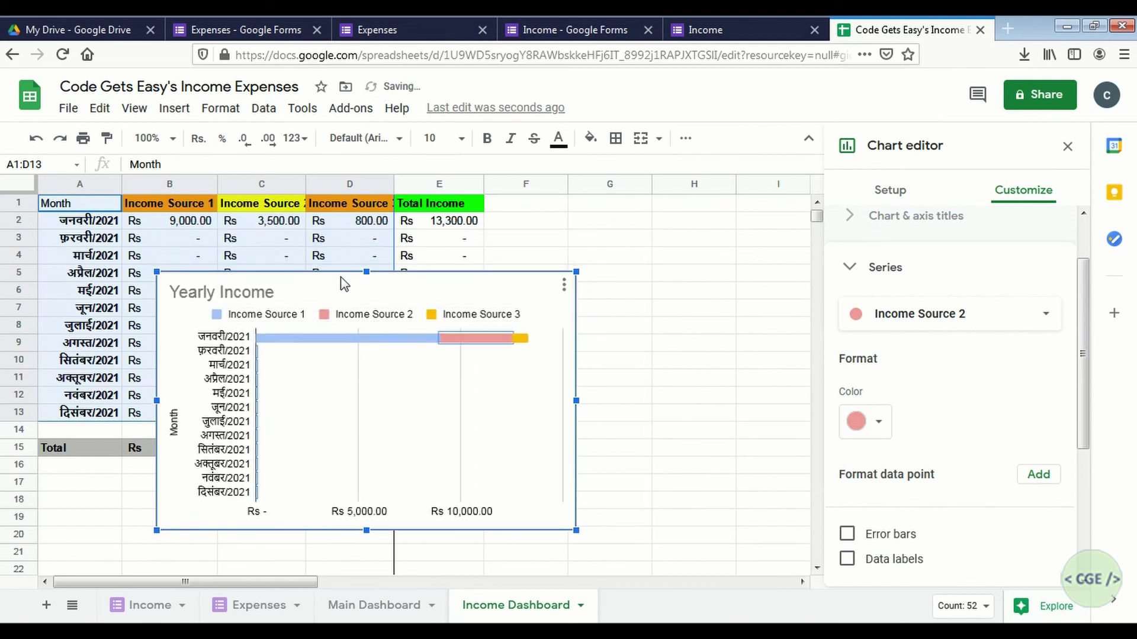
left_click_drag(333, 282, 216, 486)
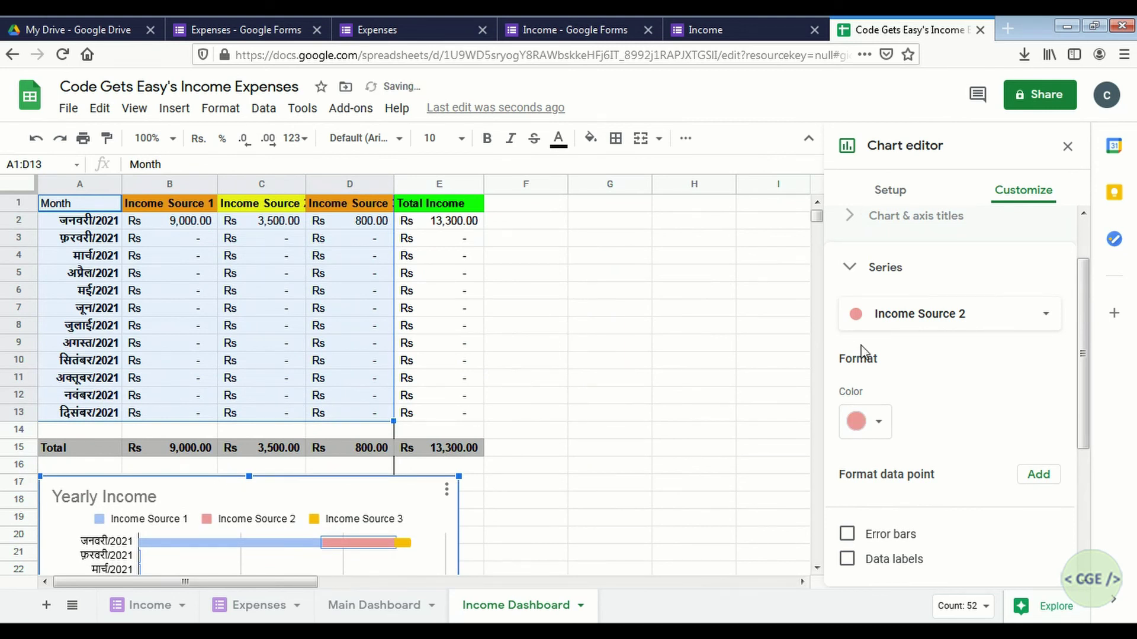
left_click(1067, 148)
left_click(454, 380)
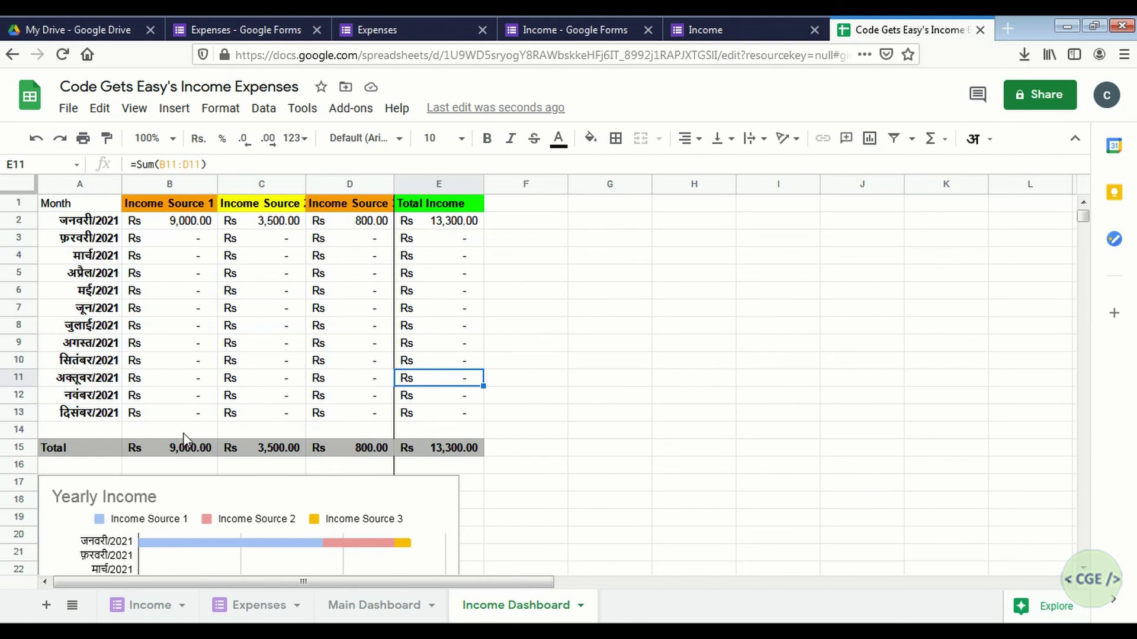
Insert a doughnut chart of the income source totals in B15:D15.
left_click_drag(156, 450, 358, 459)
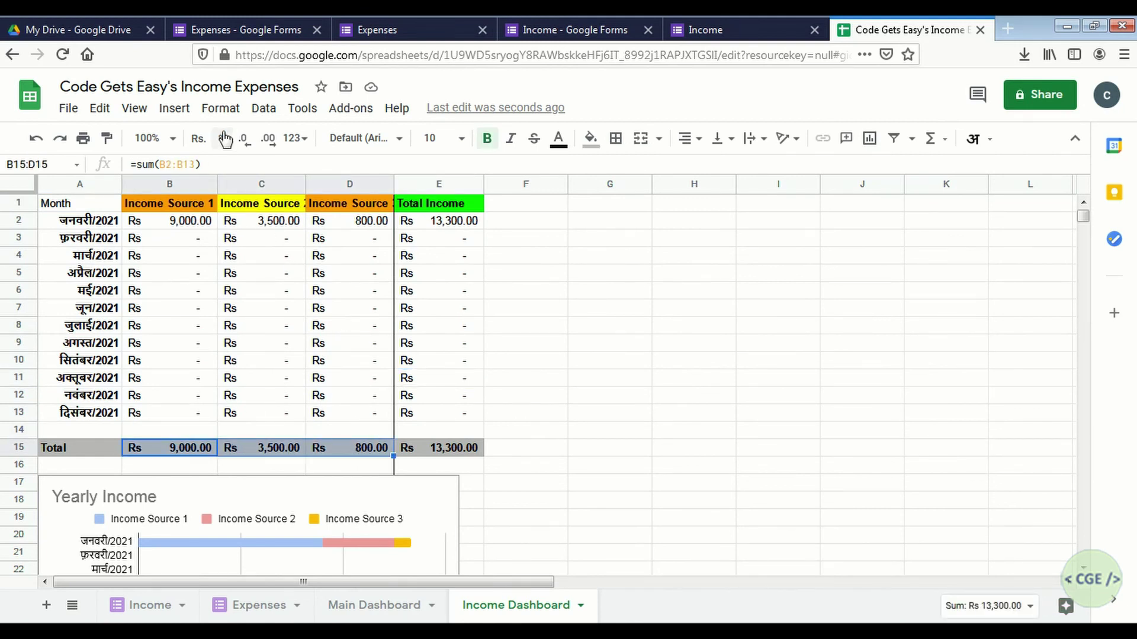
left_click(174, 109)
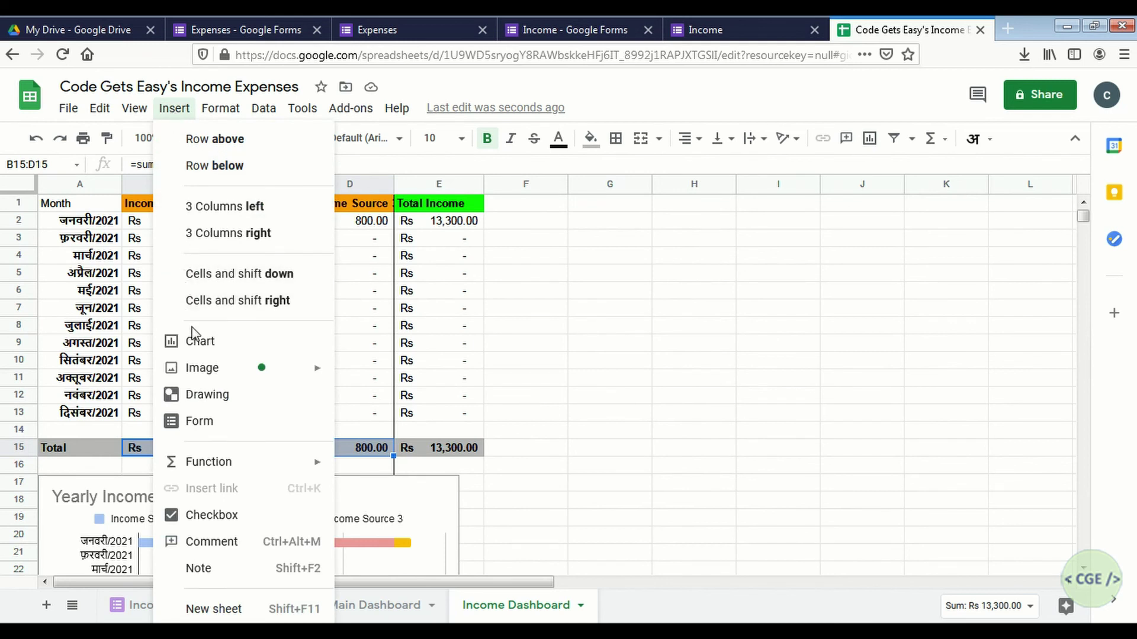
left_click(197, 352)
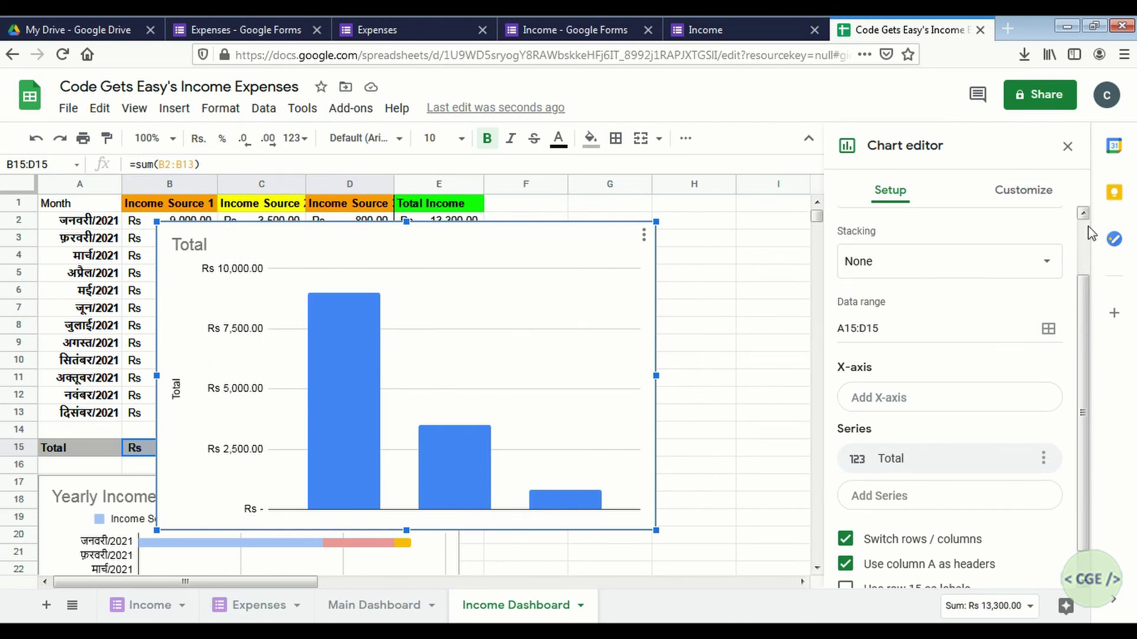
scroll(1061, 241, "up", 2)
left_click(1024, 261)
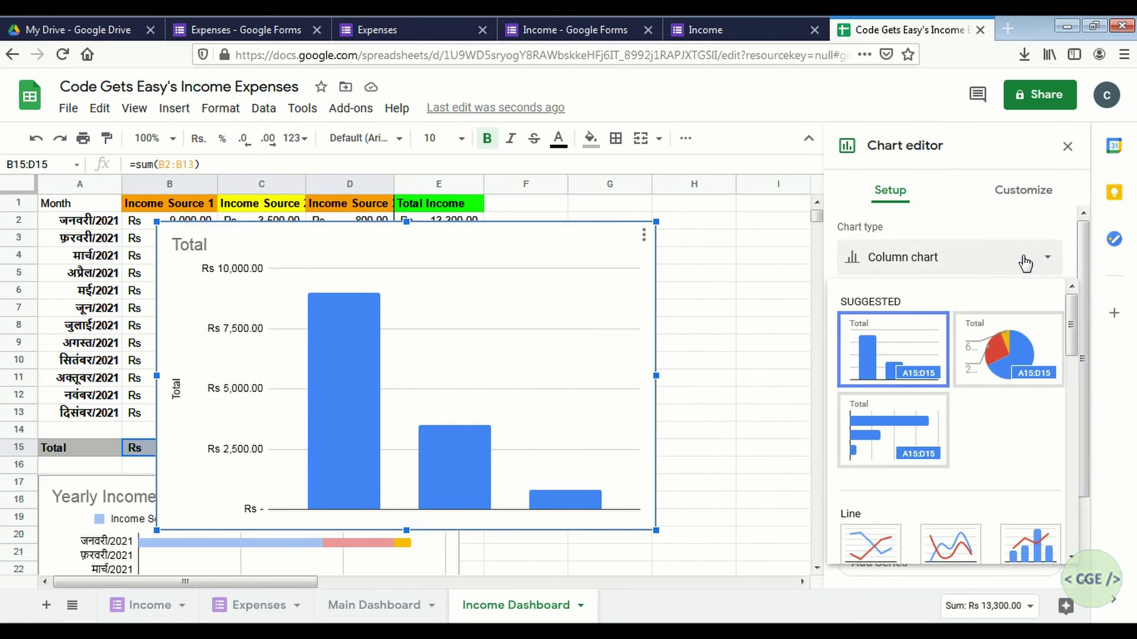
left_click(1008, 349)
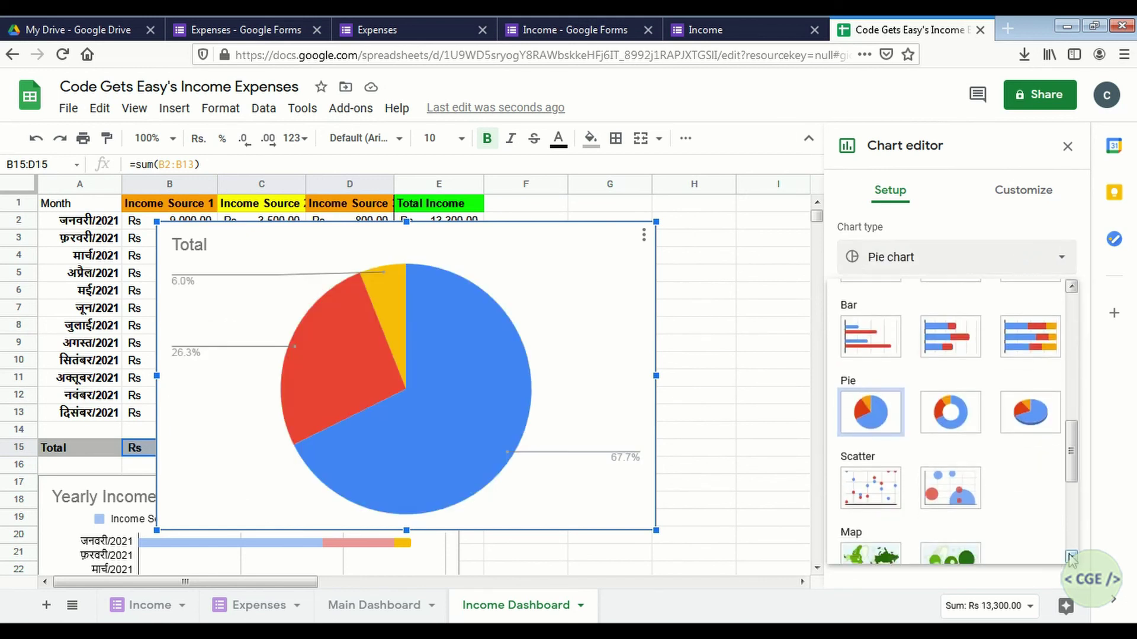
left_click(959, 388)
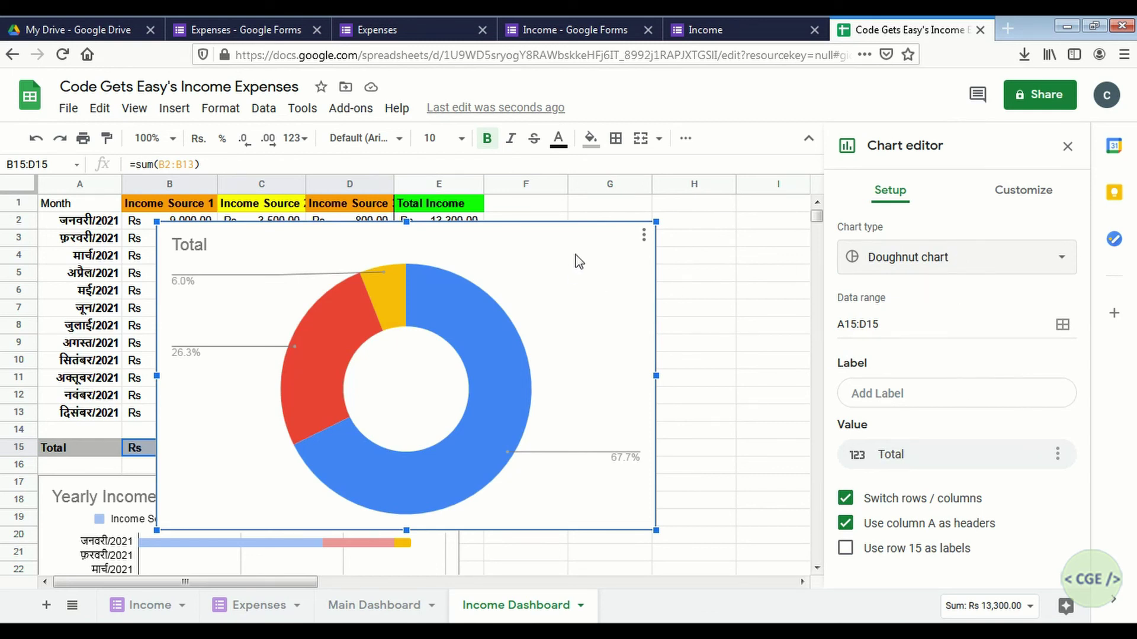
Stop using column A as headers for the doughnut chart and set its data range to B15:D15.
left_click(1017, 193)
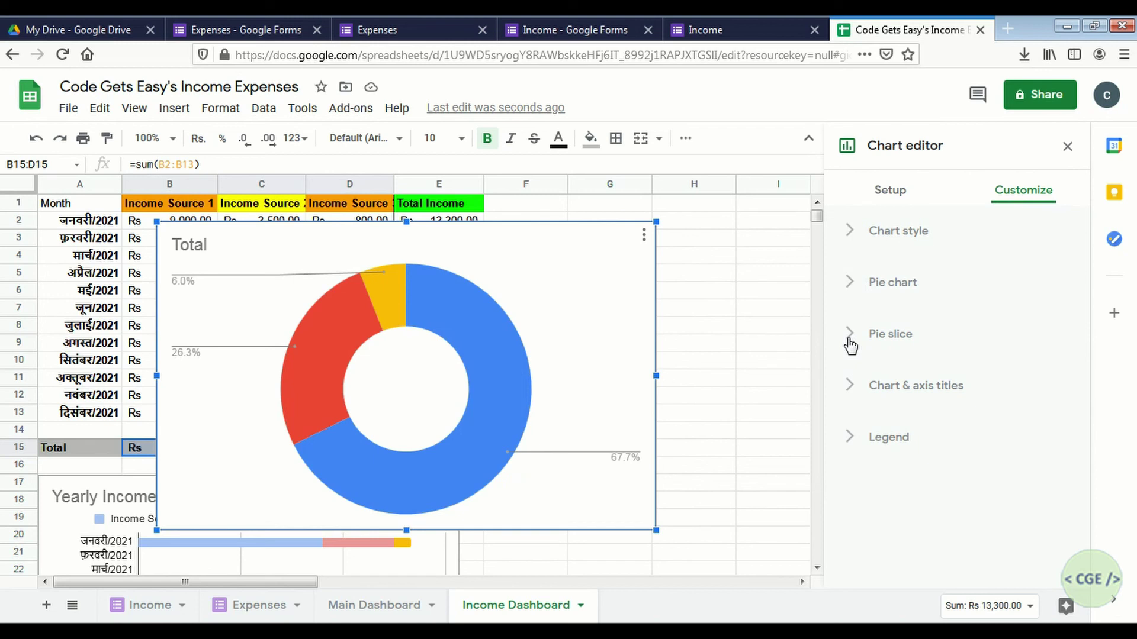
left_click(900, 190)
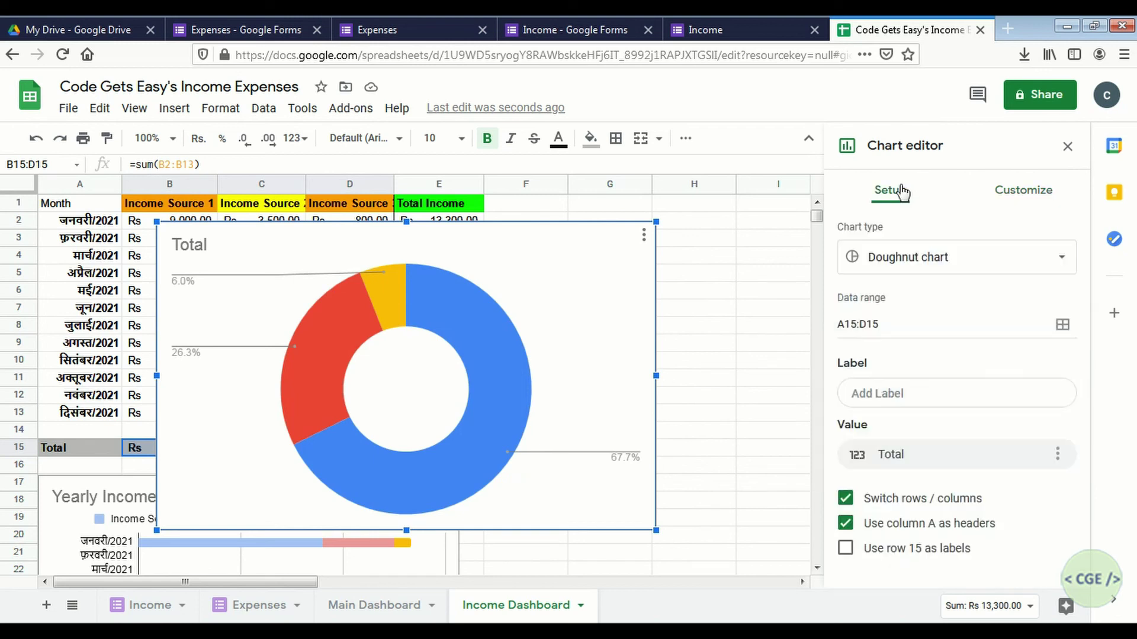
left_click(844, 523)
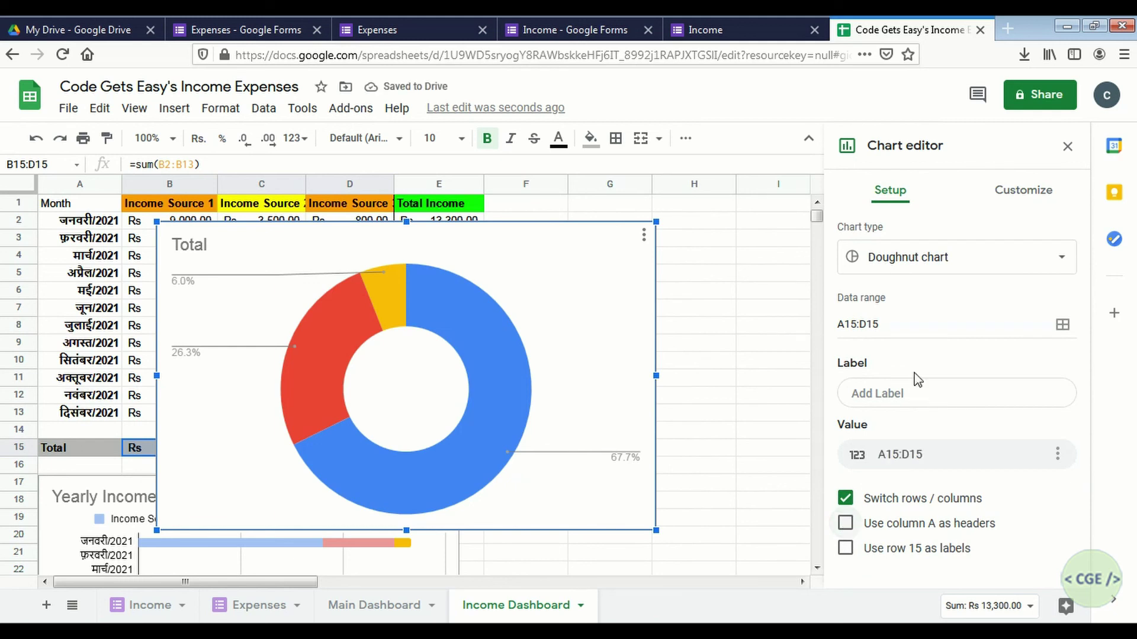
left_click(845, 324)
key("BackSpace")
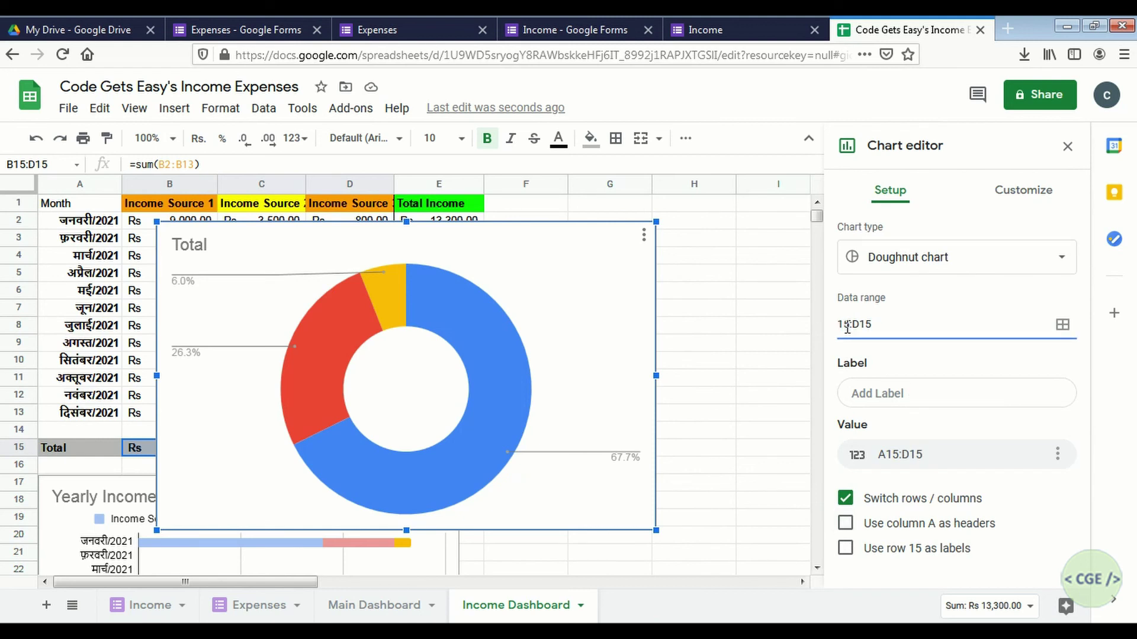
type("B")
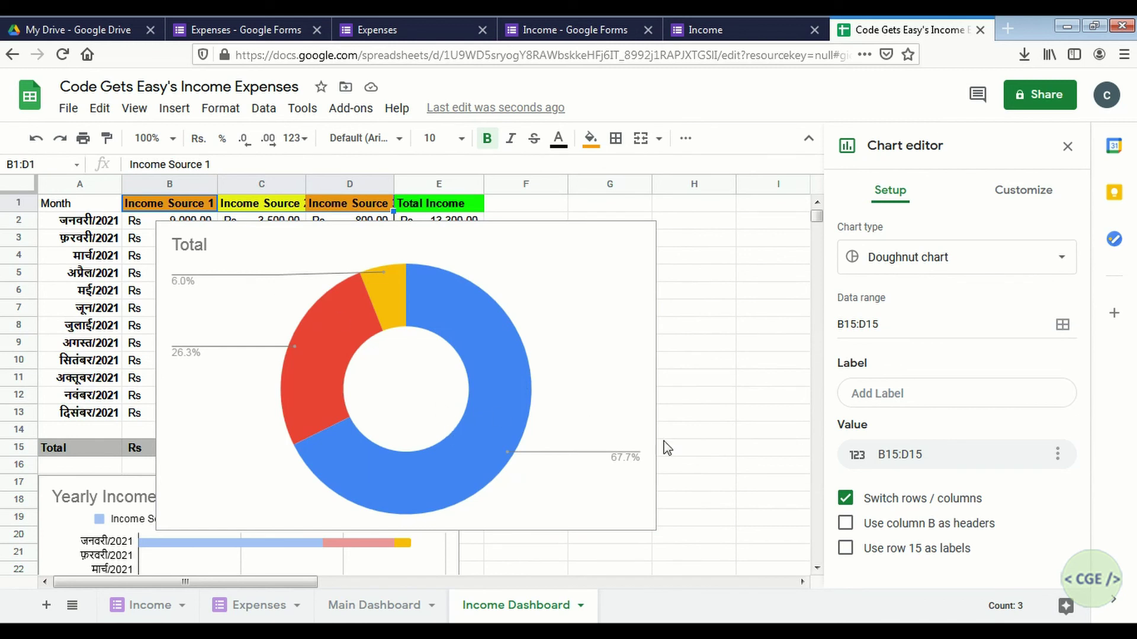
Label the doughnut chart's slices with the income source names from range B1:D1 of the Income Dashboard sheet.
left_click(891, 398)
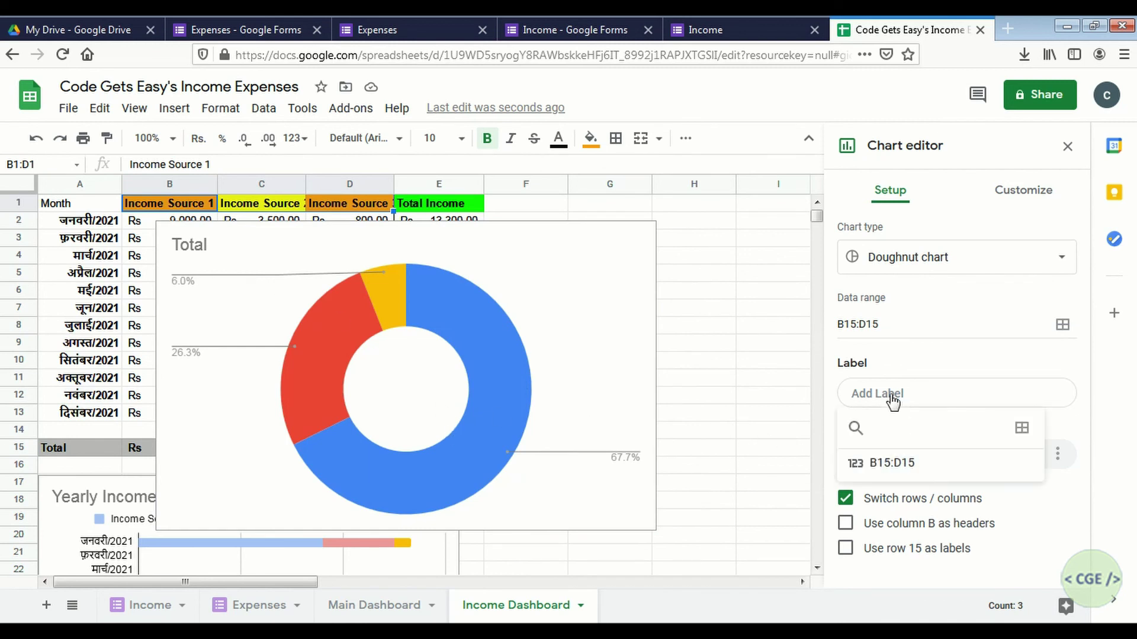
left_click(1022, 429)
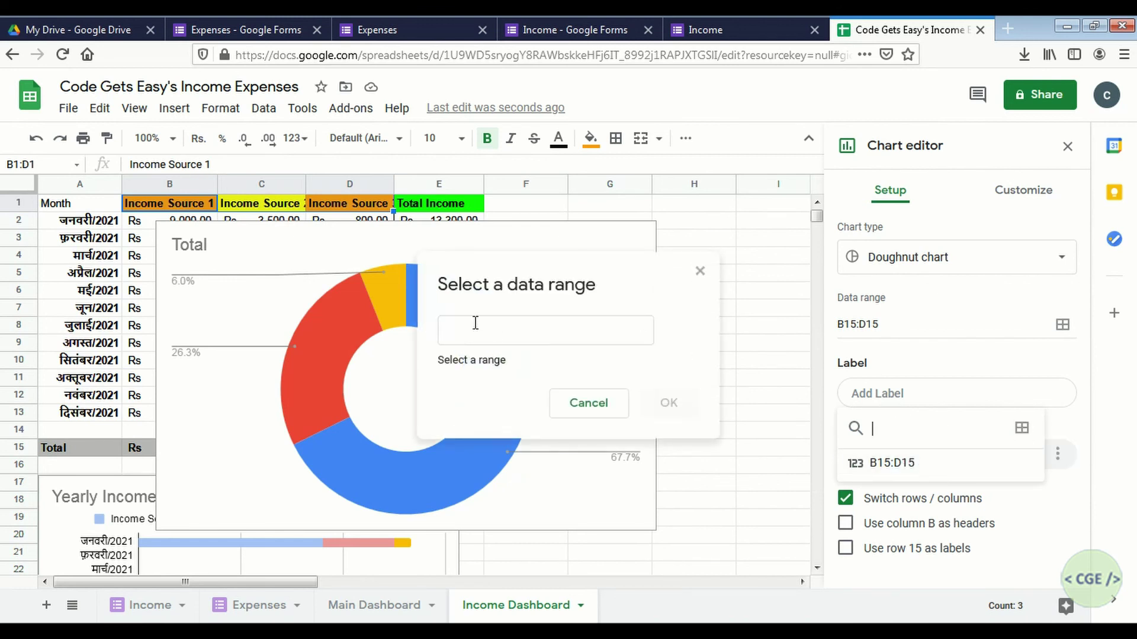
left_click_drag(145, 203, 385, 208)
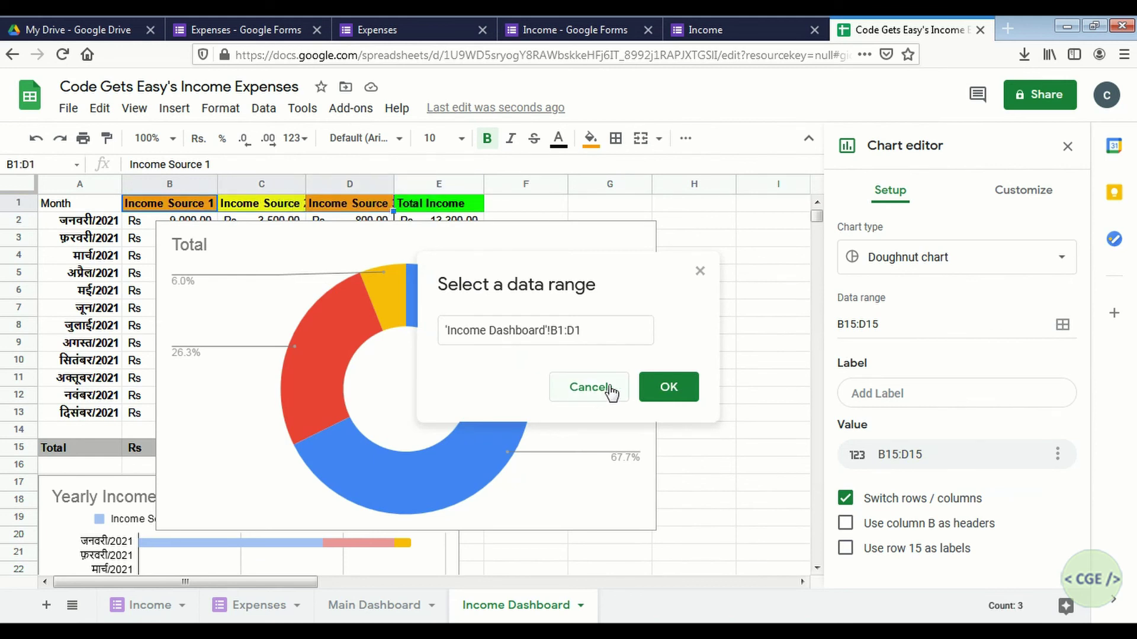
left_click(663, 388)
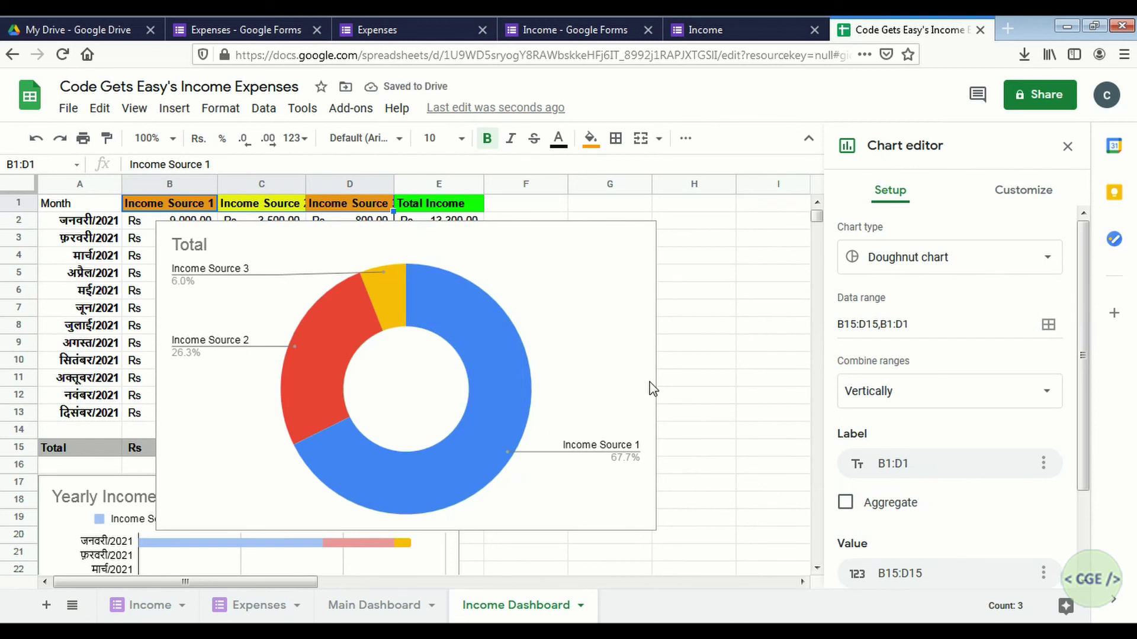
Recolor the doughnut's Income Source 1 slice light blue and its Income Source 2 slice pale red.
left_click(516, 341)
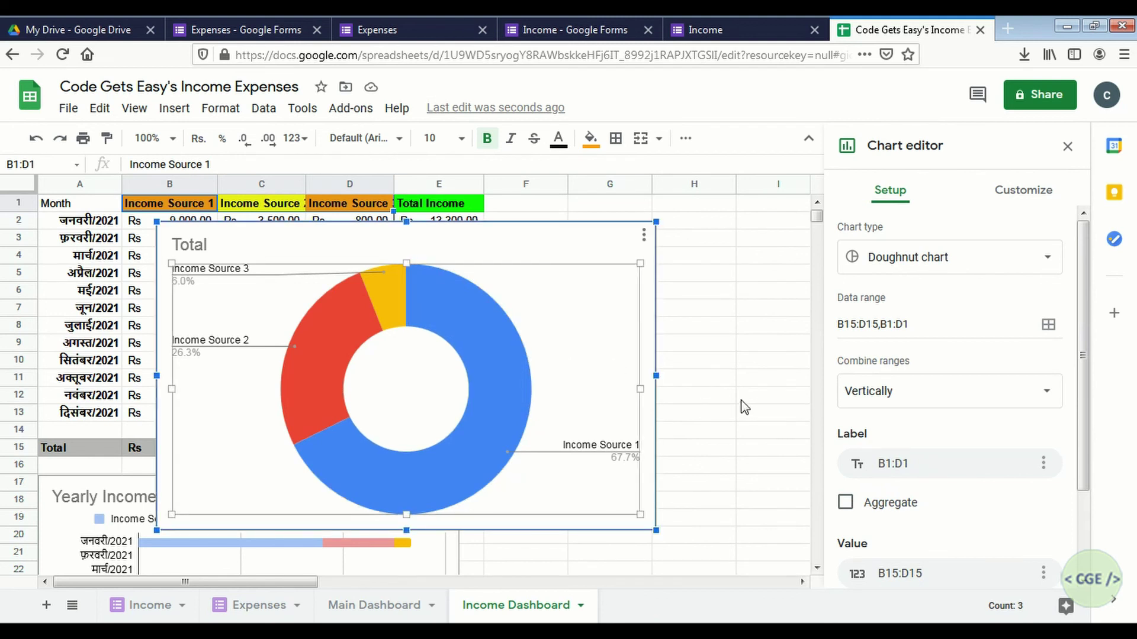
left_click(504, 357)
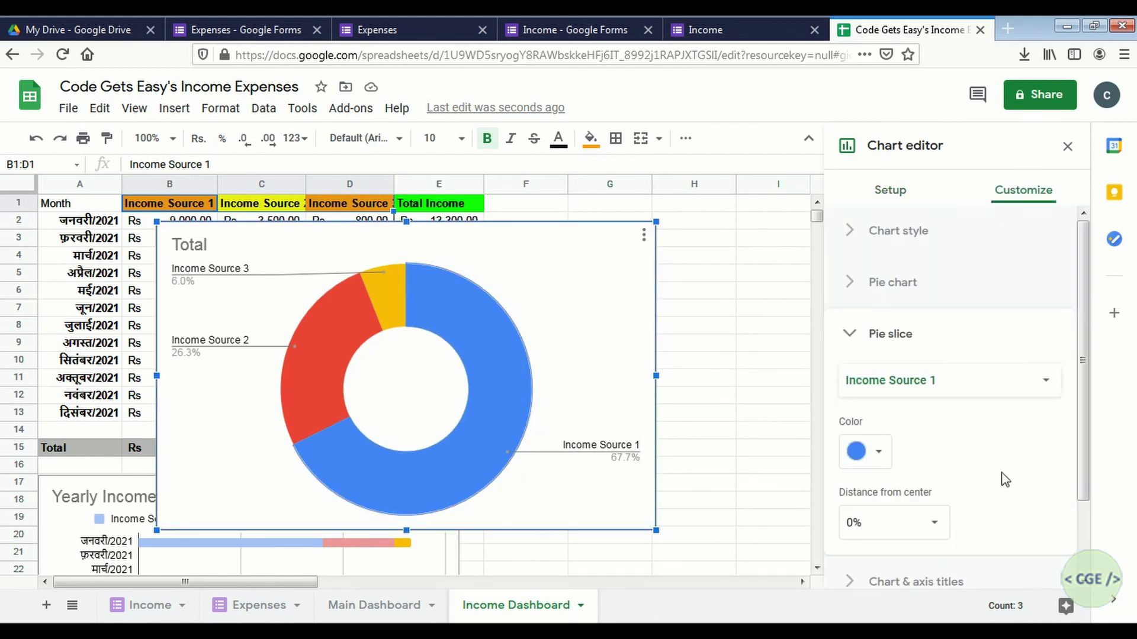
left_click(855, 452)
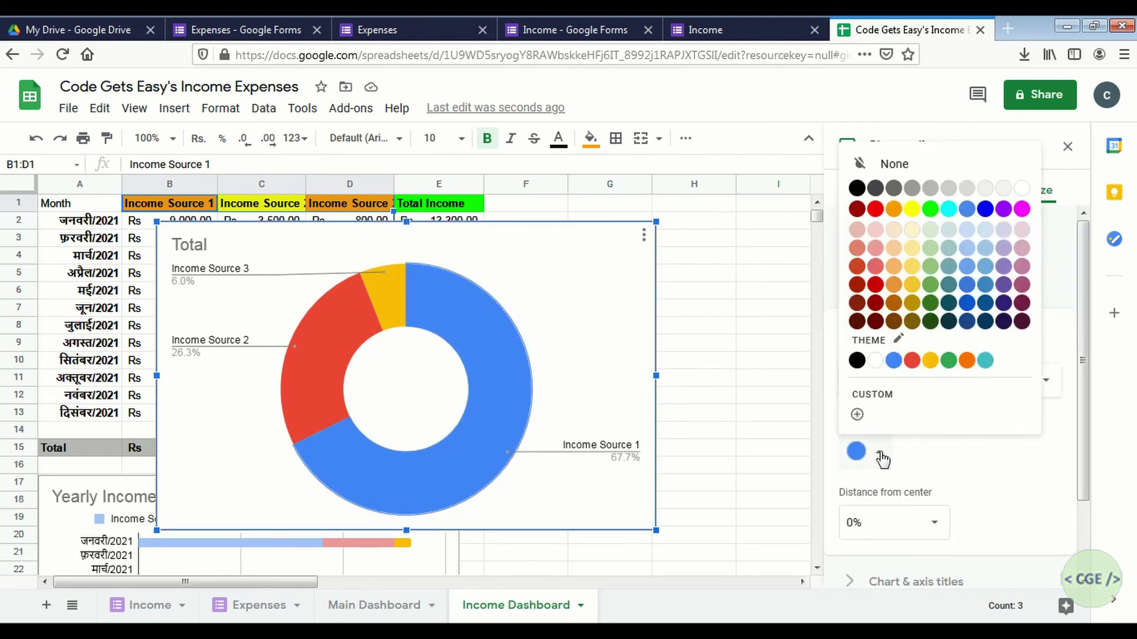
left_click(967, 249)
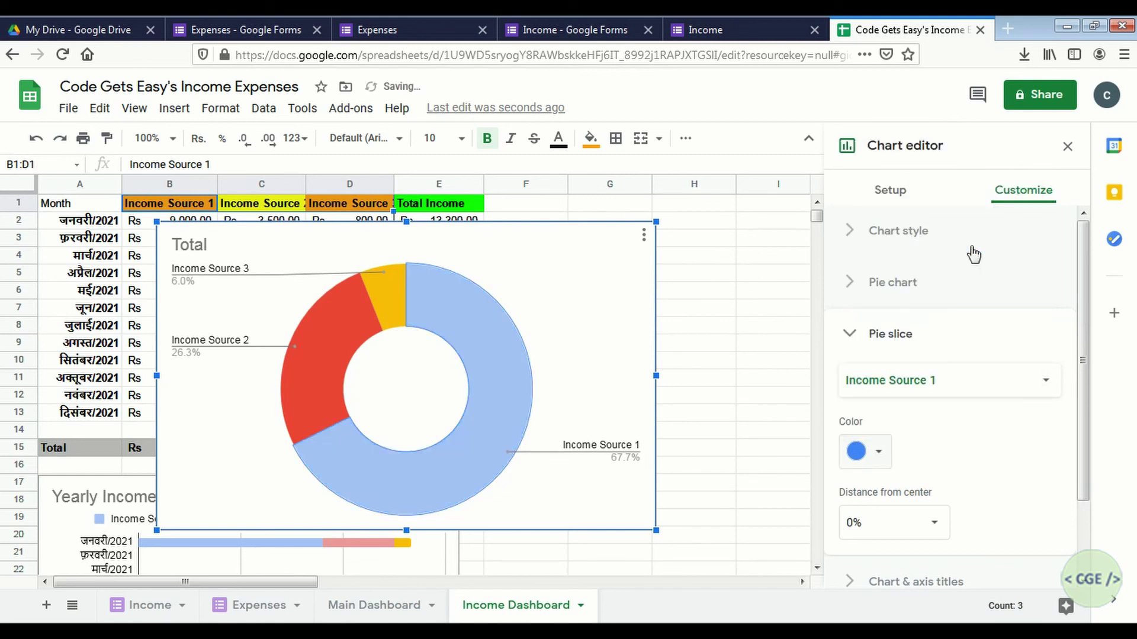
left_click(388, 296)
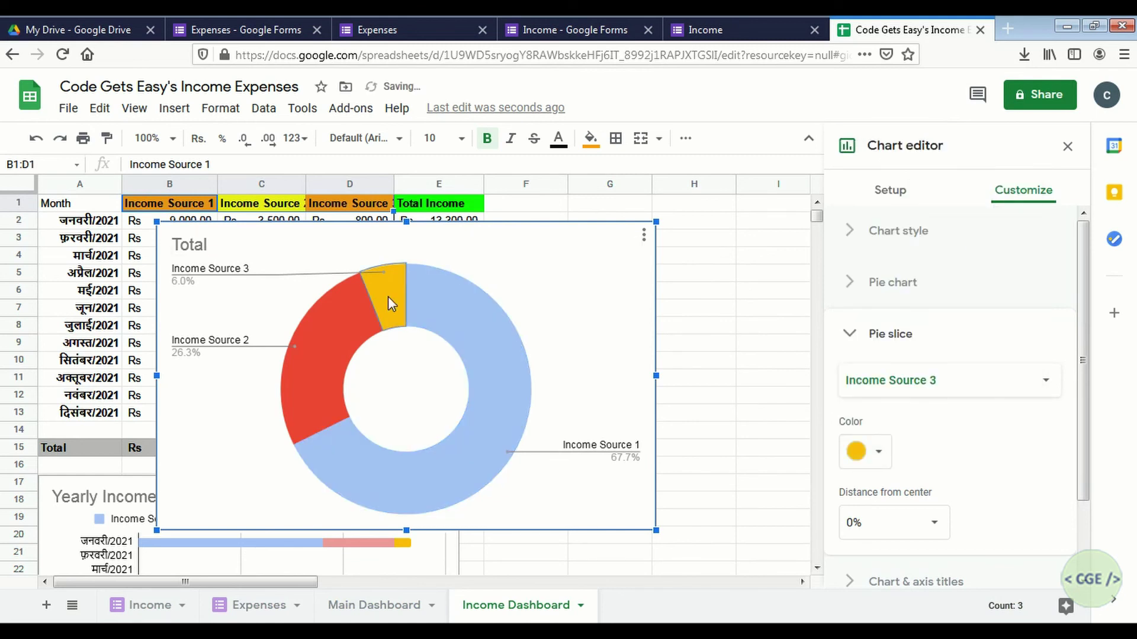
left_click(347, 324)
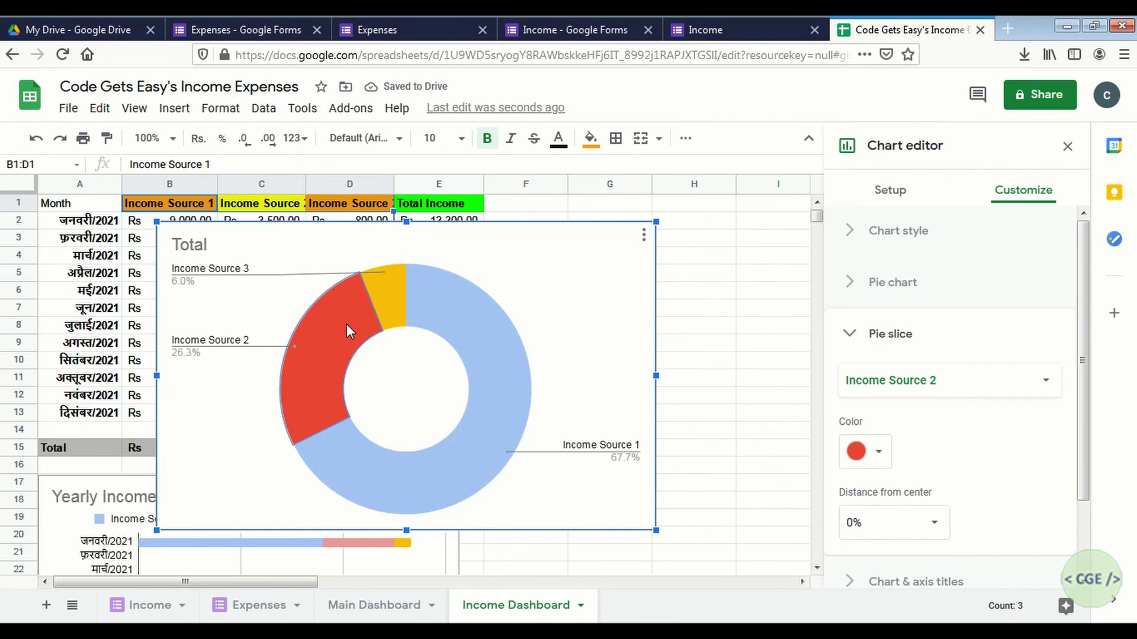
left_click(878, 454)
left_click(877, 243)
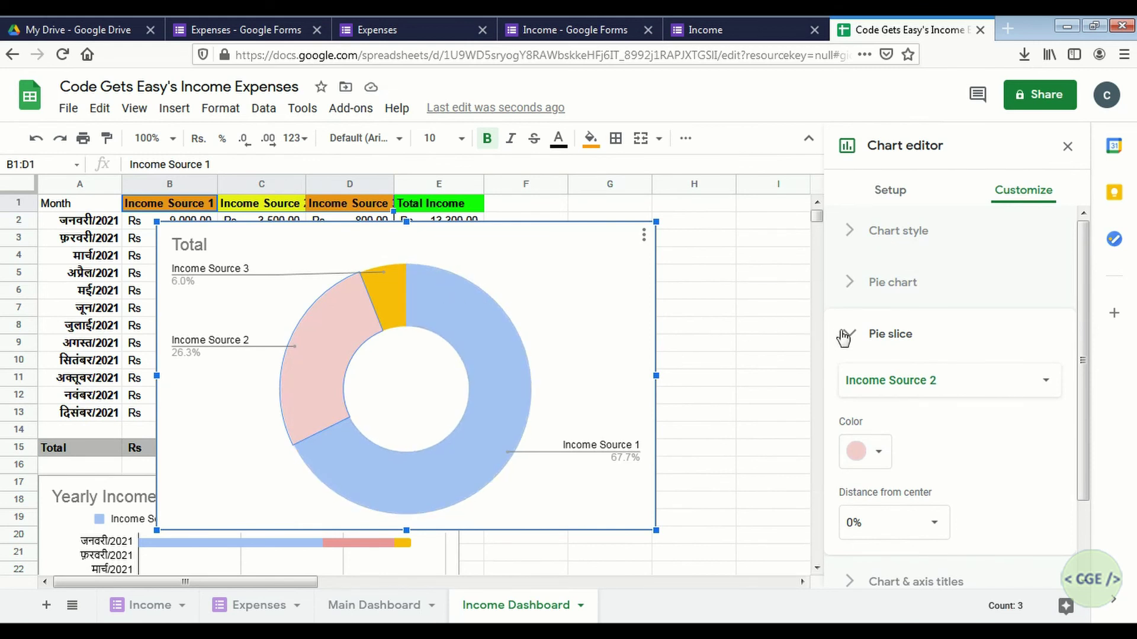
Replace the doughnut chart's title text with "Income".
left_click(850, 284)
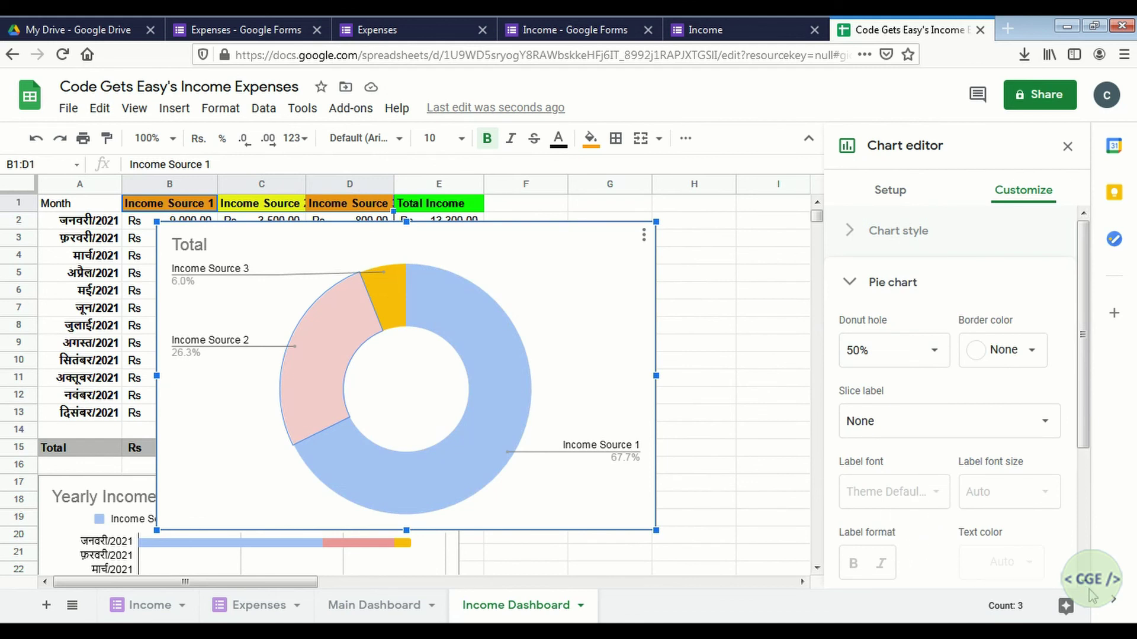
scroll(1088, 585, "down", 3)
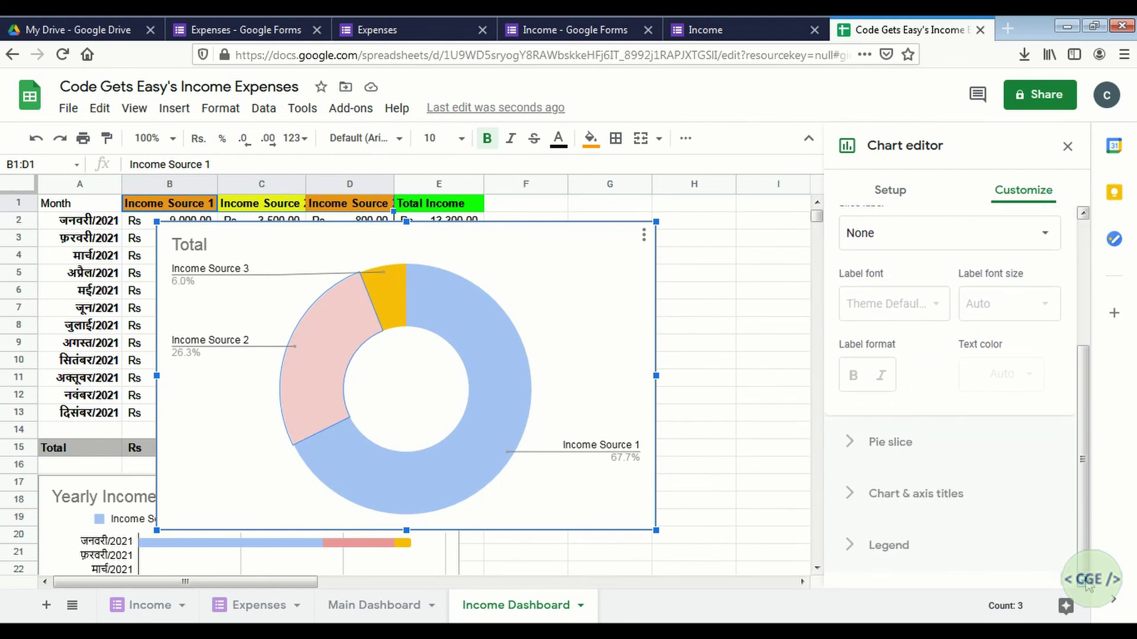
left_click(852, 494)
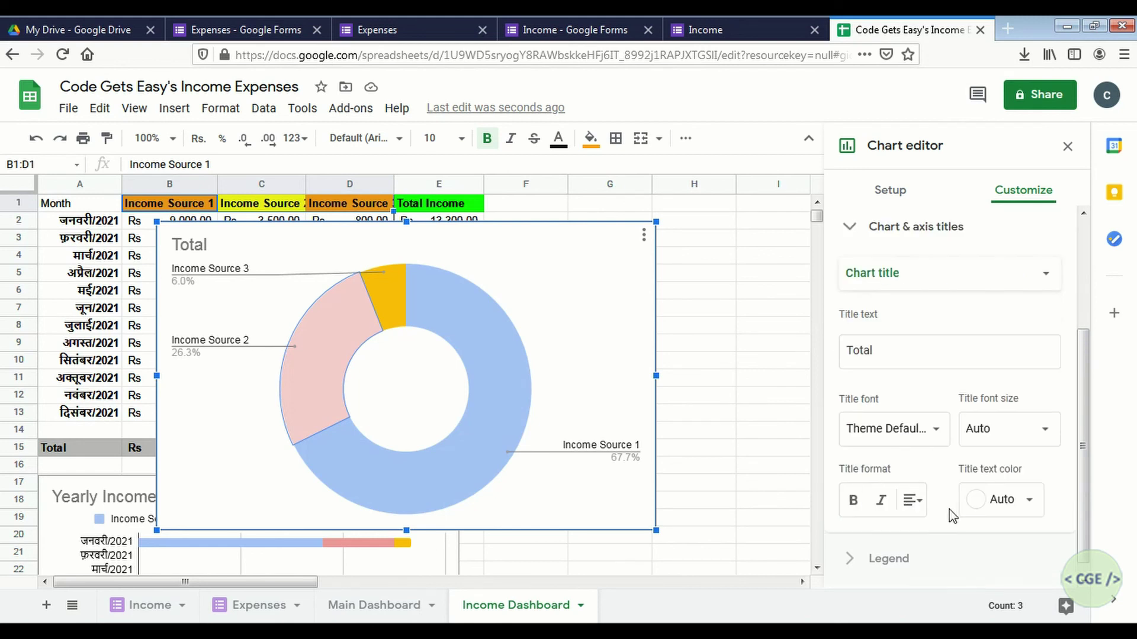
left_click(906, 344)
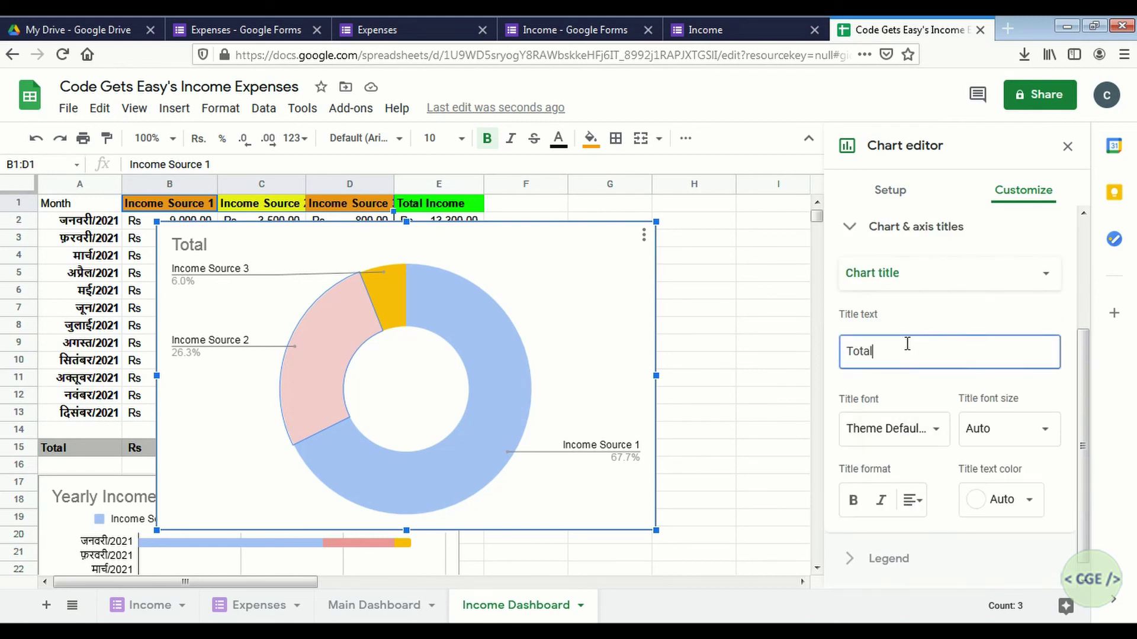
double_click(863, 356)
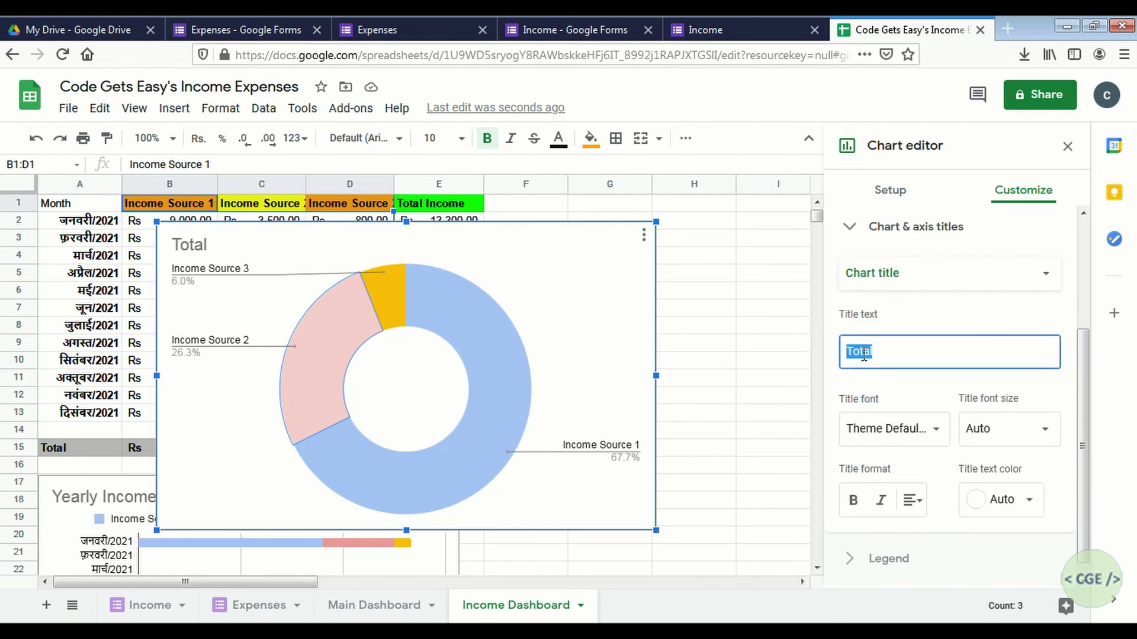
type("Income")
left_click(723, 329)
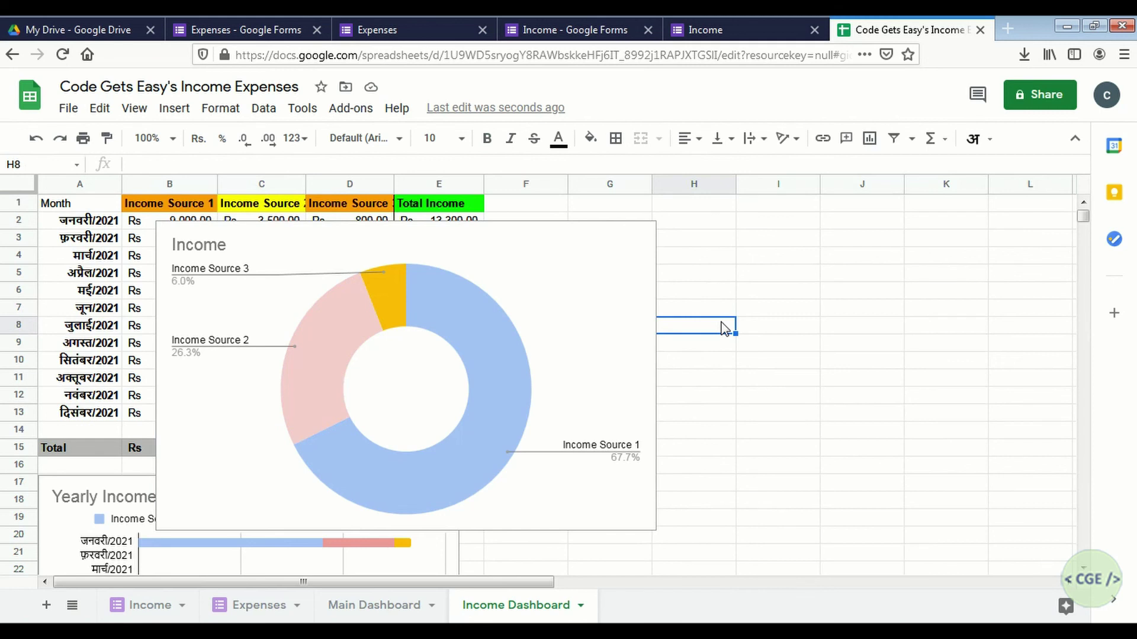
Move the doughnut chart beside the Yearly Income bar chart, with its upper edge at row 17.
left_click(229, 251)
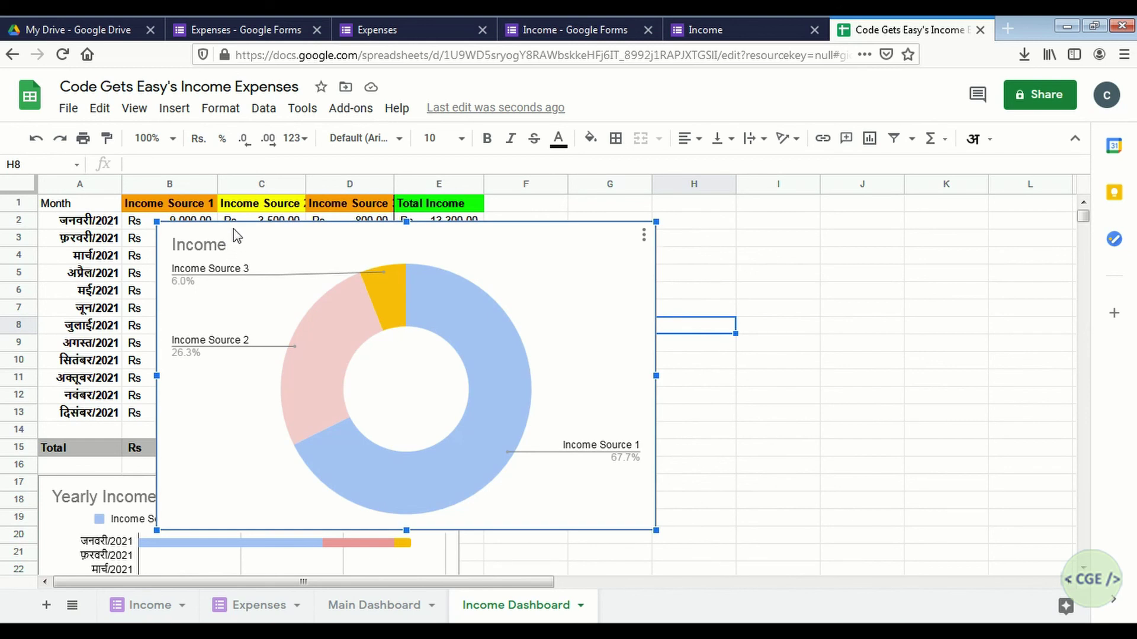
left_click_drag(234, 236, 550, 486)
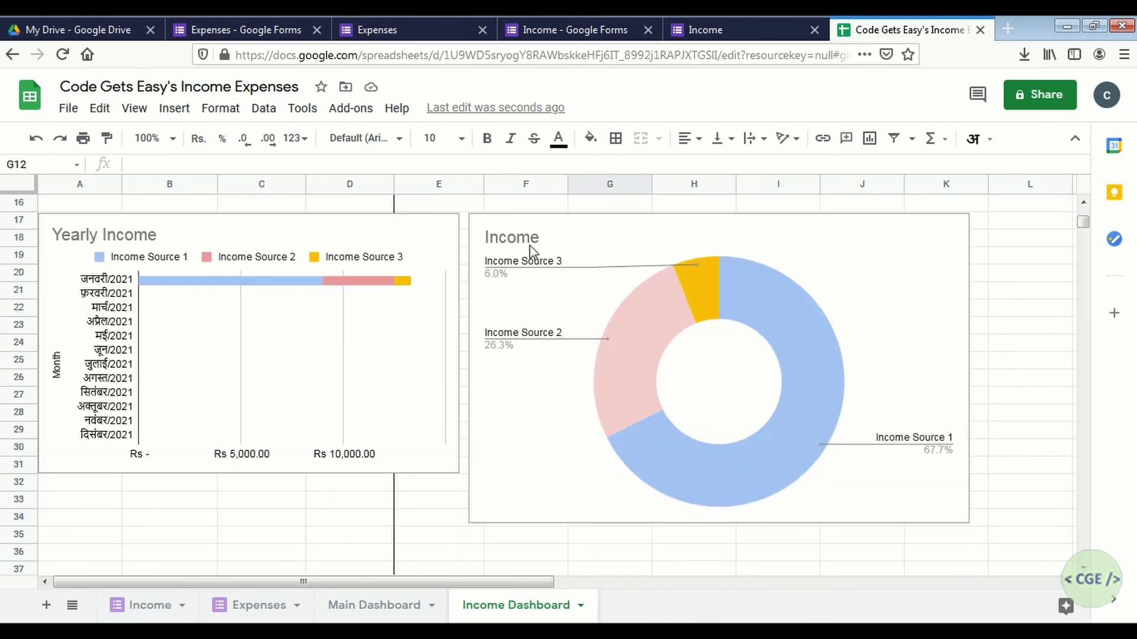
Extend the doughnut chart's title to "Income Sources" and close the chart editor.
left_click(524, 243)
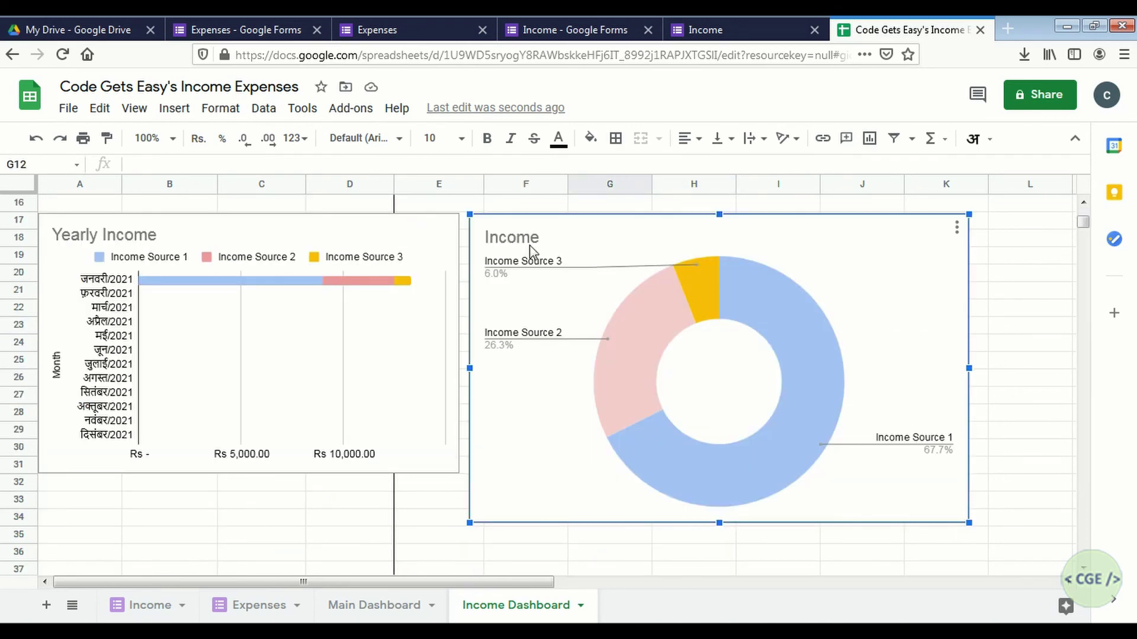
double_click(522, 242)
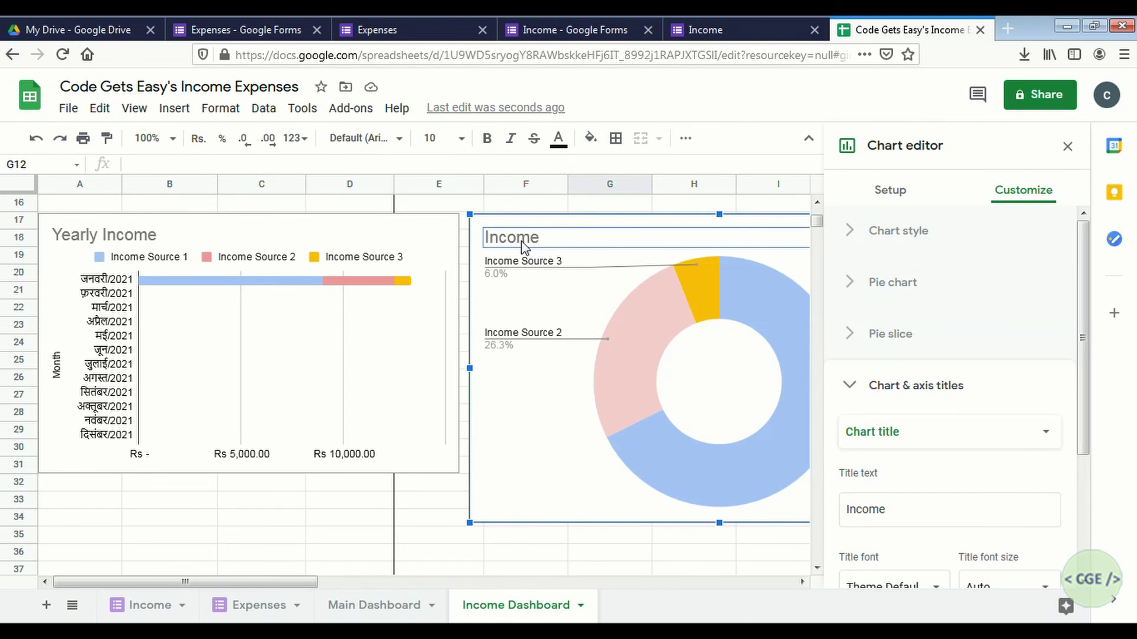
left_click(543, 240)
left_click(546, 239)
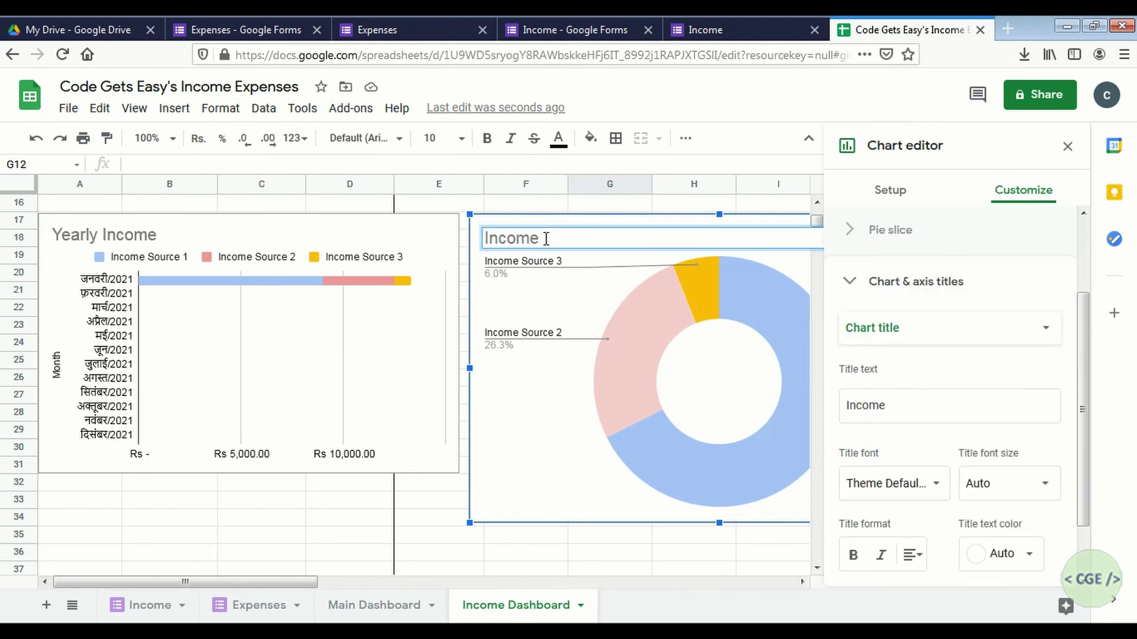
type("Sources")
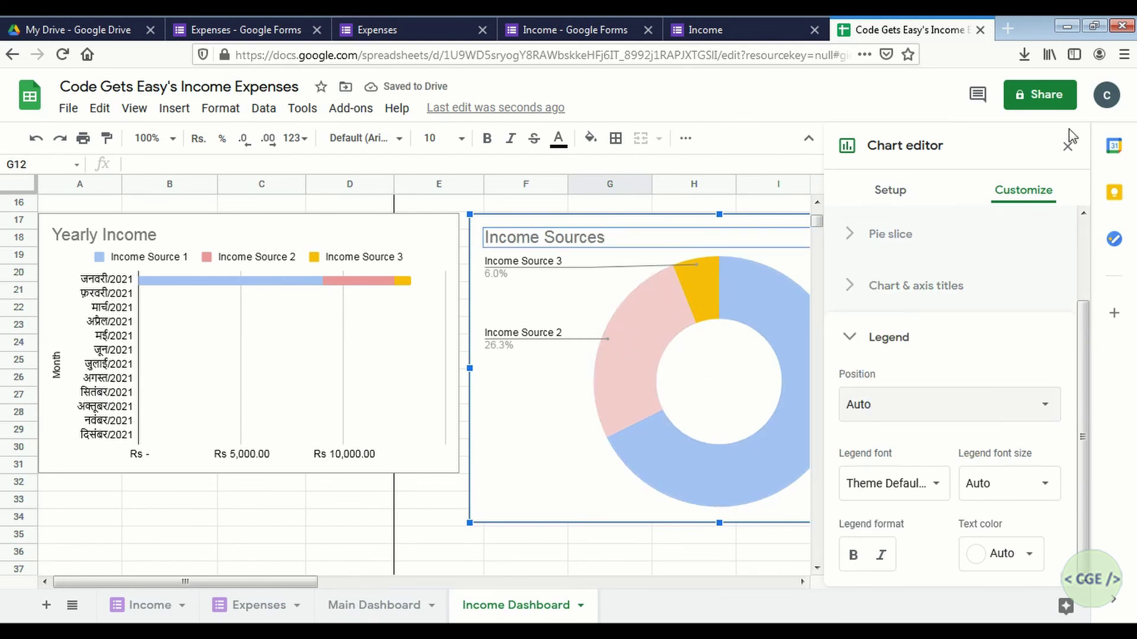
left_click(1068, 145)
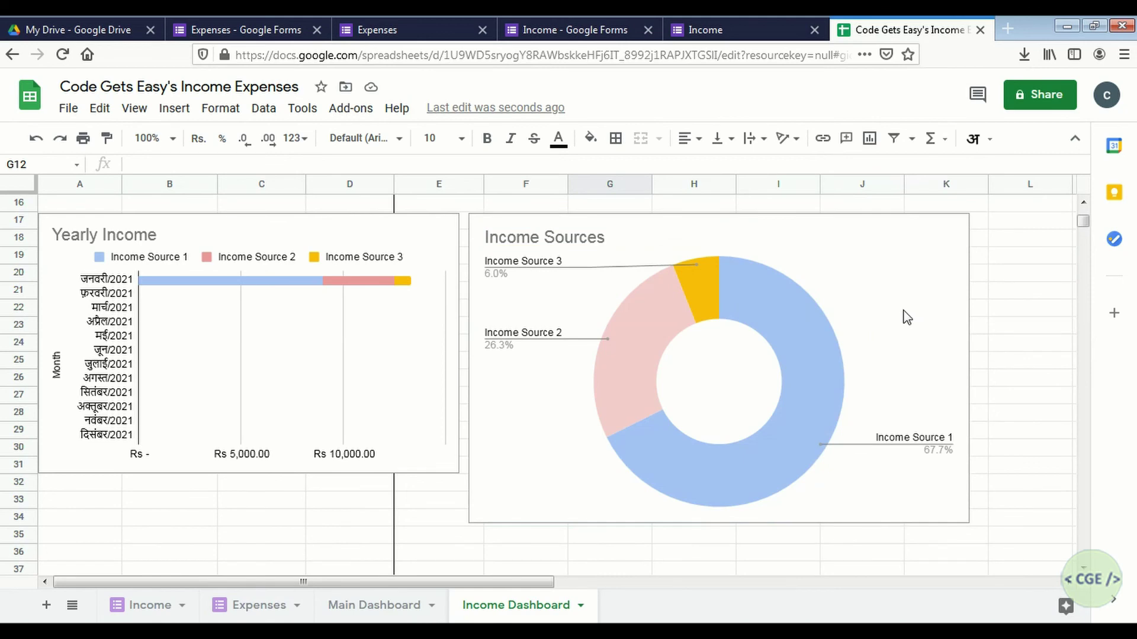
left_click(980, 400)
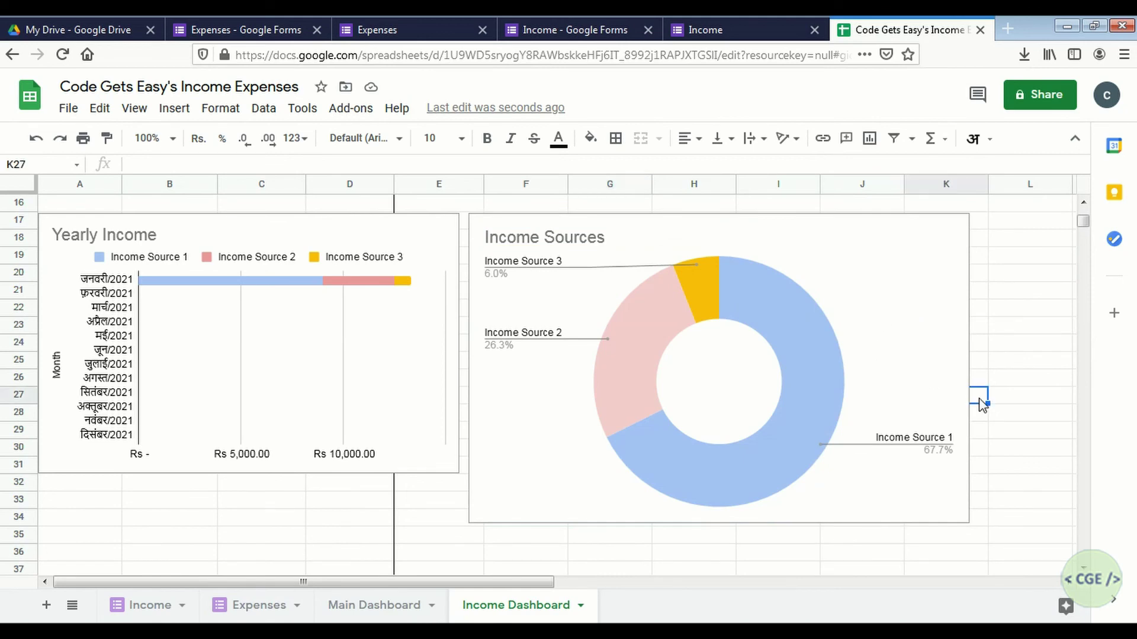